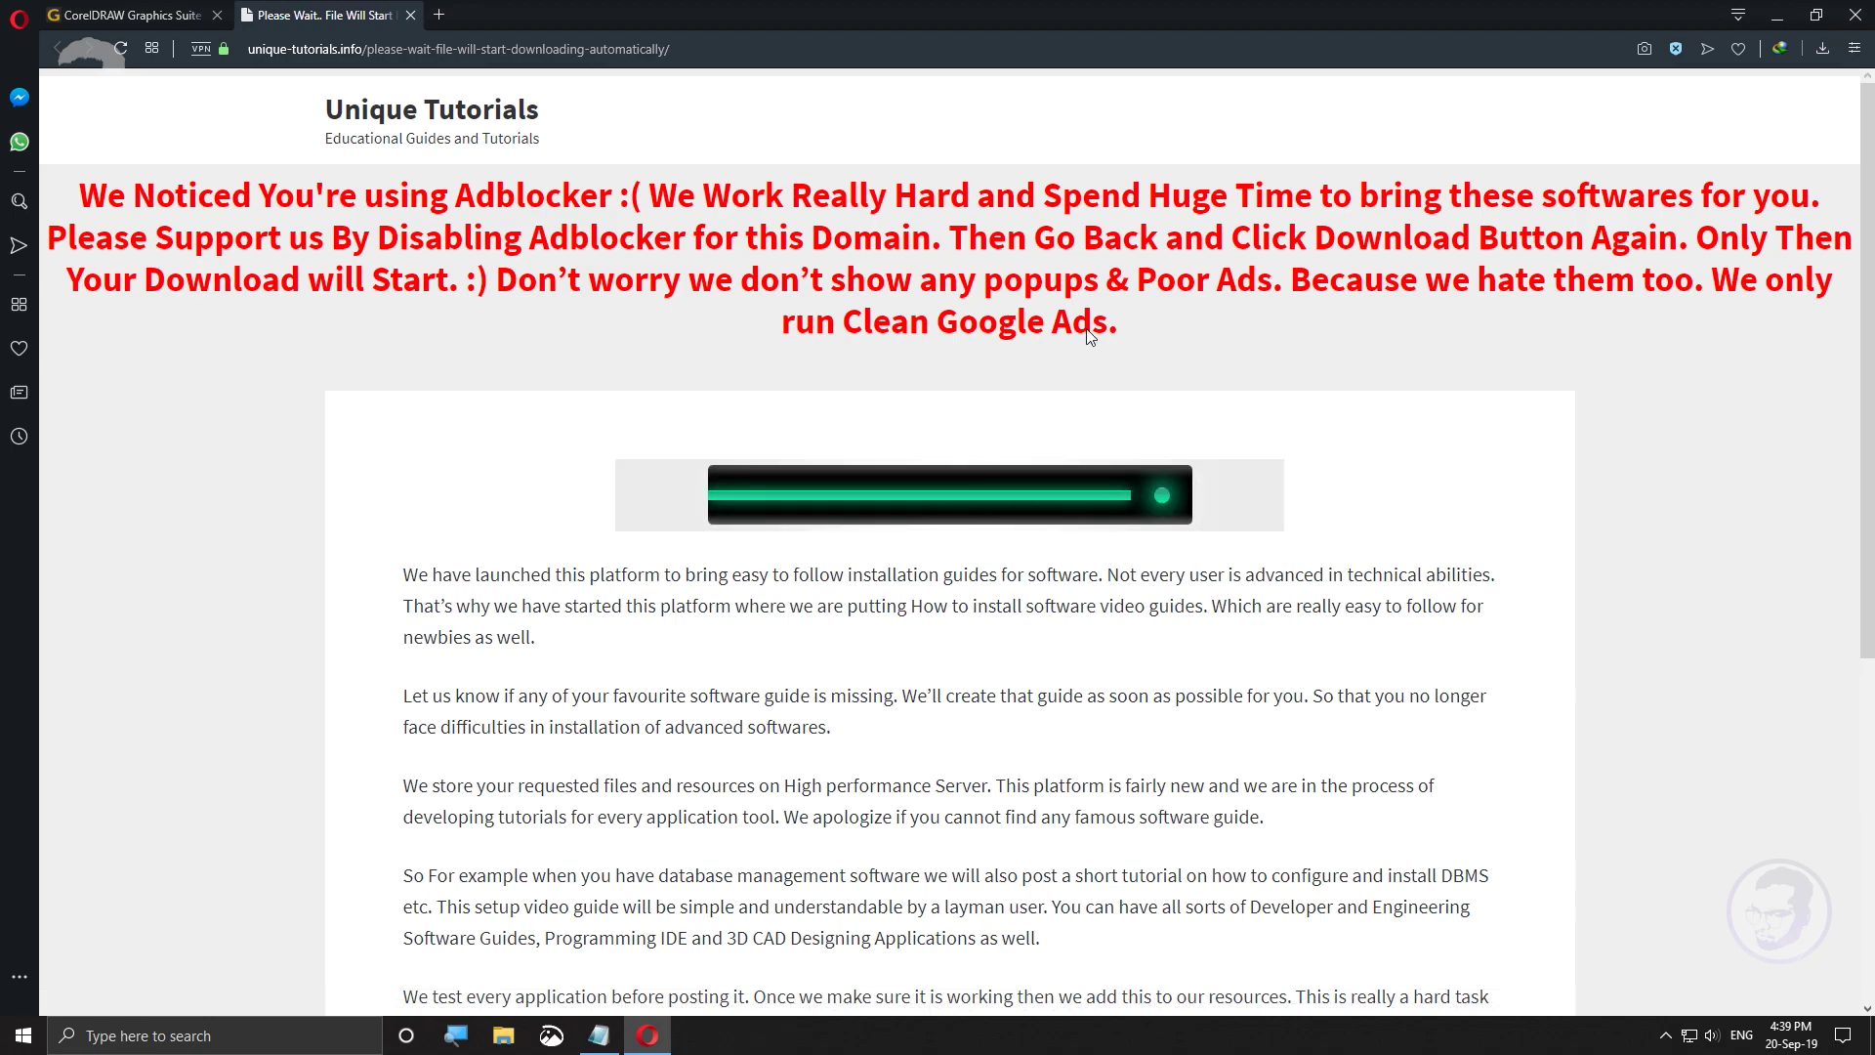
Step: Turn off ad blocking for the unique-tutorials.info site so its download can start
left_click_drag(78, 195, 1175, 284)
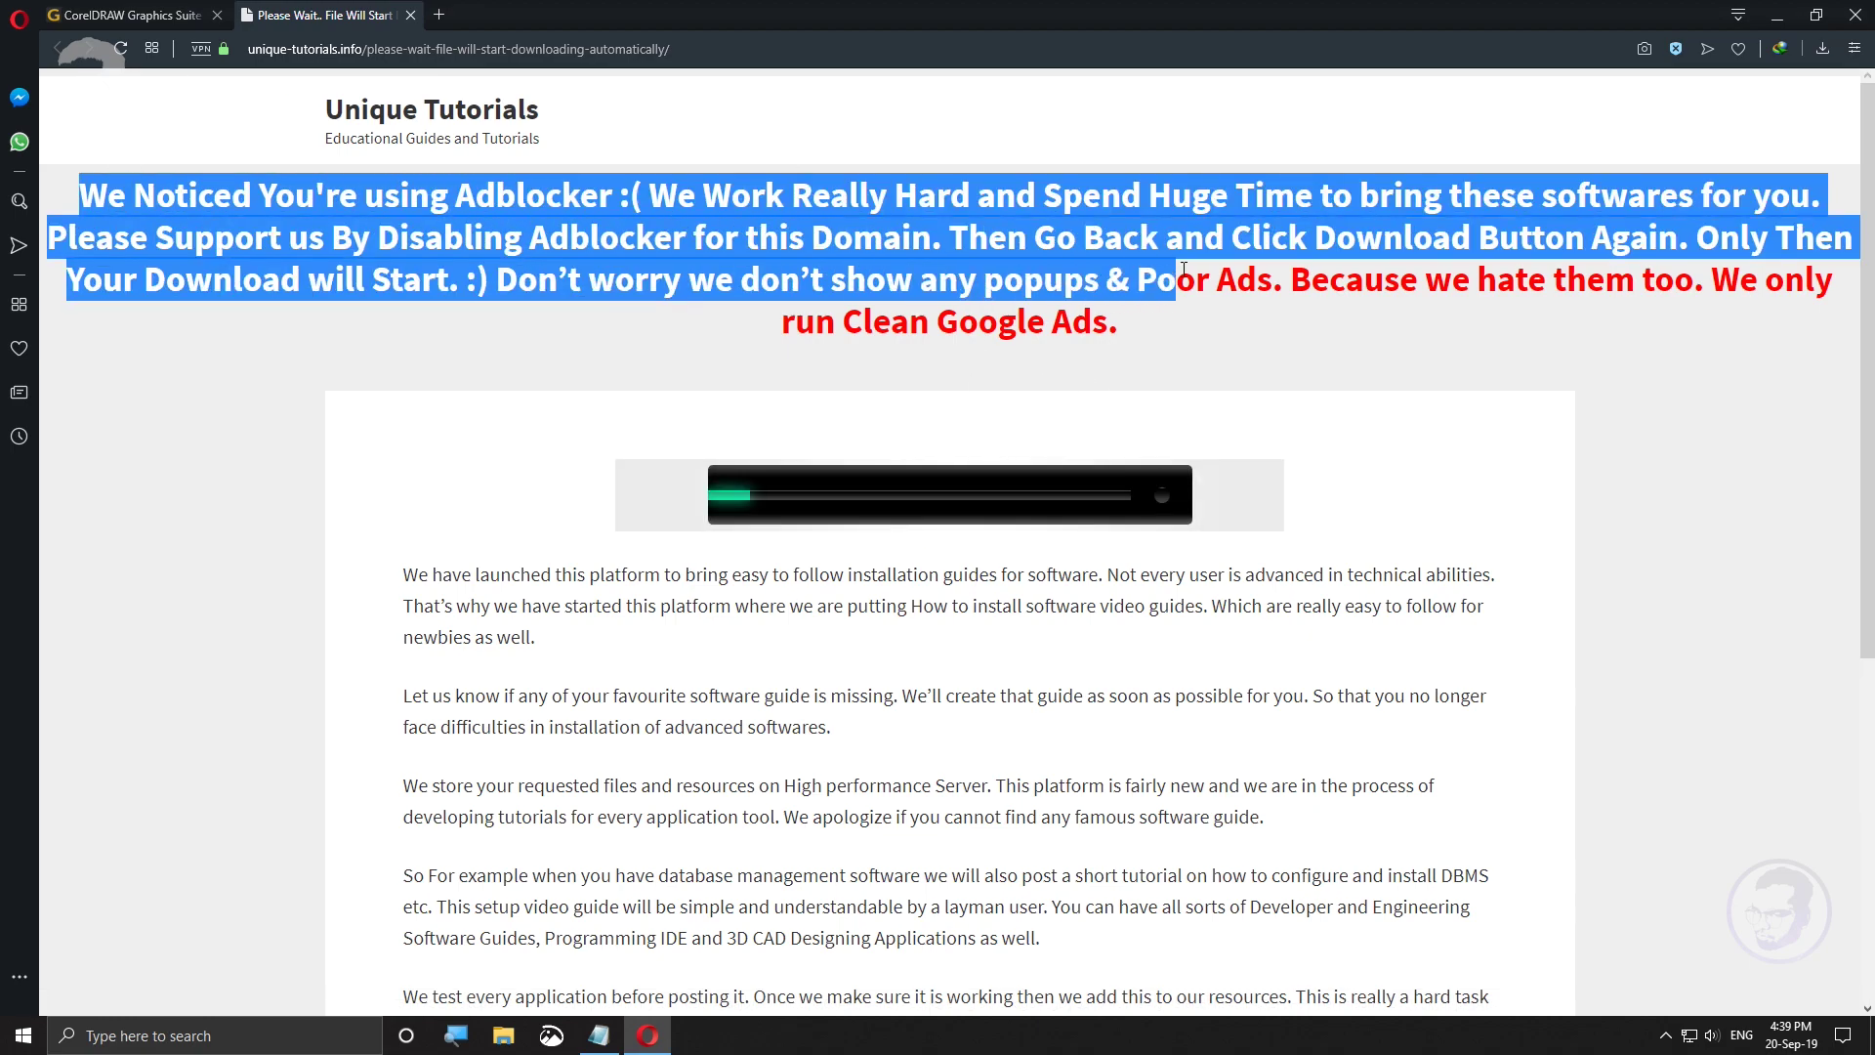
left_click(1676, 49)
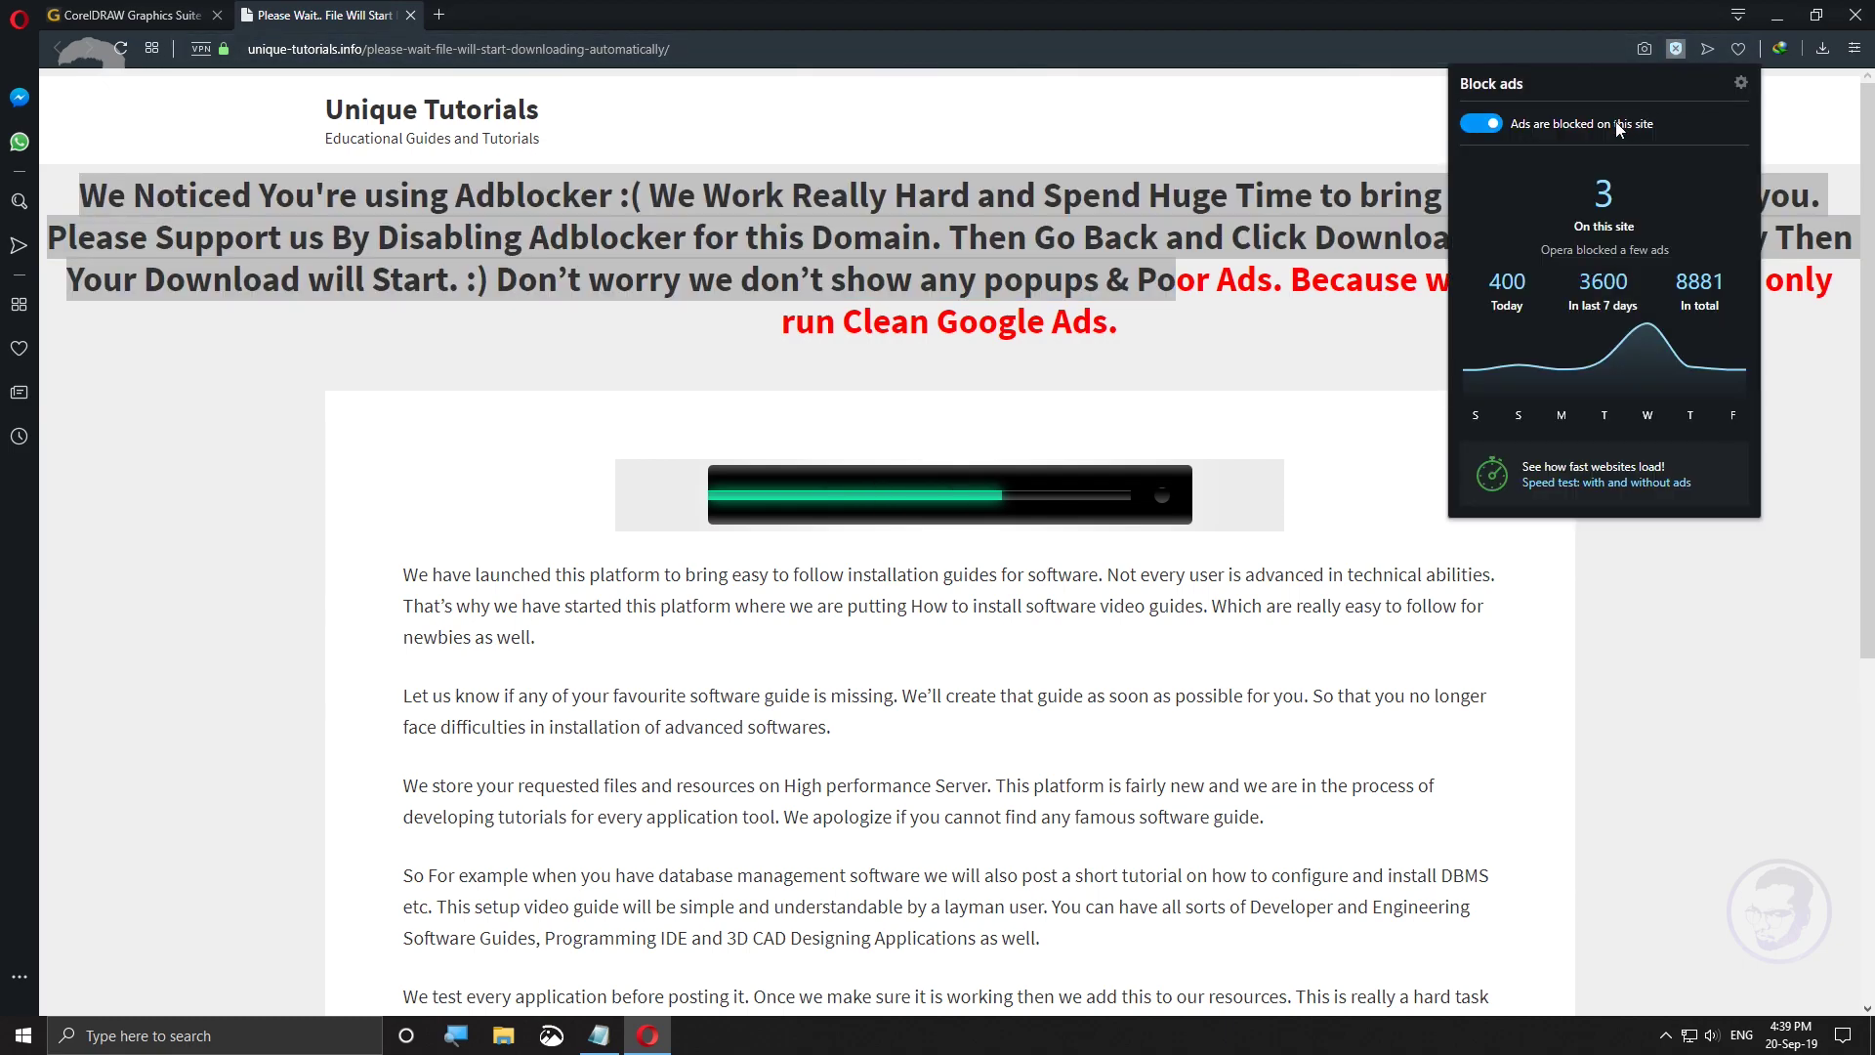
left_click(1474, 122)
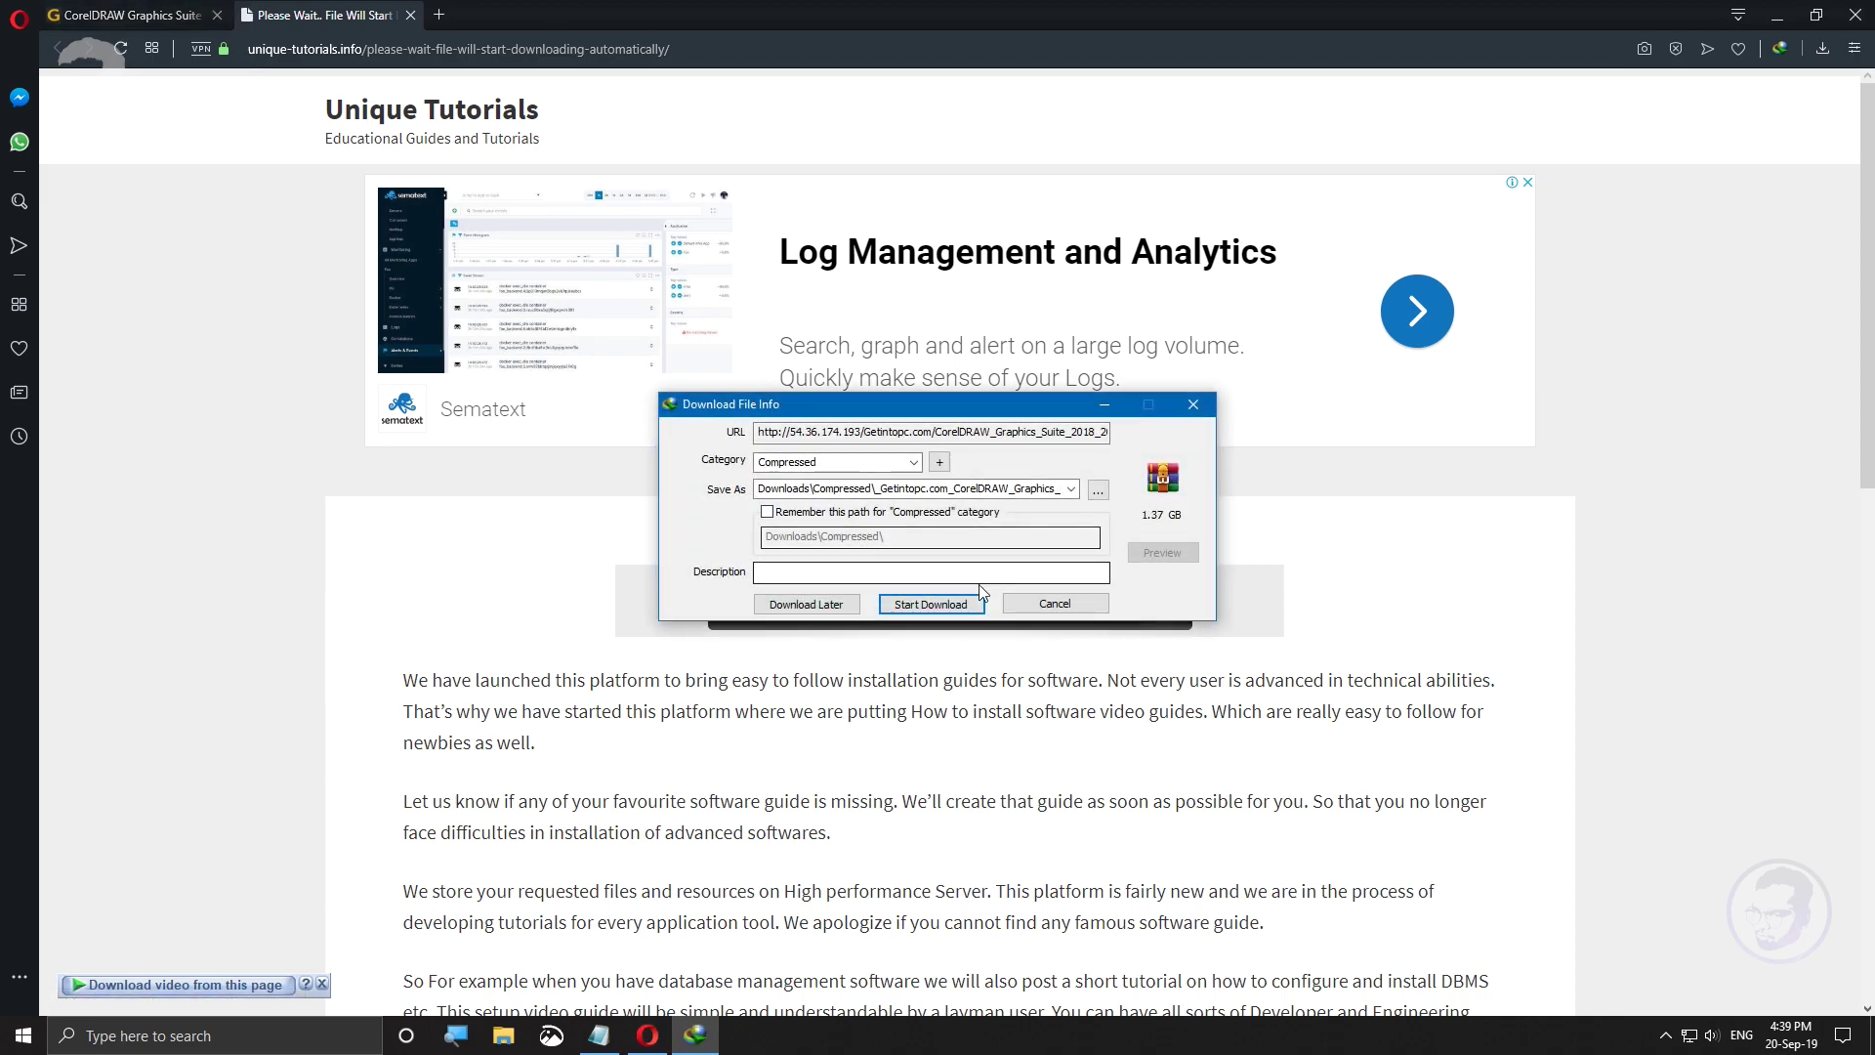
Step: Cancel the CorelDRAW Graphics Suite 2018 download without adding a download exception, and close its page
left_click(1052, 604)
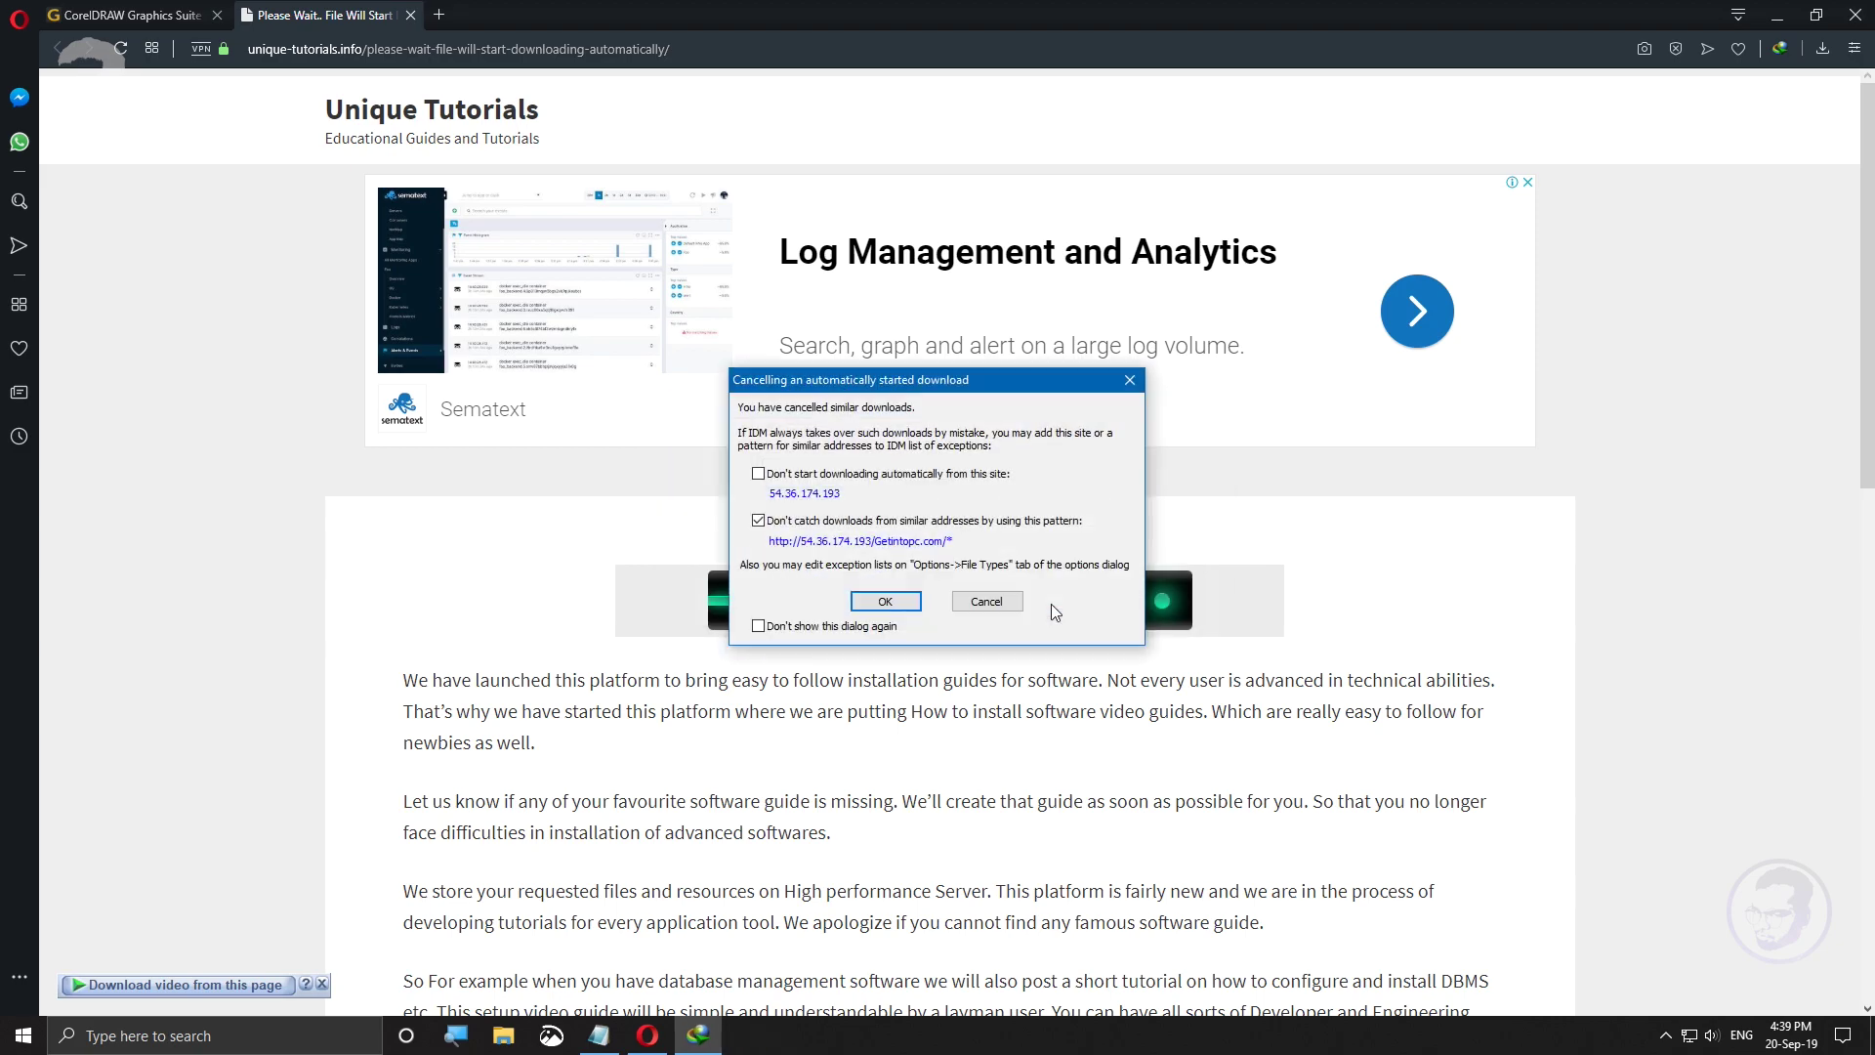
left_click(979, 605)
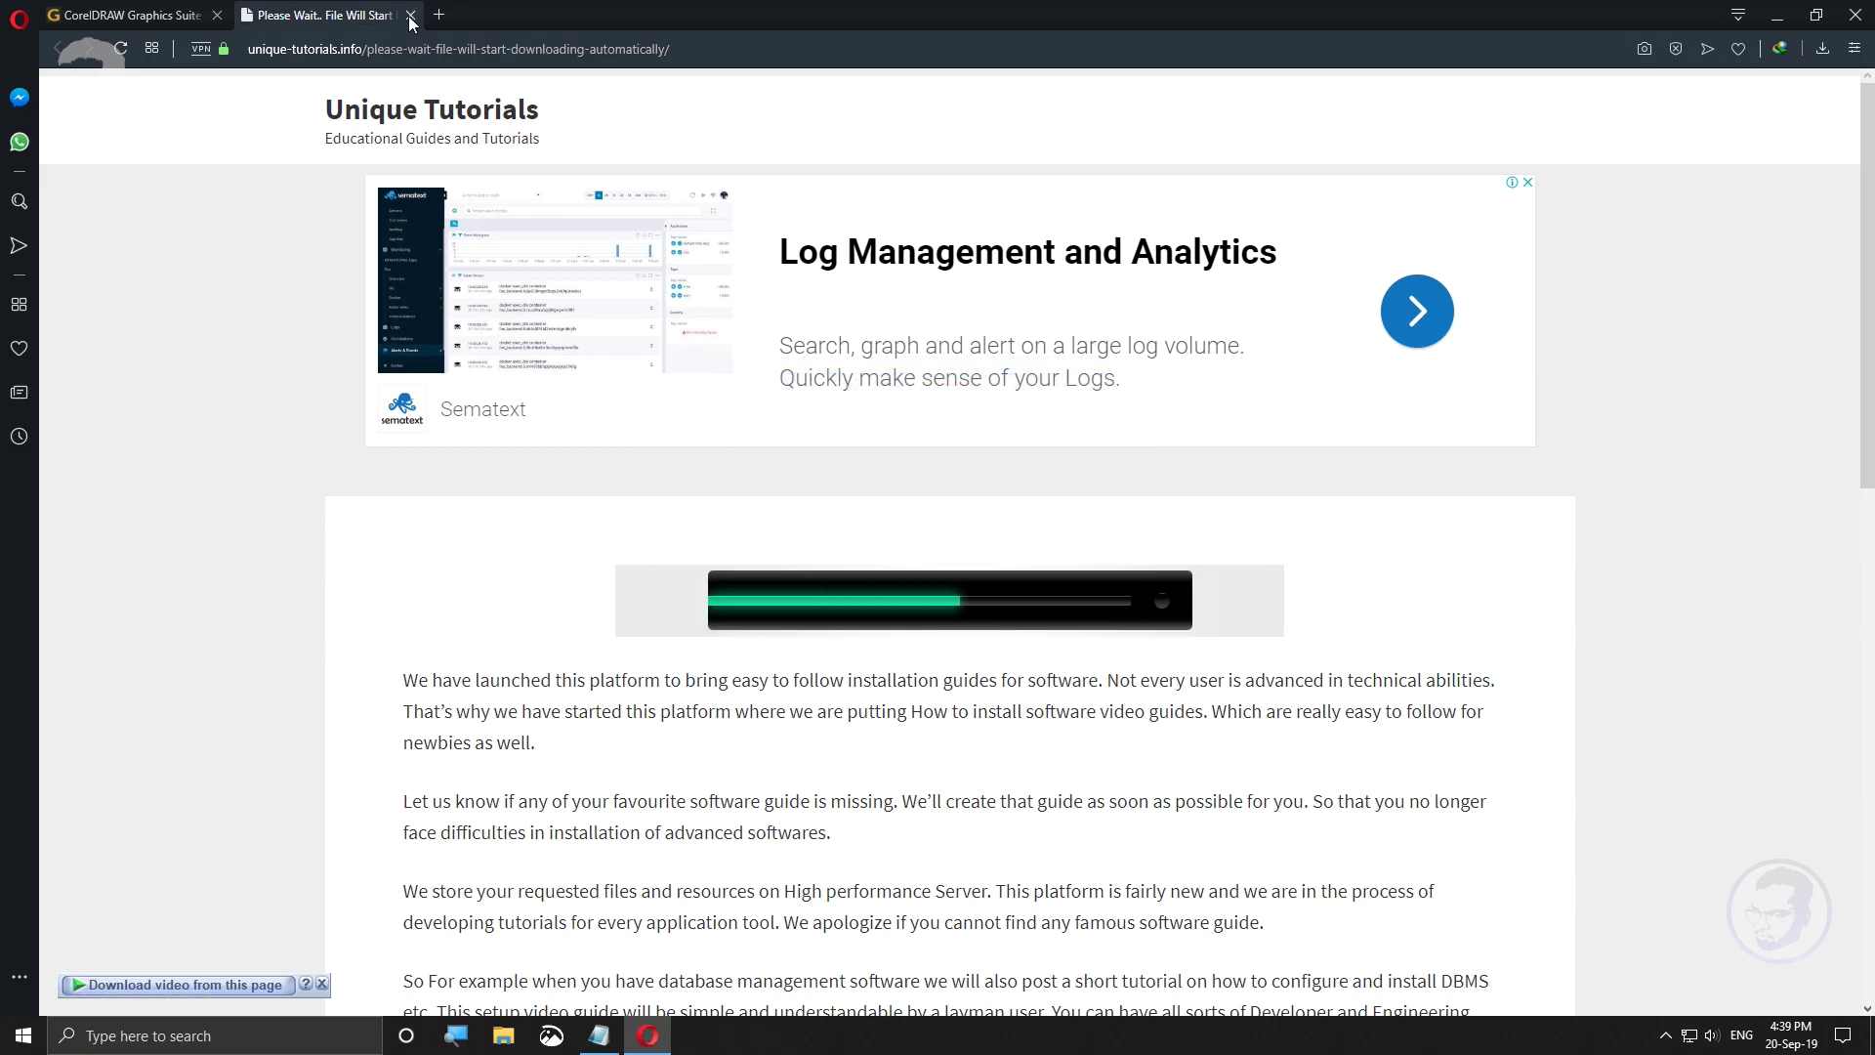
left_click(410, 15)
Step: Request the Fix for Corel Sign in Popup download, dismiss it and close its page
left_click(617, 623)
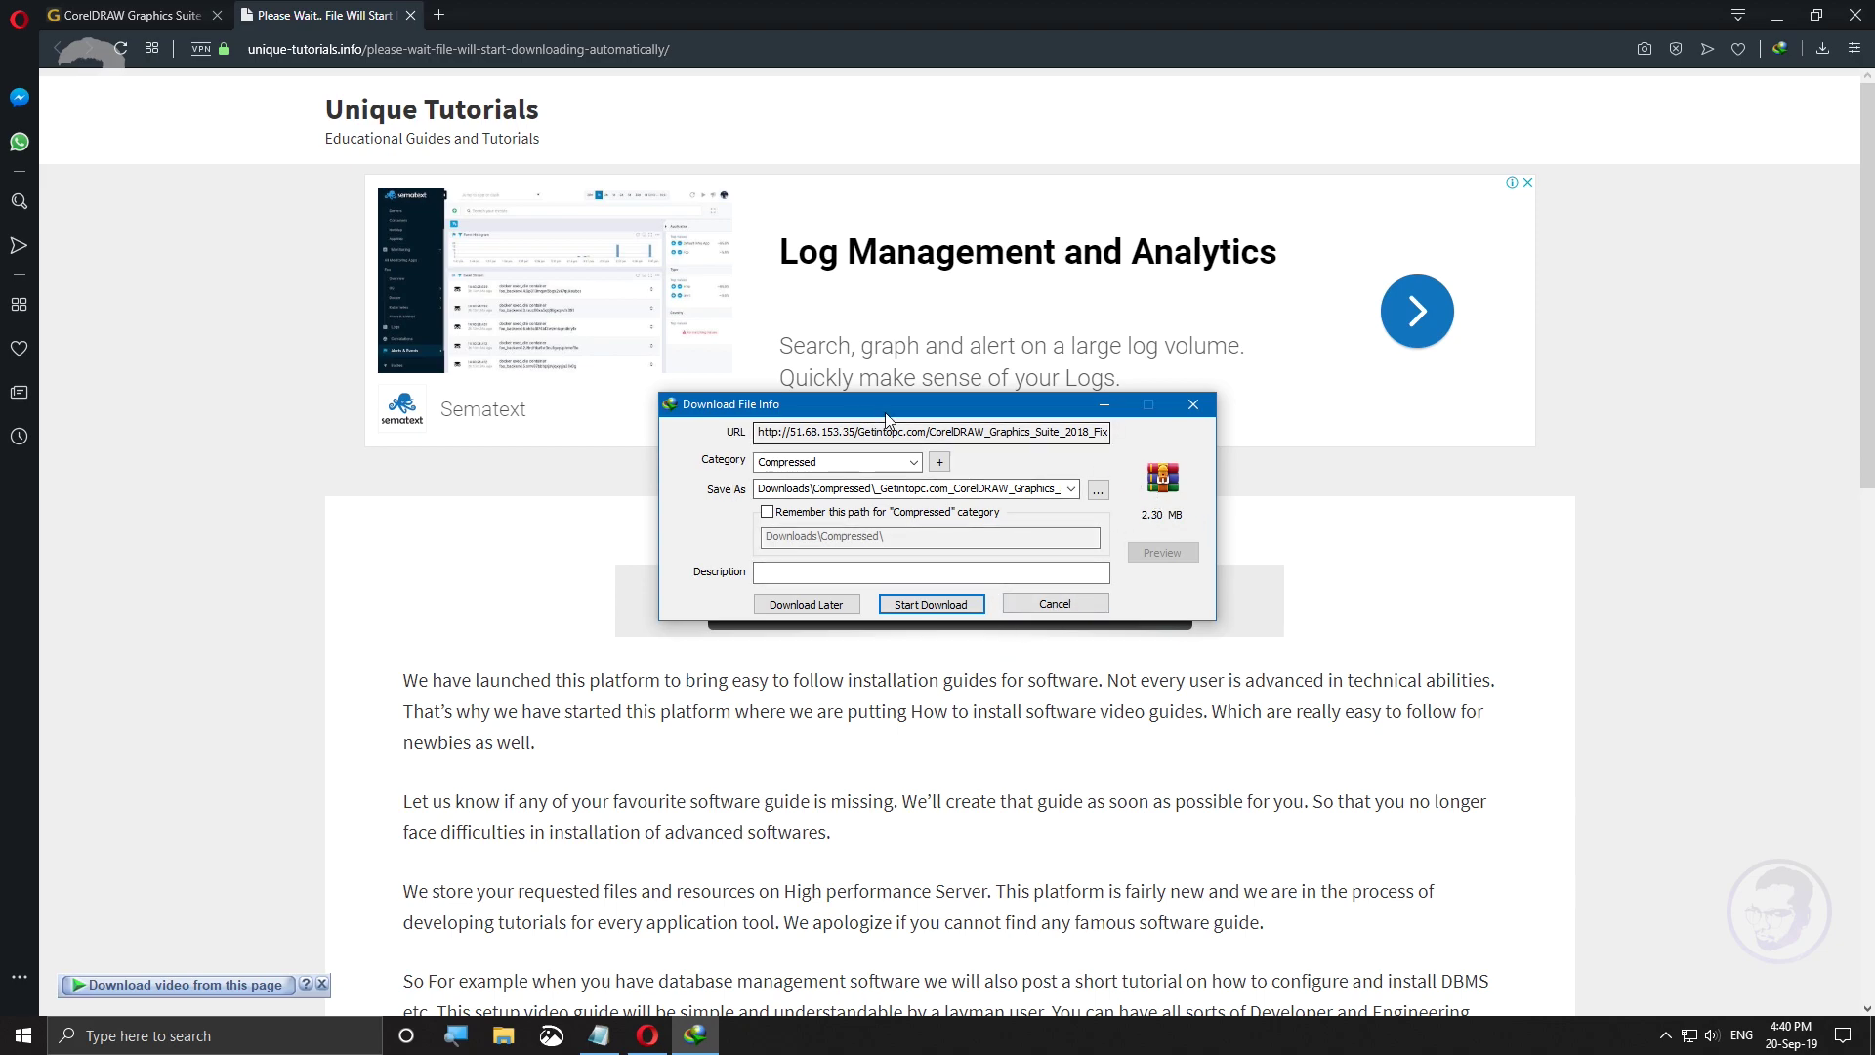
left_click(1100, 453)
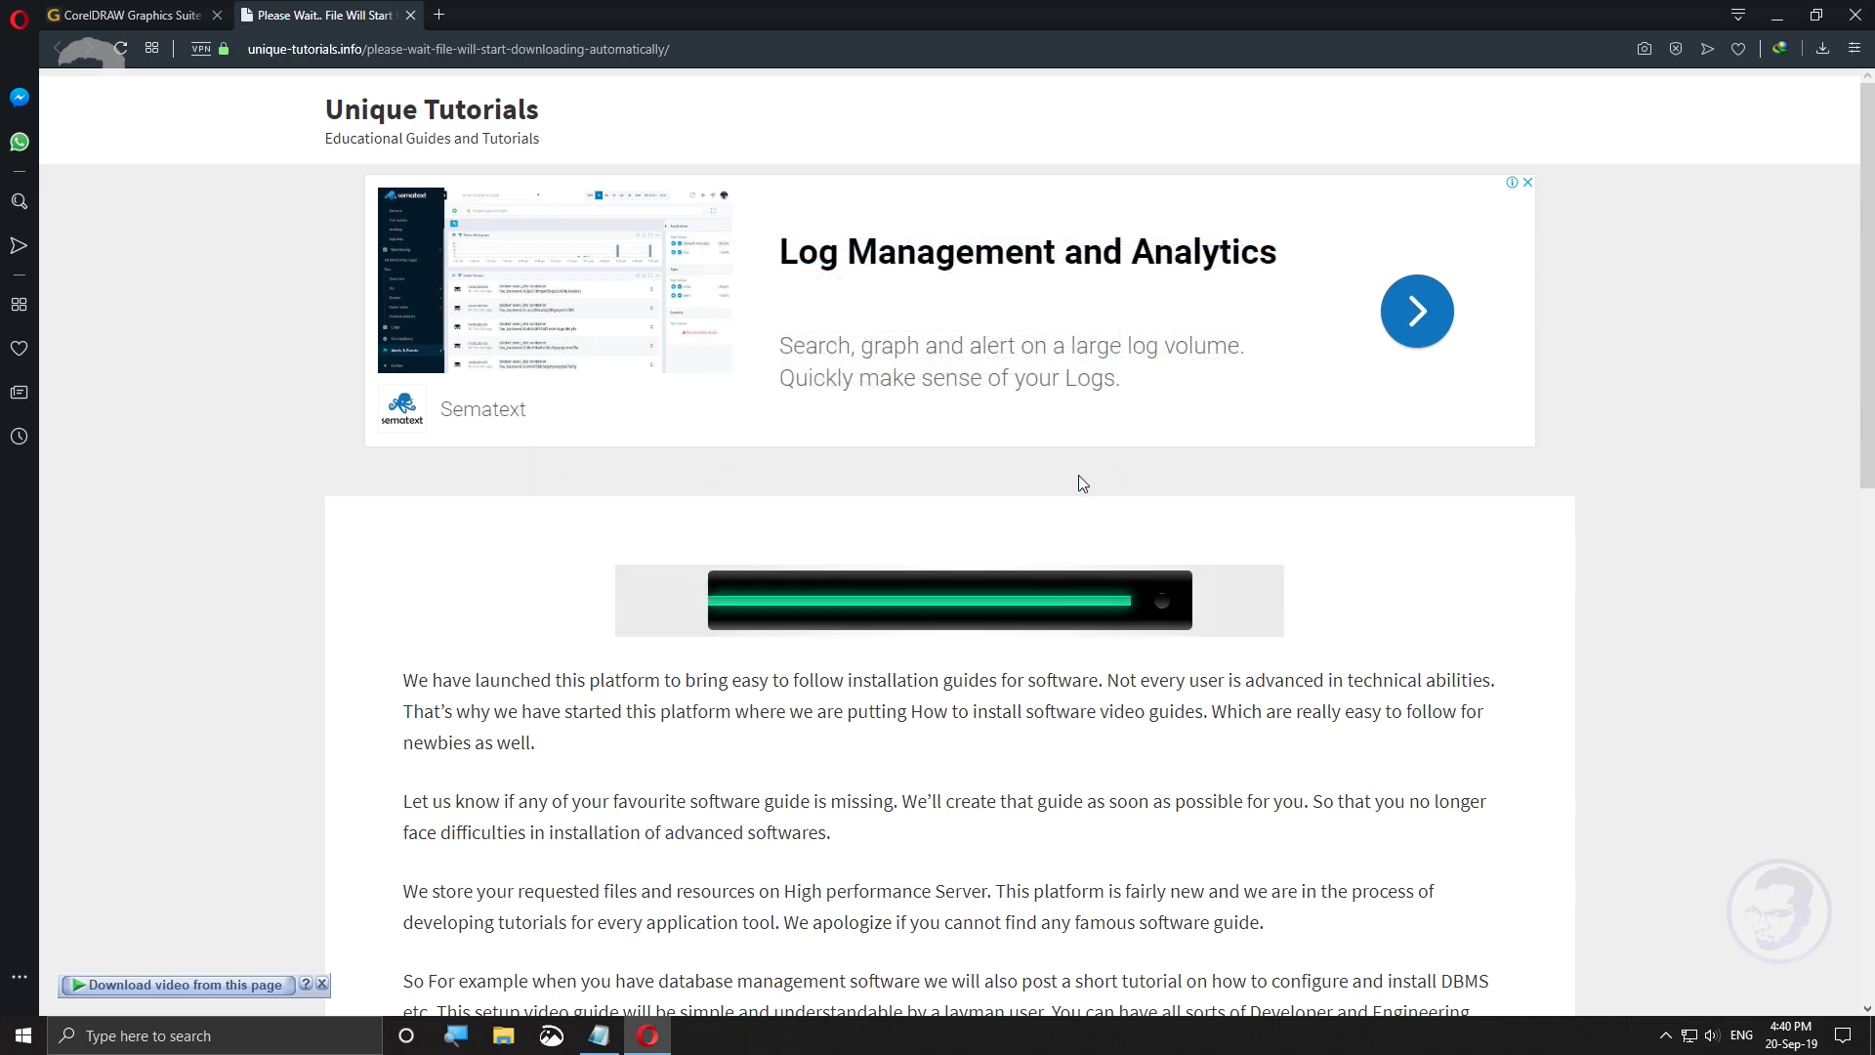
left_click(411, 15)
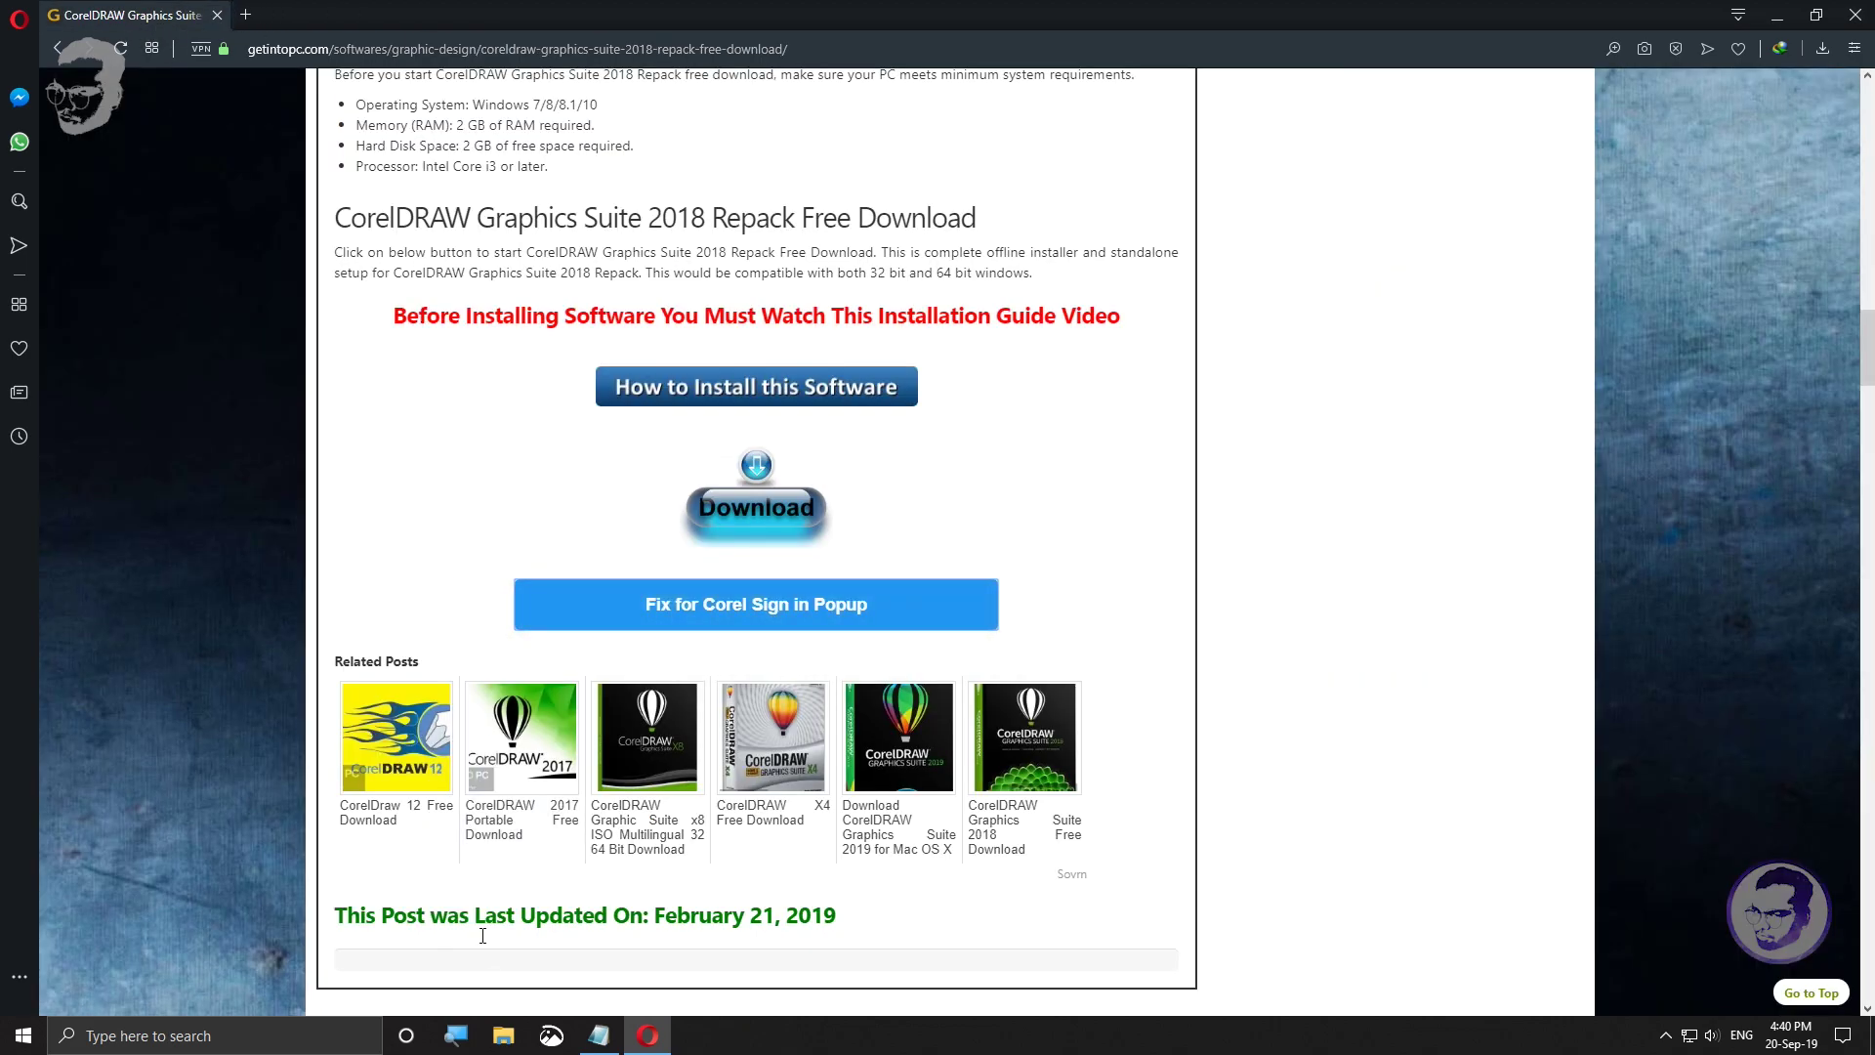
Step: Switch to Notepad and add the note "m cancle it becoz i have already download this software and fix pack" below the antivirus line
left_click(647, 1035)
left_click(598, 1035)
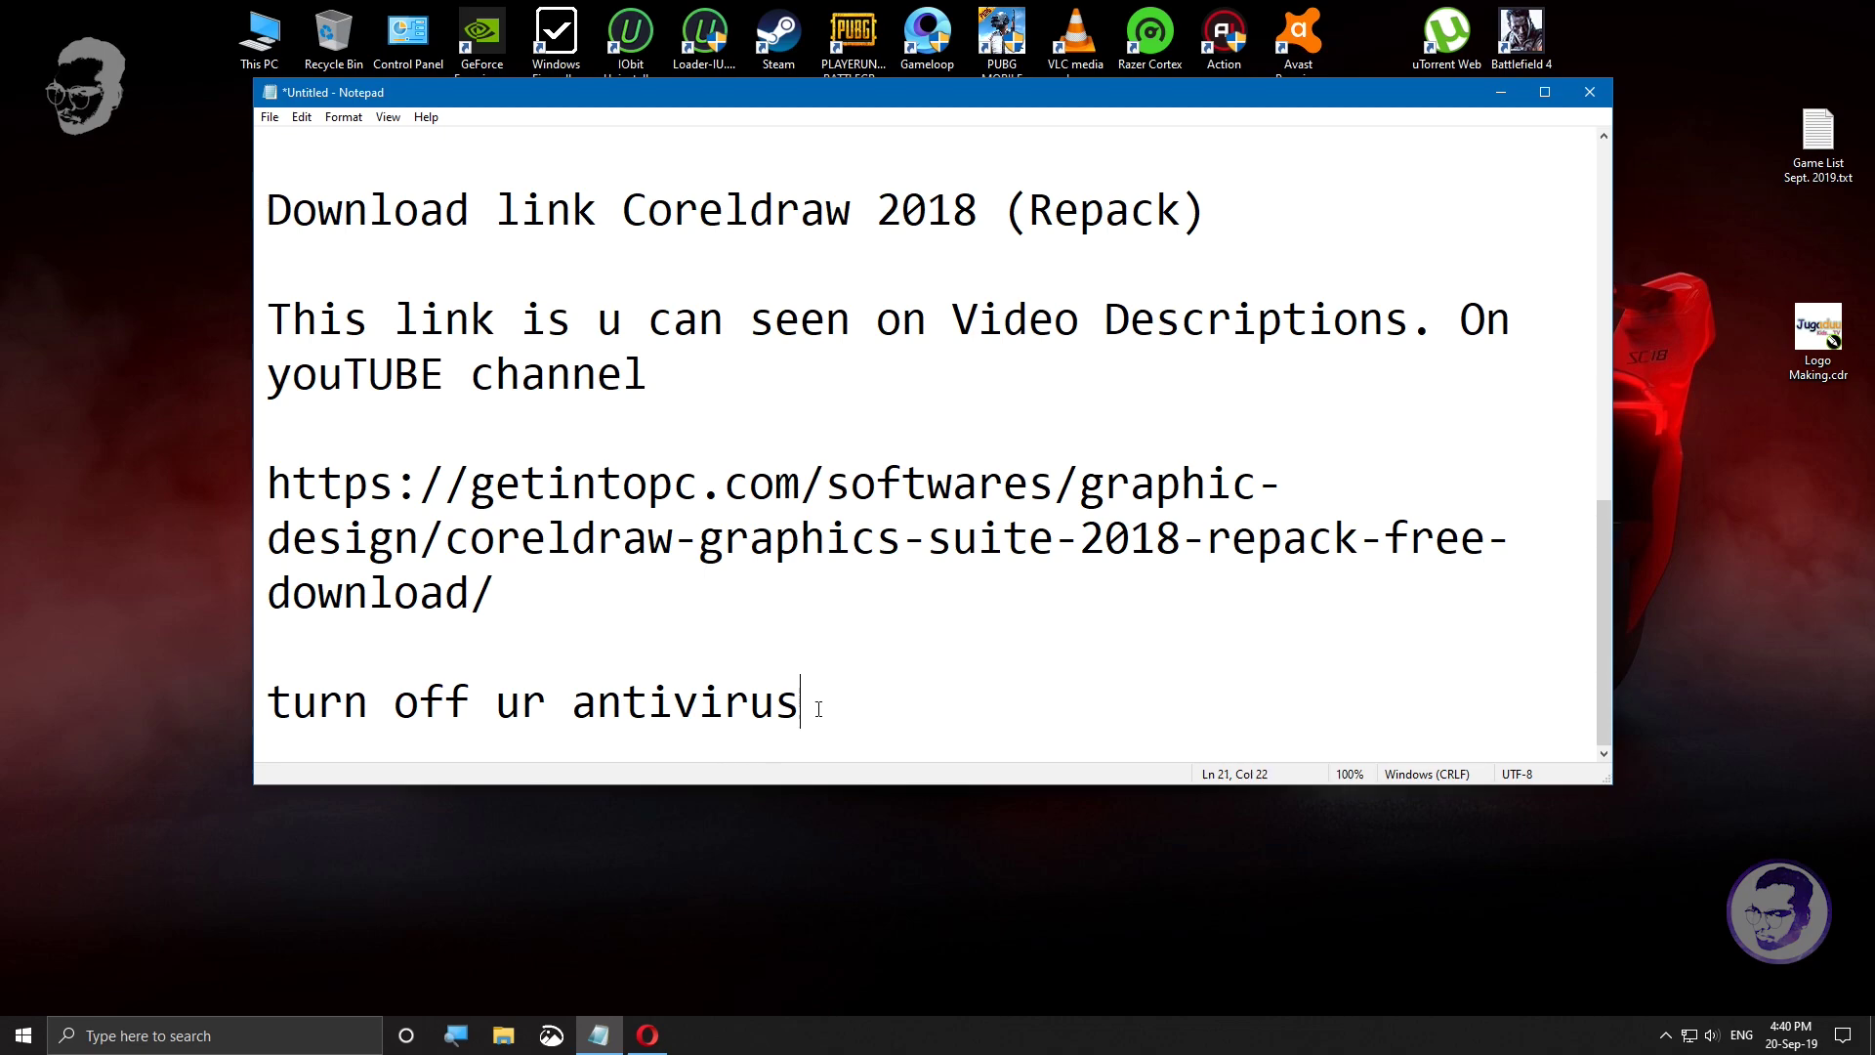
key("Return")
key("Return")
type("m ")
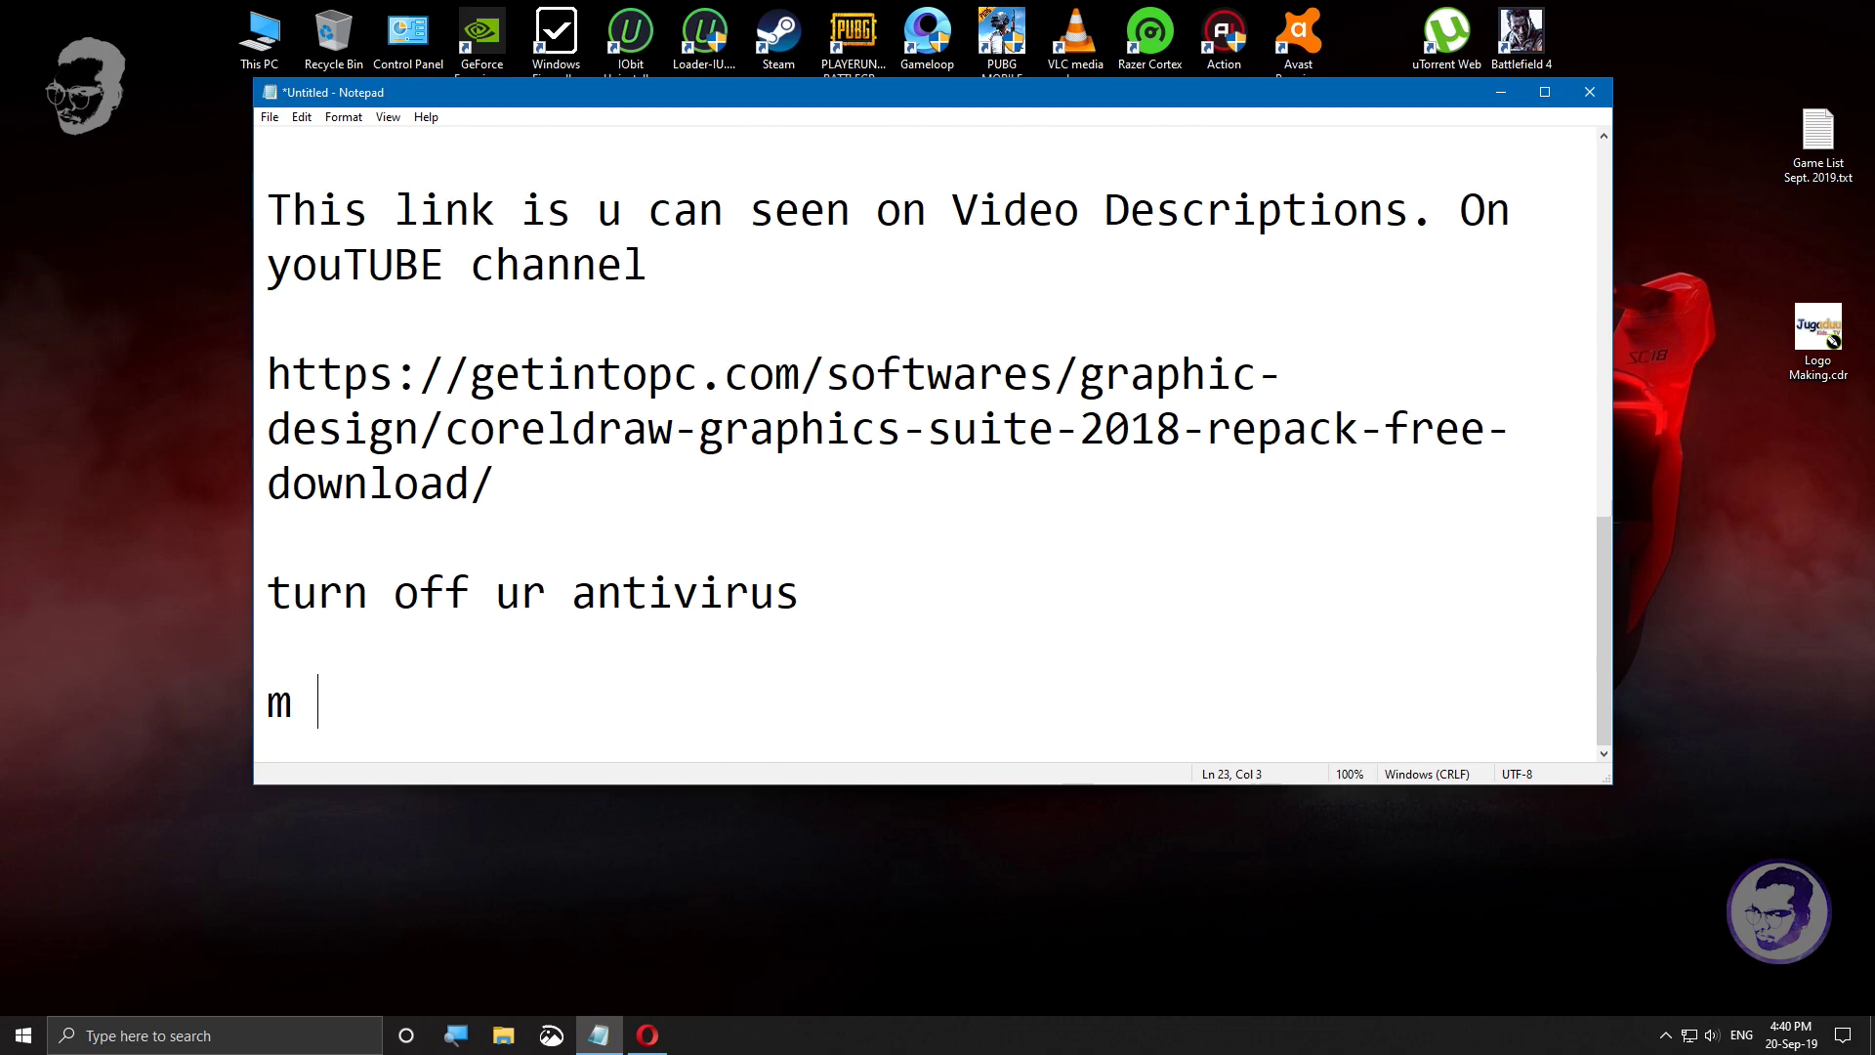
type("cancle it")
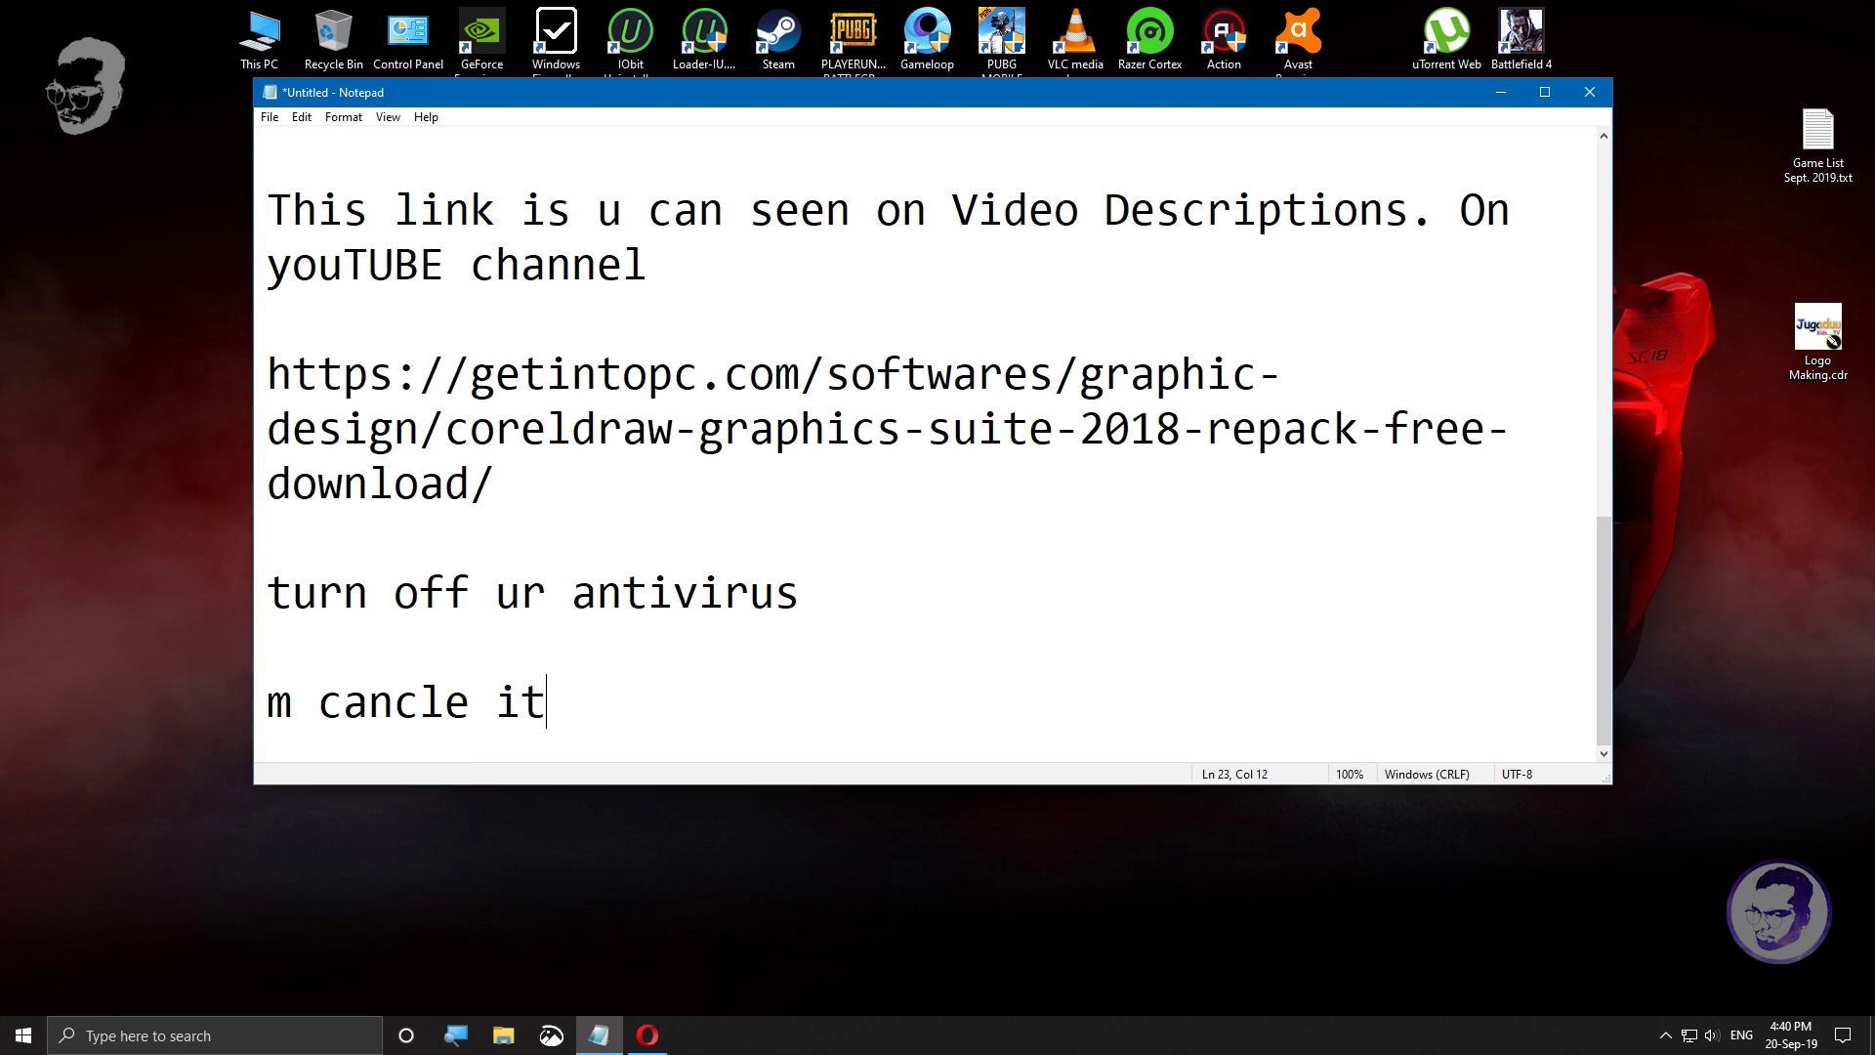
type(" becoz i have ")
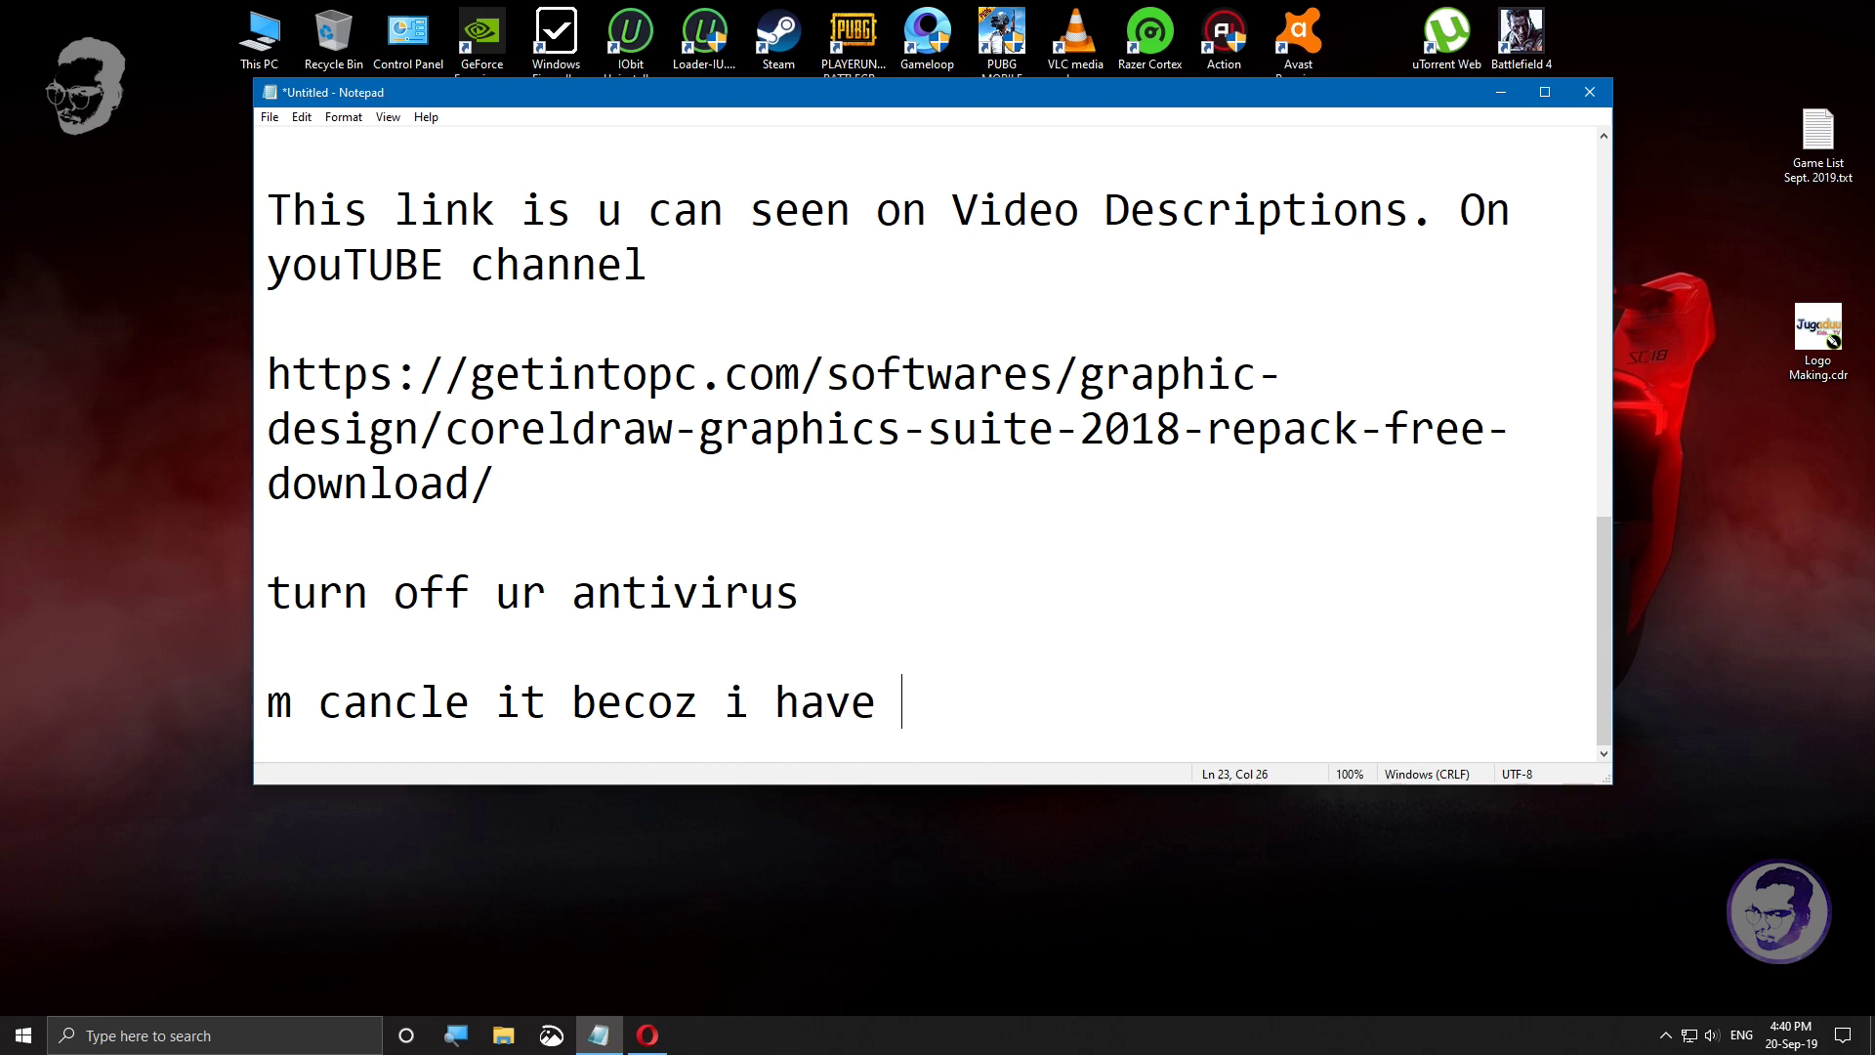
type("already do")
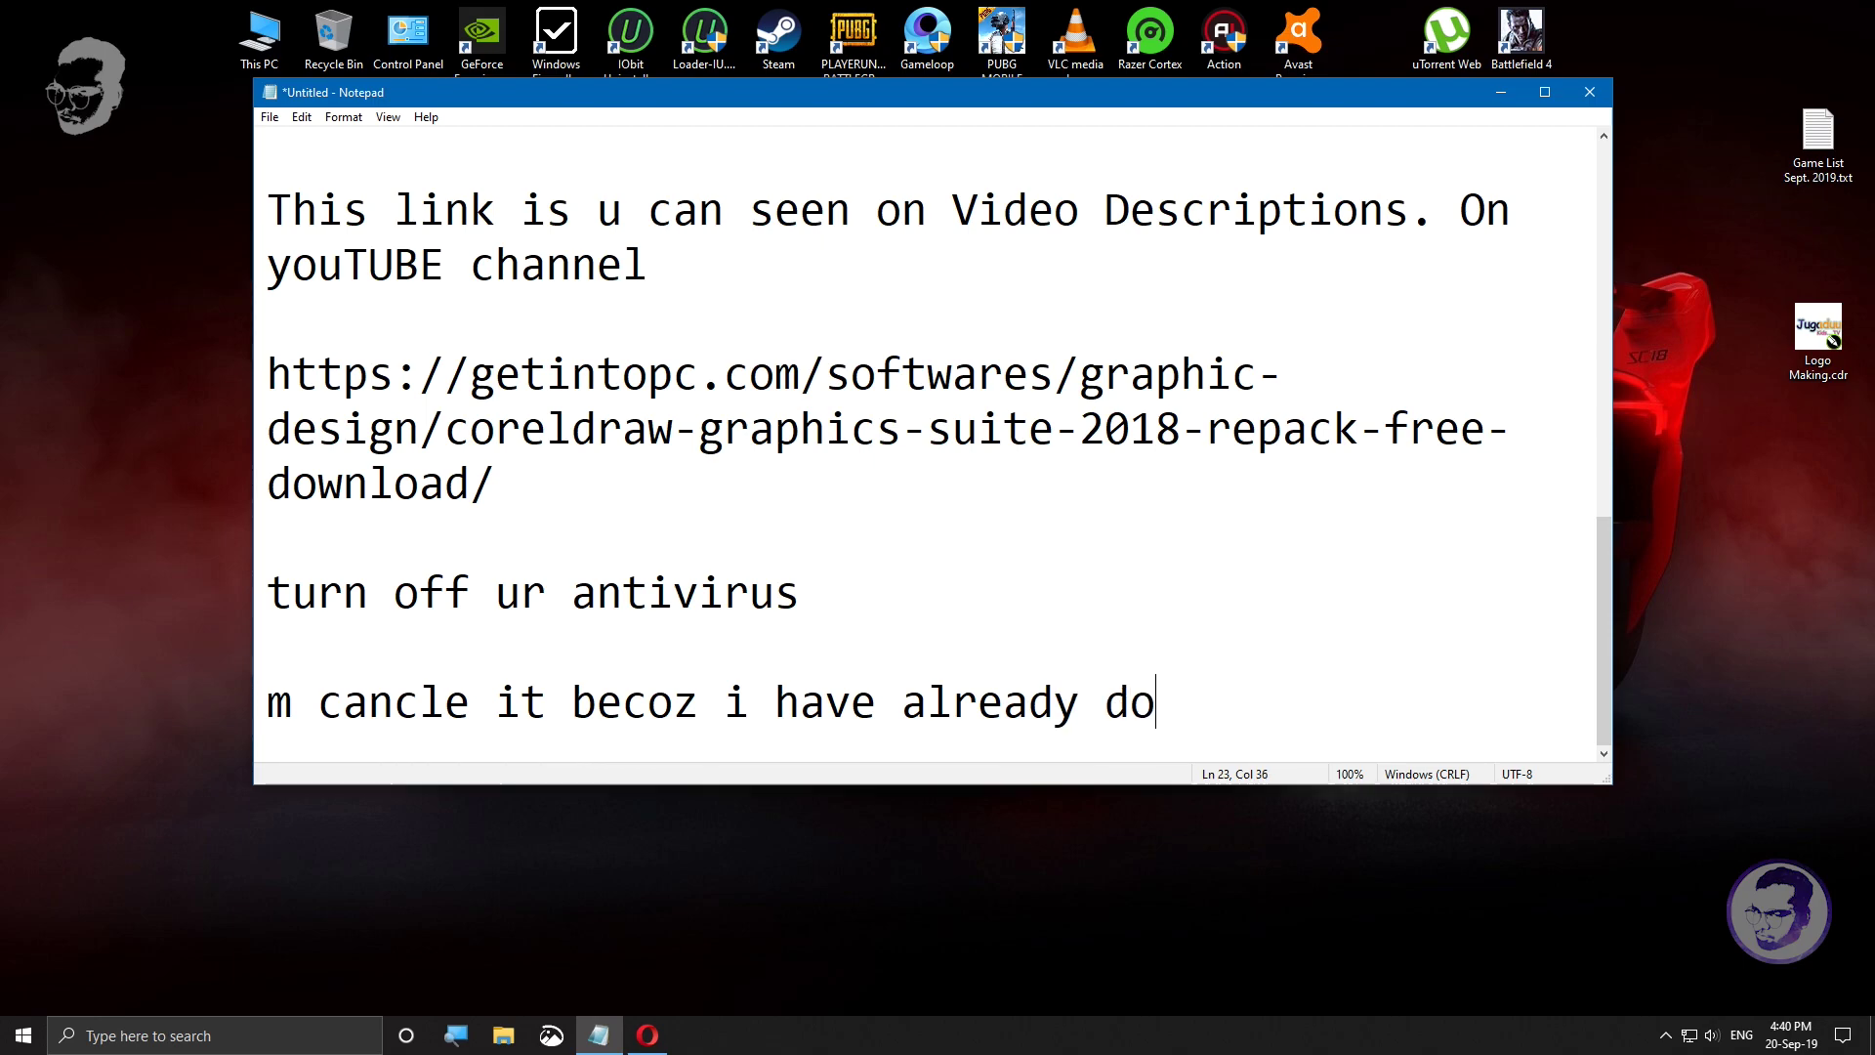
type("wnload")
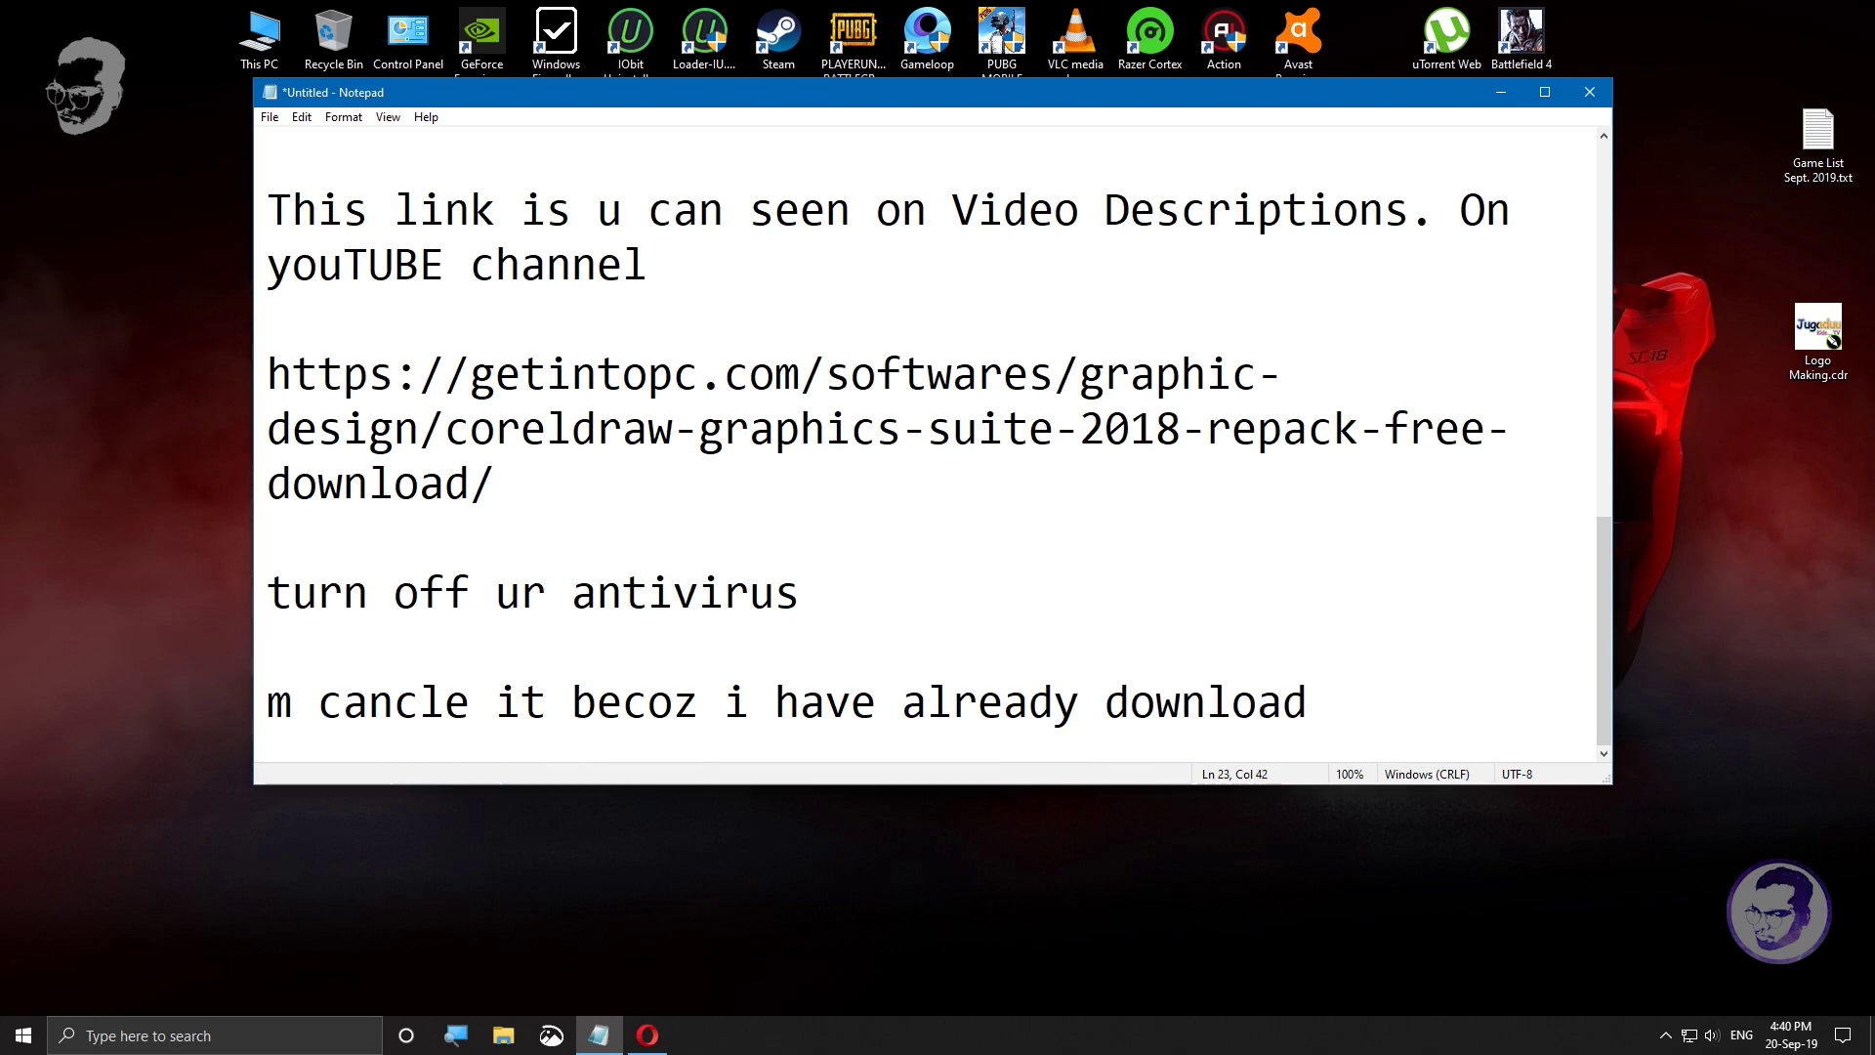
type(" th")
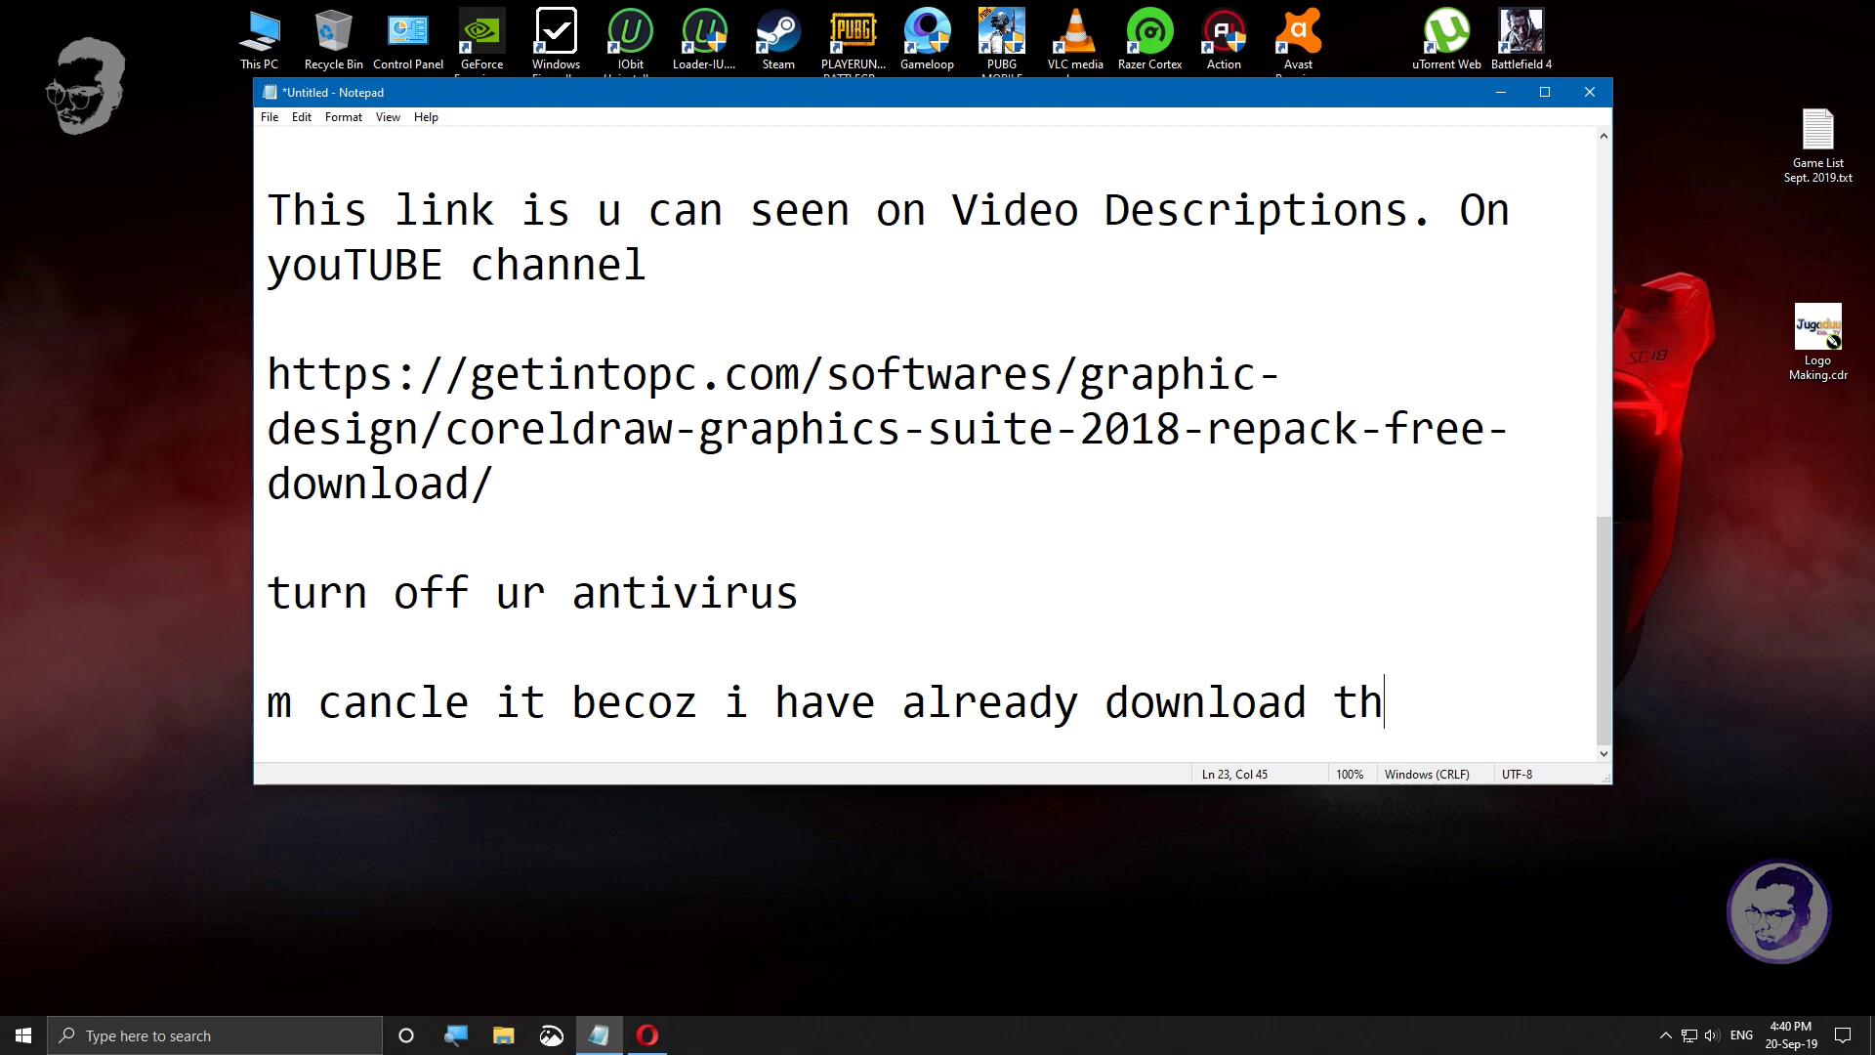
type("is software and ")
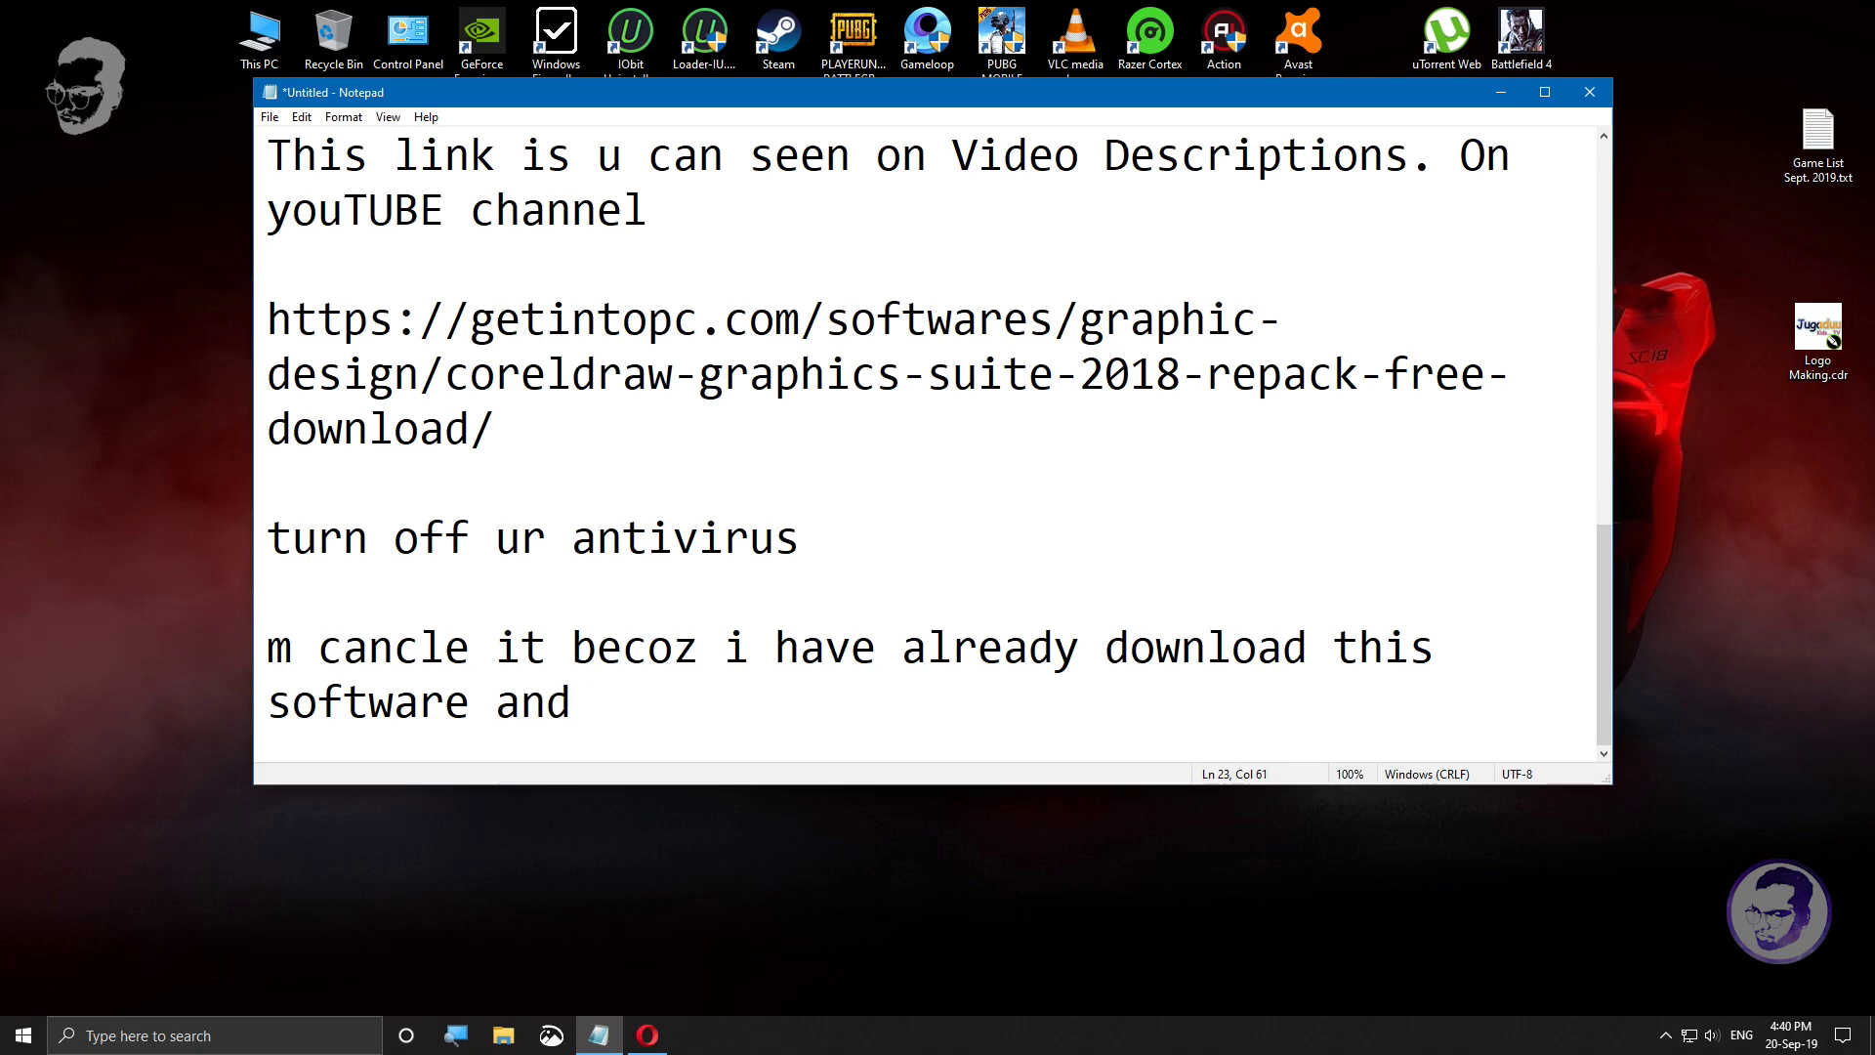
type("fix pack")
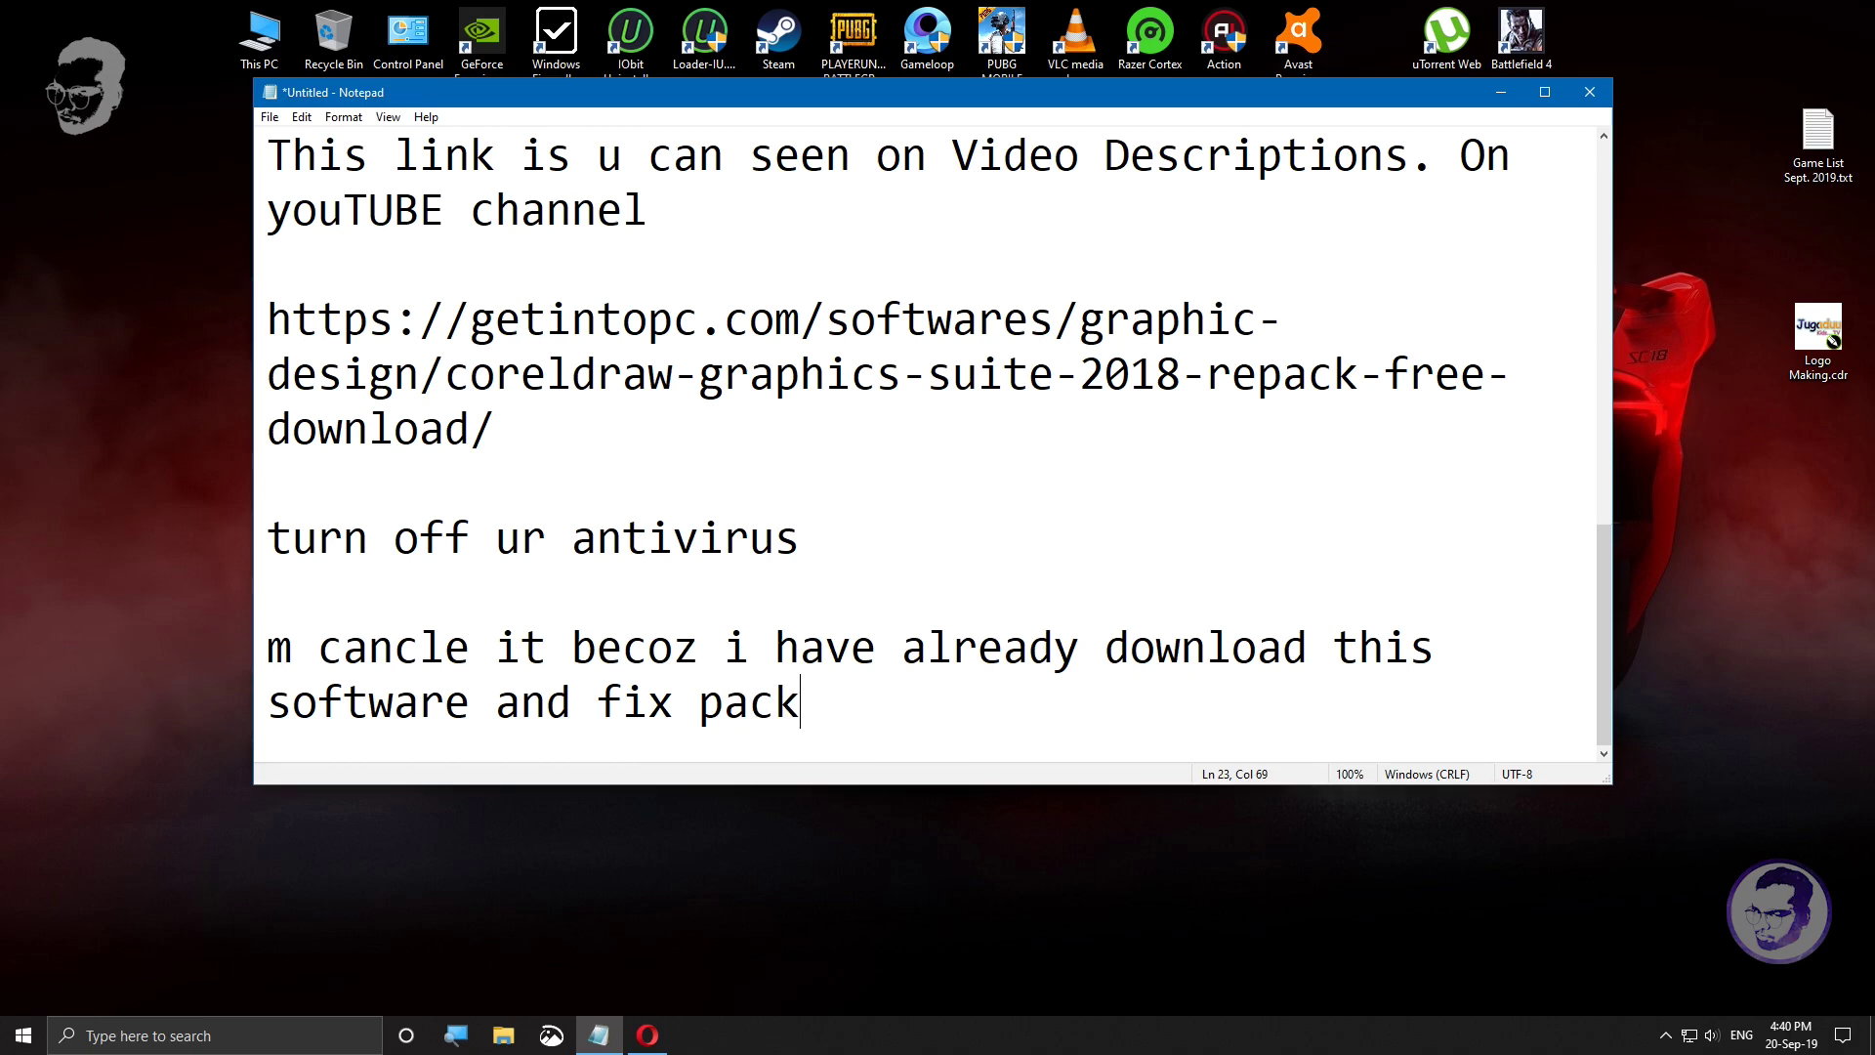
key("Return")
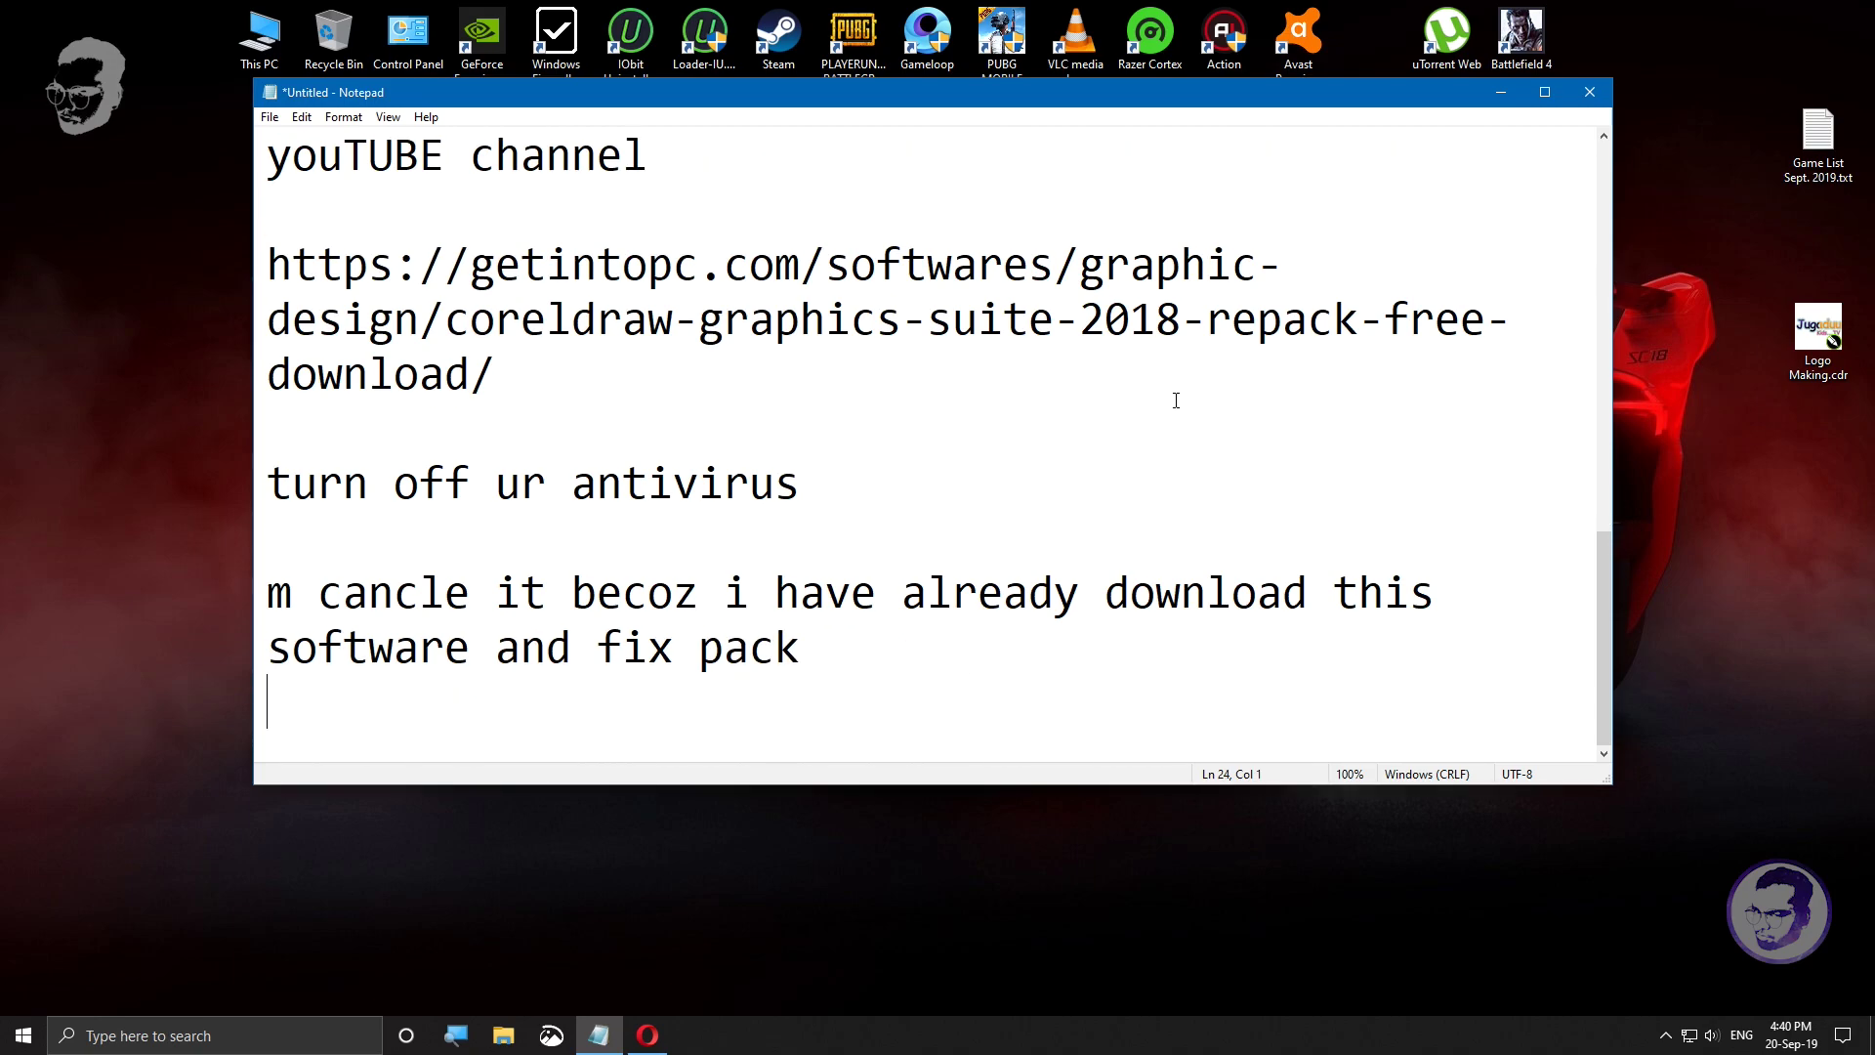
Step: Minimize Notepad and open the Compressed folder inside Downloads in File Explorer
left_click(1500, 93)
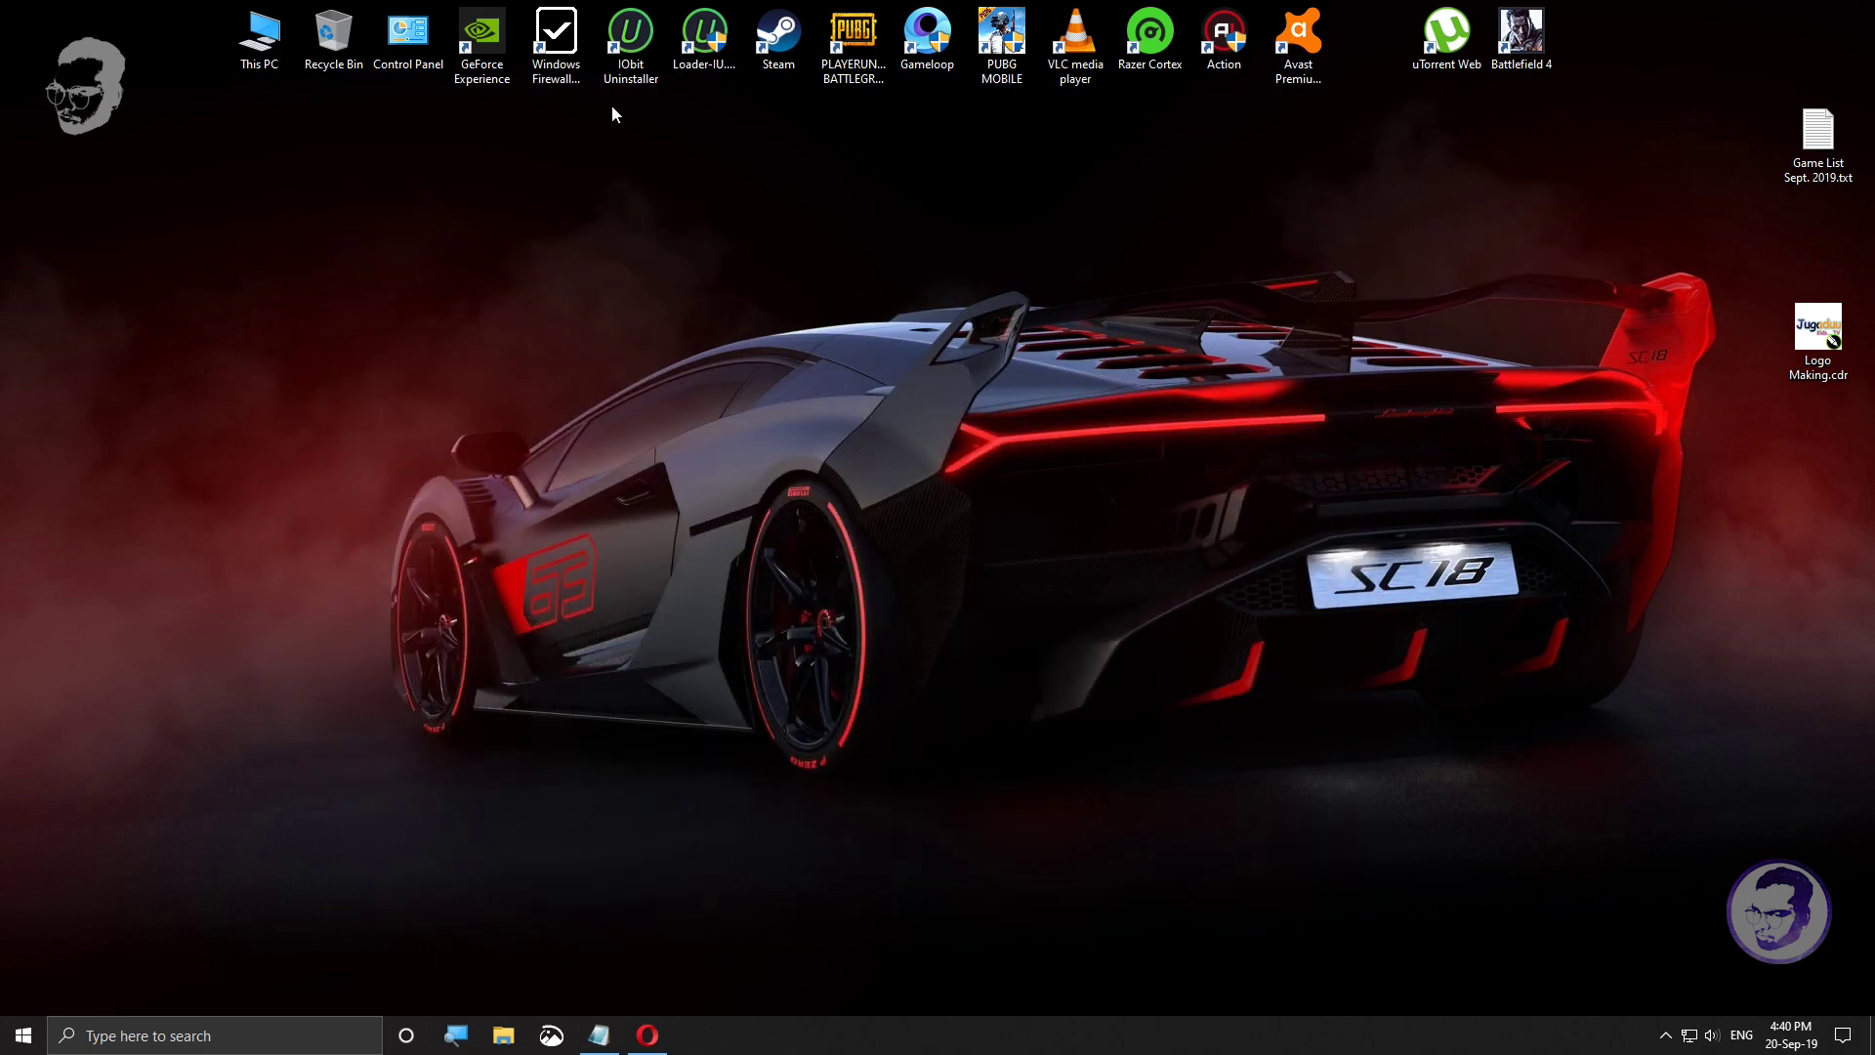
double_click(256, 37)
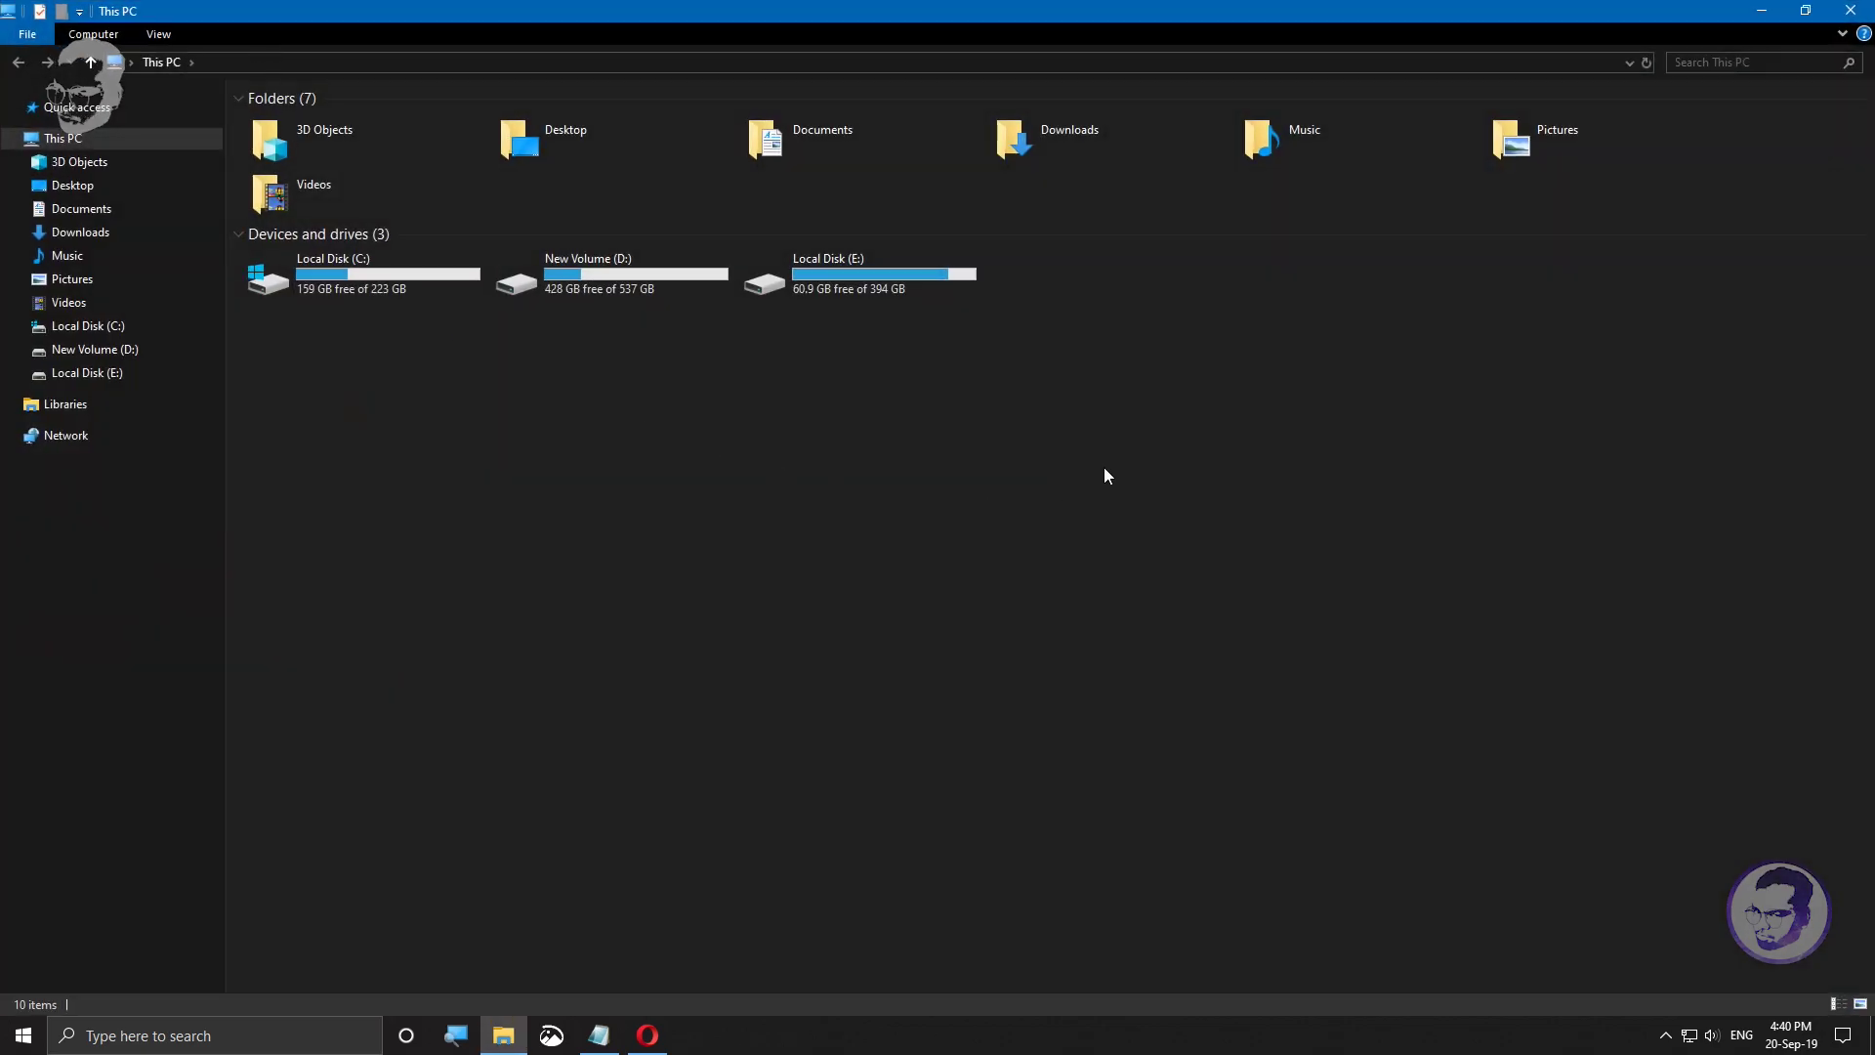
double_click(1041, 139)
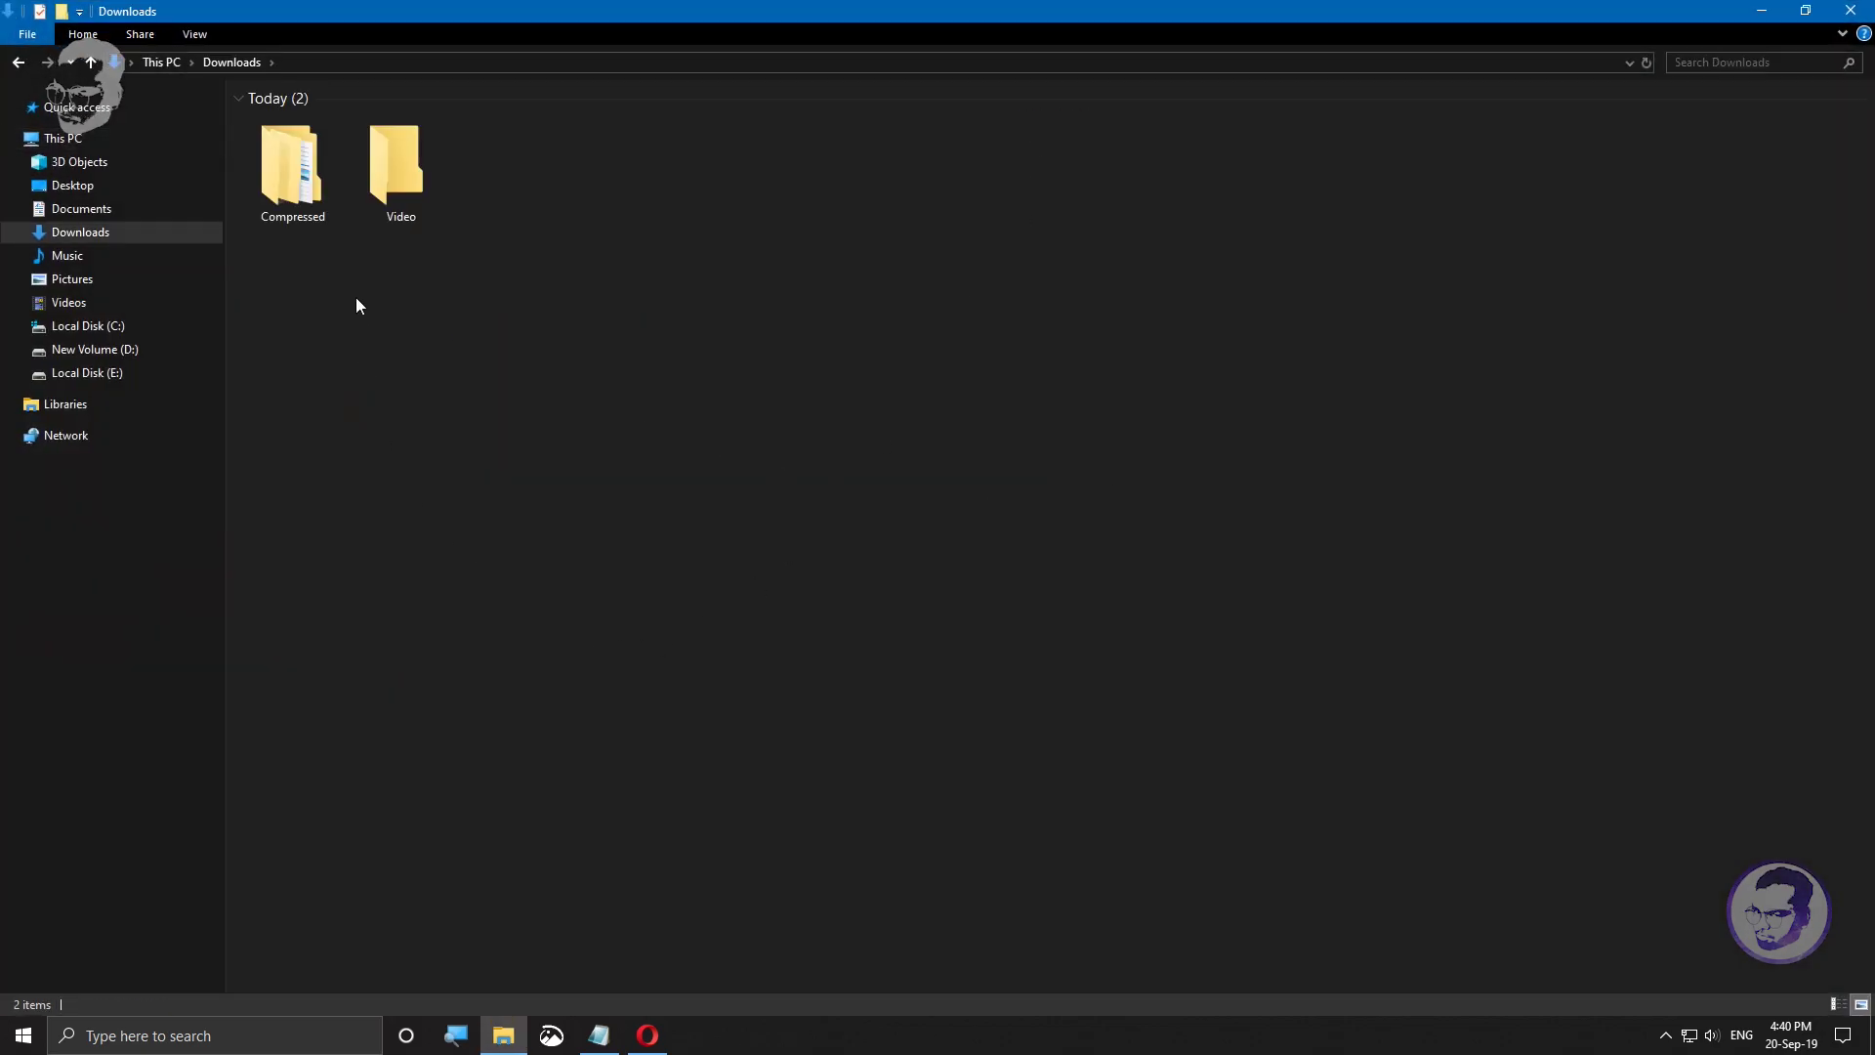
double_click(321, 162)
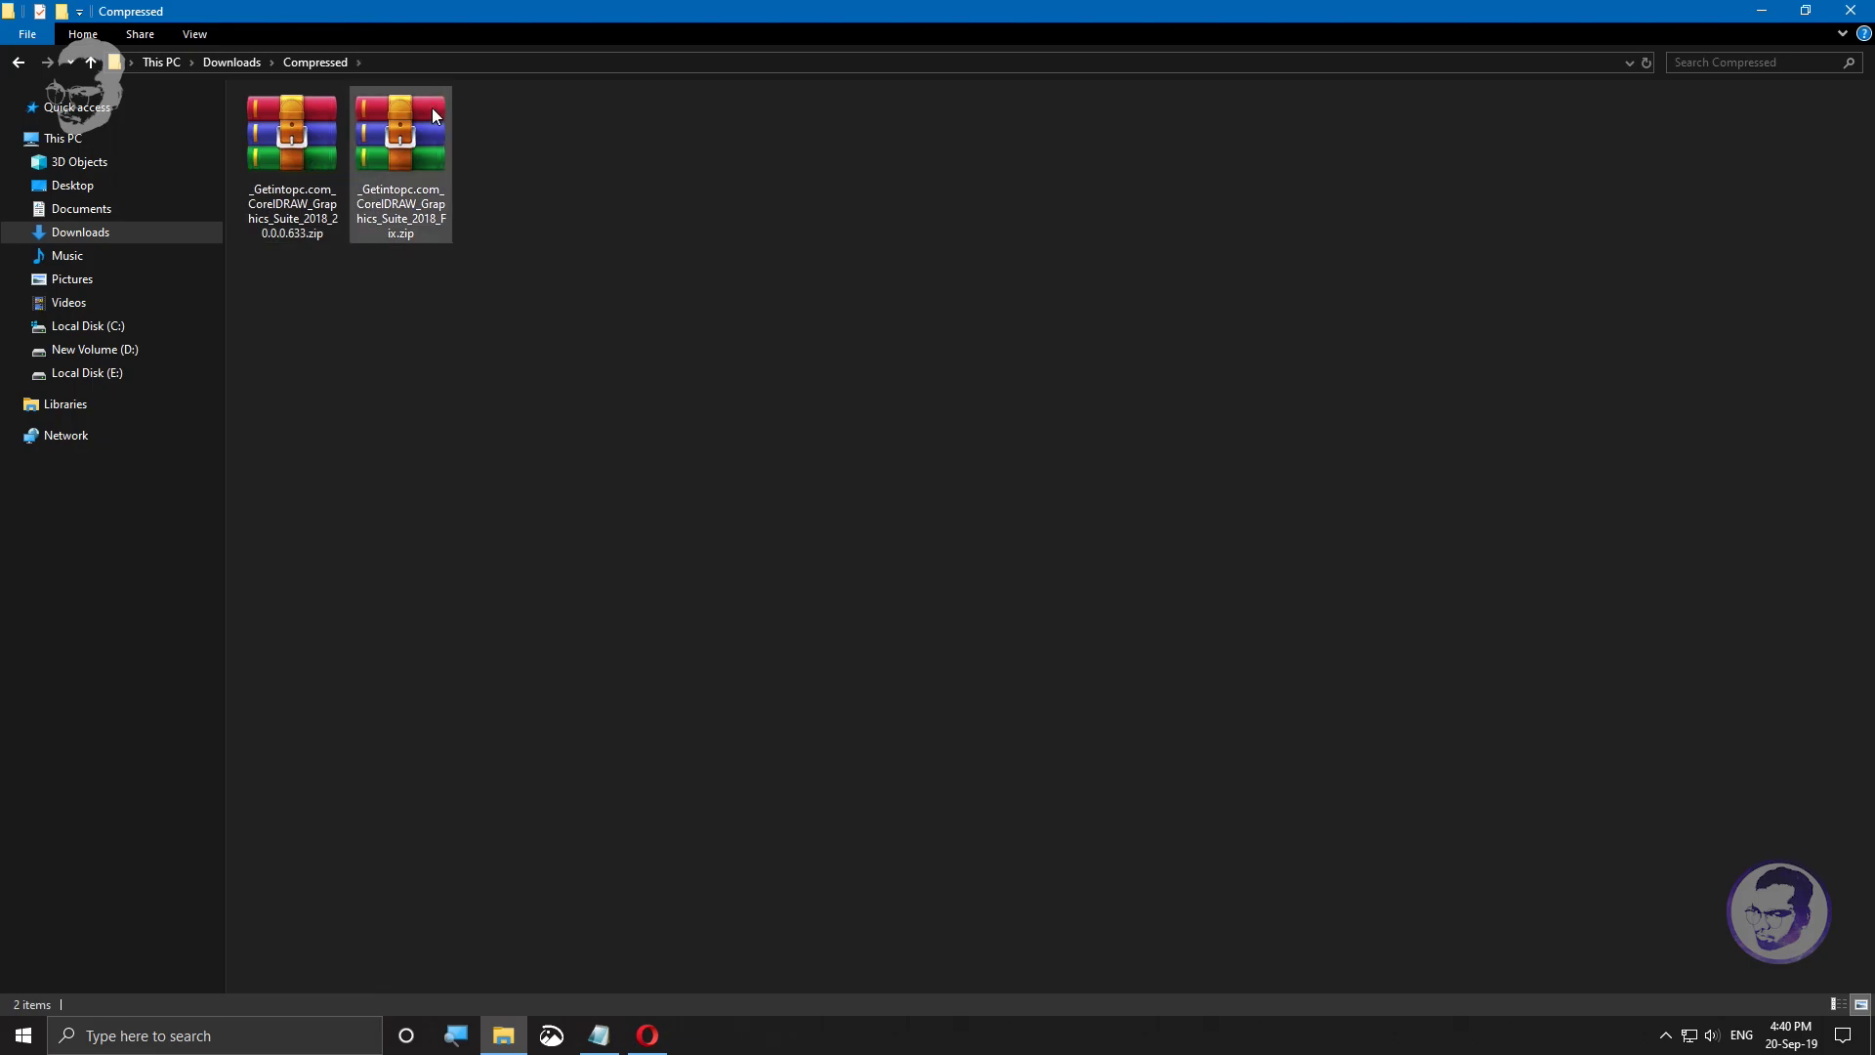
Step: Return to Notepad, add the note "before installation disable internet" below the last line, and minimize it
left_click(598, 1035)
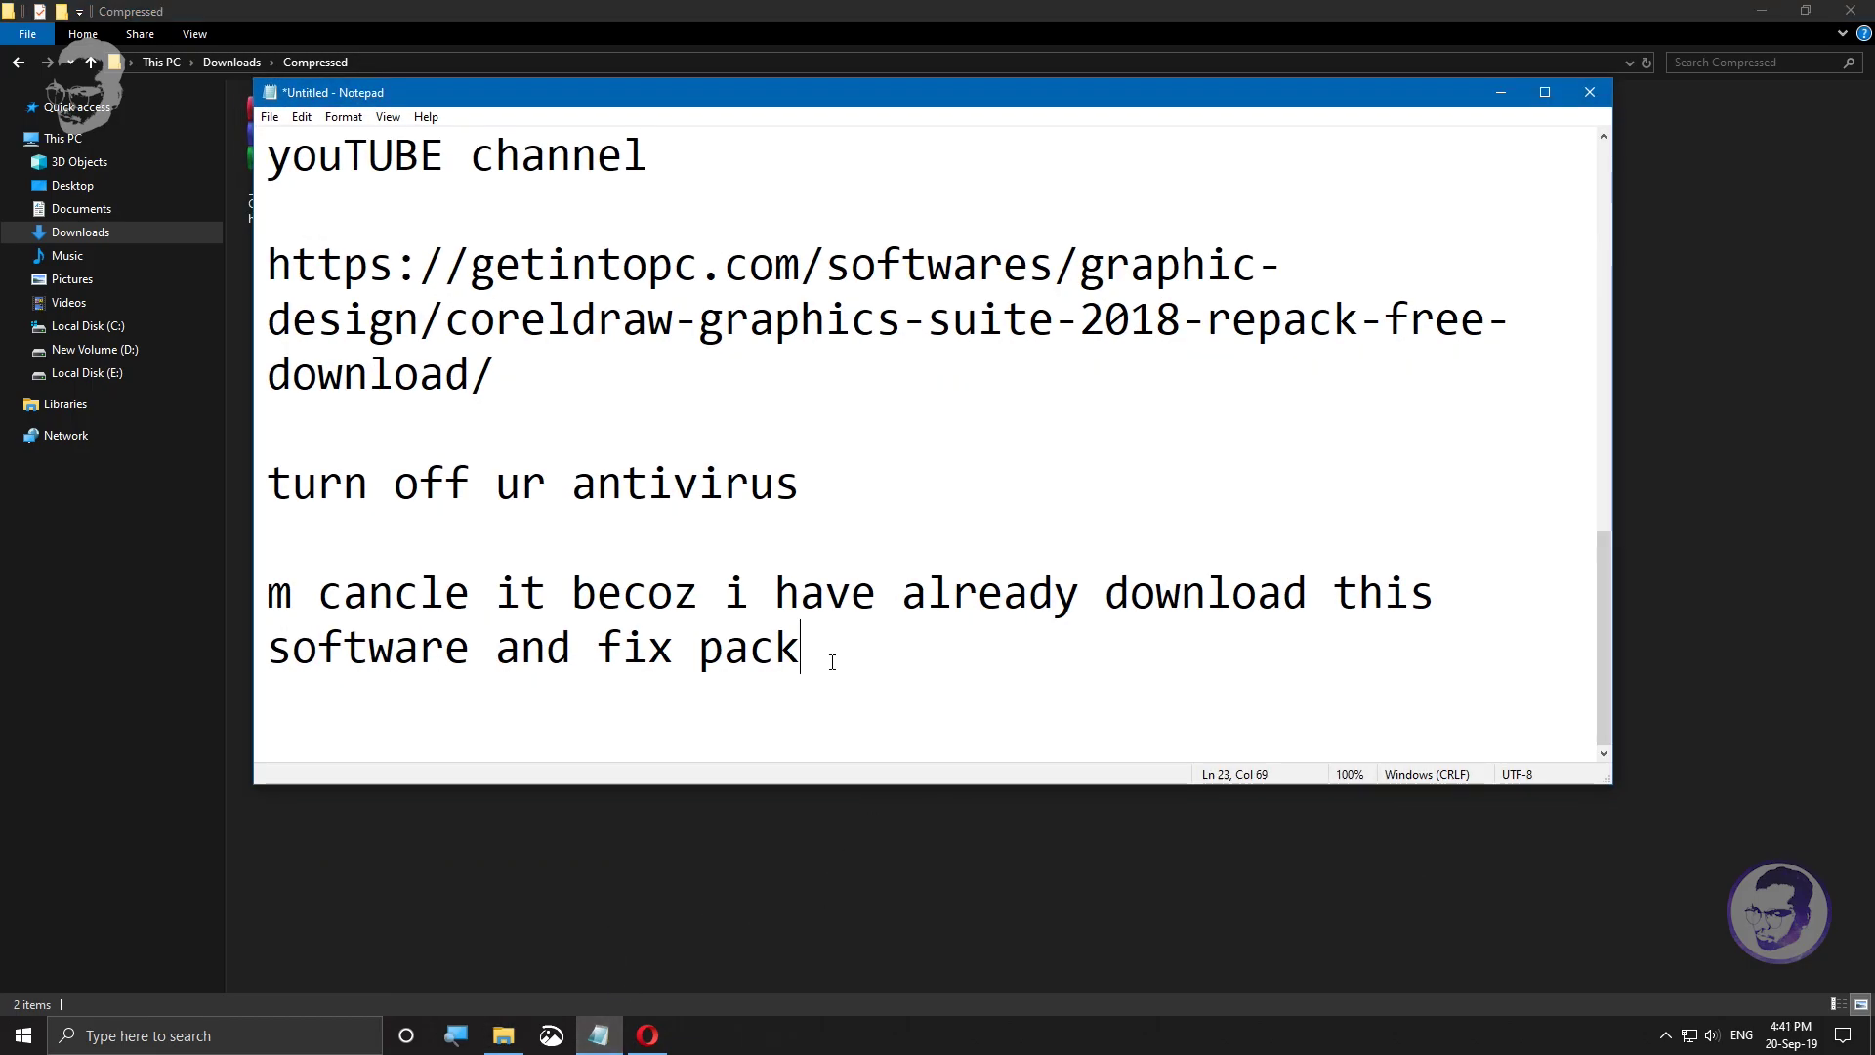
key("Return")
key("Return")
type("b")
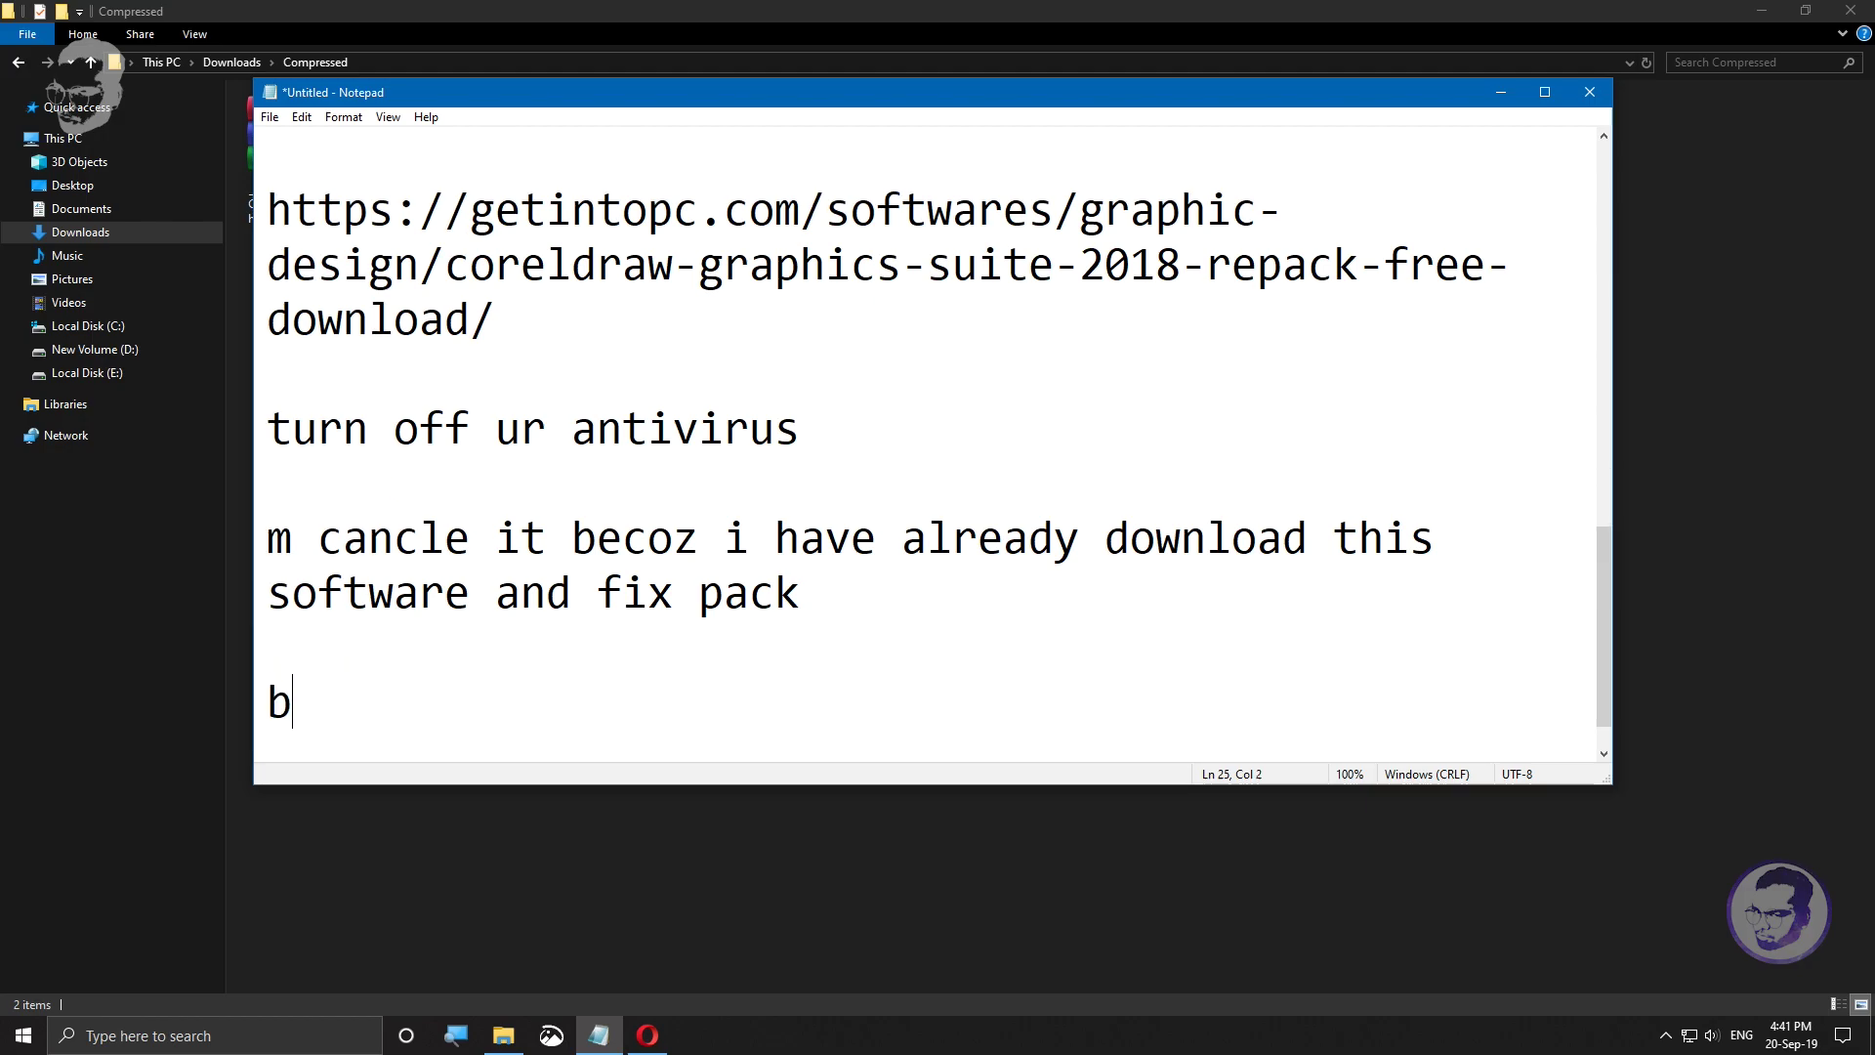
type("efore insa")
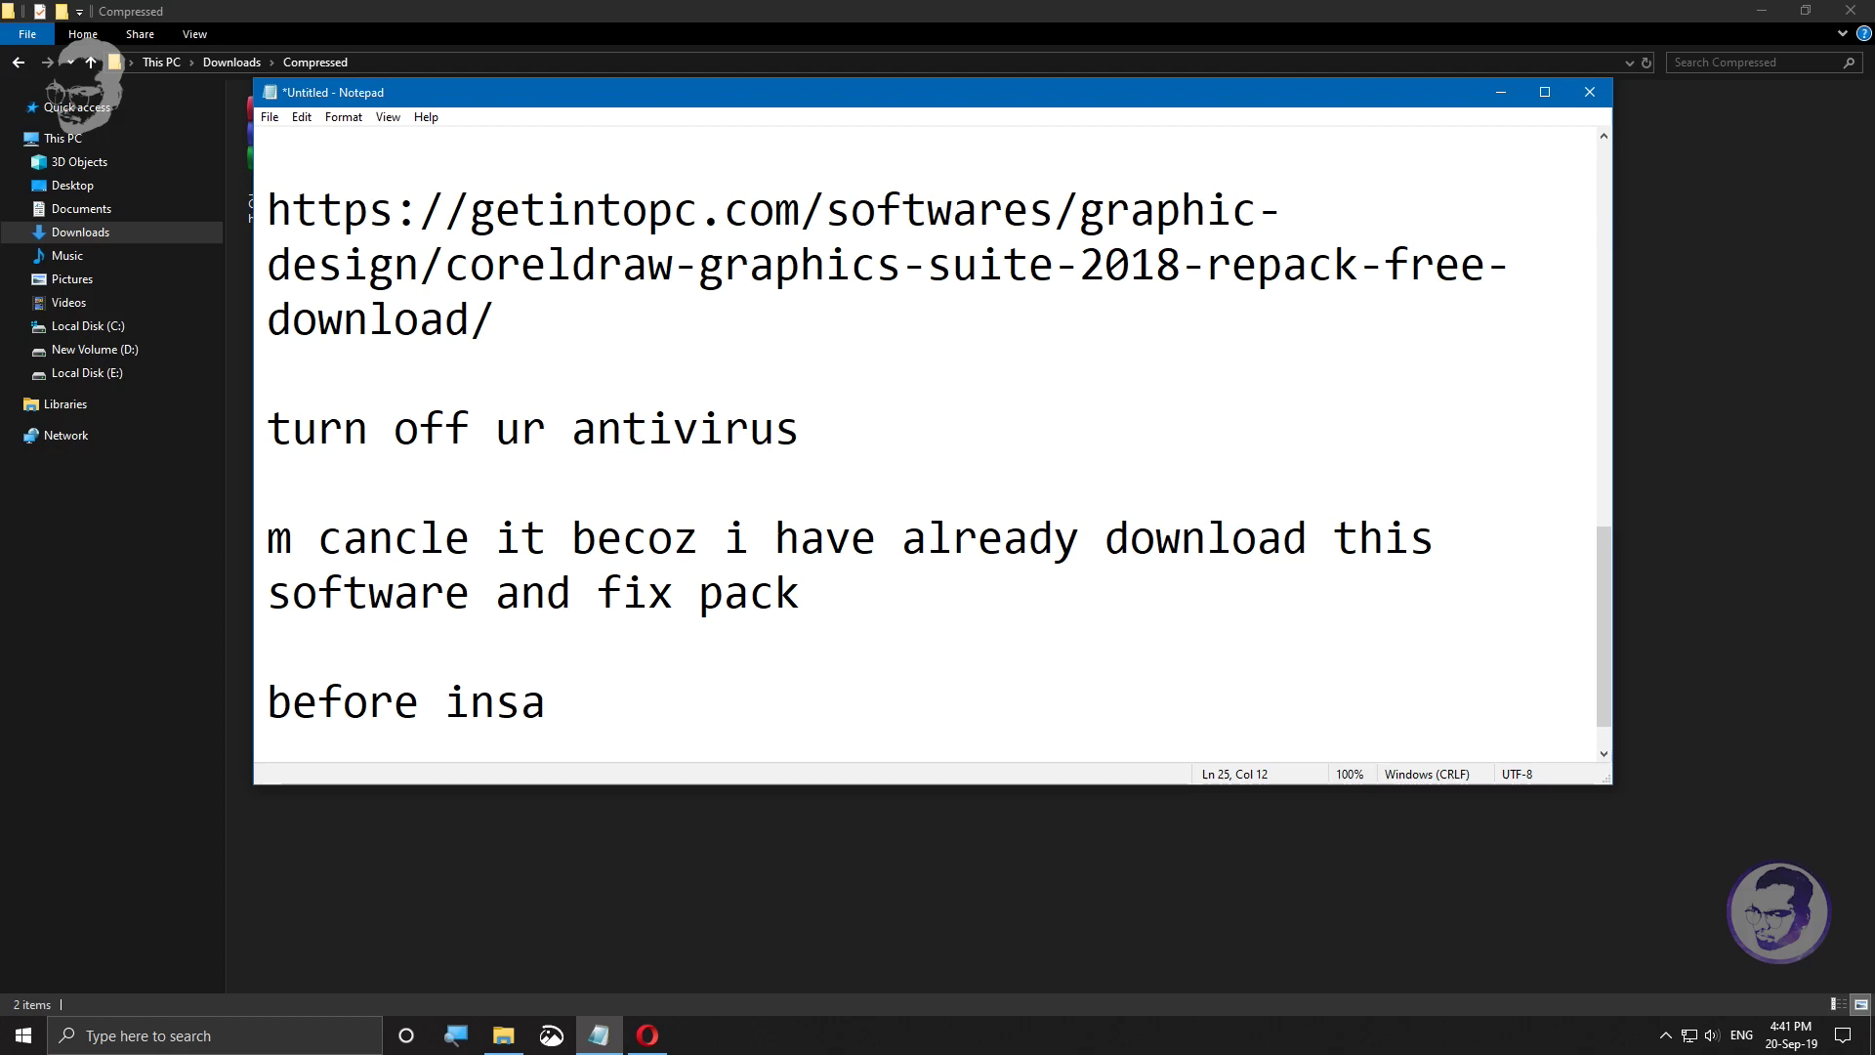
key("BackSpace")
key("BackSpace")
type("tallati")
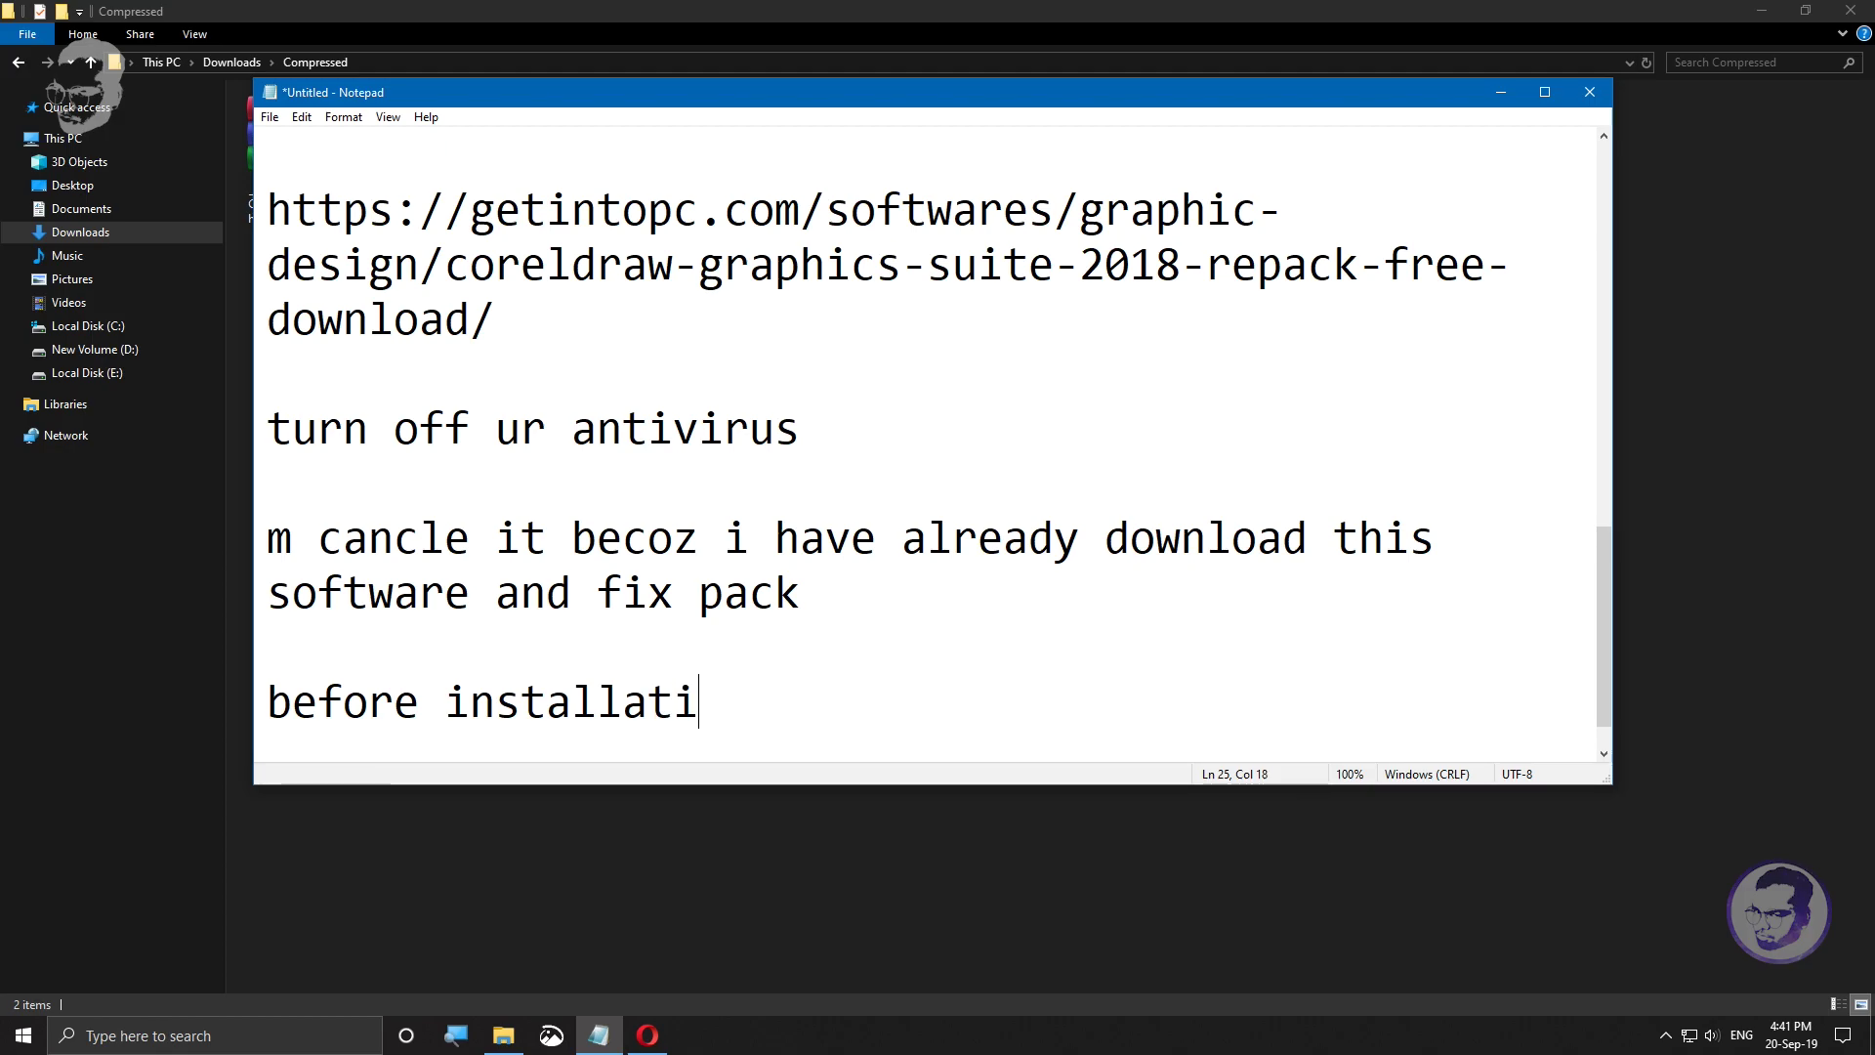
type("on d")
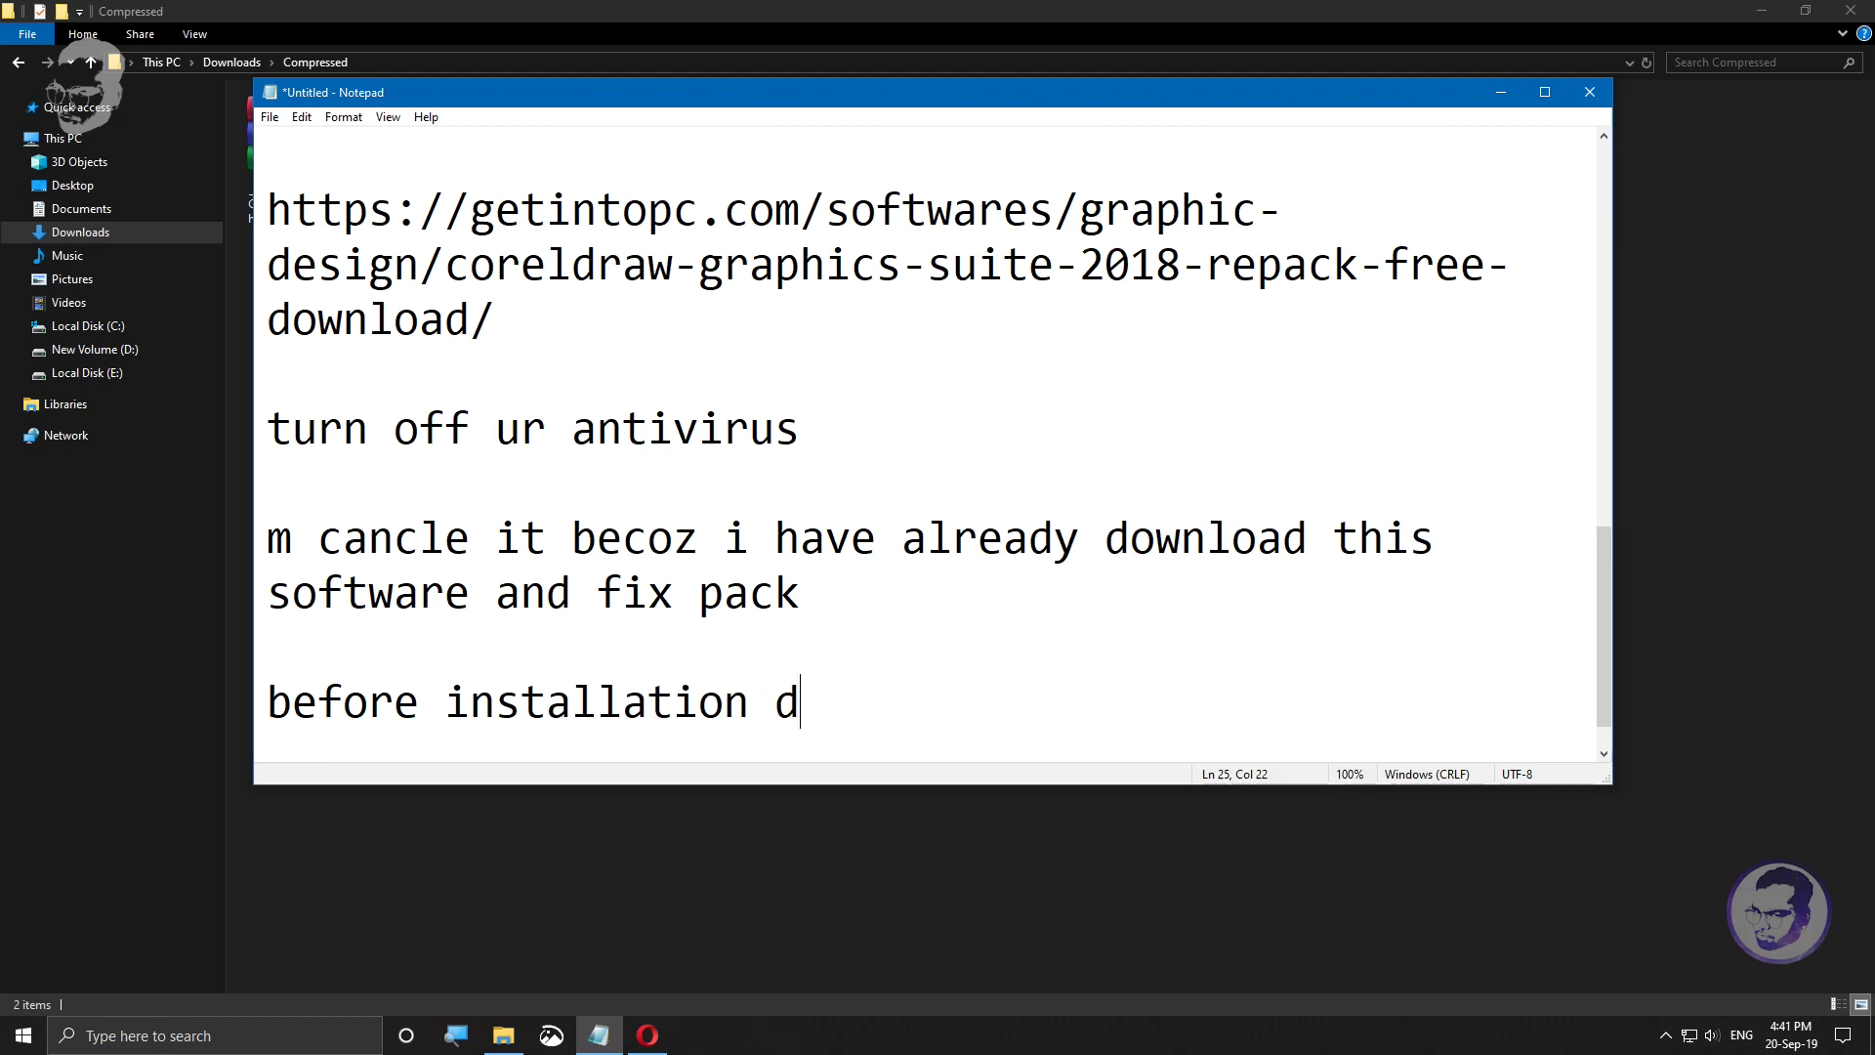
type("isabl")
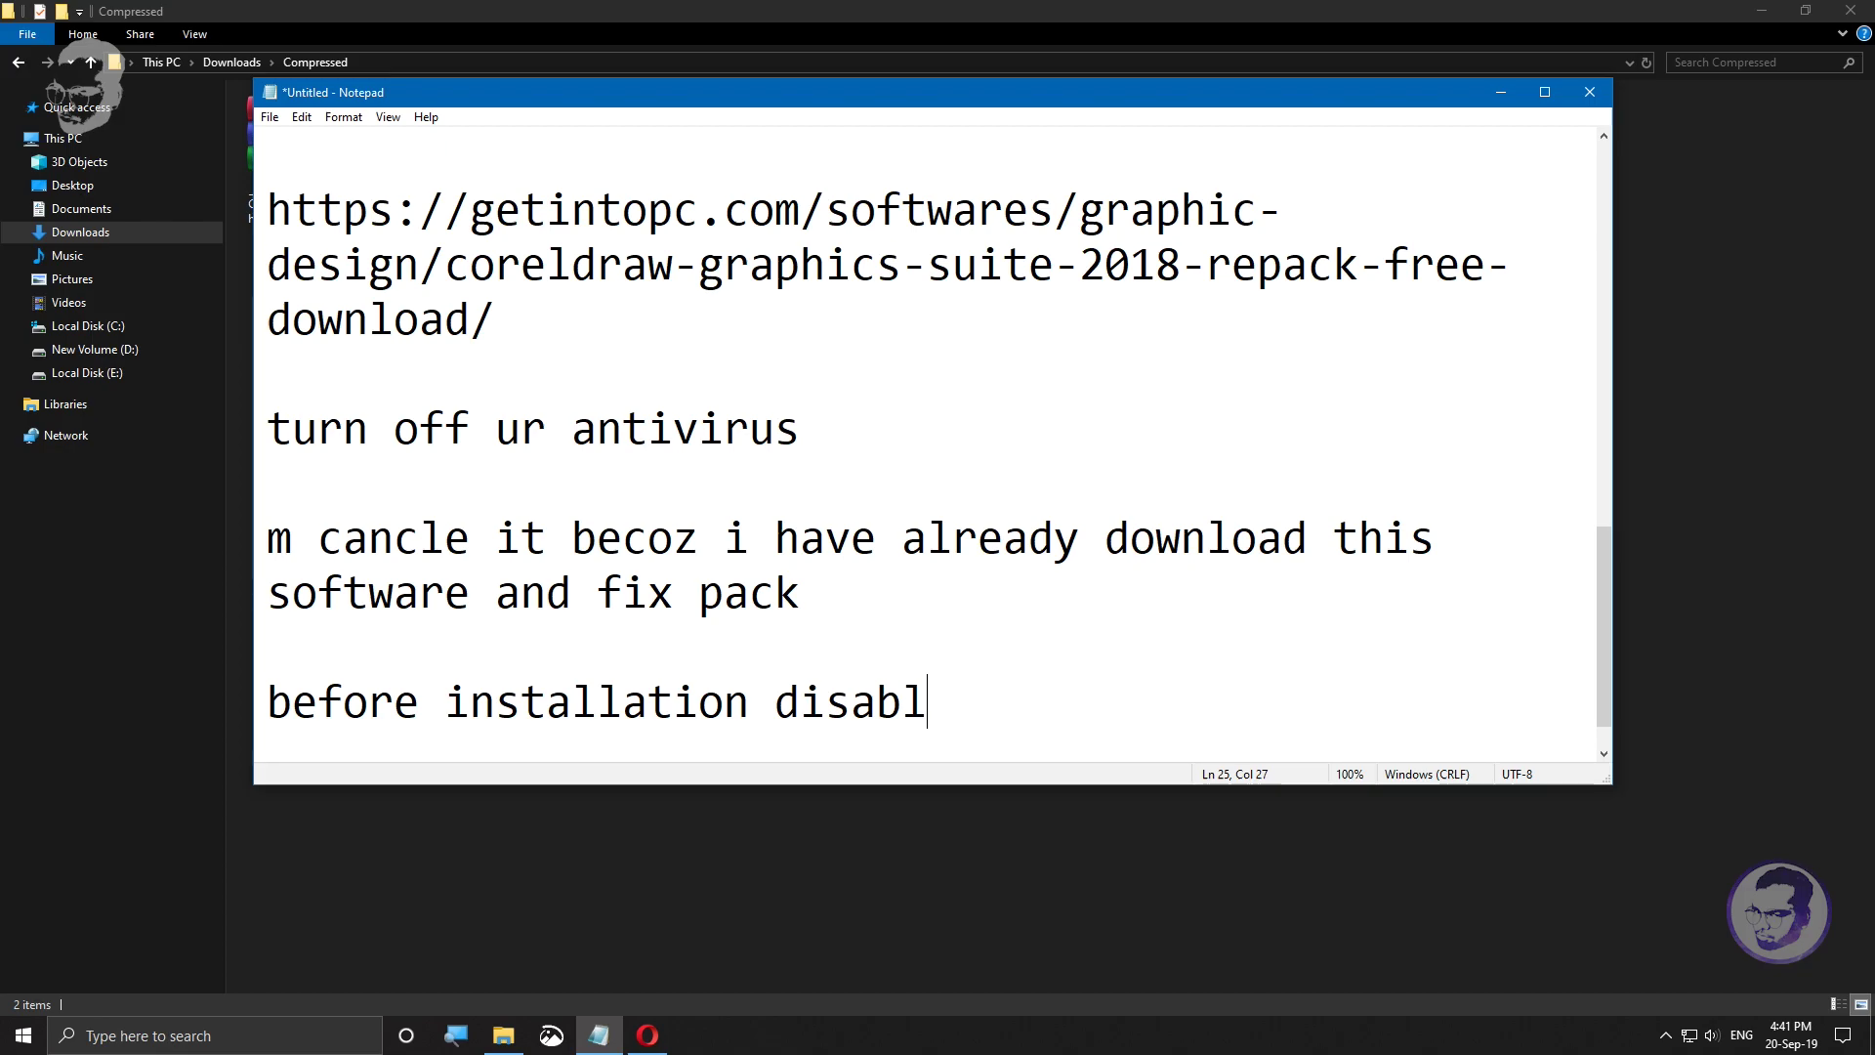
type("e internet")
left_click(1500, 94)
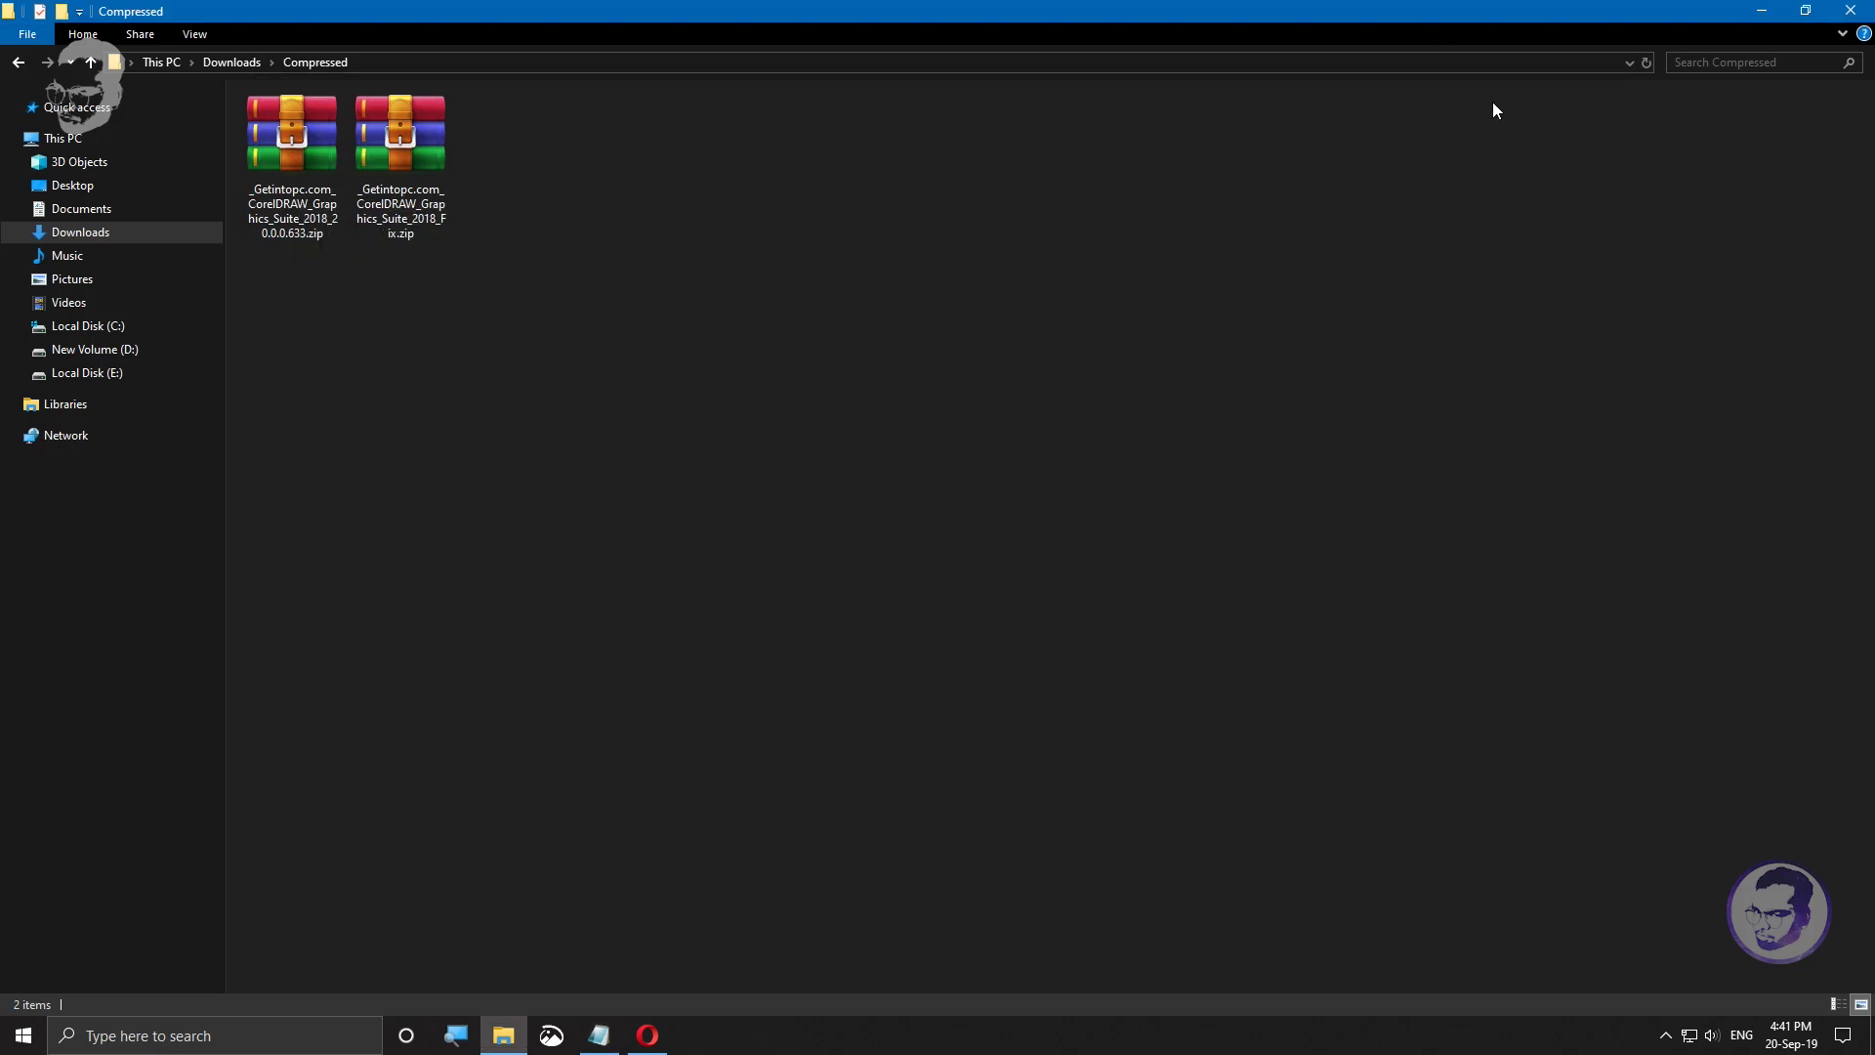
Step: Disable the Ethernet adapter in the Windows network connections, and clear the network windows away
right_click(1689, 1038)
left_click(1688, 1006)
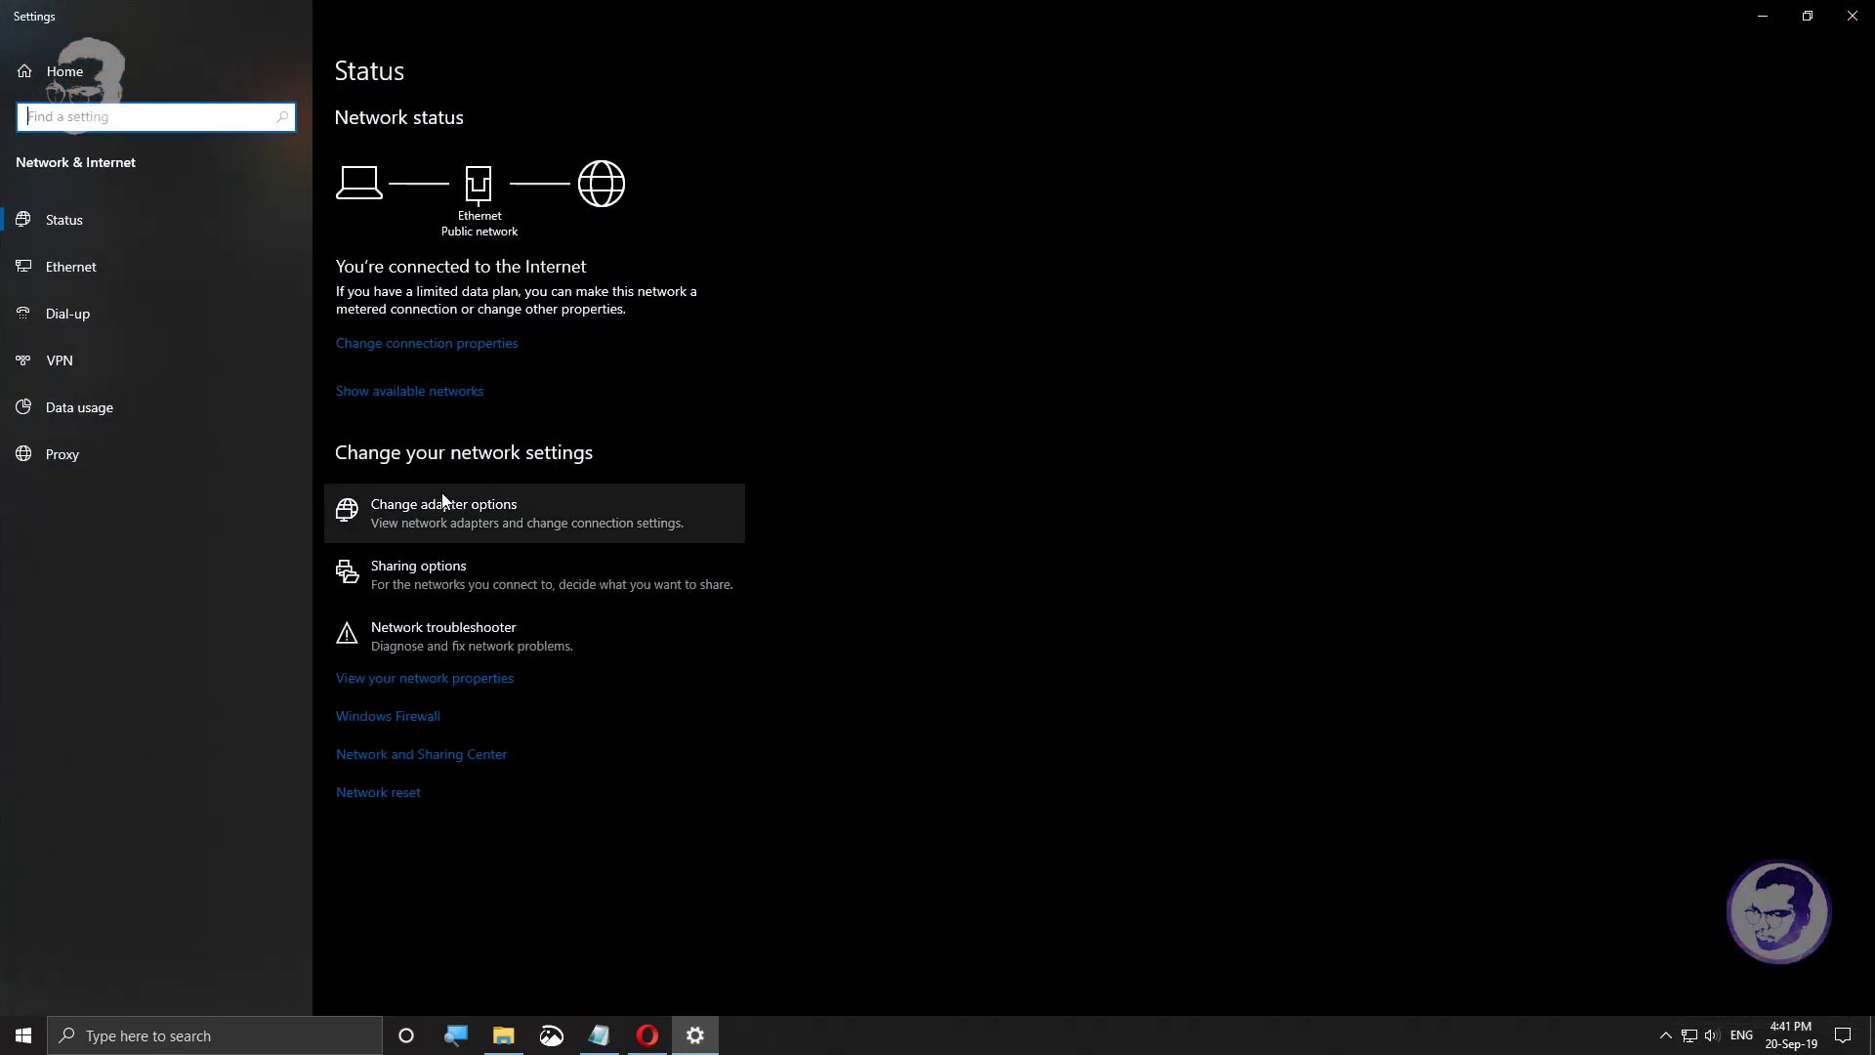
left_click(440, 500)
left_click(502, 428)
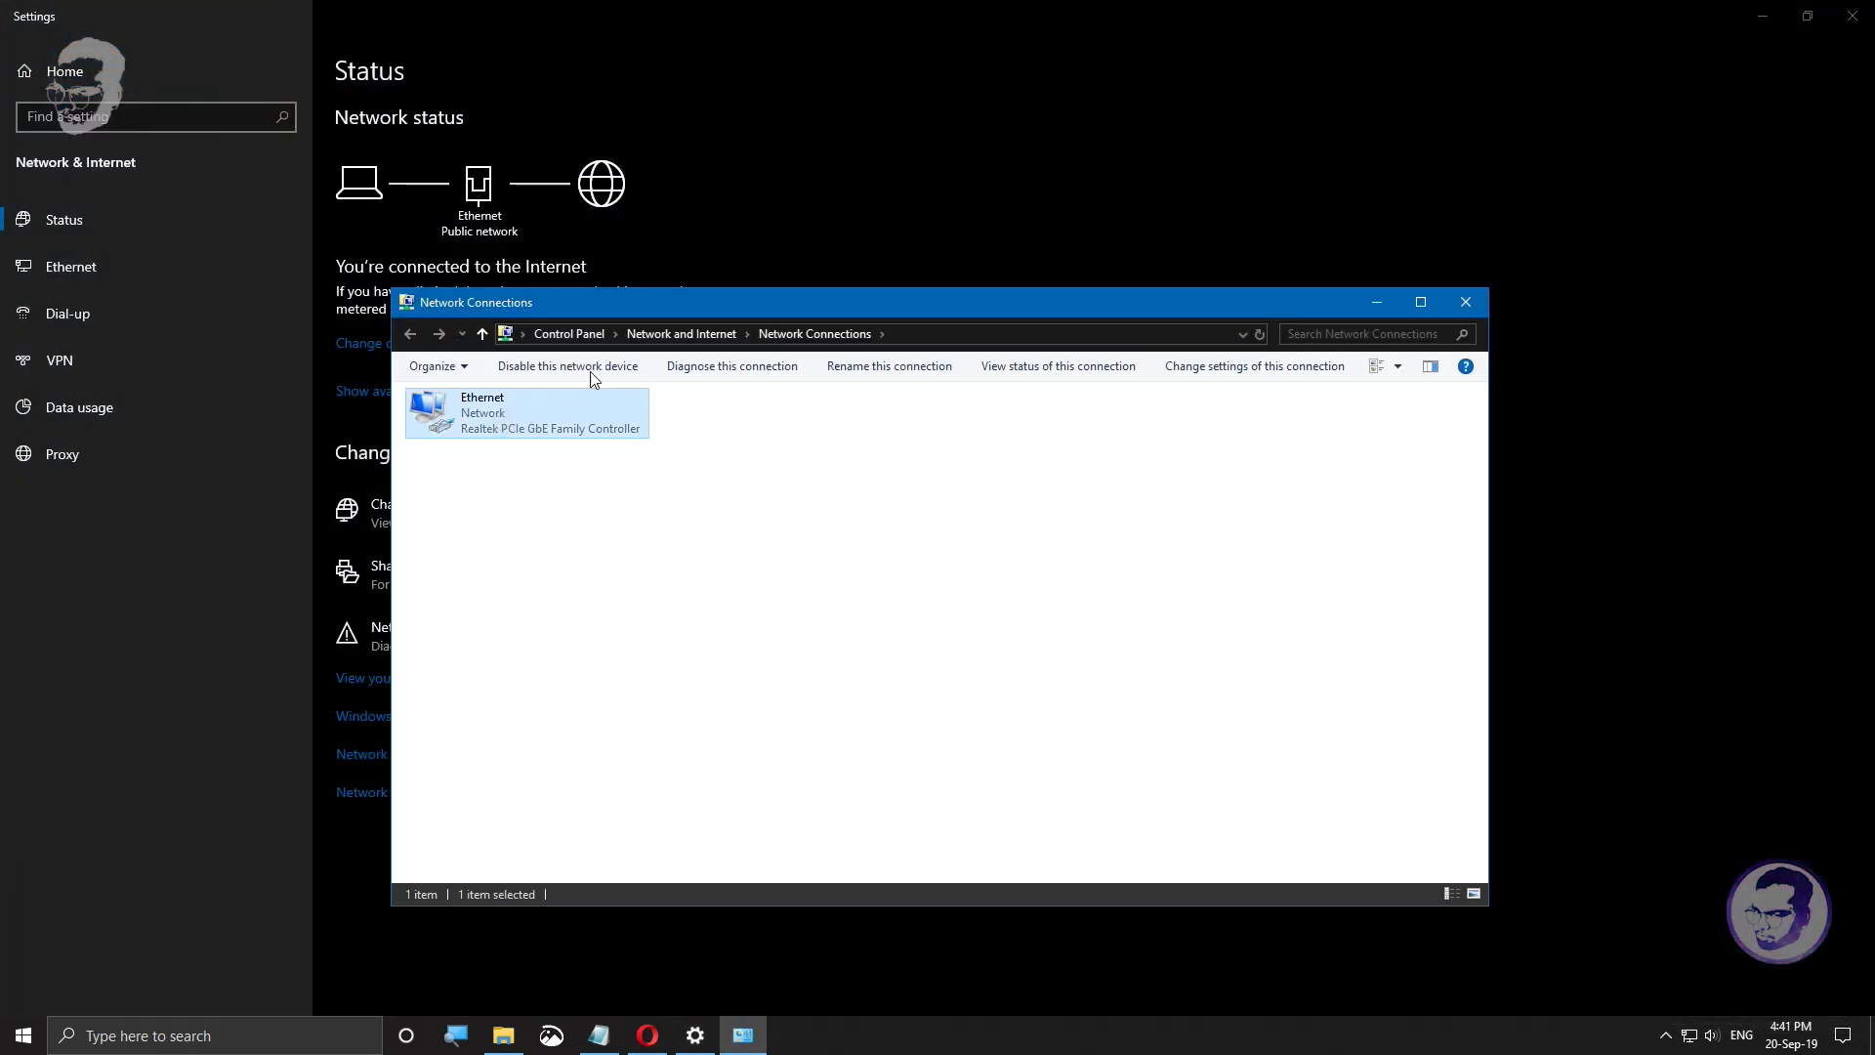
left_click(610, 361)
left_click(1852, 16)
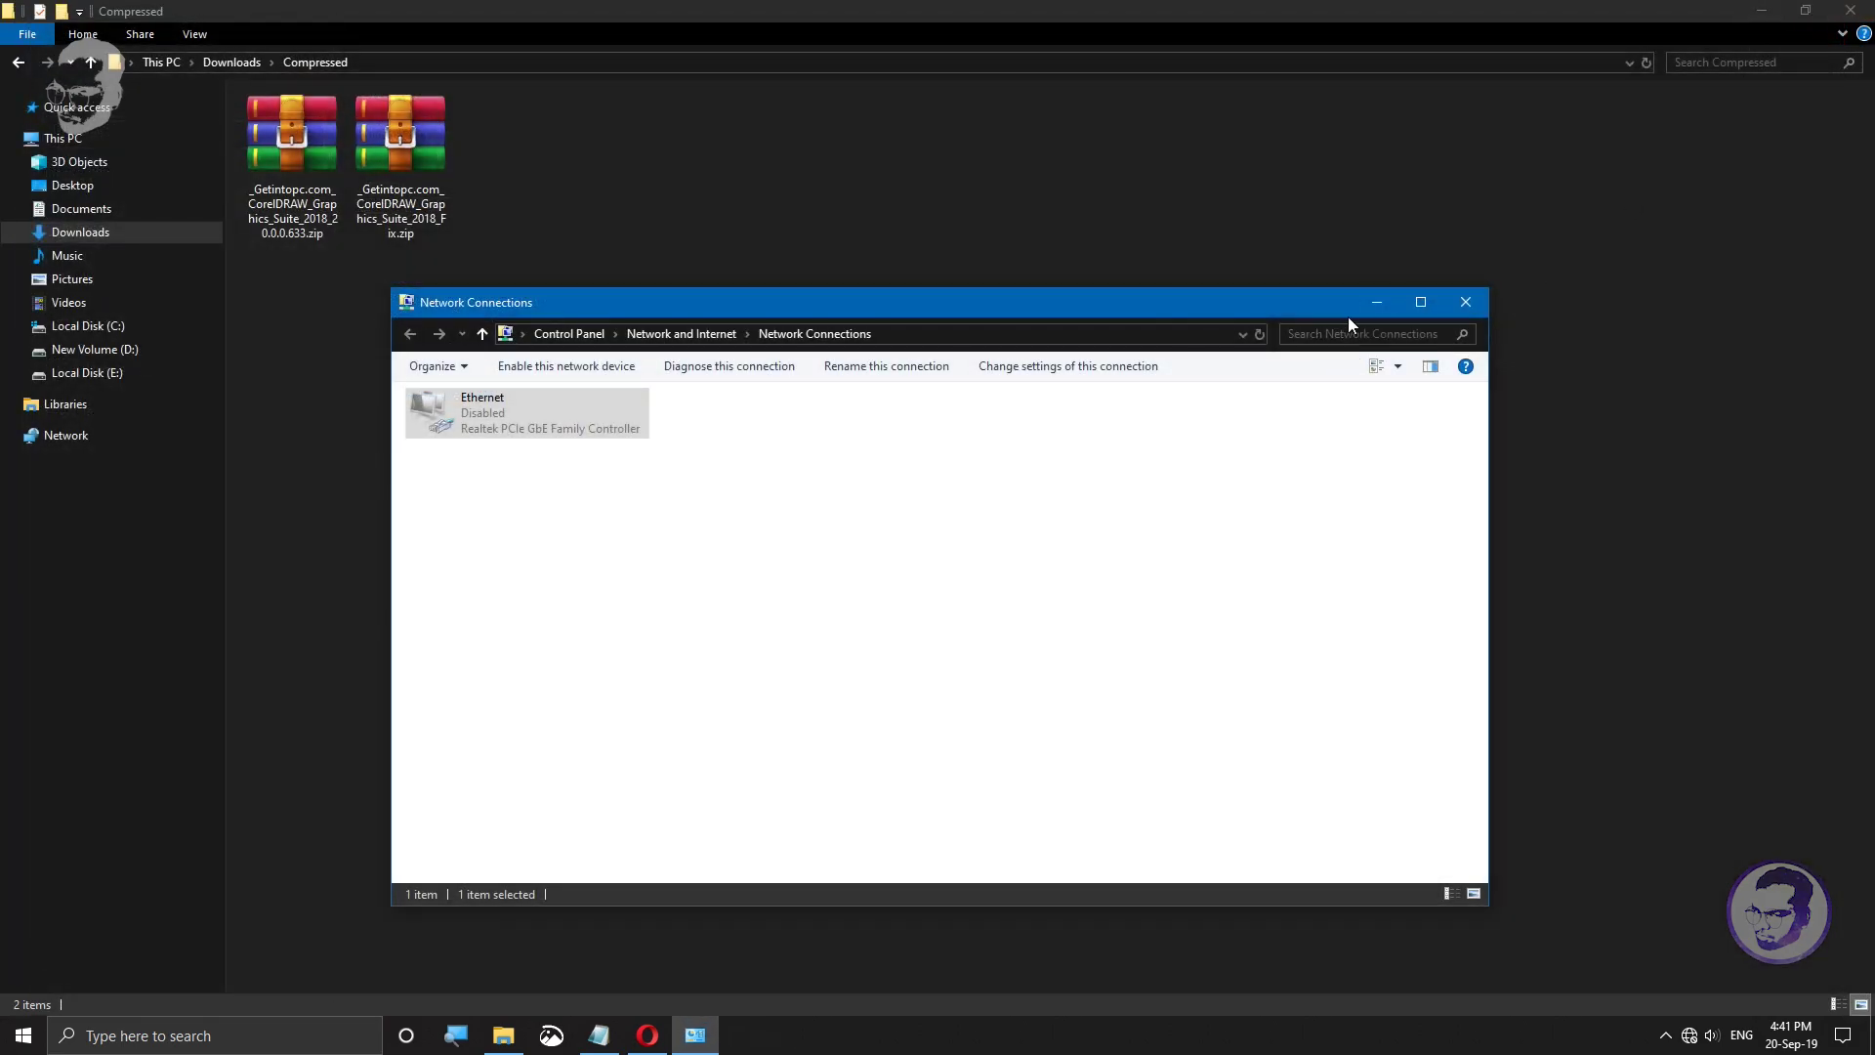
left_click(1374, 300)
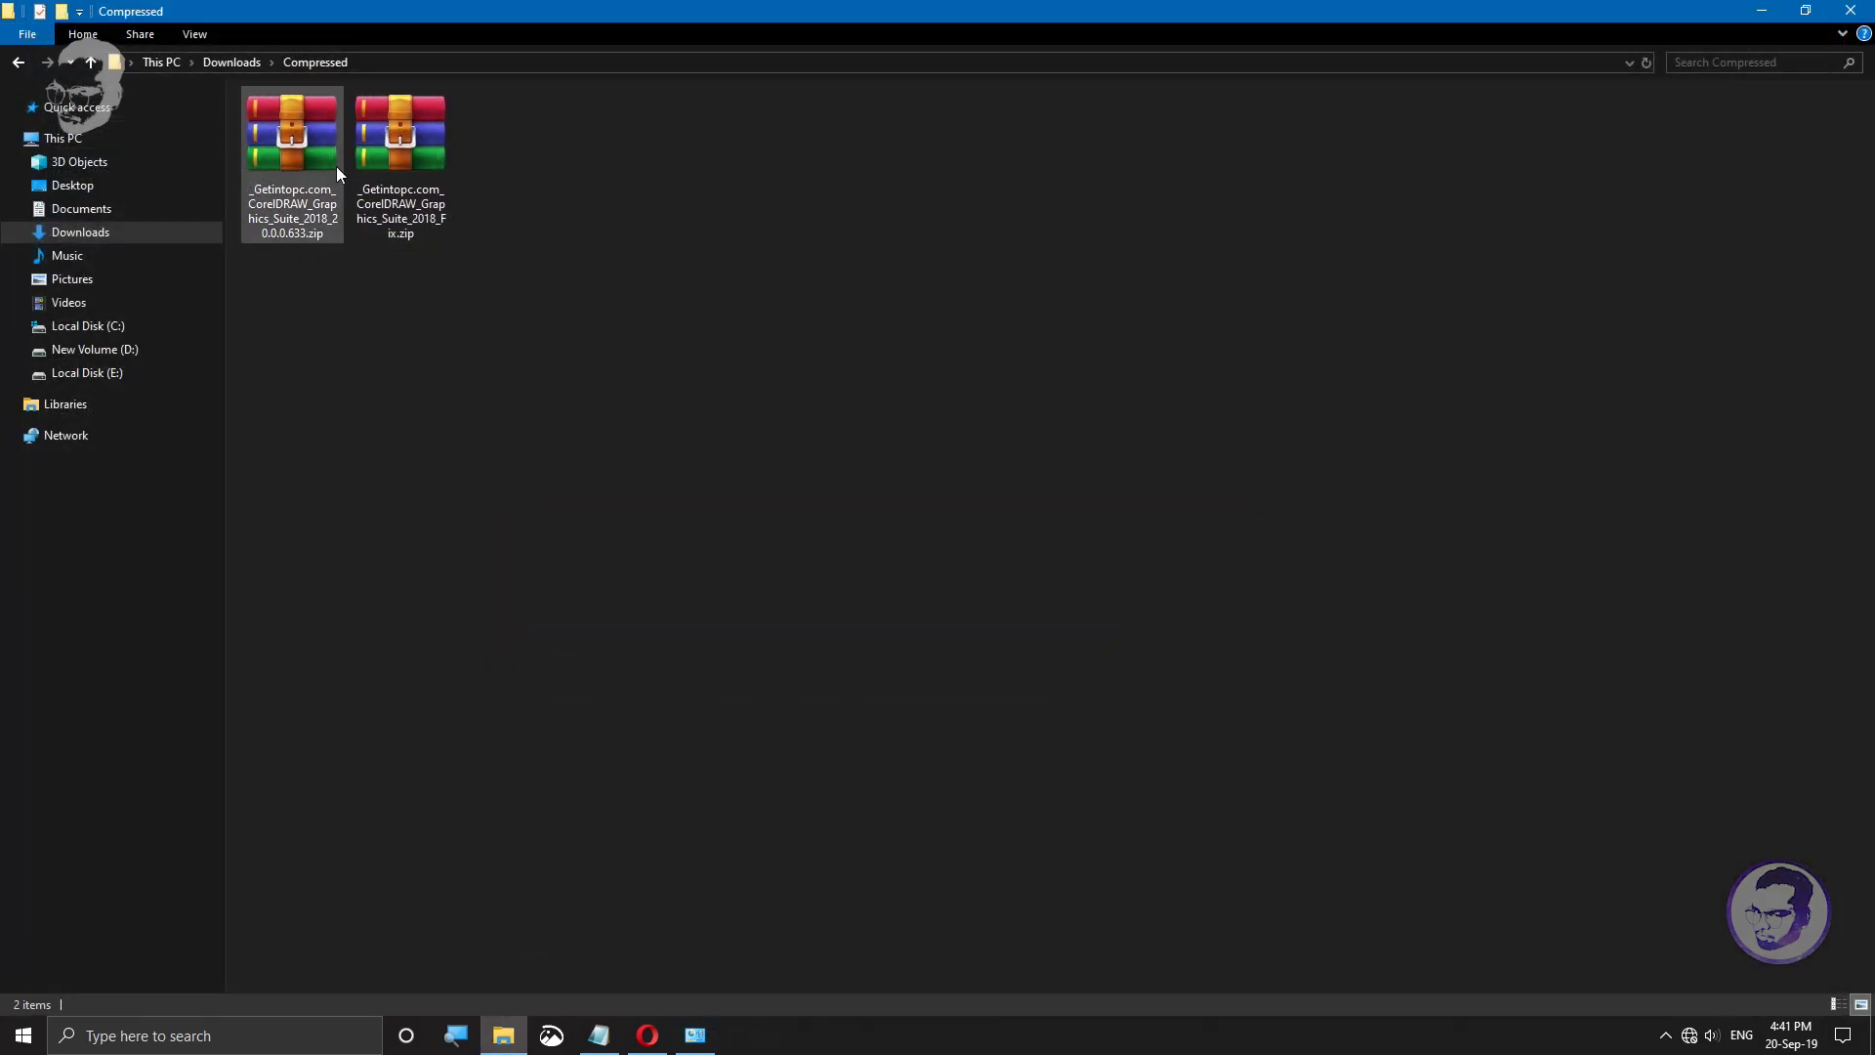
Step: Extract the CorelDRAW_Graphics_Suite_2018_20.0.0.633 zip archive into its own folder within Compressed
left_click(293, 146)
left_click(400, 156)
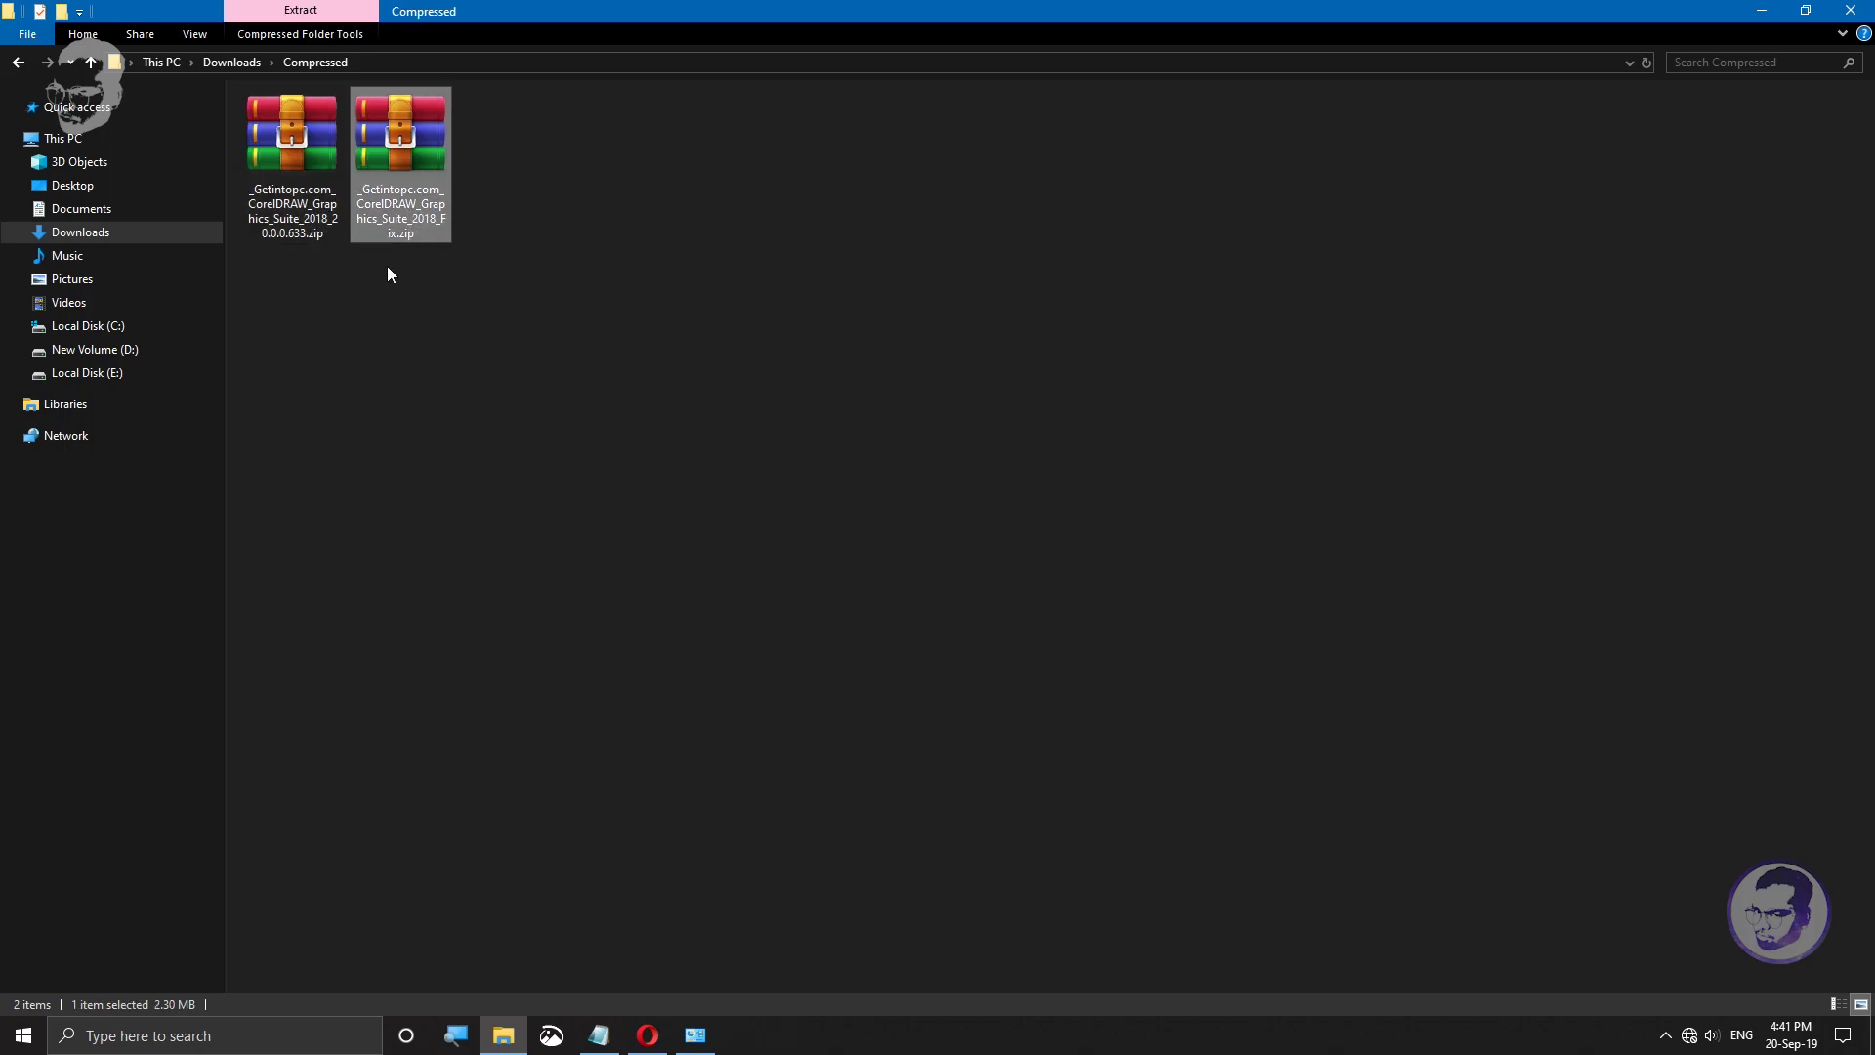
right_click(297, 147)
left_click(403, 109)
right_click(291, 155)
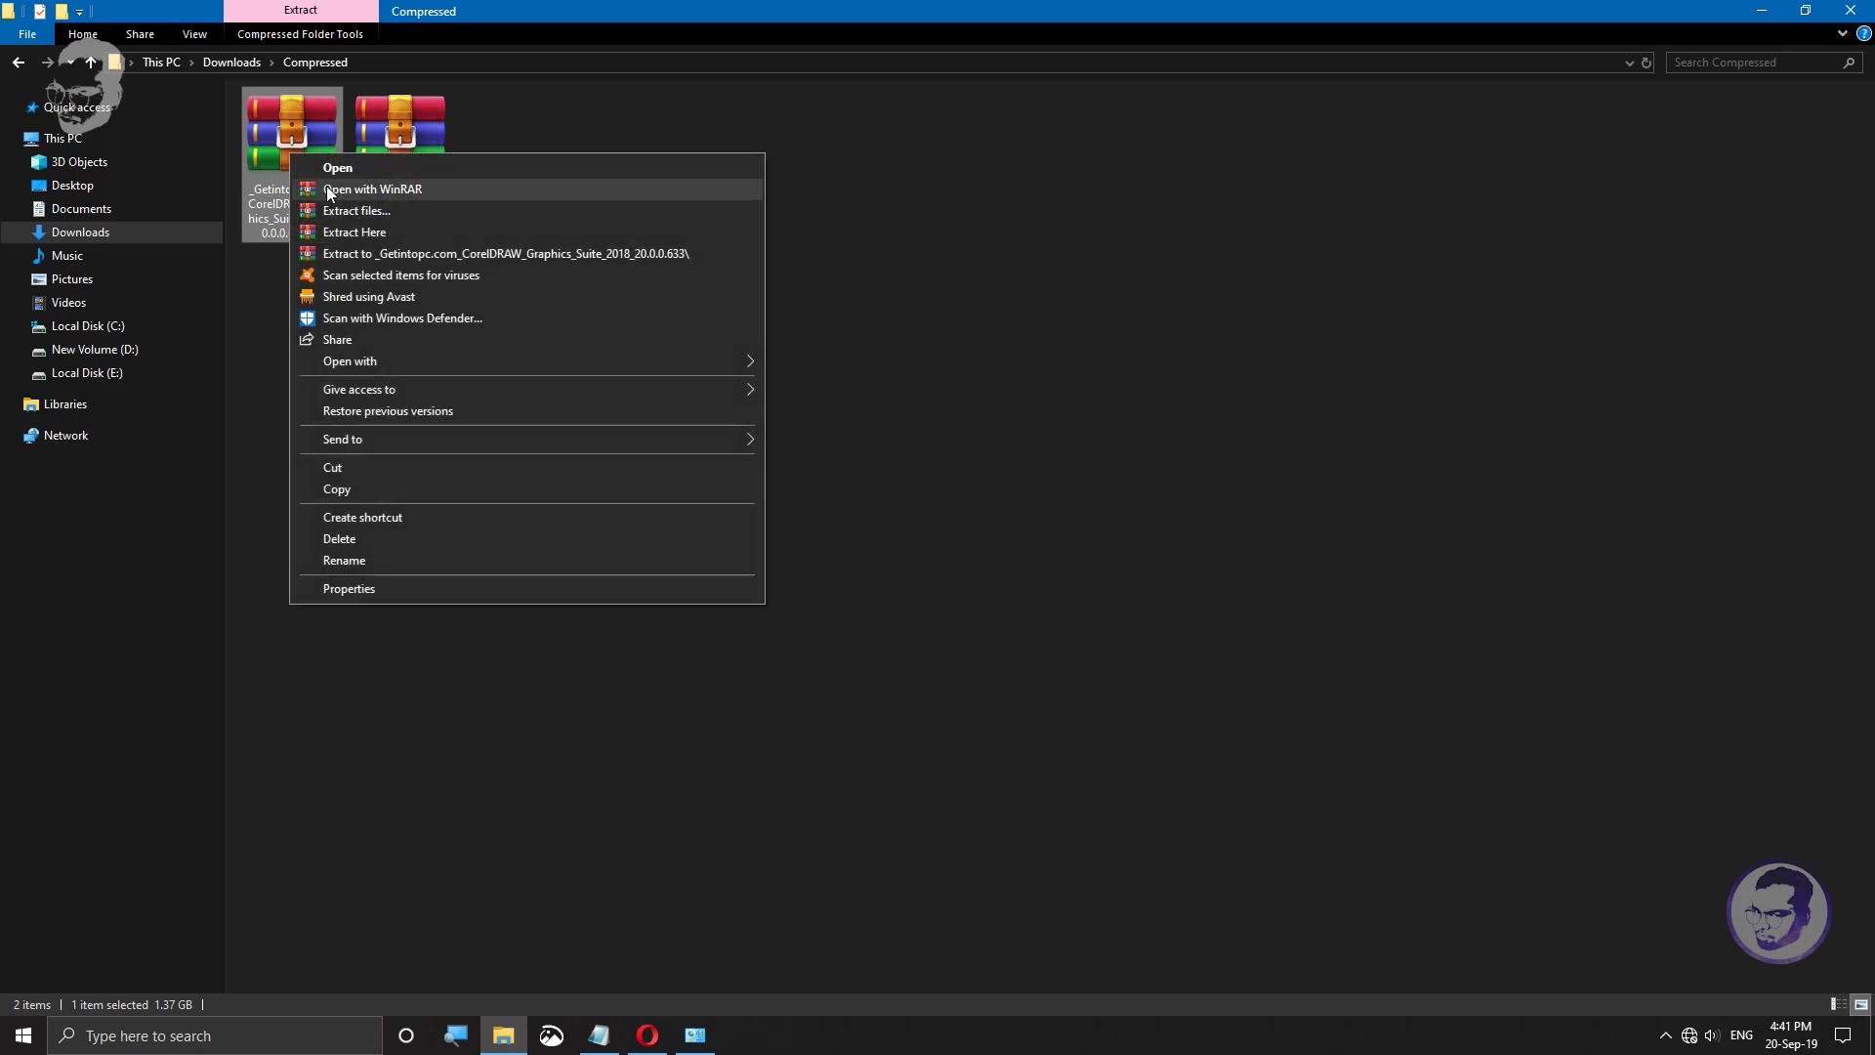
left_click(375, 254)
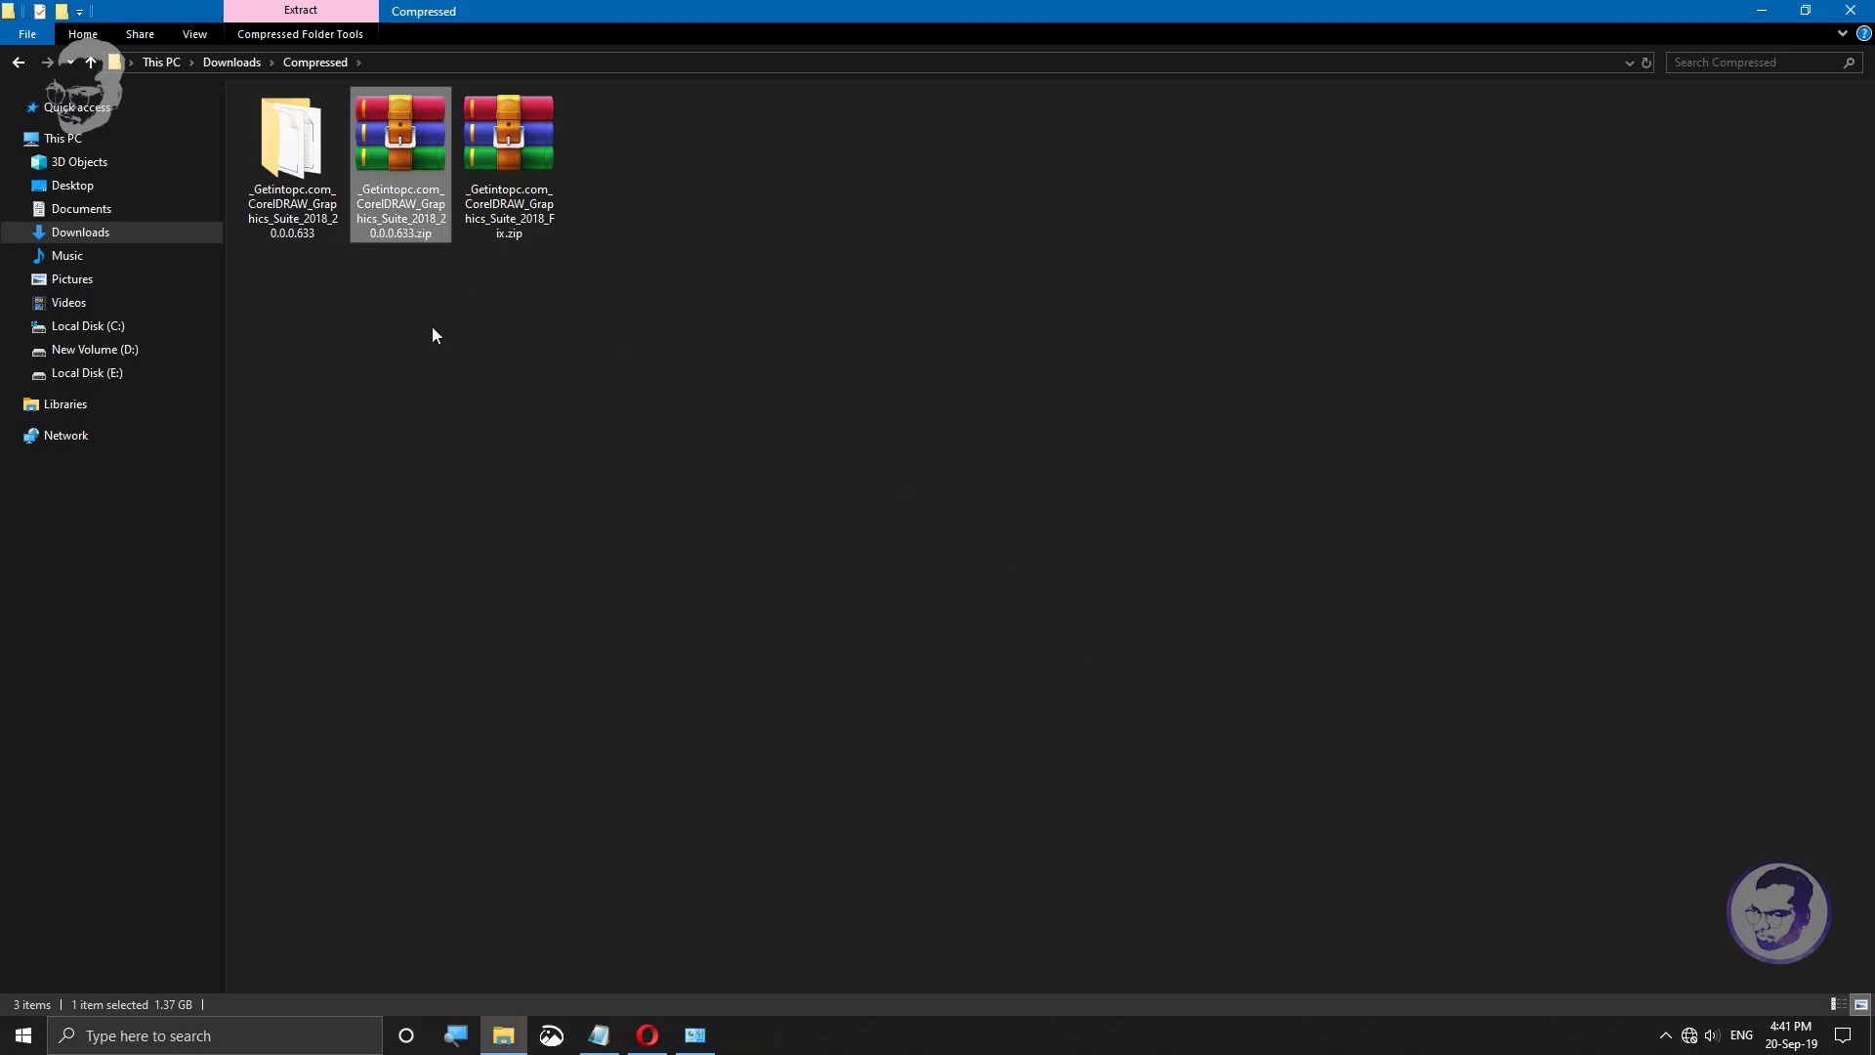
Step: Extract the CorelDRAW_Graphics_Suite_2018_Fix zip archive into its own folder and refresh the Compressed folder
right_click(486, 160)
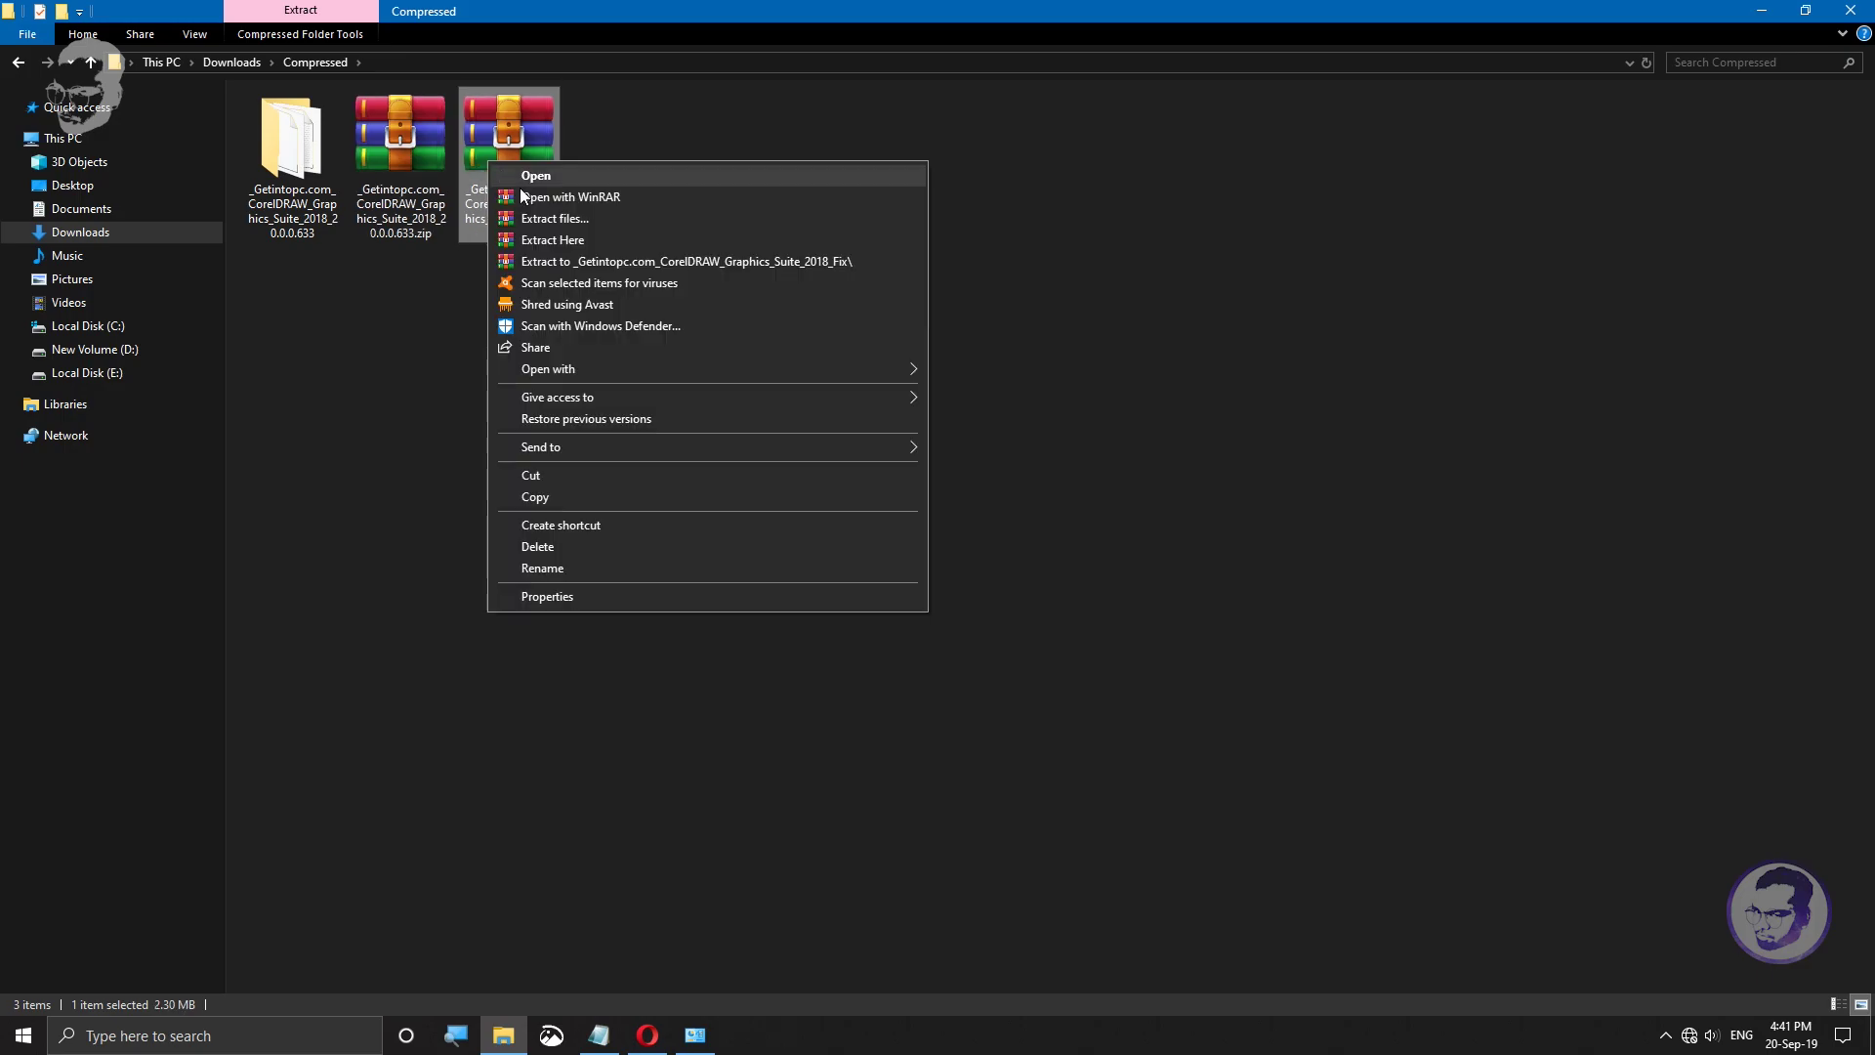
left_click(561, 262)
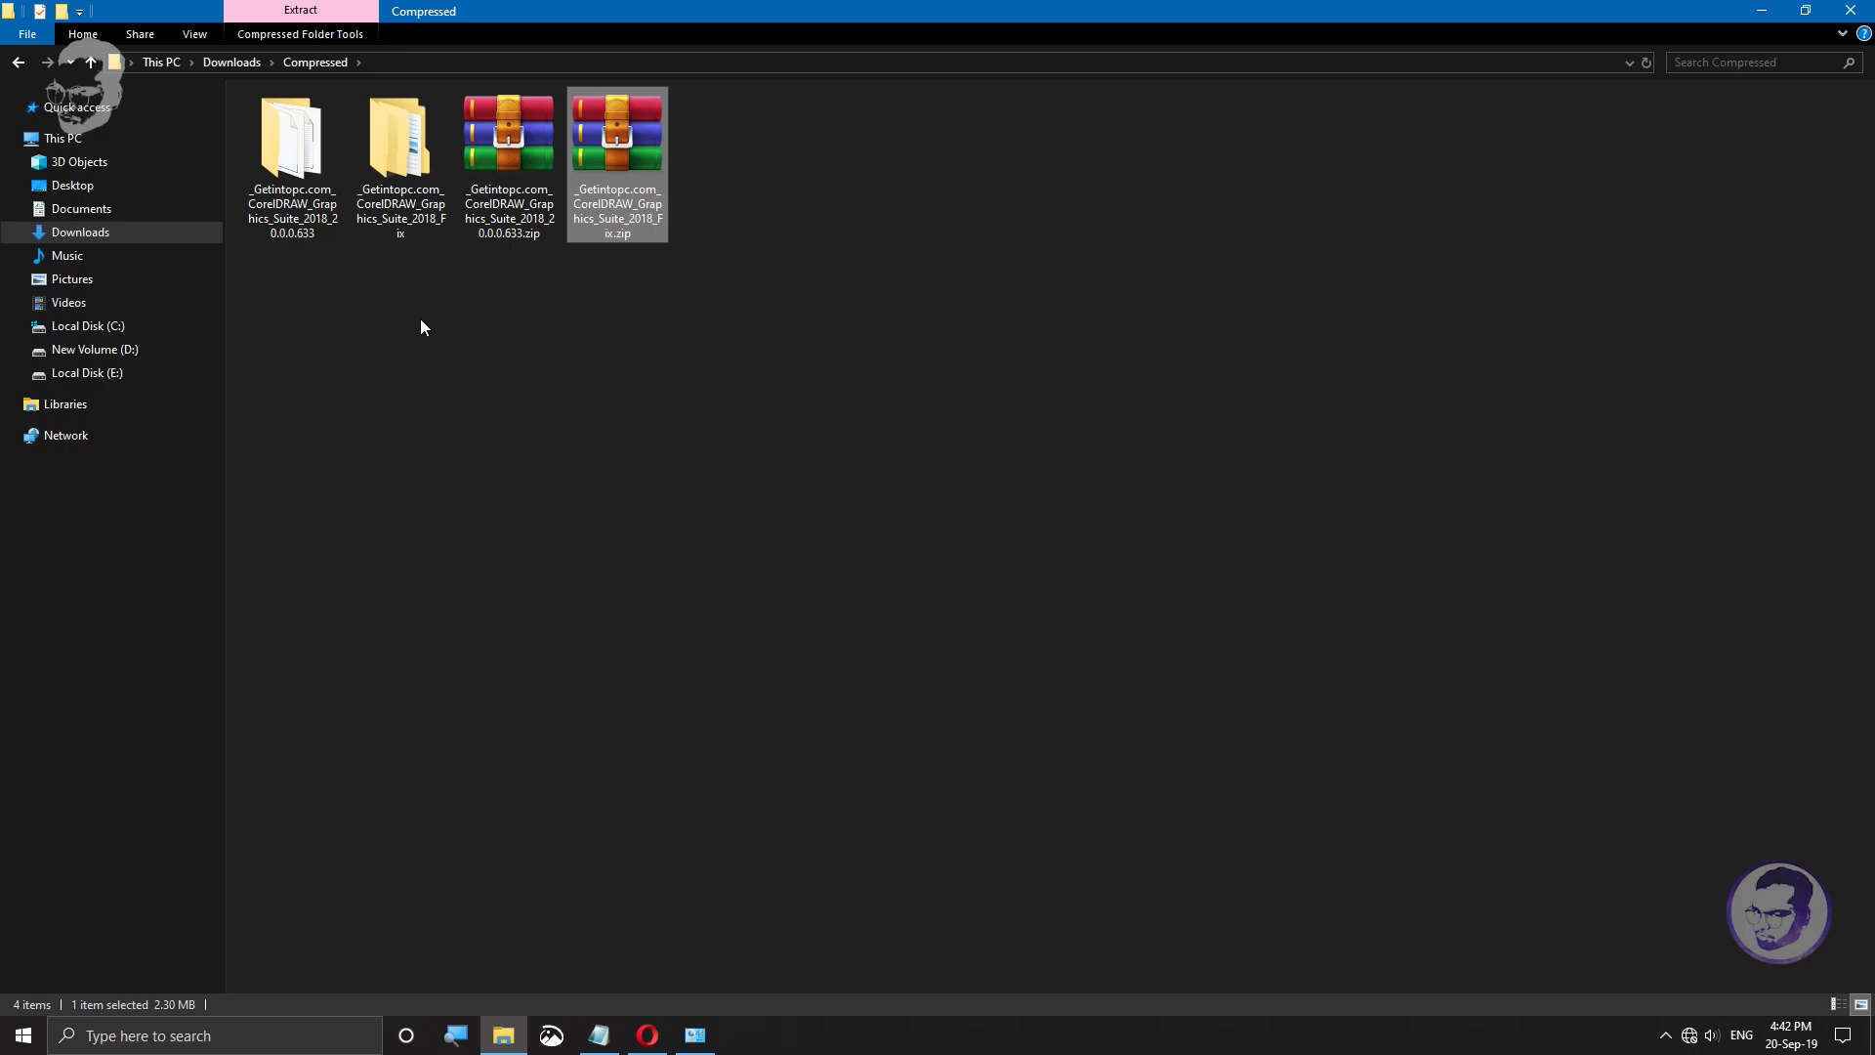
right_click(455, 318)
left_click(582, 397)
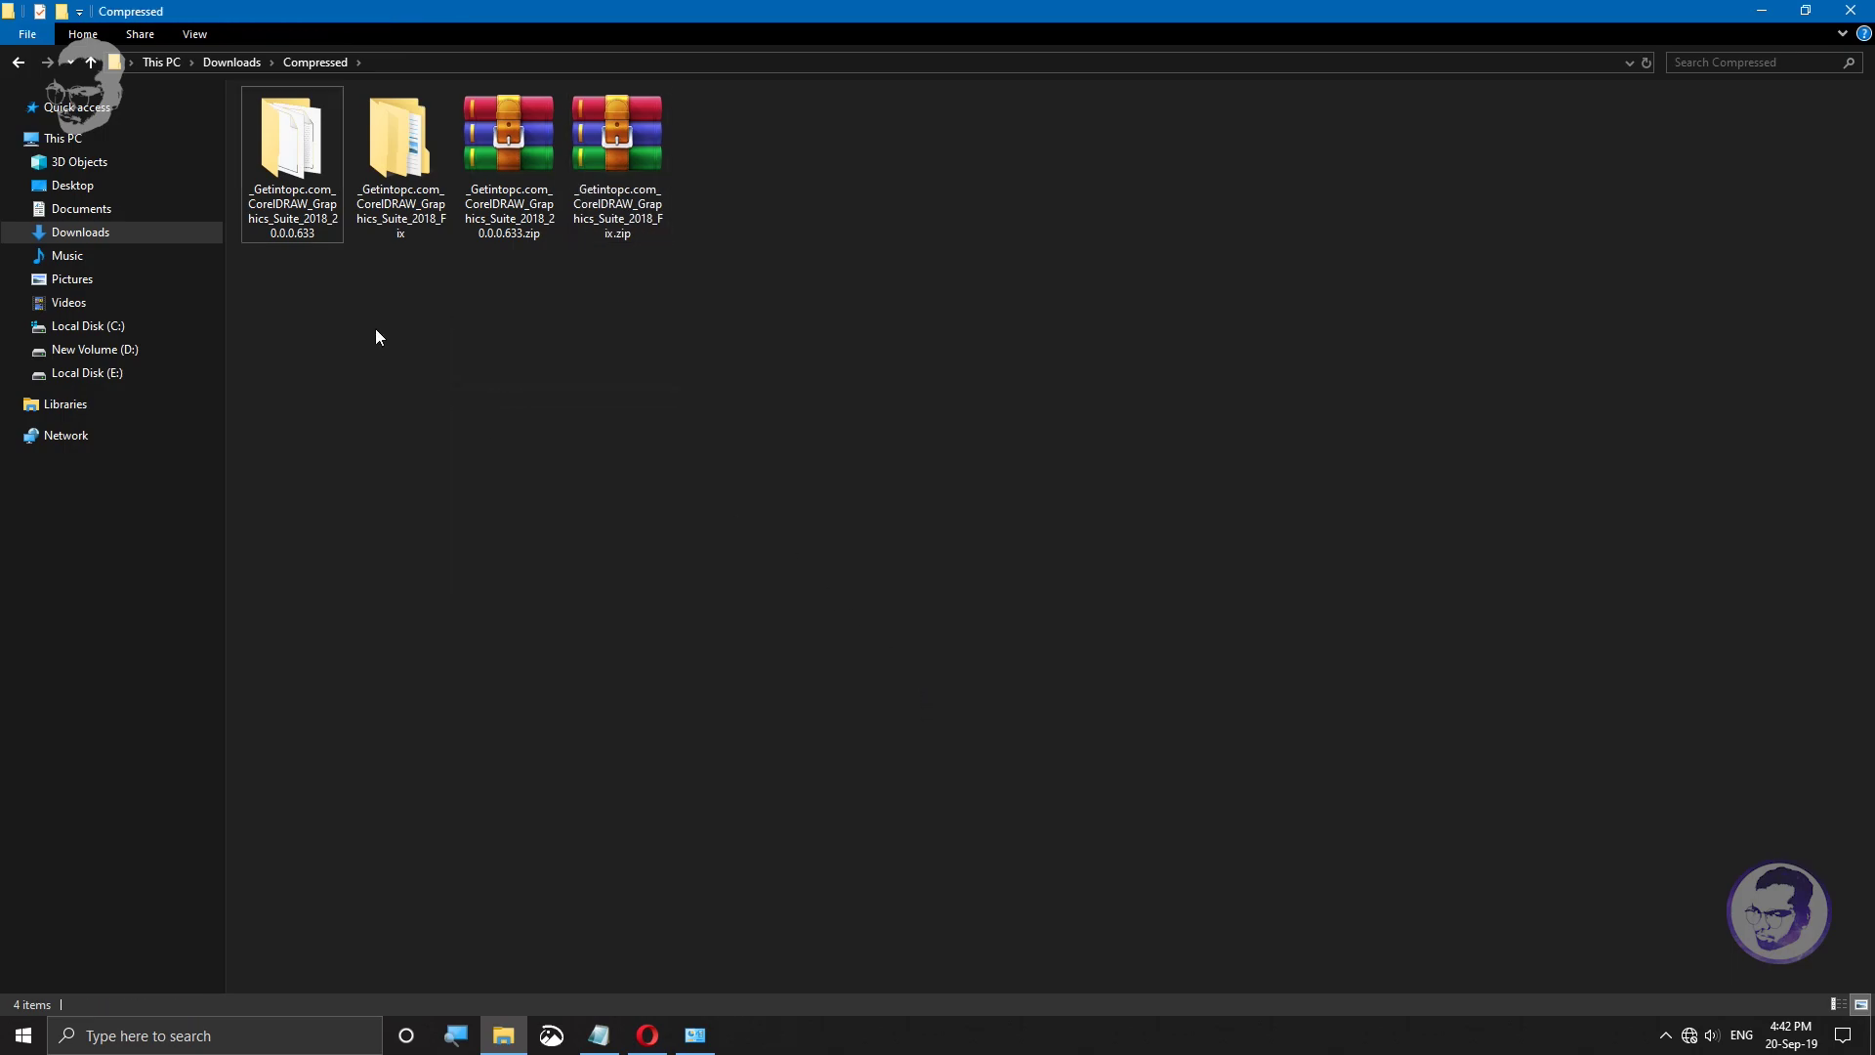
Step: Open the extracted CorelDRAW_Graphics_Suite_2018_20.0.0.633 folder and show its files as large icons
double_click(309, 220)
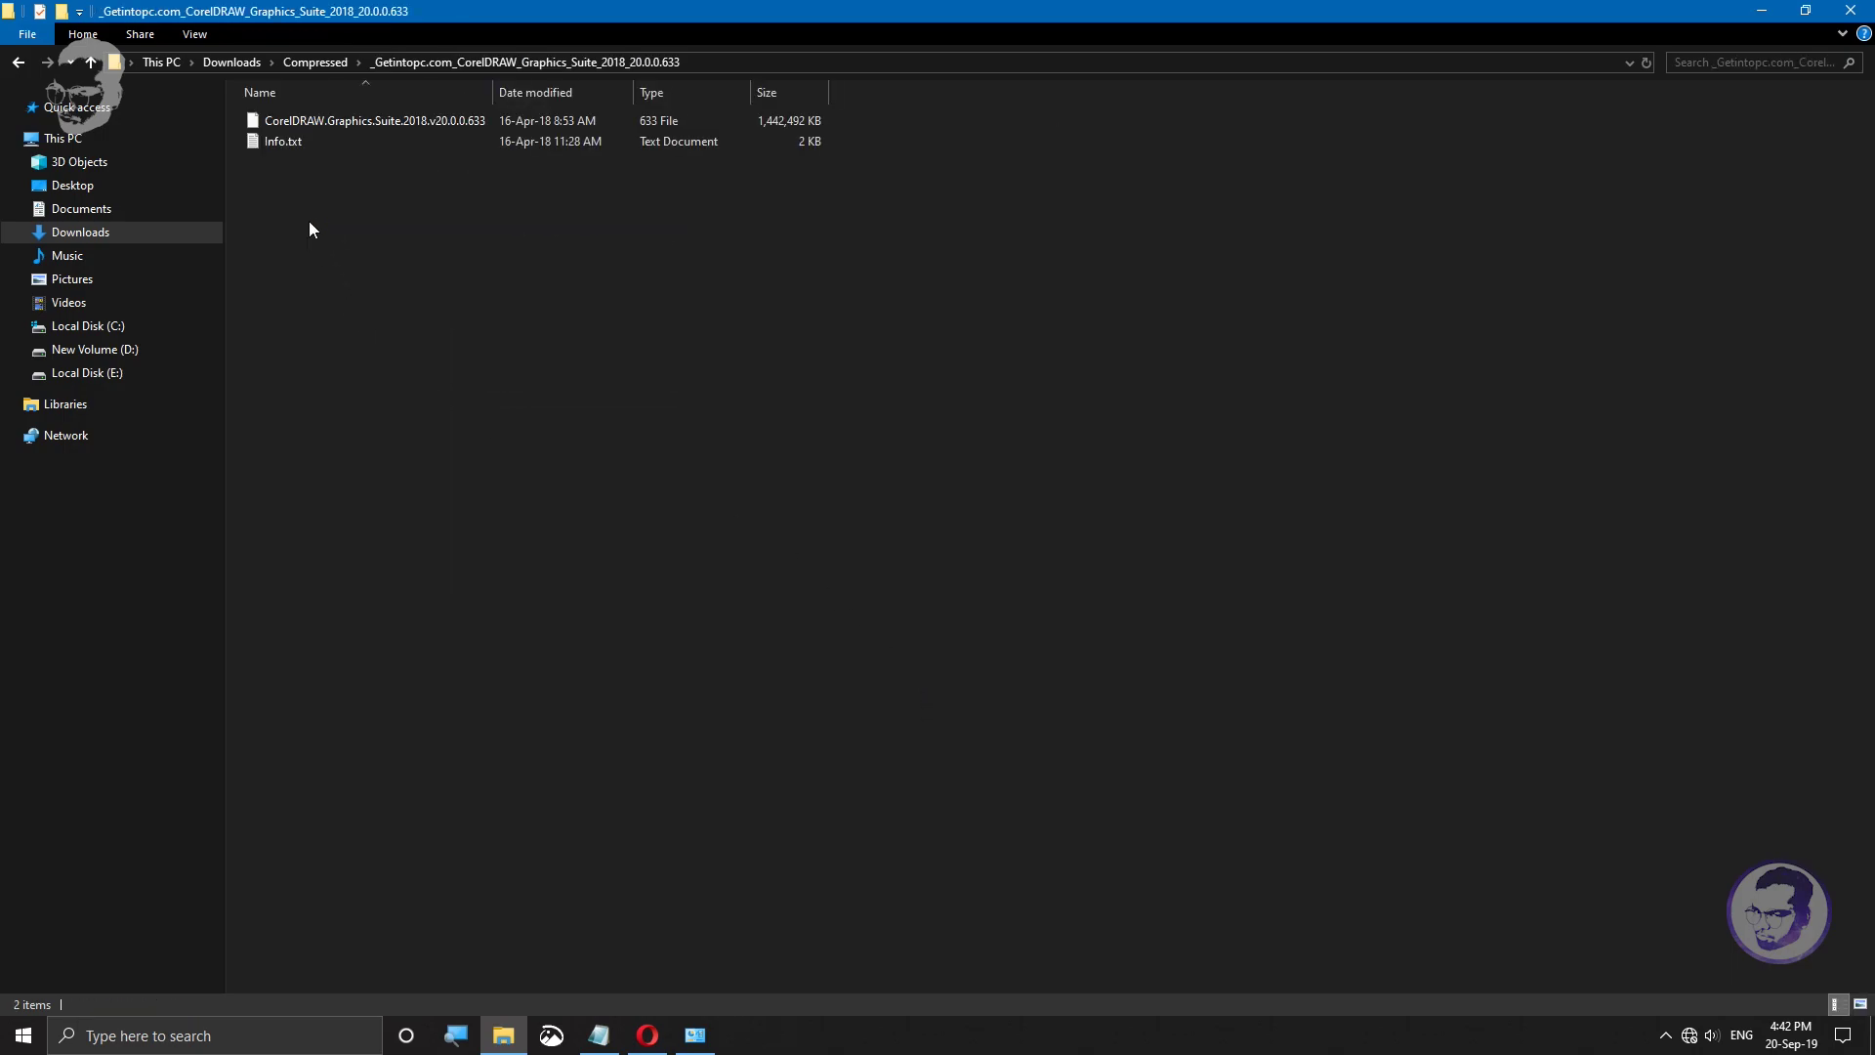
right_click(320, 119)
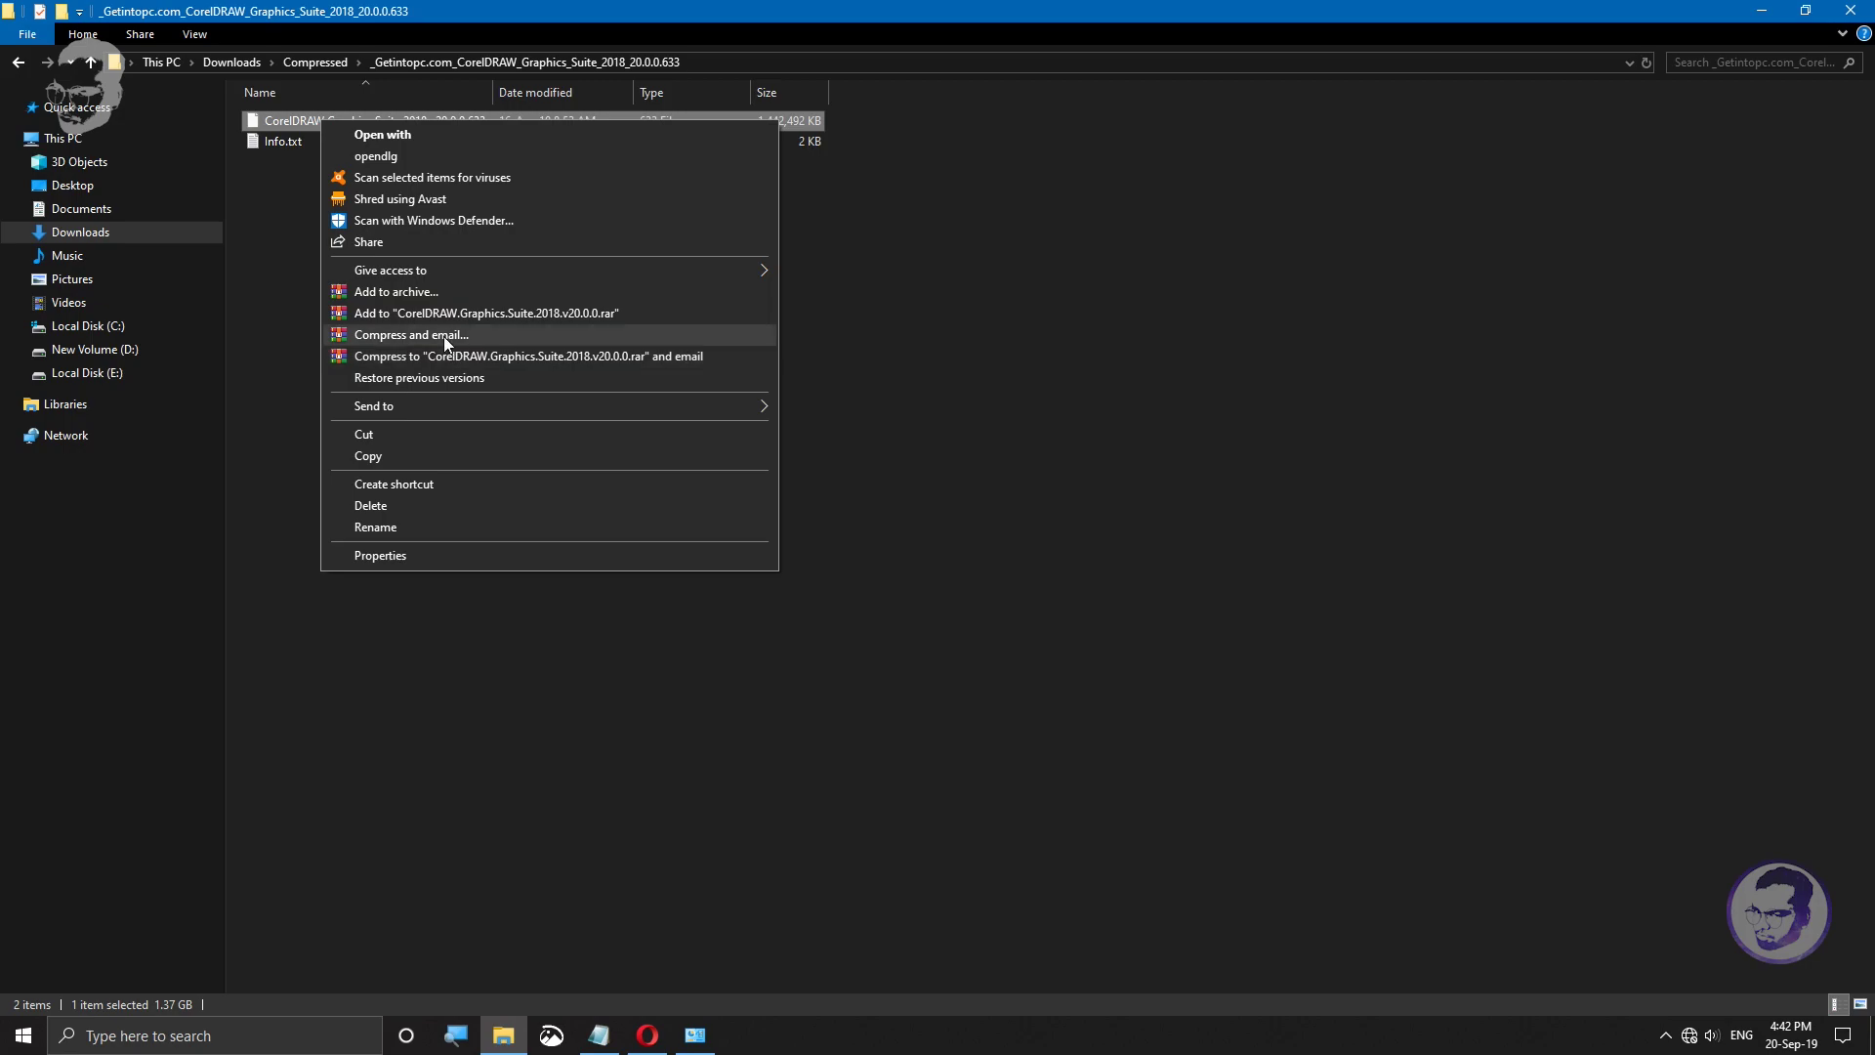
left_click(285, 268)
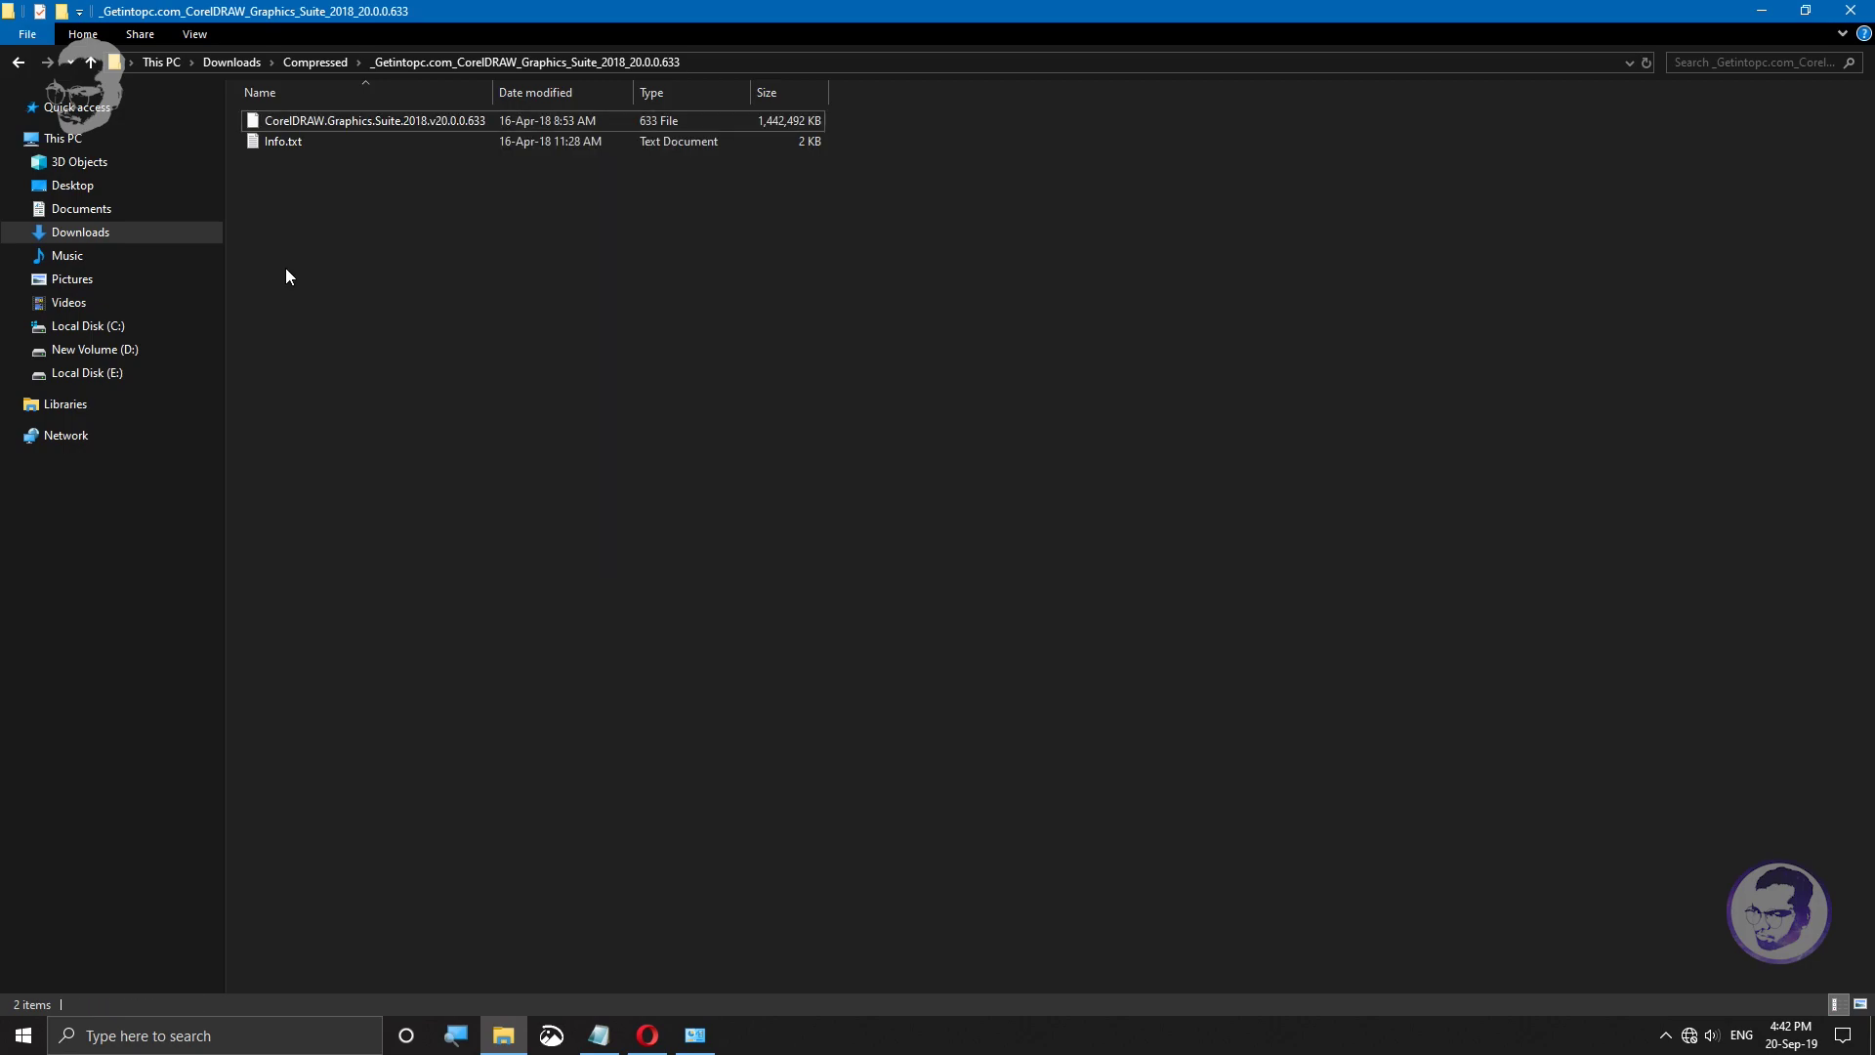
left_click(348, 123)
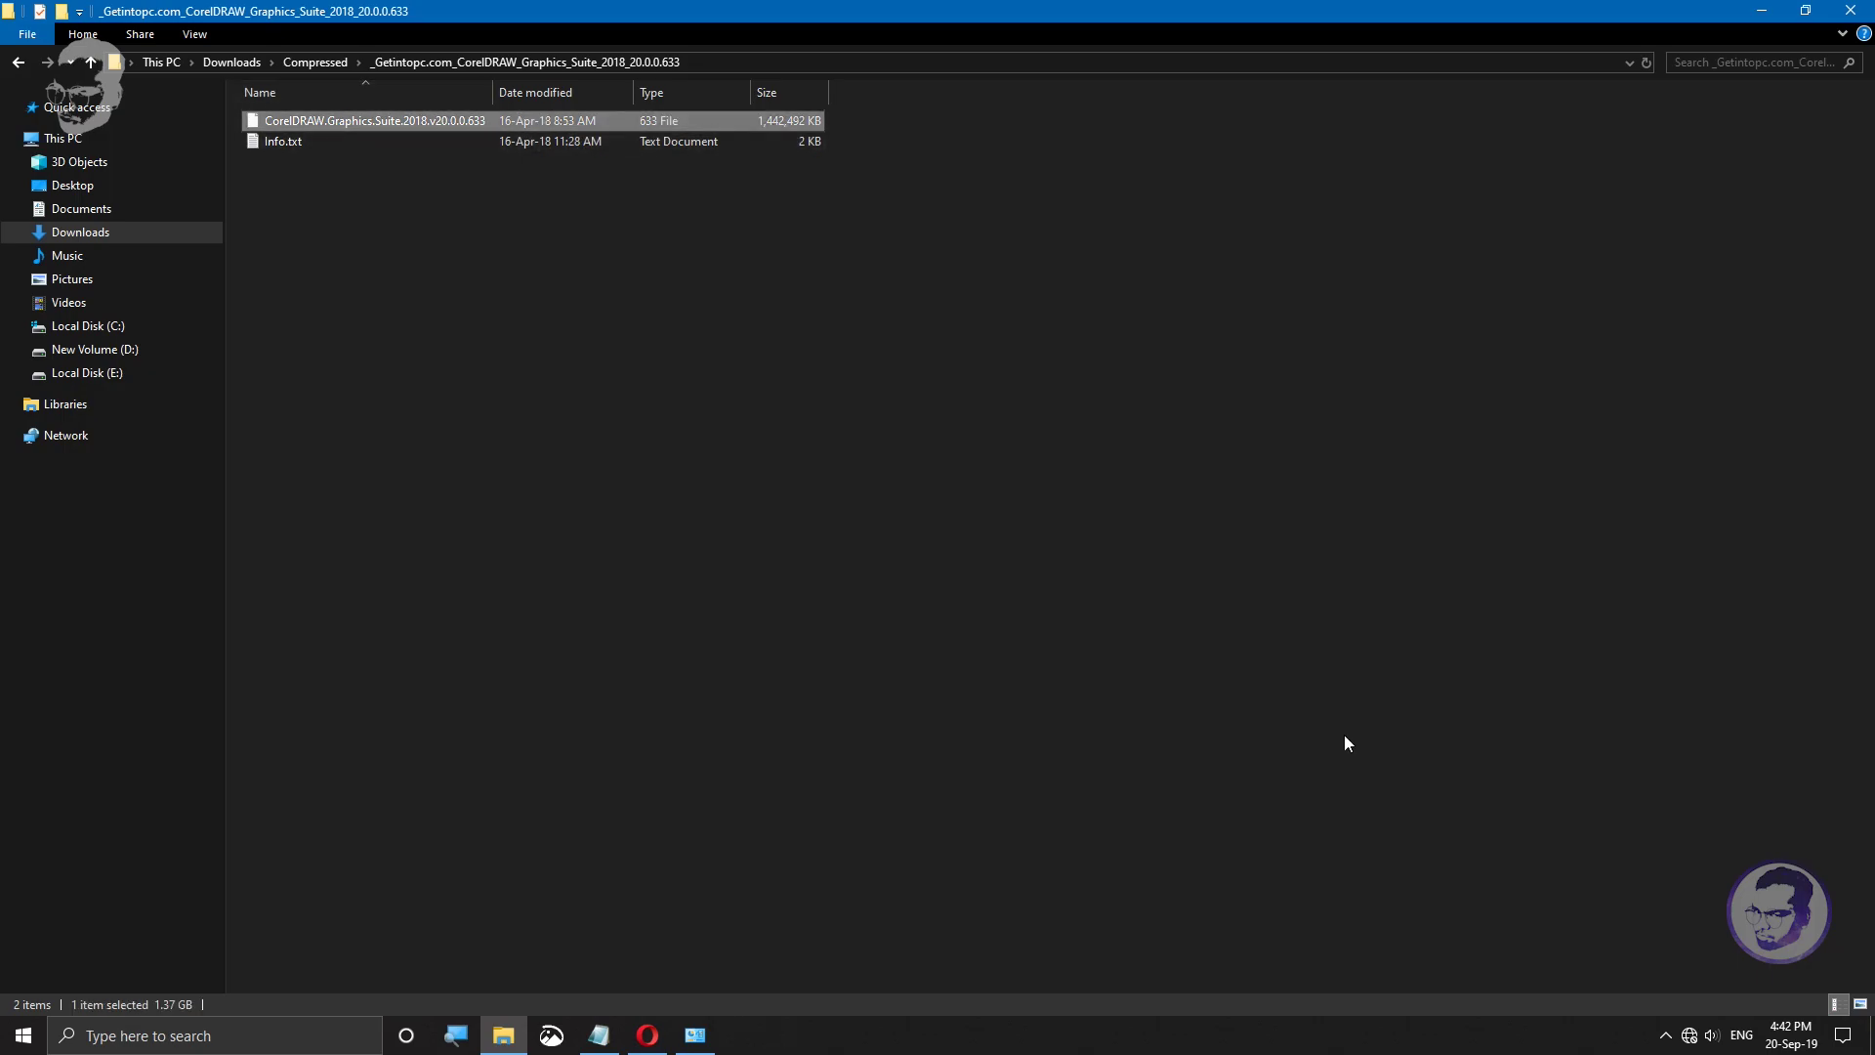
left_click(1860, 1004)
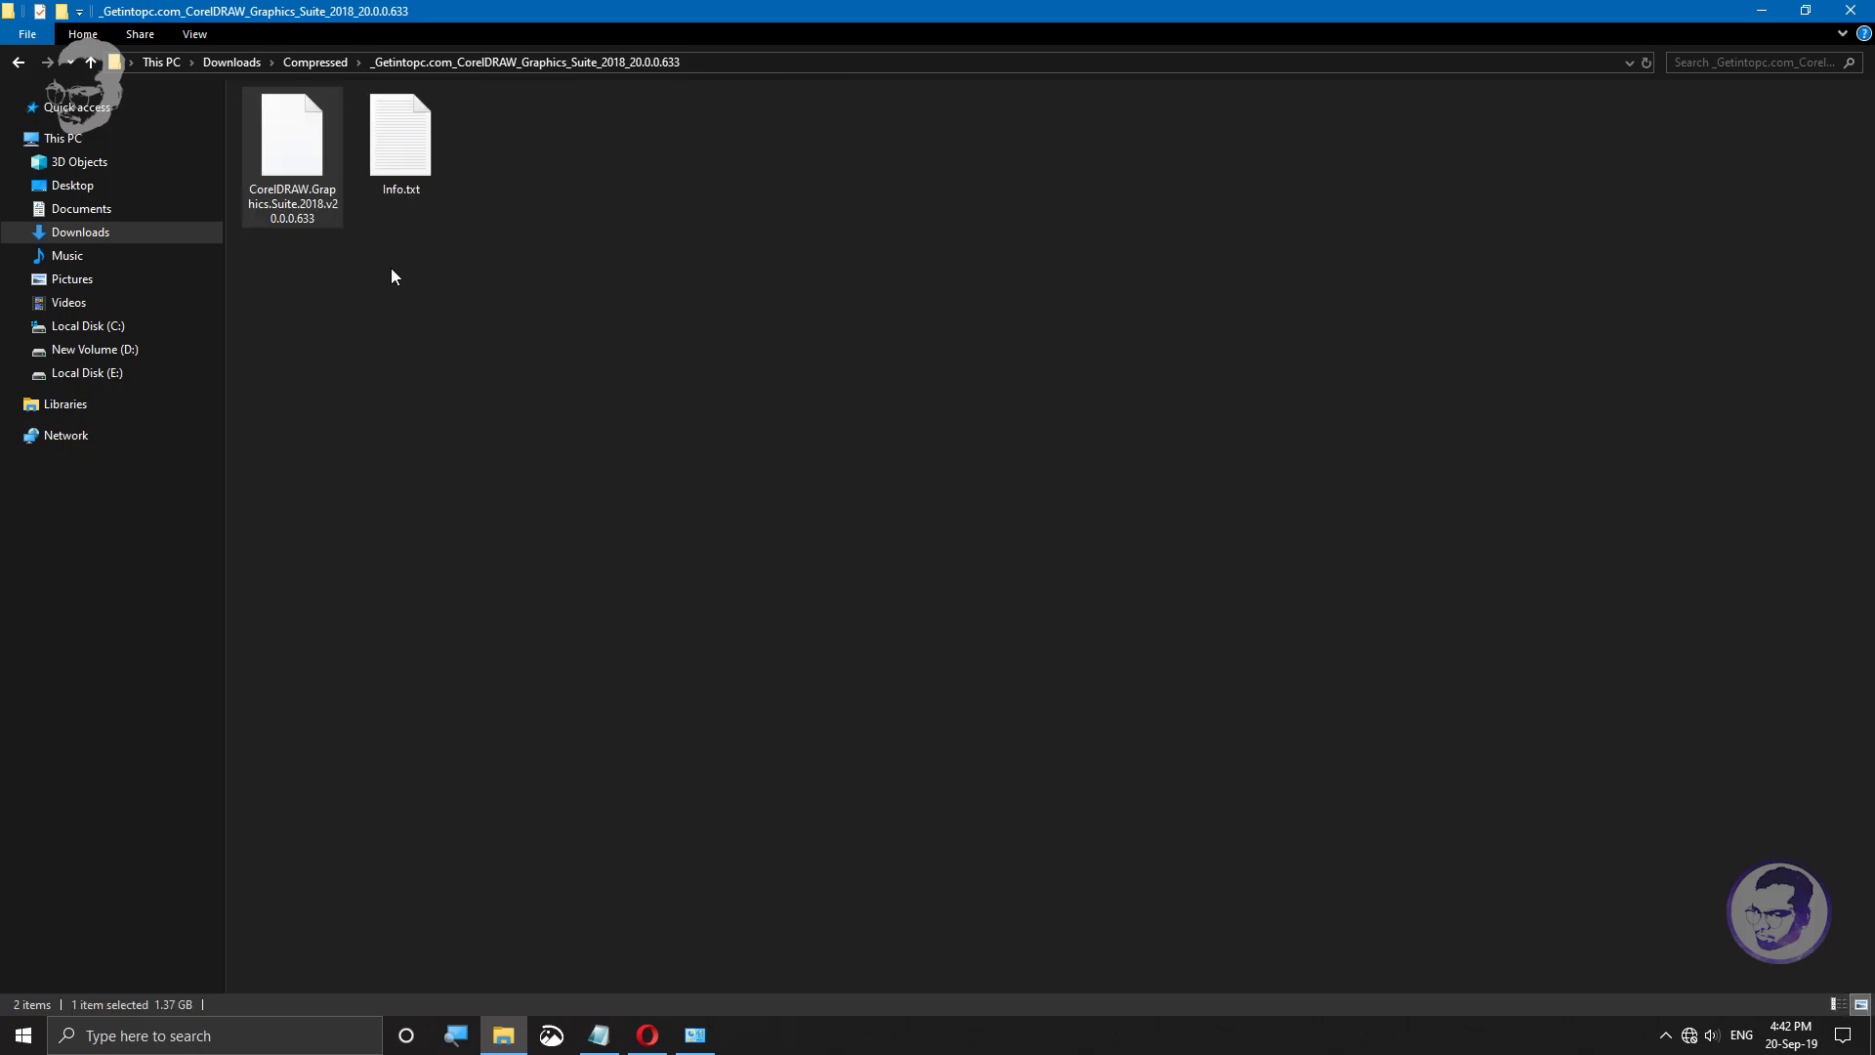
Step: Switch to Notepad and add the note "u have to extract this file with the help of winzip" below the internet line
left_click(599, 1035)
key("Return")
key("Return")
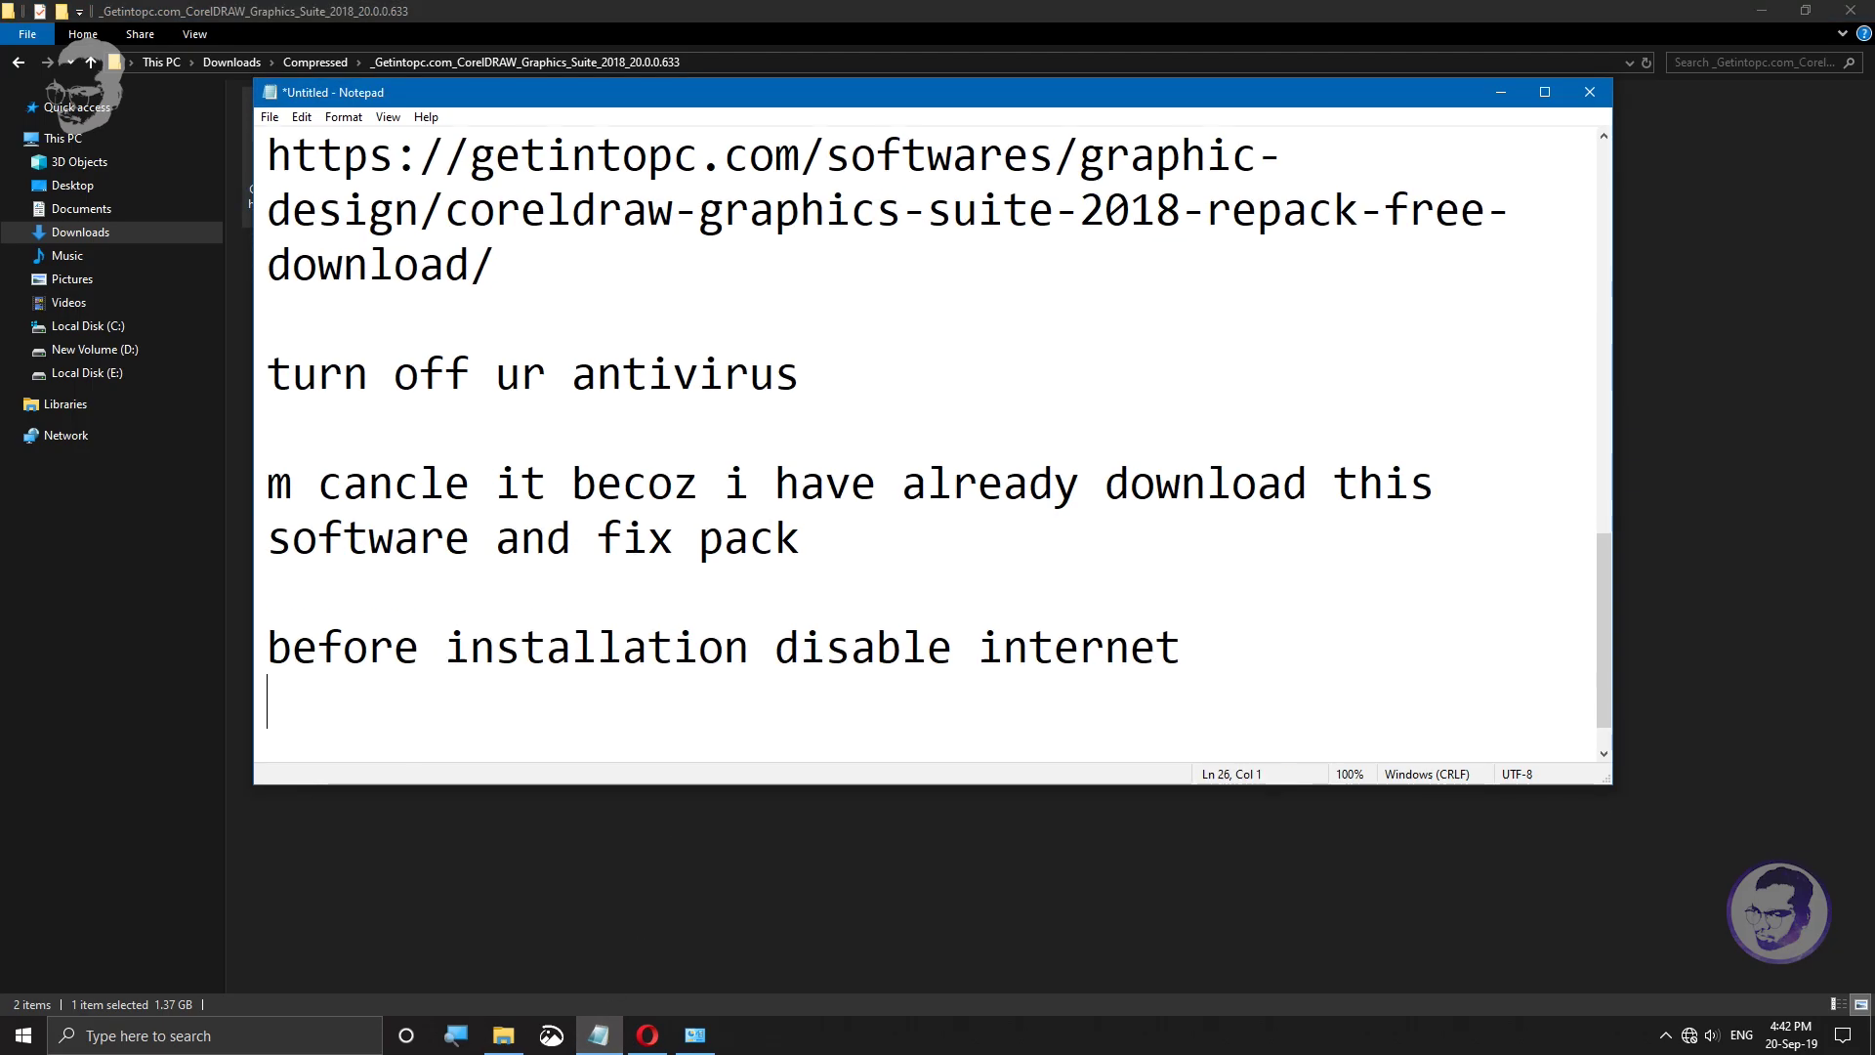
type("u have to")
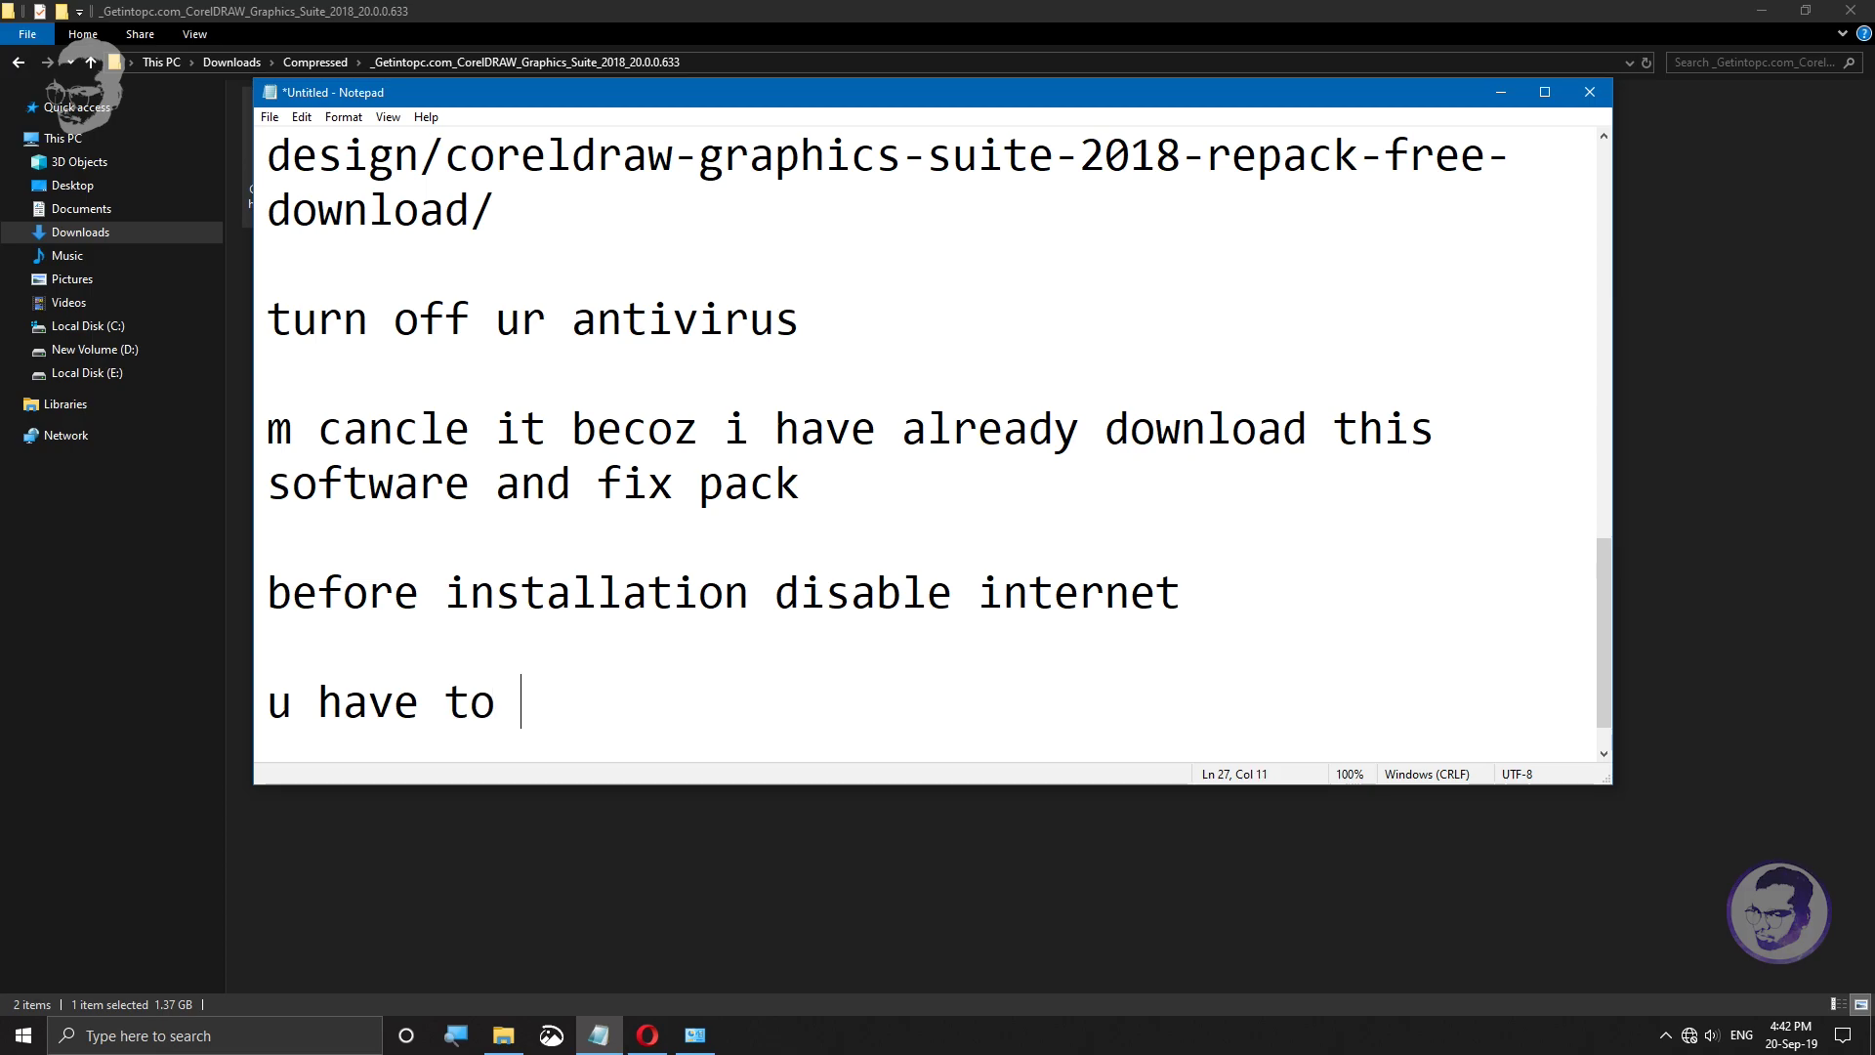
type(" extract t")
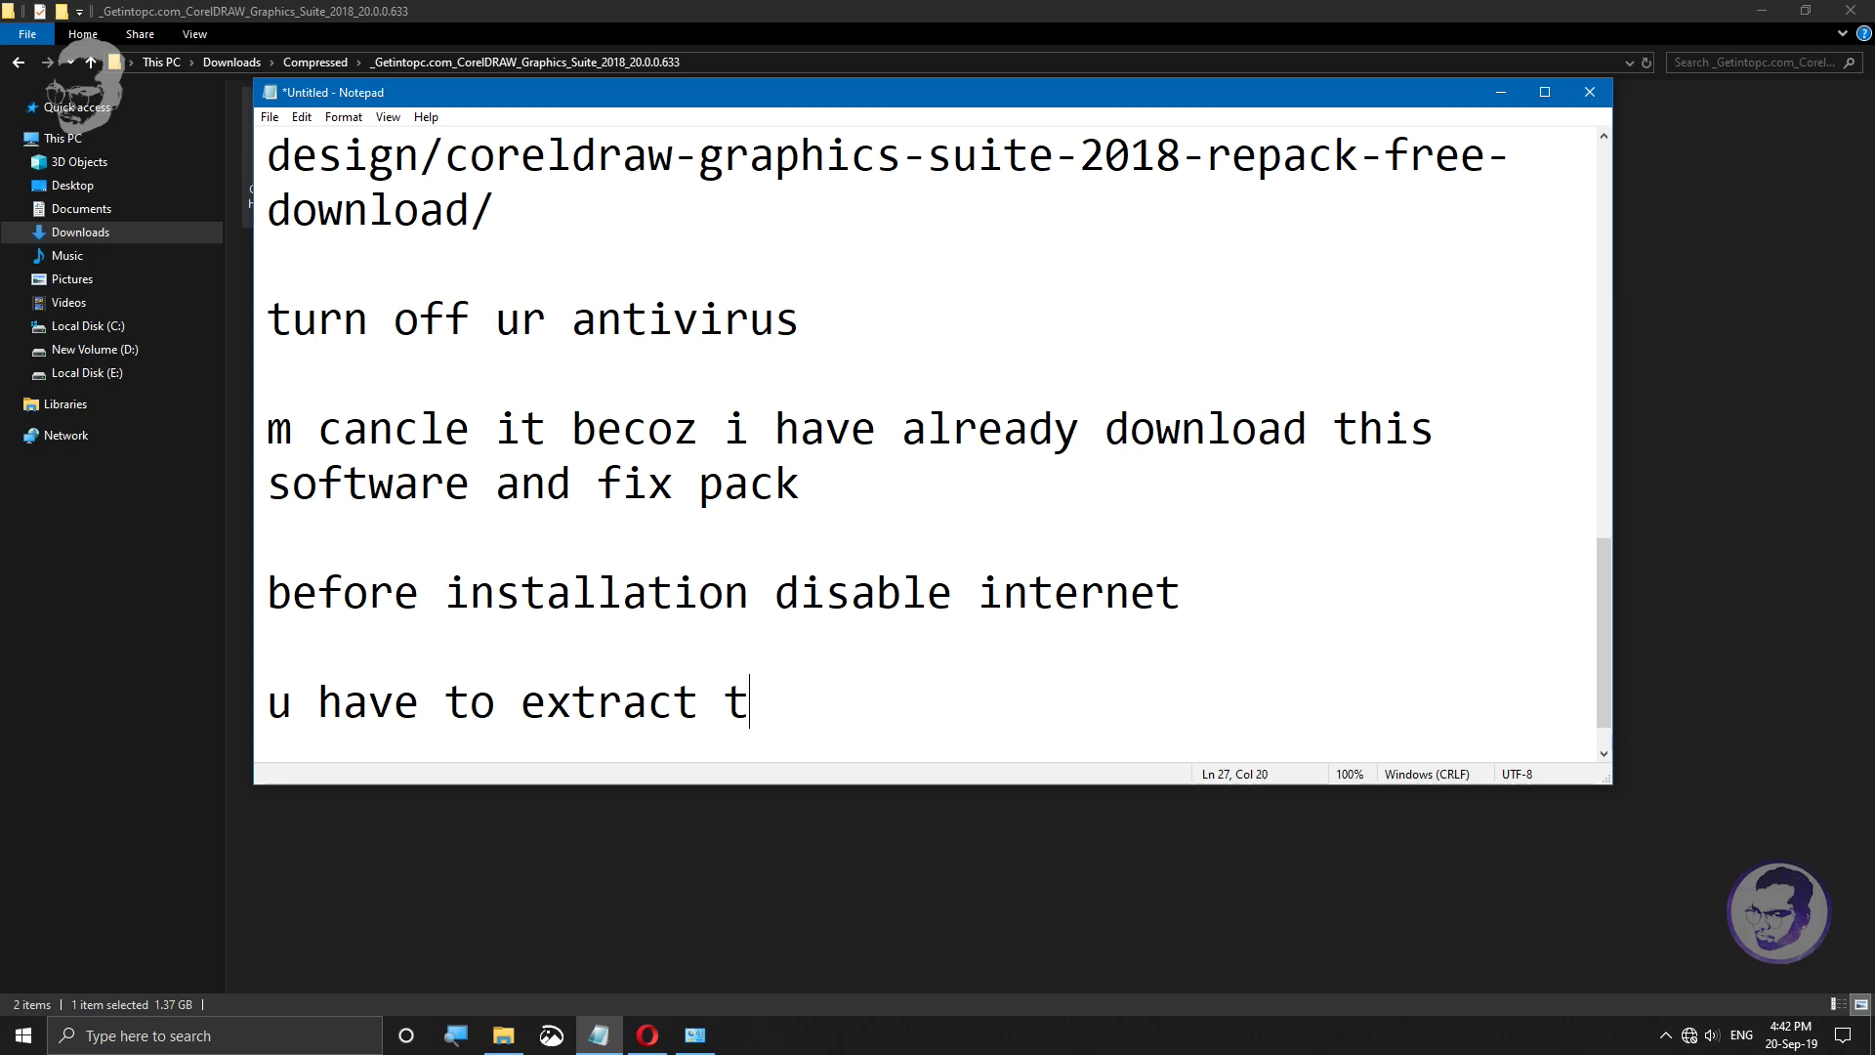
type("his file")
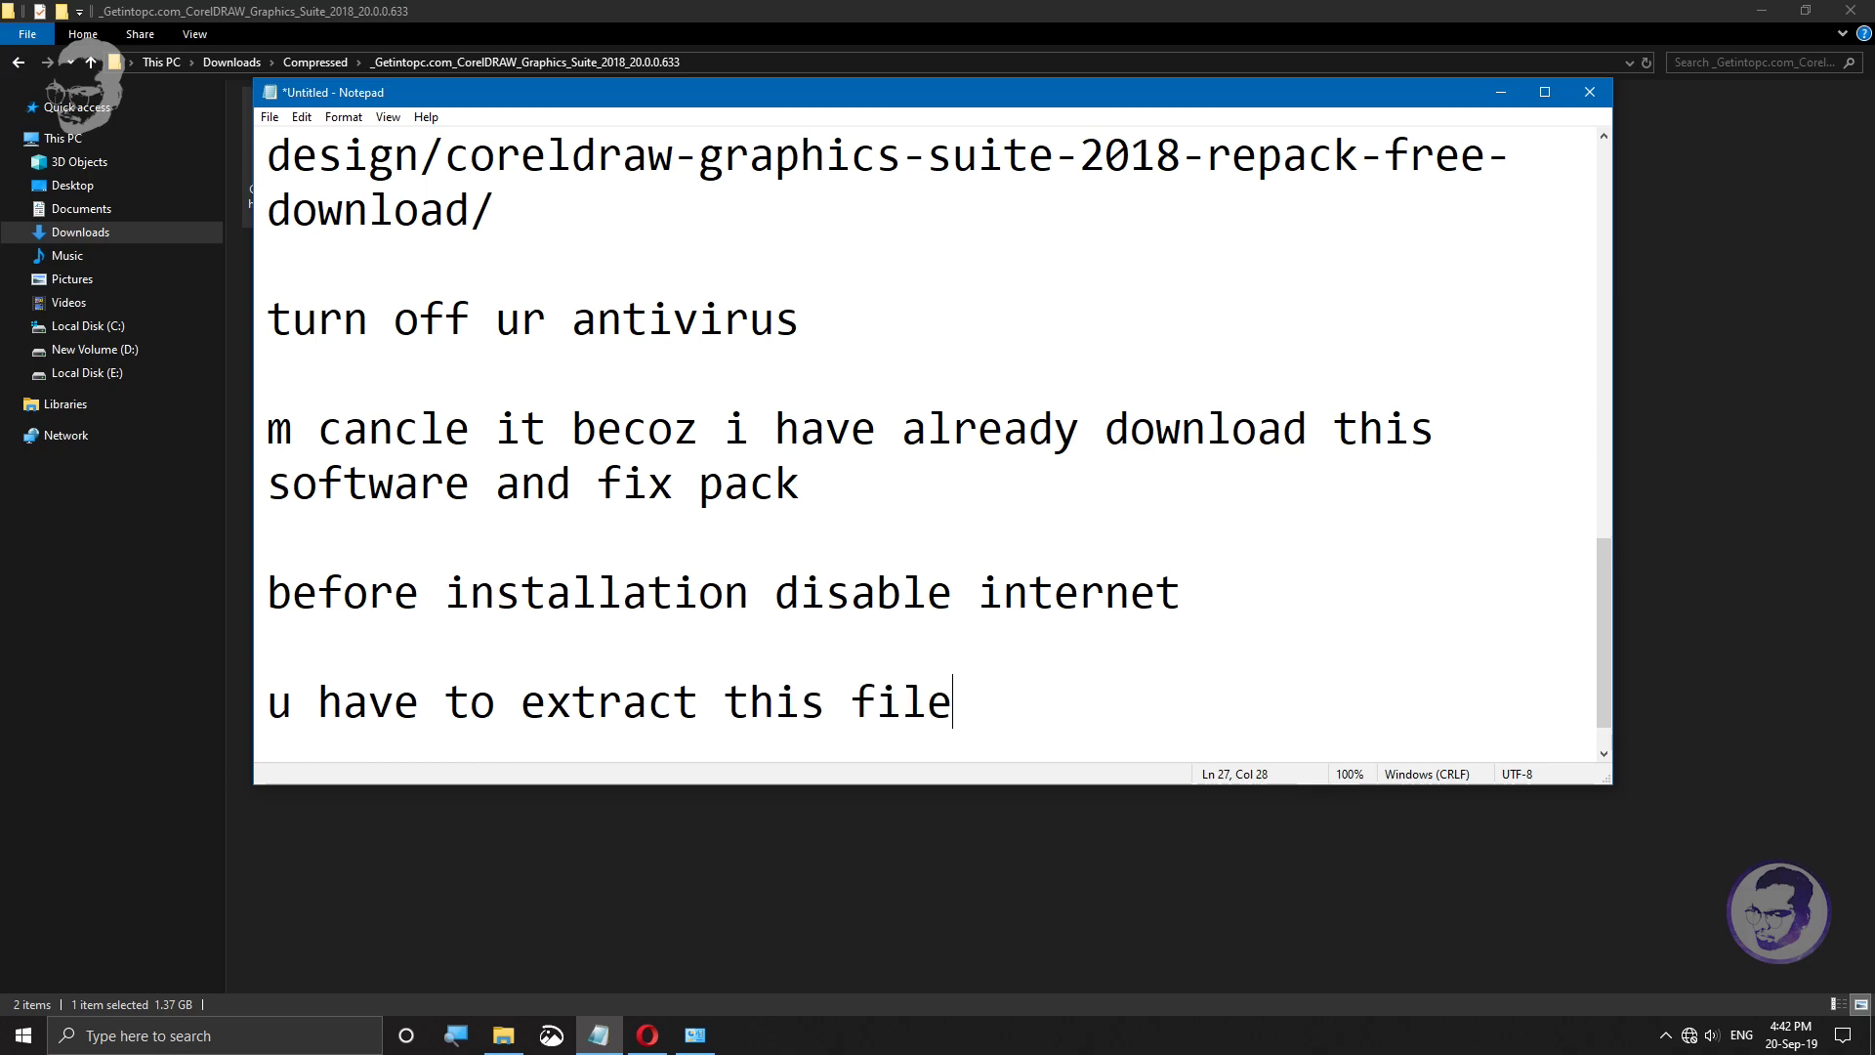
type(" with ")
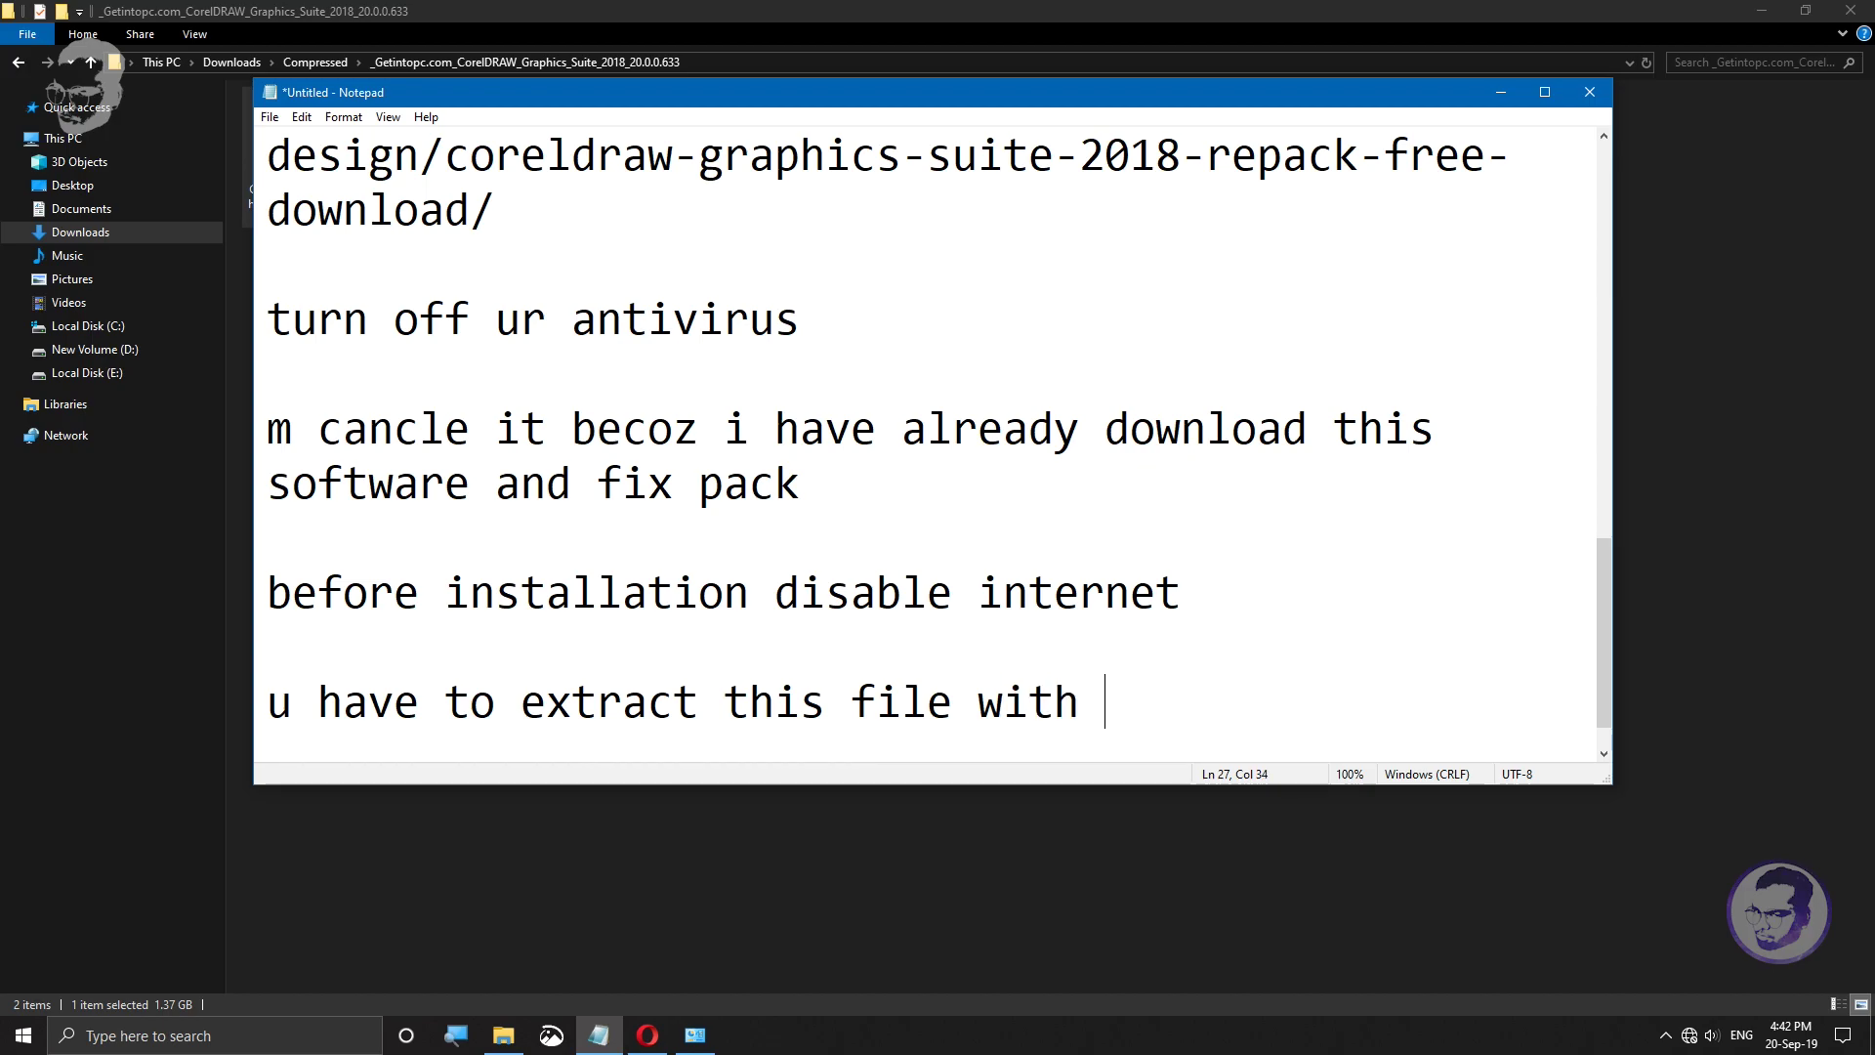
type("the h")
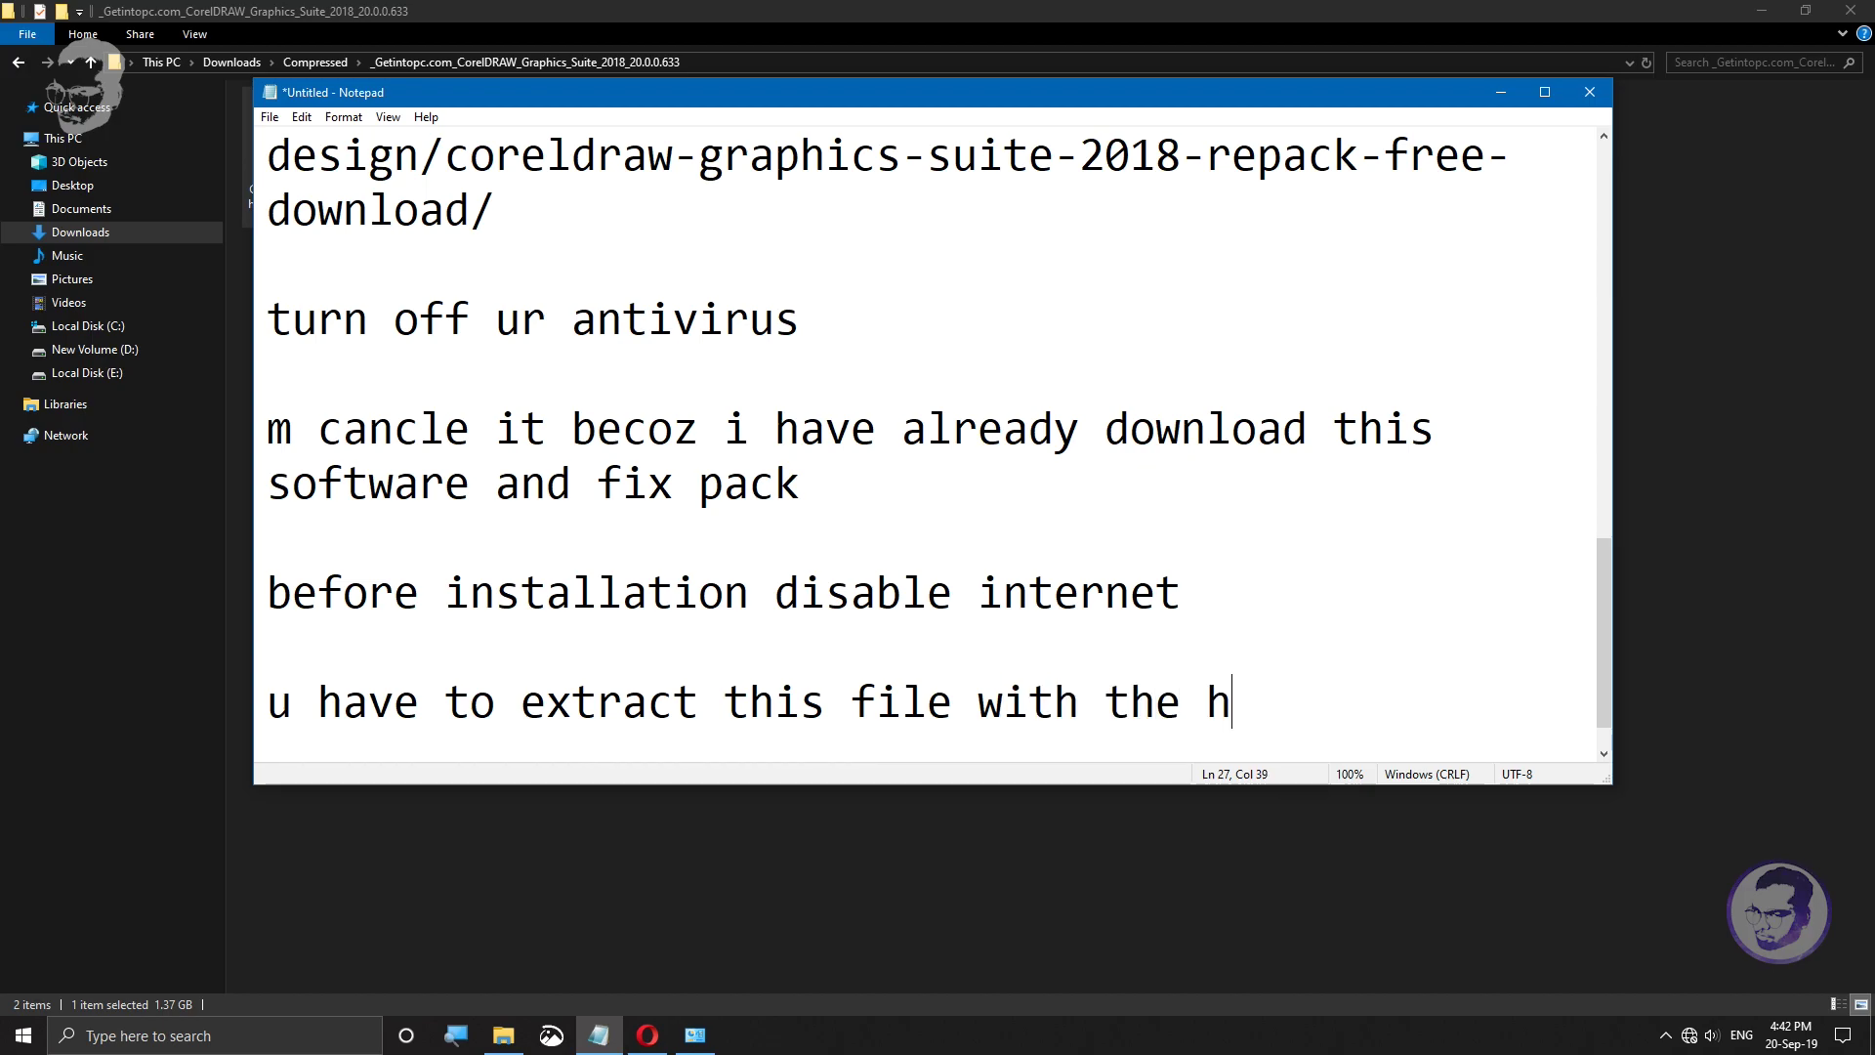
type("elp o")
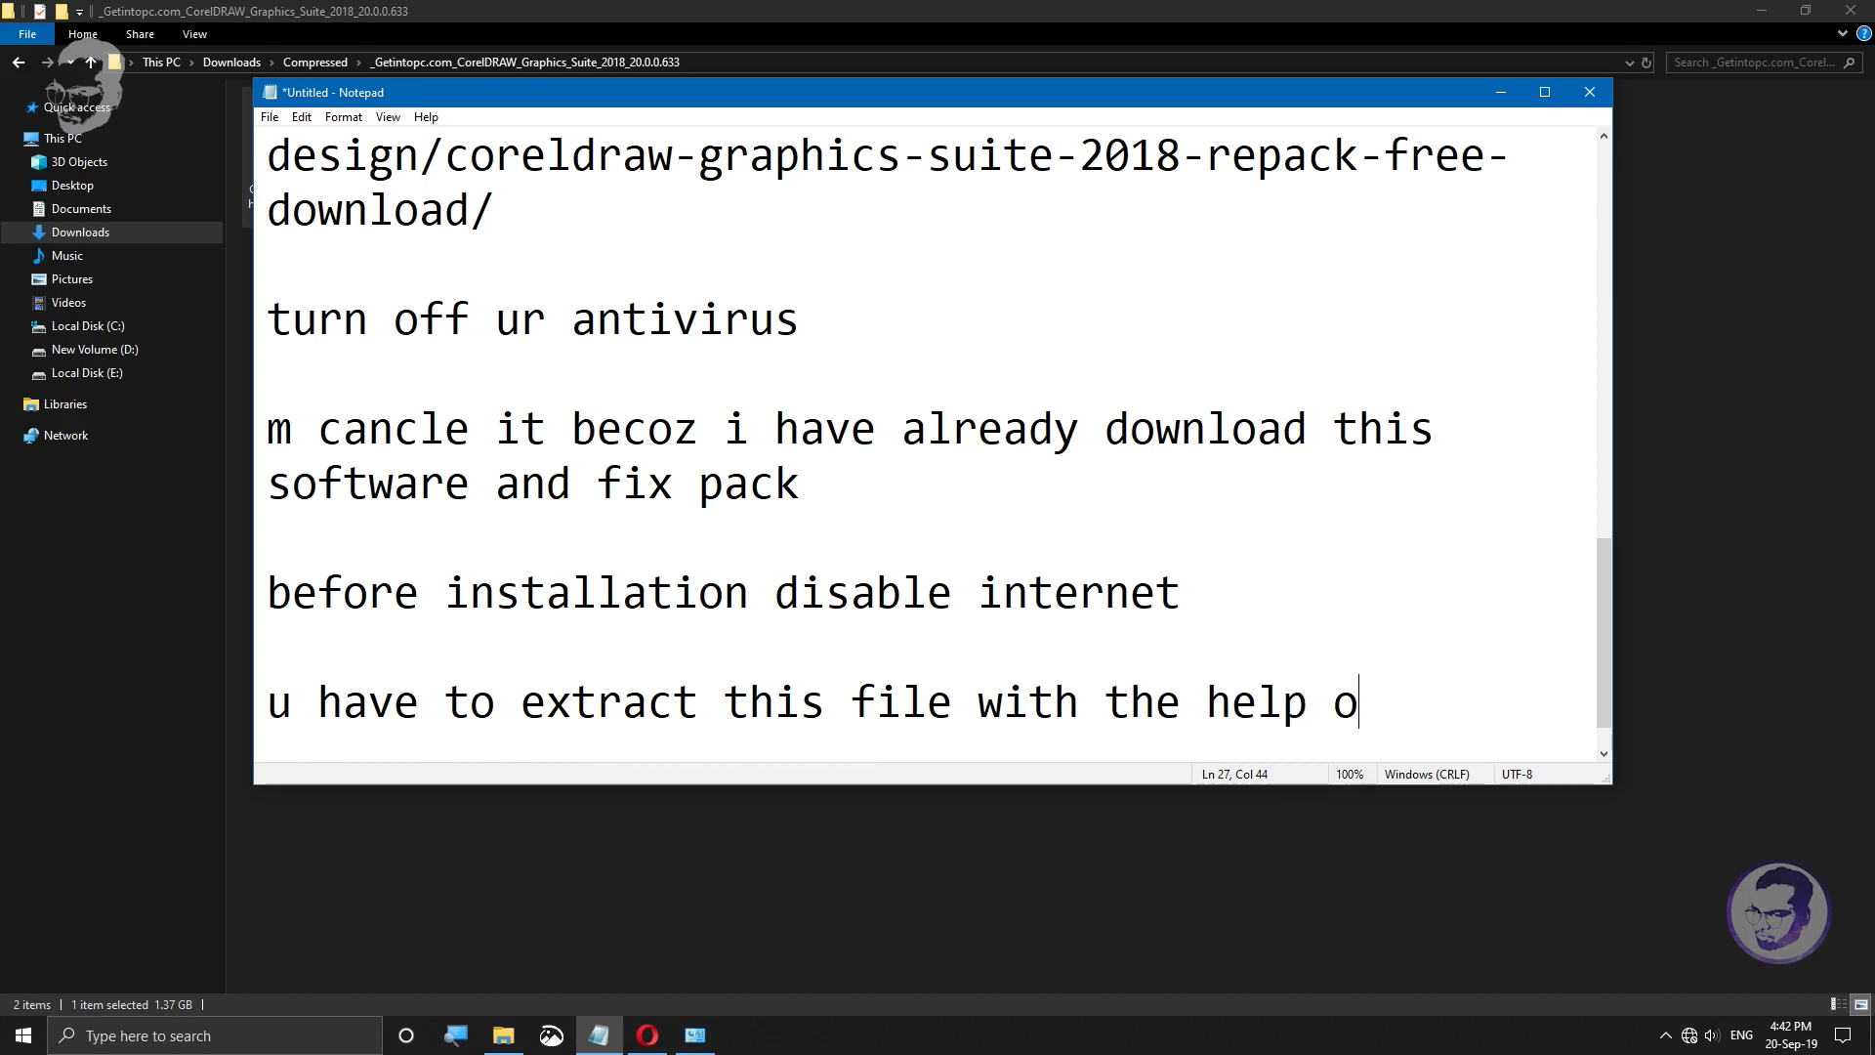
type("f winzip")
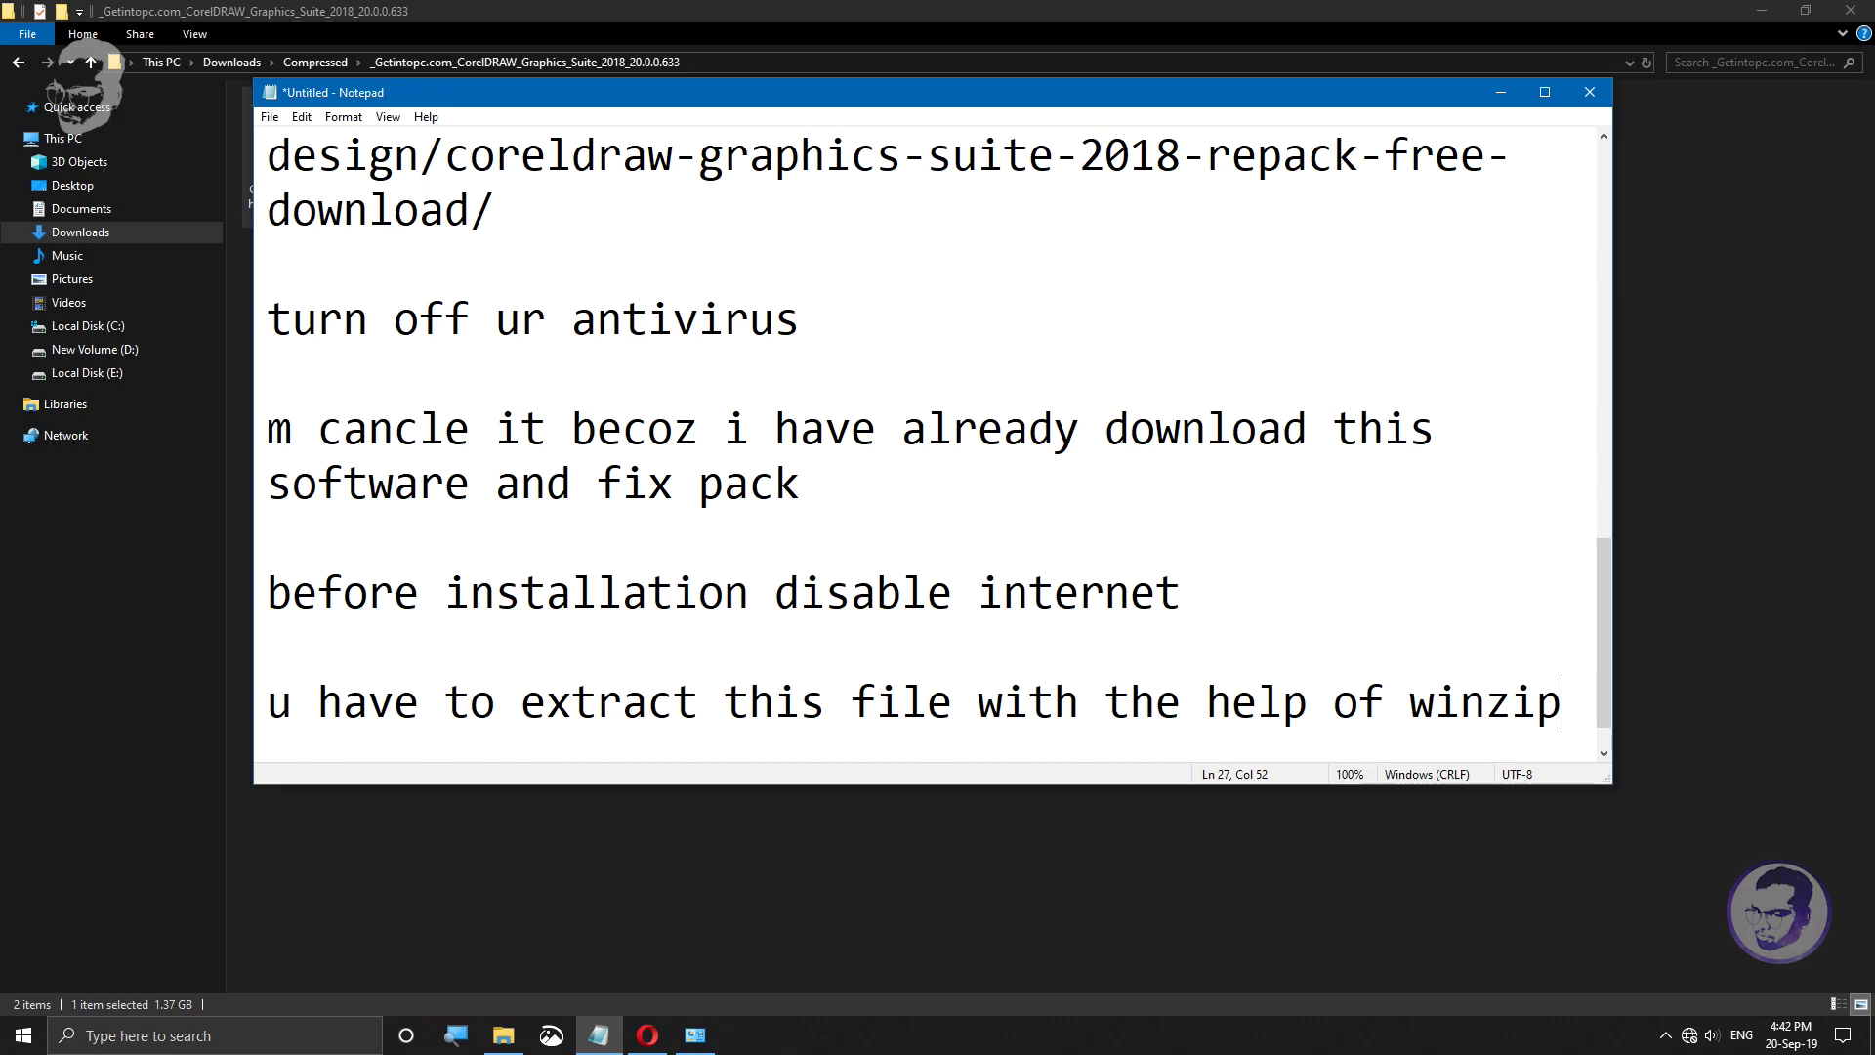
key("Return")
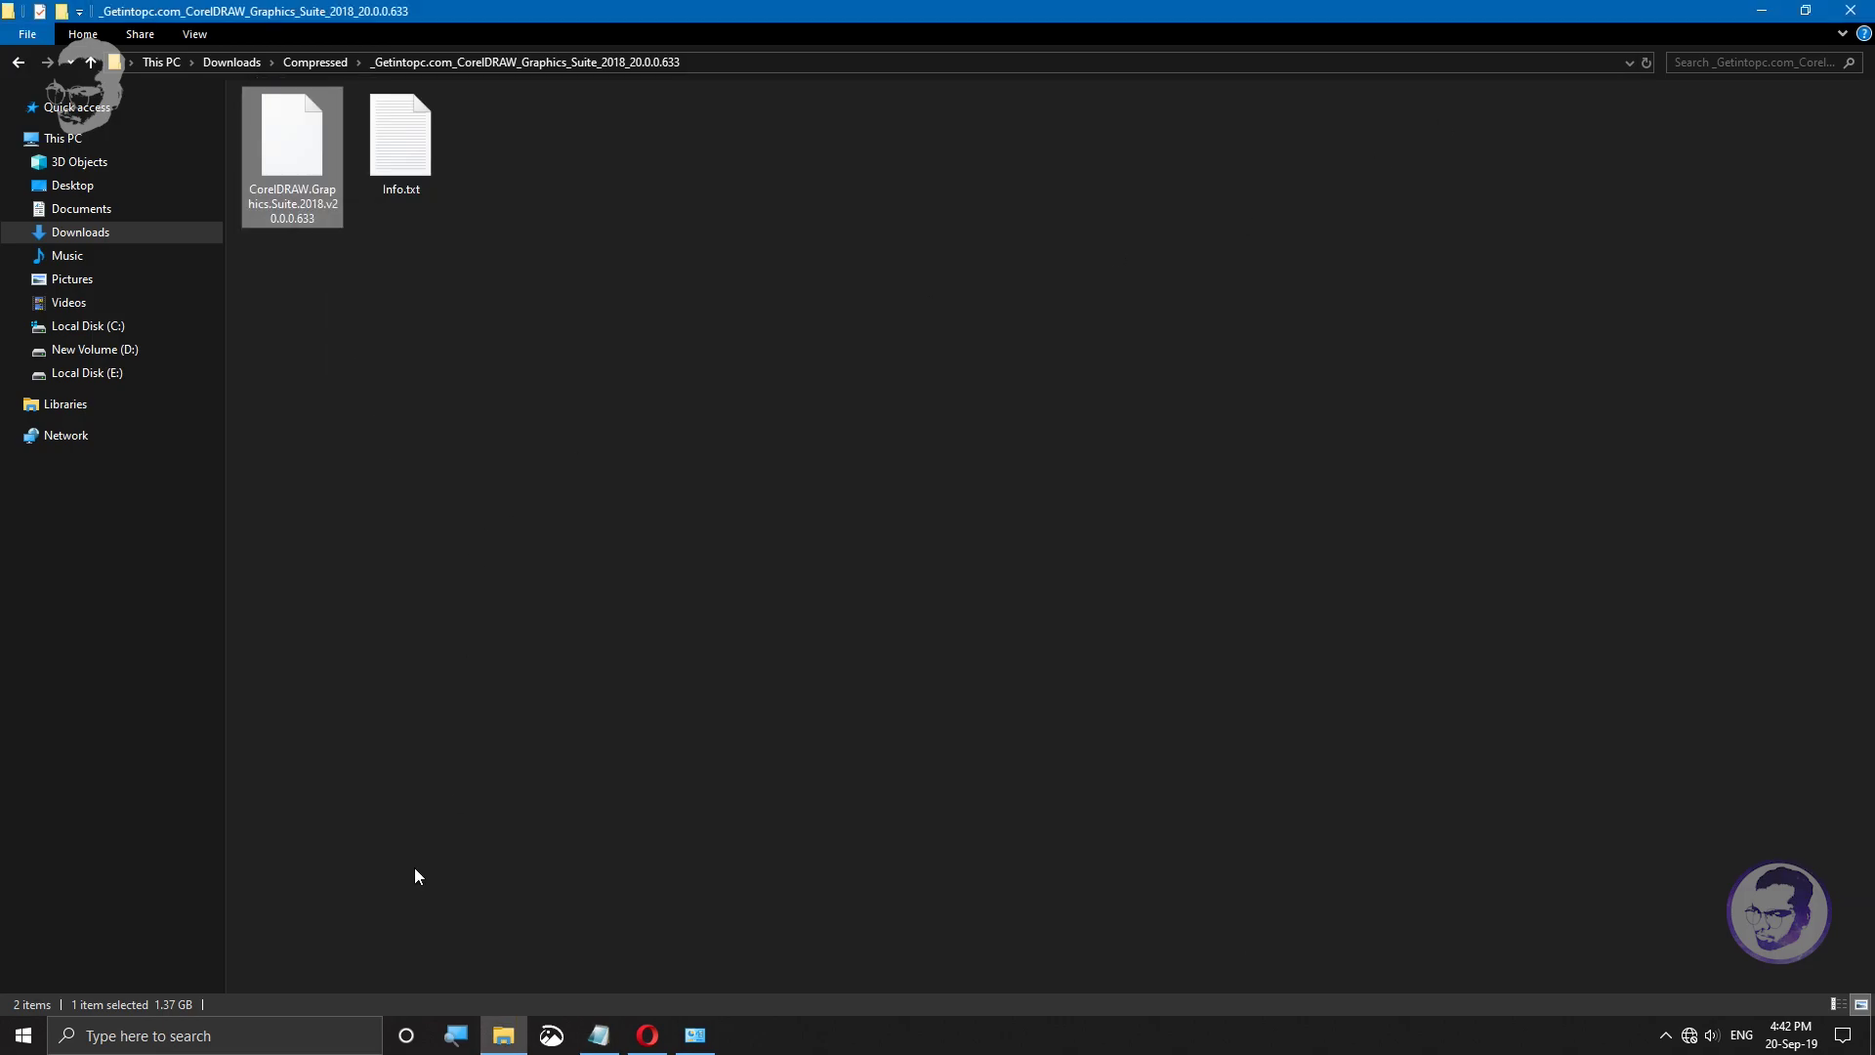
Step: Search the installed Windows apps for WinRAR and launch it
left_click(24, 1035)
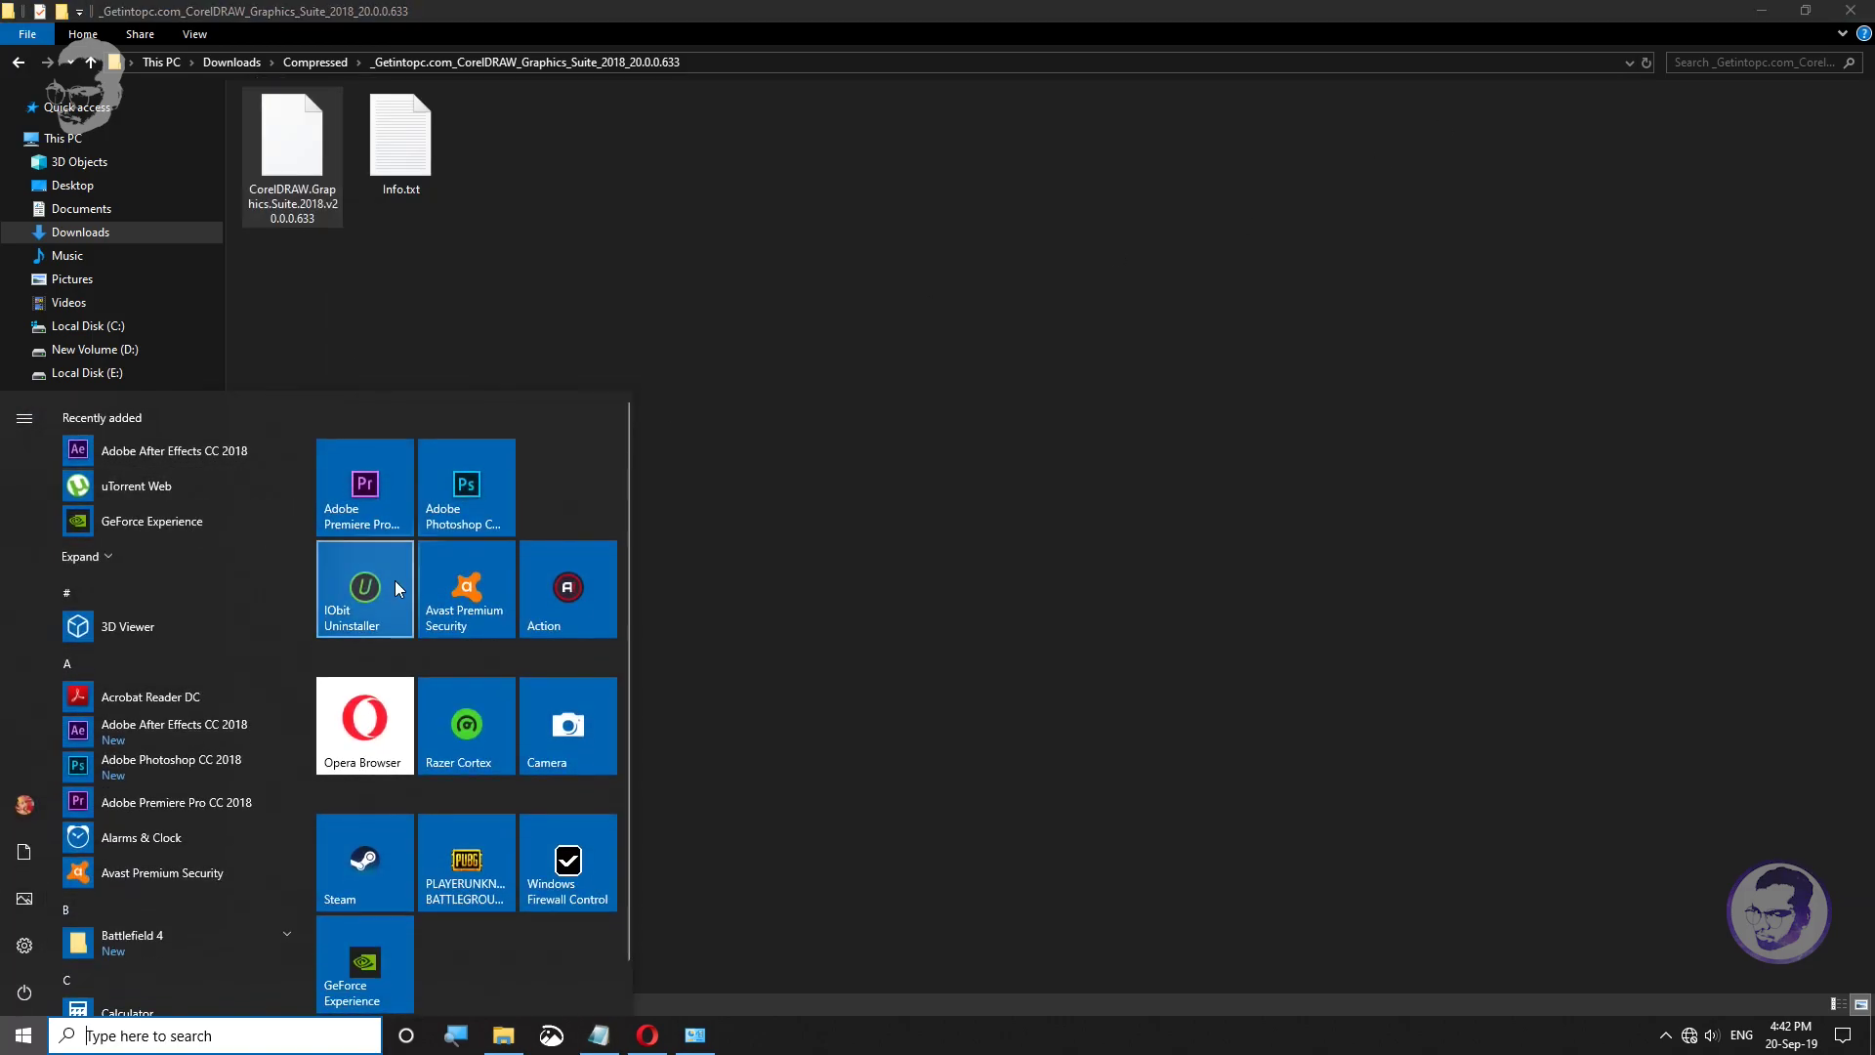
scroll(467, 590, "down", 1)
scroll(185, 543, "down", 2)
scroll(168, 549, "down", 5)
left_click(145, 1038)
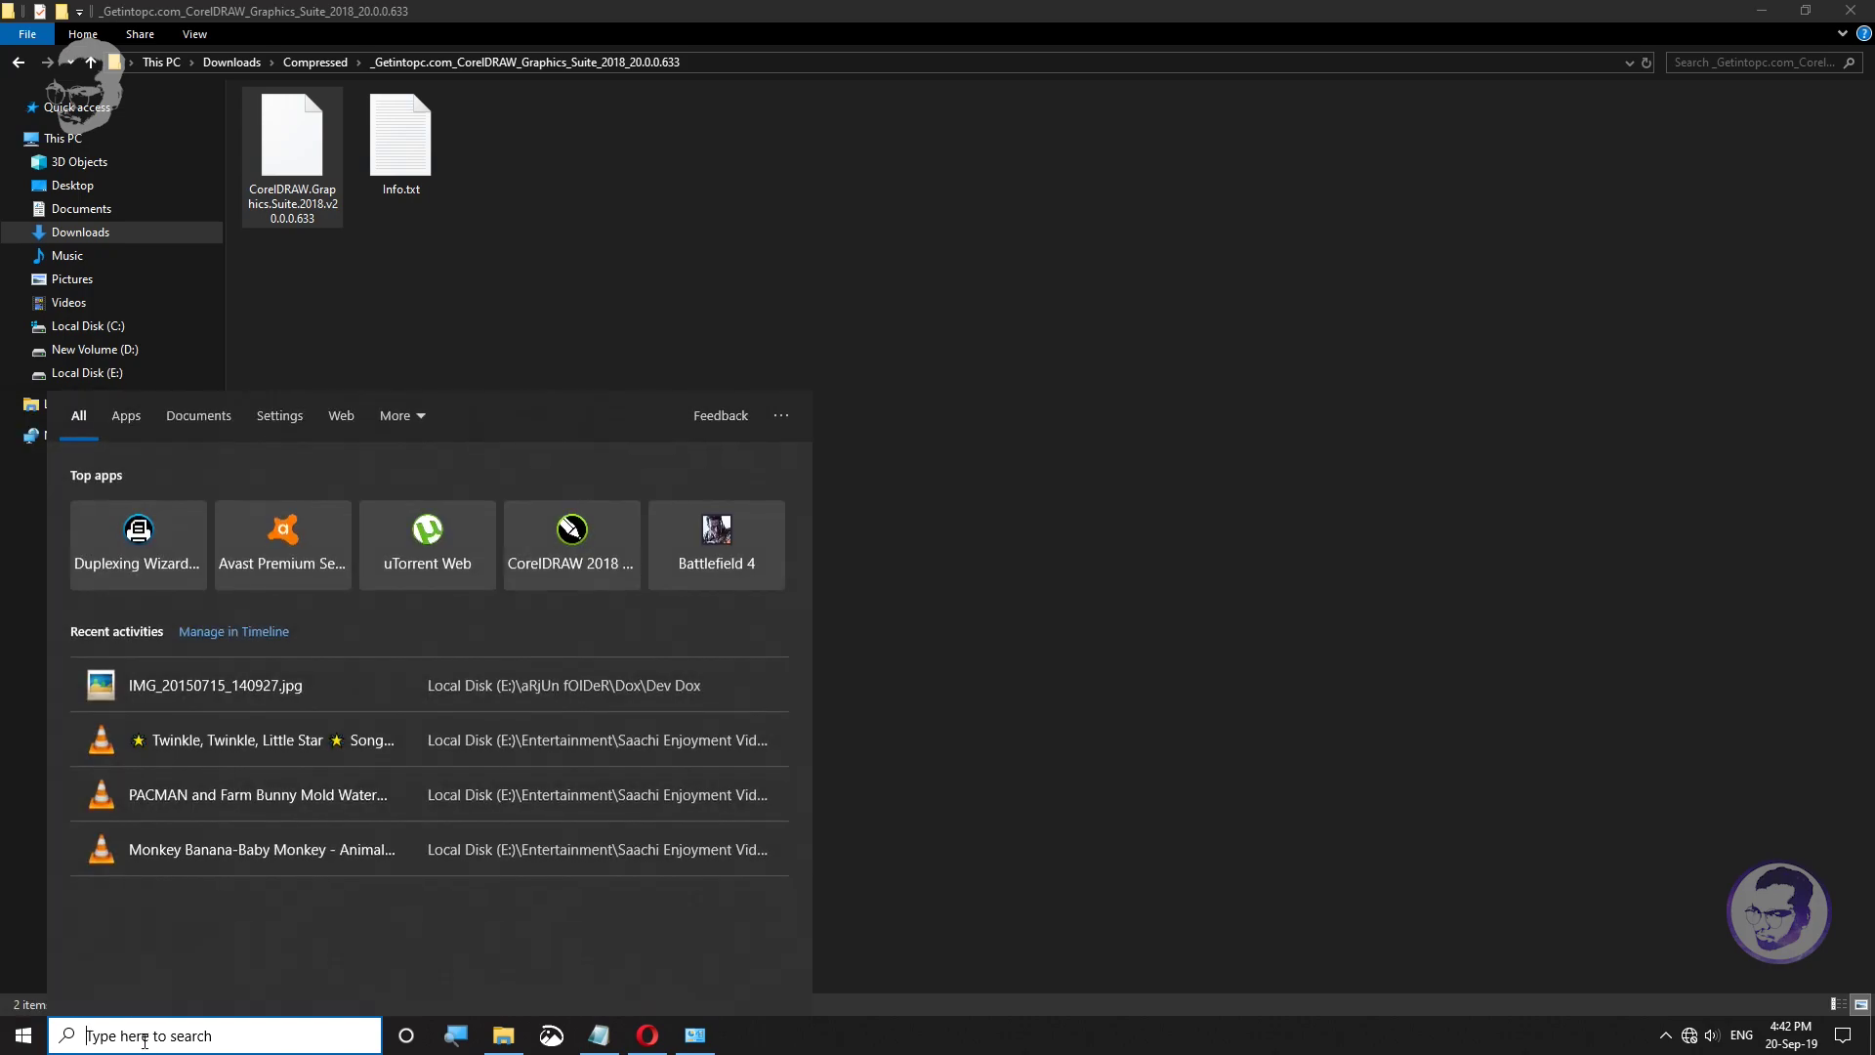
type("win")
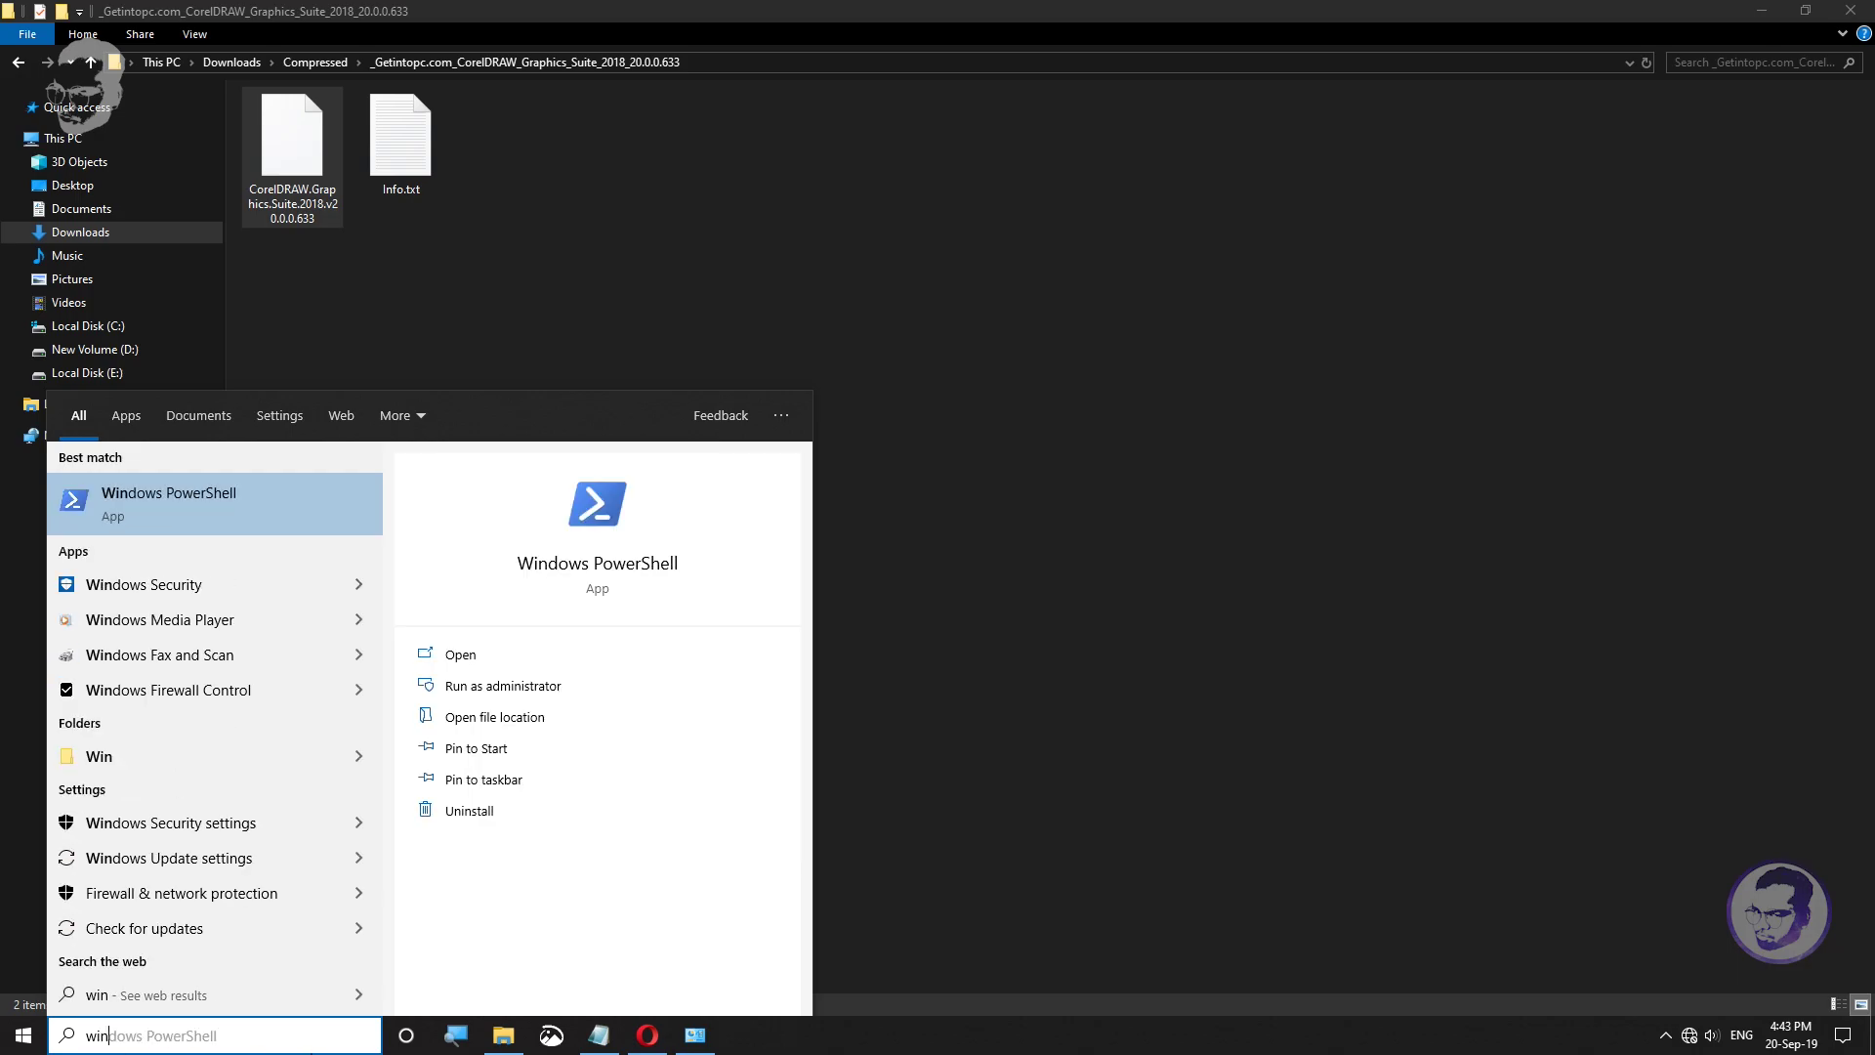
type("rar")
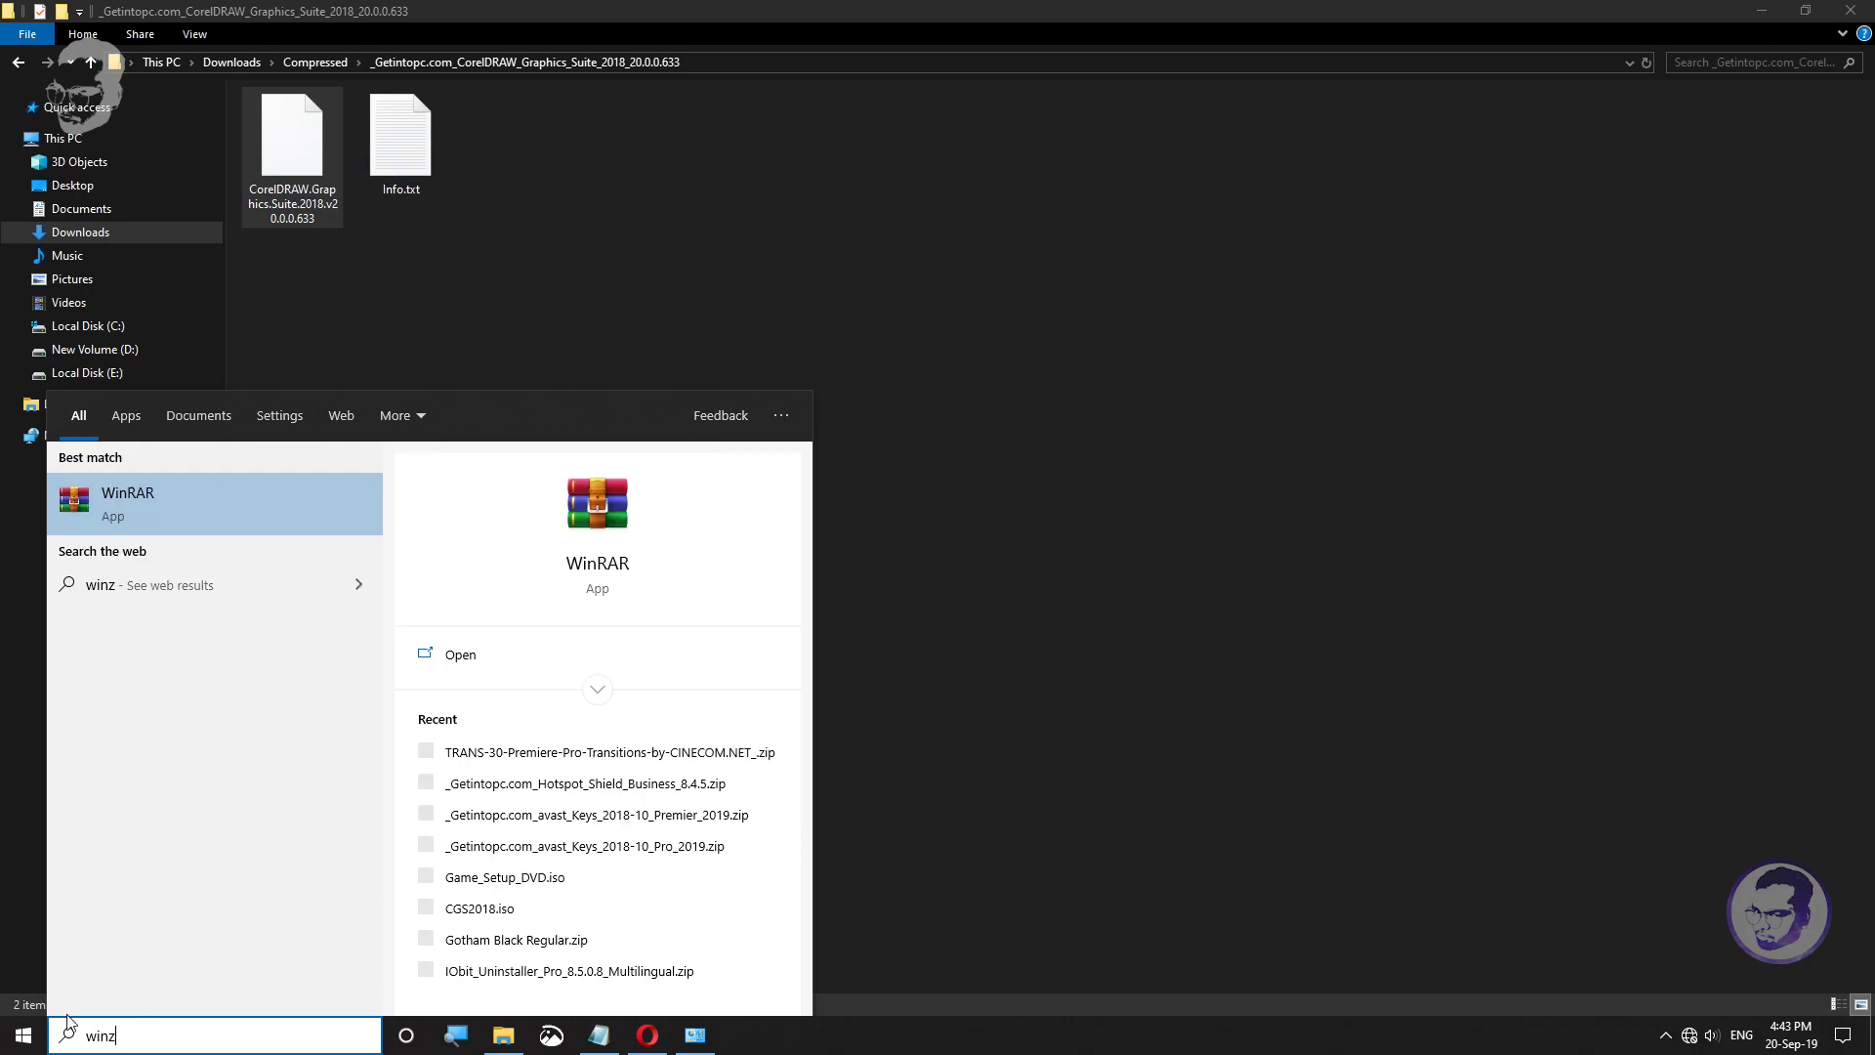
left_click(158, 514)
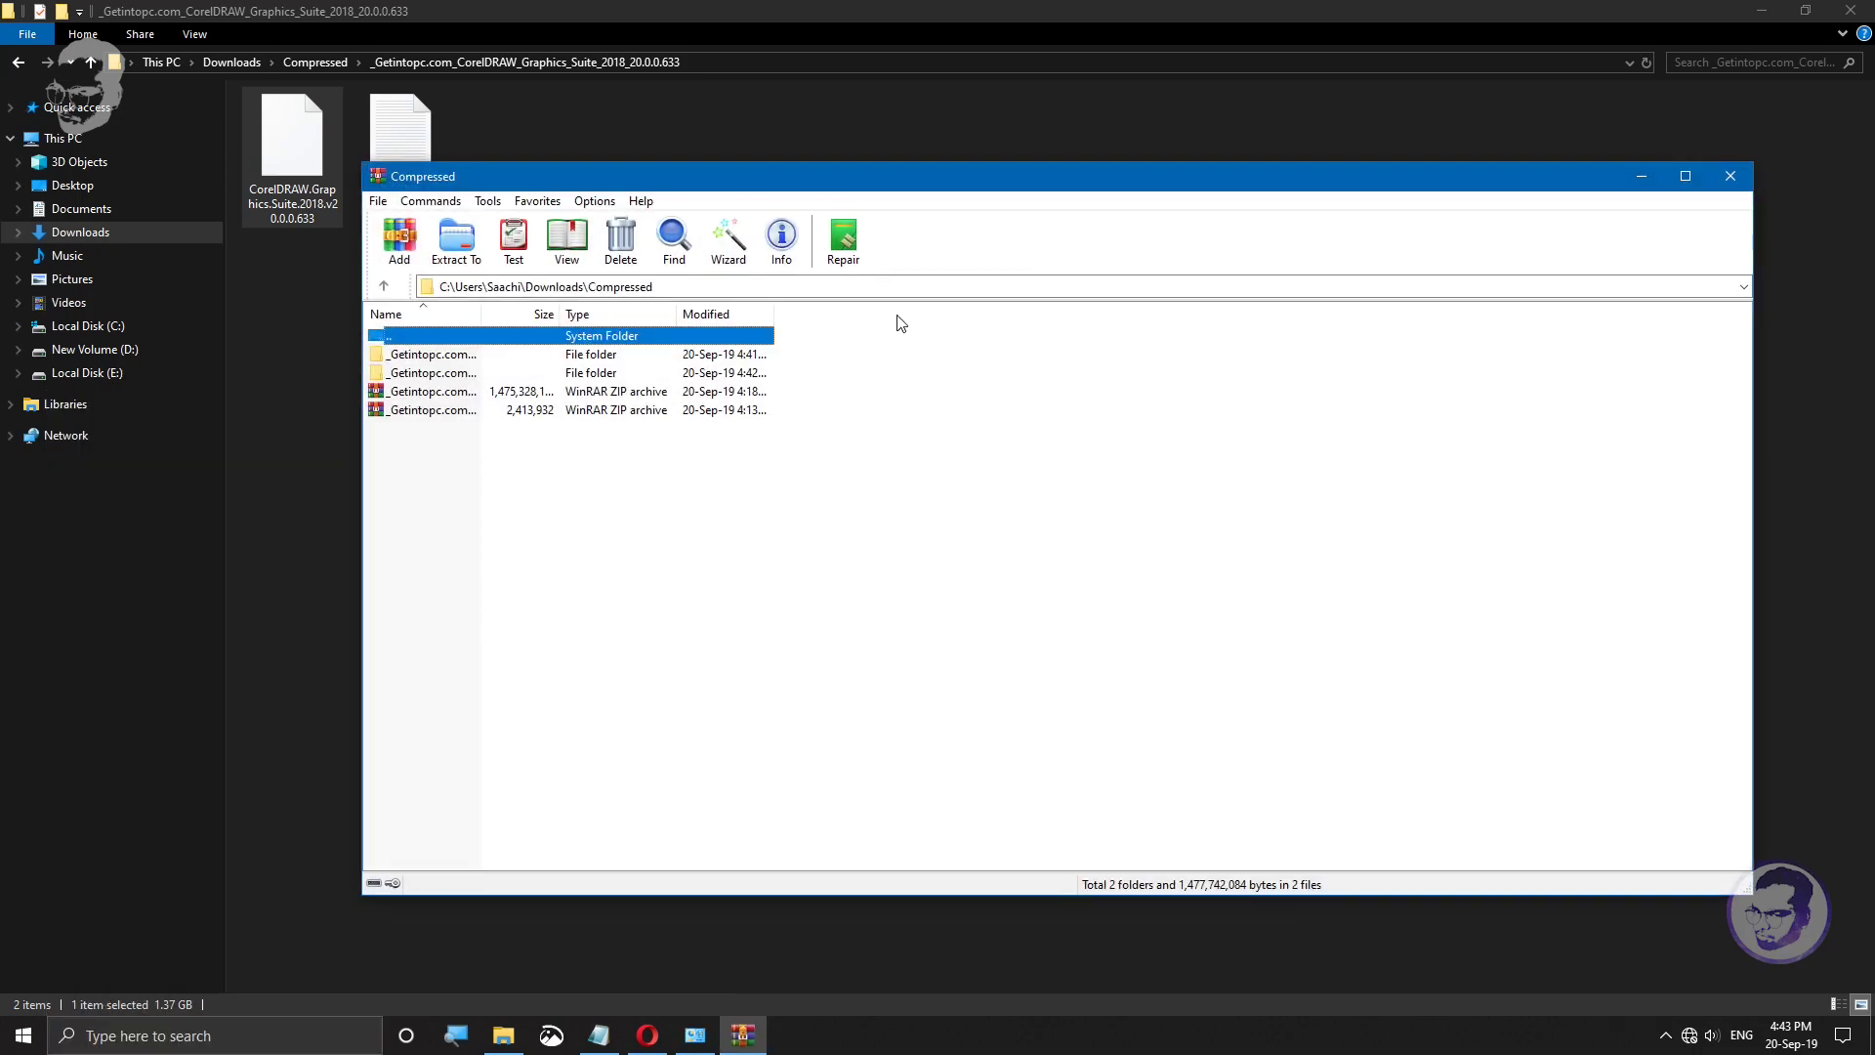
Step: In WinRAR, enter the extracted CorelDRAW 2018 folder and open the CorelDRAW.Graphics.Suite.2018.v20.0.0.633 file as an archive
left_click_drag(483, 188, 748, 117)
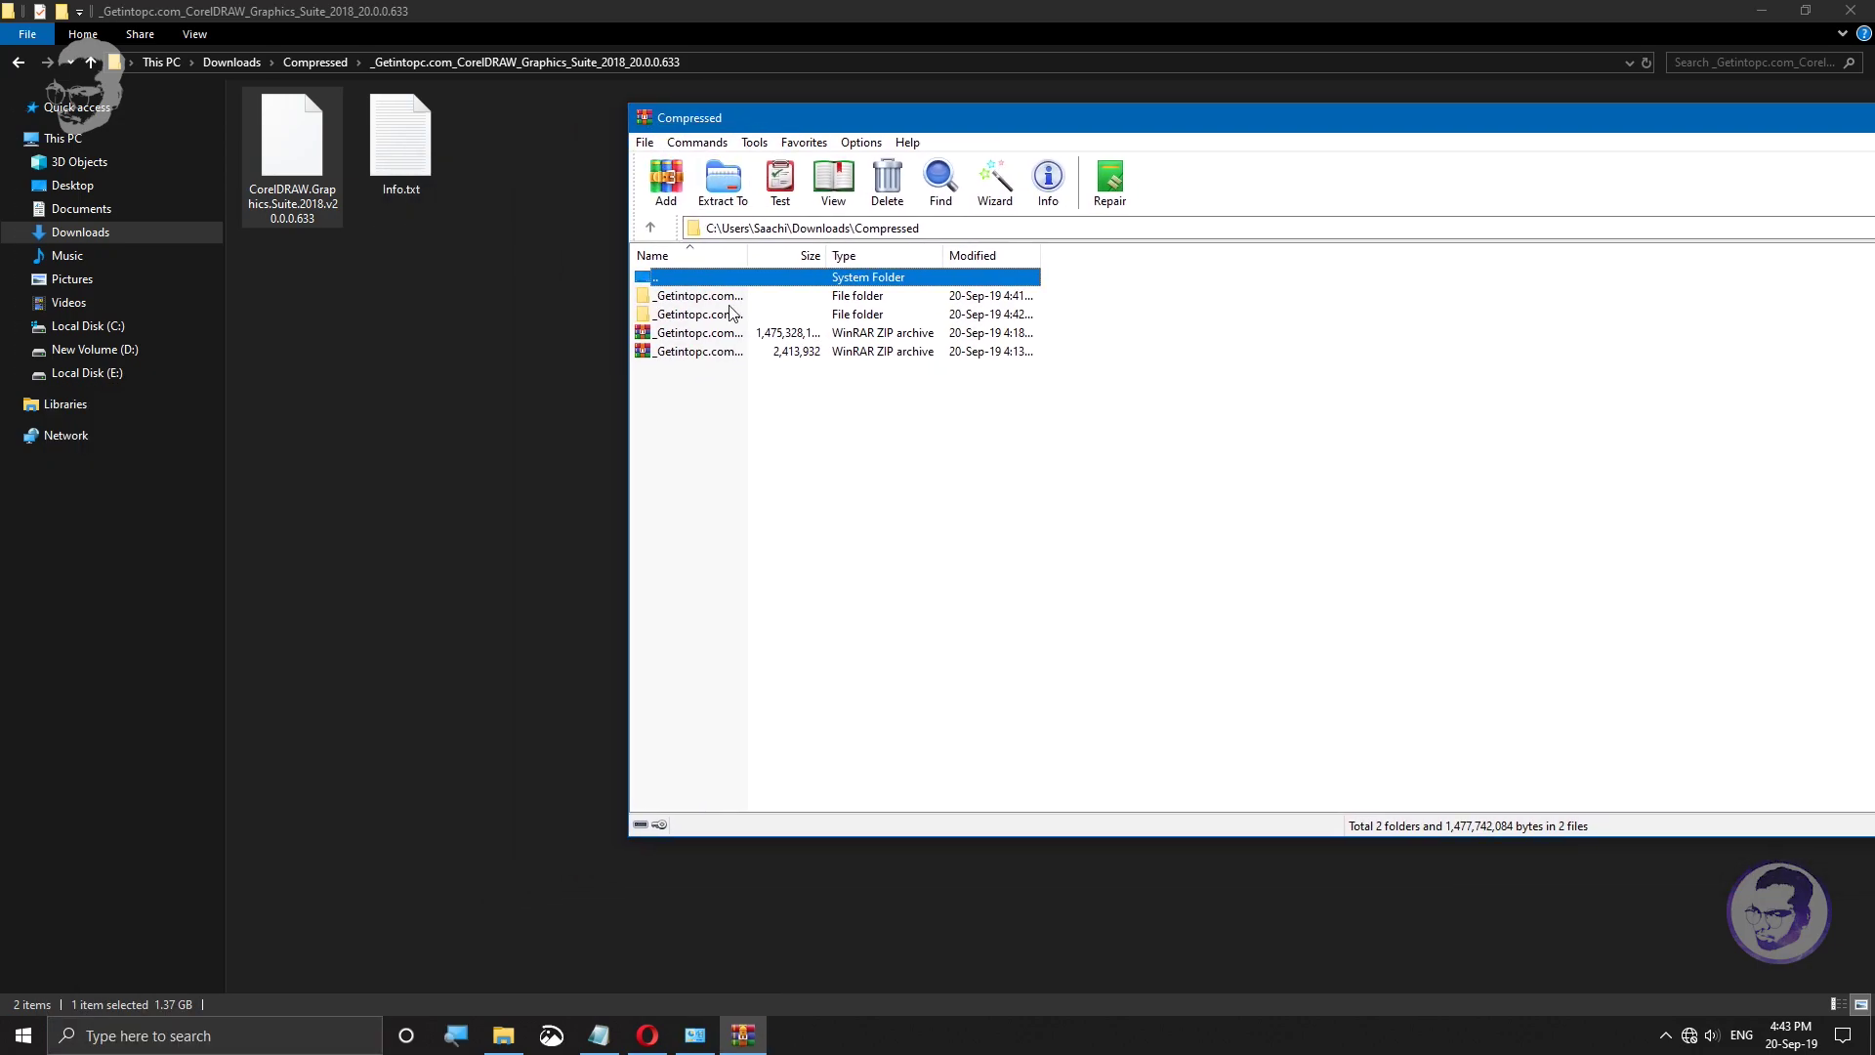
double_click(697, 296)
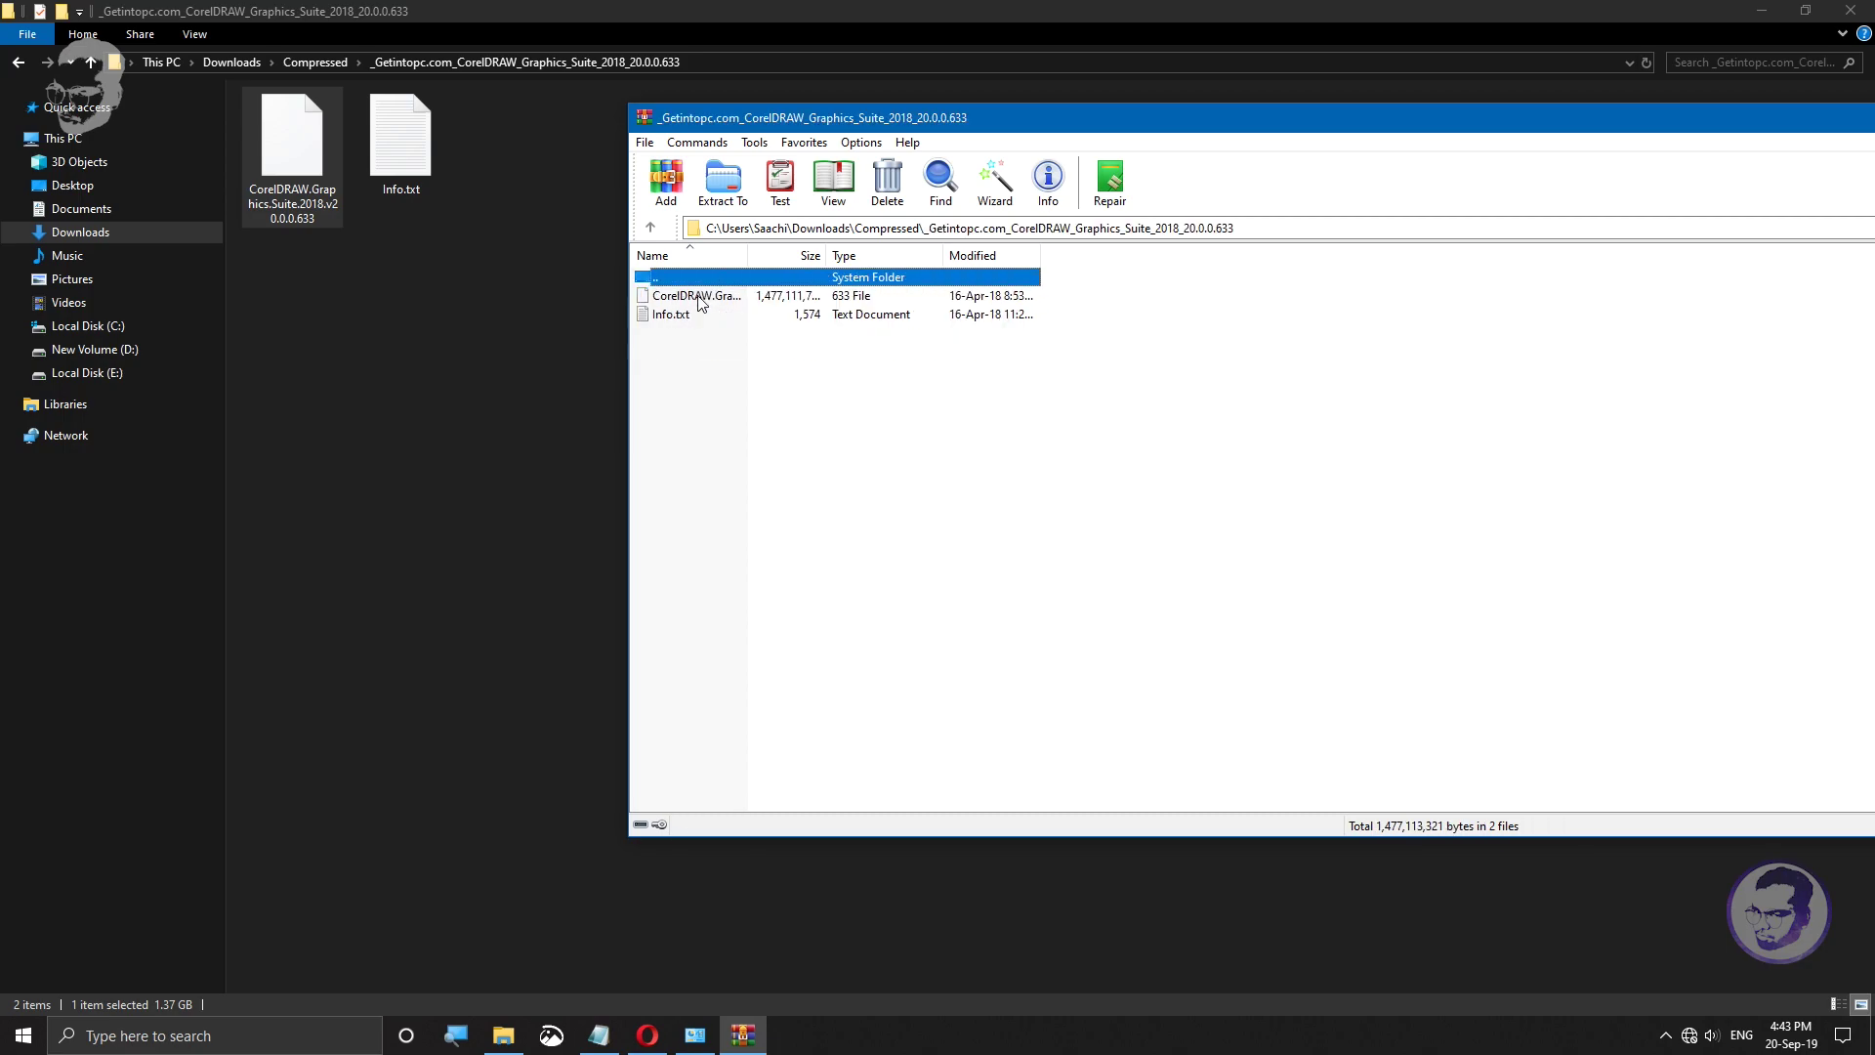
left_click(746, 390)
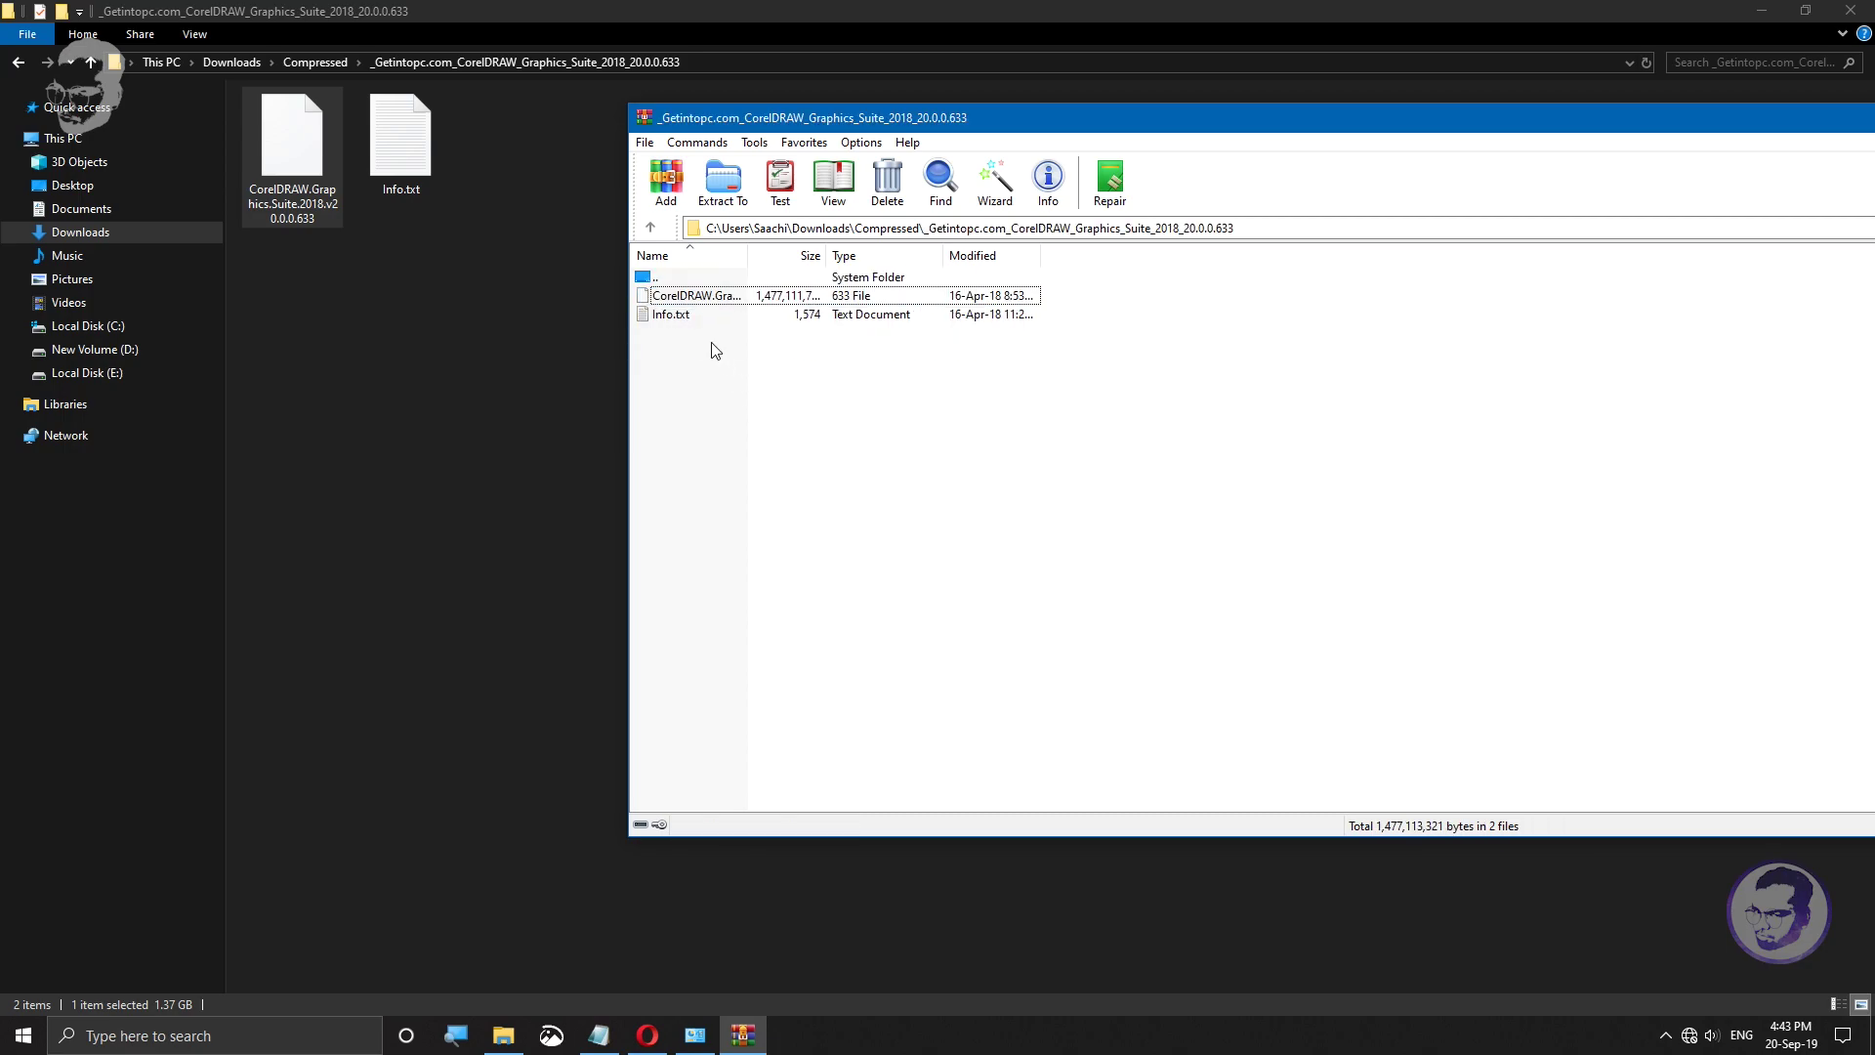
left_click(711, 299)
double_click(710, 297)
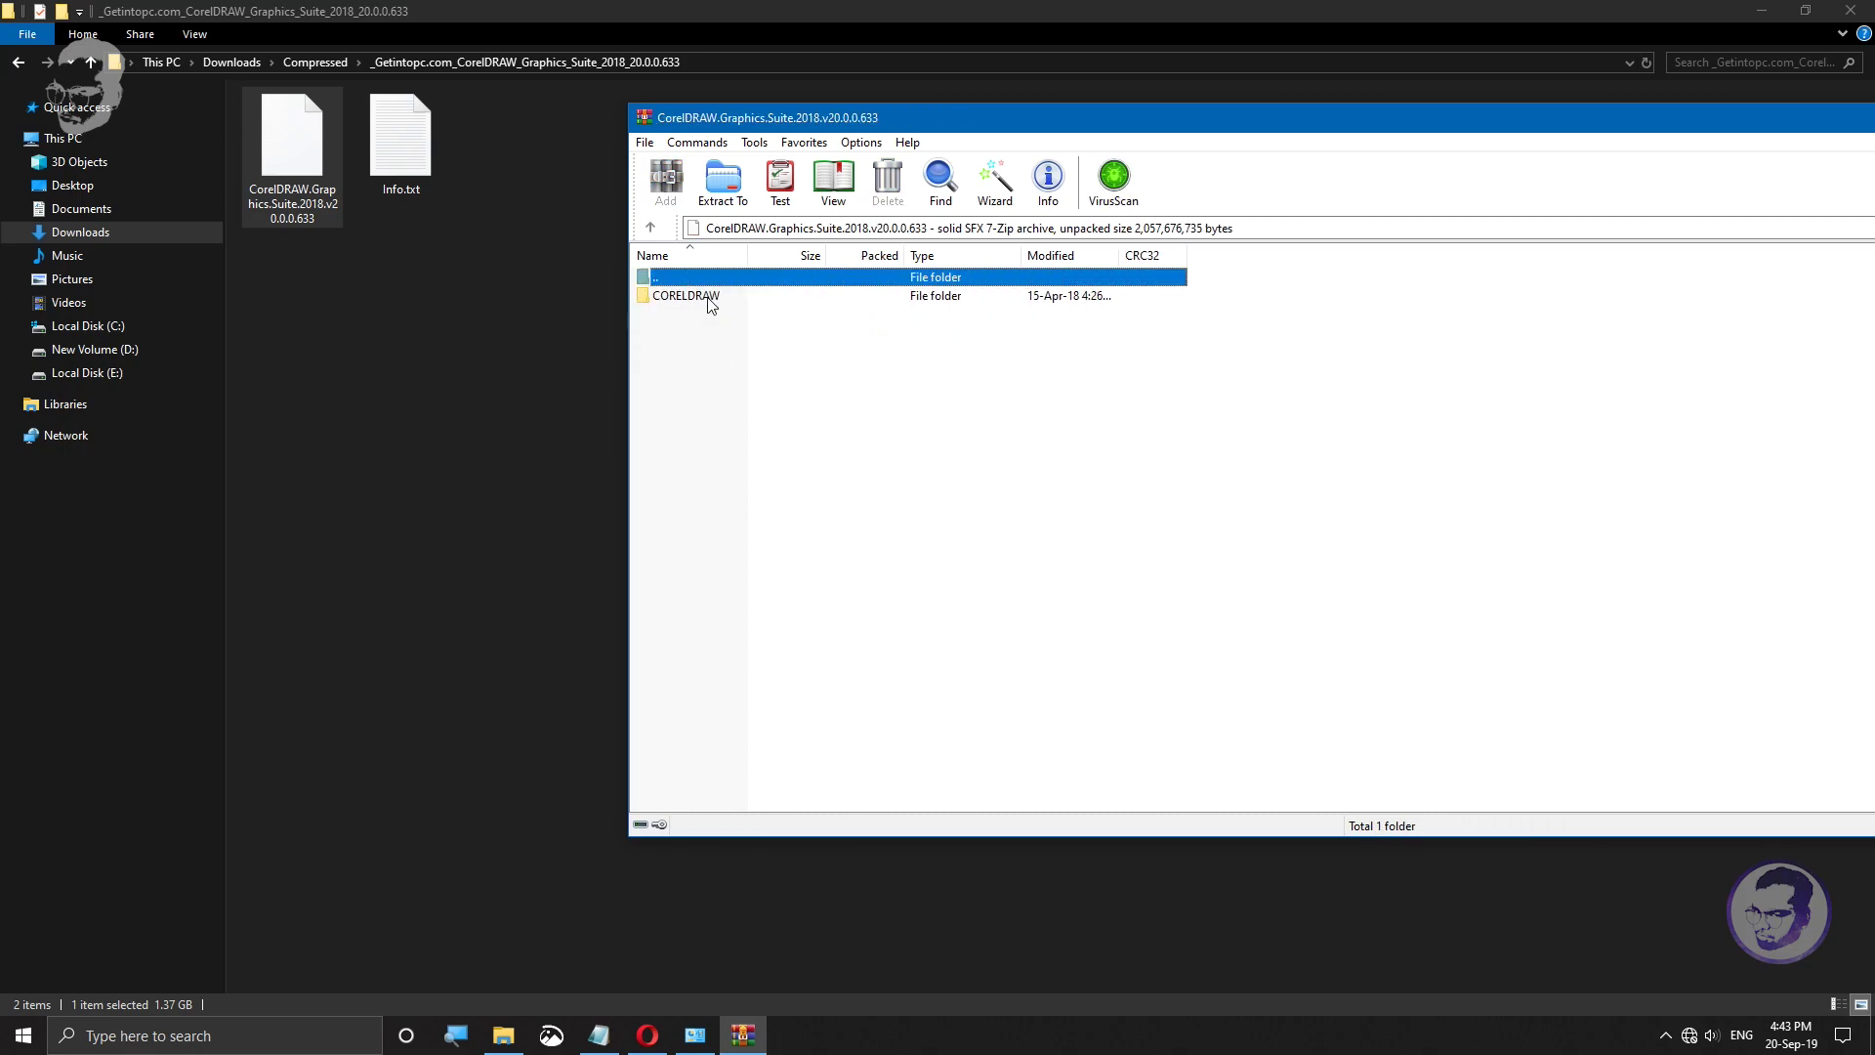
Step: Extract the CORELDRAW folder from the archive into the open File Explorer folder, close WinRAR and refresh the folder
left_click_drag(694, 298, 667, 304)
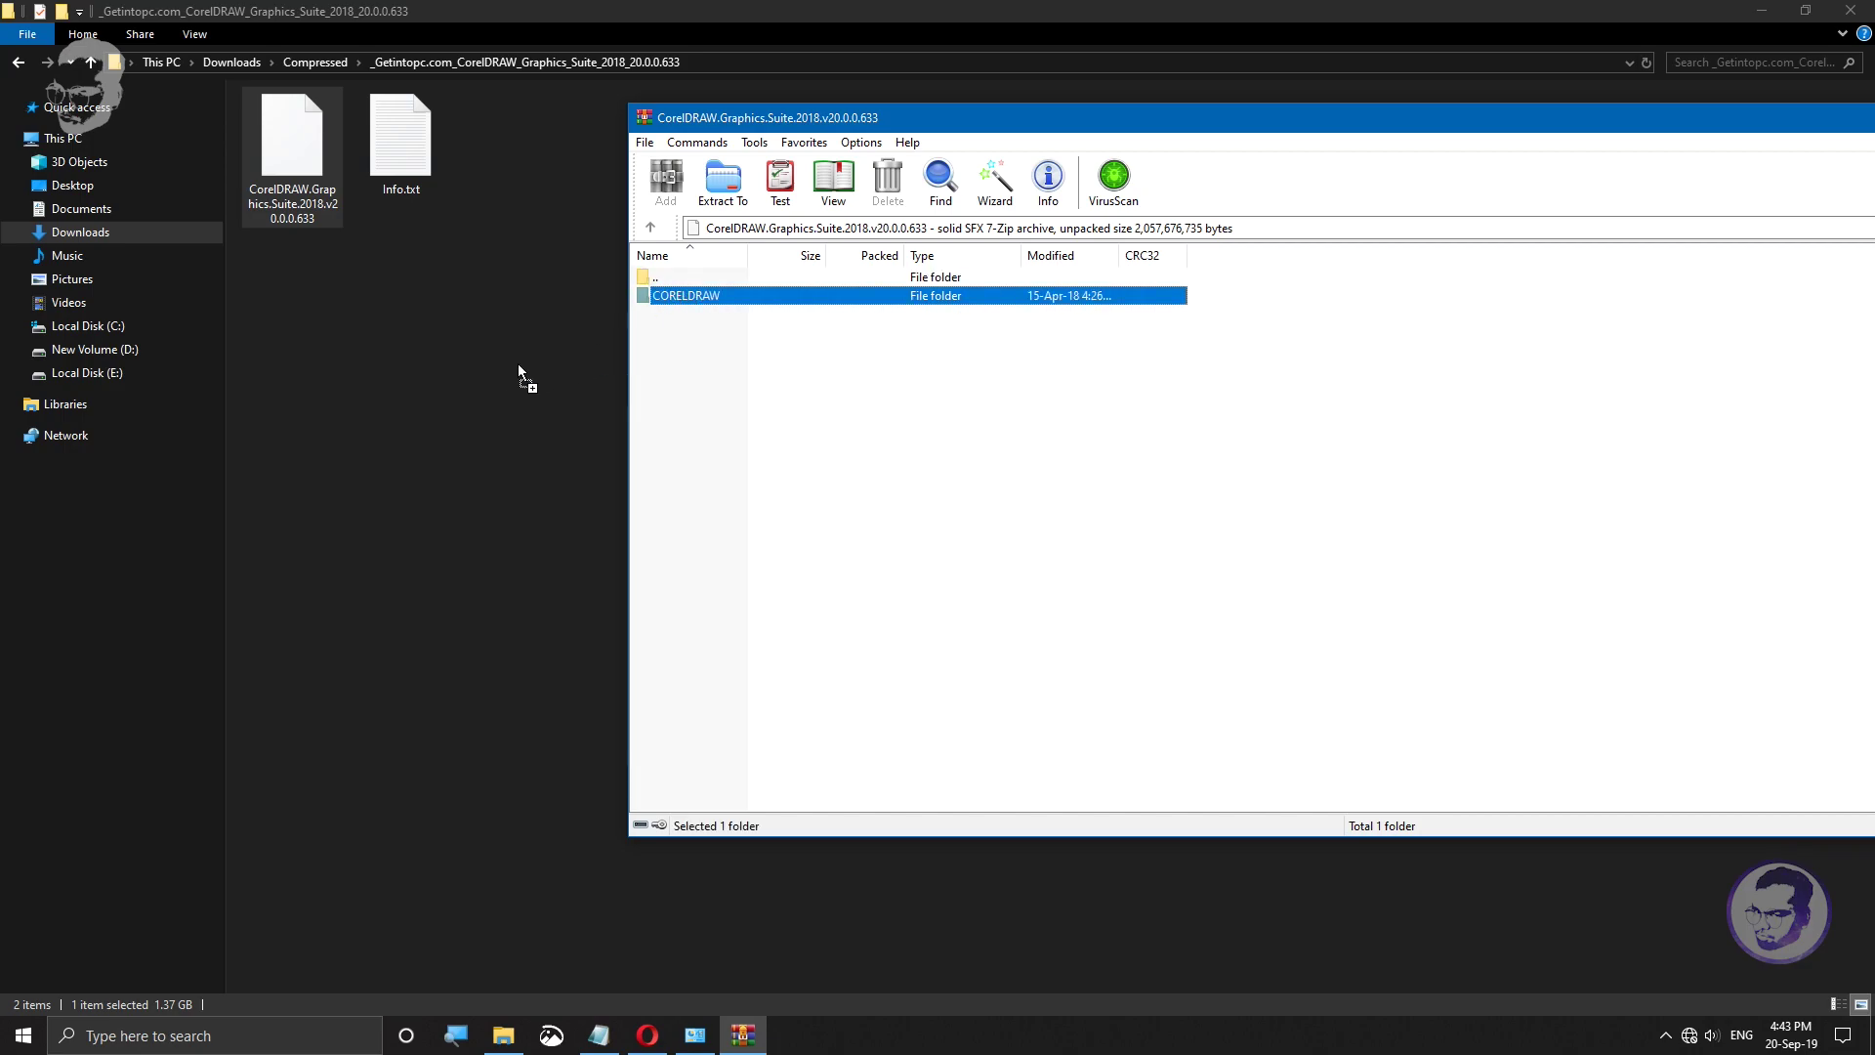
left_click_drag(522, 363, 454, 373)
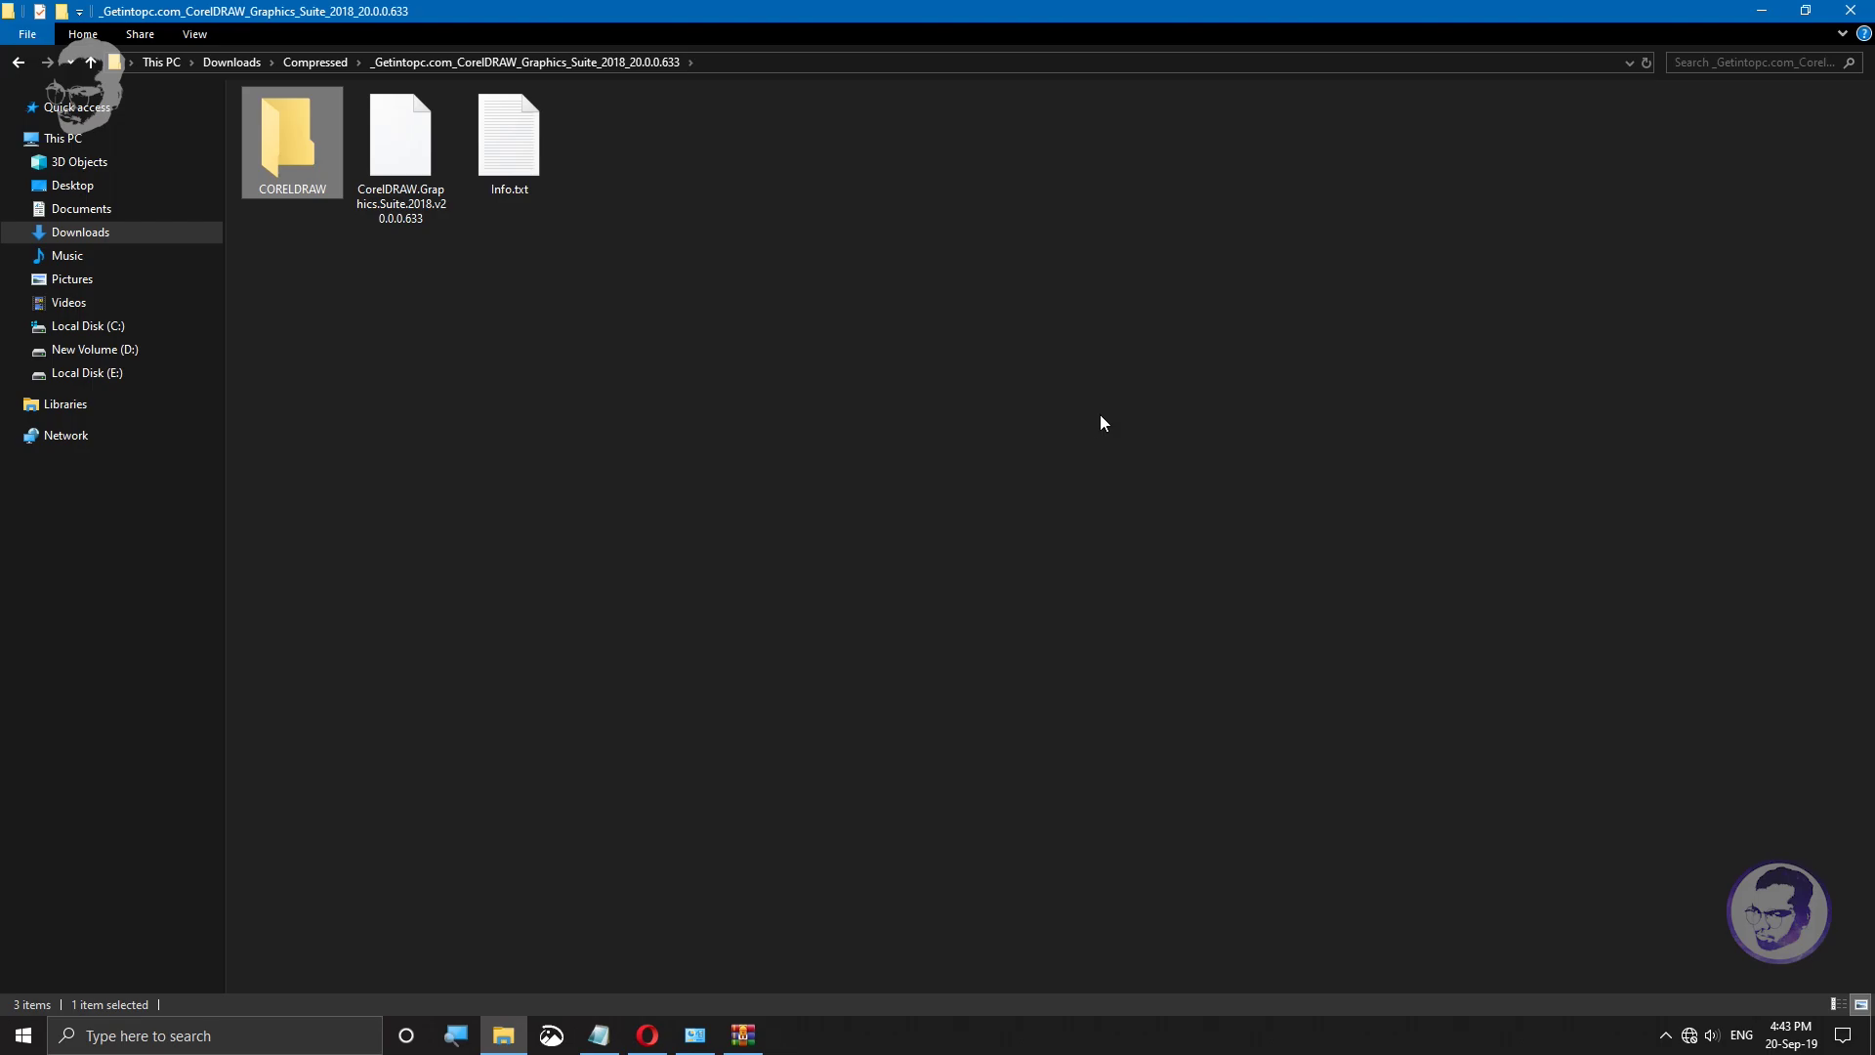
left_click(742, 1034)
left_click_drag(1710, 125, 1309, 239)
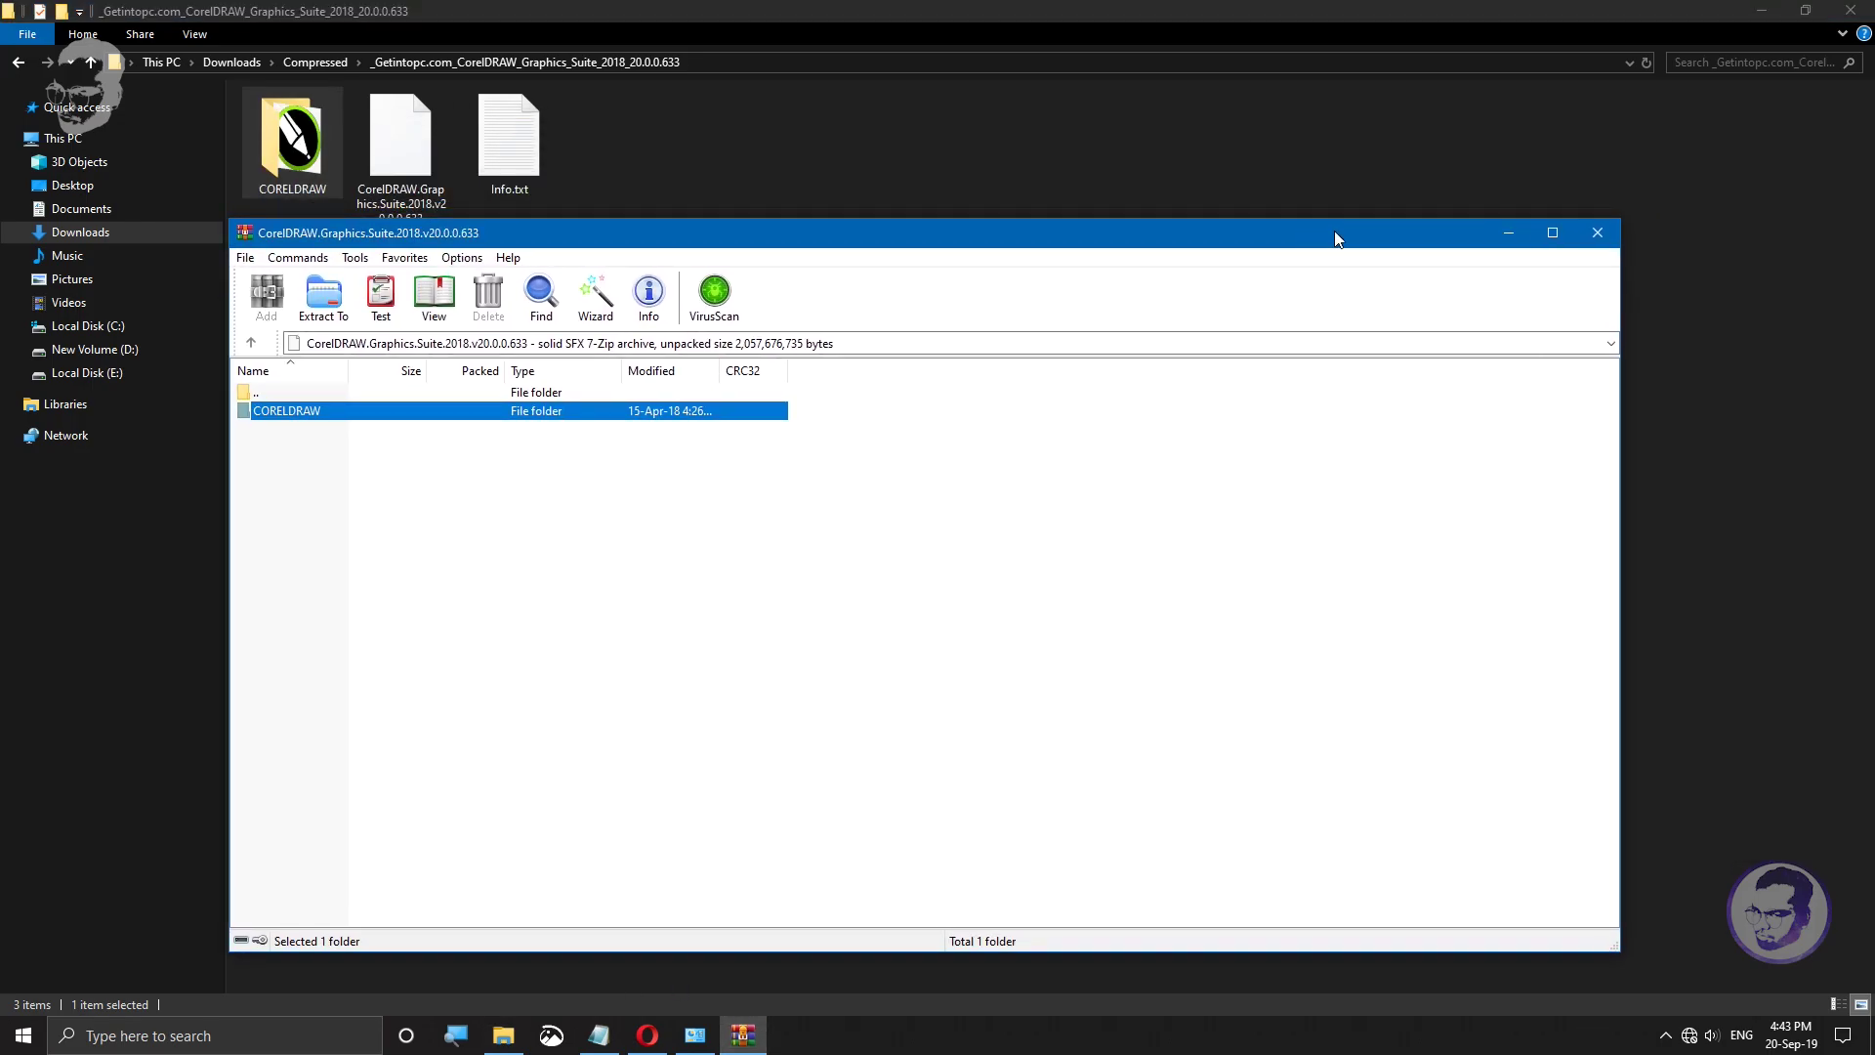
left_click(1597, 232)
right_click(757, 252)
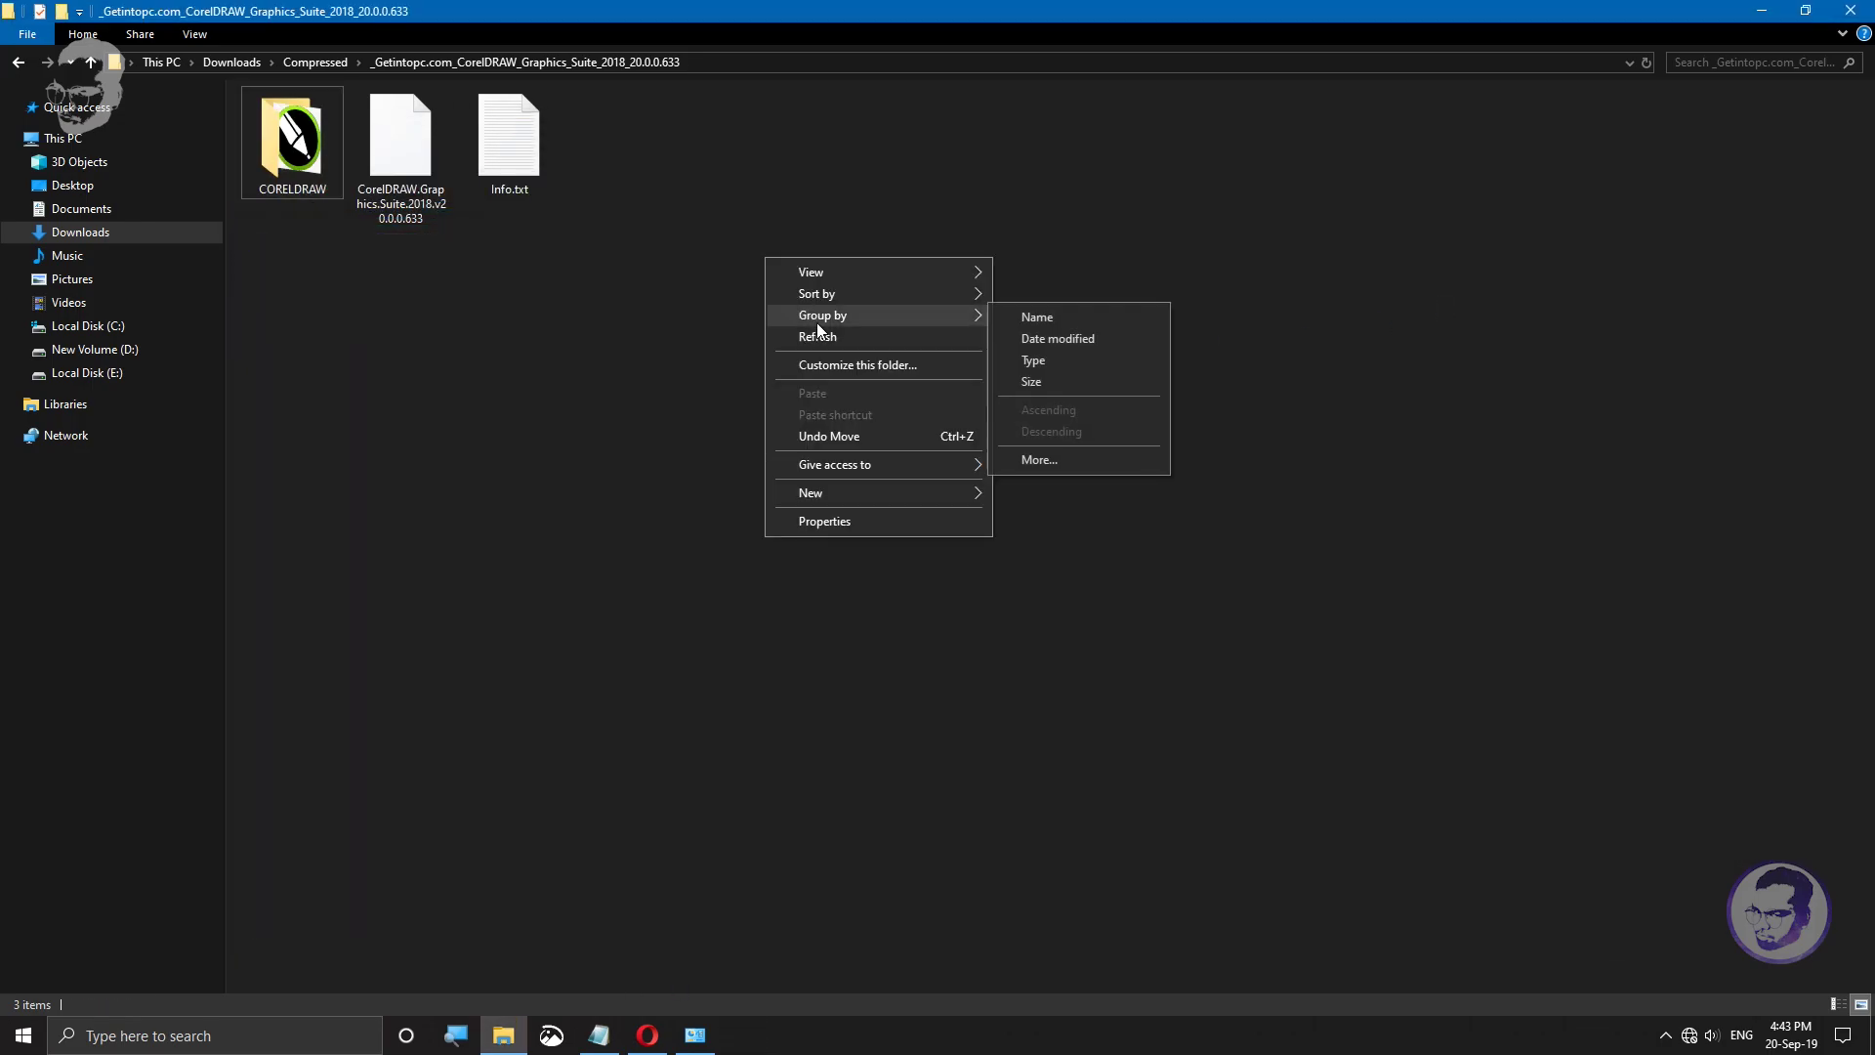
left_click(820, 336)
Step: Launch SETUP.exe from the extracted CORELDRAW folder, allow it to make changes, and choose the 64-bit version
double_click(292, 141)
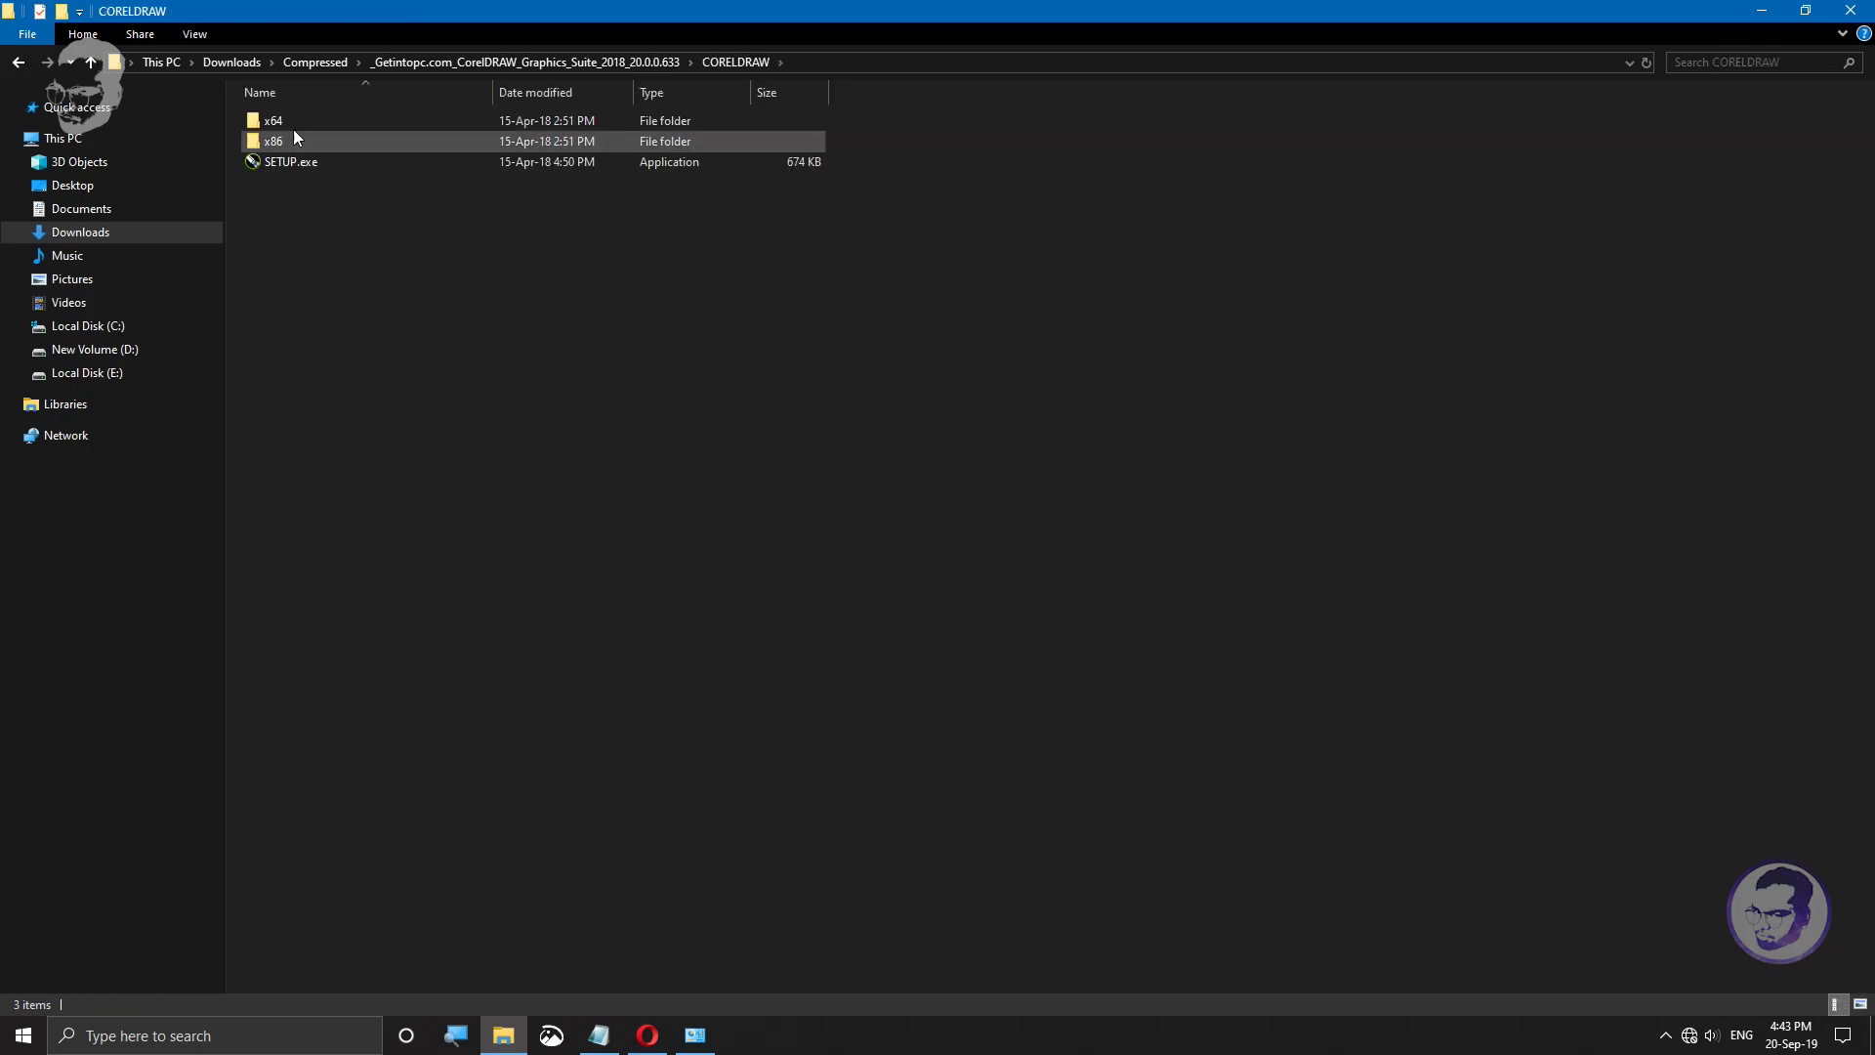
right_click(300, 166)
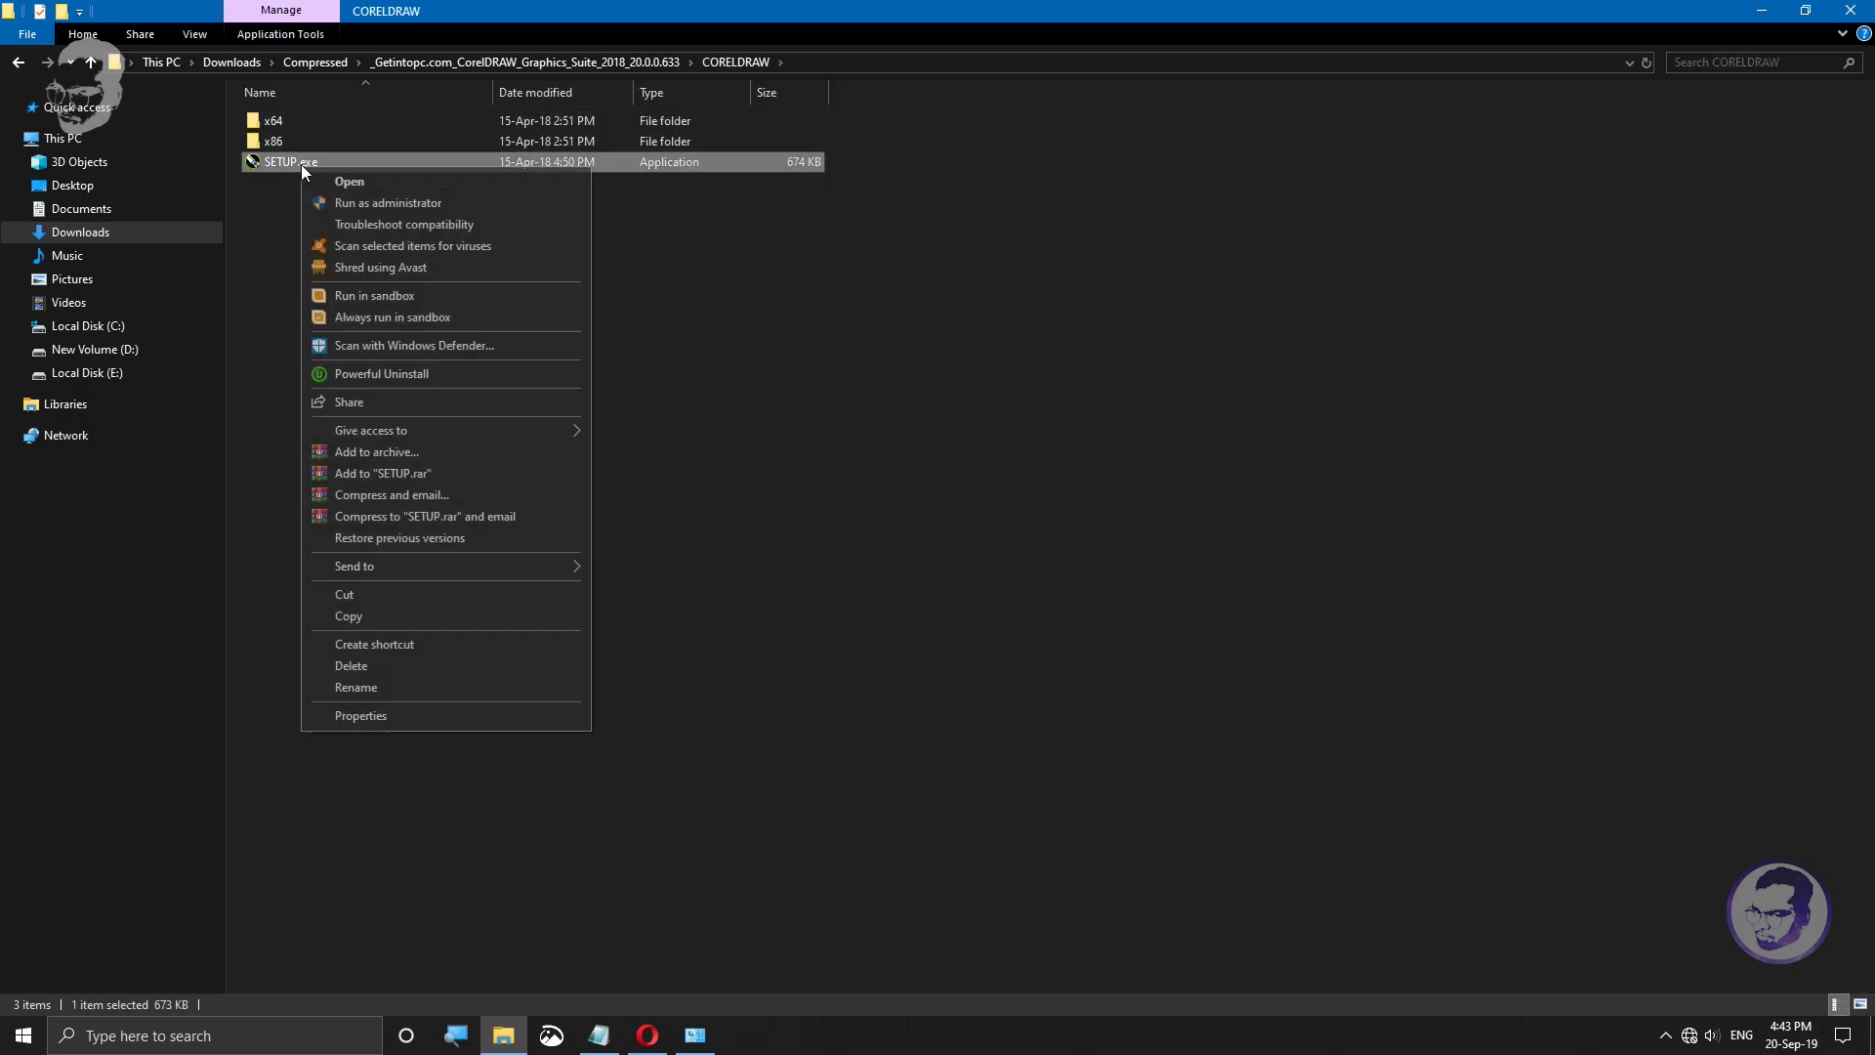
left_click(327, 176)
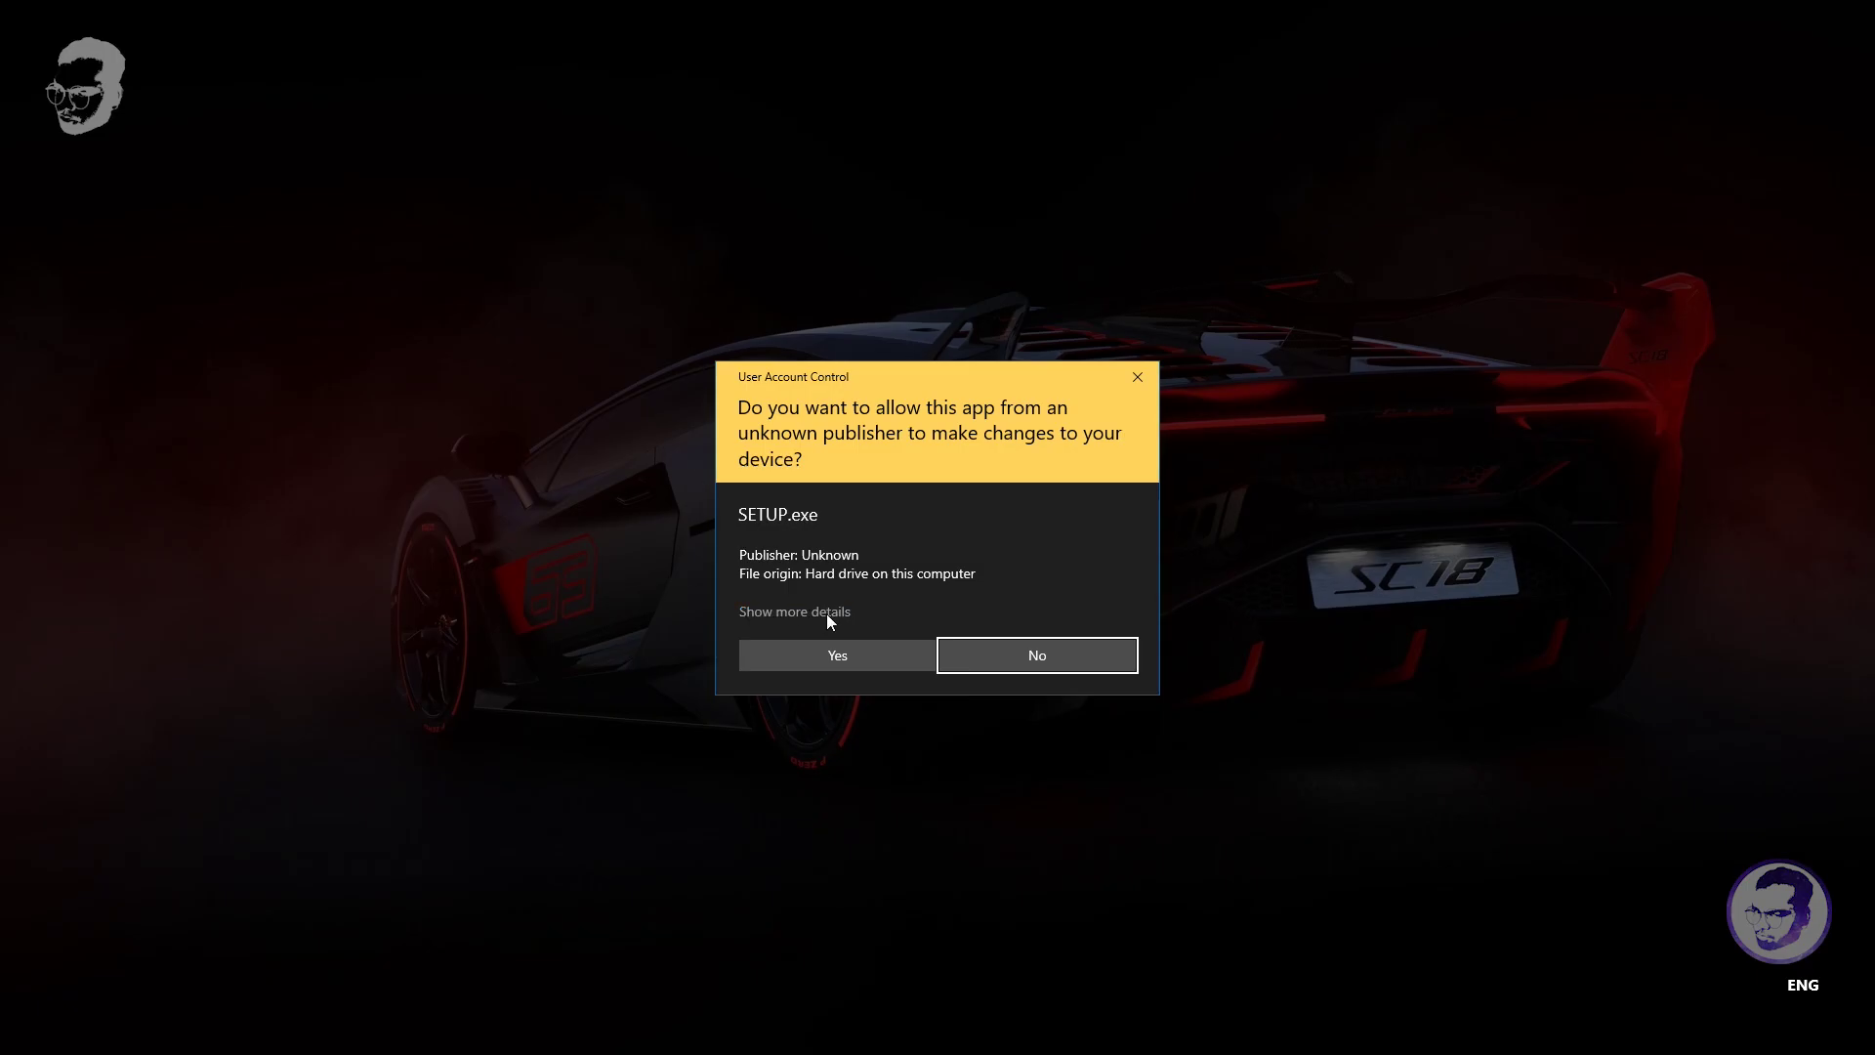
left_click(791, 658)
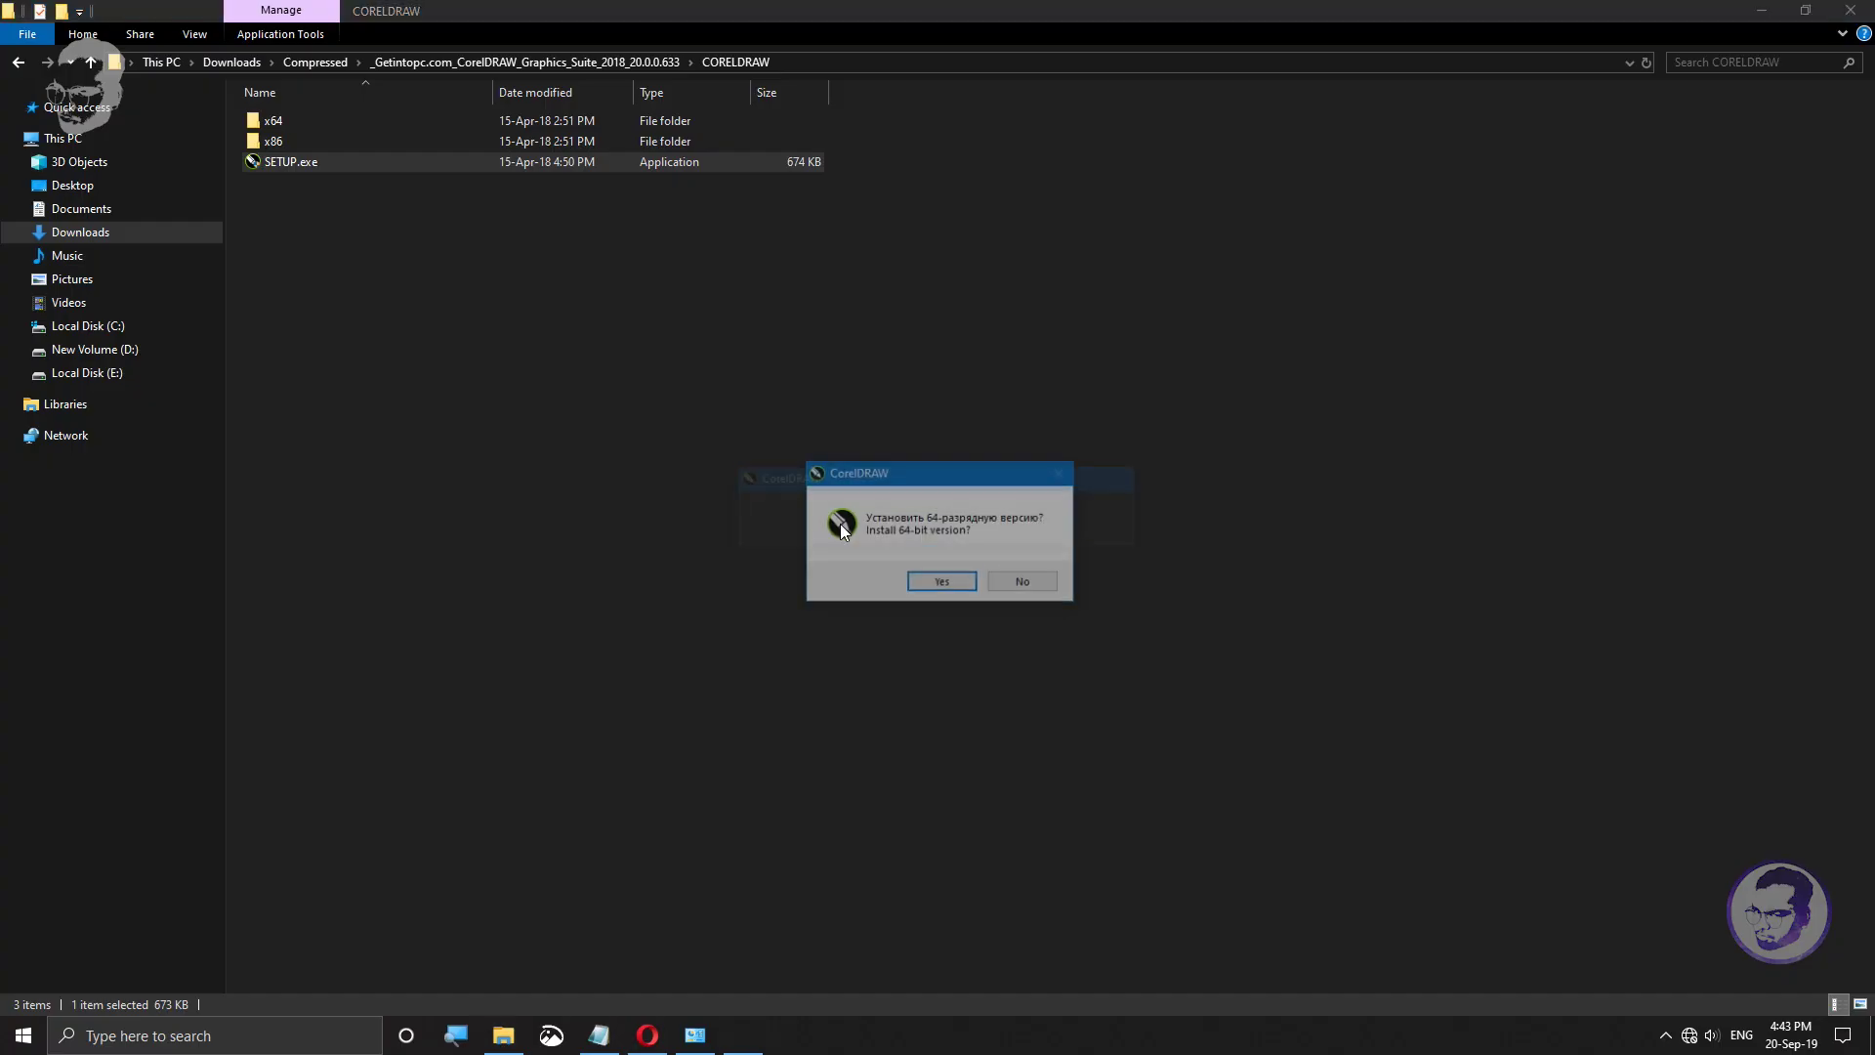
left_click(942, 583)
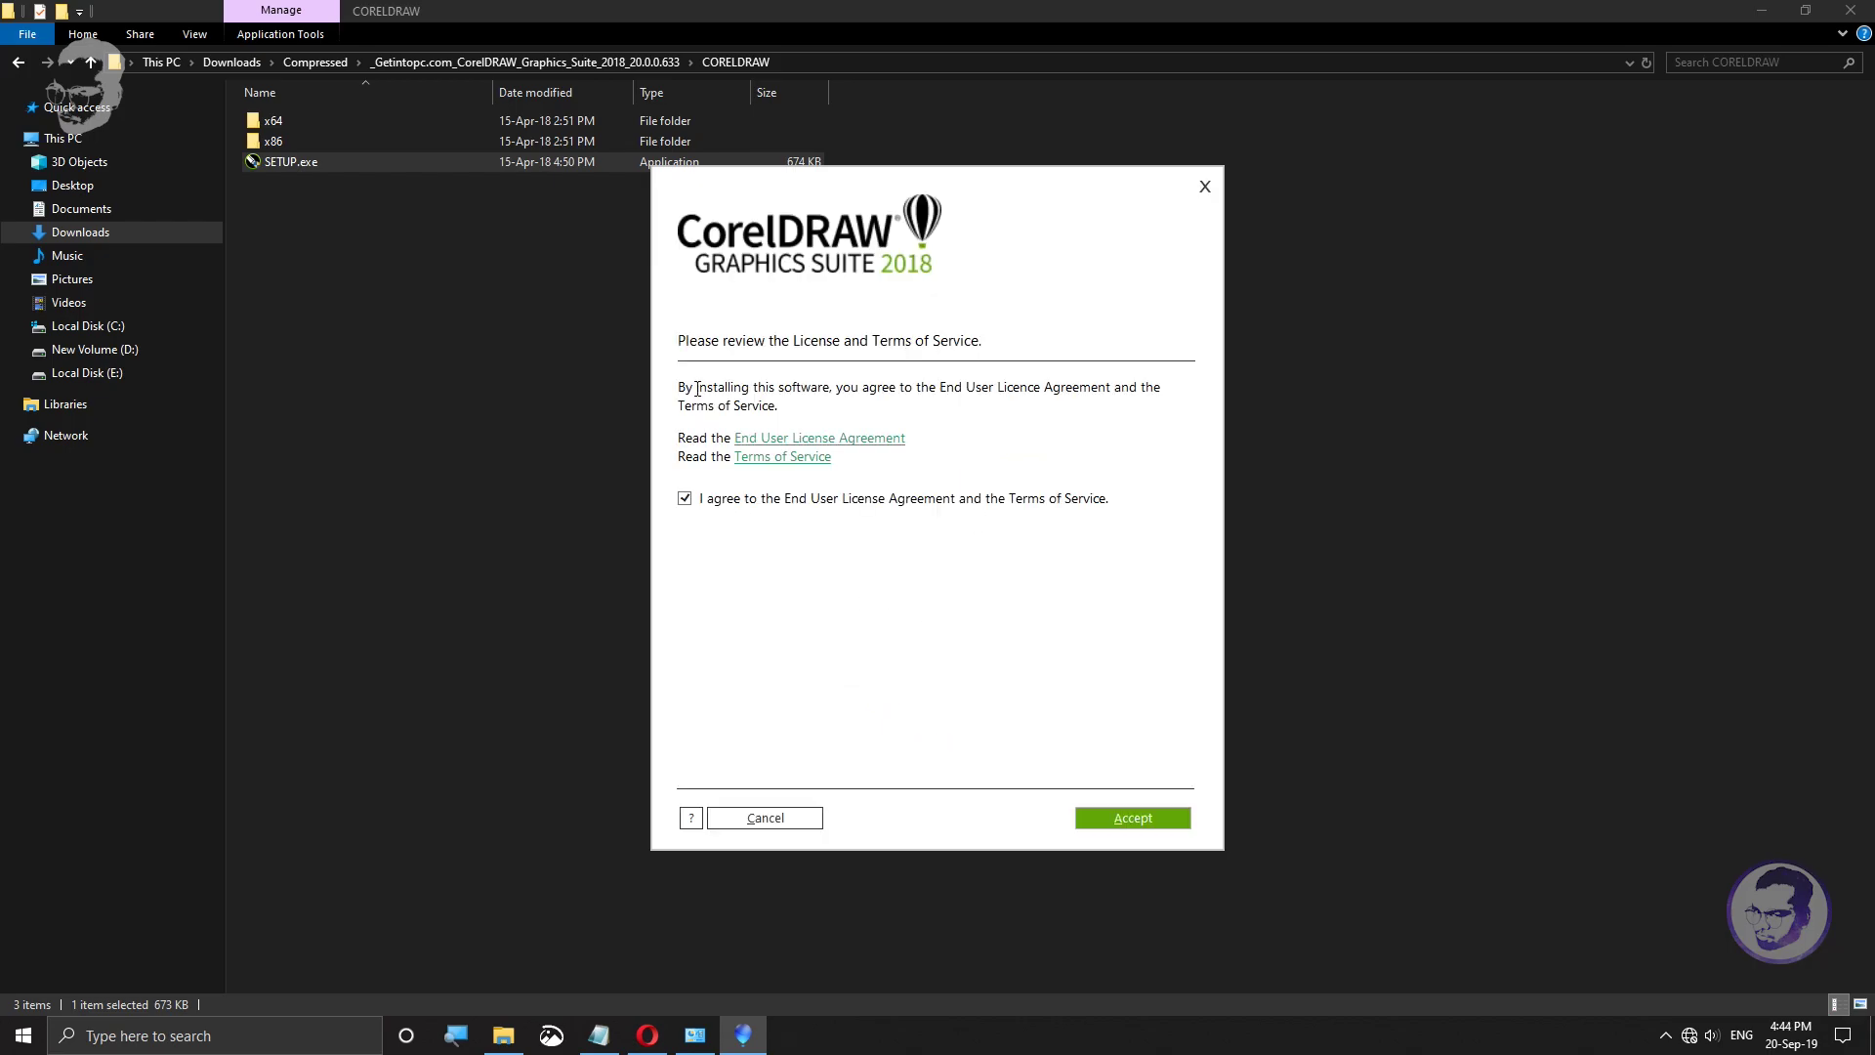
Step: Accept the license terms, replace the full name in the registration form, and continue to the installation options
left_click(1111, 826)
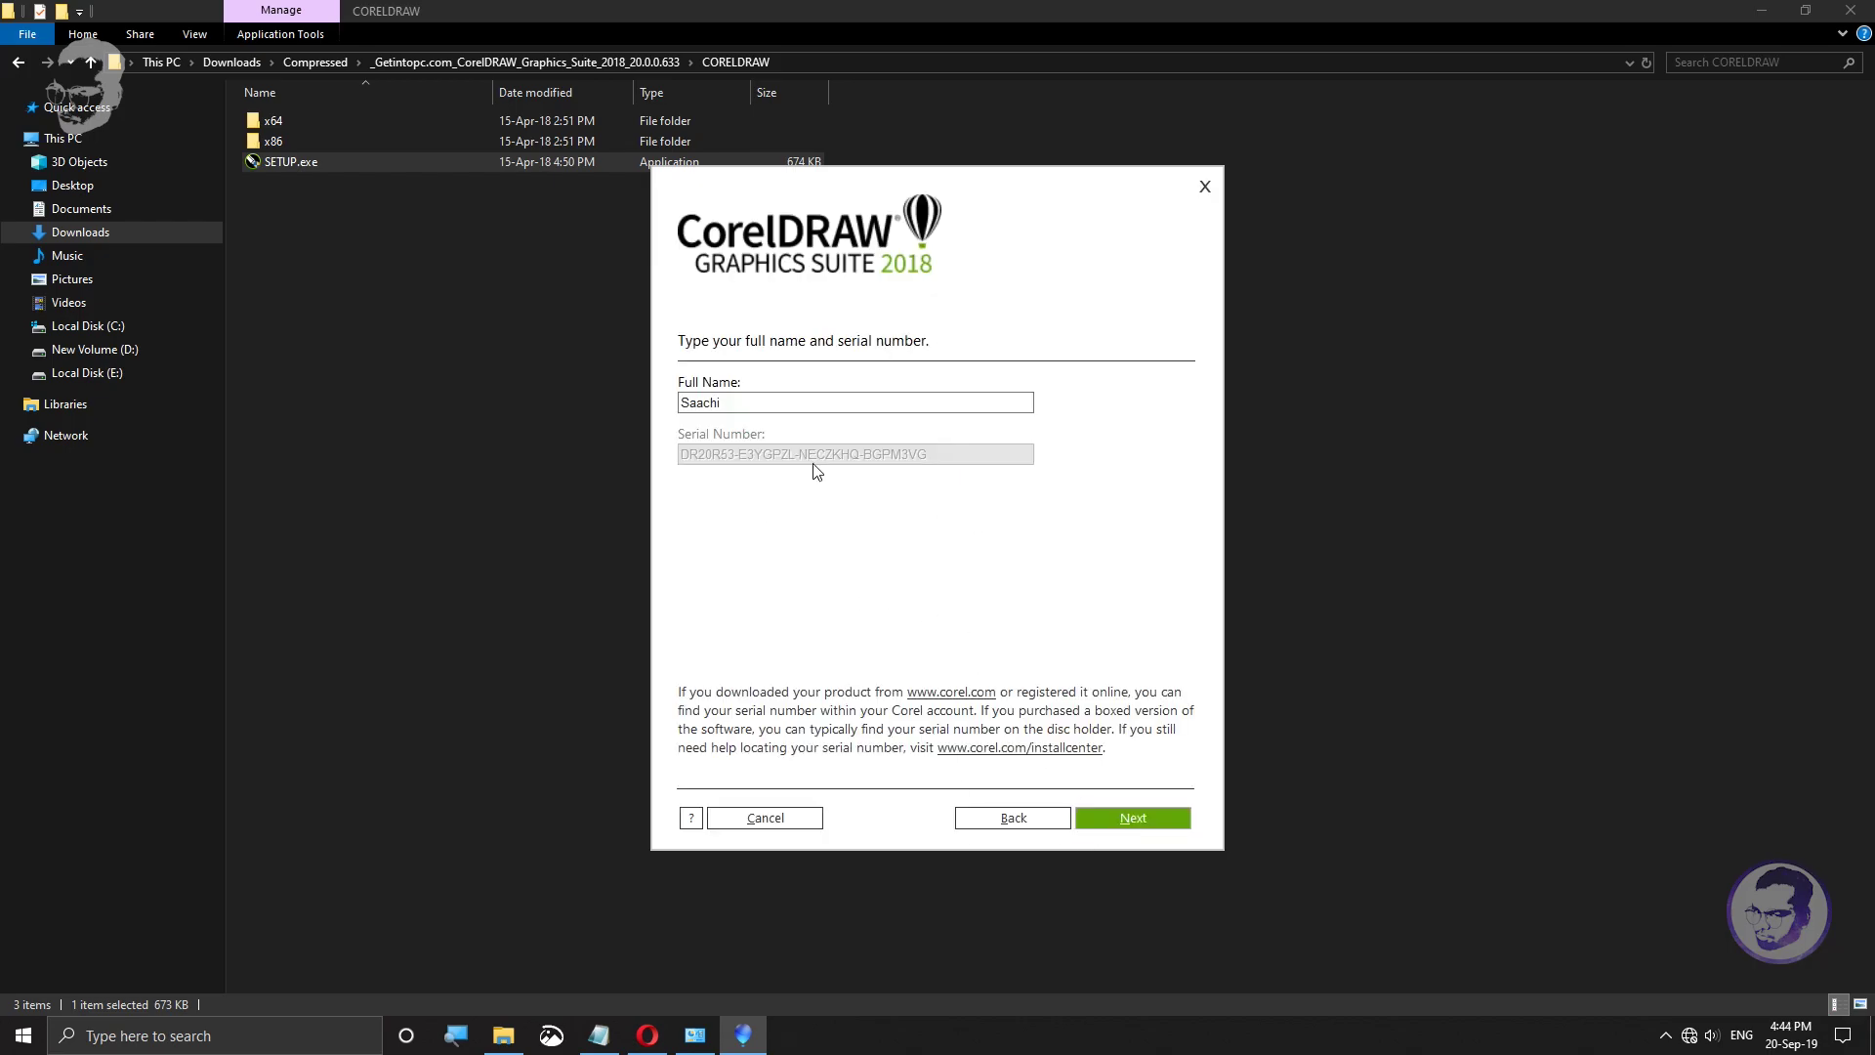
left_click_drag(724, 403, 633, 397)
key("BackSpace")
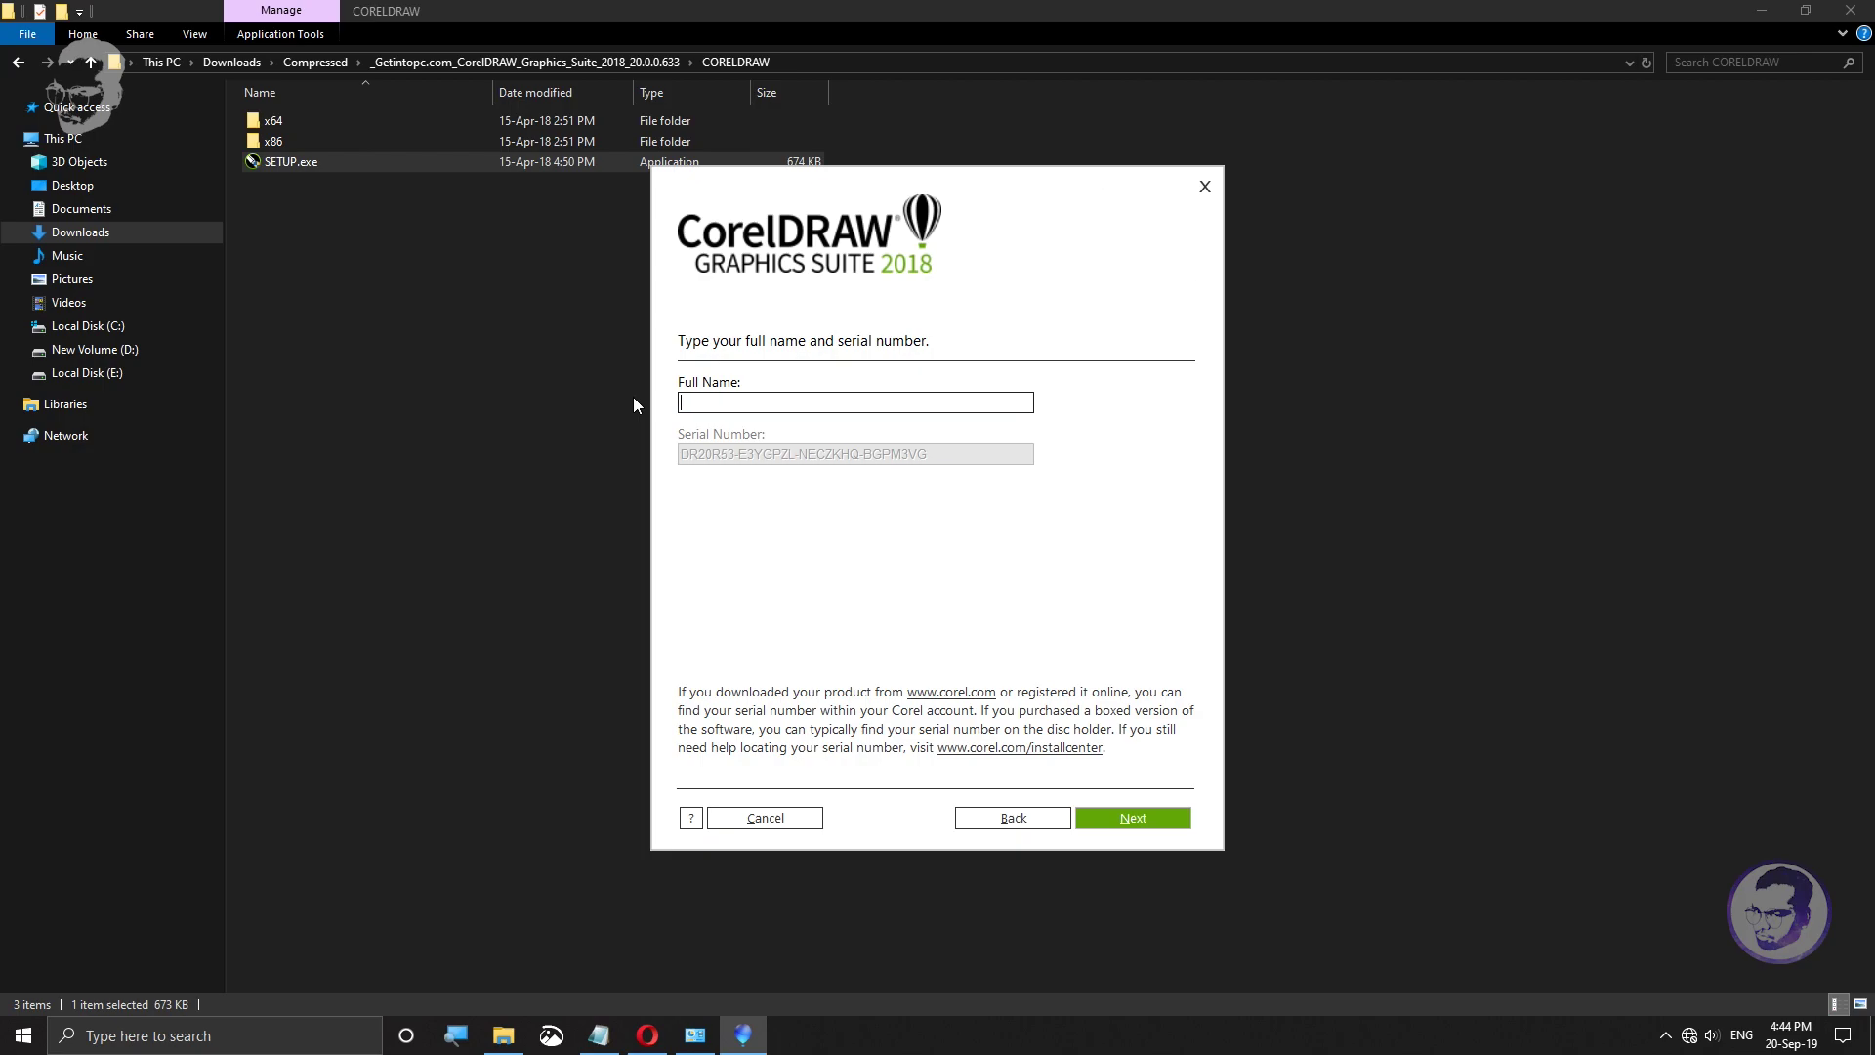
type("JUGADUU")
left_click_drag(701, 472, 928, 473)
left_click(1004, 523)
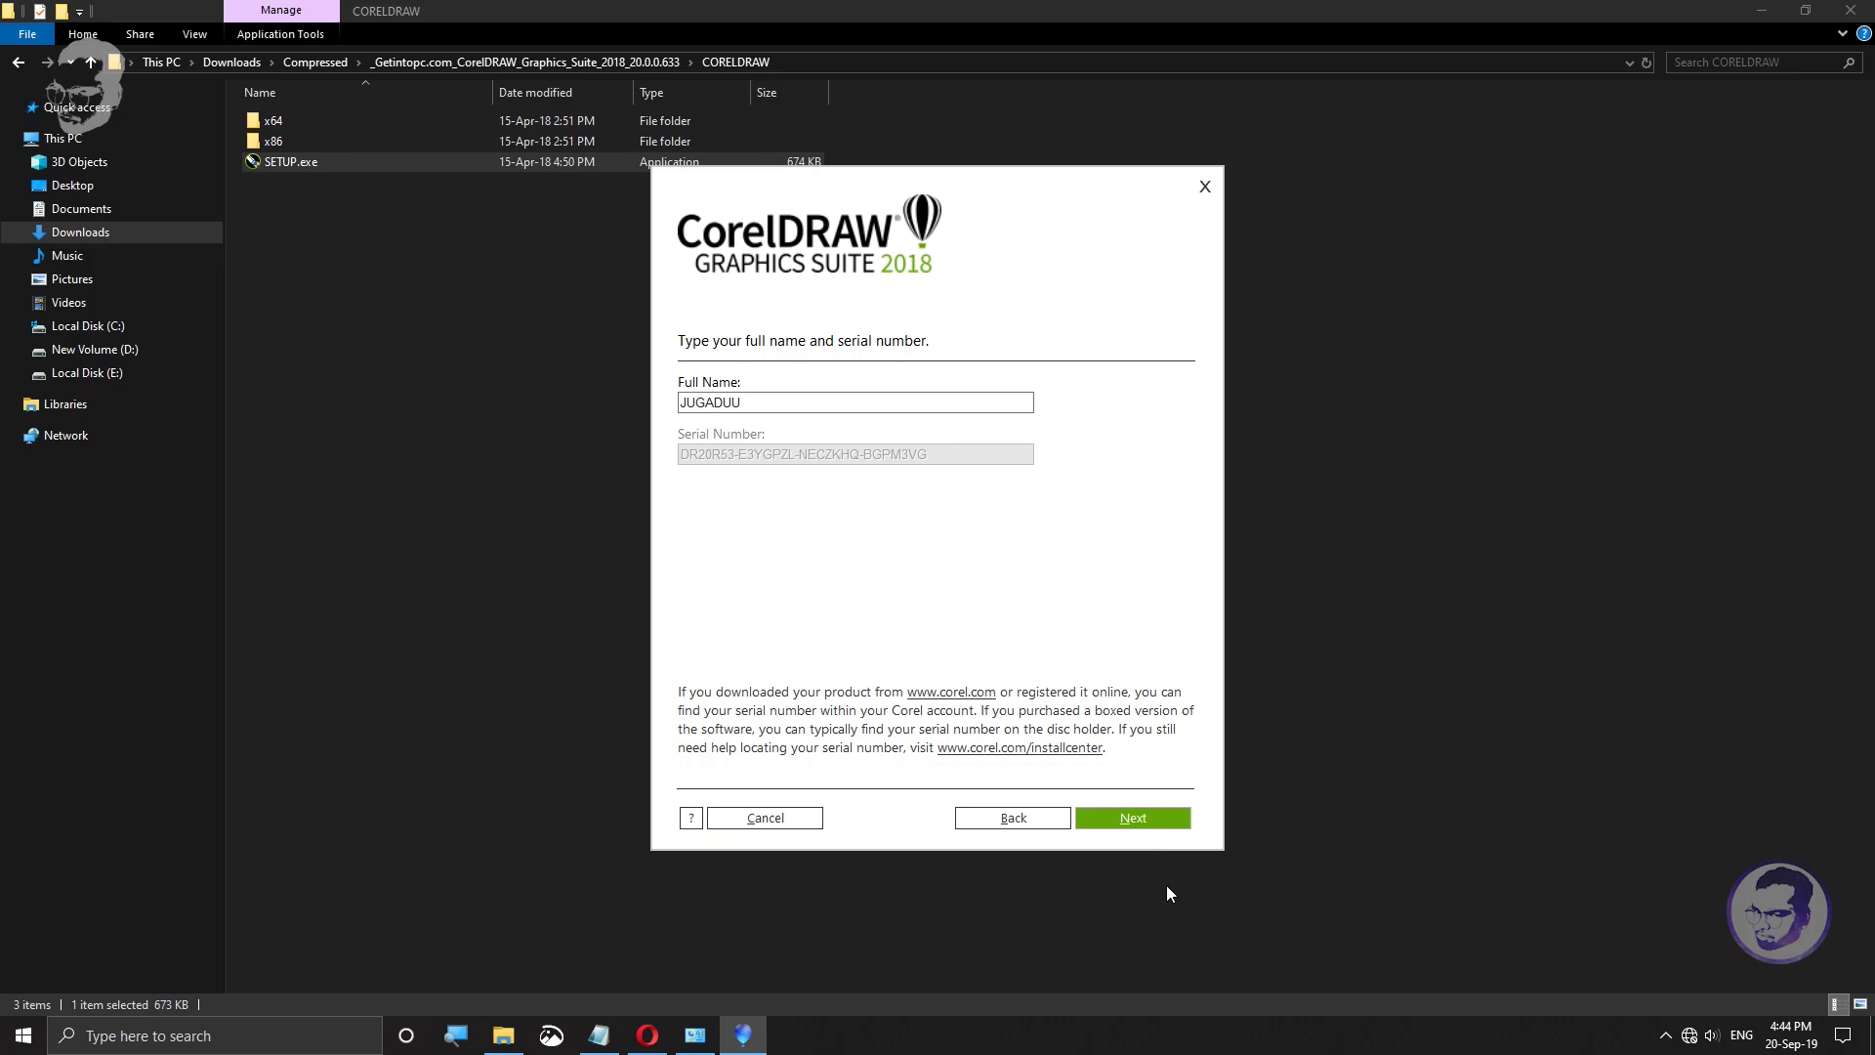
left_click(1144, 820)
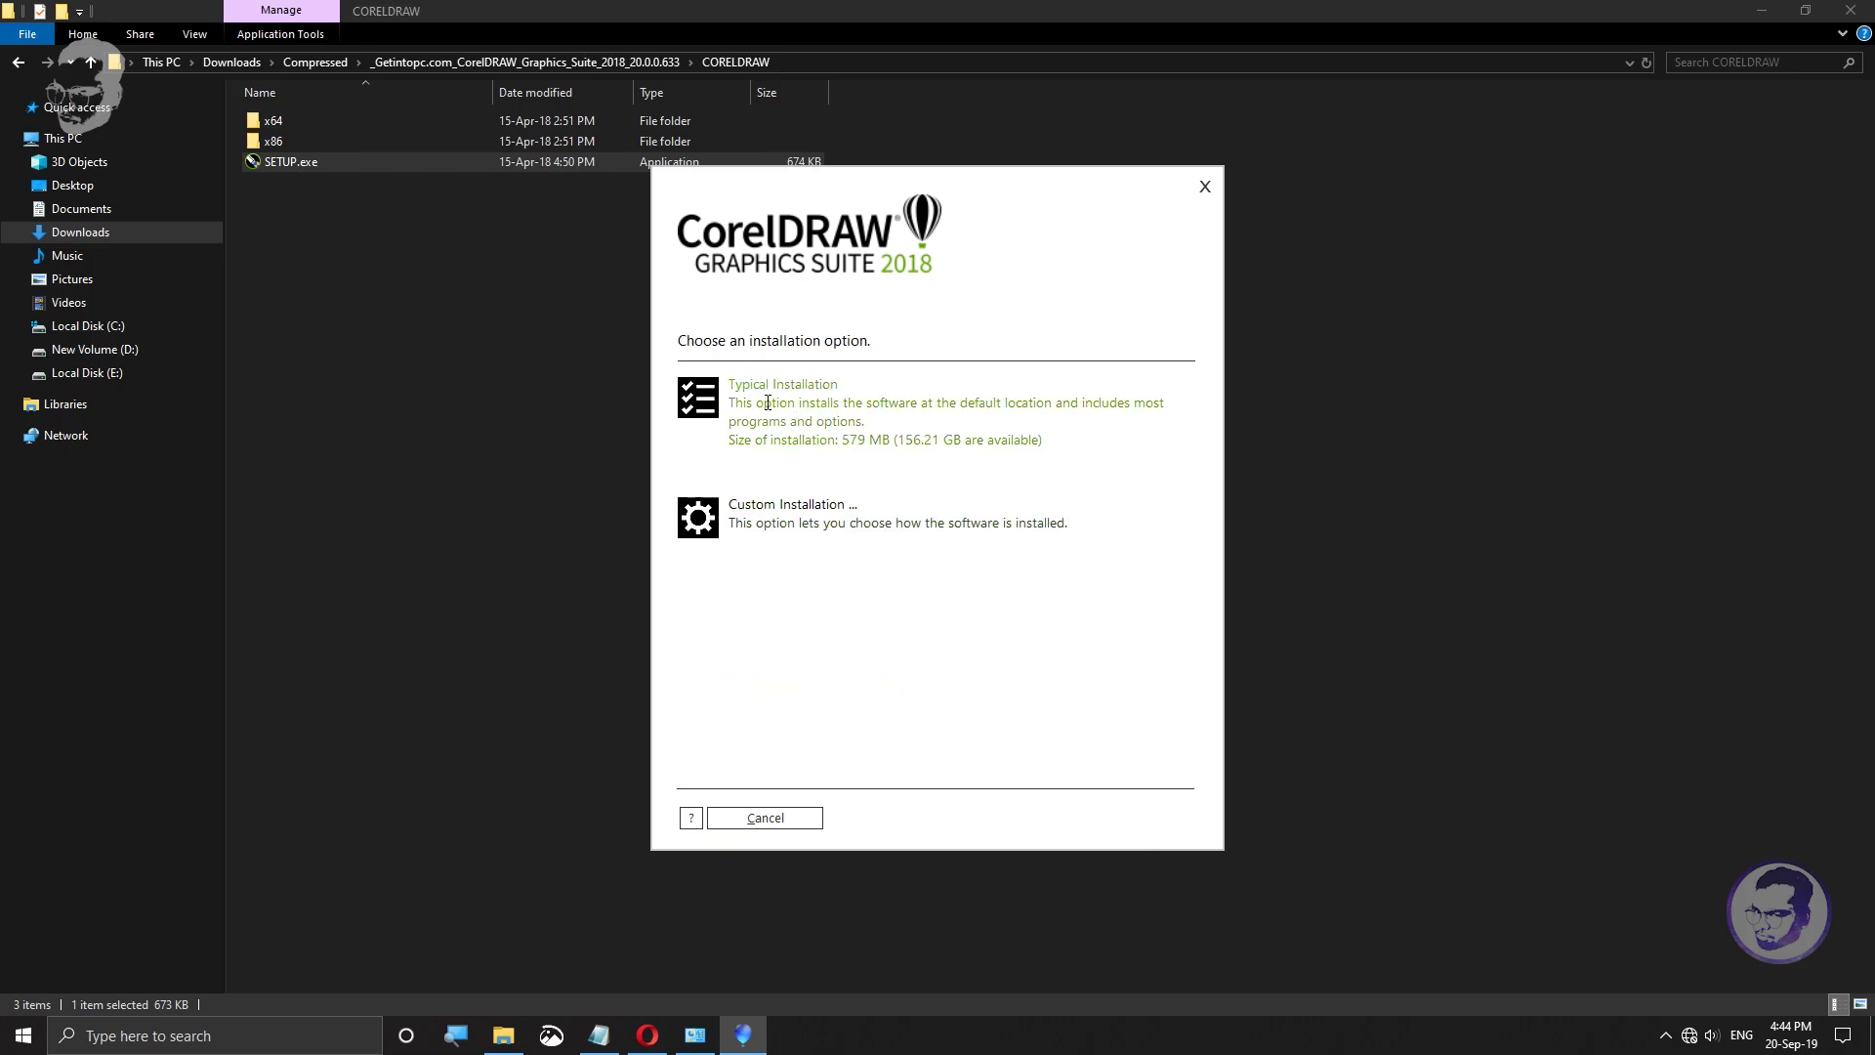
Step: Switch to Notepad, add the note "its ur choise .....m only install coreldraw" below the winzip line, and minimize it
left_click(599, 1036)
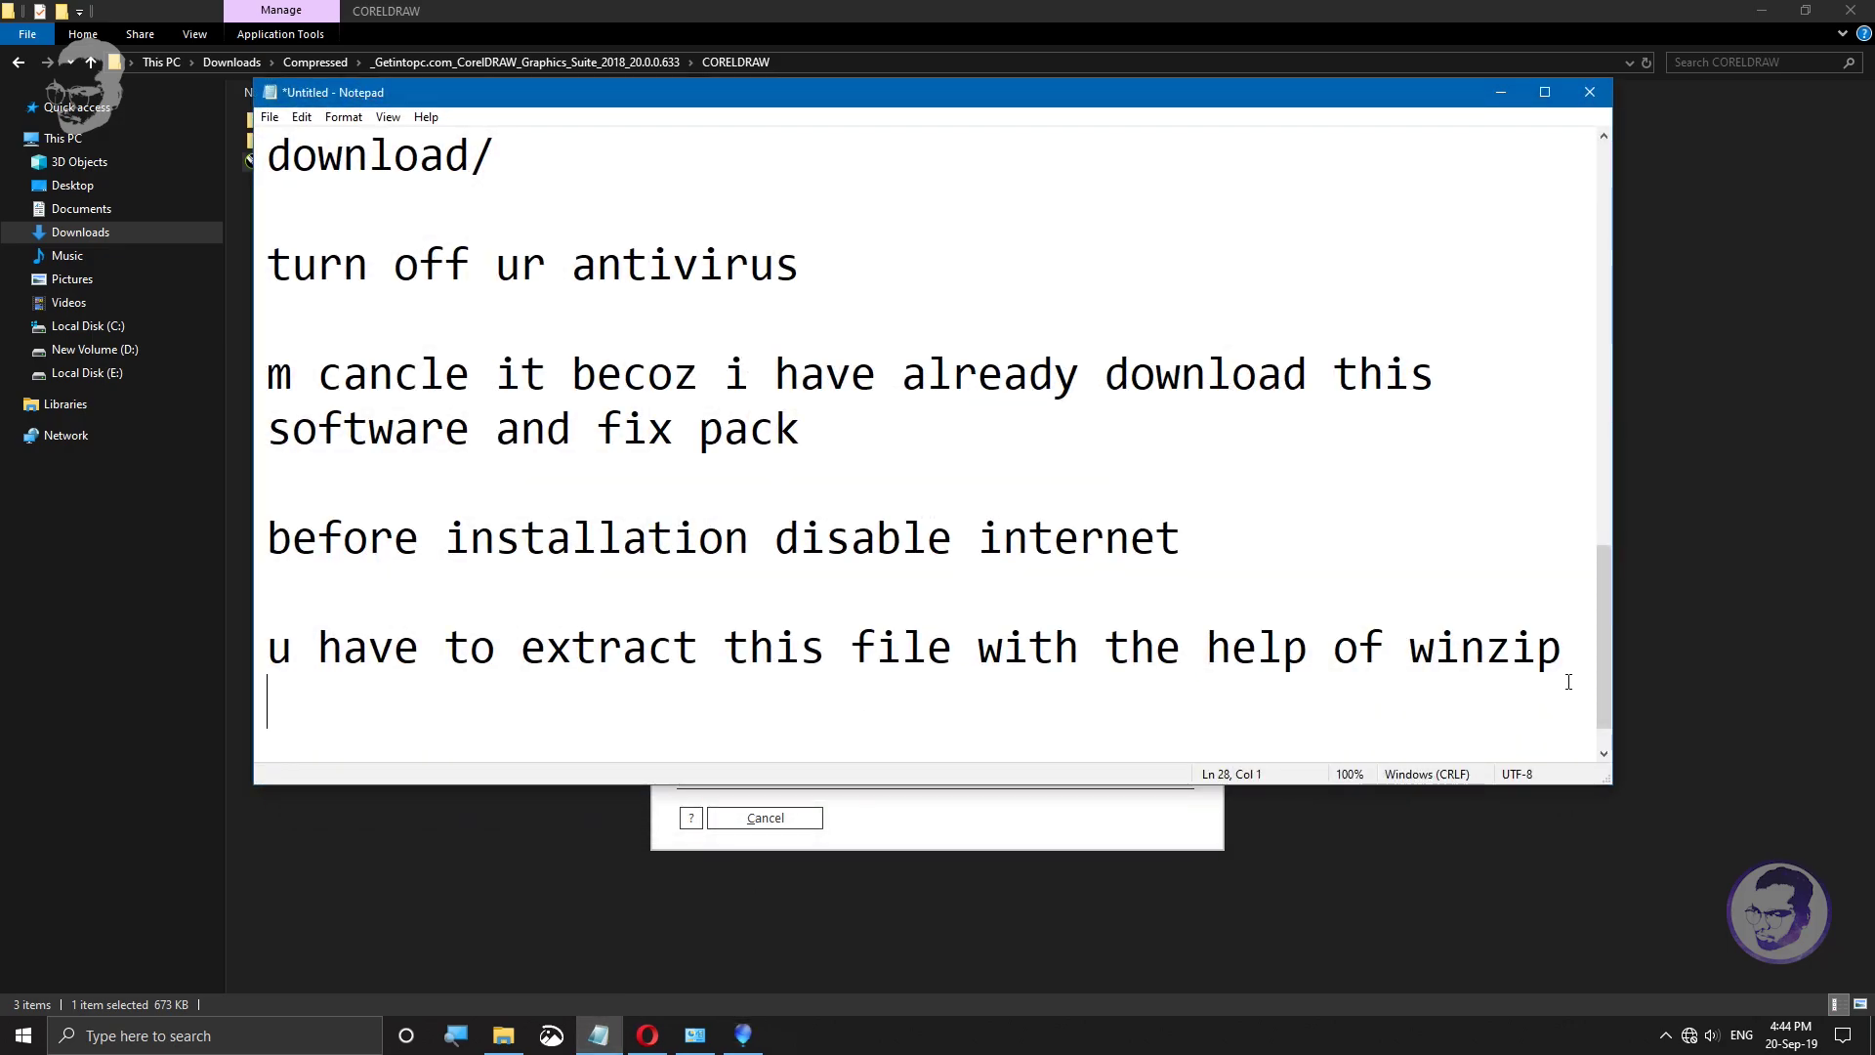
key("Return")
key("Return")
type("its ur choise")
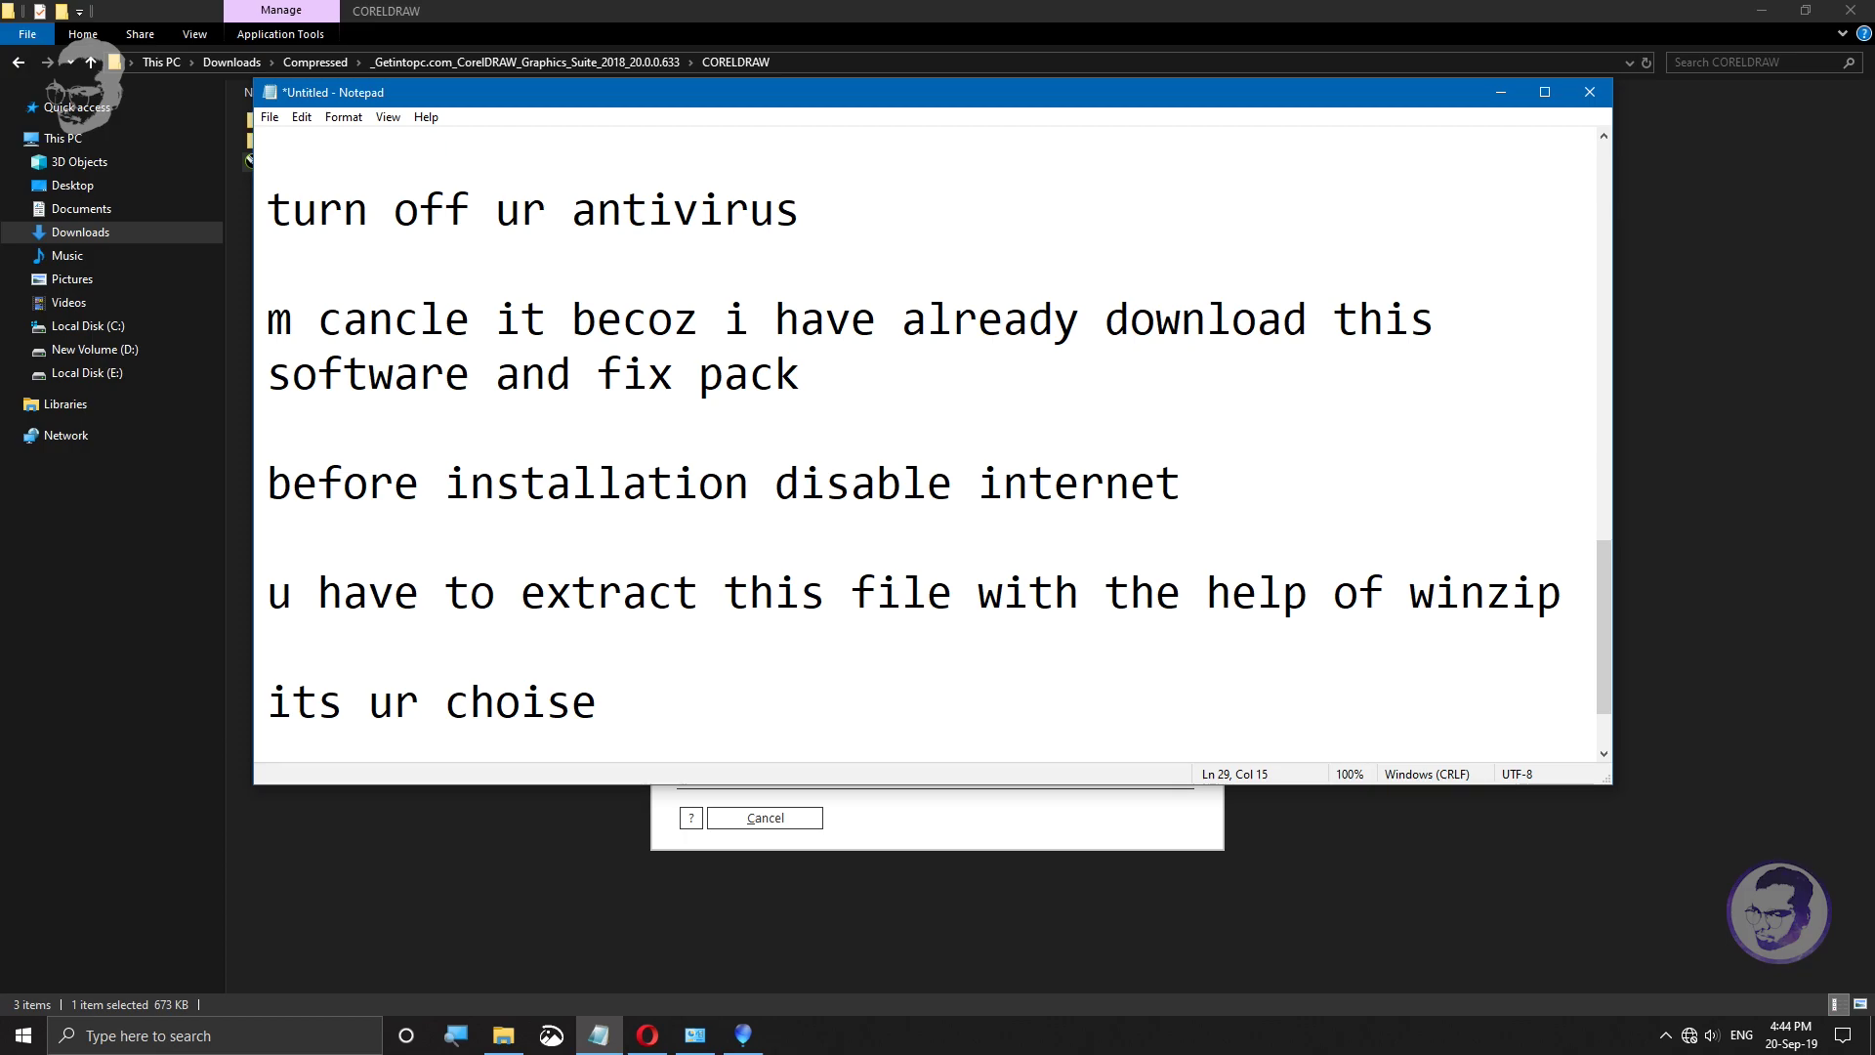
type(" .....m only")
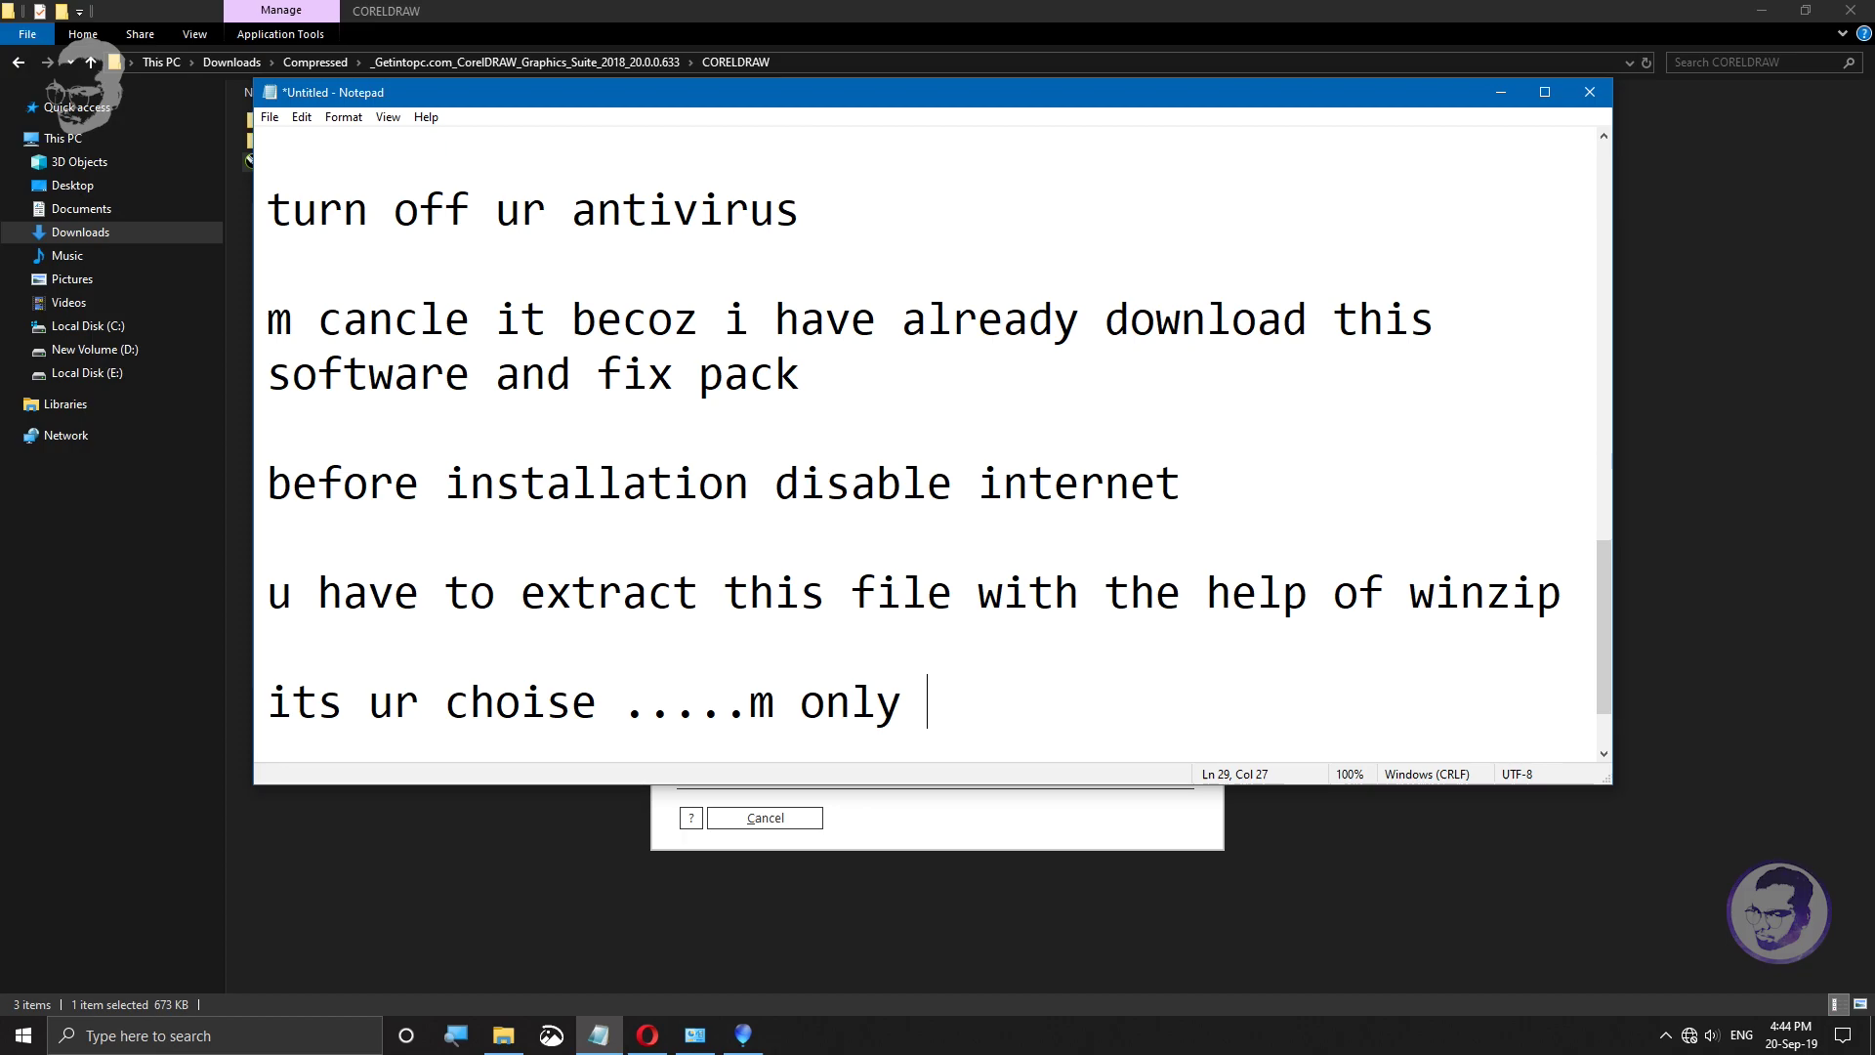
type(" instal")
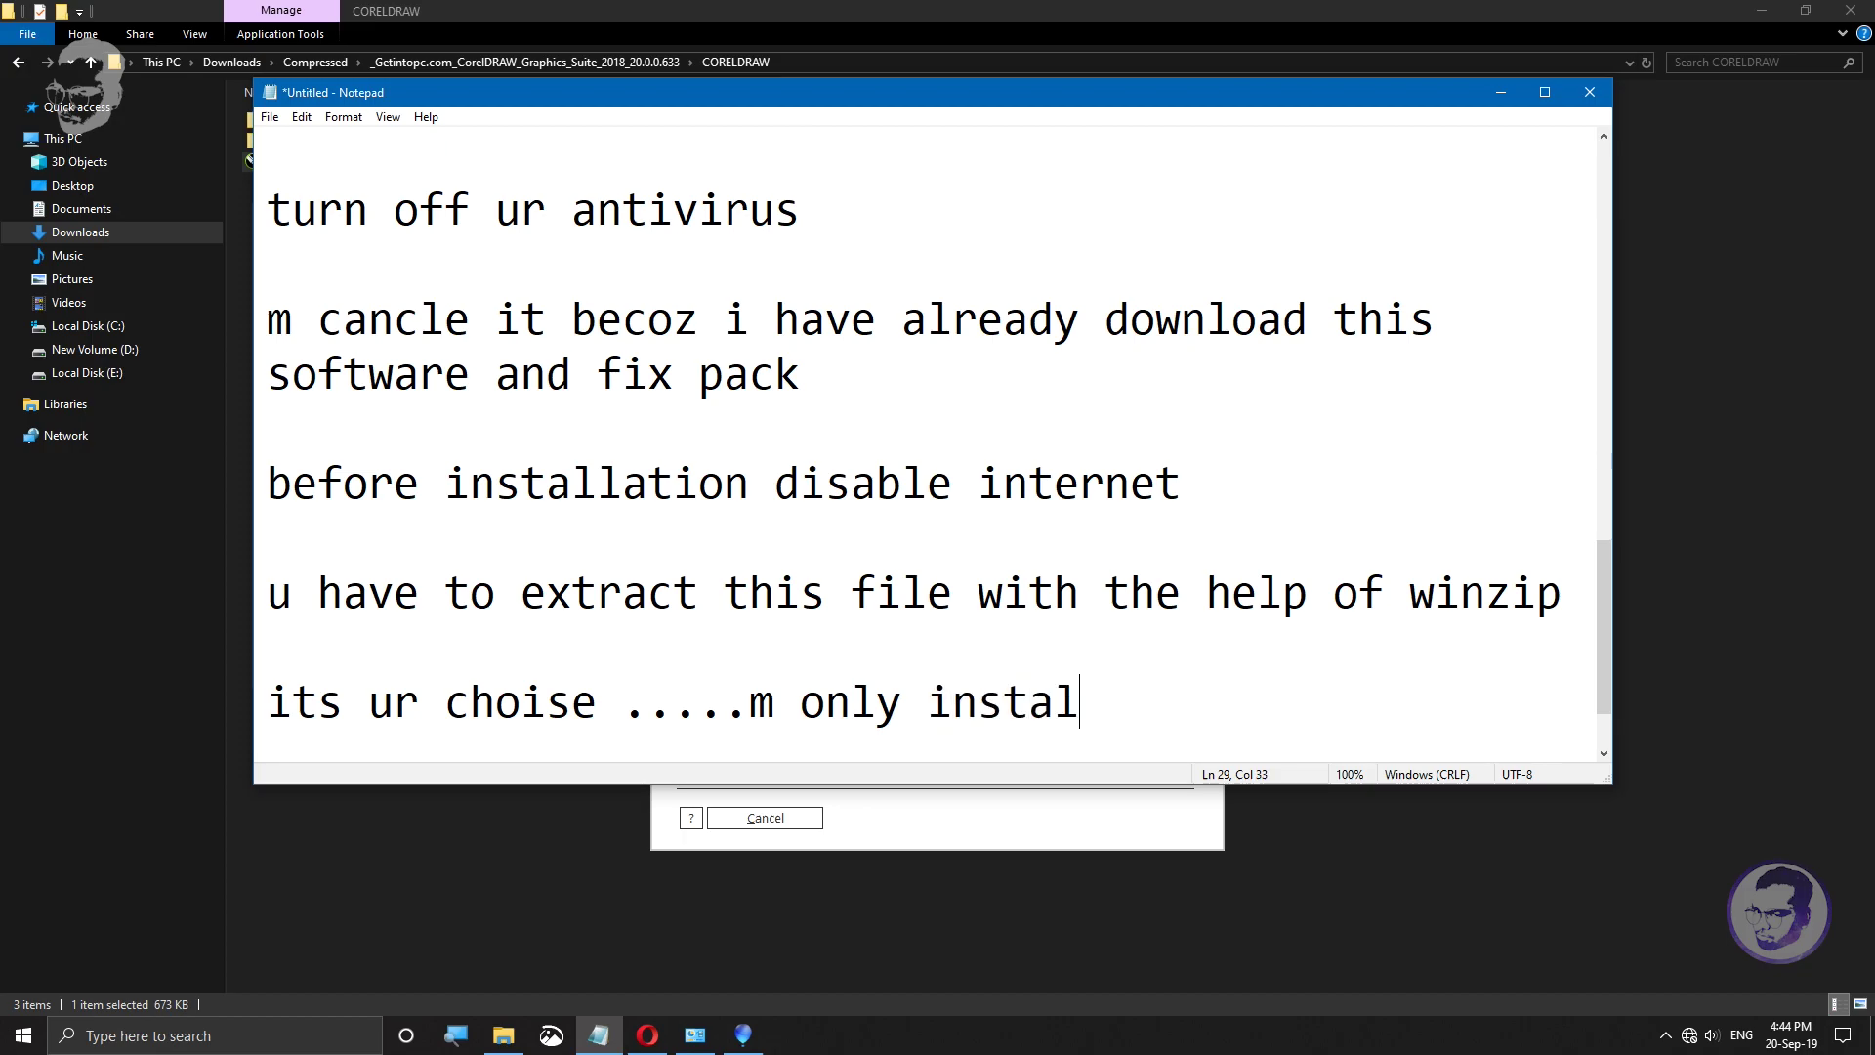
type("l core")
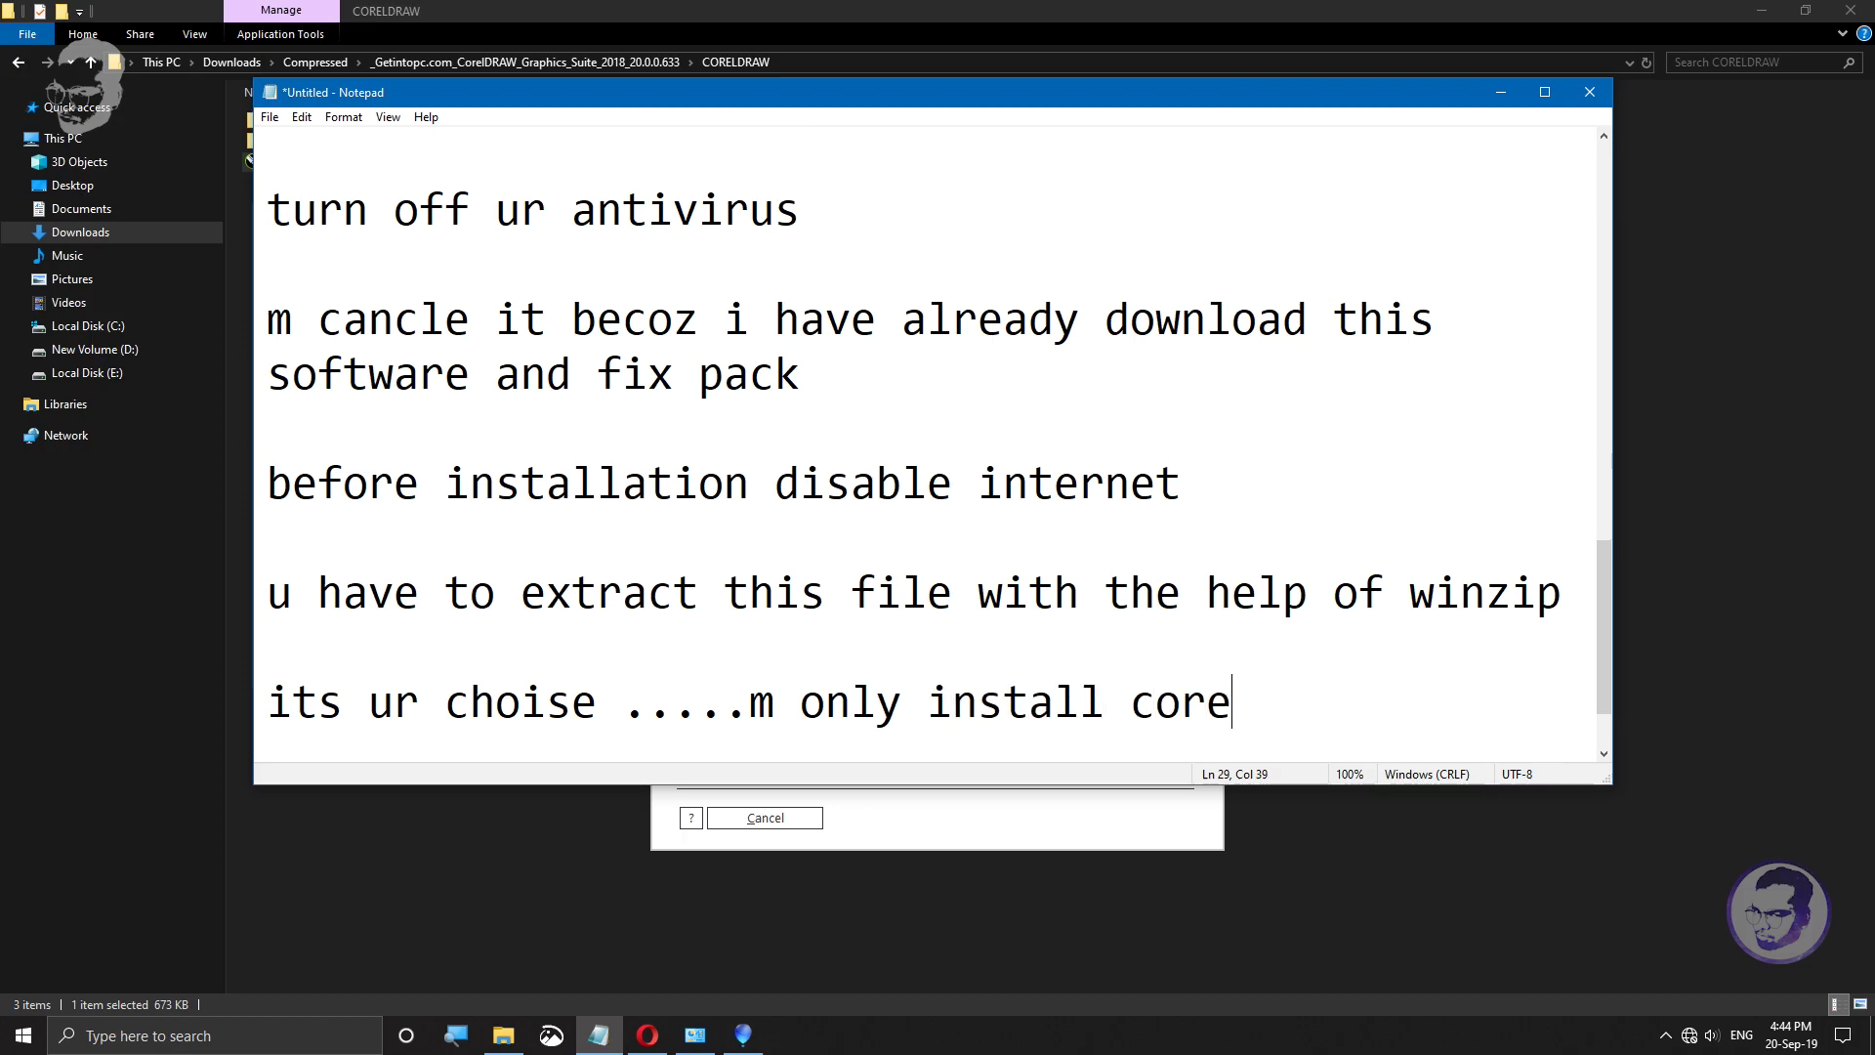
type("ldraw")
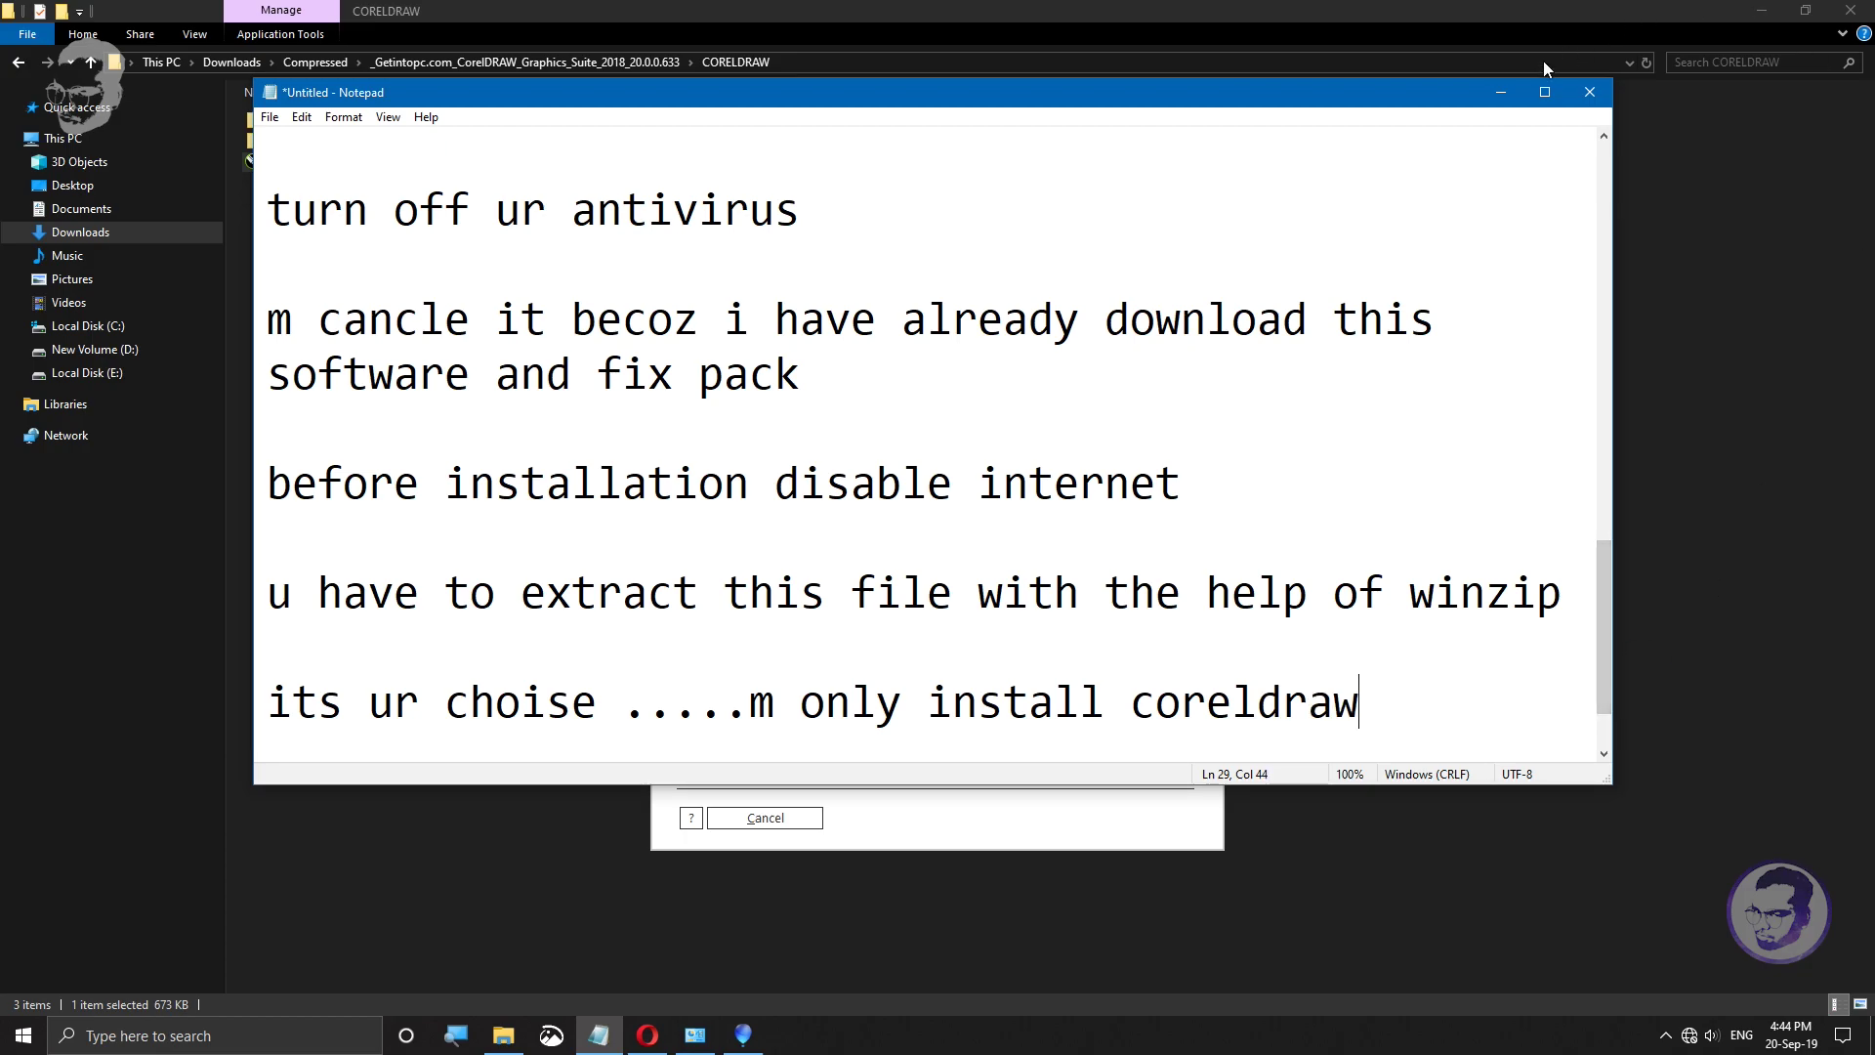
left_click(1501, 91)
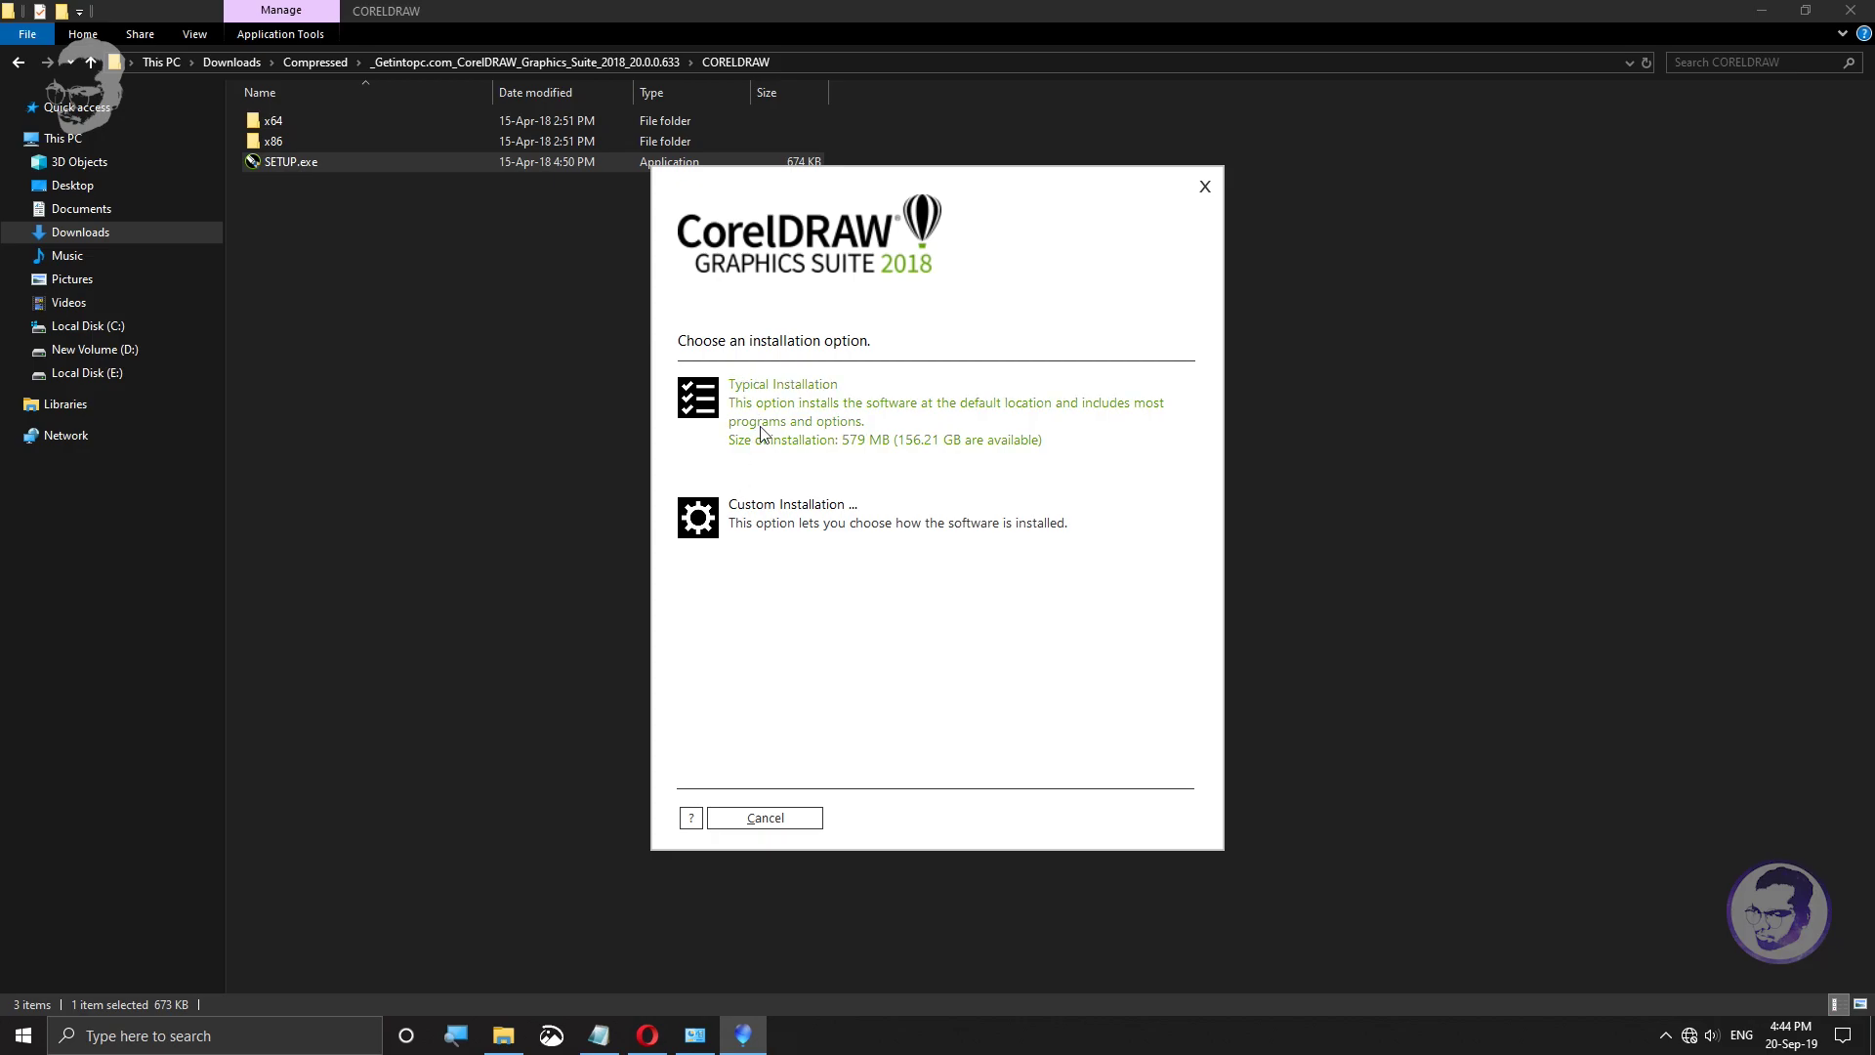
Step: Choose a custom installation with only CorelDRAW selected, and enable Copy installation files among the program features
left_click(769, 529)
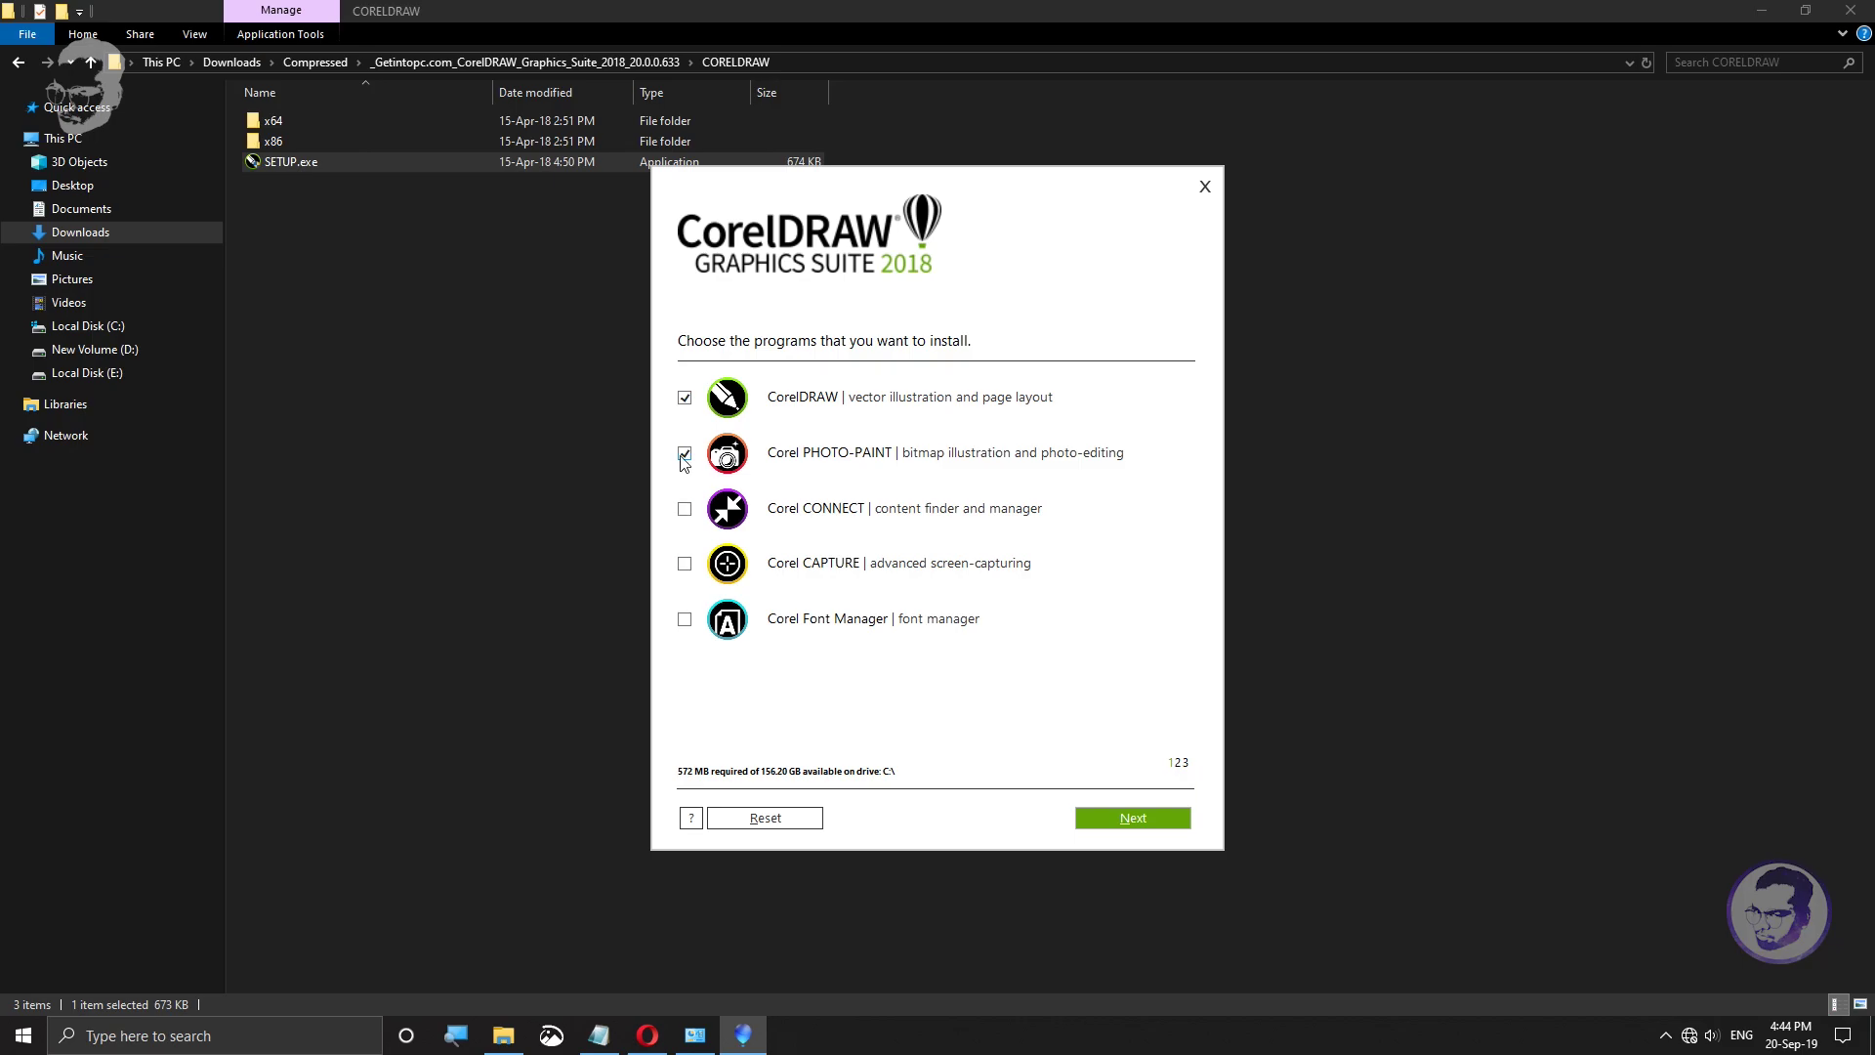
left_click(1120, 827)
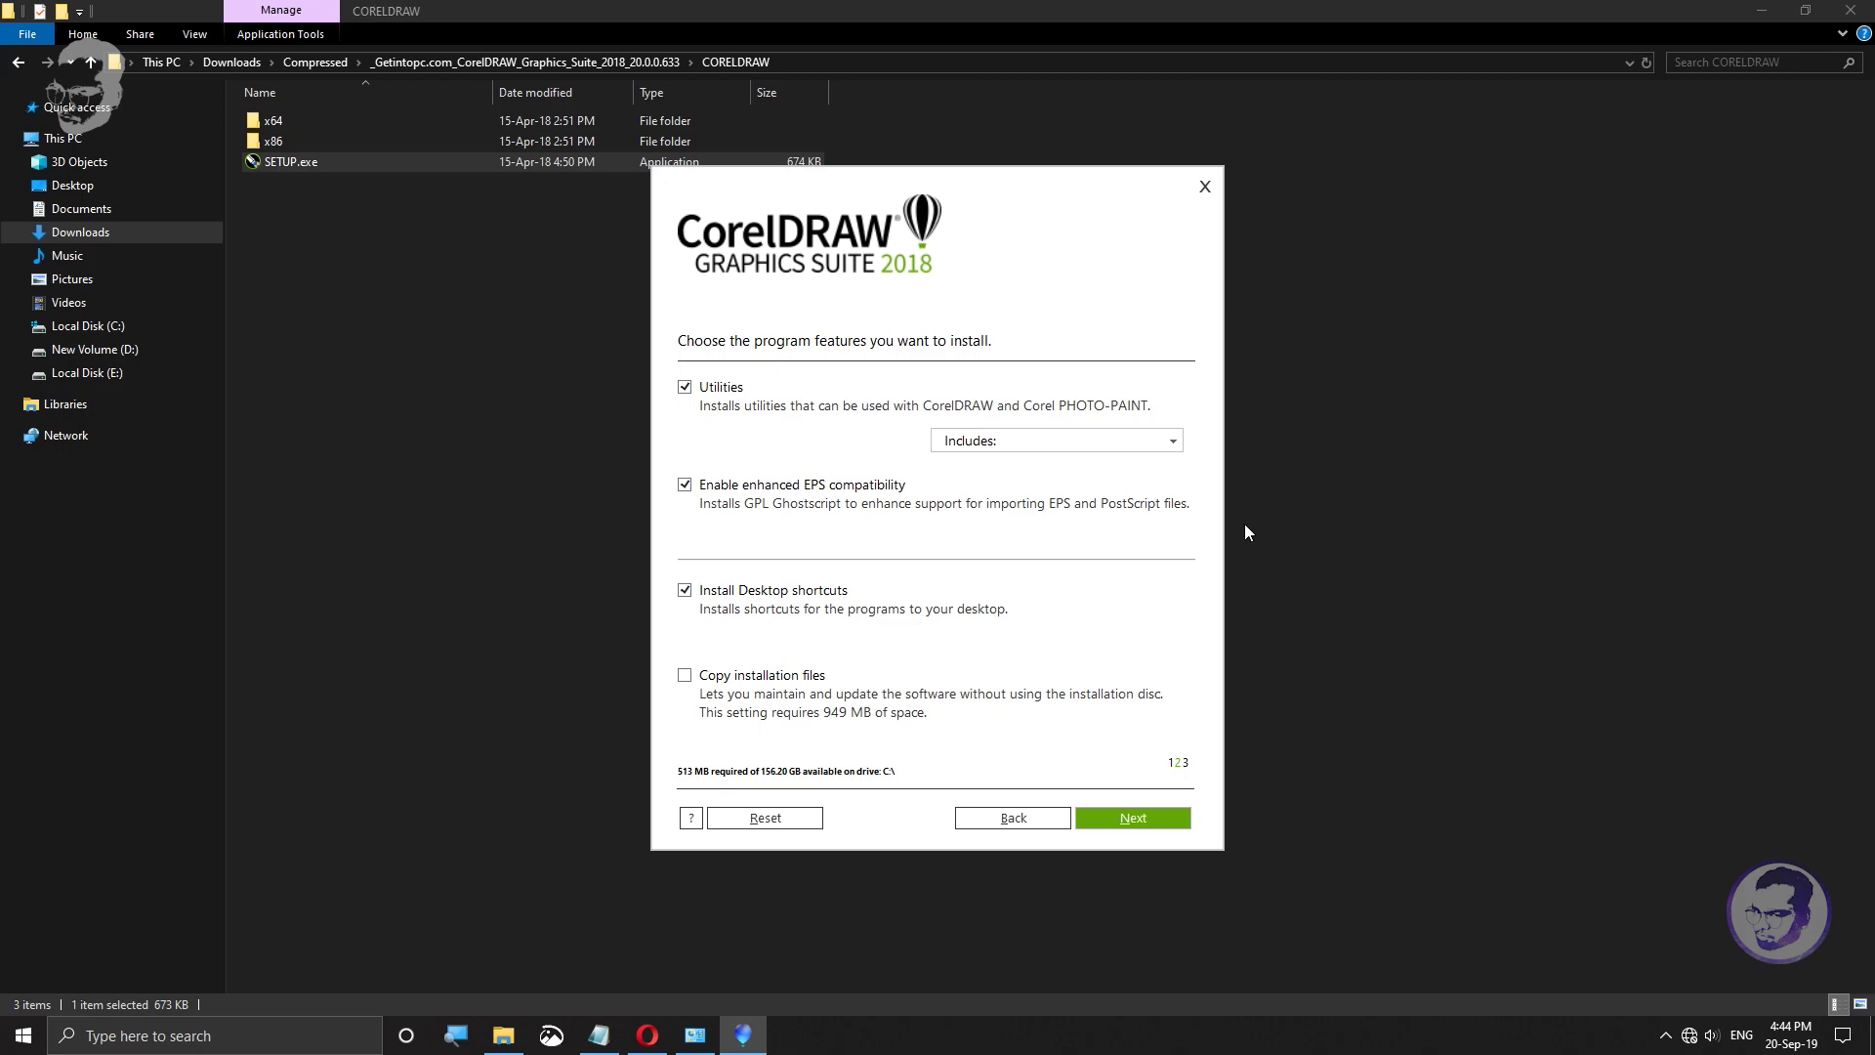
left_click(1060, 437)
left_click(727, 502)
left_click(685, 681)
left_click(1131, 818)
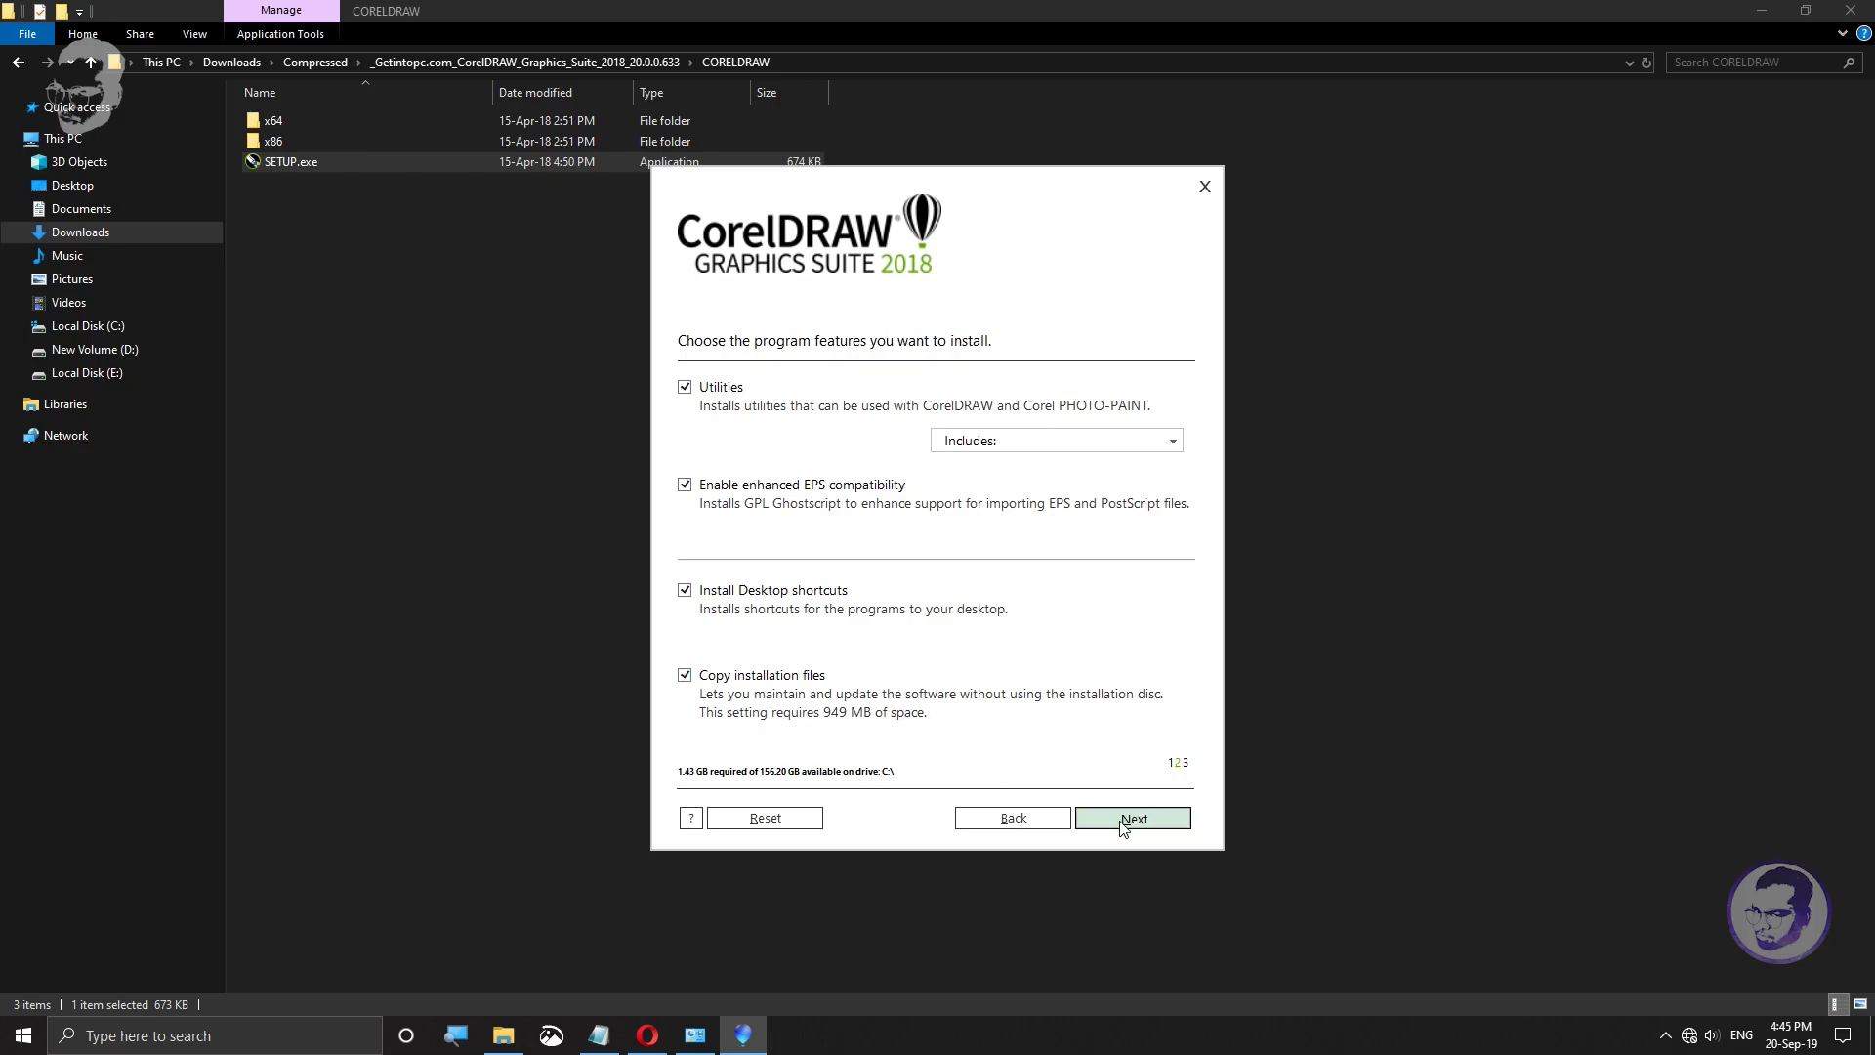
Step: Review the product languages, keep English and the default installation path, and start the installation
left_click(940, 635)
left_click(1078, 547)
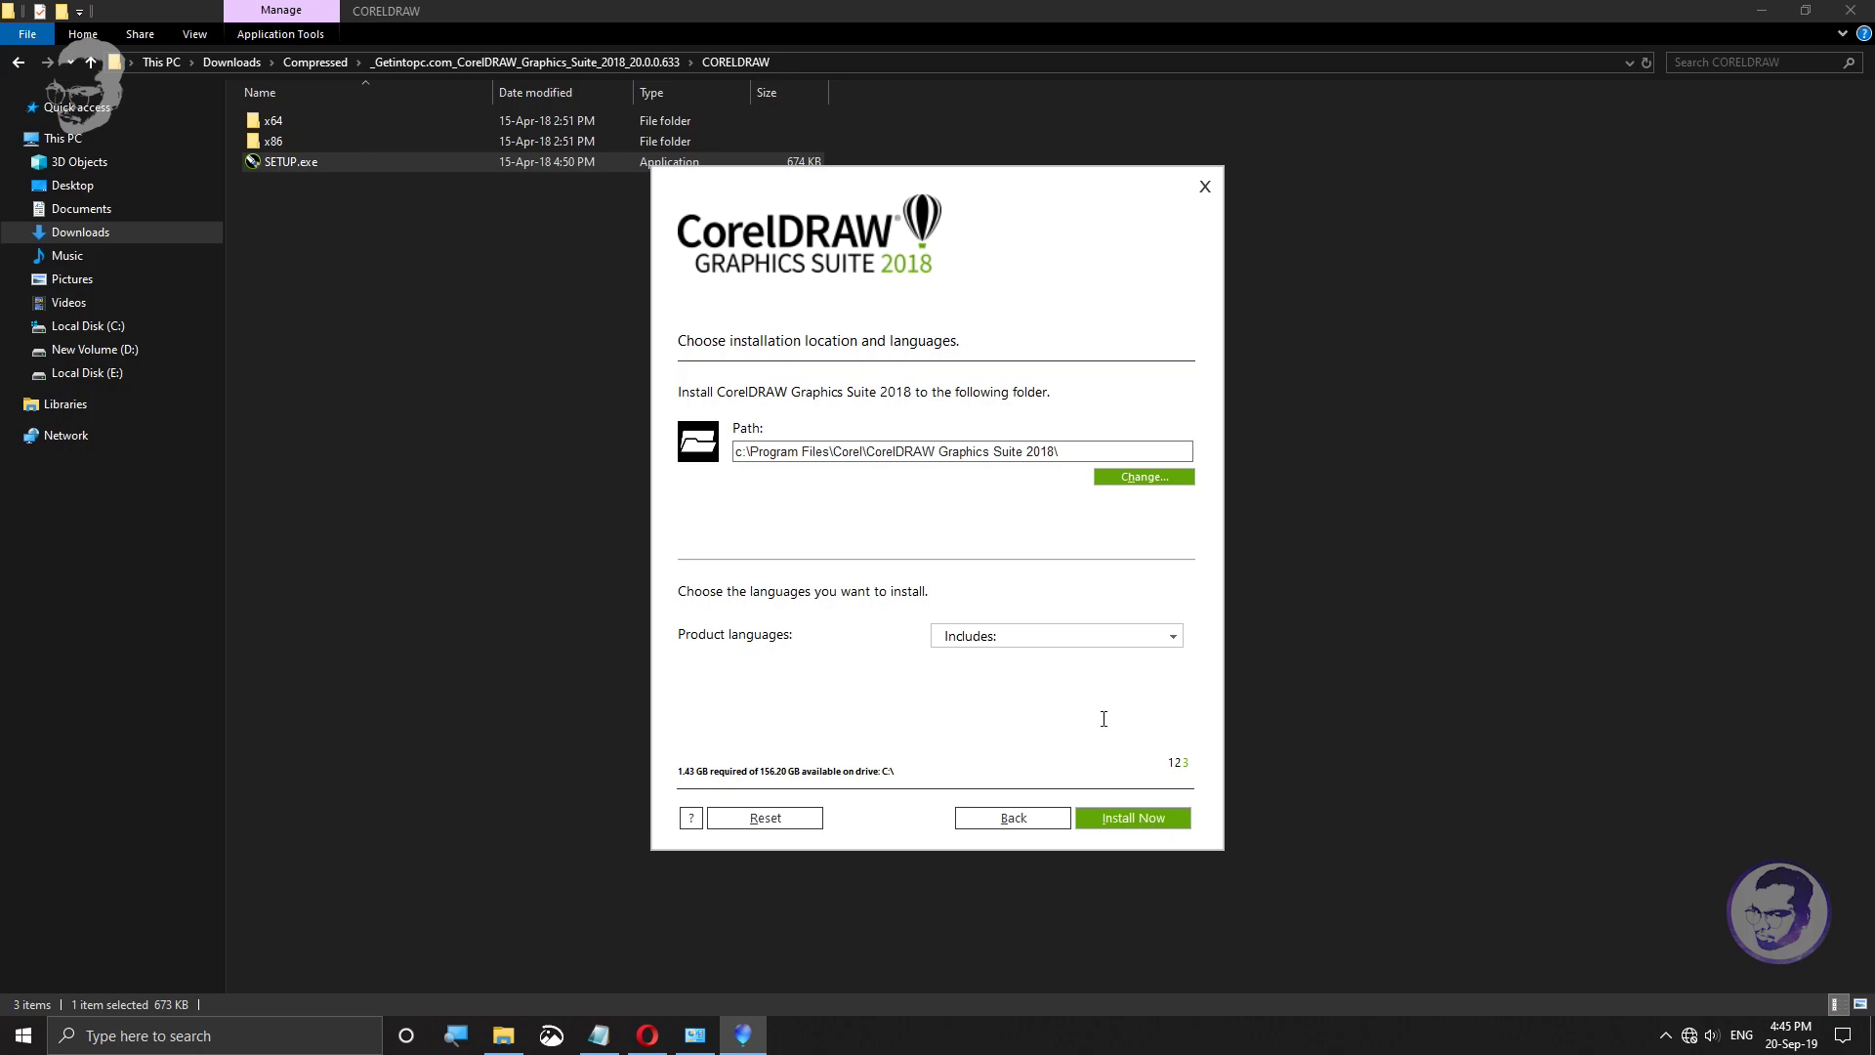
left_click(1065, 640)
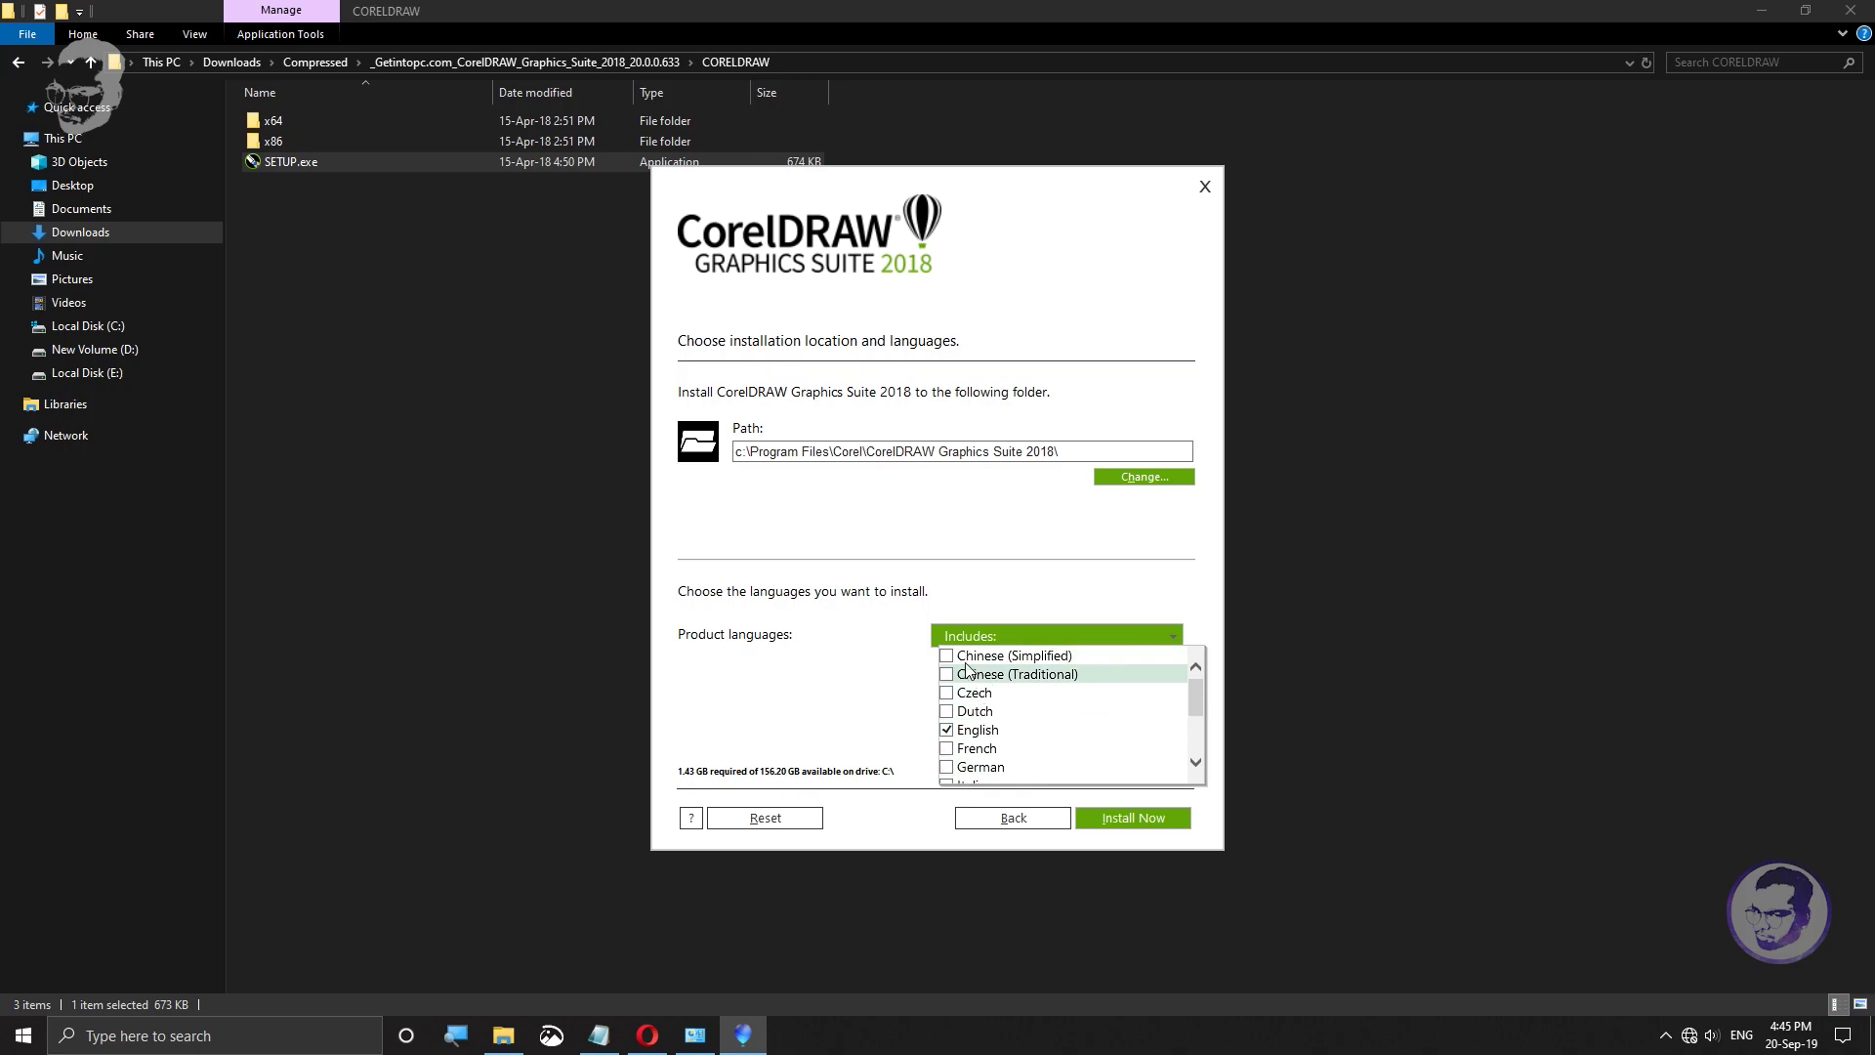
scroll(1004, 755, "down", 3)
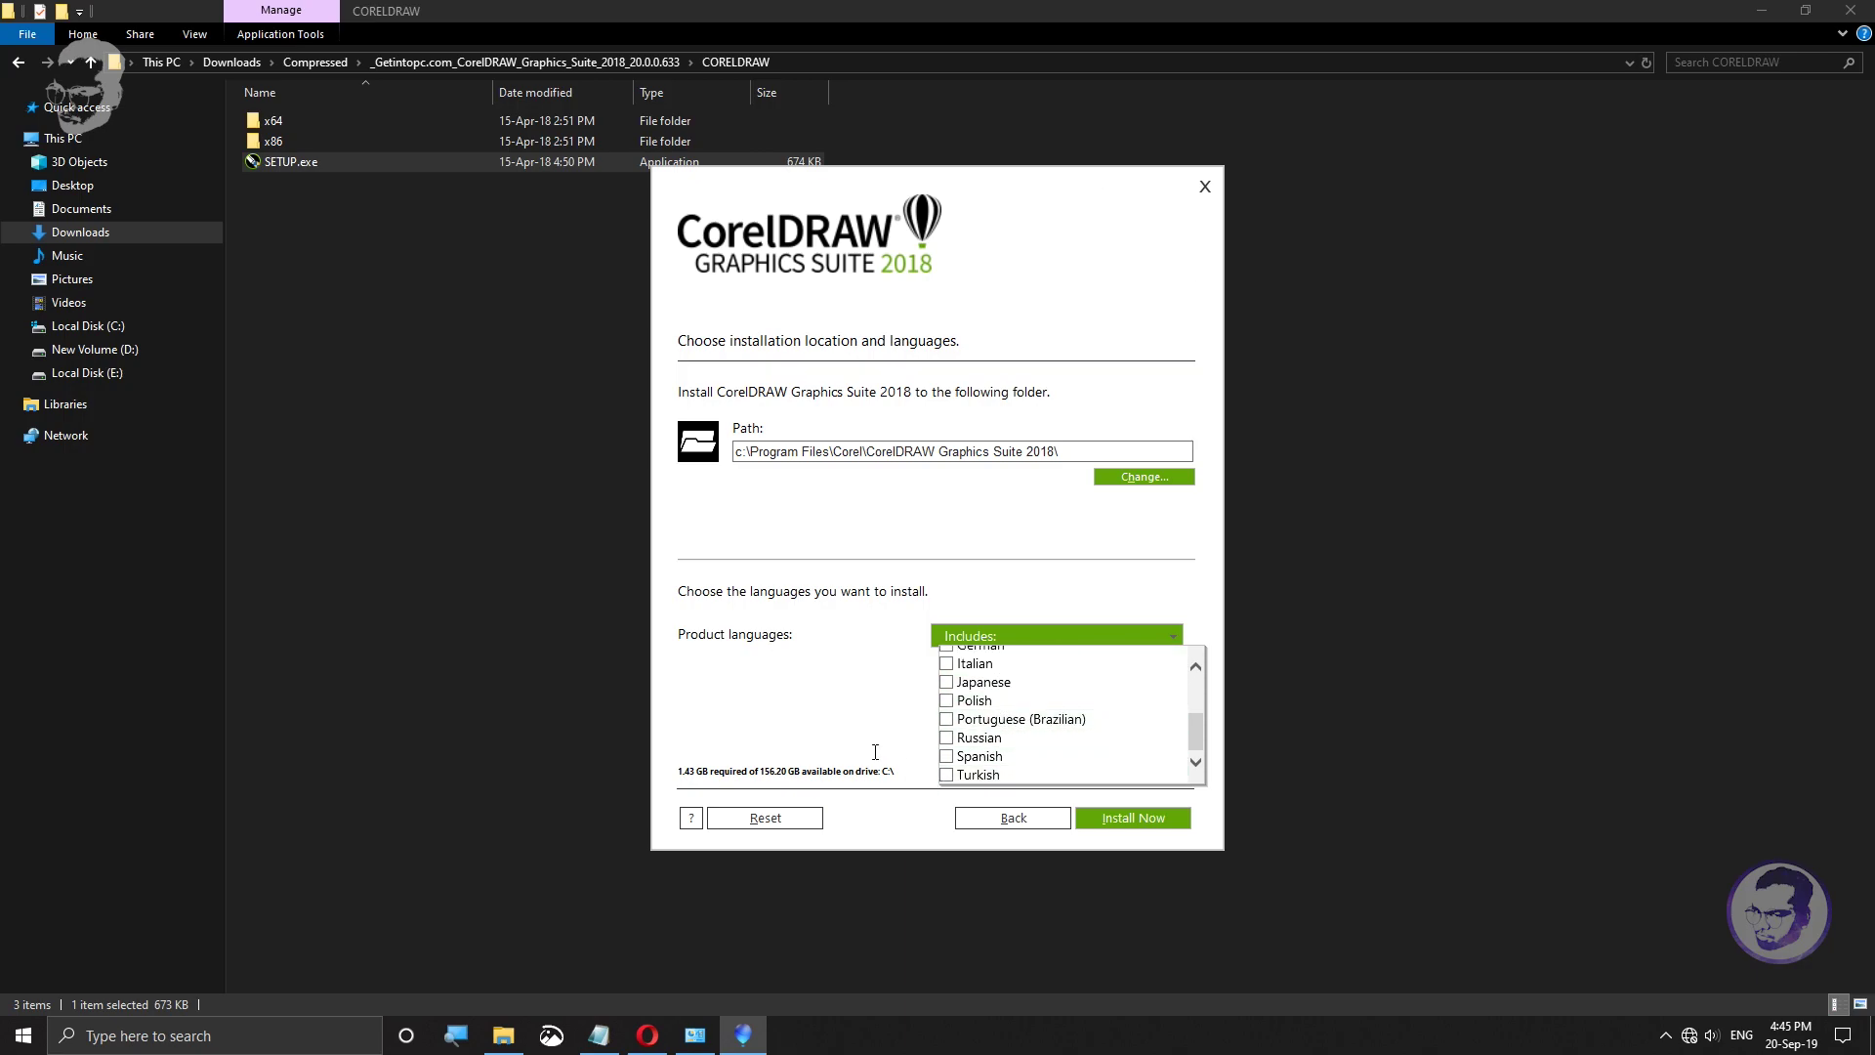
left_click(916, 744)
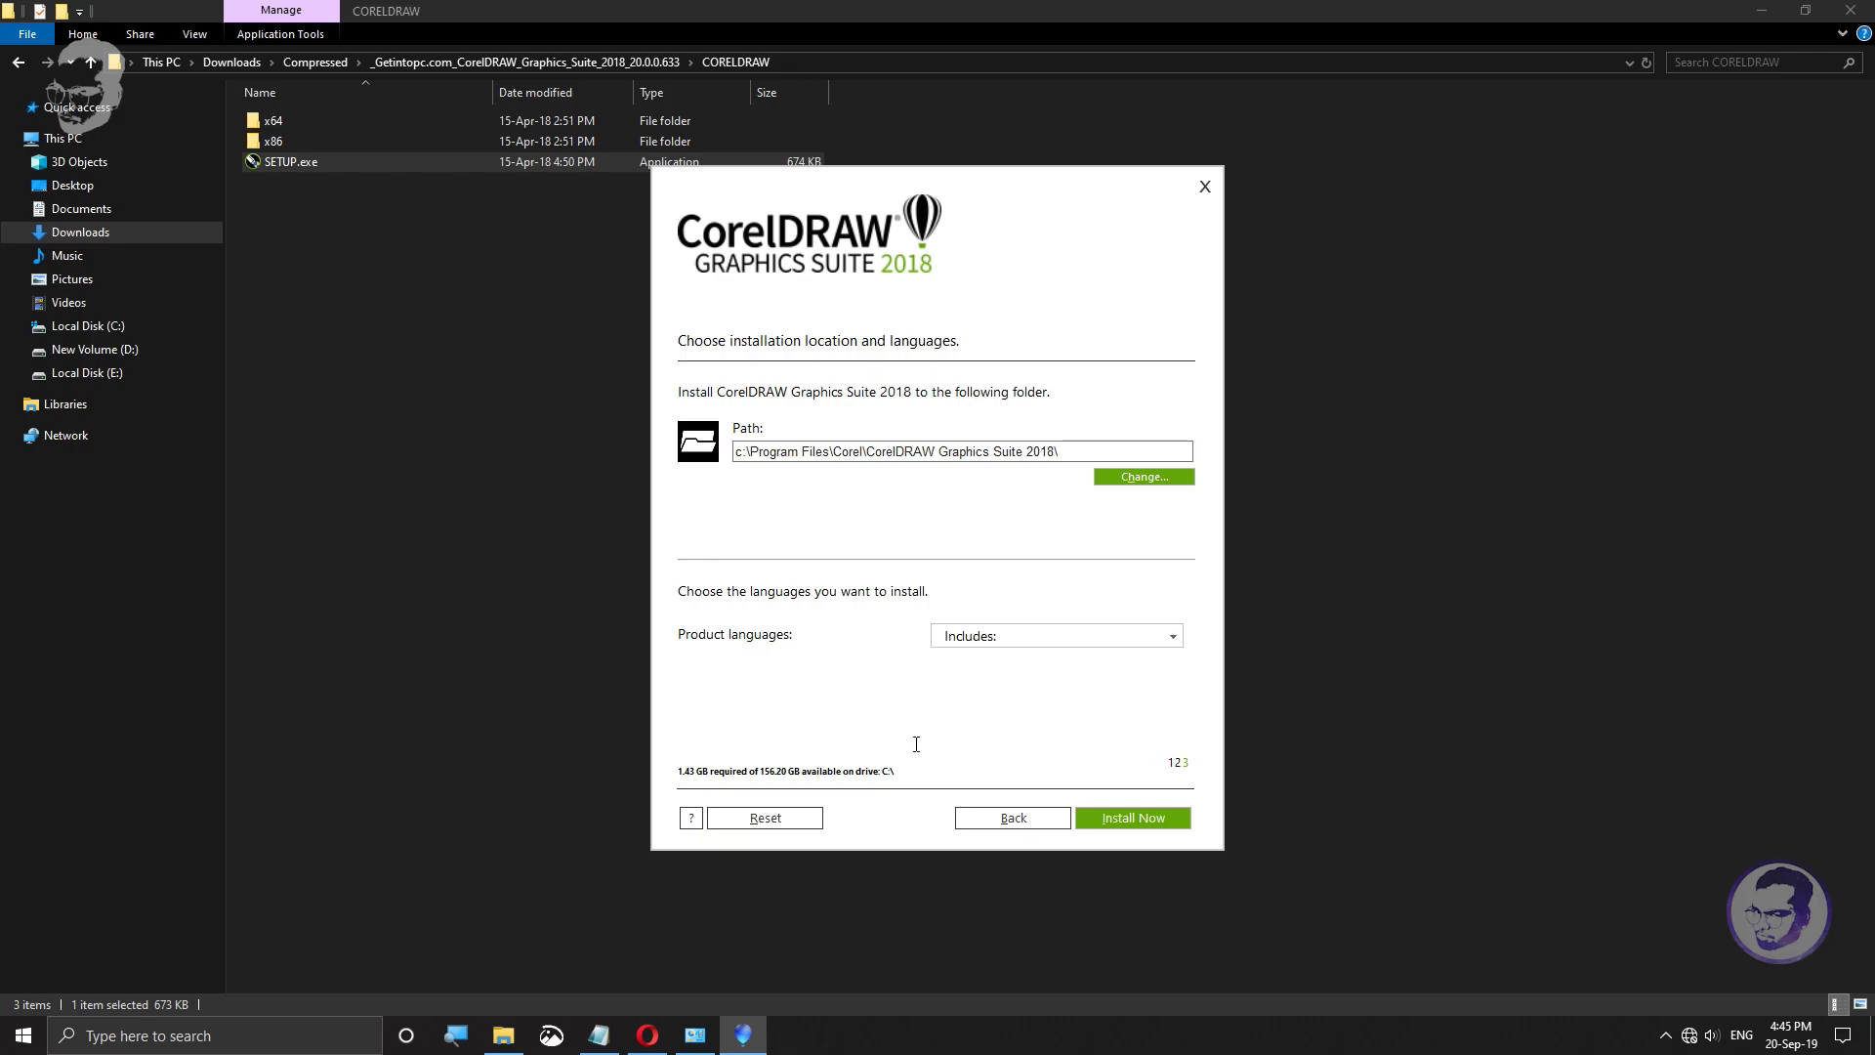
left_click(1133, 820)
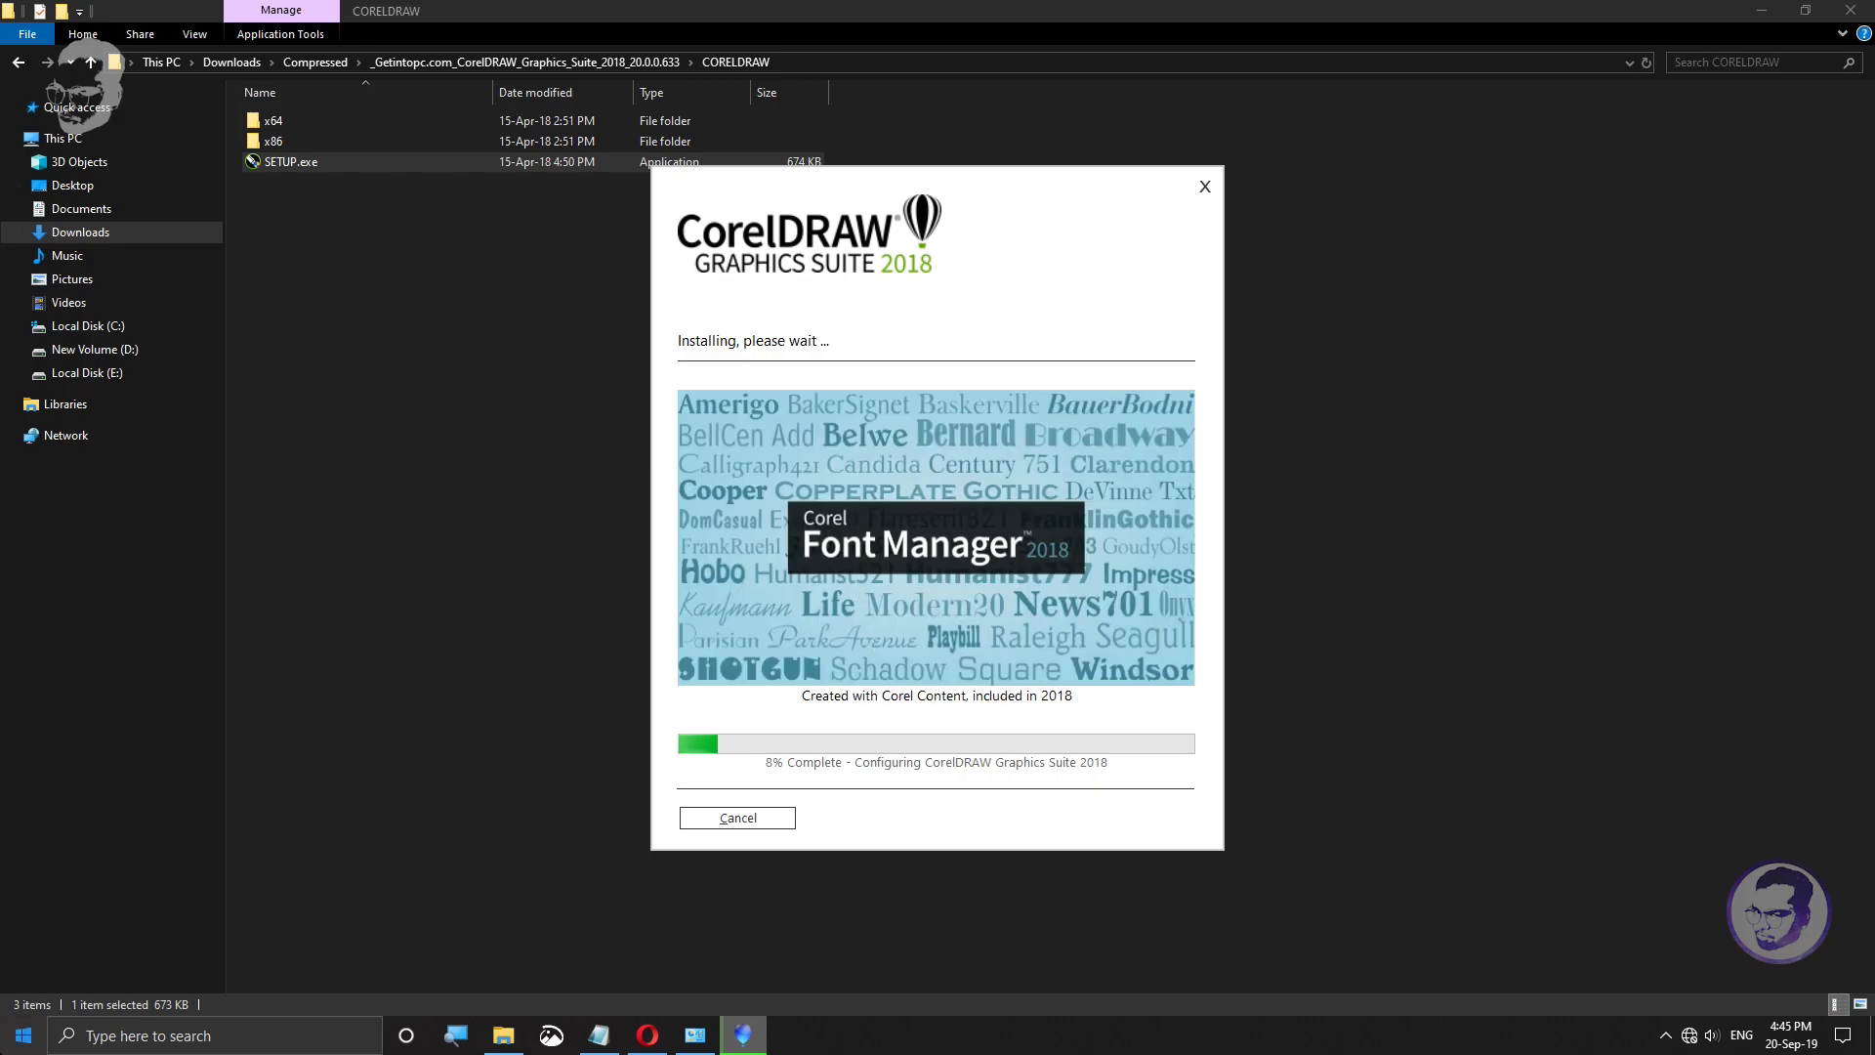
left_click(25, 1033)
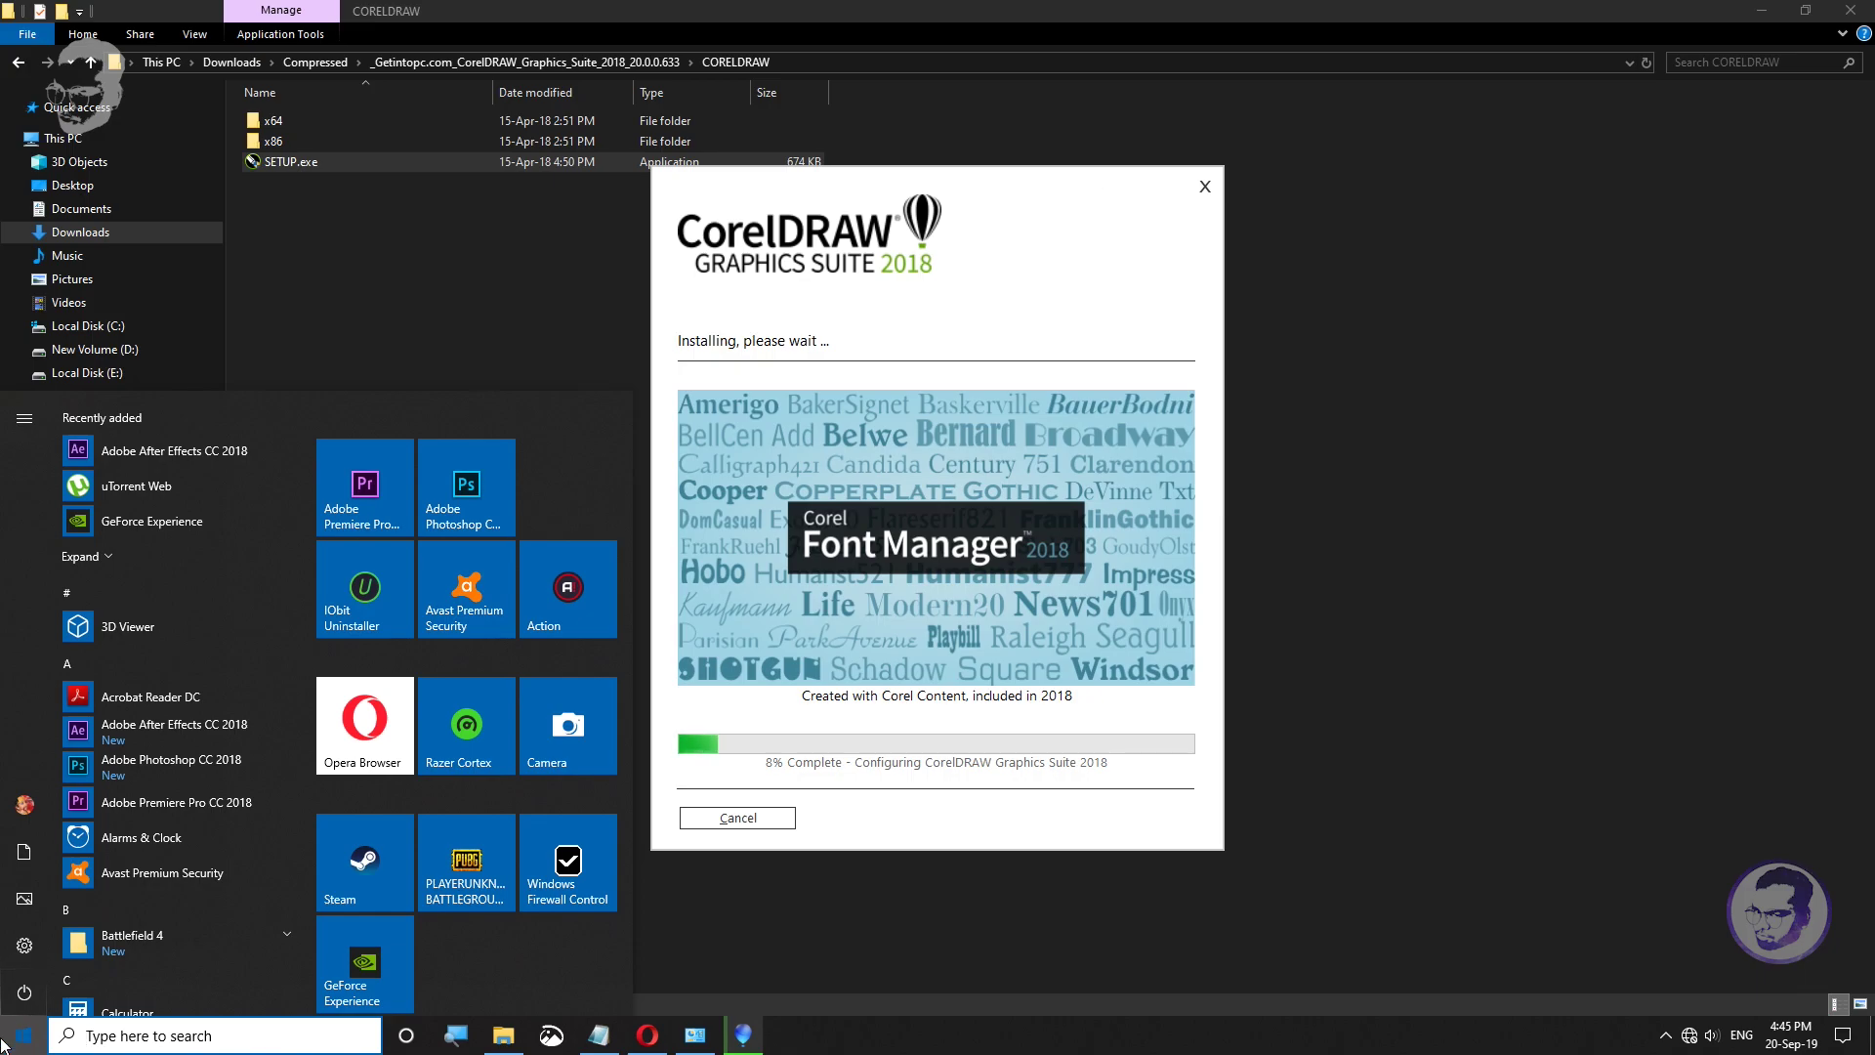
left_click(21, 1032)
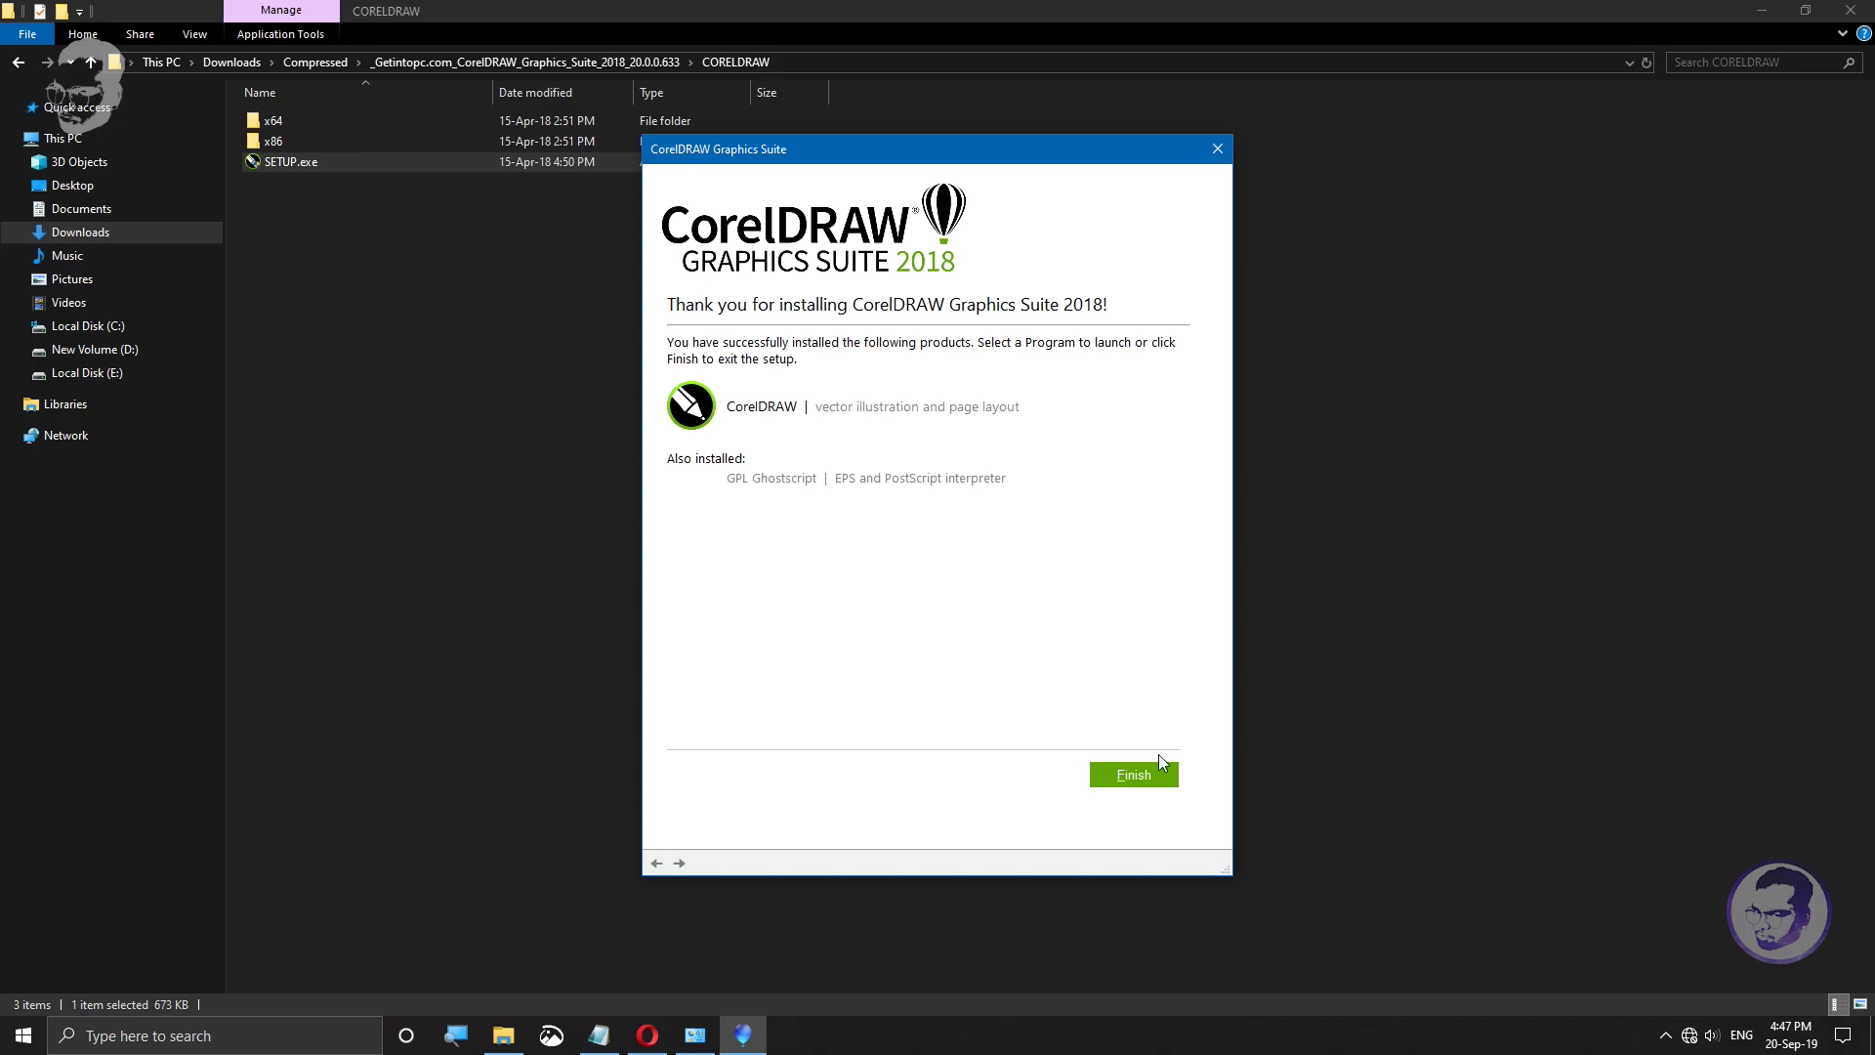
Step: Finish the setup wizard and copy PASMUTILITY.dll from the extracted CorelDRAW Graphics Suite 2018 Fix folder
left_click(1131, 777)
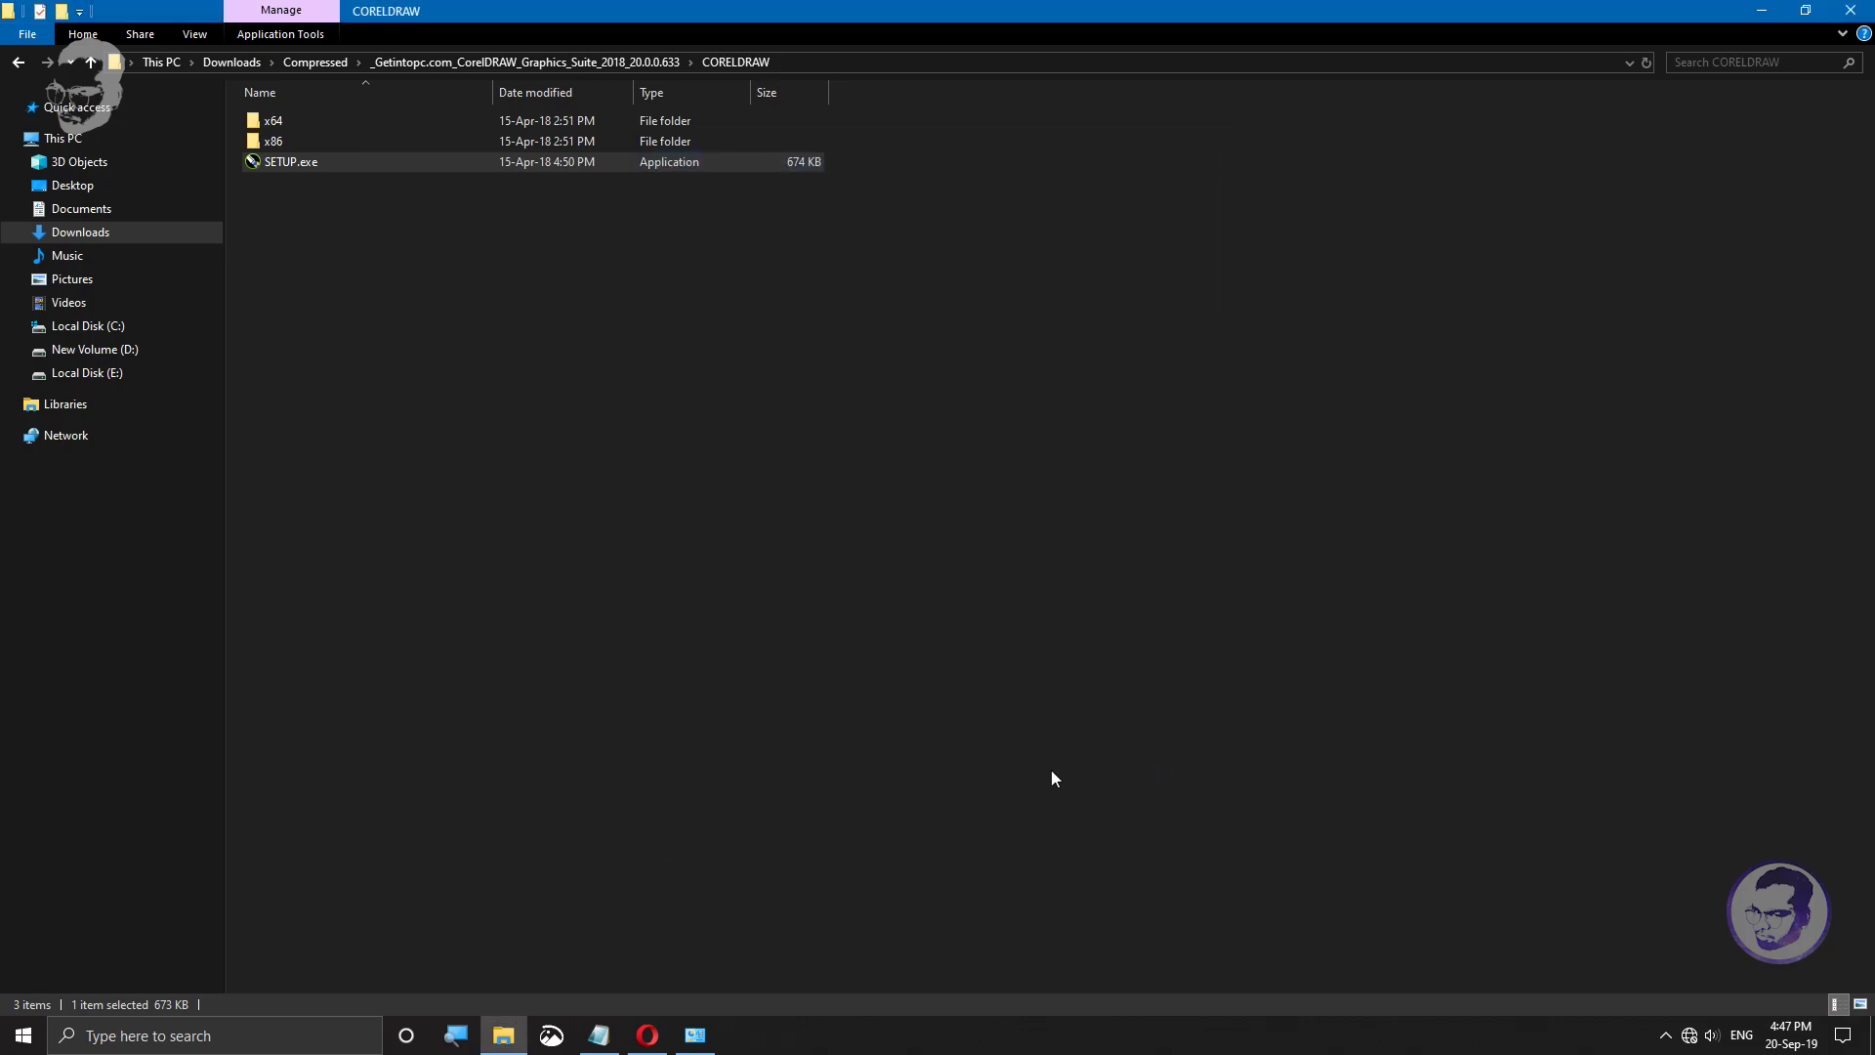
left_click(18, 62)
left_click(18, 61)
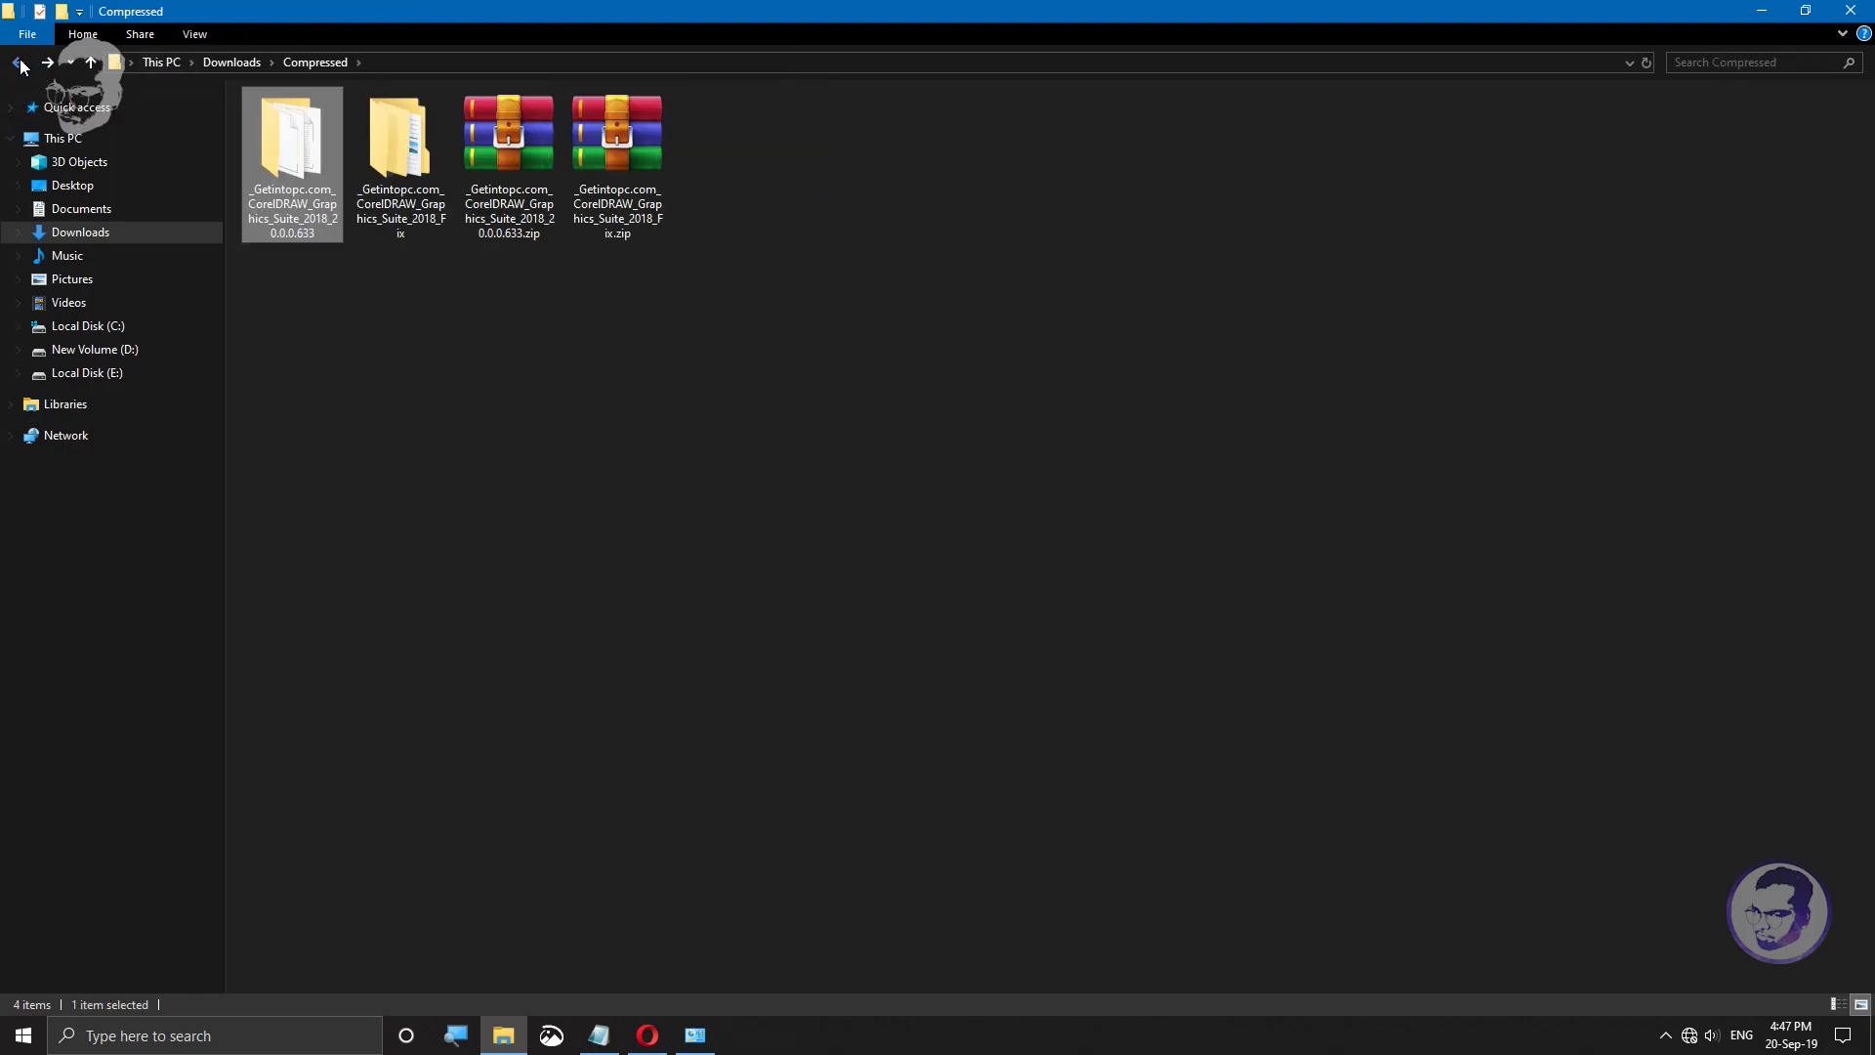
double_click(369, 164)
double_click(347, 123)
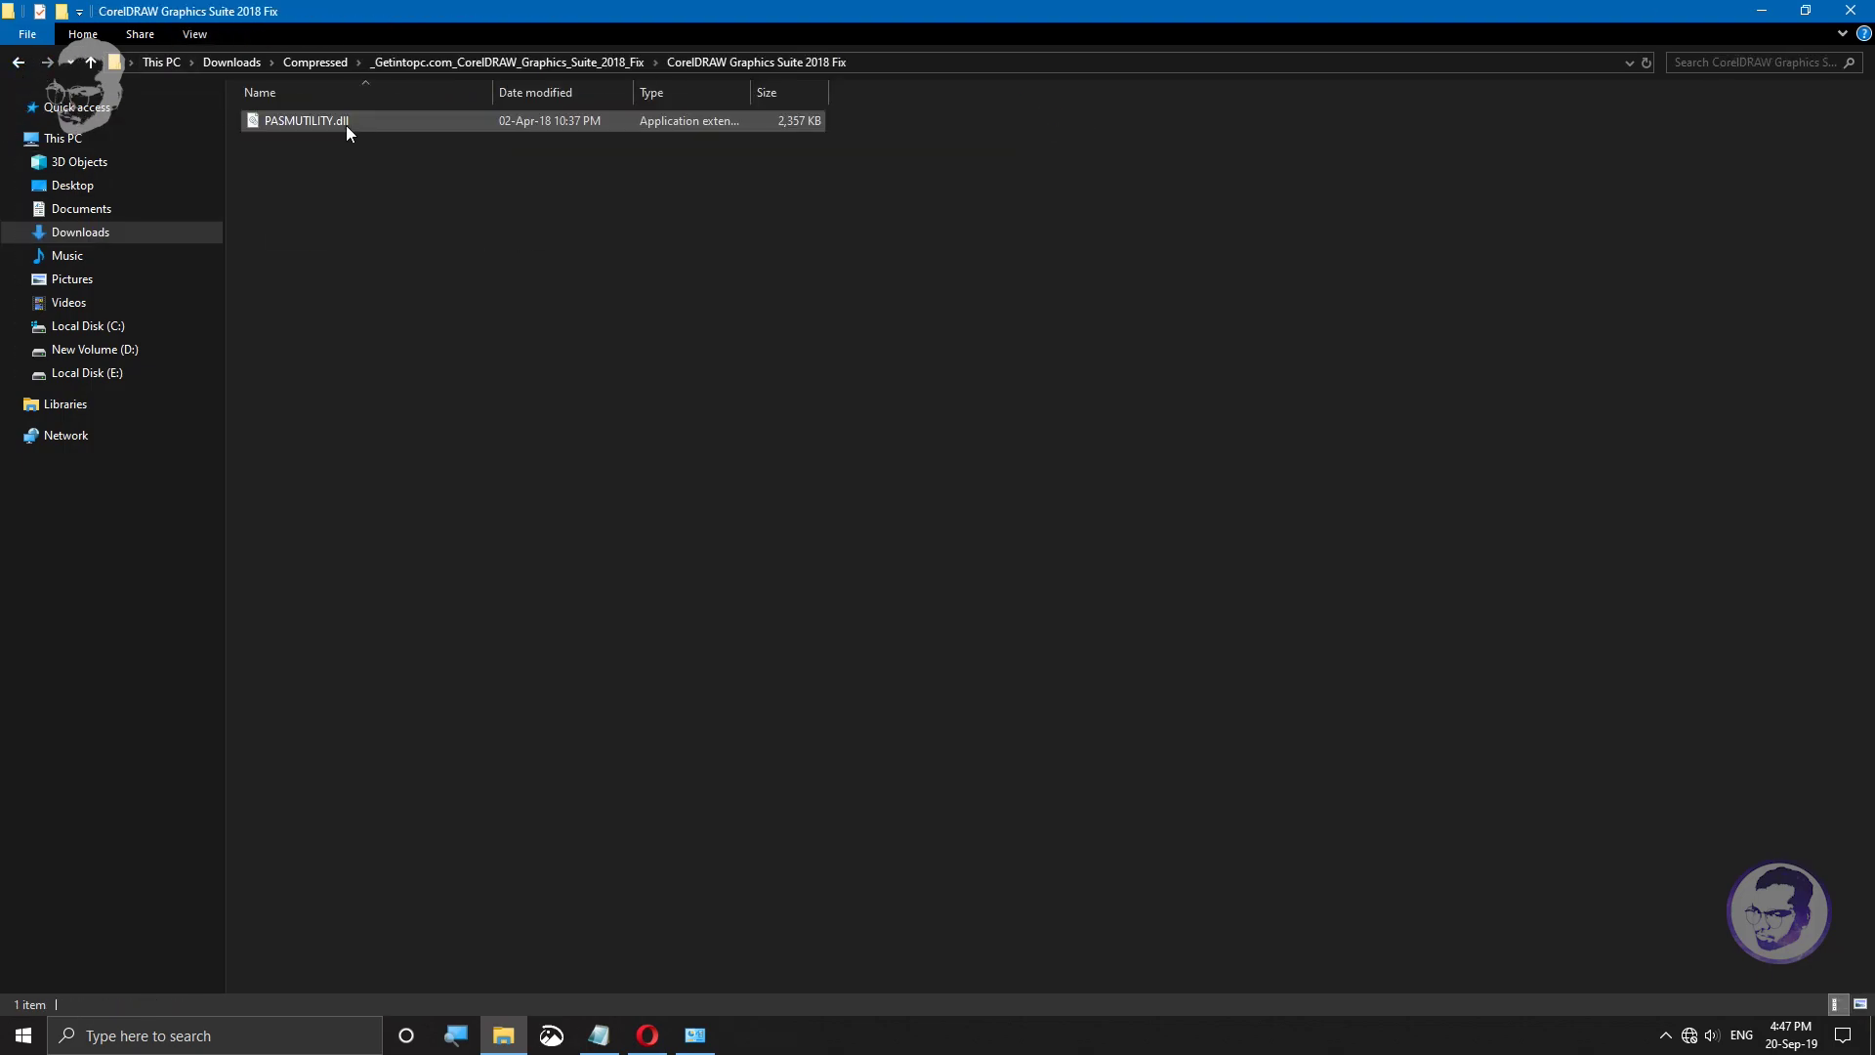
left_click(348, 125)
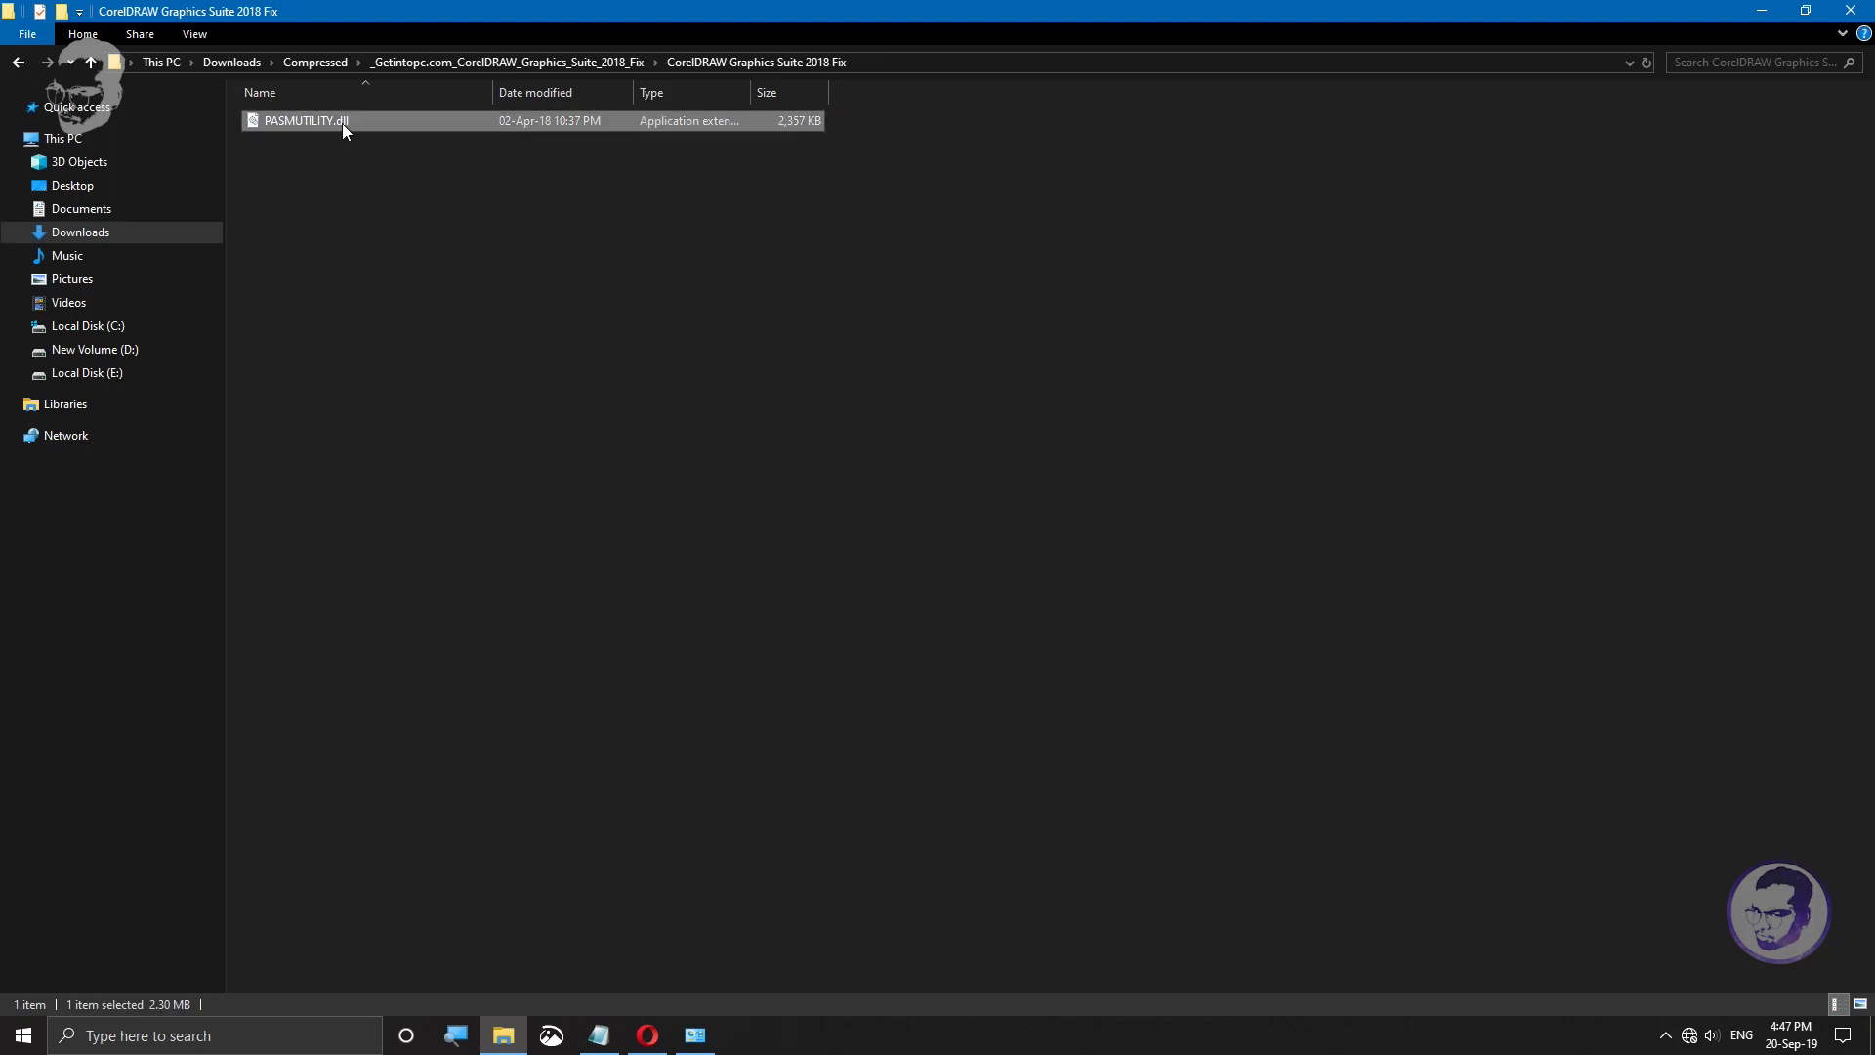
right_click(328, 121)
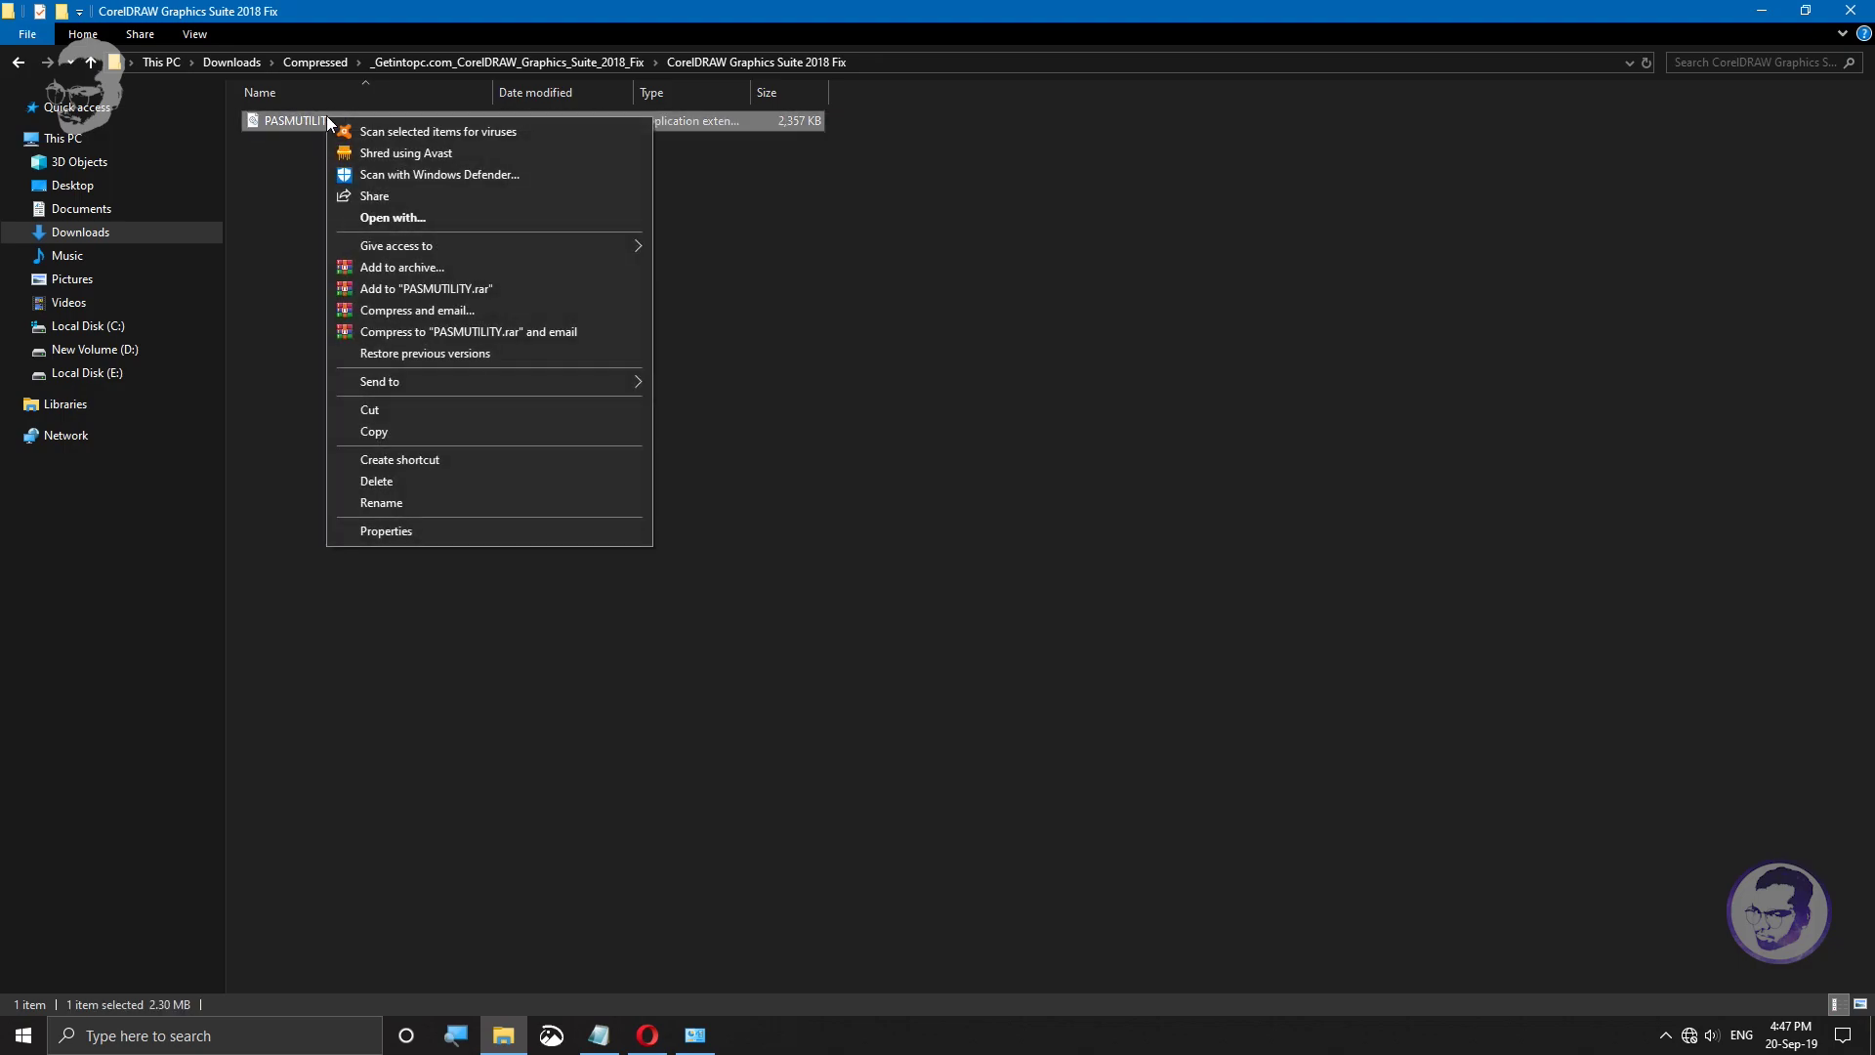
left_click(383, 432)
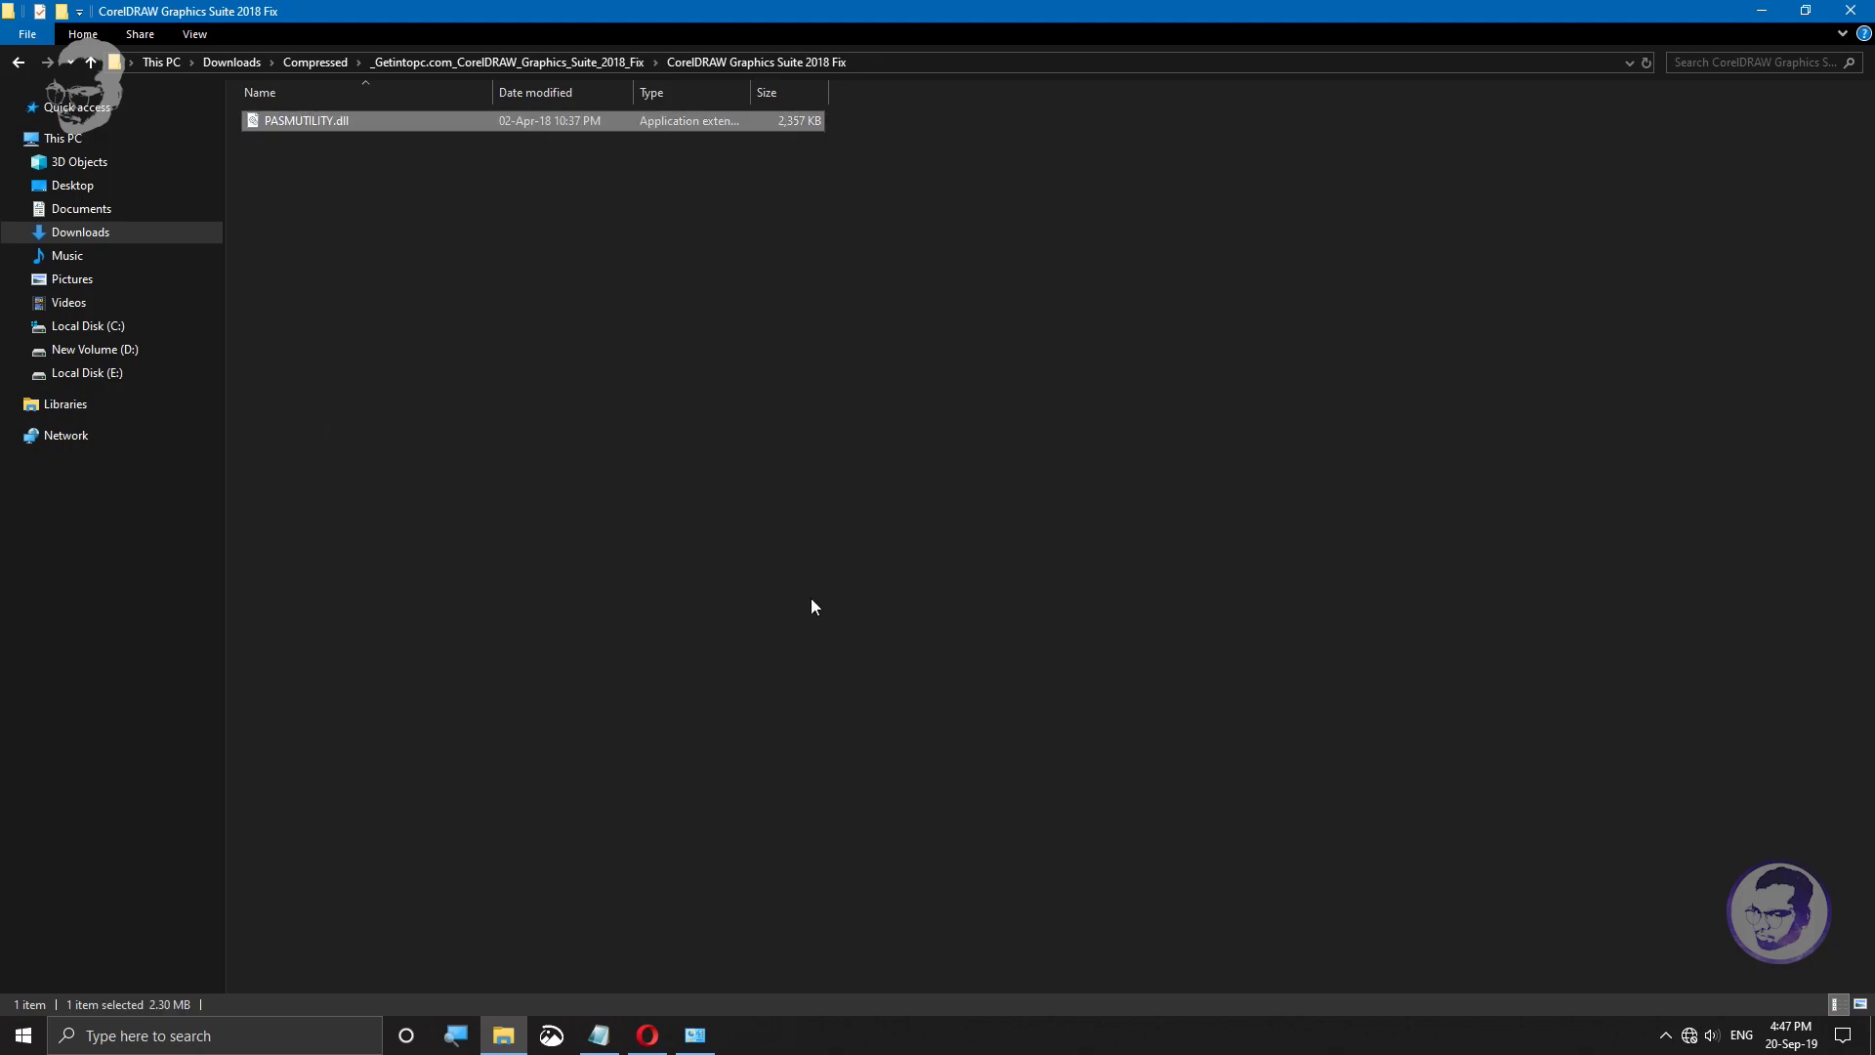
Step: Minimize File Explorer to reach the CorelDRAW 2018 desktop shortcut, and dismiss the IObit Uninstaller notification
left_click(1764, 12)
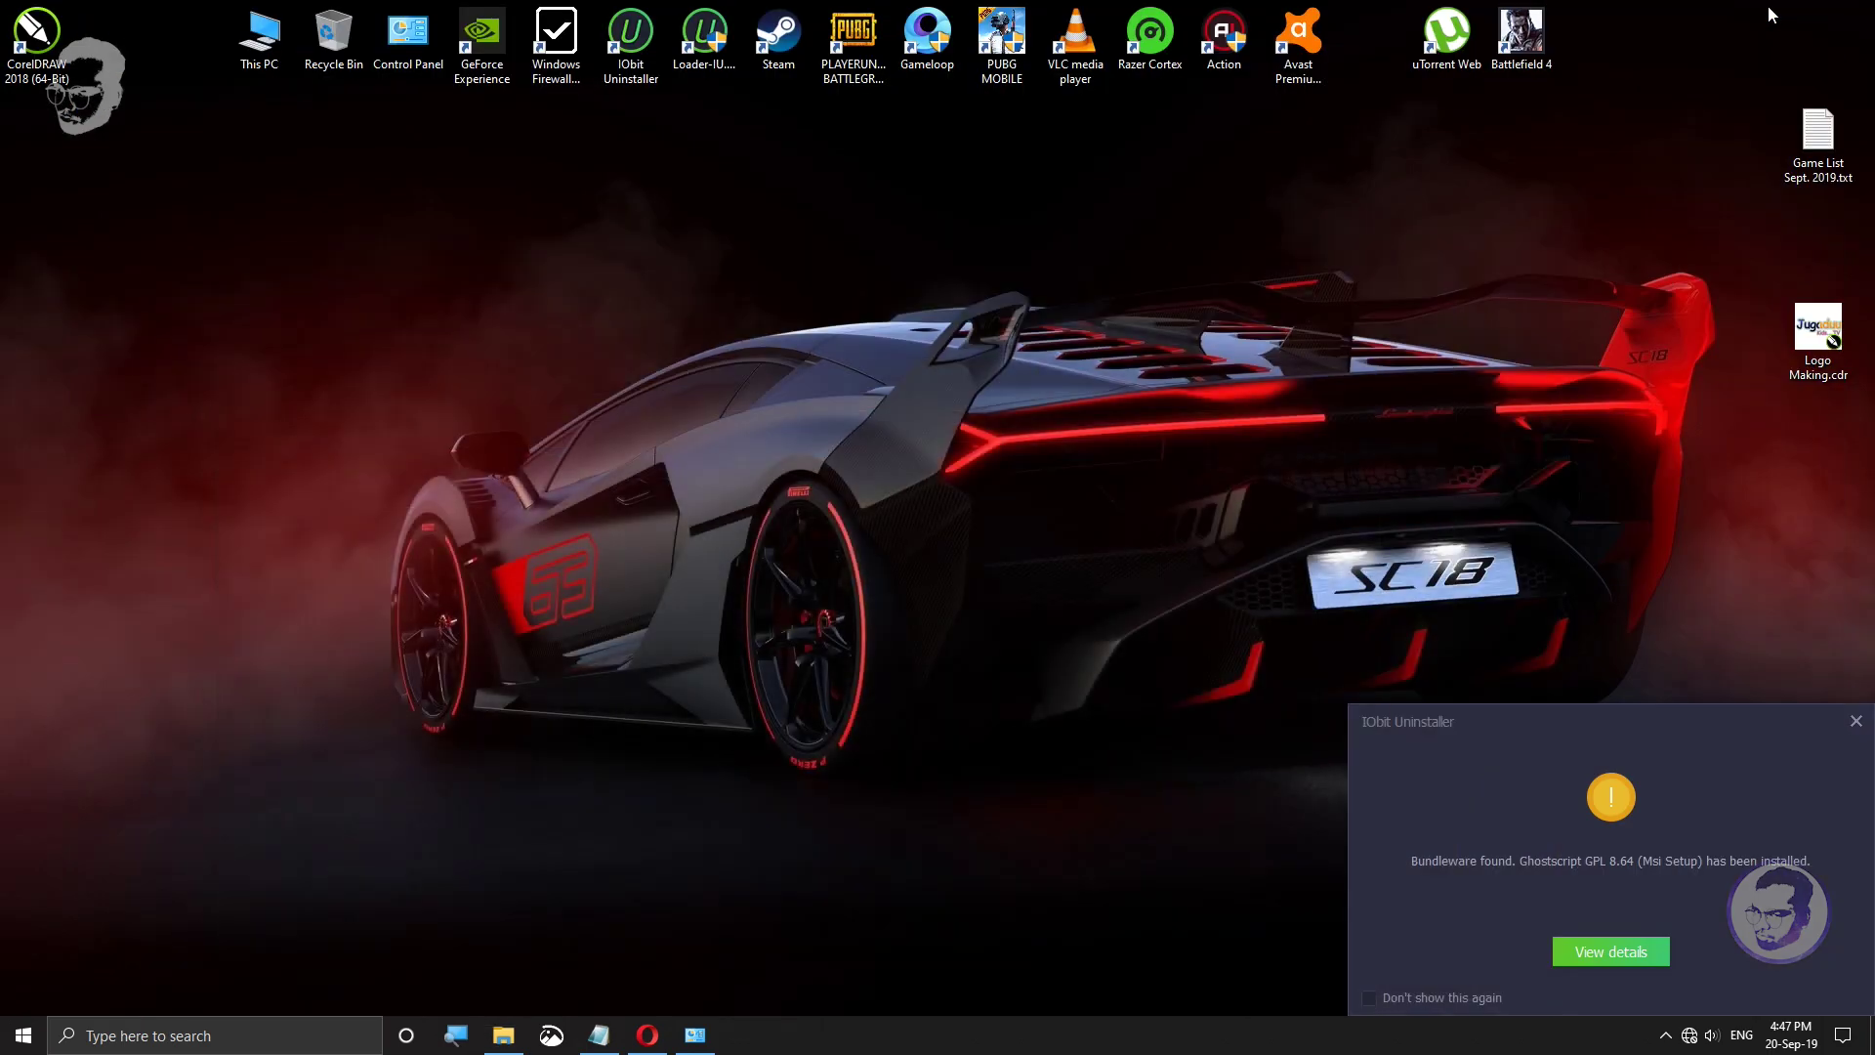
right_click(40, 54)
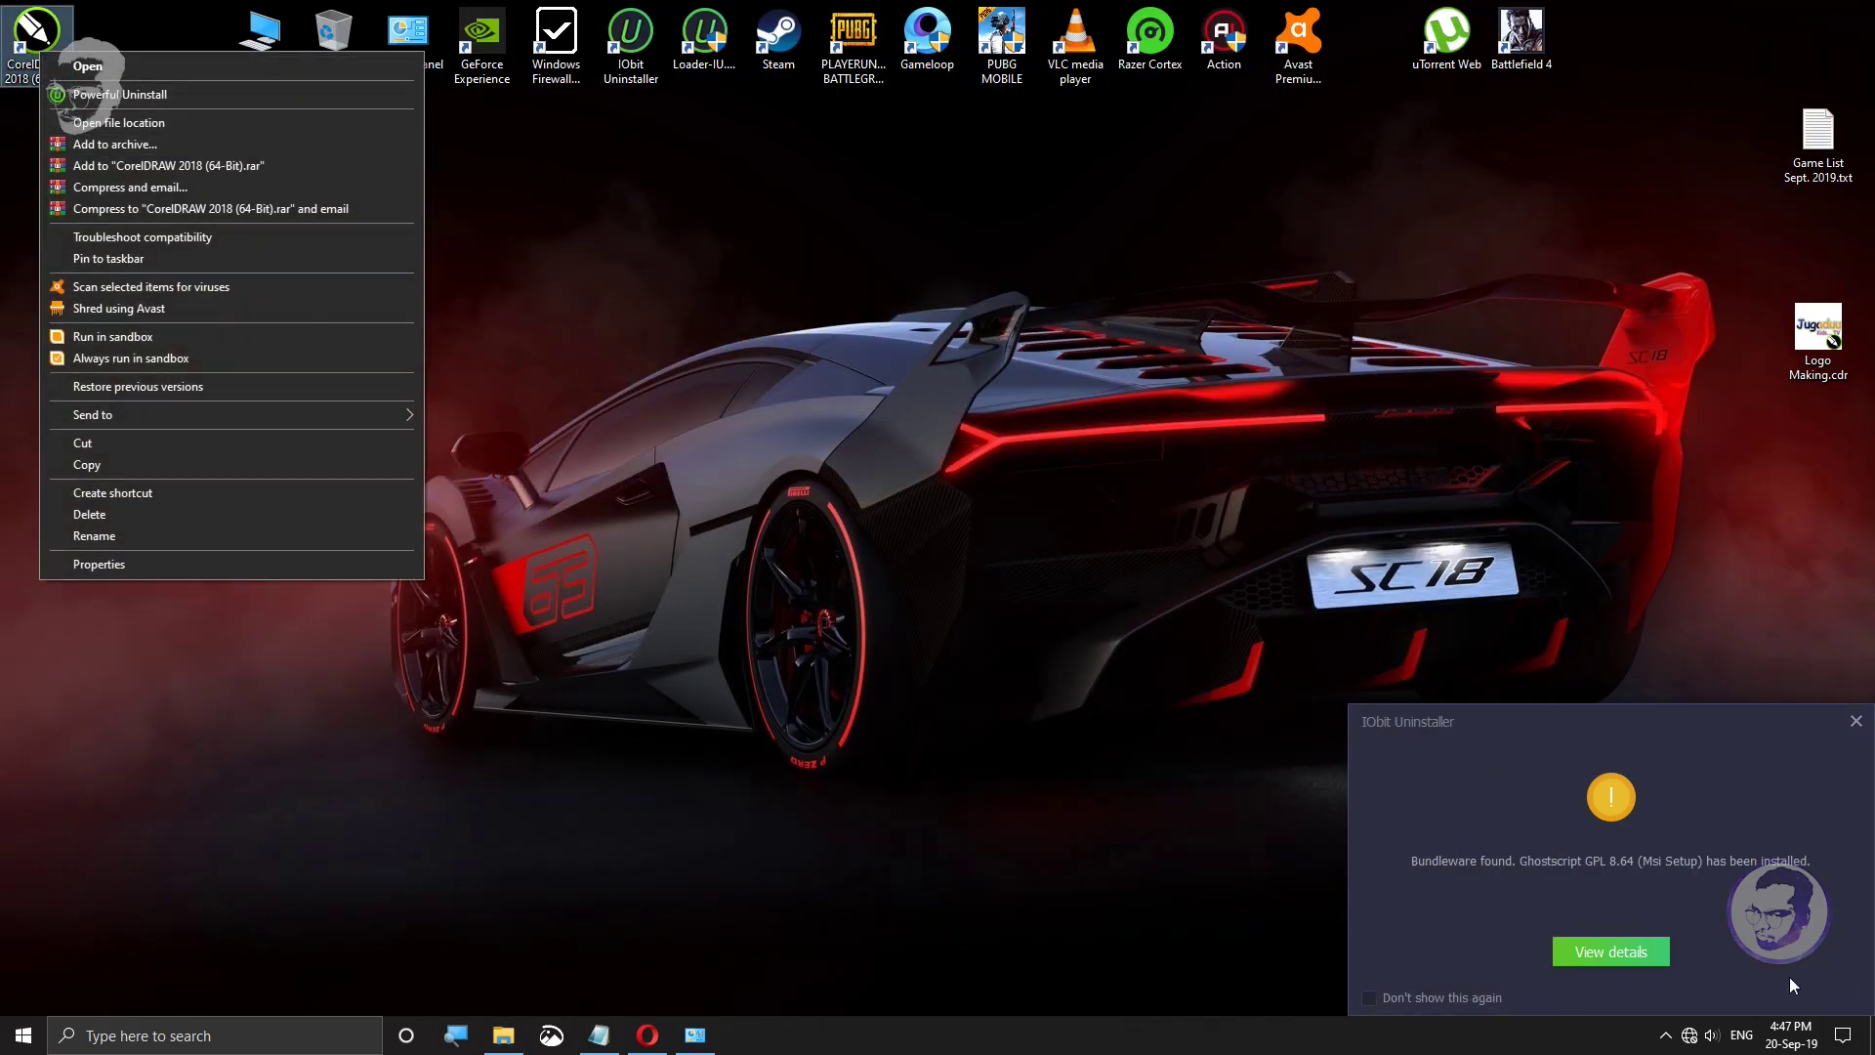
left_click(1856, 720)
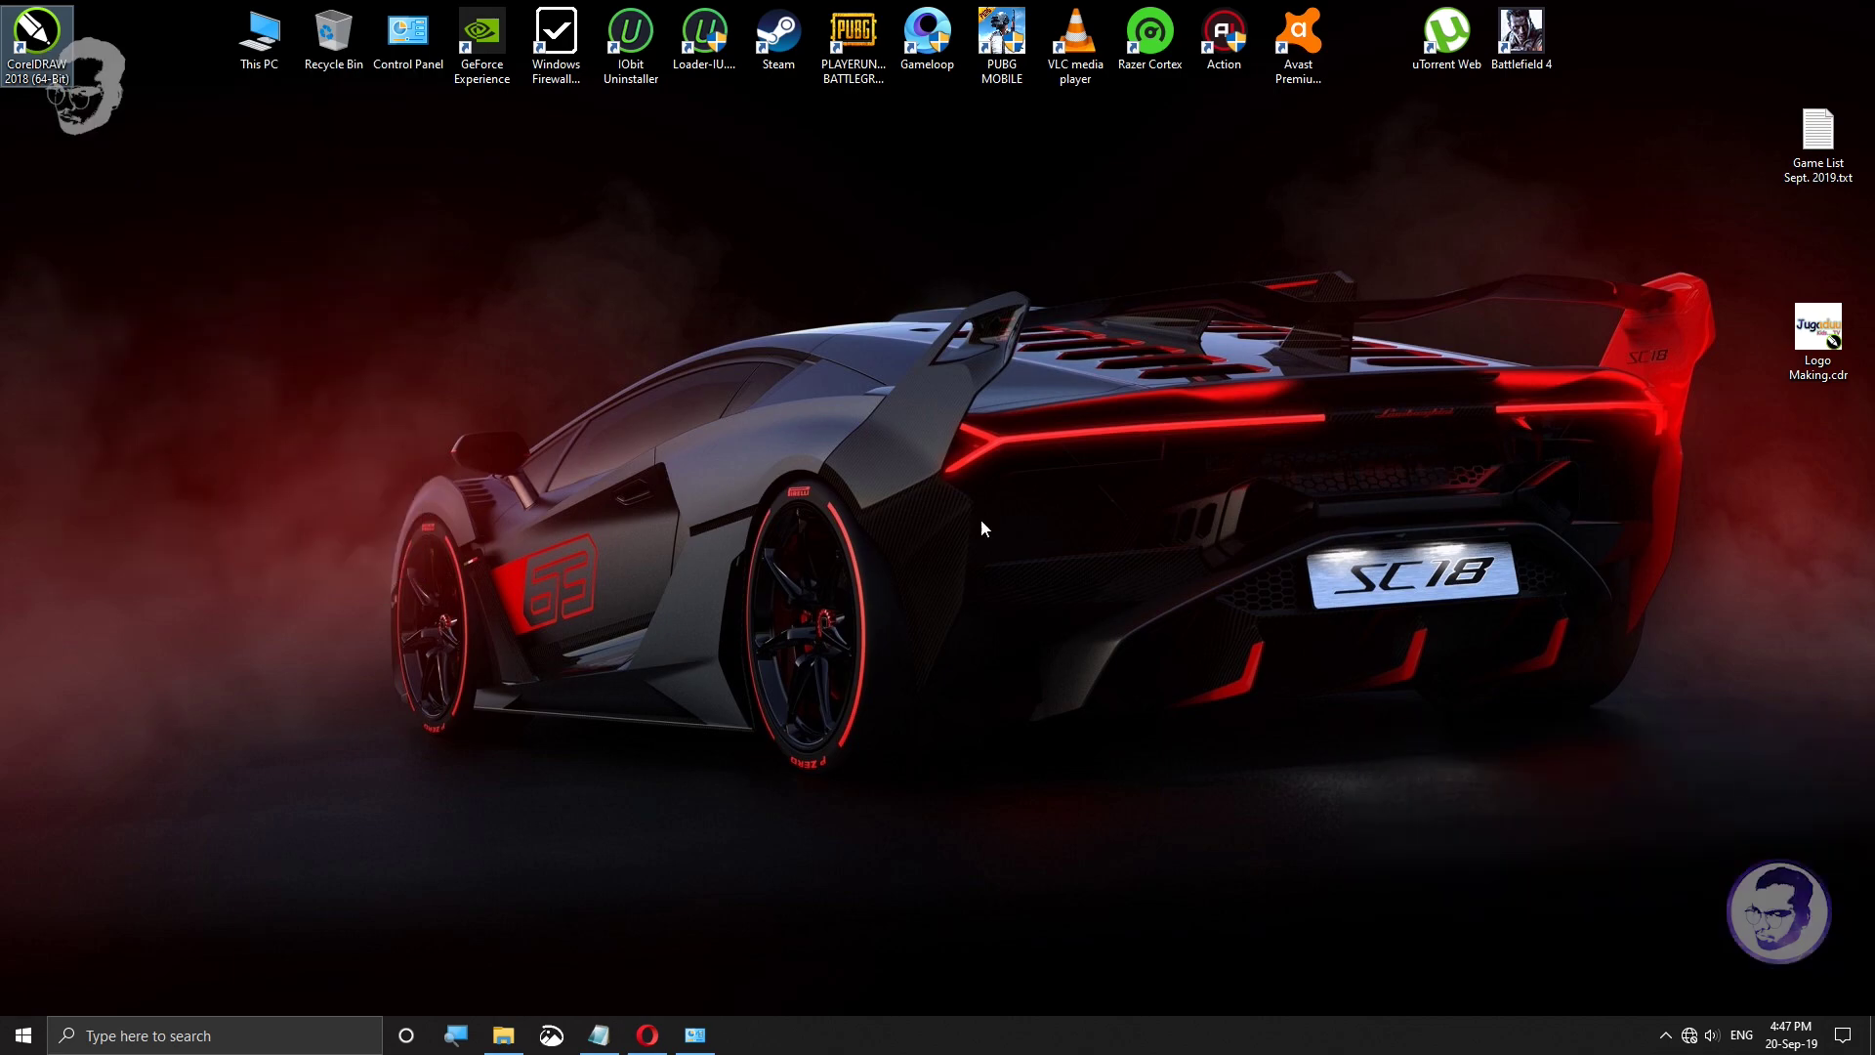
right_click(78, 74)
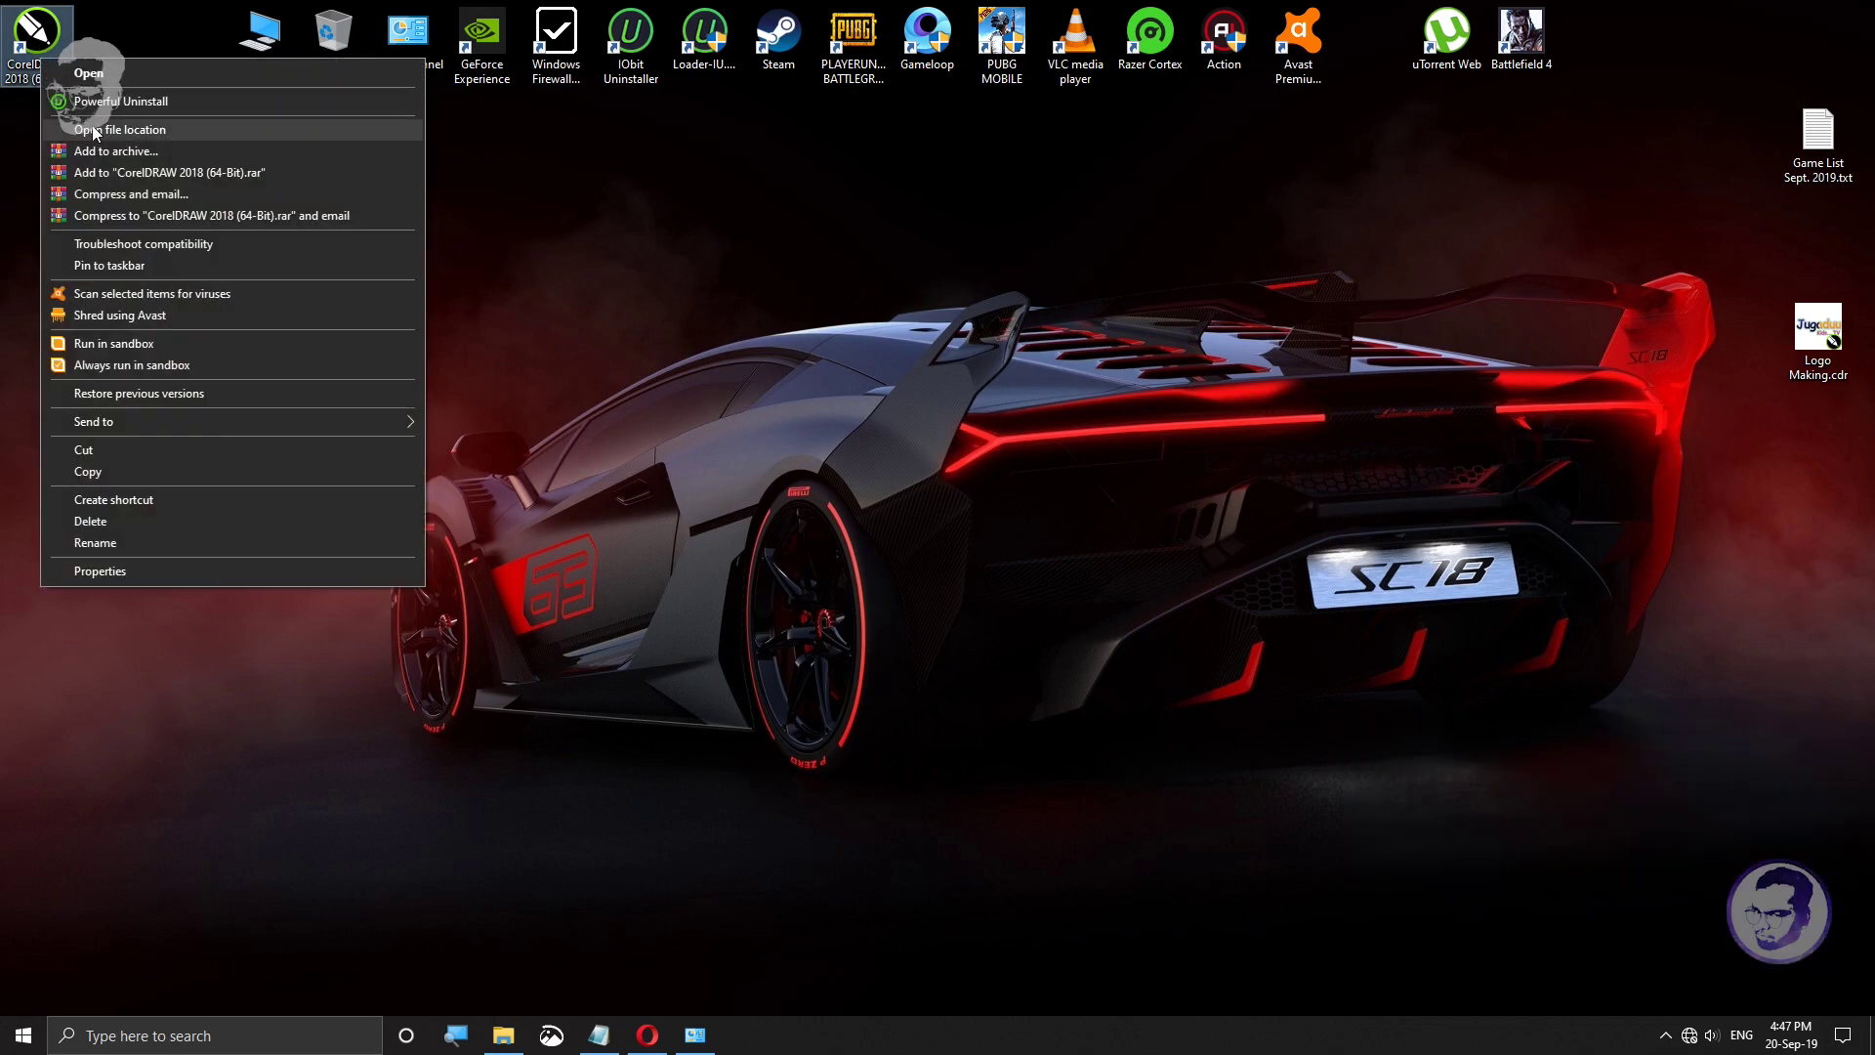
left_click(95, 131)
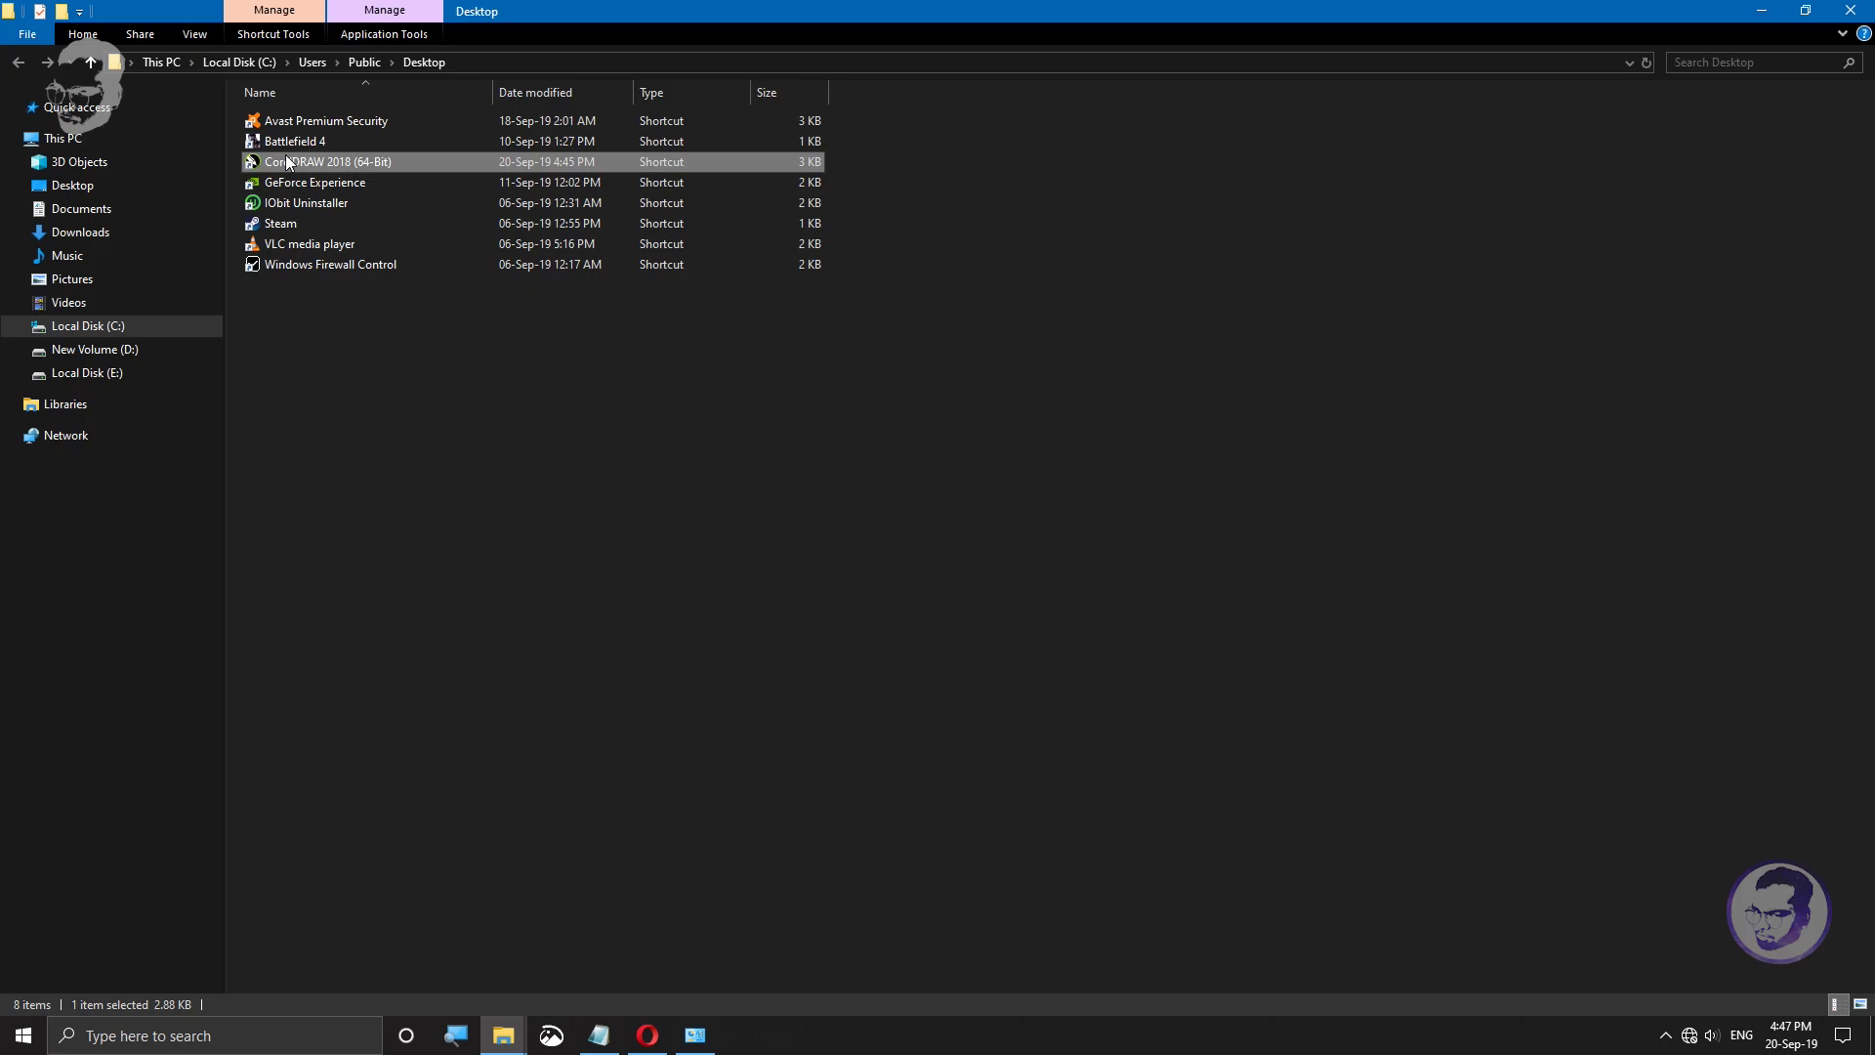
right_click(288, 164)
left_click(336, 225)
right_click(344, 158)
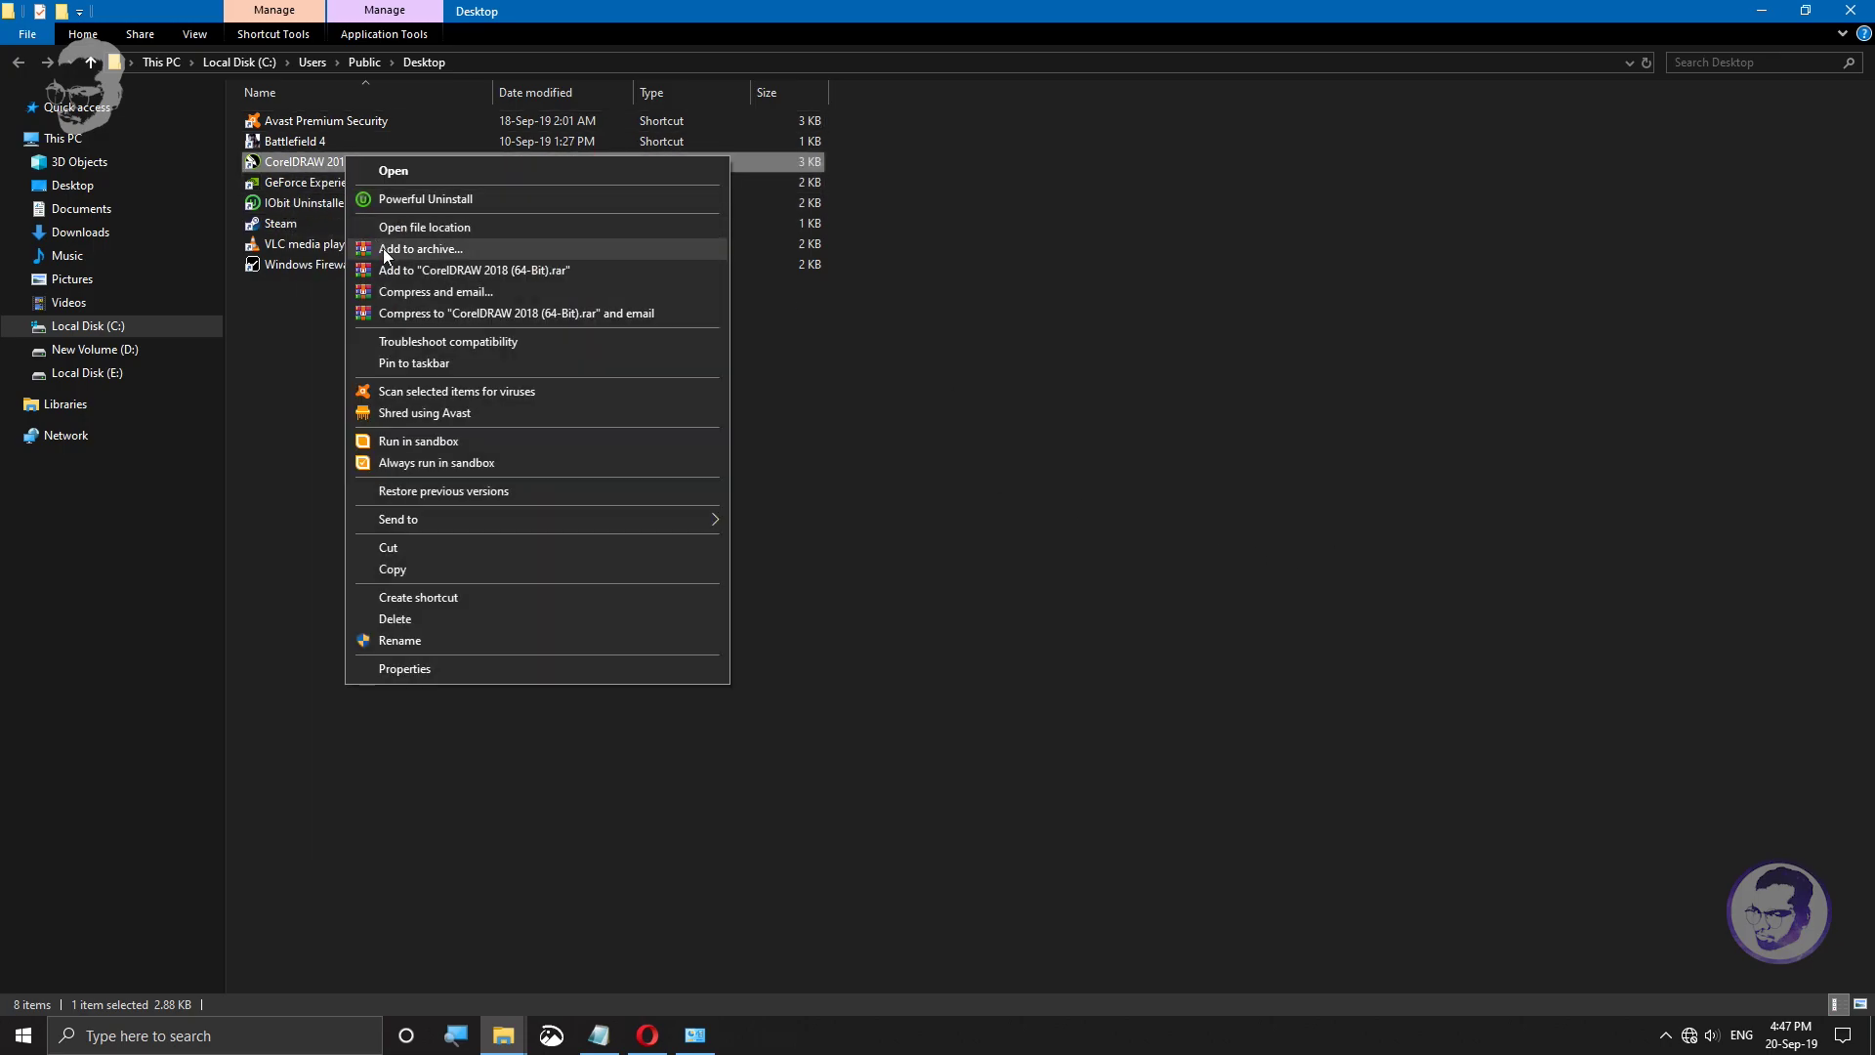
left_click(394, 232)
left_click(816, 614)
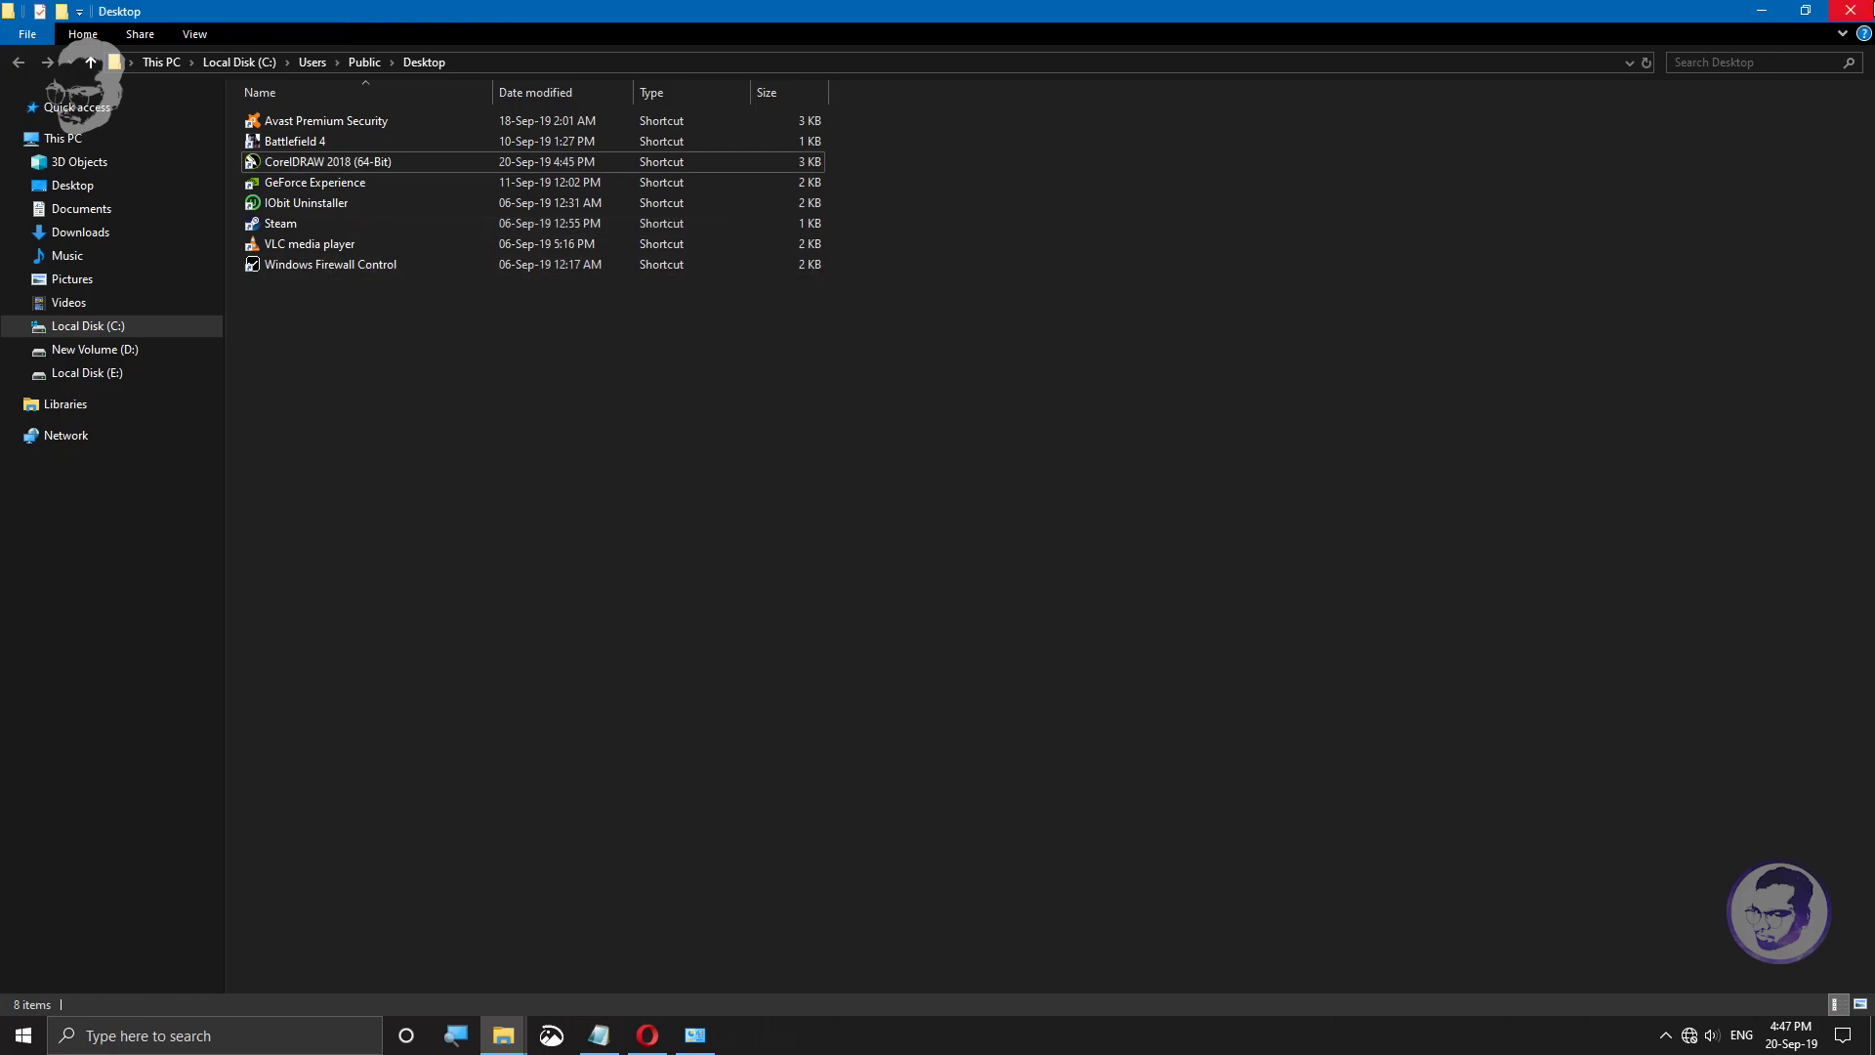
key("super+d")
right_click(482, 326)
left_click(547, 385)
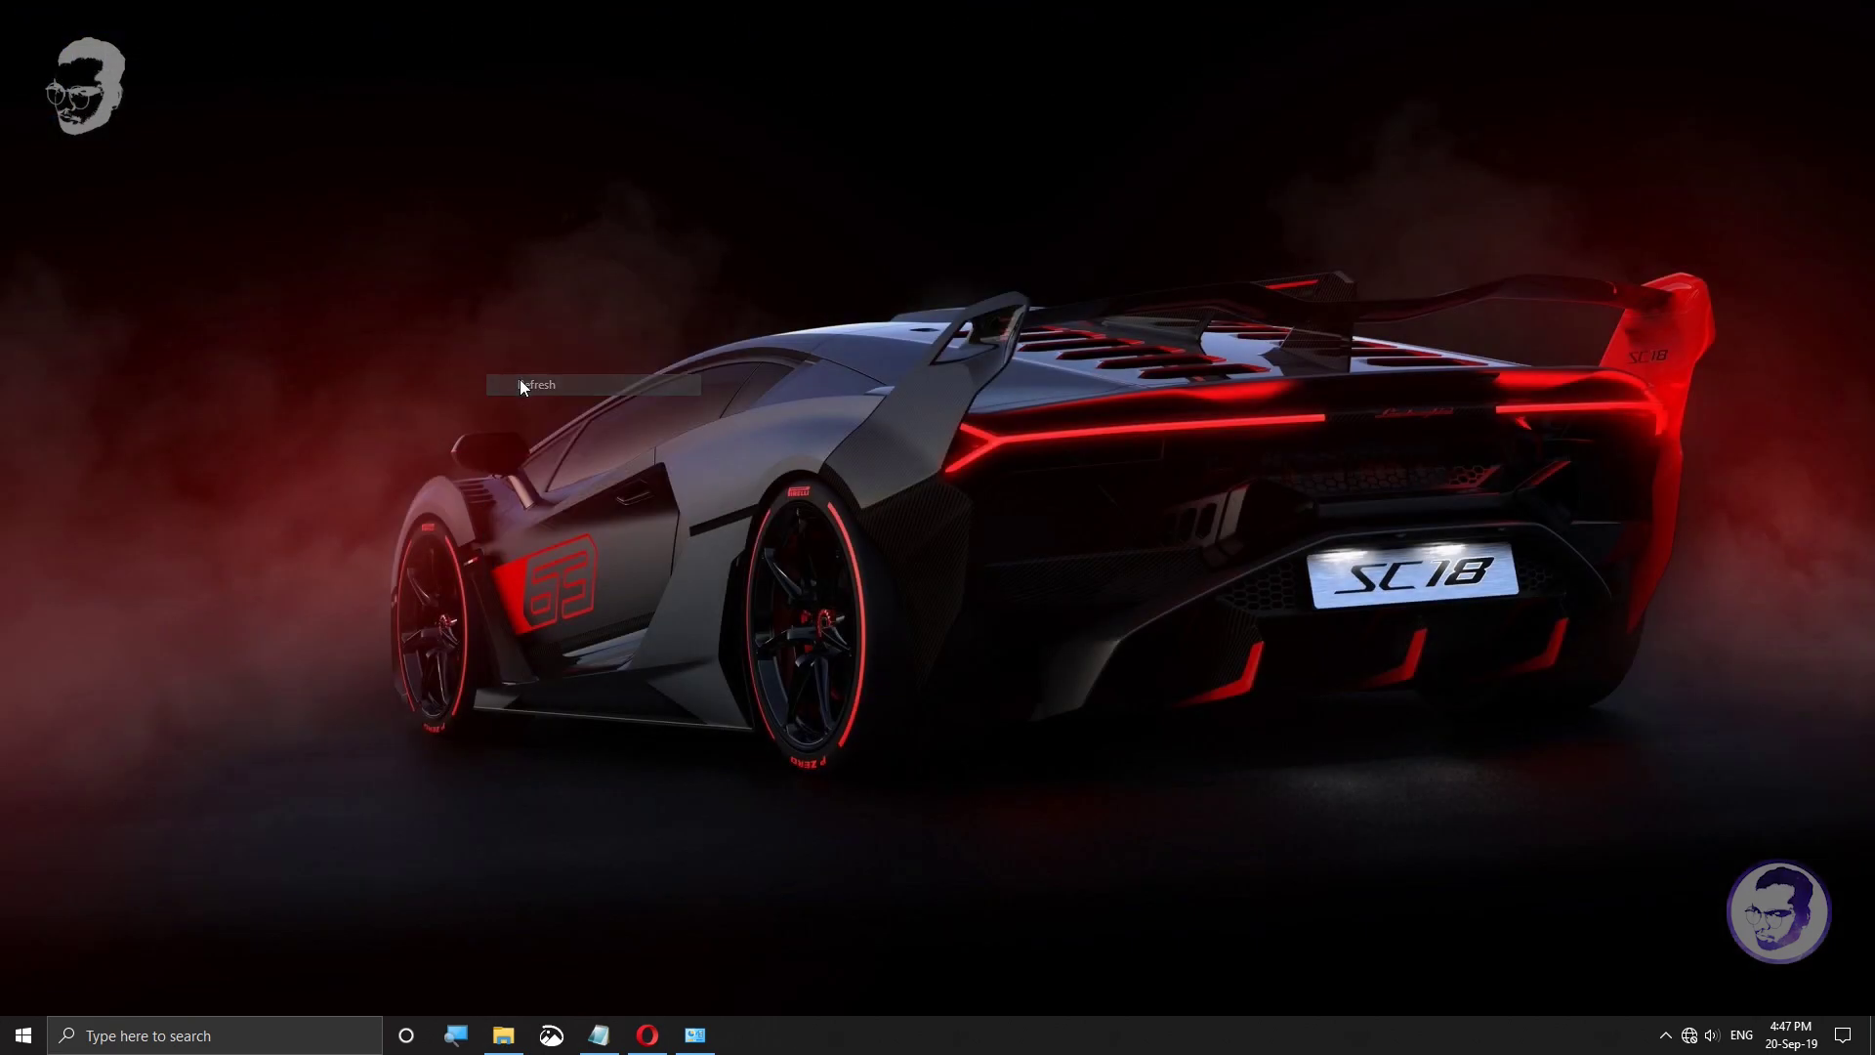
right_click(37, 56)
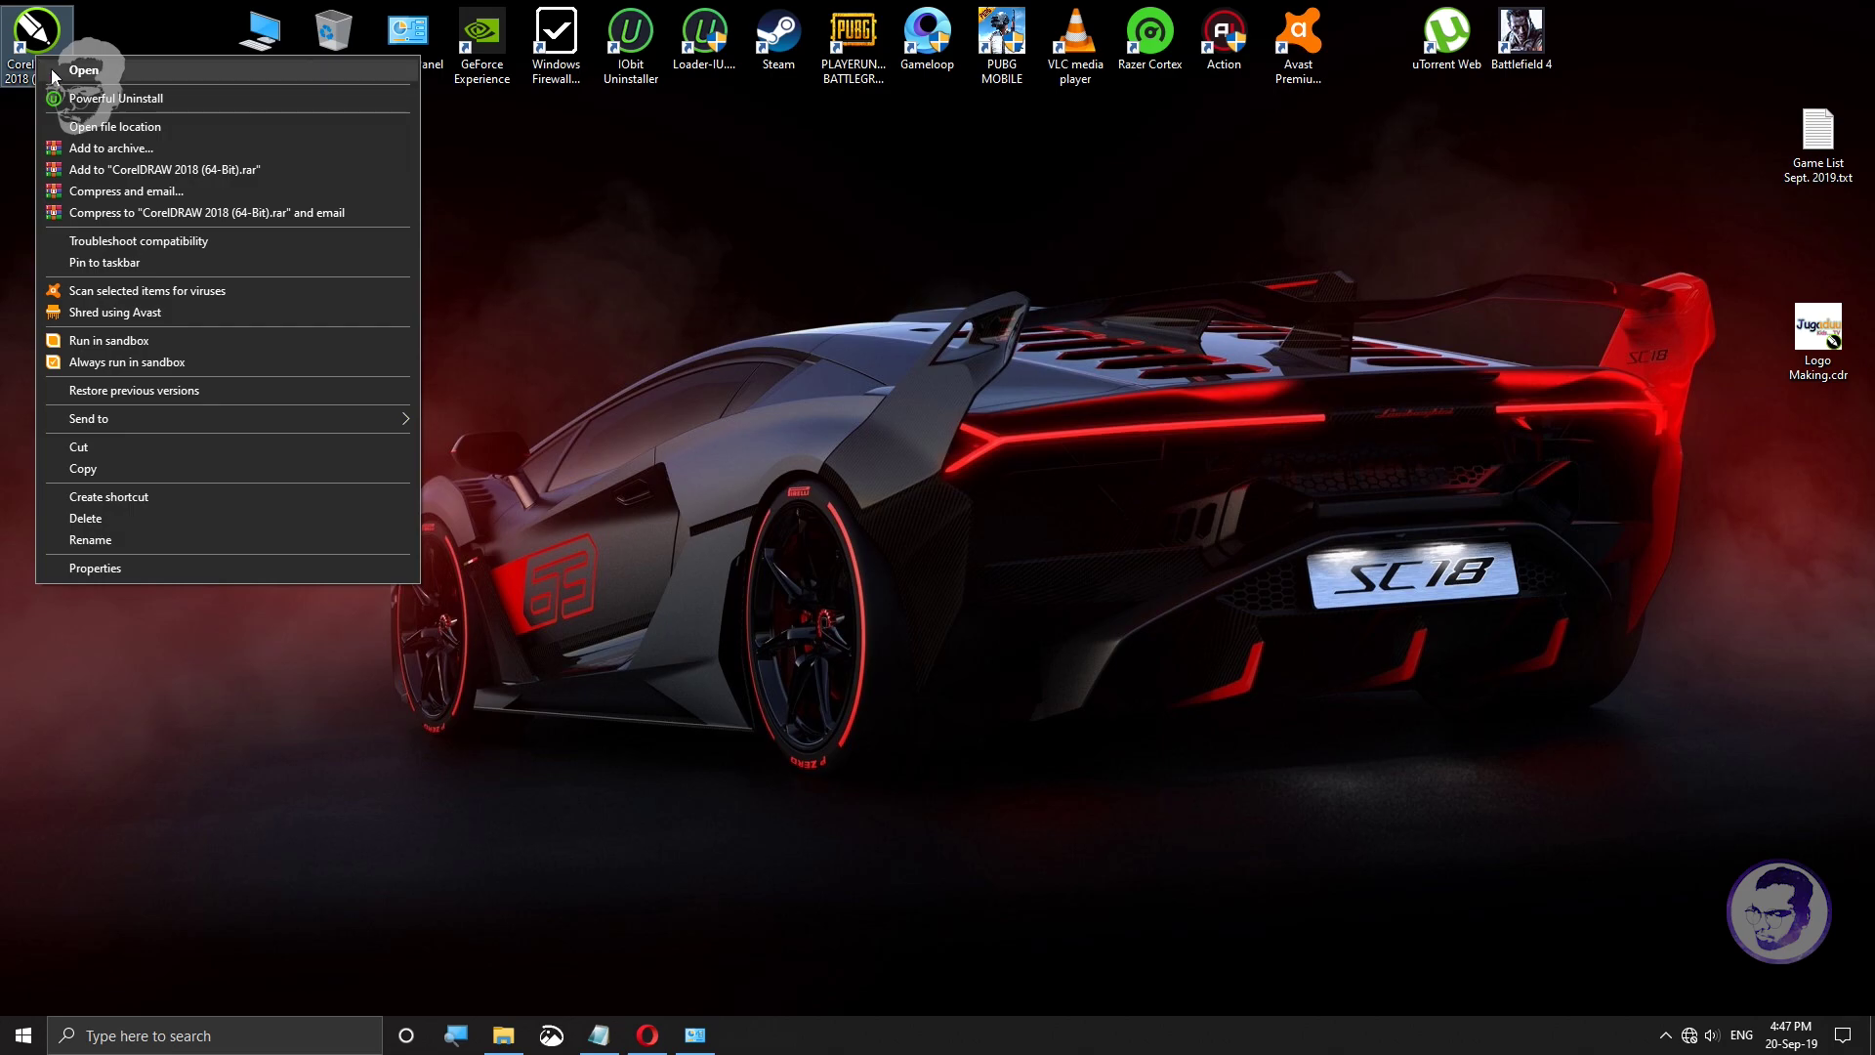
Step: Open the Programs64 folder of CorelDRAW Graphics Suite 2018 under Program Files\Corel on Local Disk (C:)
double_click(279, 30)
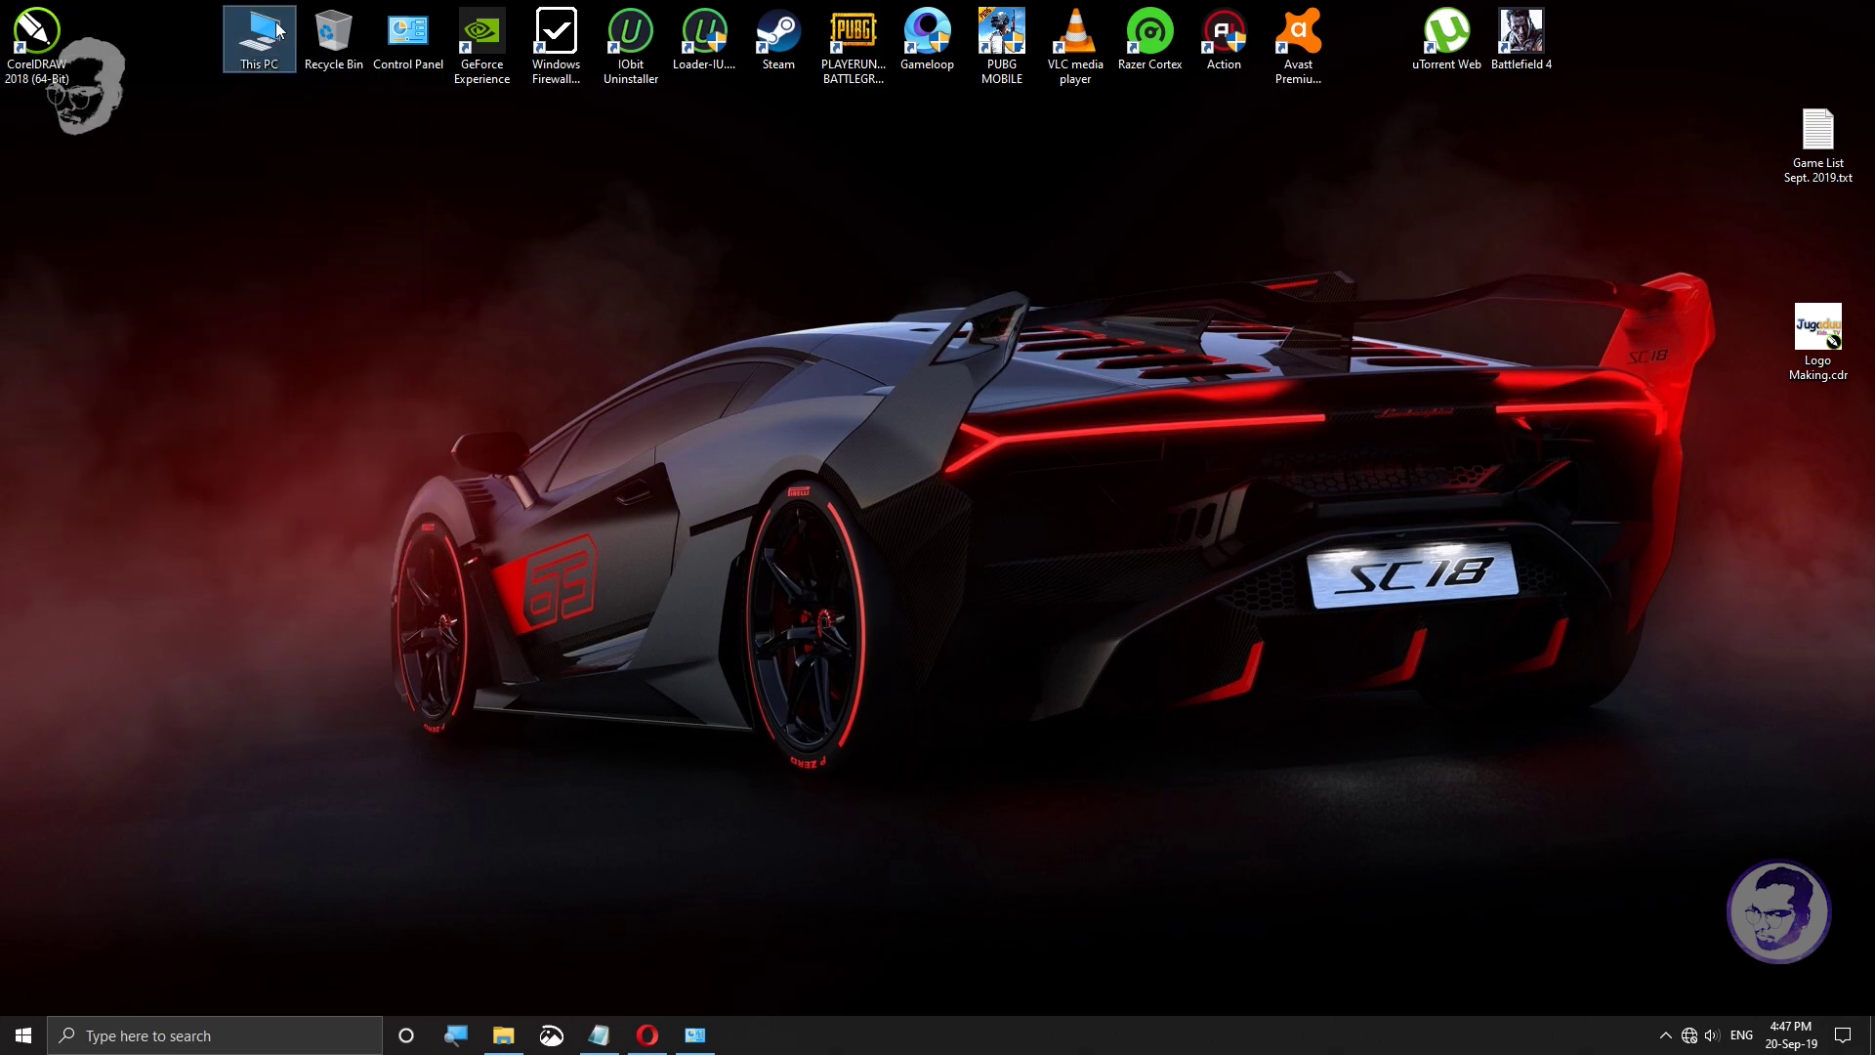
double_click(320, 274)
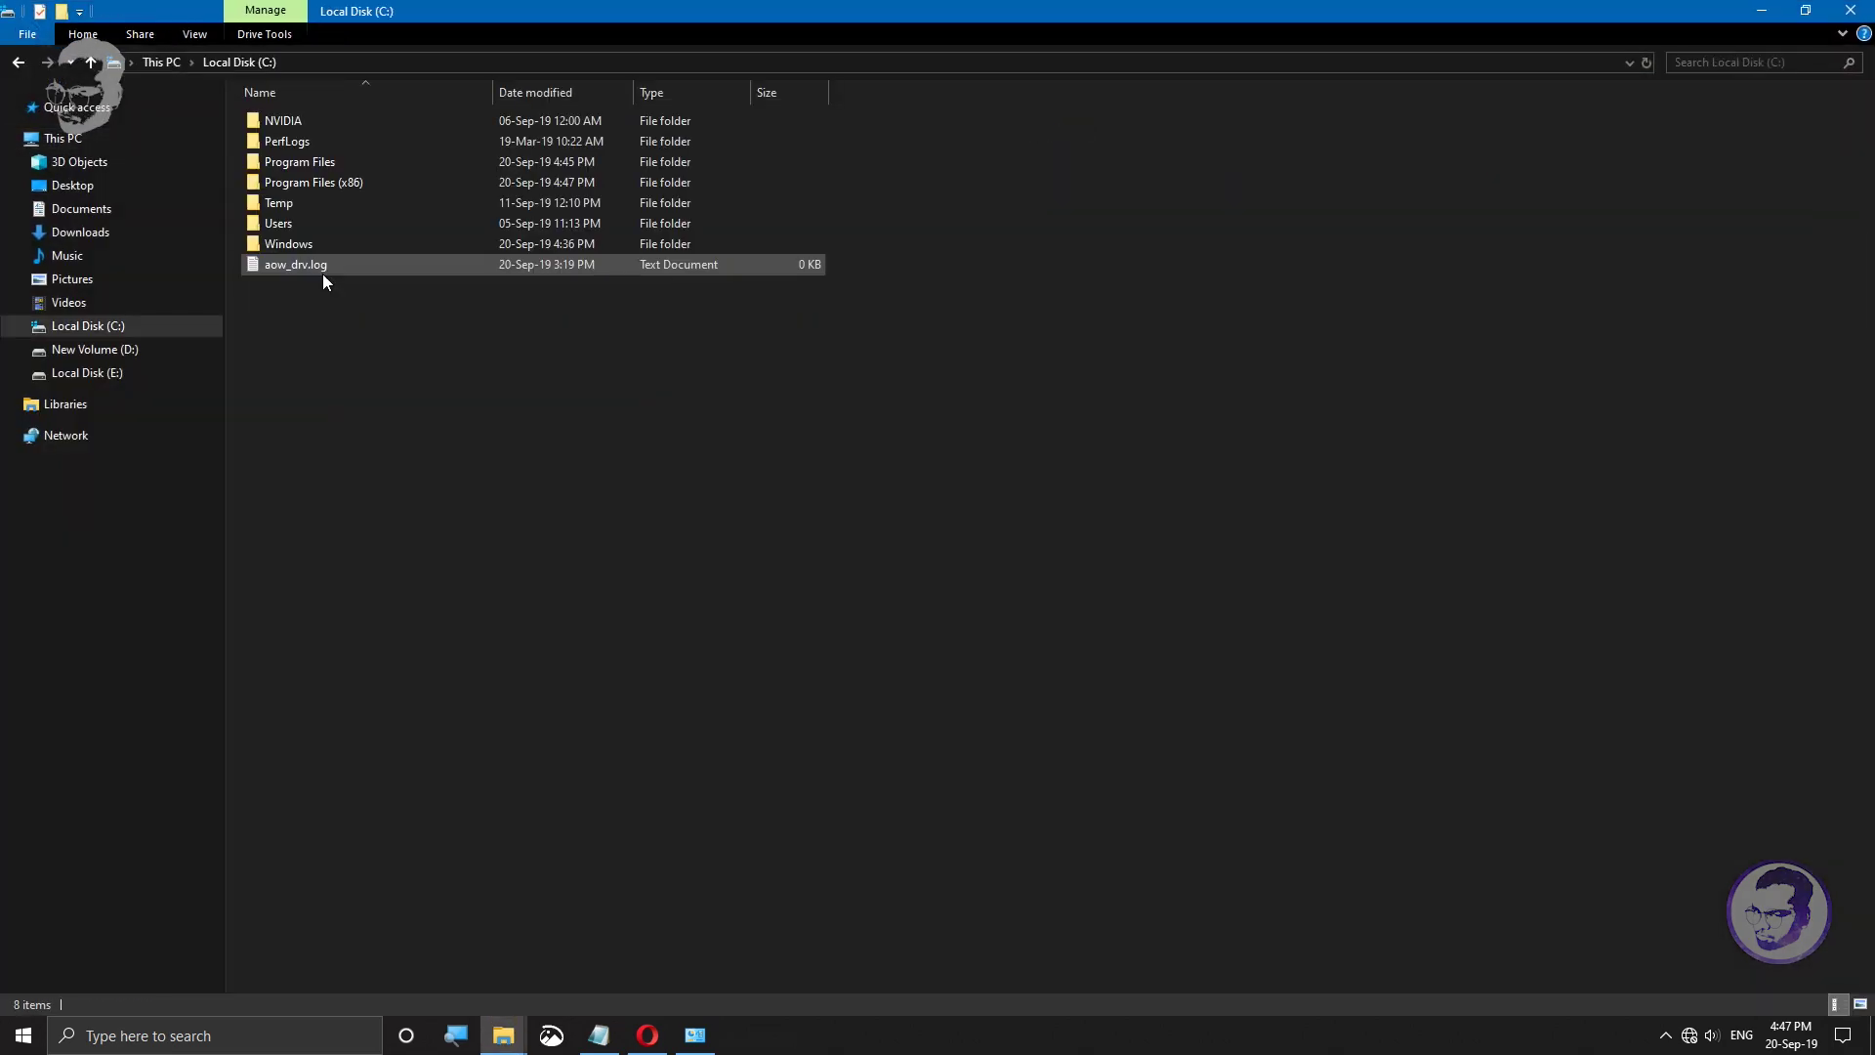
double_click(311, 162)
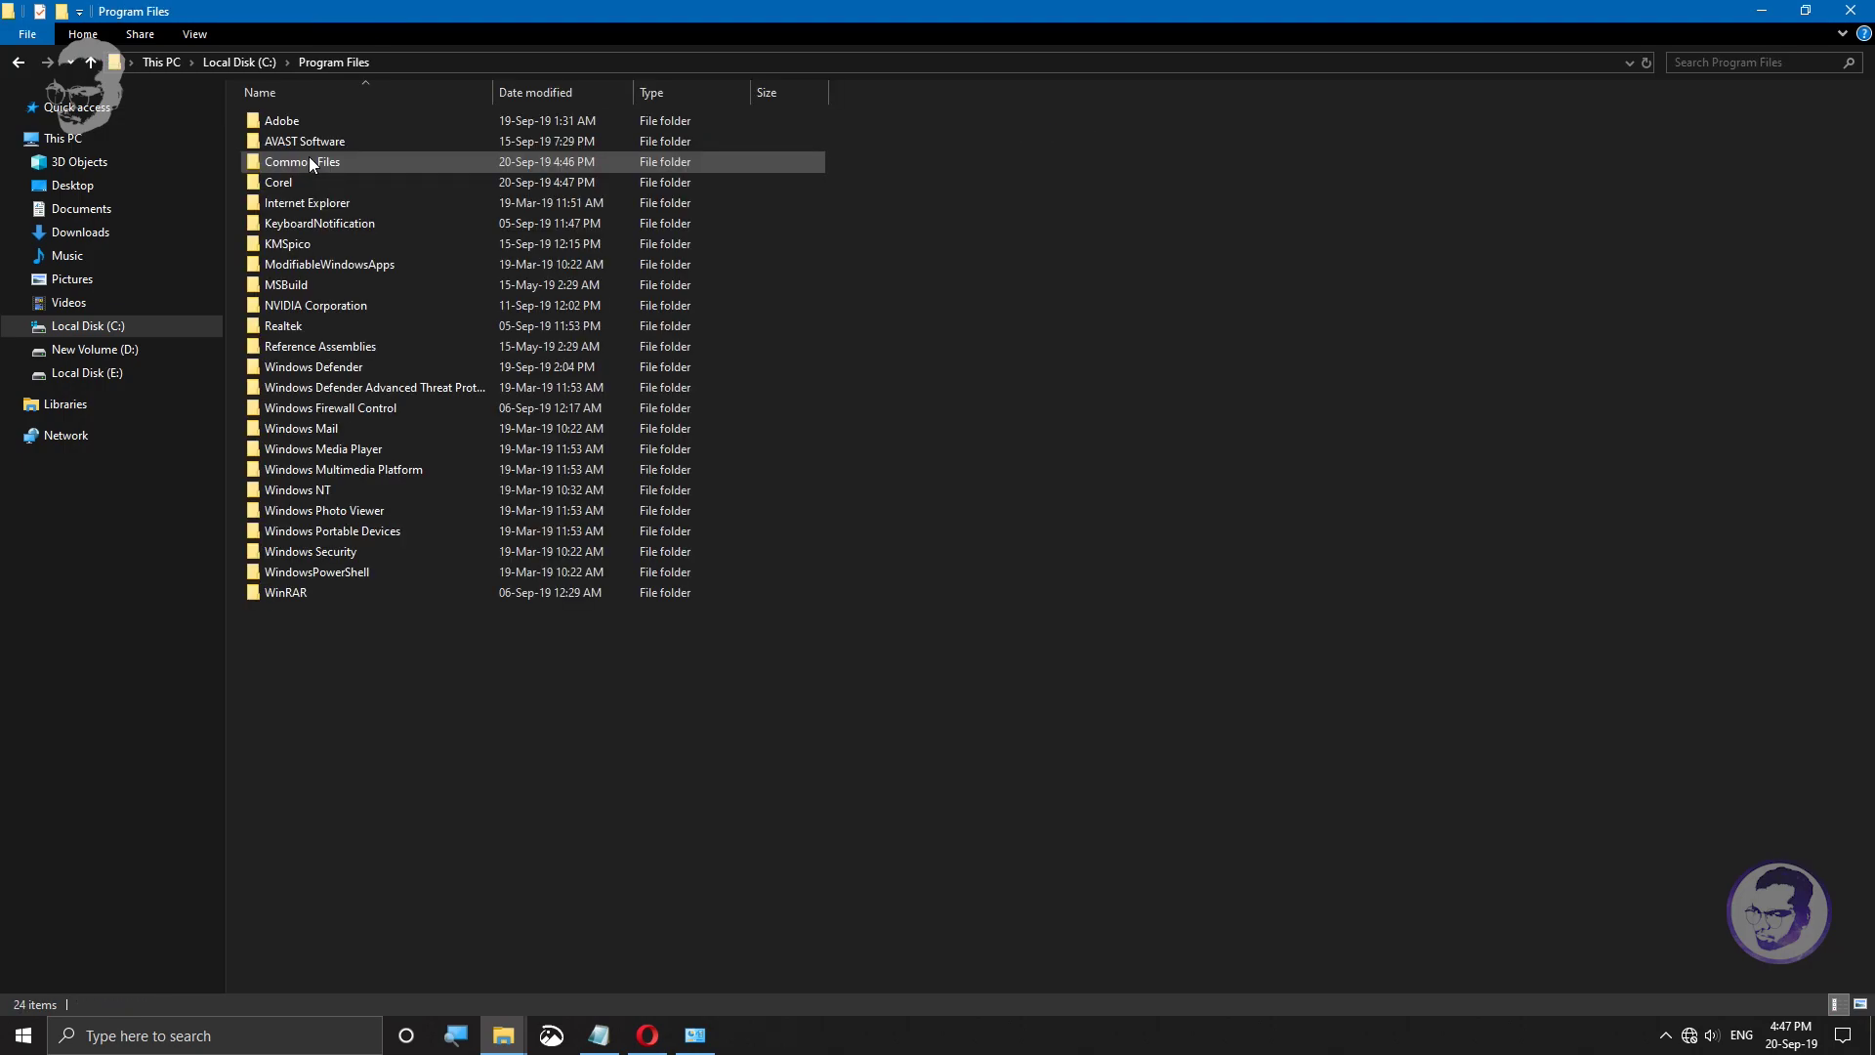
double_click(303, 179)
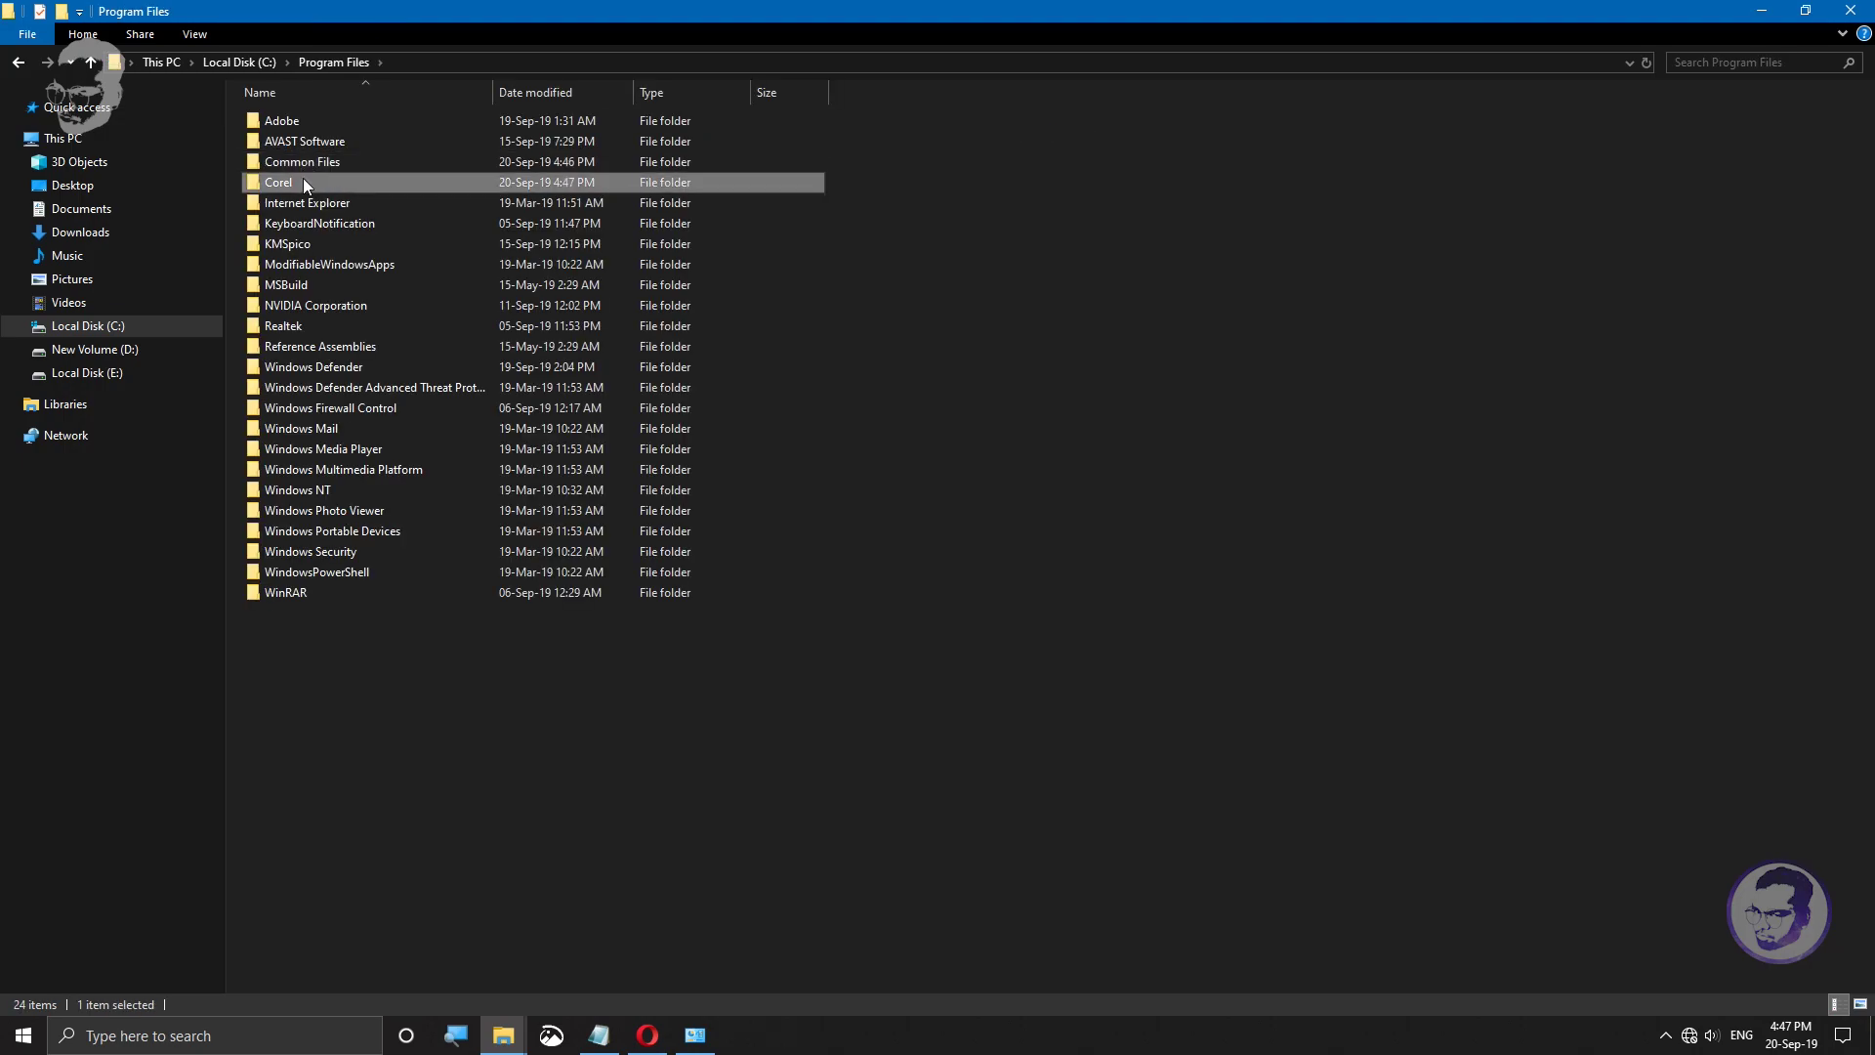
double_click(320, 121)
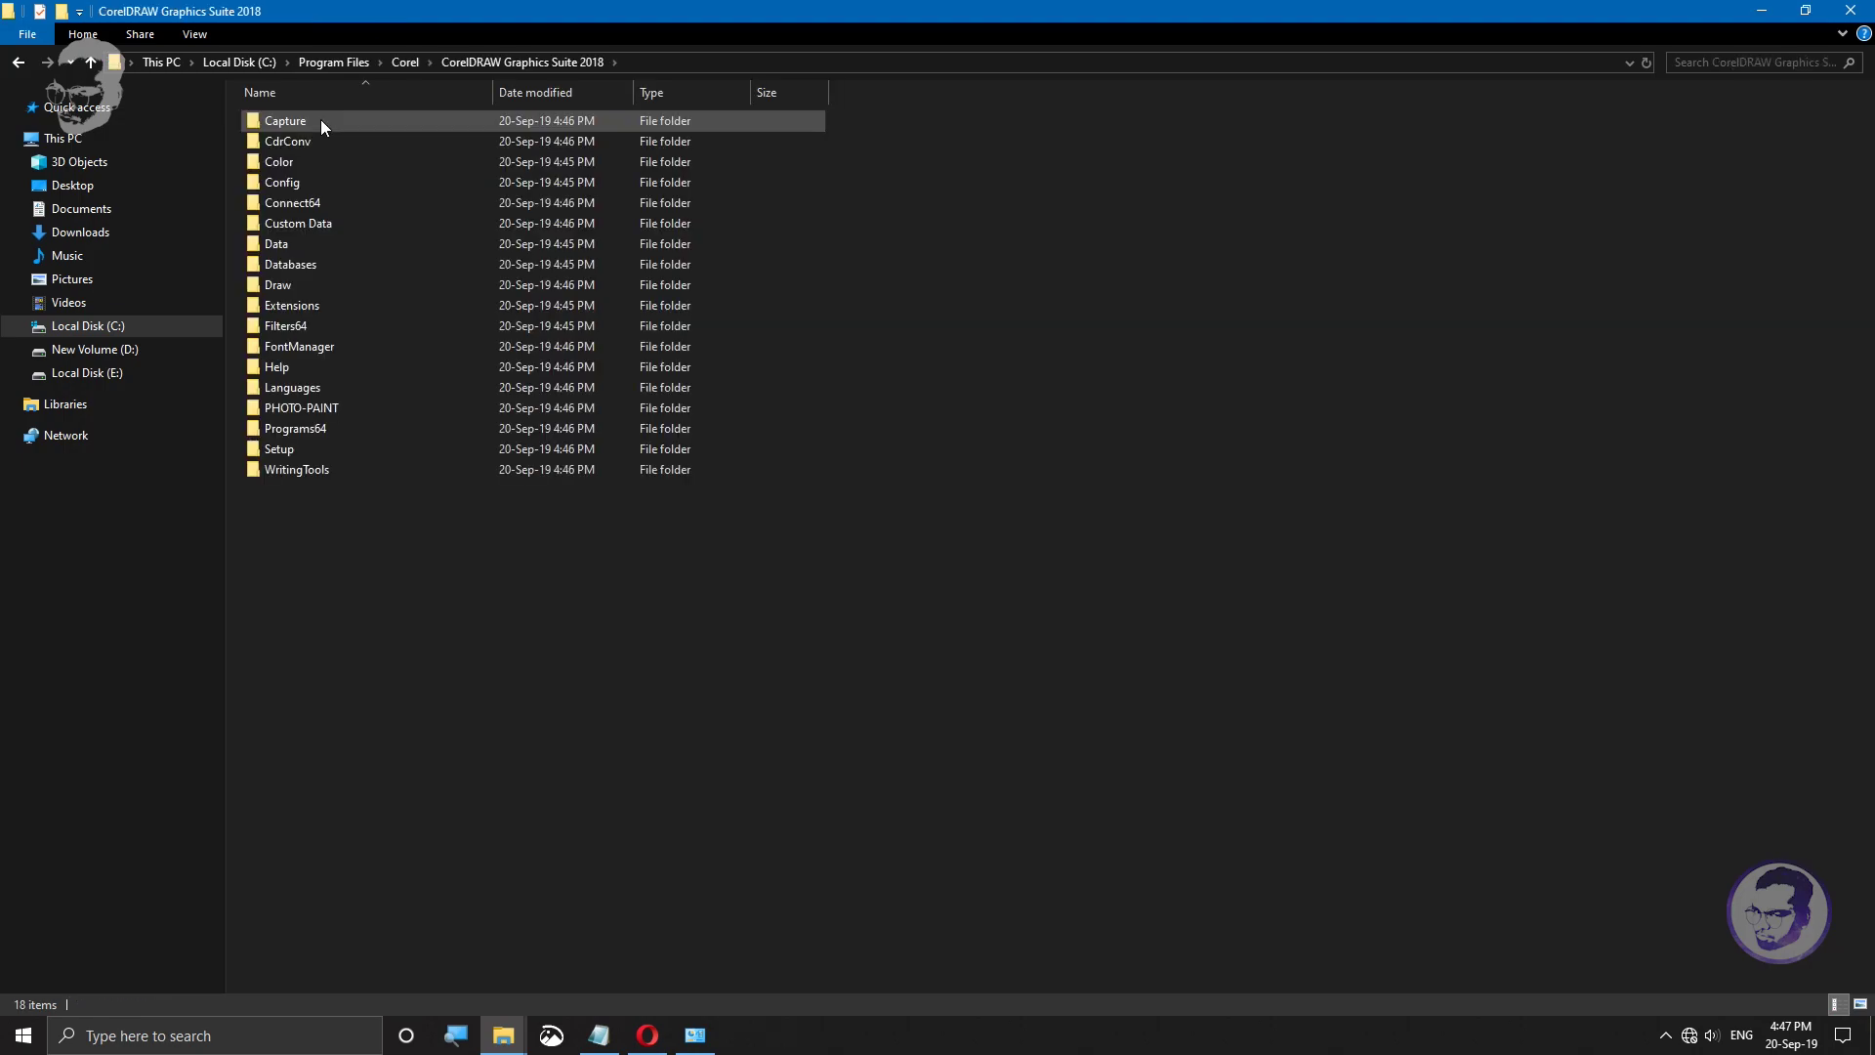
double_click(305, 430)
Step: Paste PASMUTILITY.dll into the Programs64 folder with administrator permission, check it in the file list, and close the folder
right_click(1207, 348)
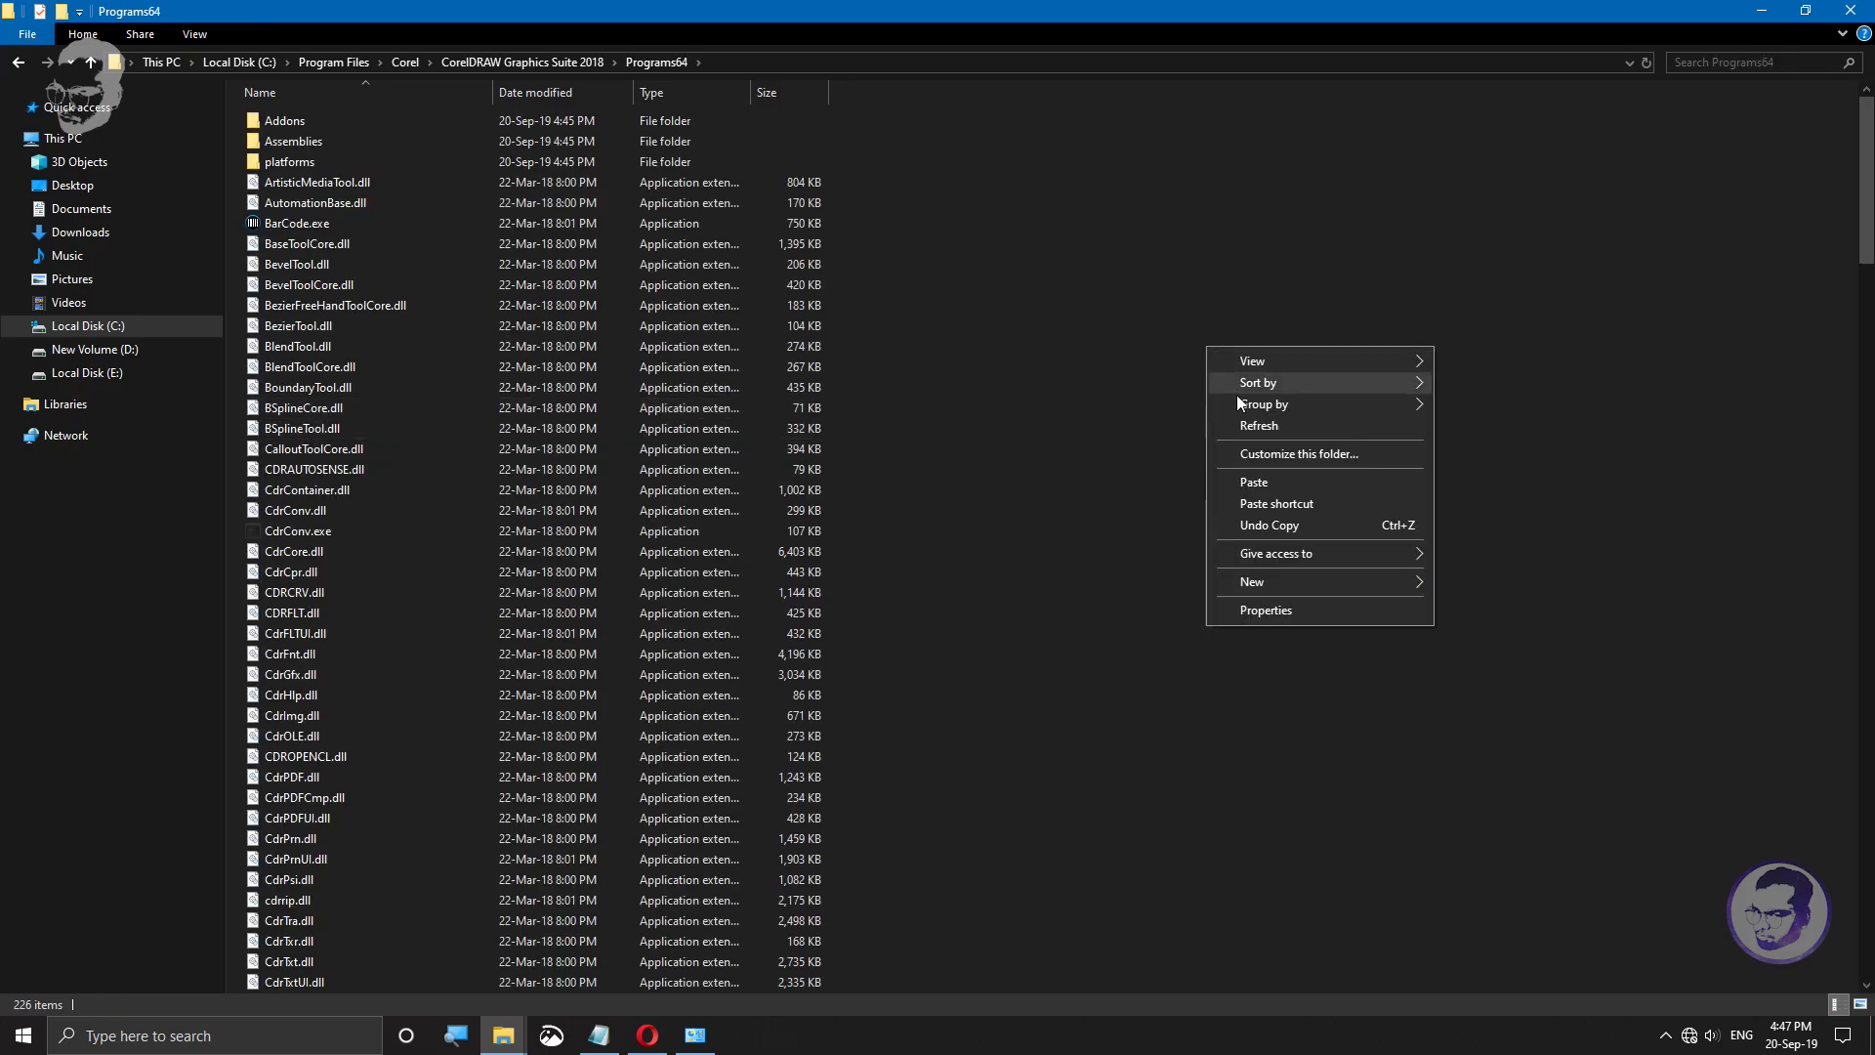
left_click(1261, 481)
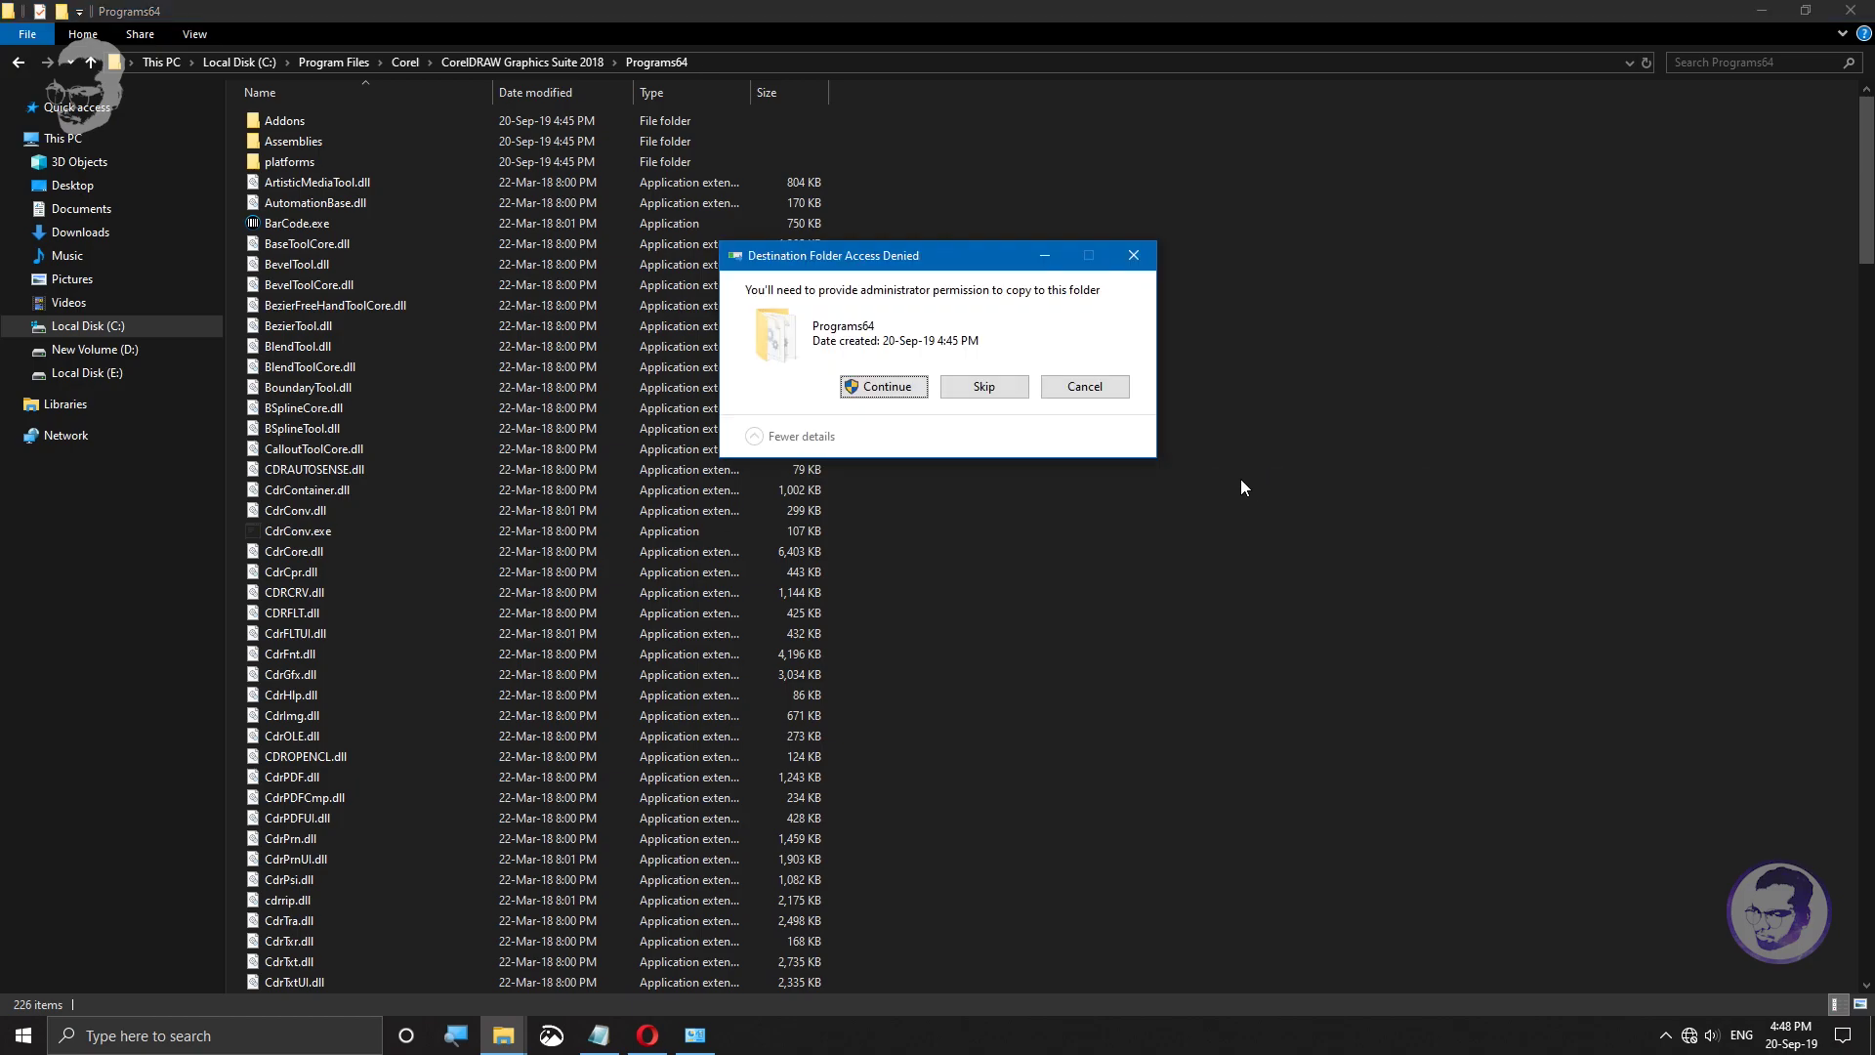
left_click(899, 387)
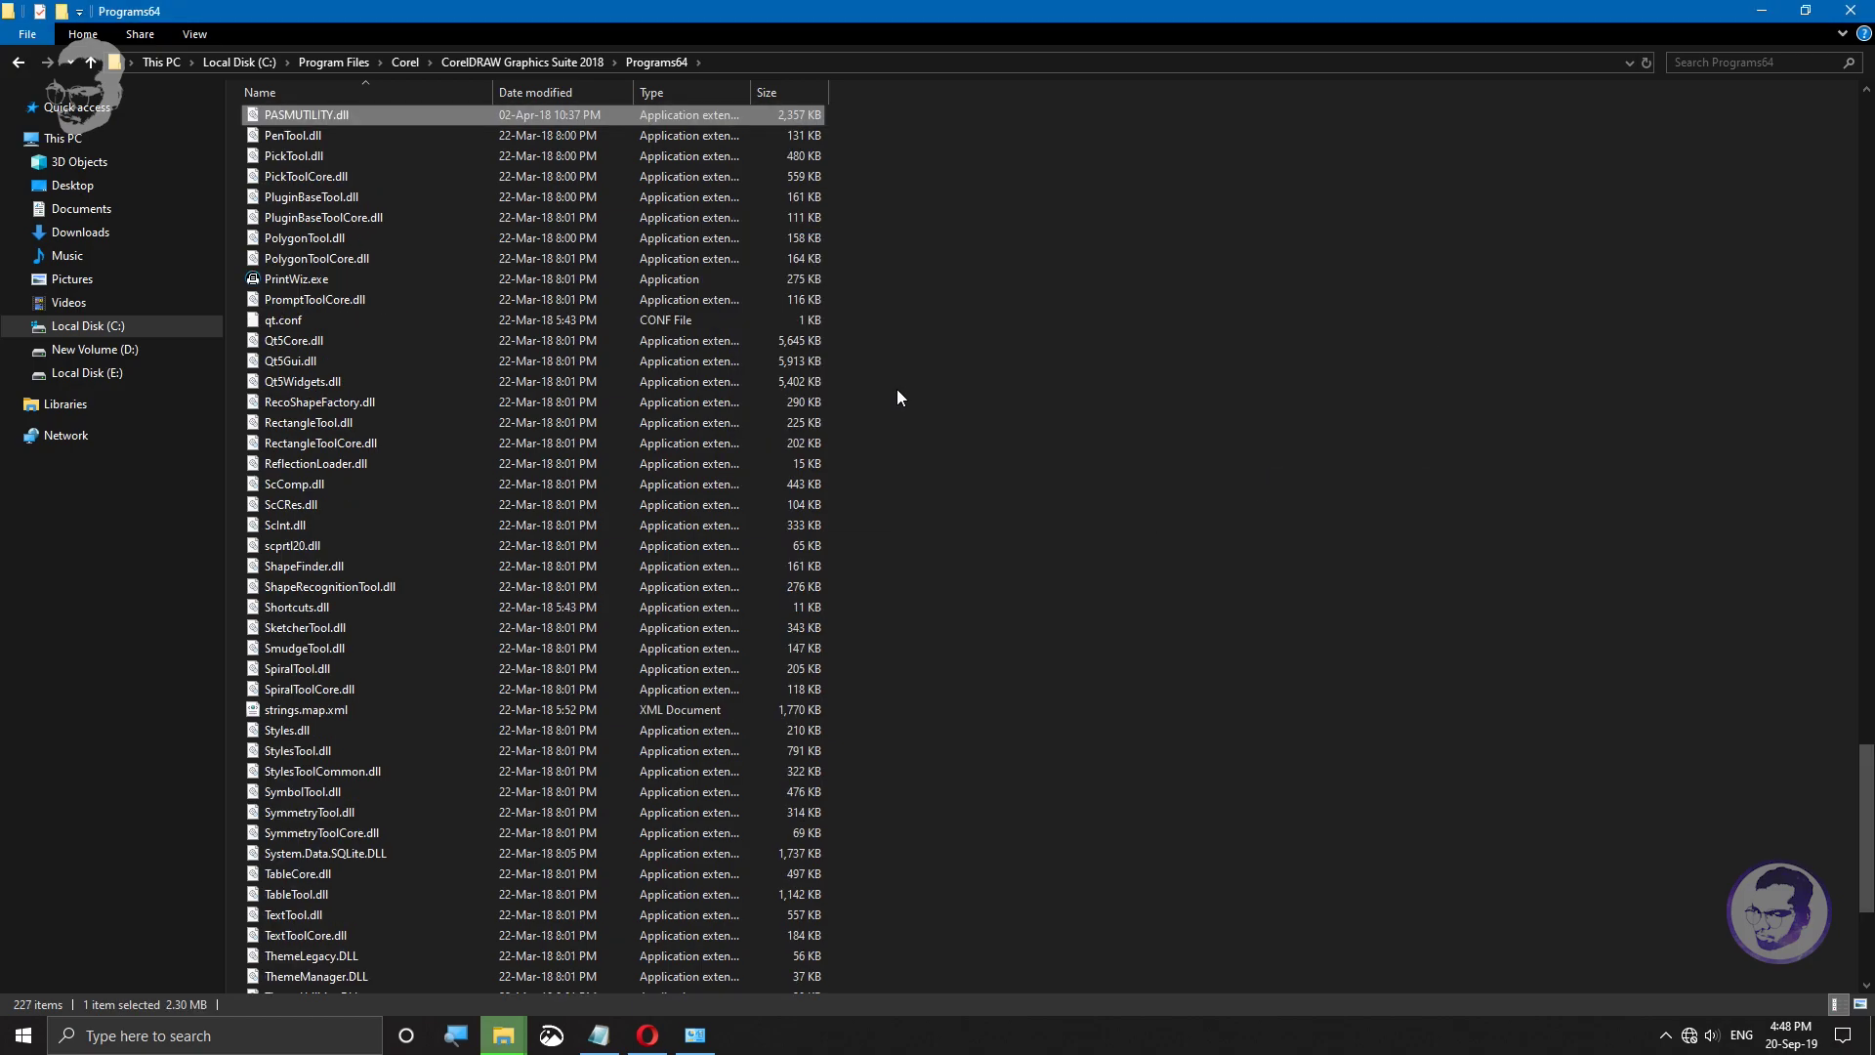
scroll(996, 372, "up", 19)
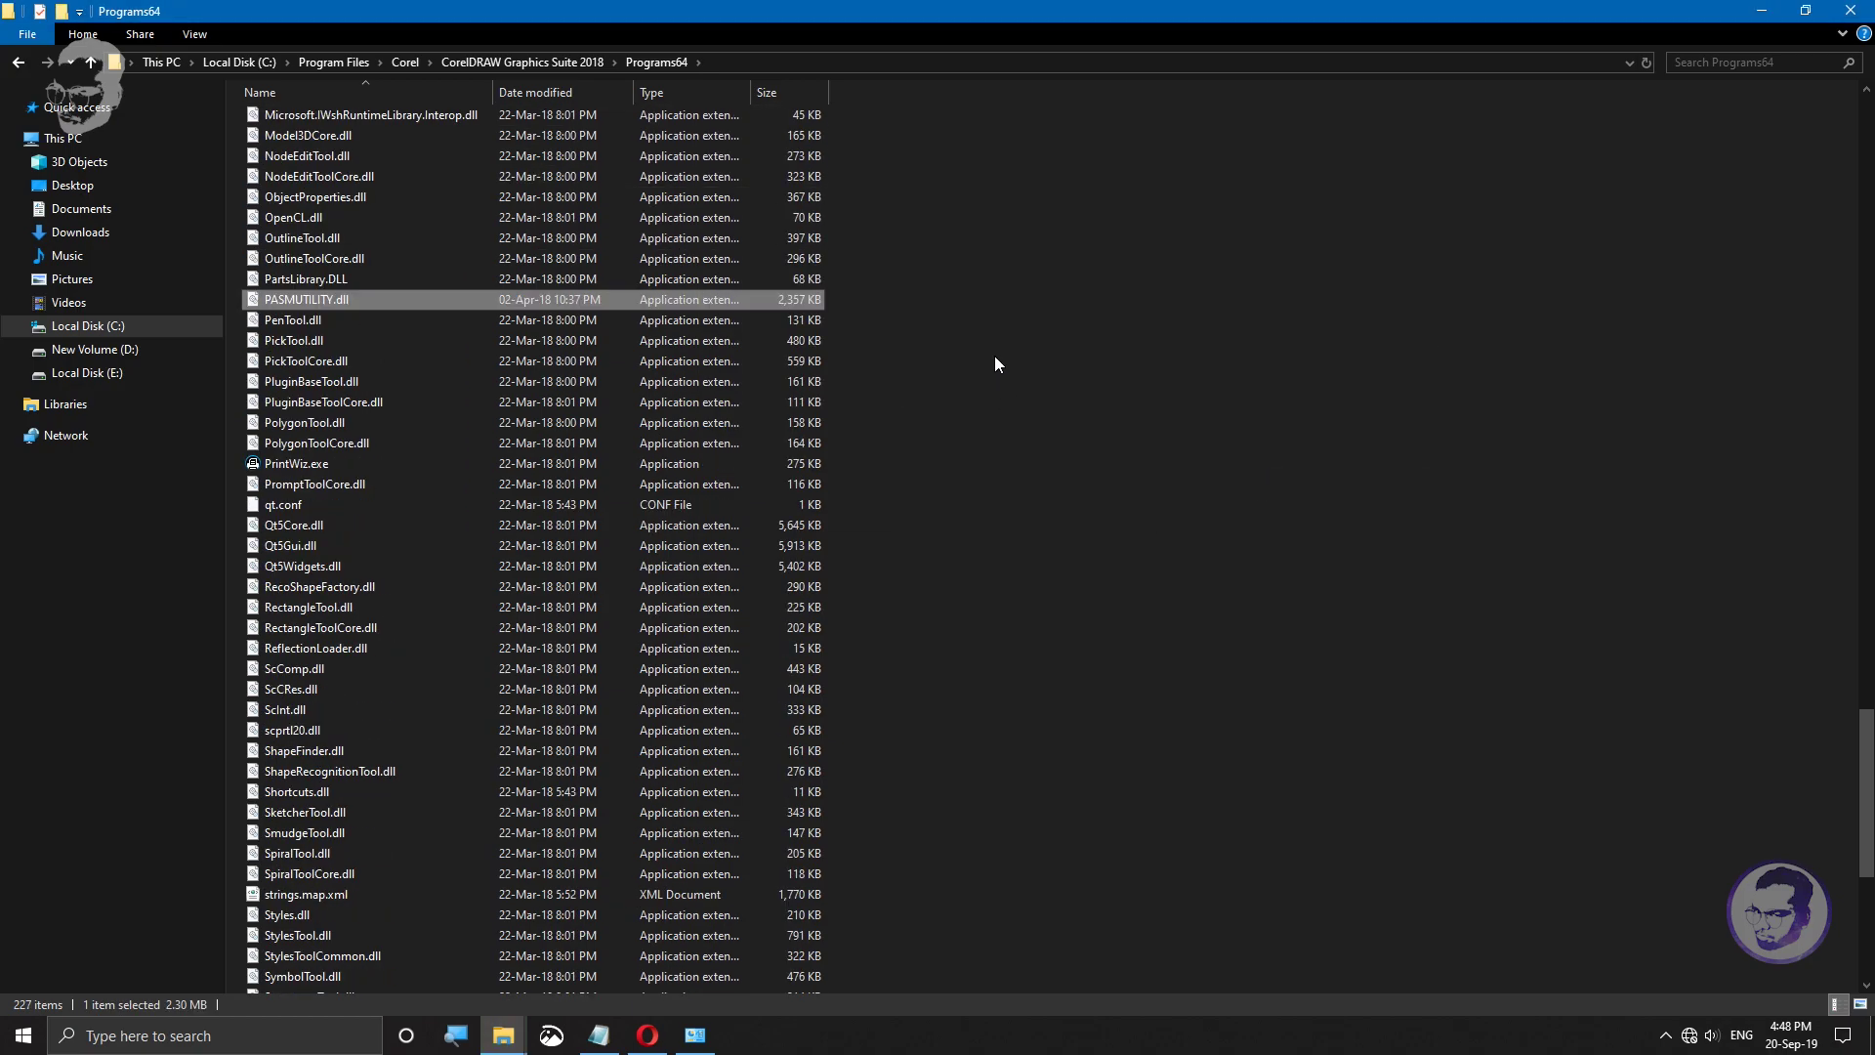
scroll(997, 363, "down", 5)
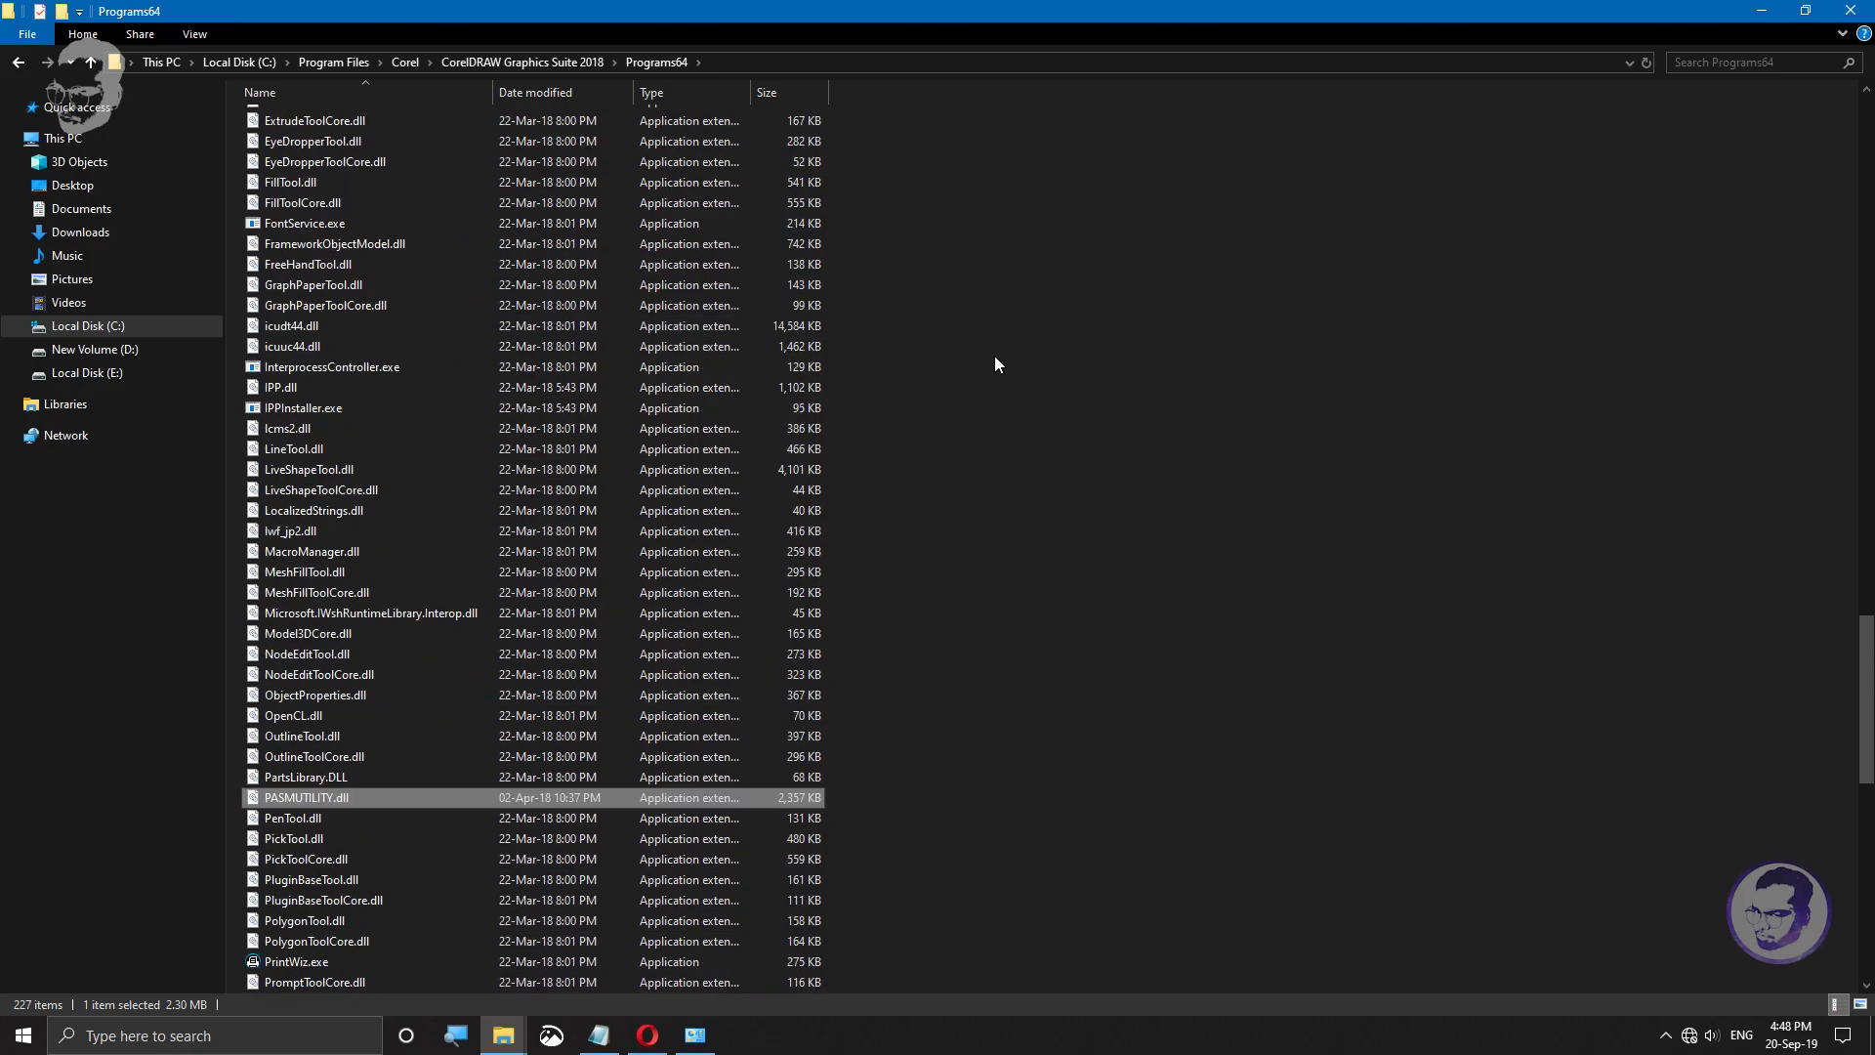
left_click(1856, 10)
right_click(625, 242)
left_click(660, 299)
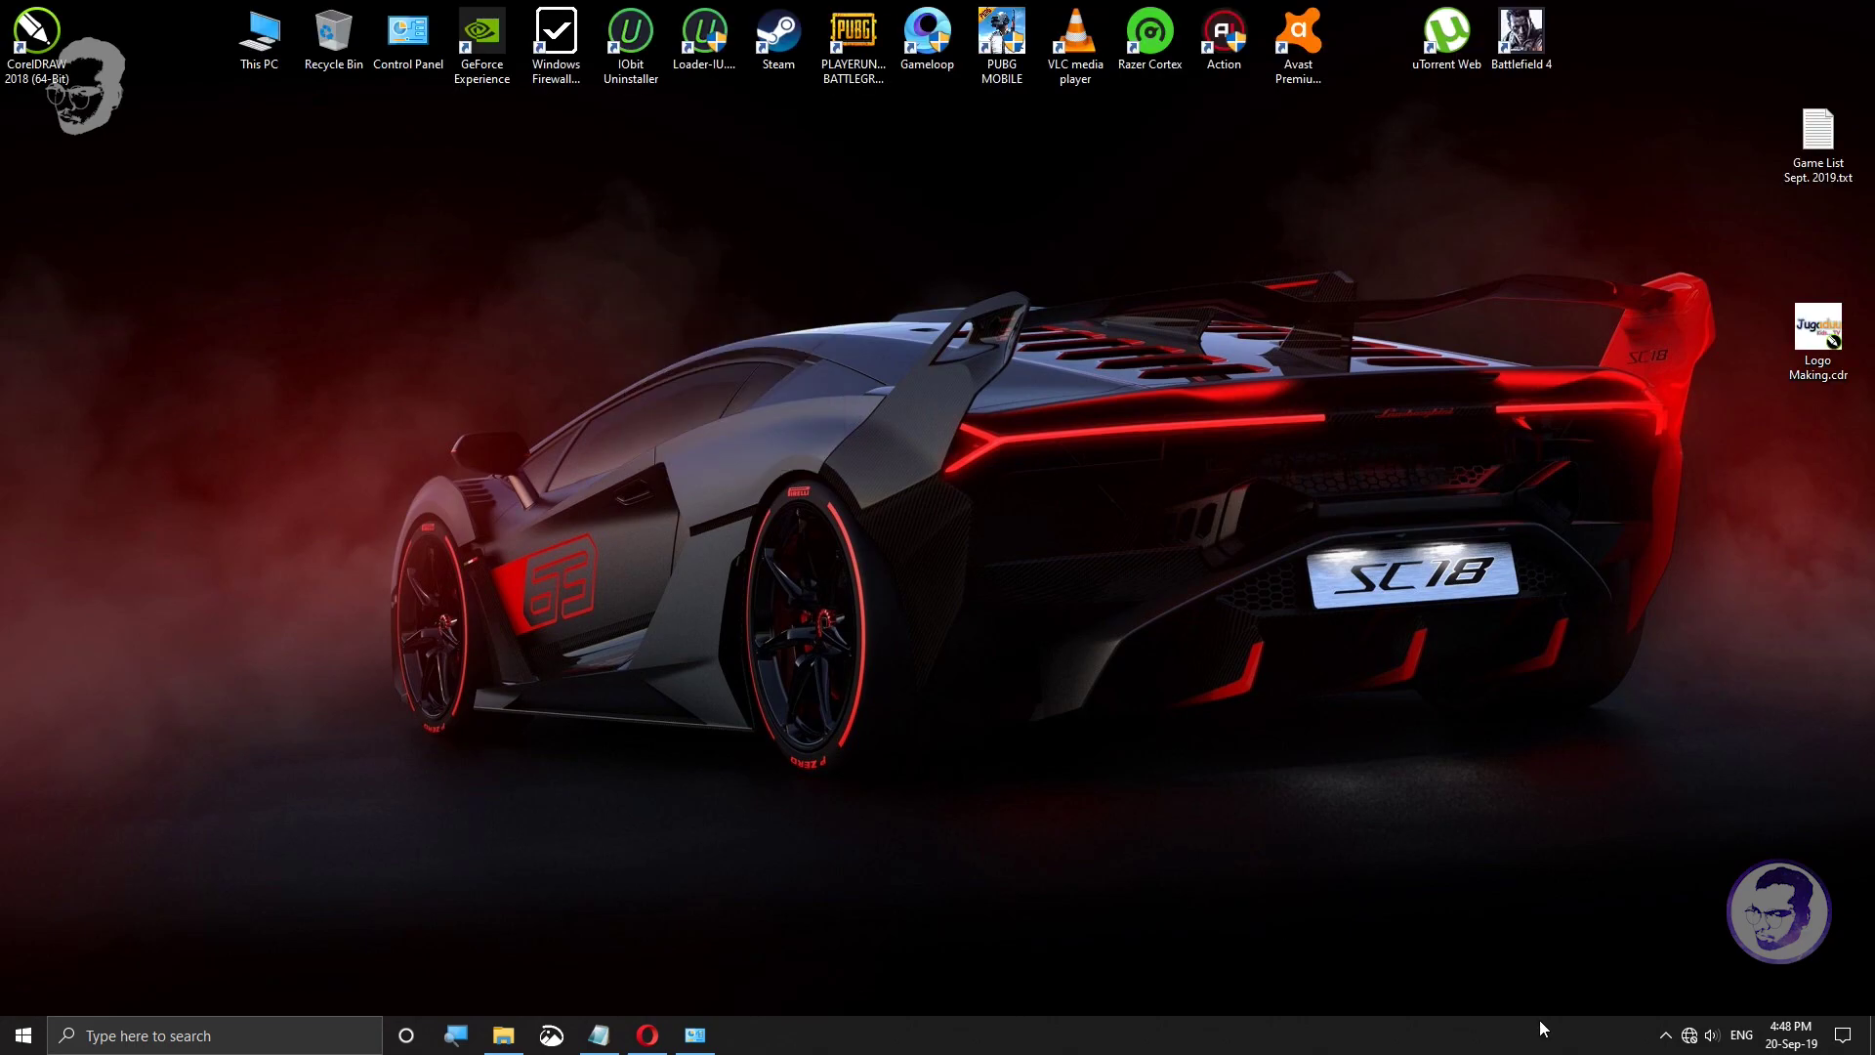
left_click(1663, 1033)
right_click(239, 277)
left_click(266, 334)
Step: Launch CorelDRAW 2018 from its desktop shortcut, view its version and registration details, and close the About window
right_click(39, 54)
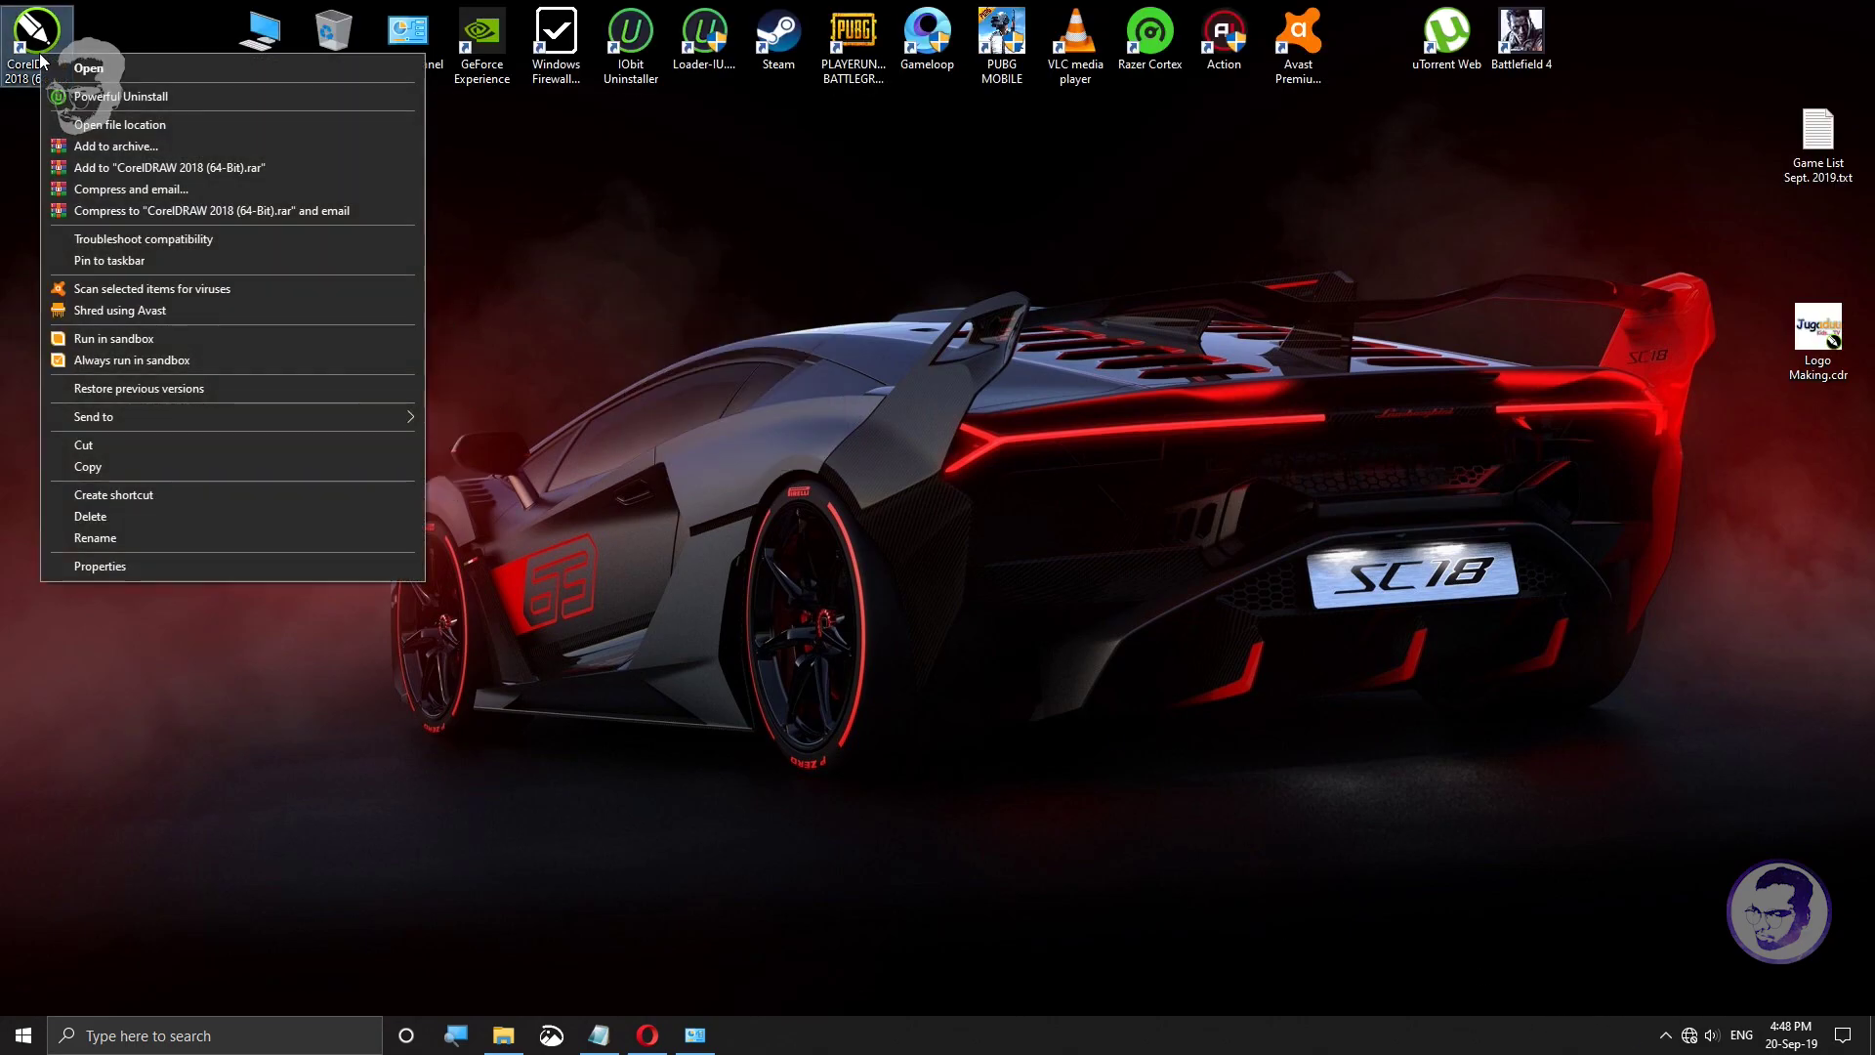
left_click(88, 69)
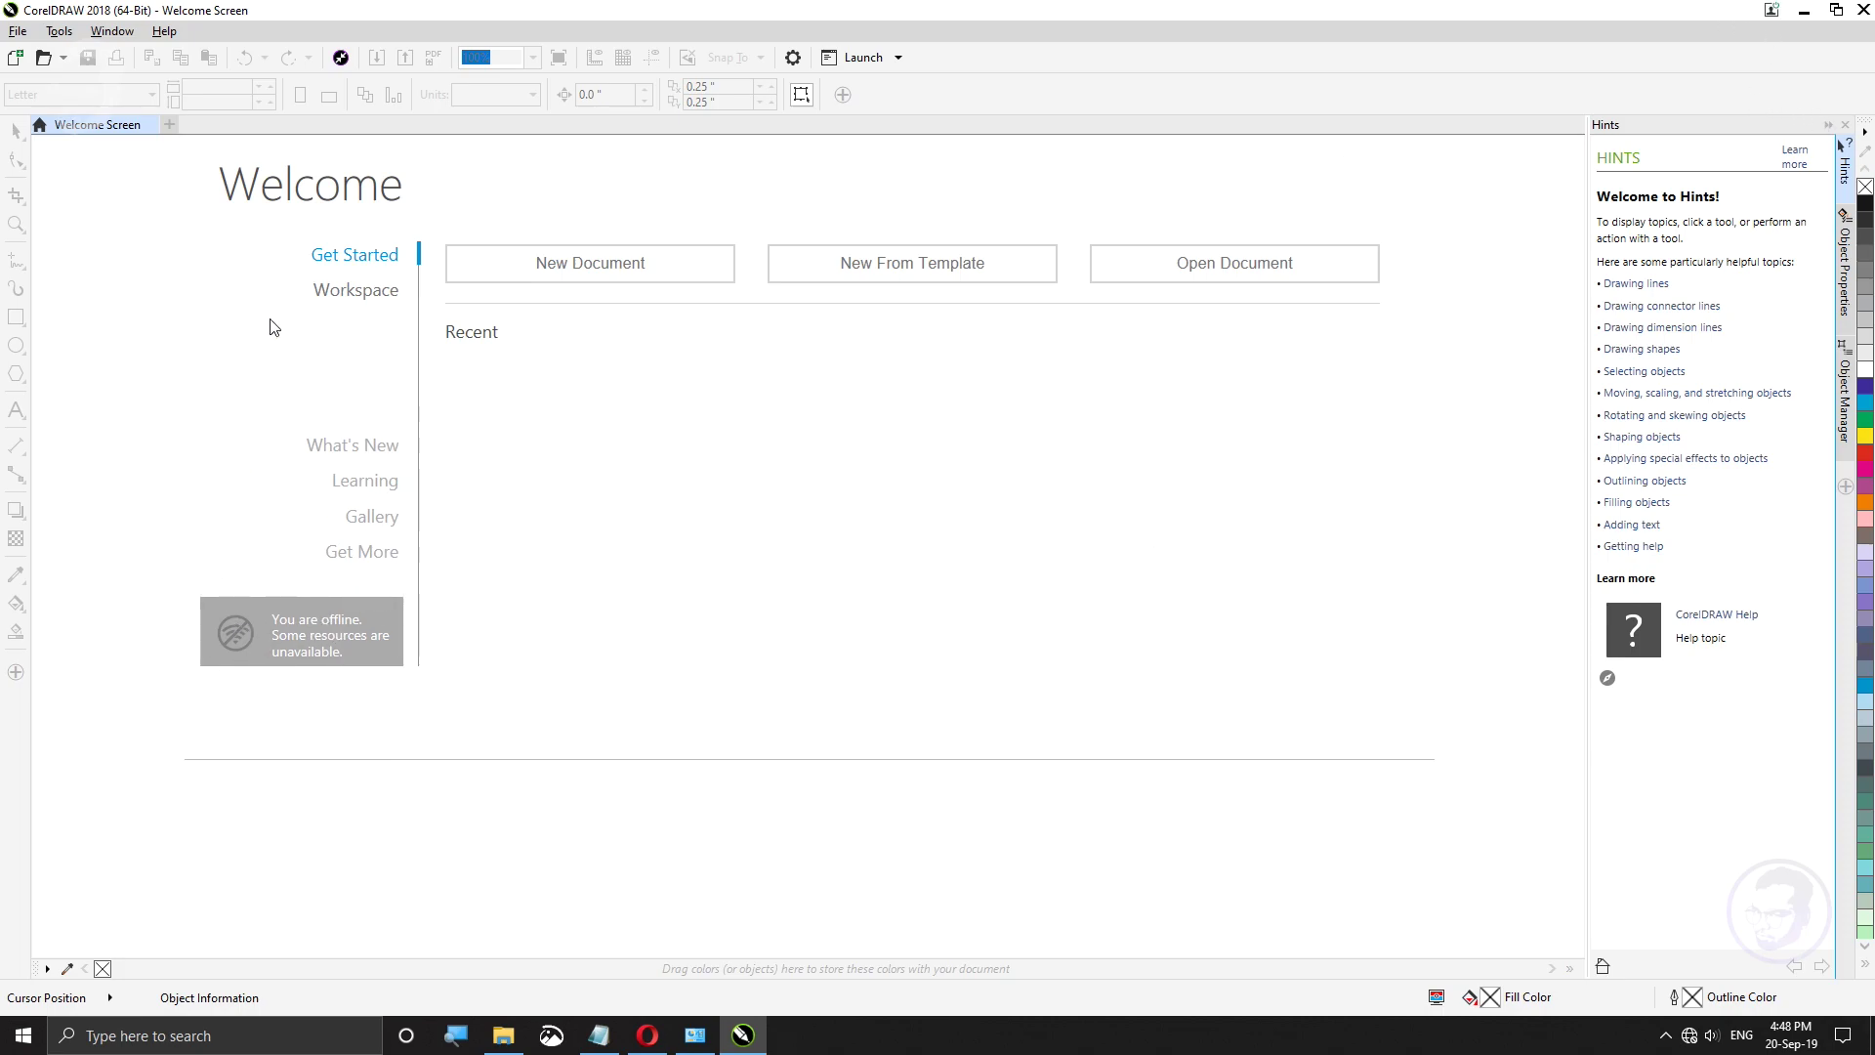
left_click(178, 37)
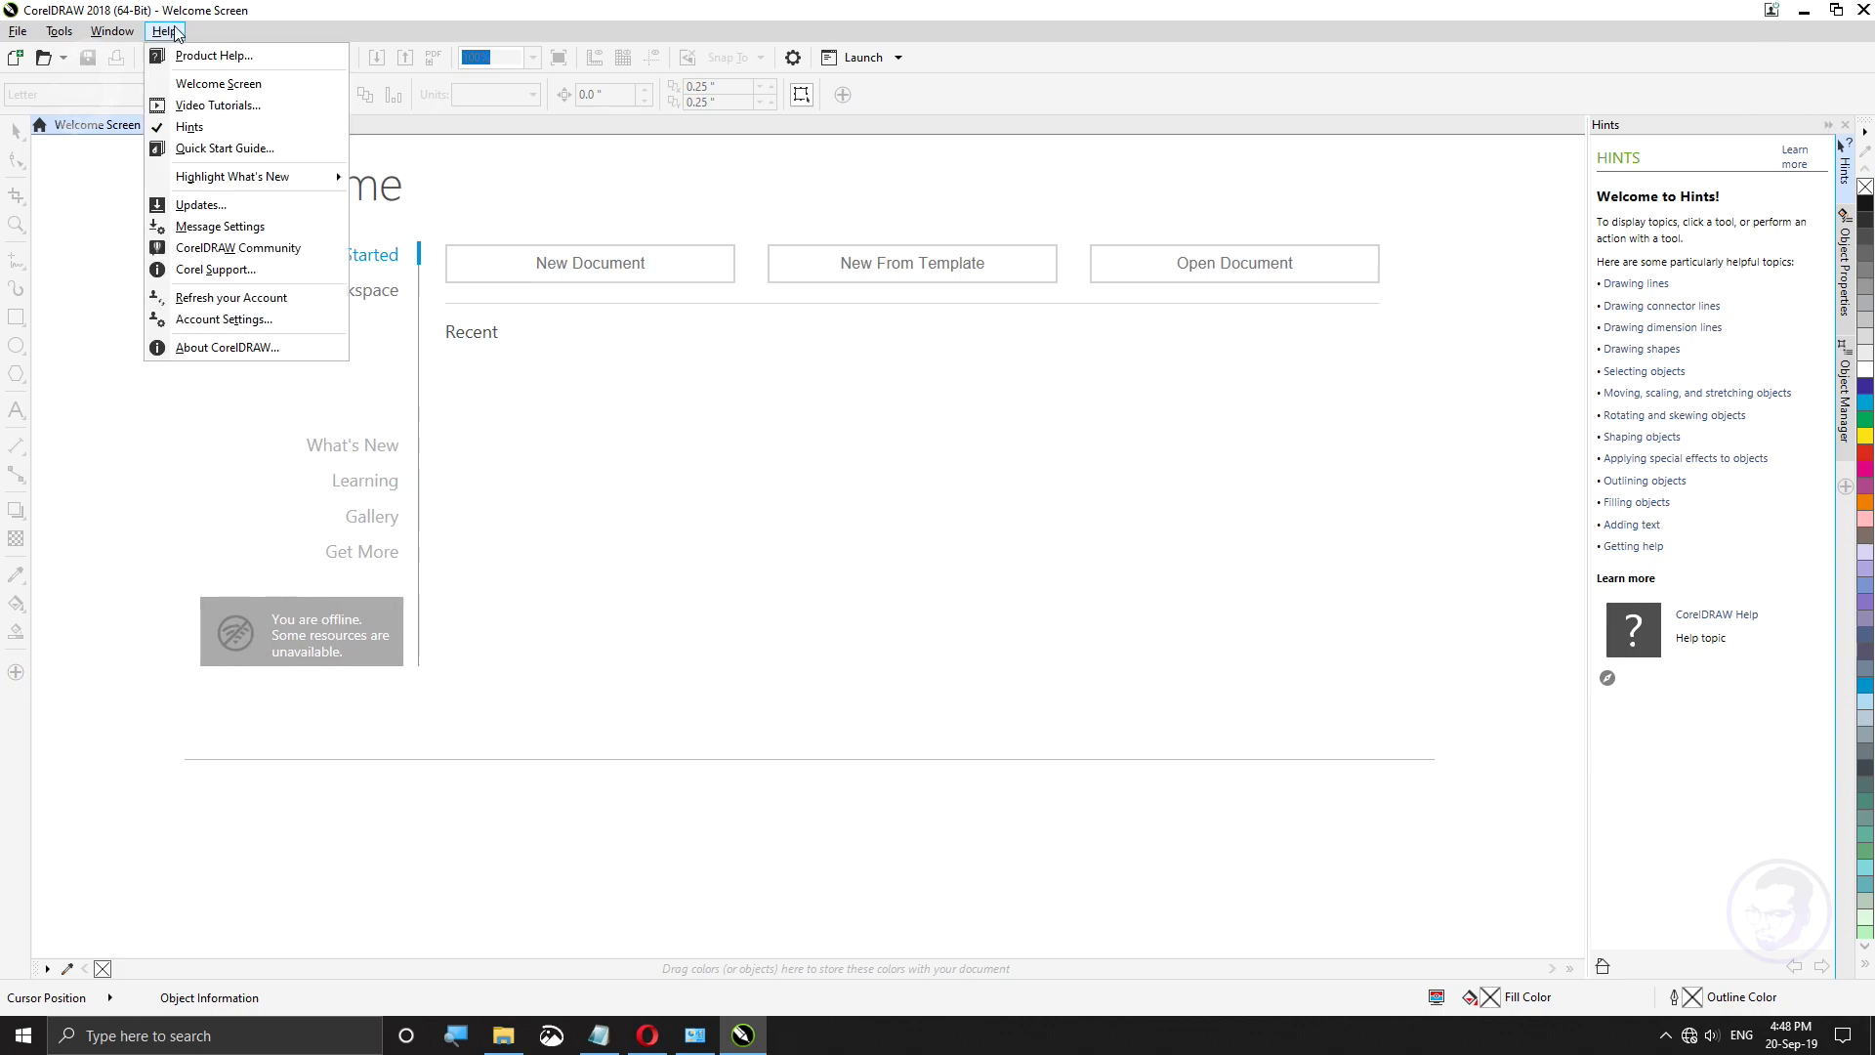
left_click(220, 348)
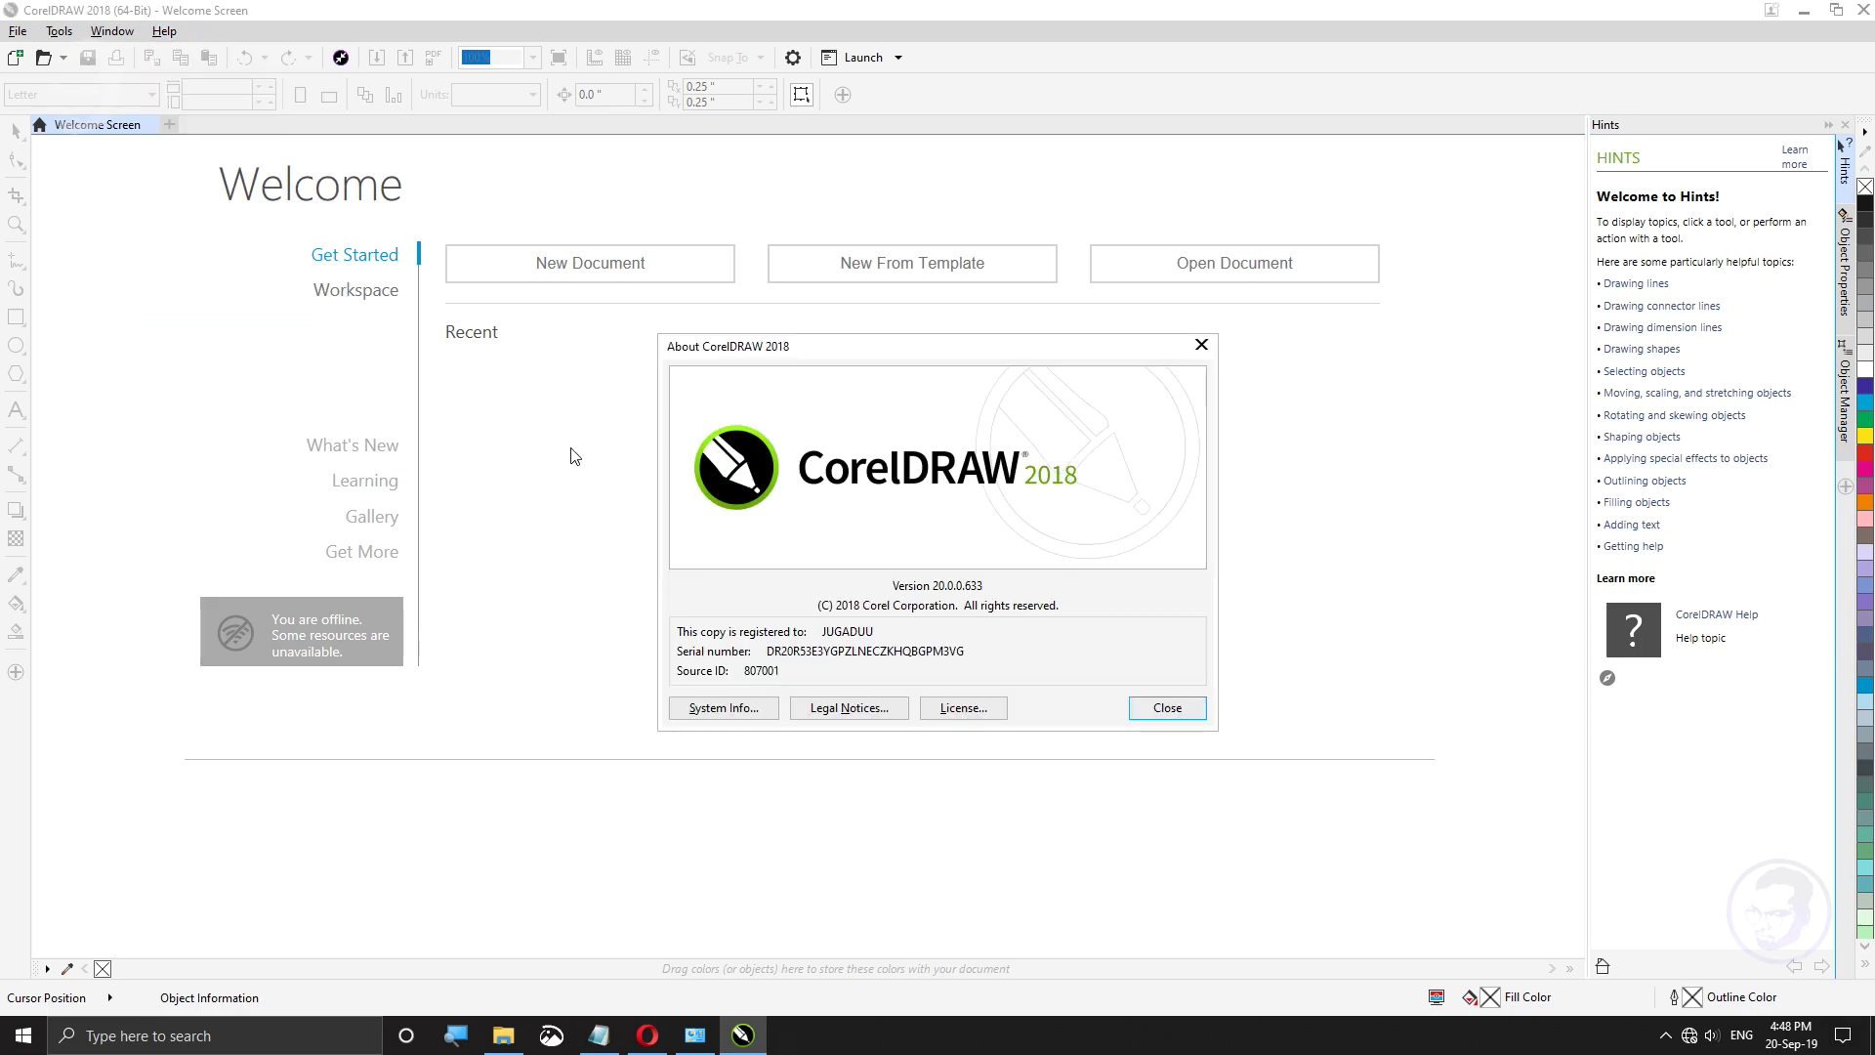
left_click(1192, 717)
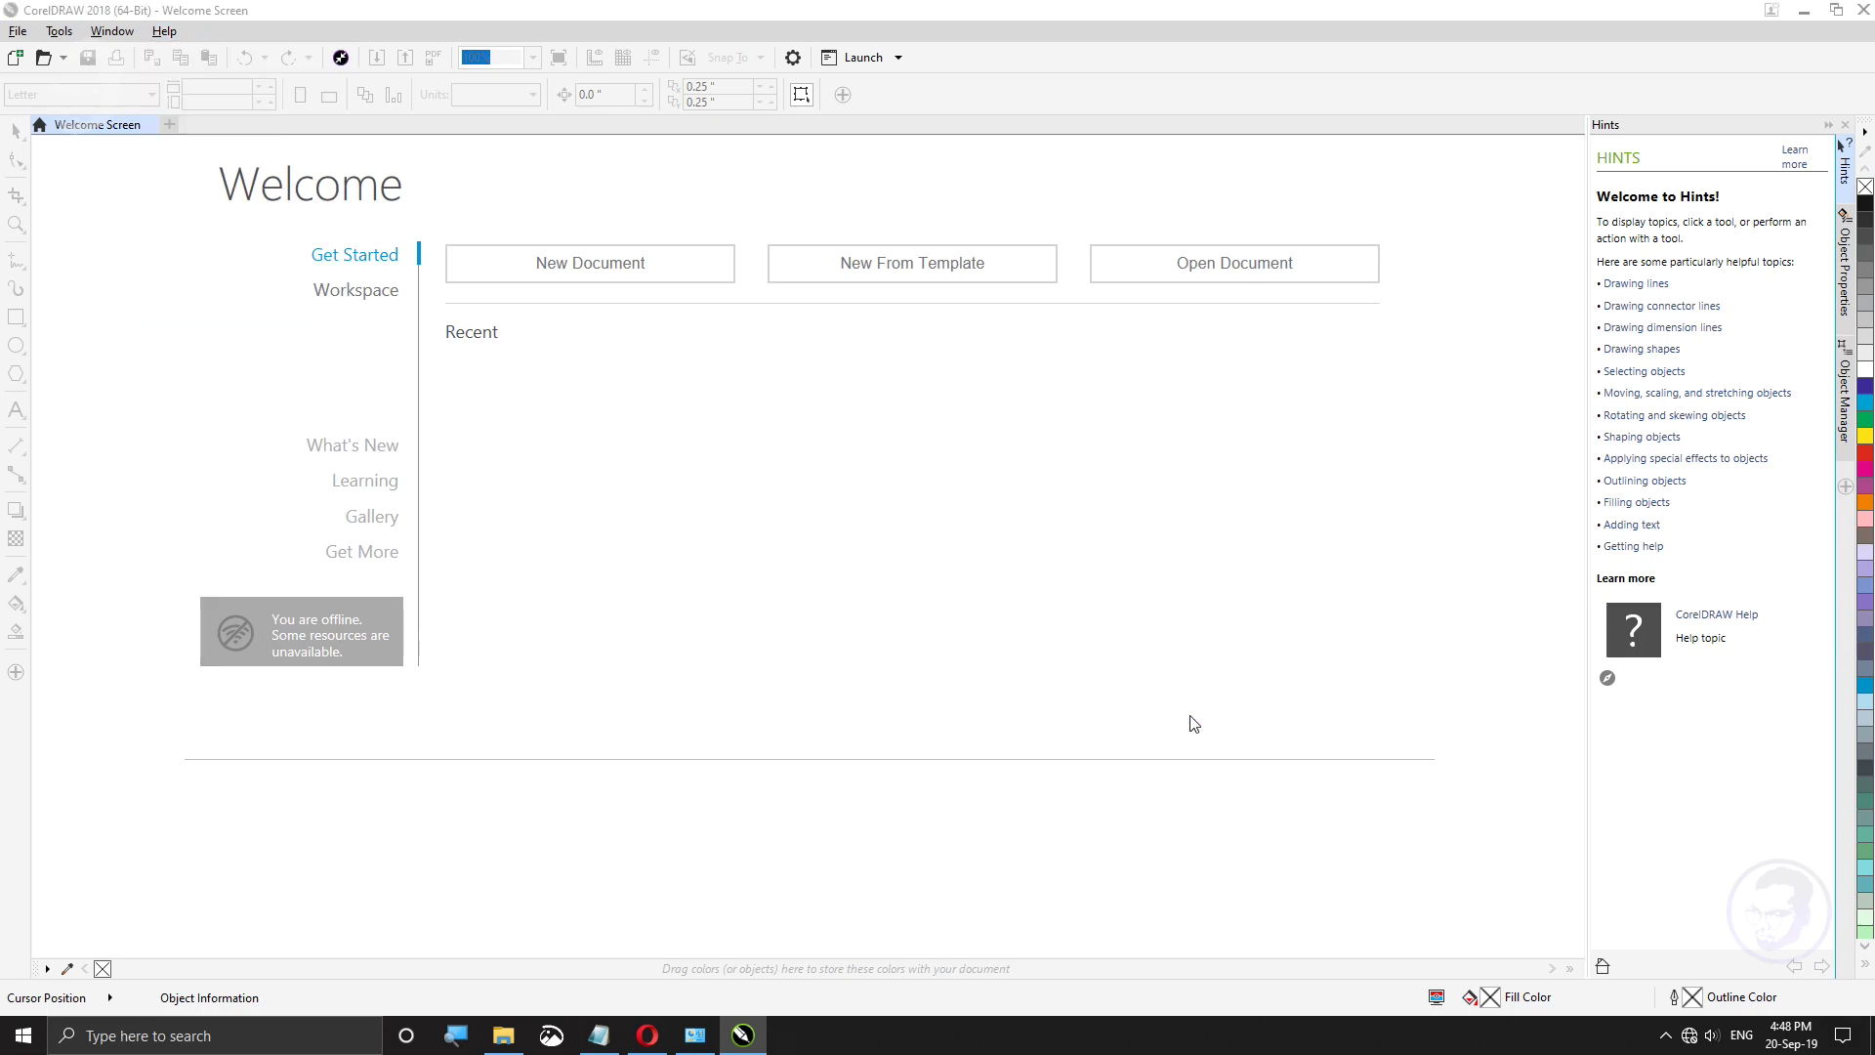
Step: Create a new document with the default settings and draw seven overlapping rectangles across and beyond the page
left_click(536, 262)
left_click(924, 718)
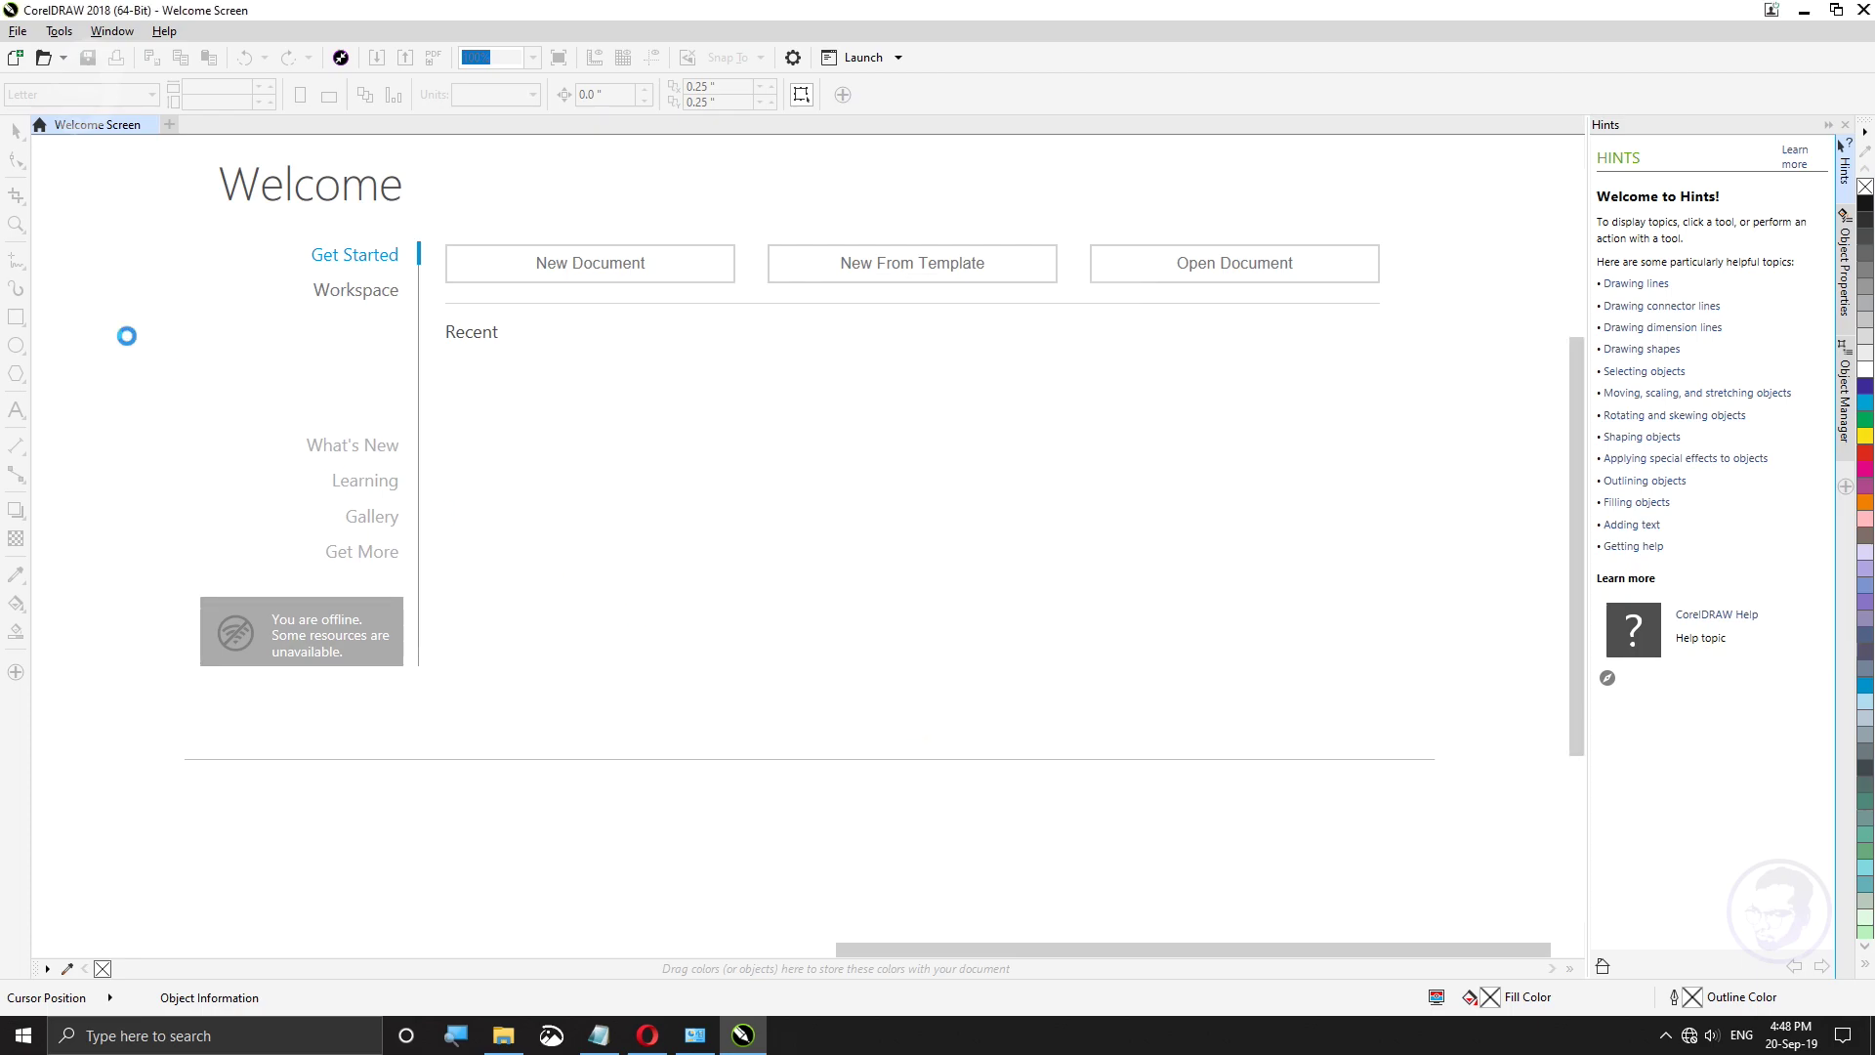
left_click(15, 316)
left_click_drag(487, 371, 1320, 665)
left_click_drag(517, 258, 1134, 608)
left_click_drag(322, 307, 1197, 665)
left_click_drag(509, 361, 1407, 641)
left_click_drag(1380, 681, 334, 408)
left_click_drag(133, 420, 1149, 804)
left_click_drag(1169, 694, 148, 641)
Step: Save the drawing to the Desktop as Untitled-1.cdr in Version 20.0 (2018) format and close CorelDRAW
left_click(17, 30)
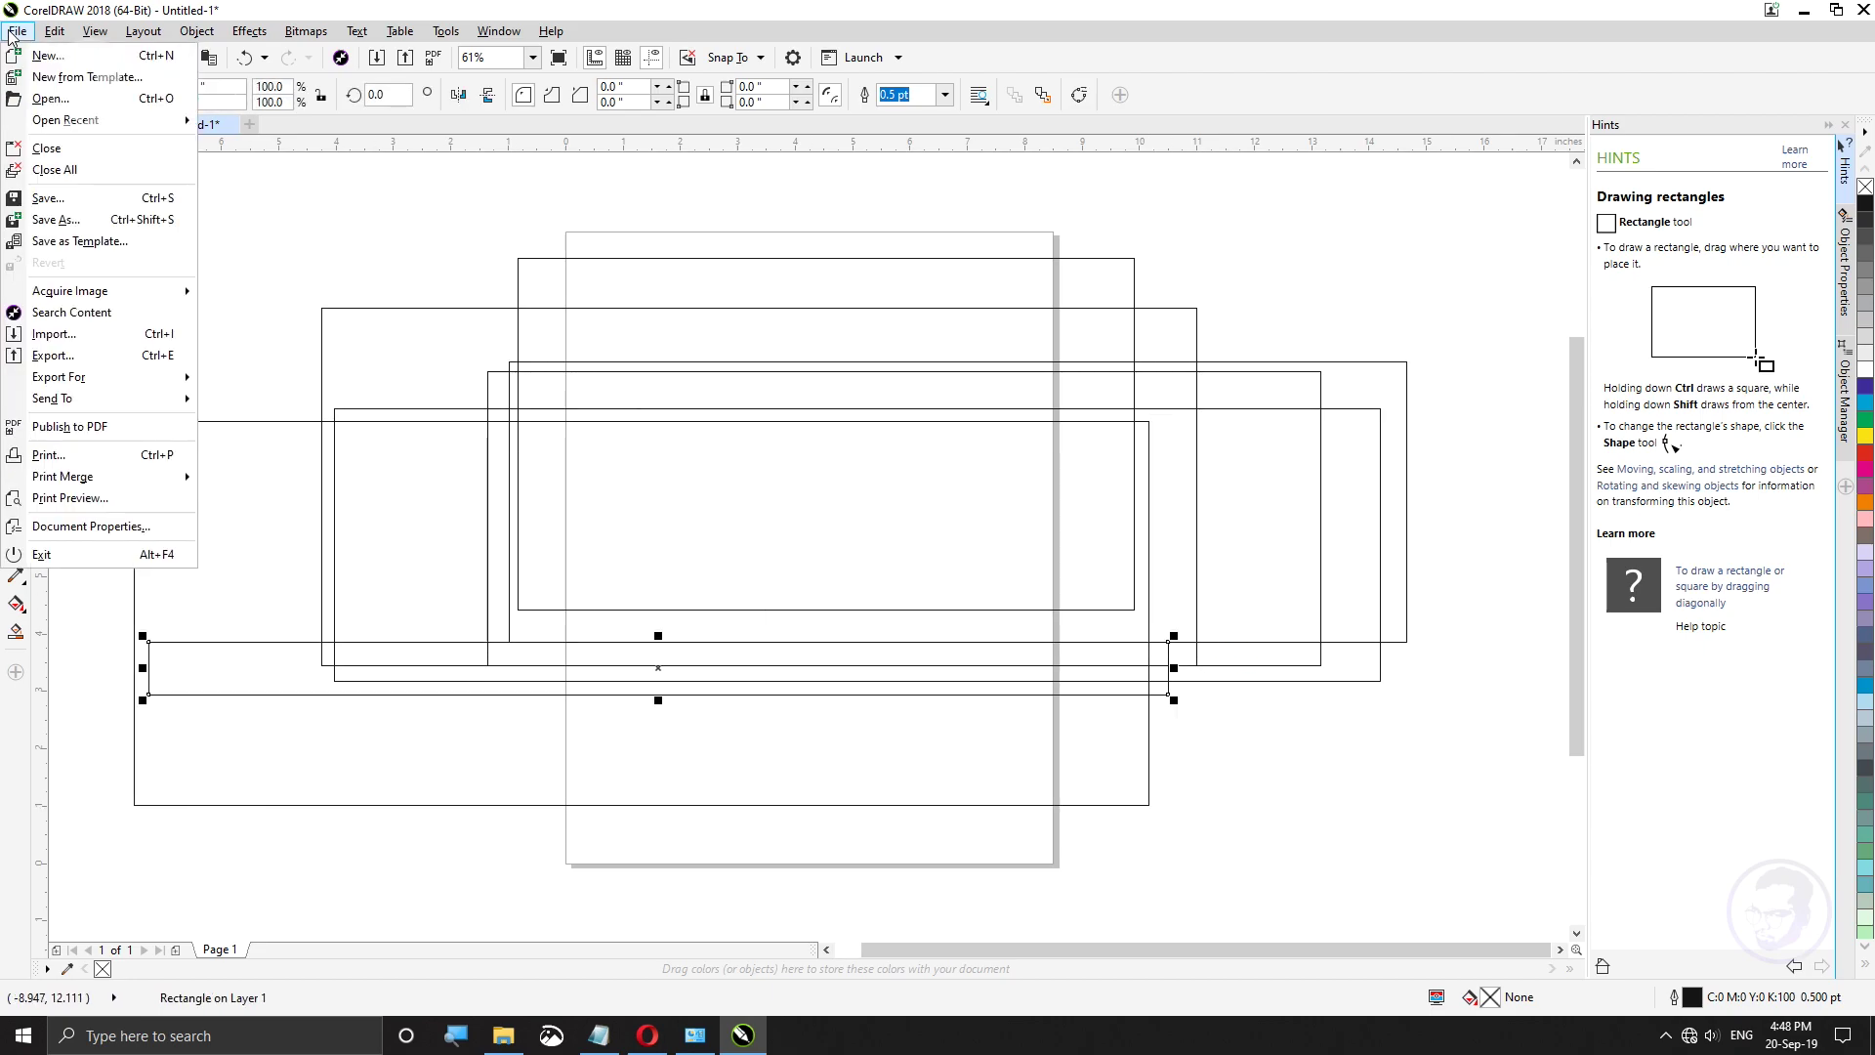
left_click(54, 199)
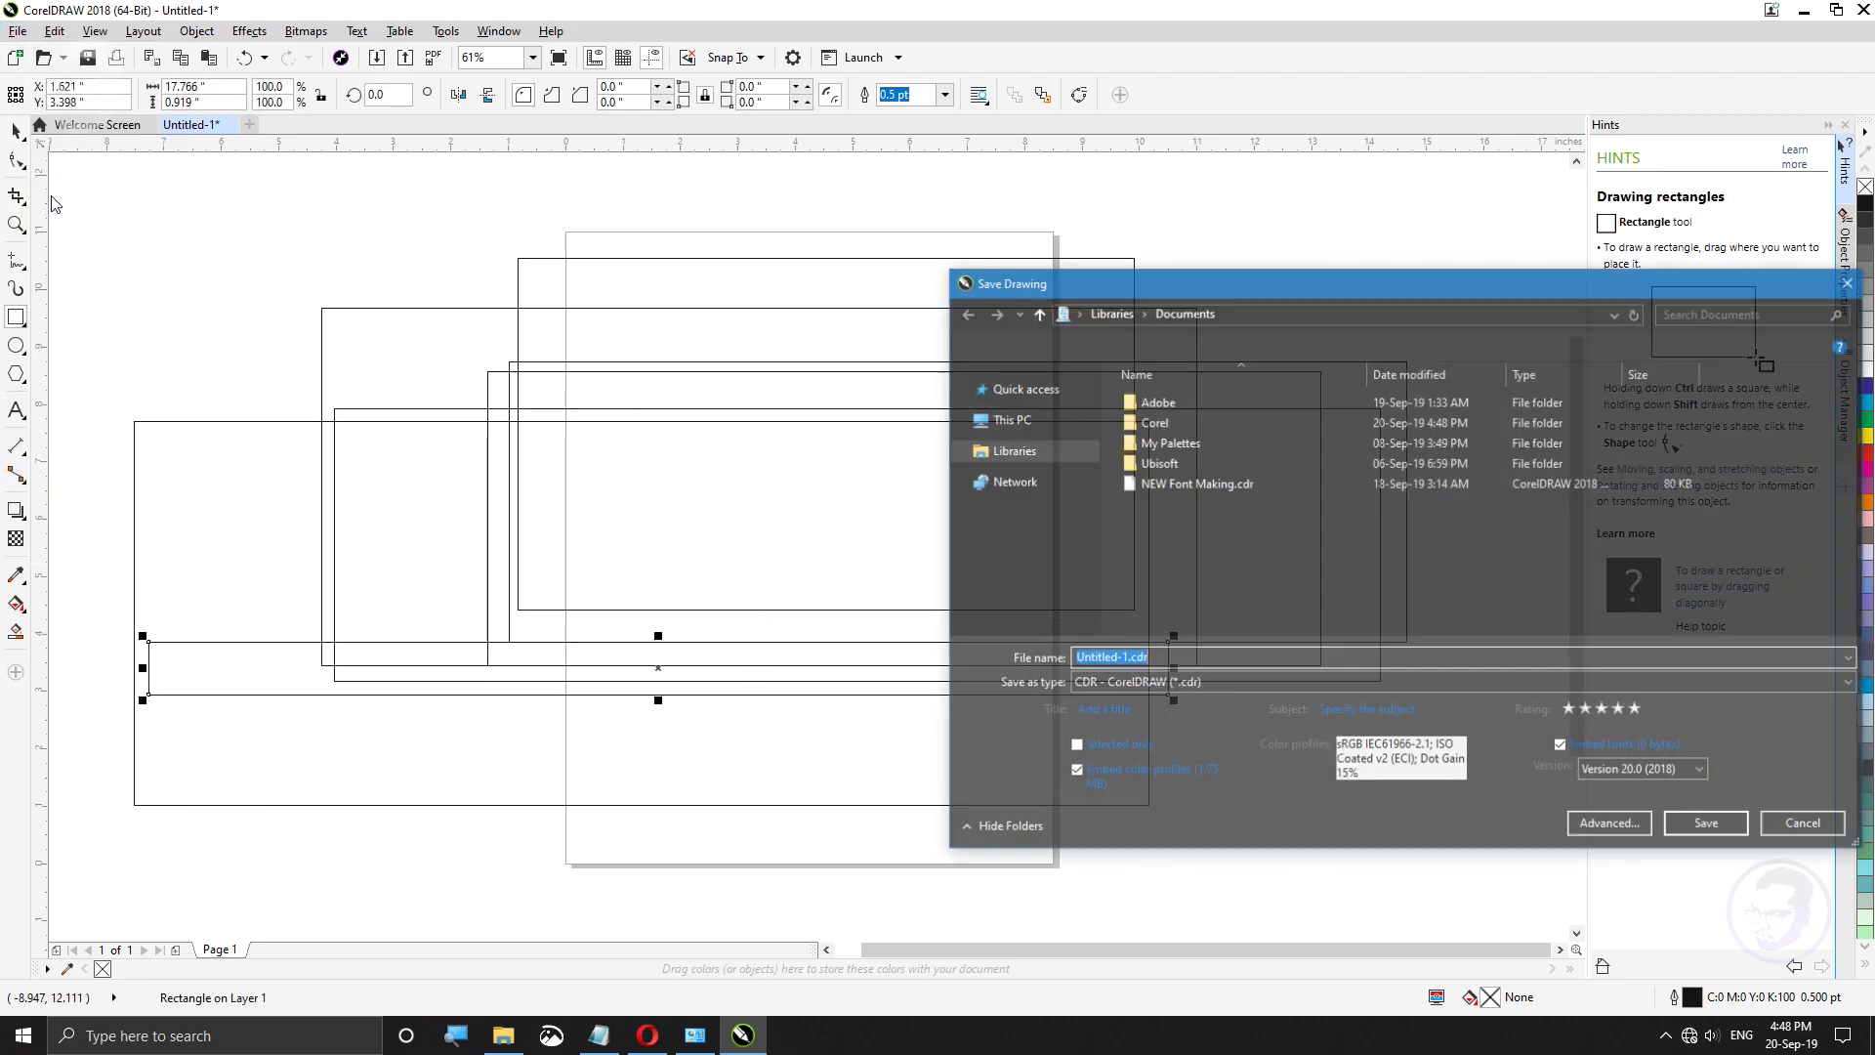
left_click(1053, 396)
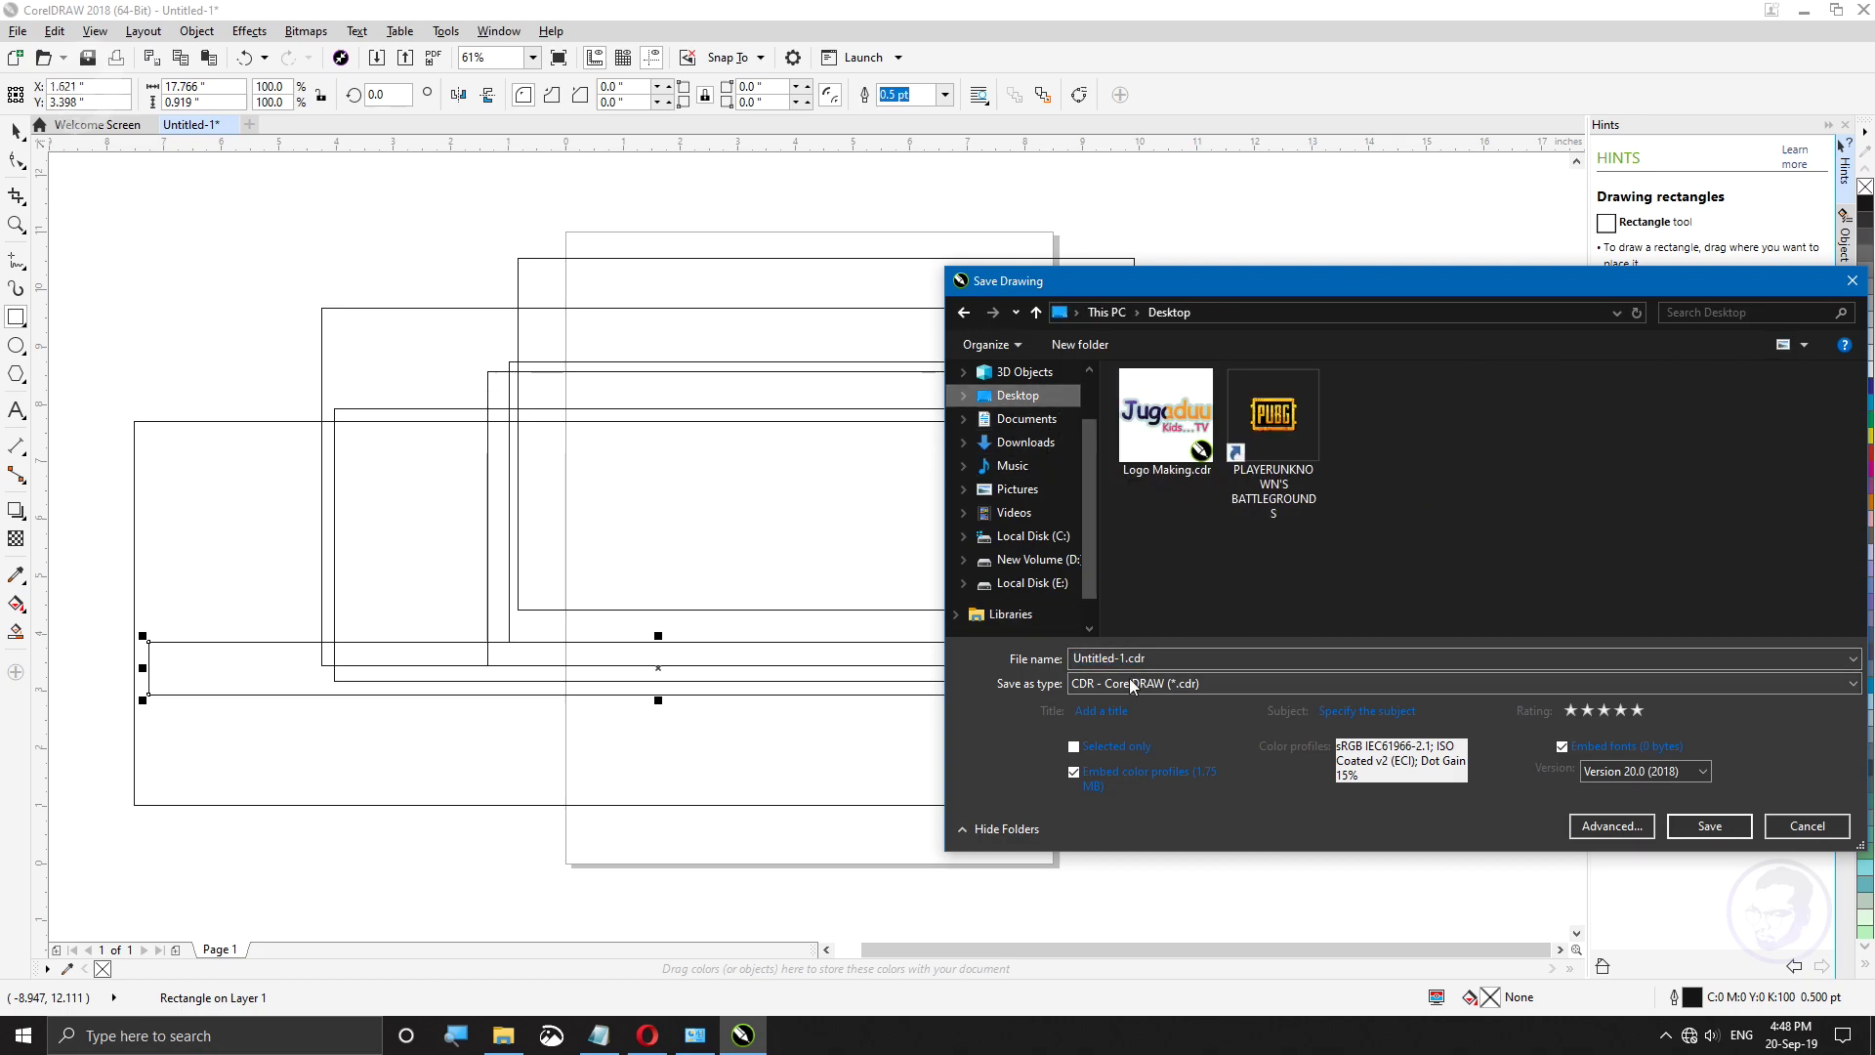
left_click(1709, 826)
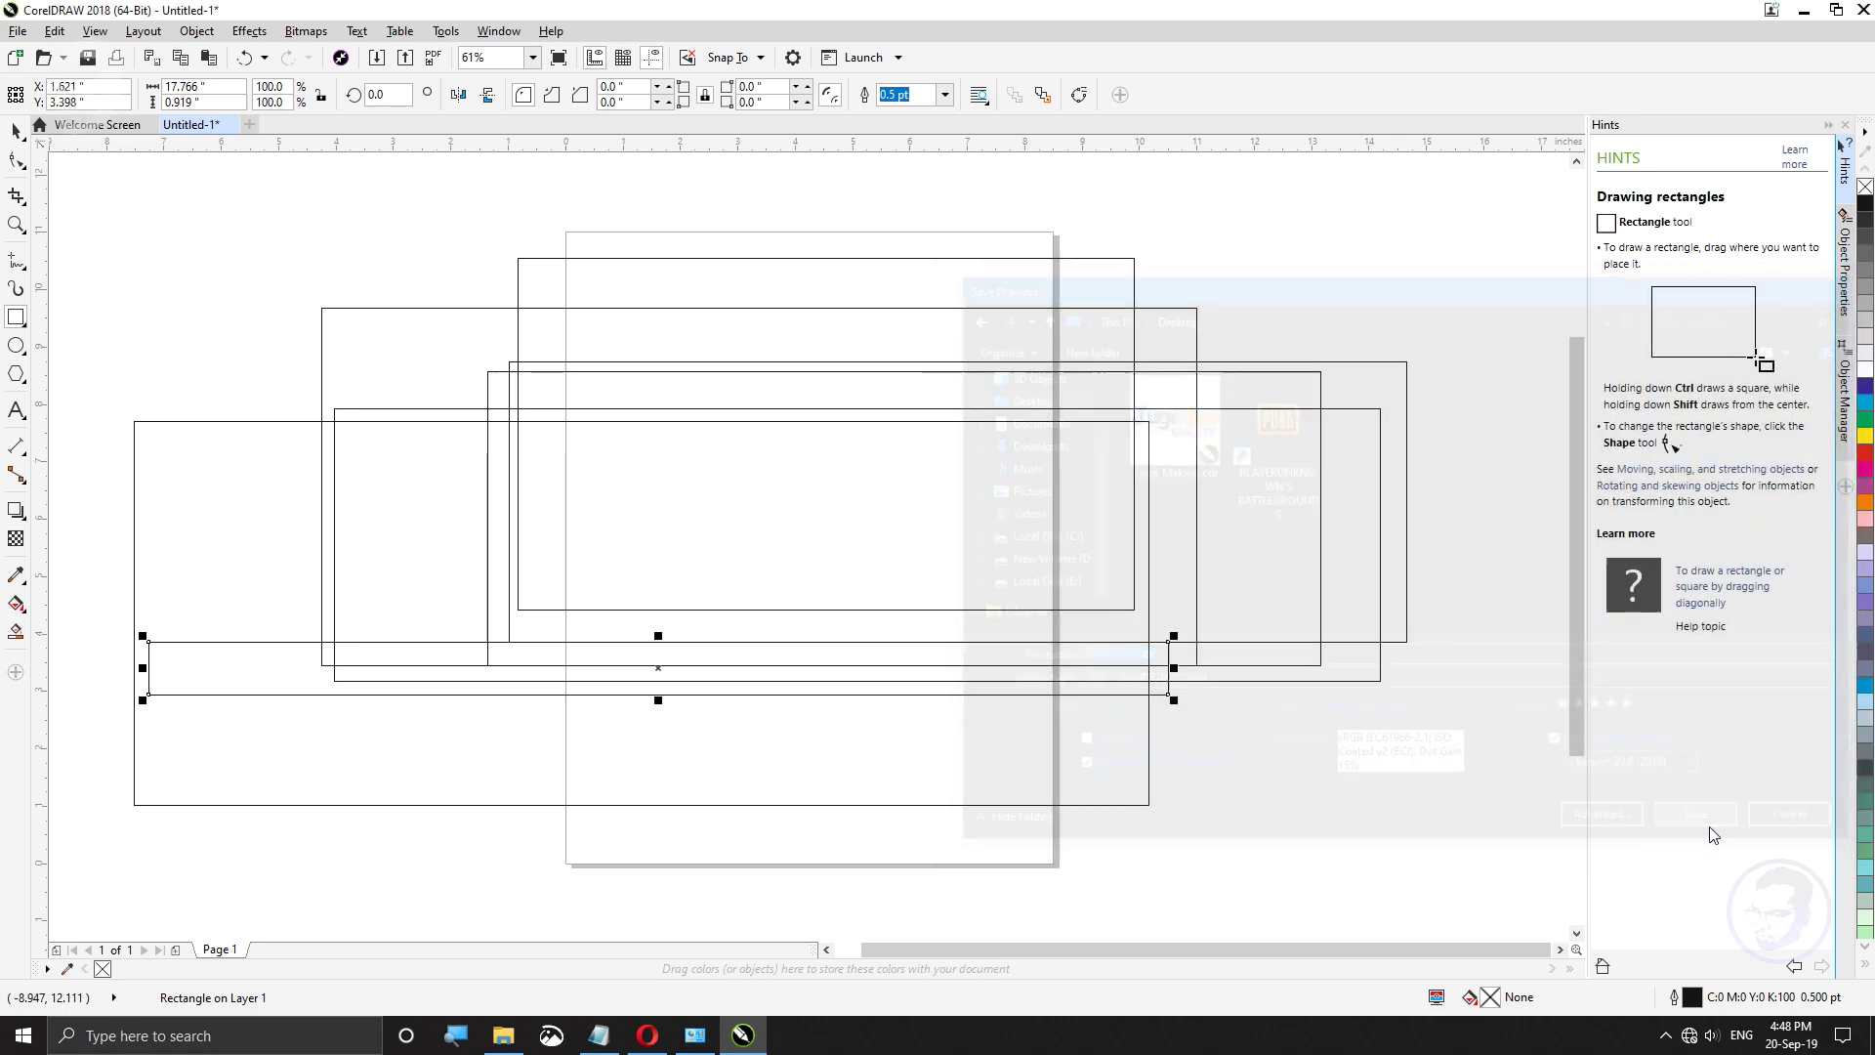
left_click(1862, 10)
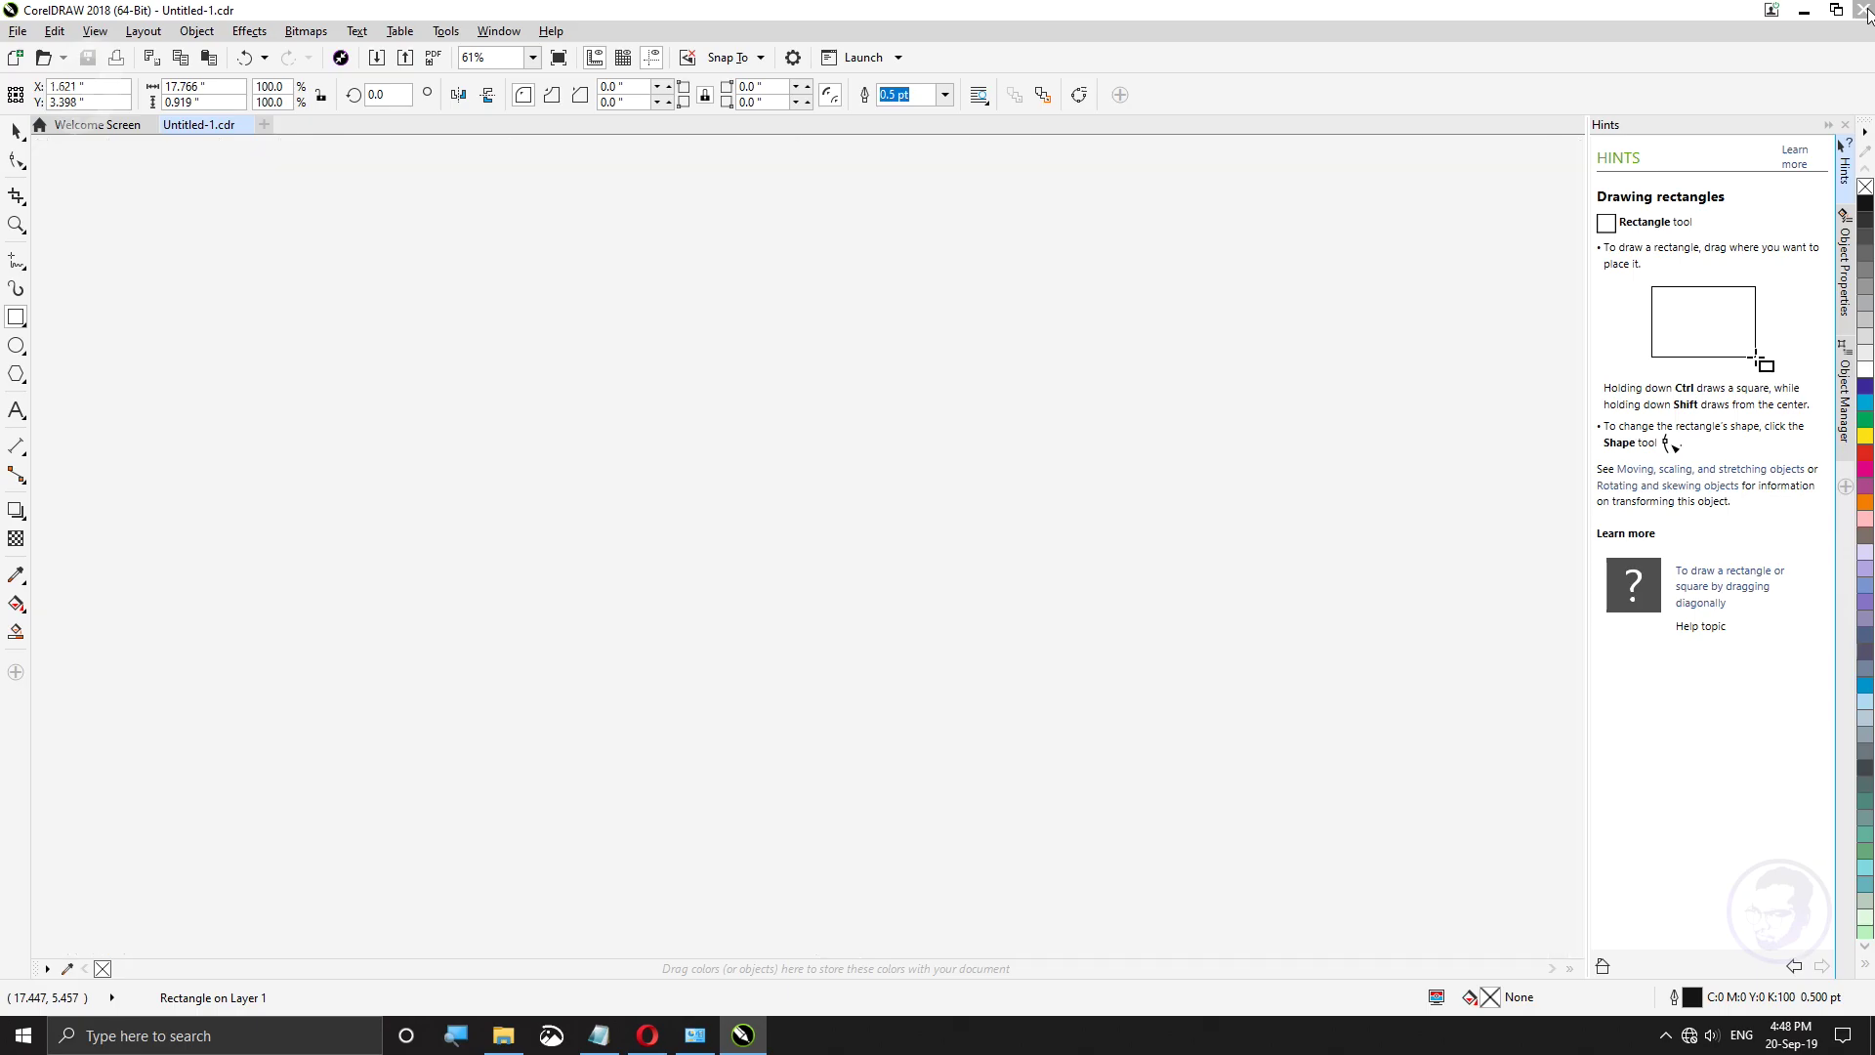
Step: Move the Untitled-1.cdr icon toward the middle of the desktop, reopen the drawing in CorelDRAW, and close the program
left_click_drag(44, 137, 1233, 435)
double_click(1230, 433)
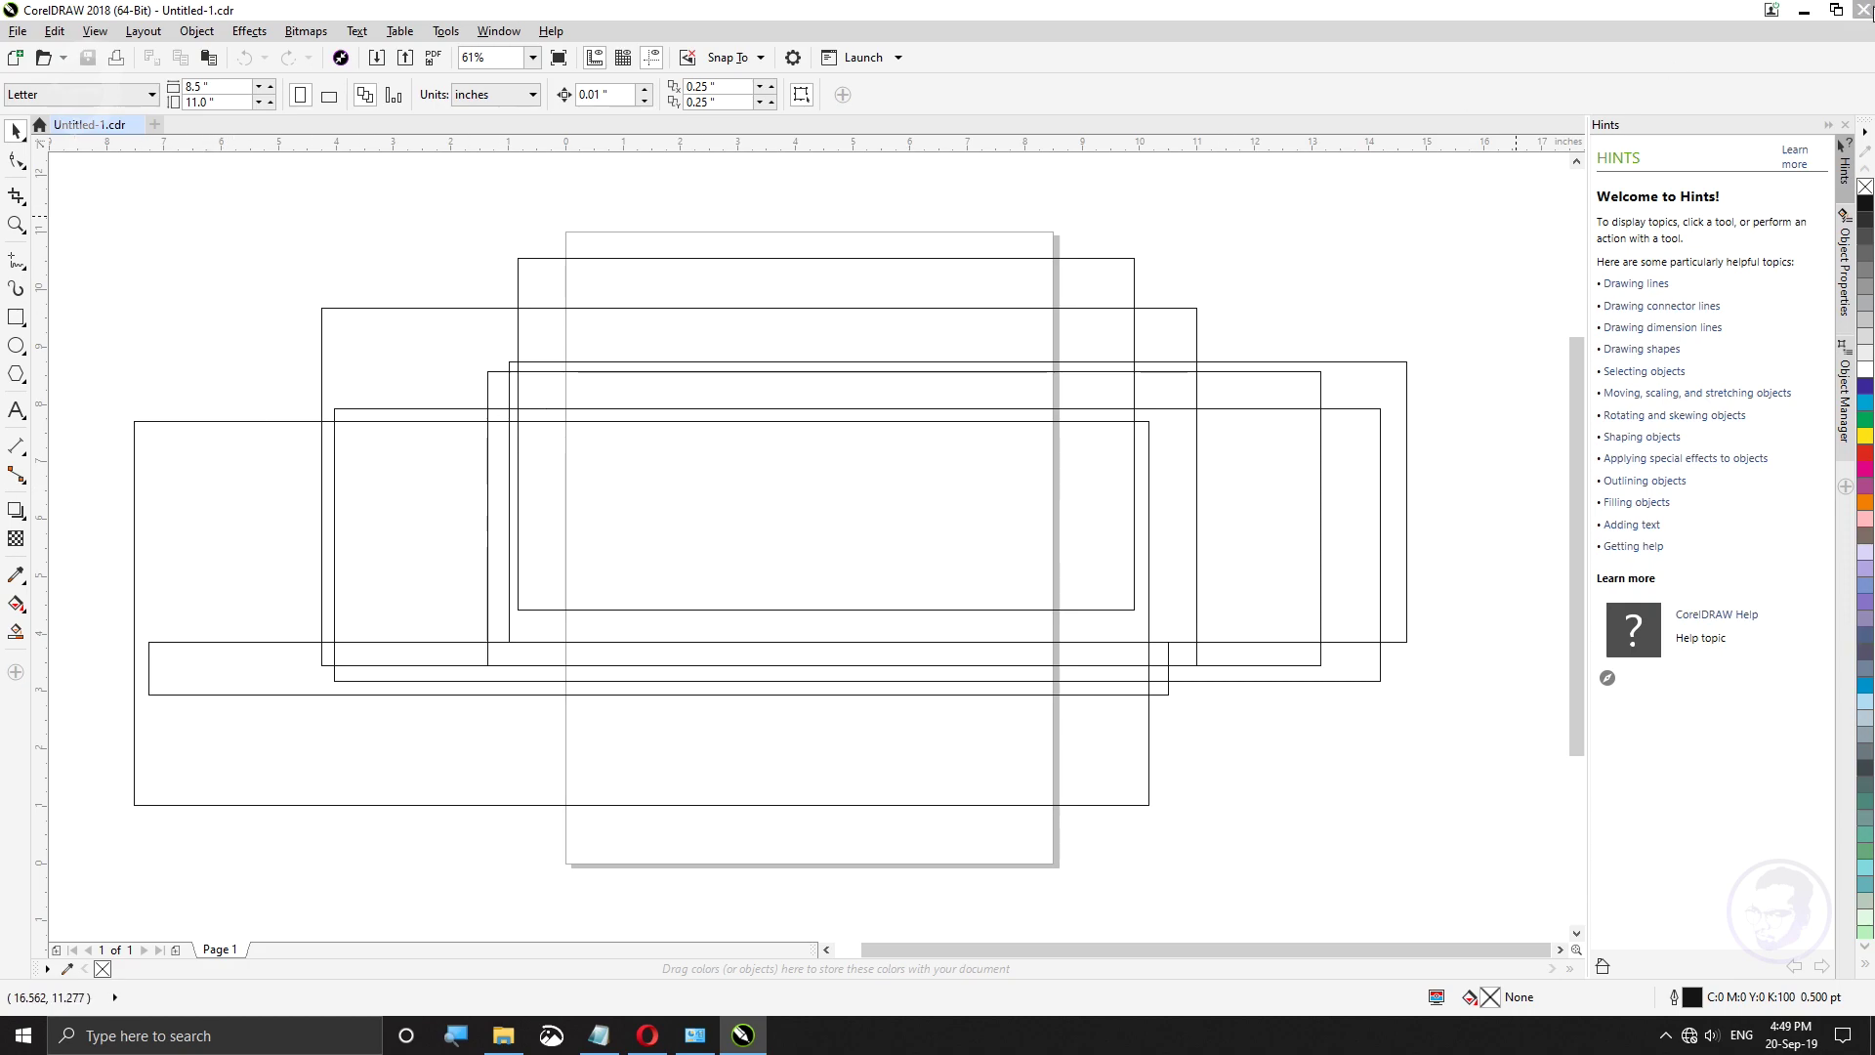
left_click(1861, 10)
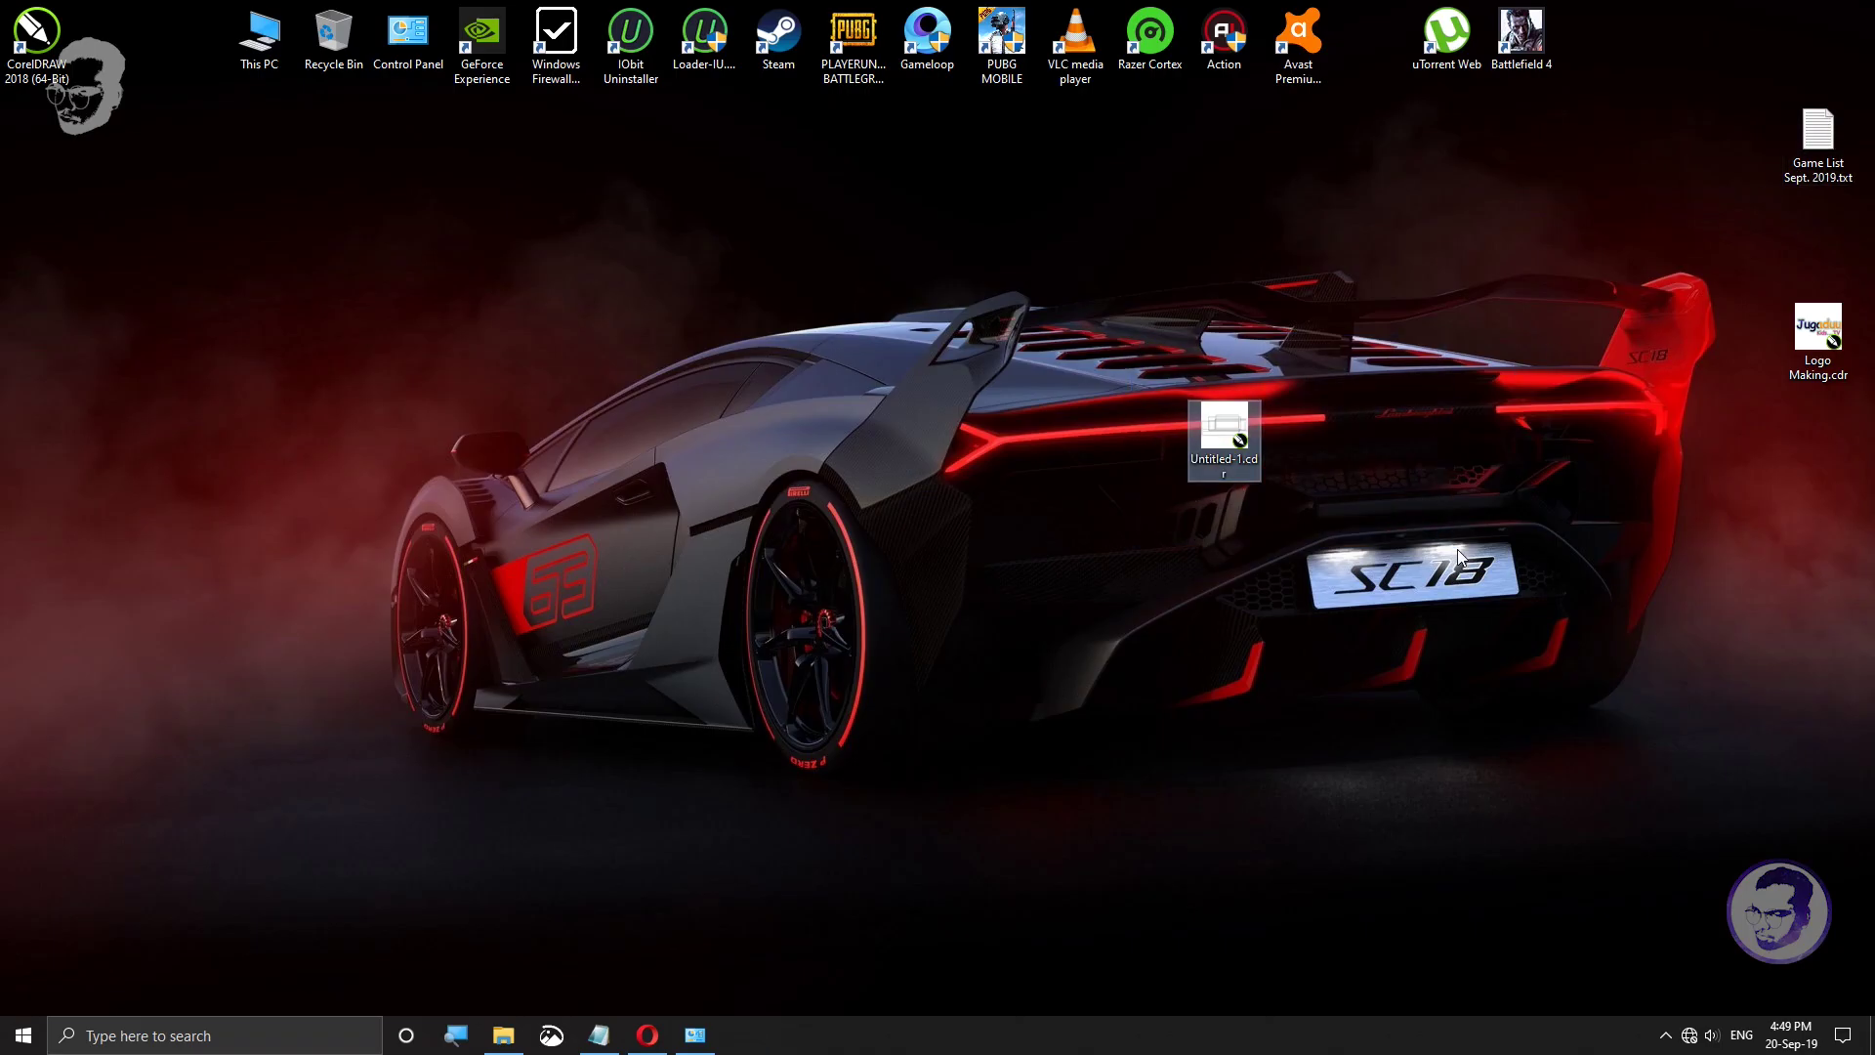
Step: Permanently delete Untitled-1.cdr from the desktop and refresh the desktop
key("shift+Delete")
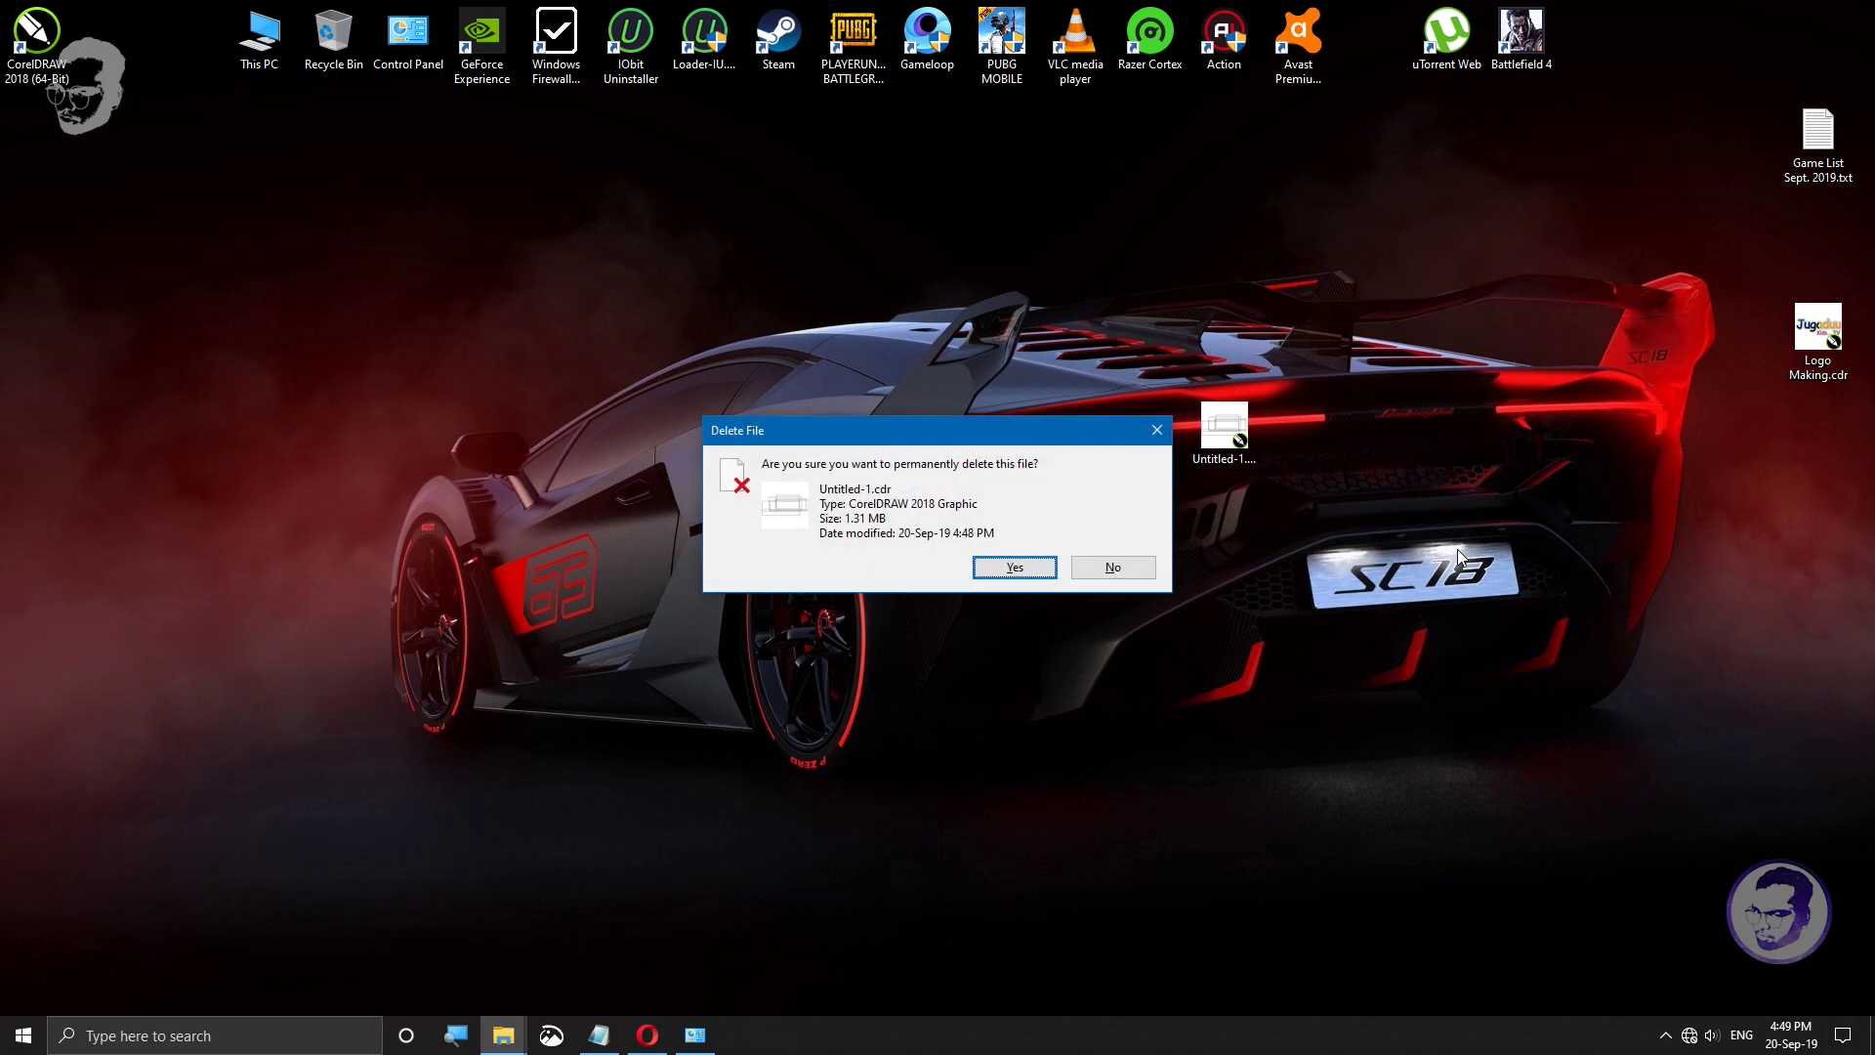
key("Return")
right_click(774, 113)
left_click(803, 170)
Step: Move the CorelDRAW 2018 shortcut to the upper middle of the desktop, refresh the desktop, and show the hidden tray icons
left_click_drag(34, 39, 1070, 244)
right_click(1383, 243)
left_click(1425, 299)
left_click(1666, 1037)
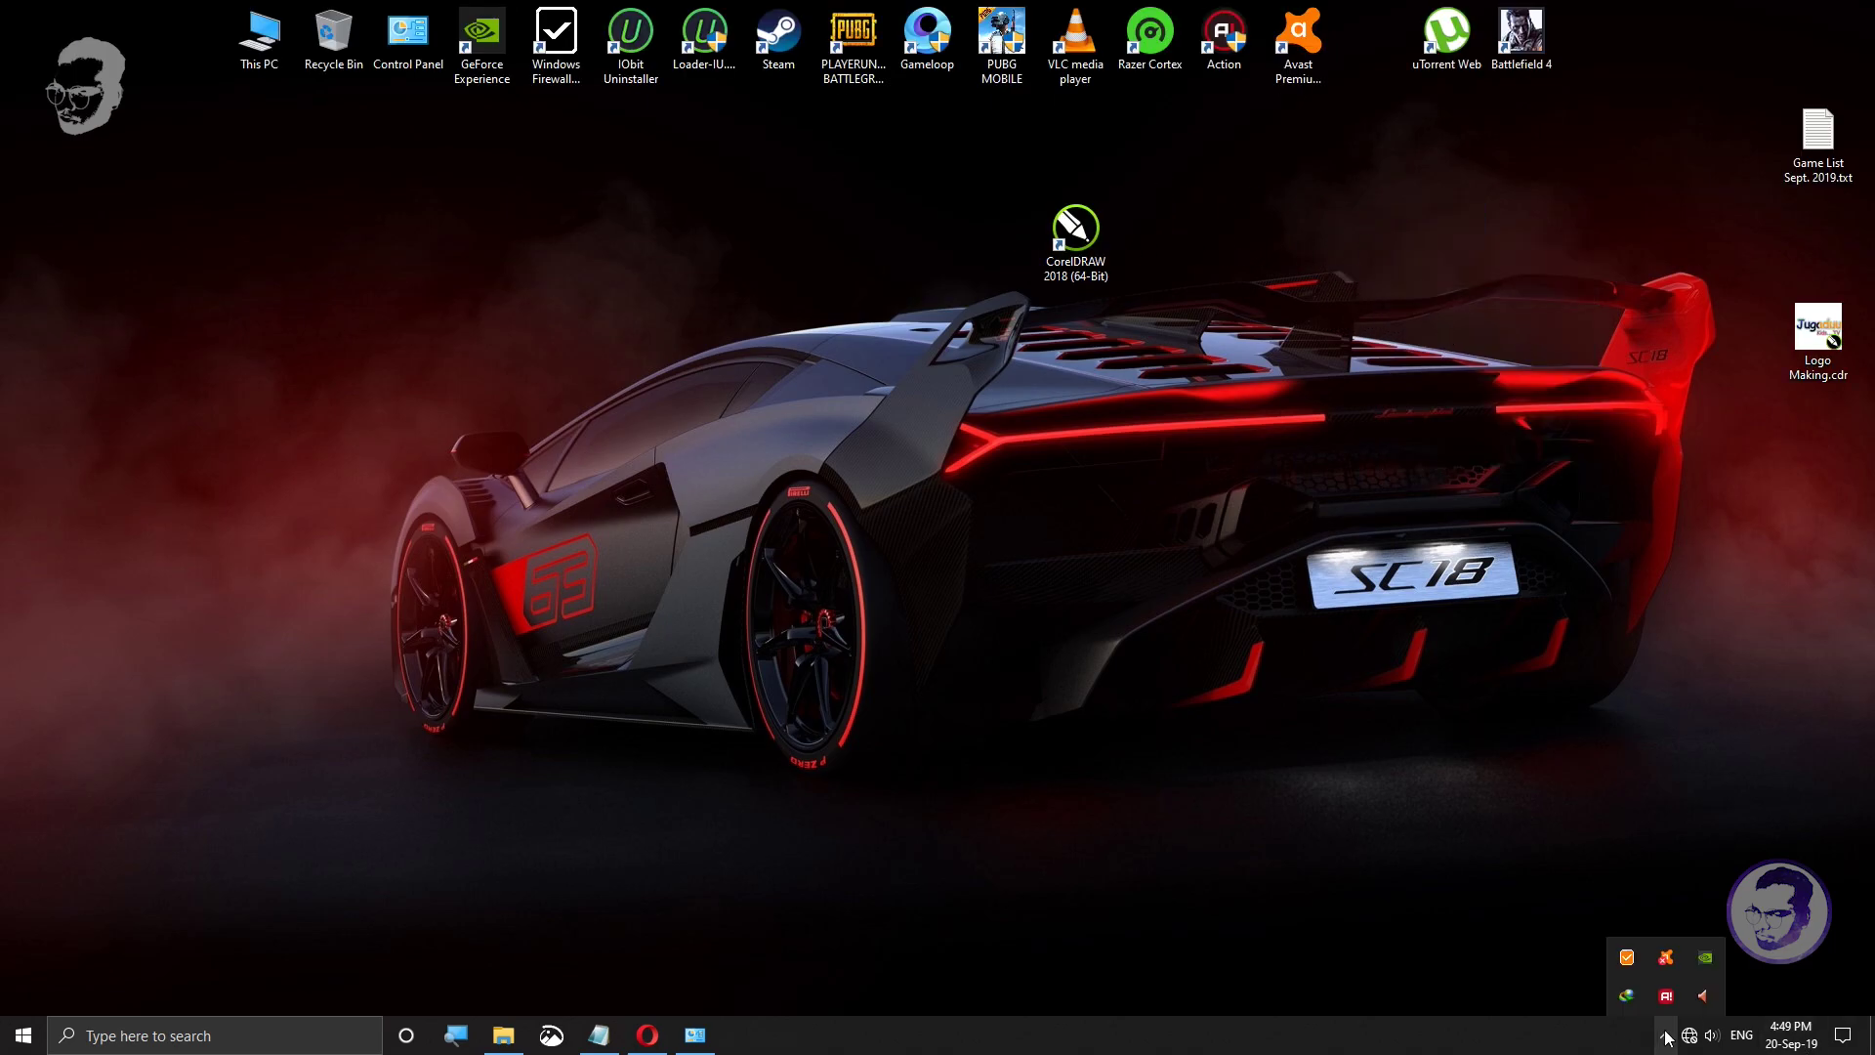
Step: Enable the Ethernet device in Network Connections, minimize that window, and switch to the CorelDRAW download page in Opera
left_click(694, 1034)
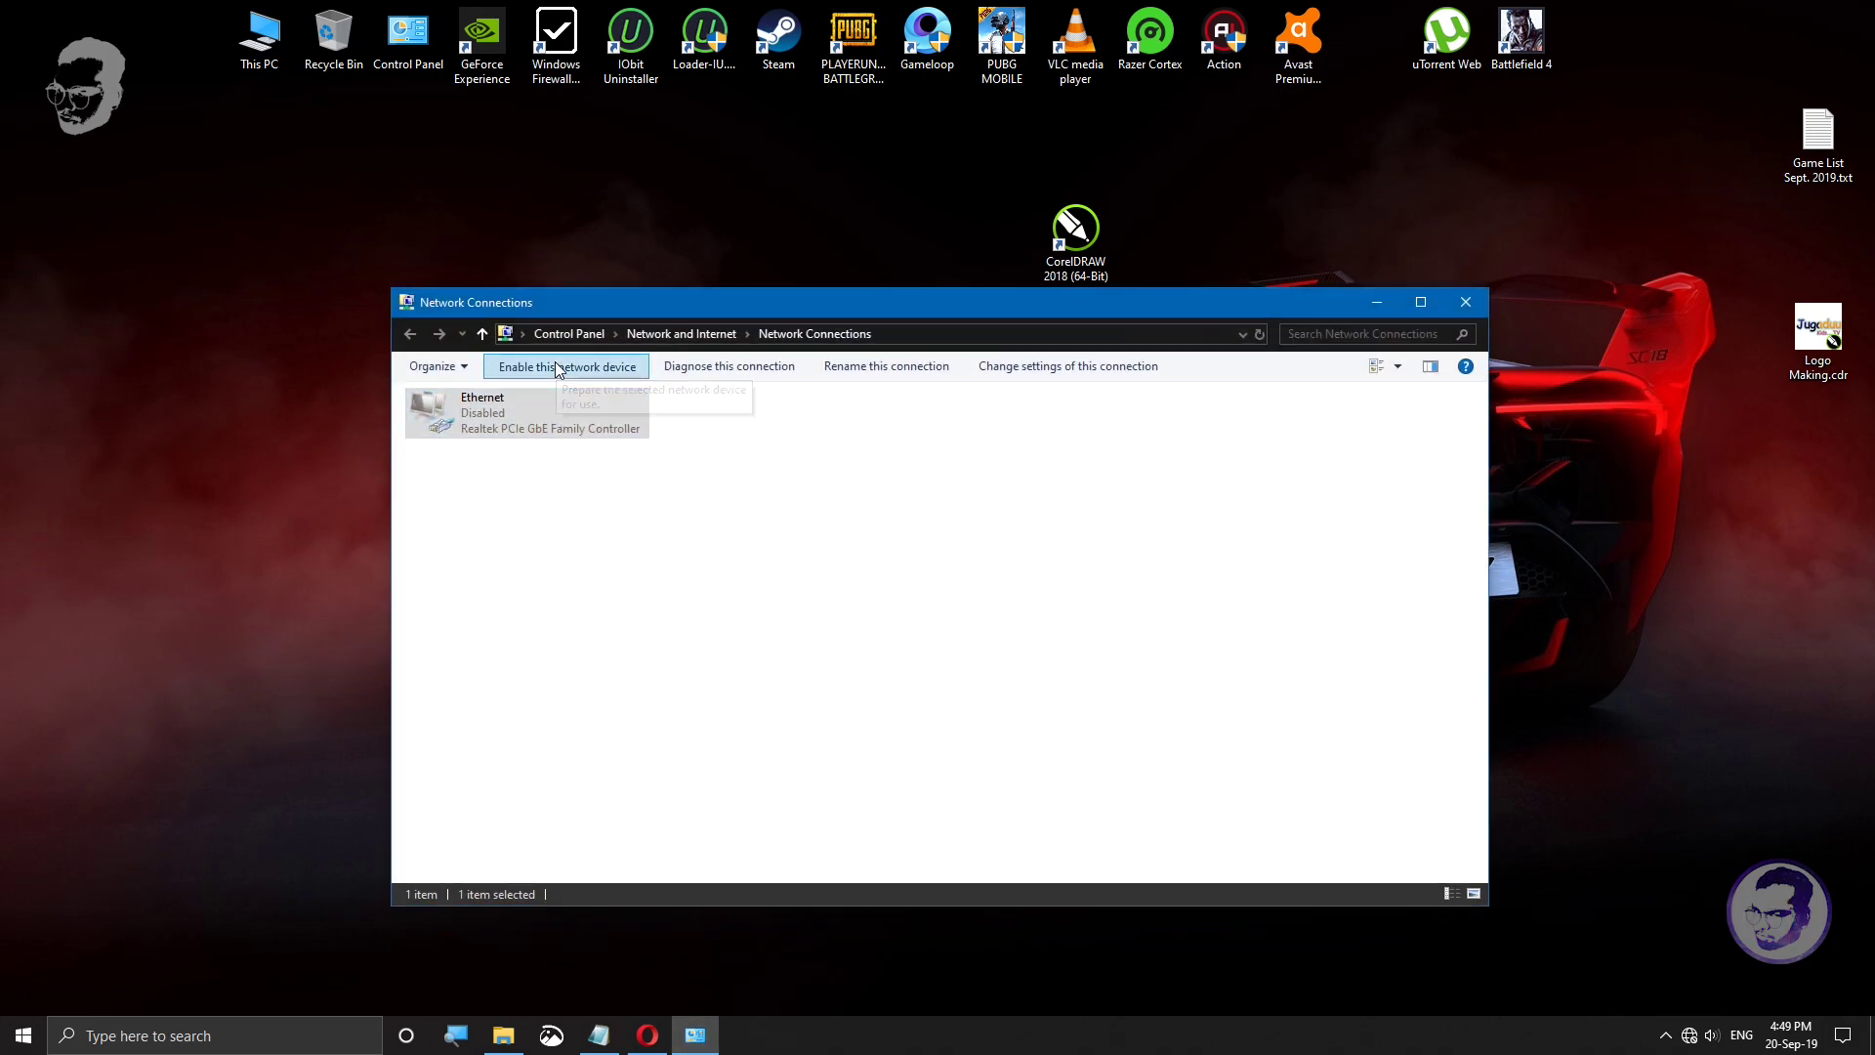
left_click(555, 366)
left_click(1367, 305)
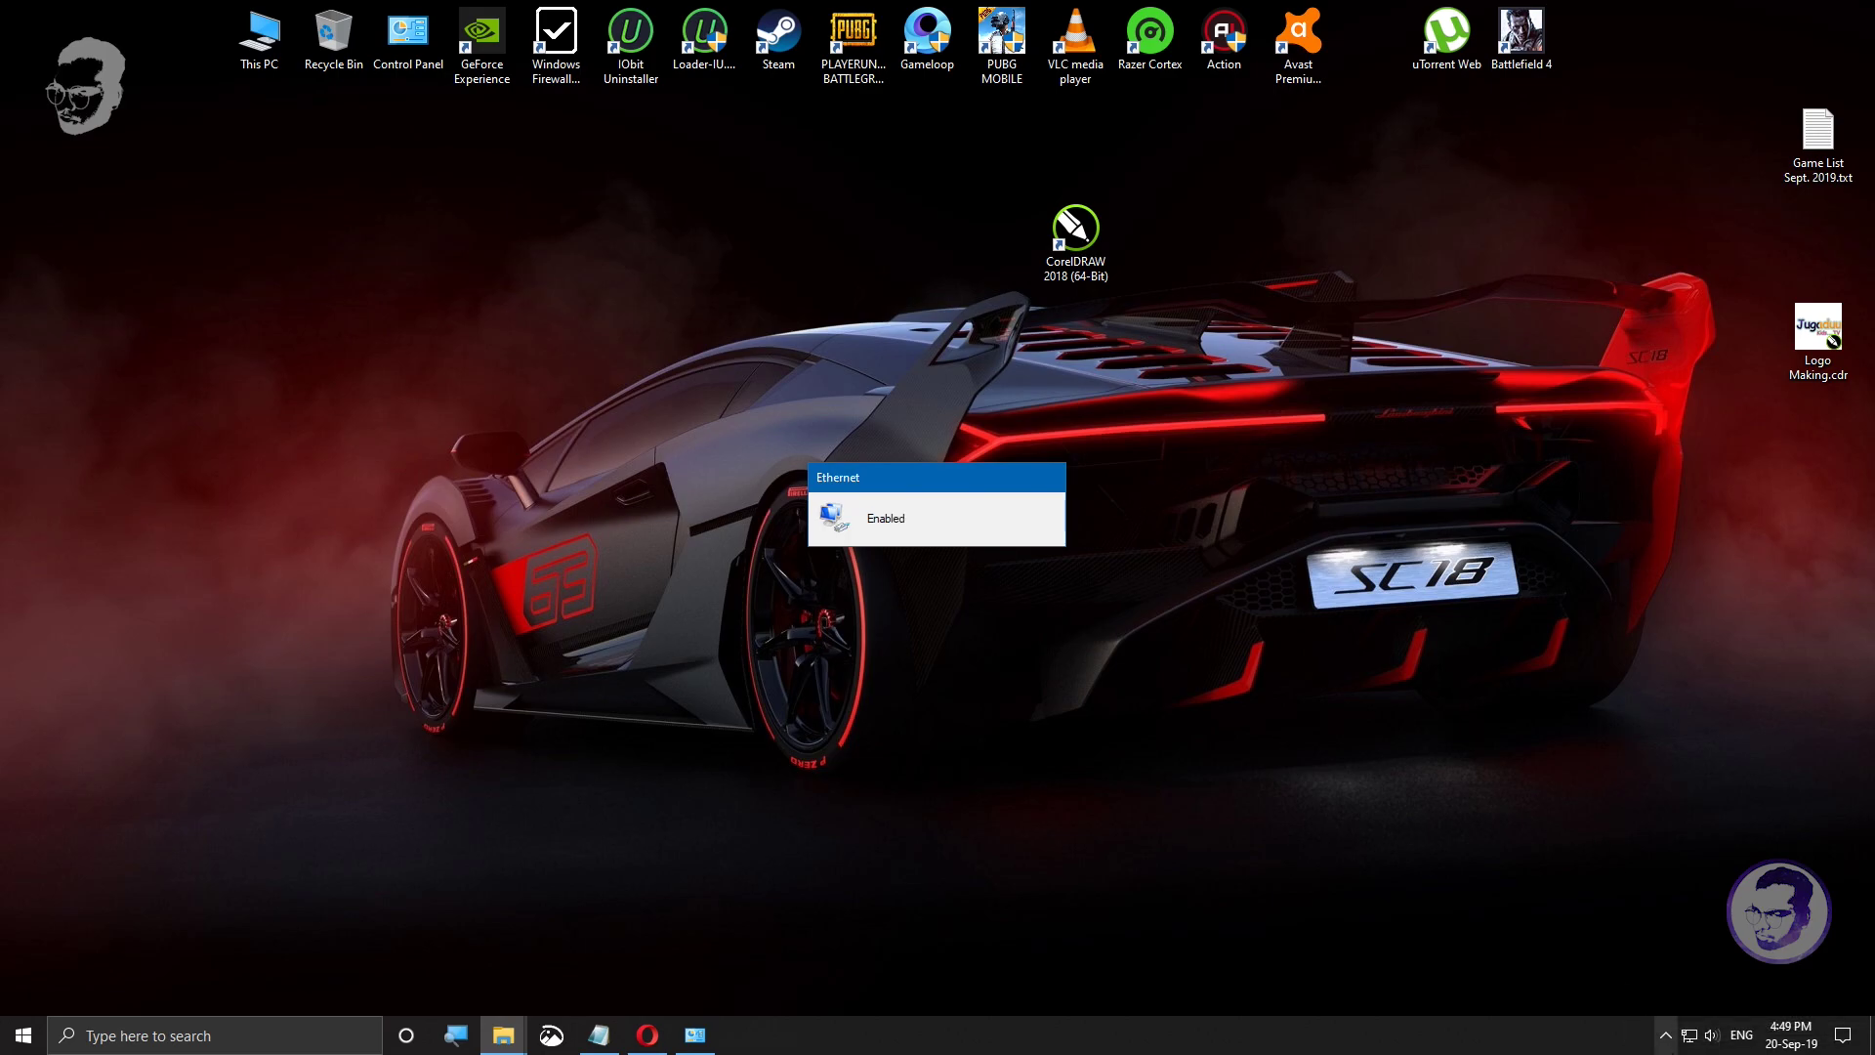
left_click(648, 1035)
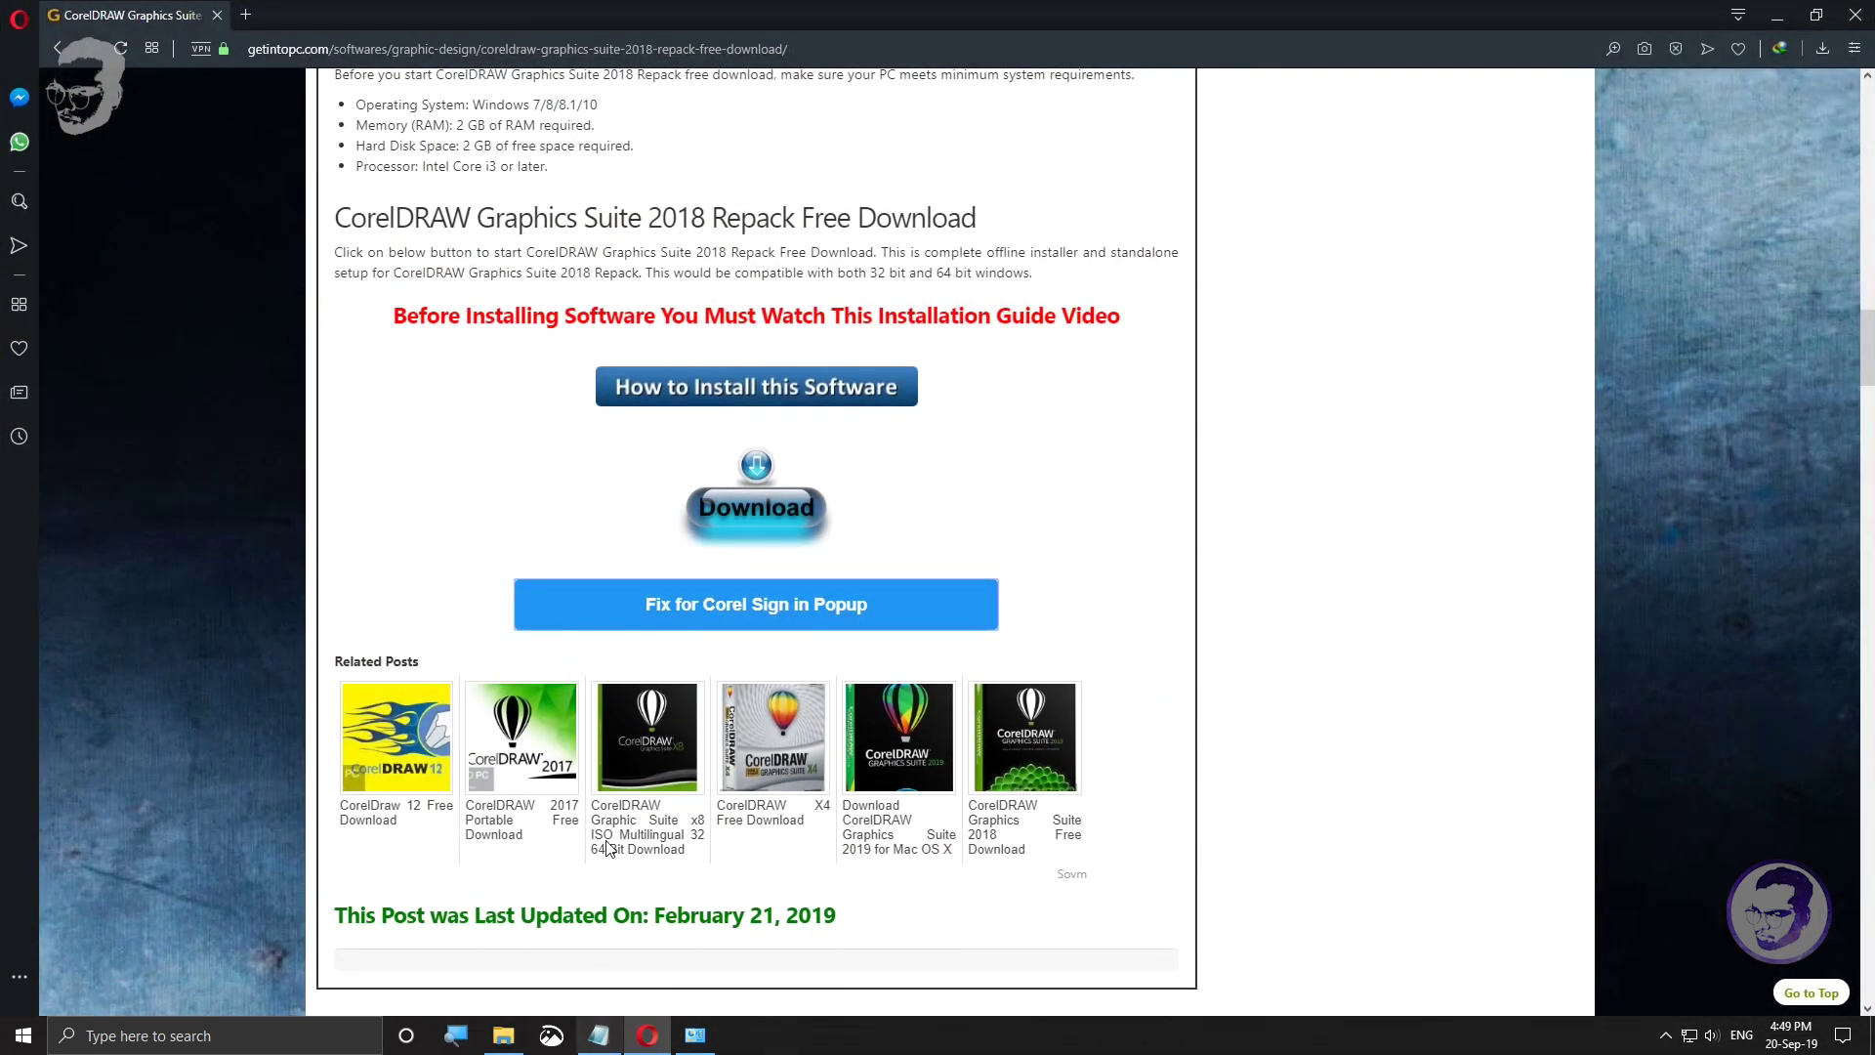
Step: Search the Get Into PC website for "window firewall"
scroll(796, 480, "up", 20)
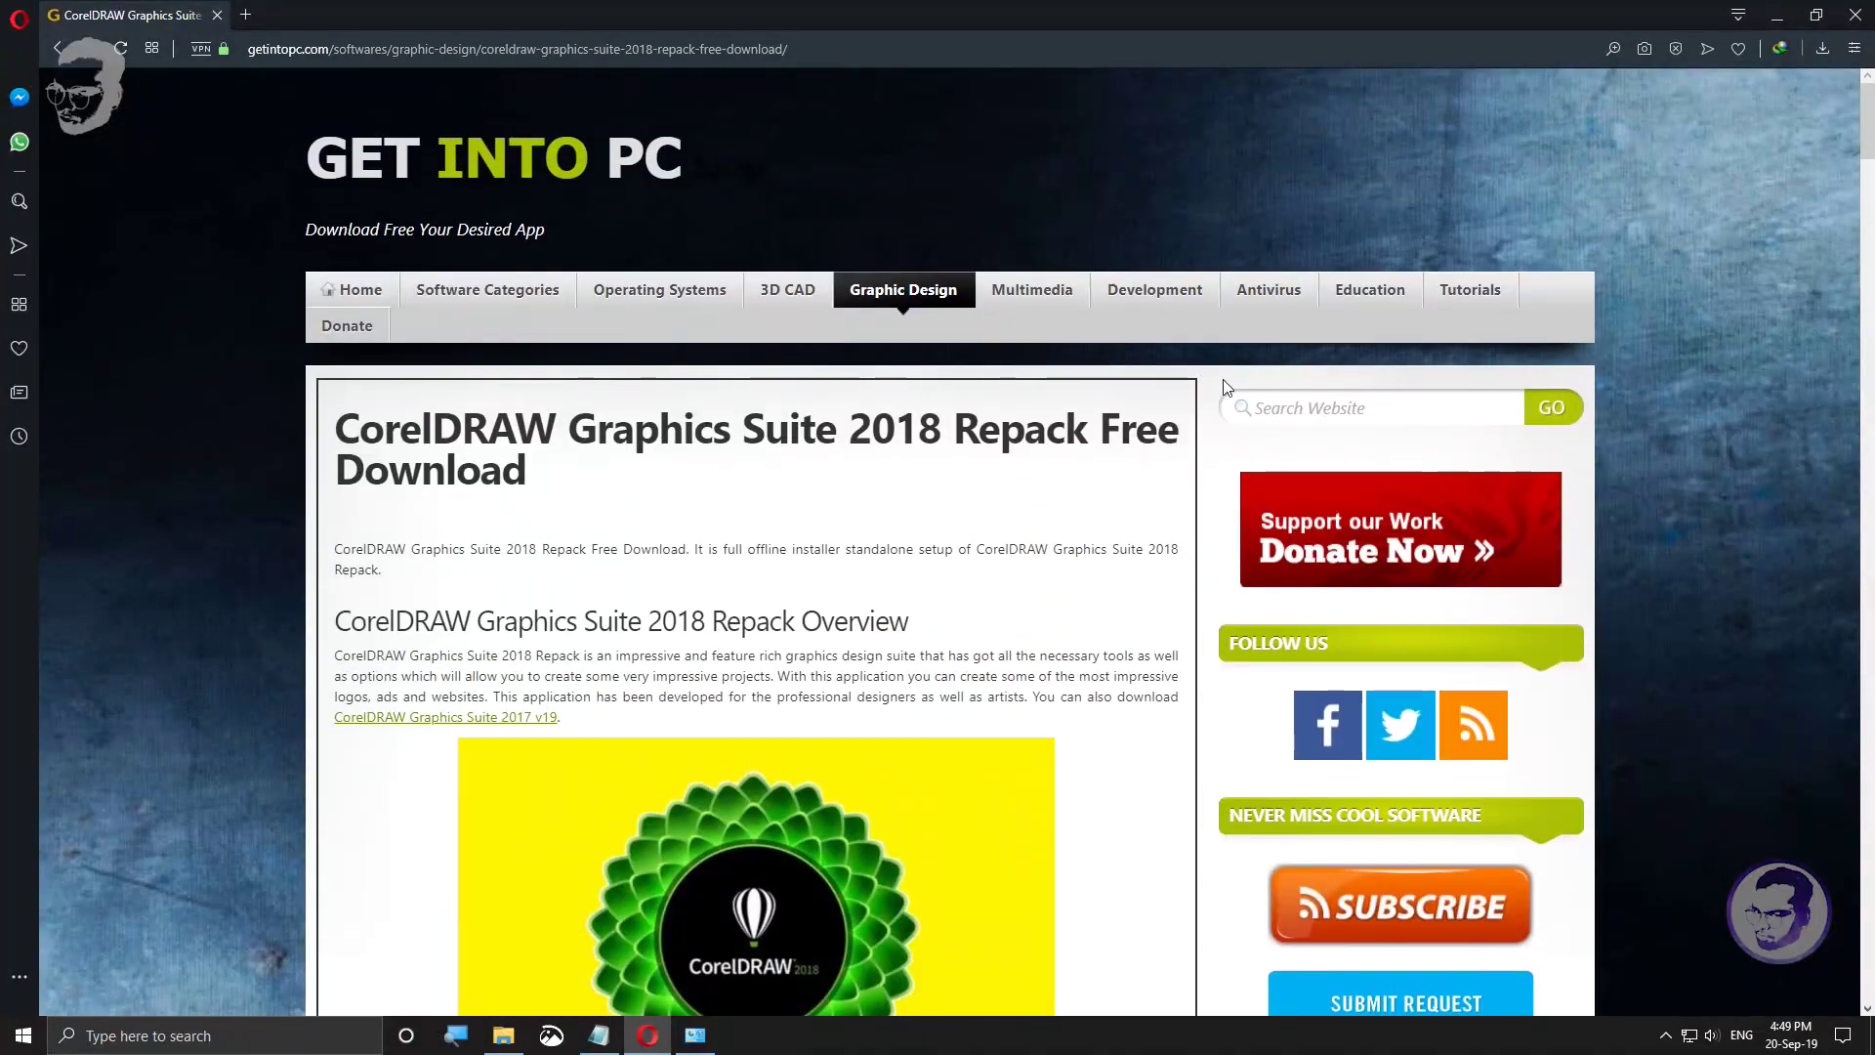
left_click(1354, 408)
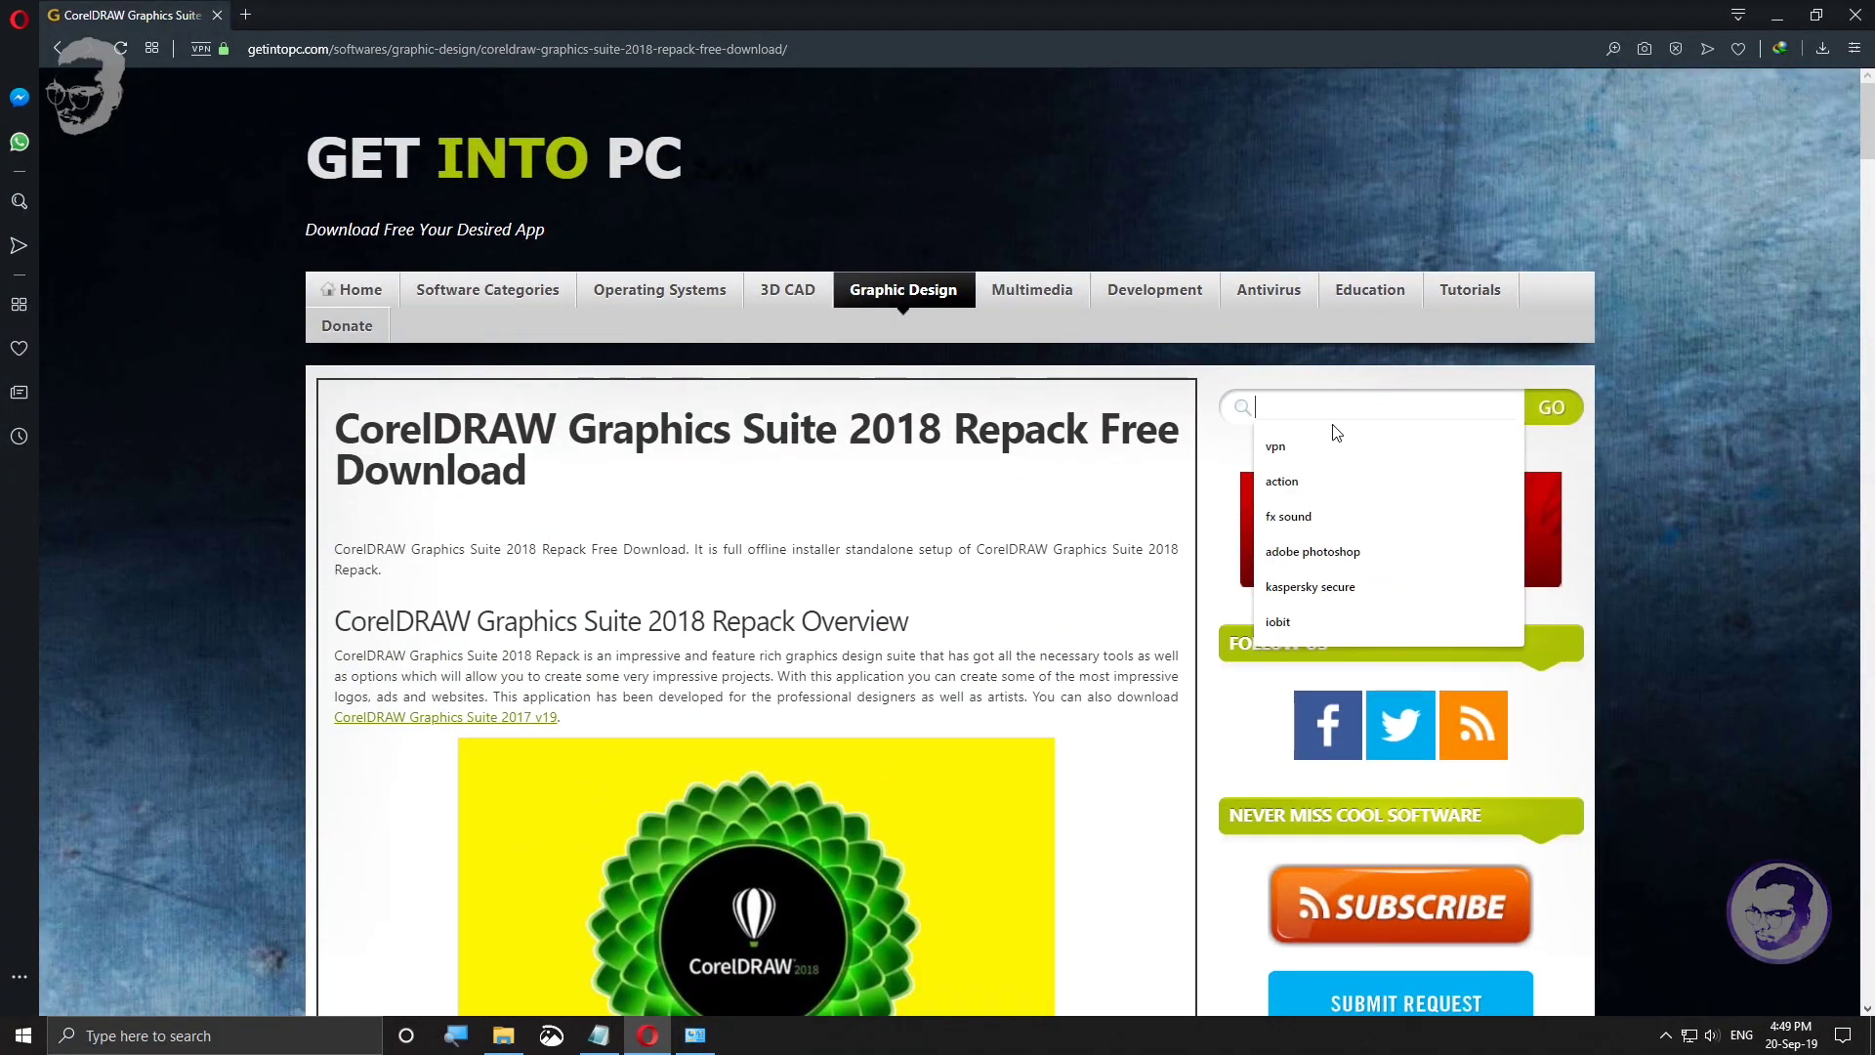
type("window firewall")
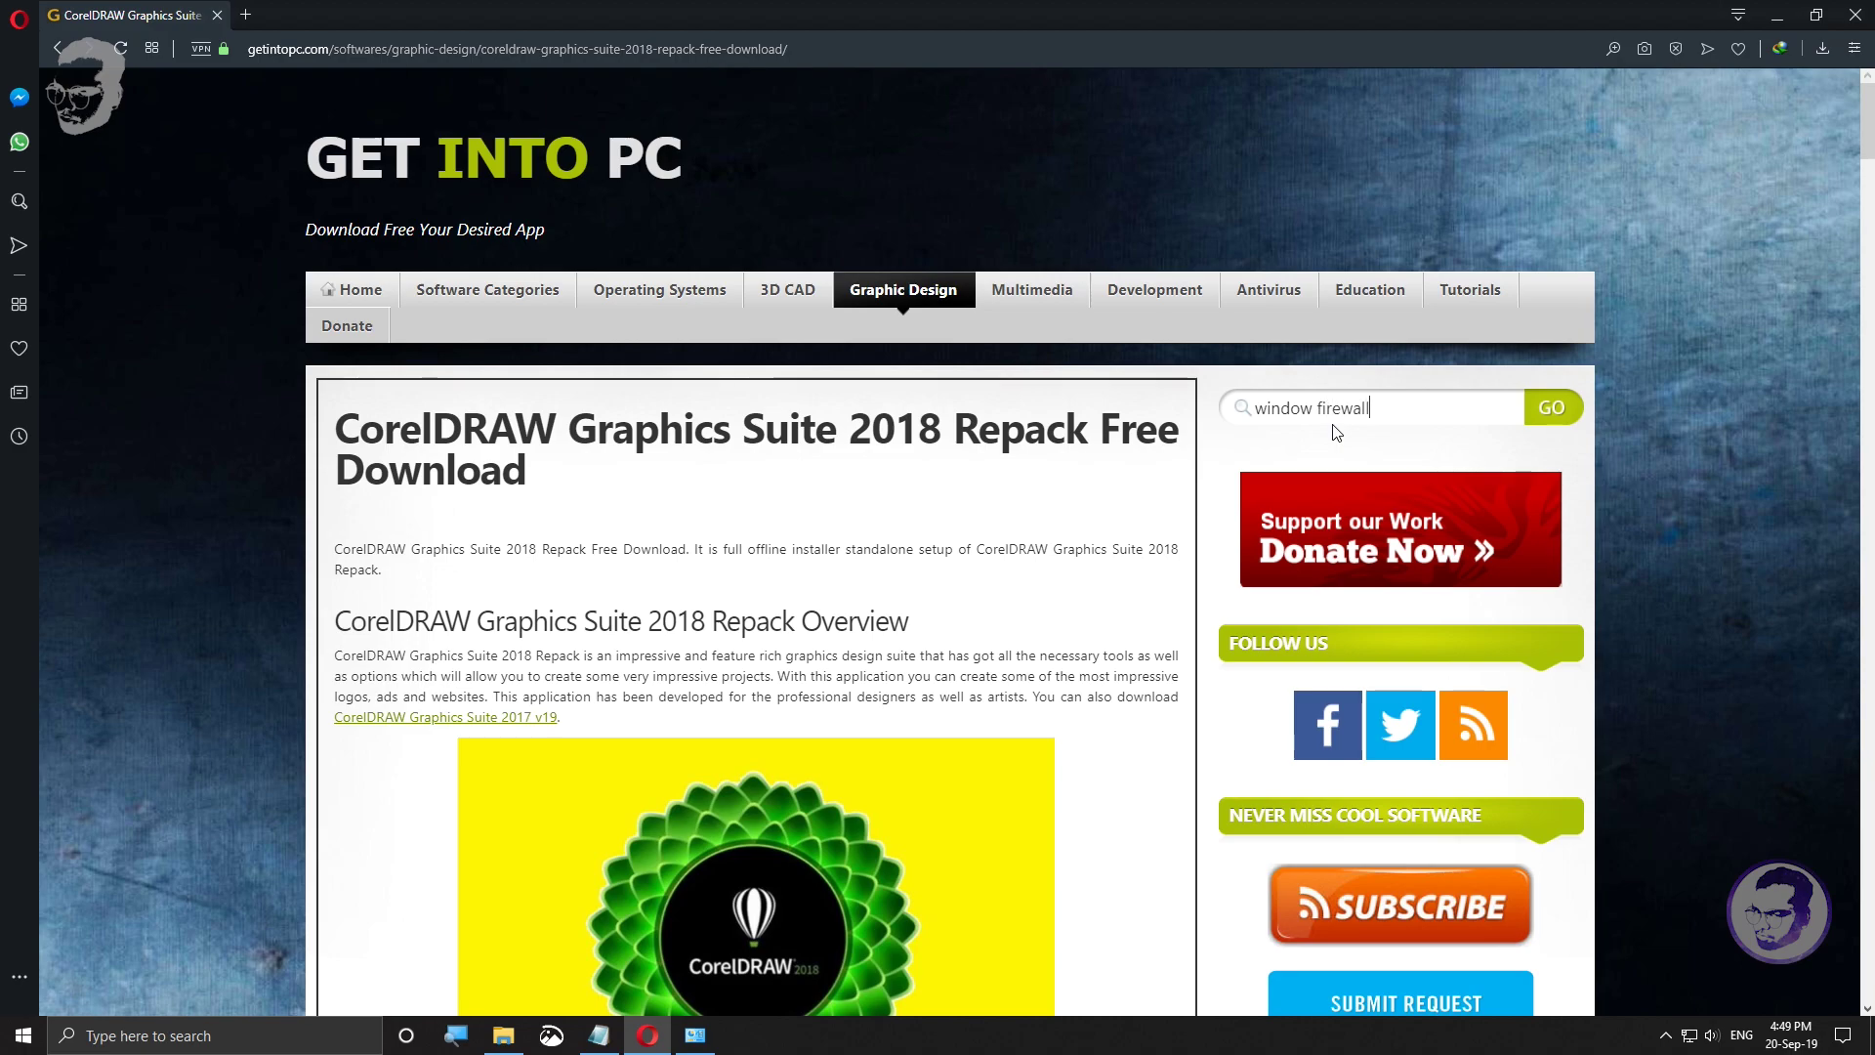
key("Return")
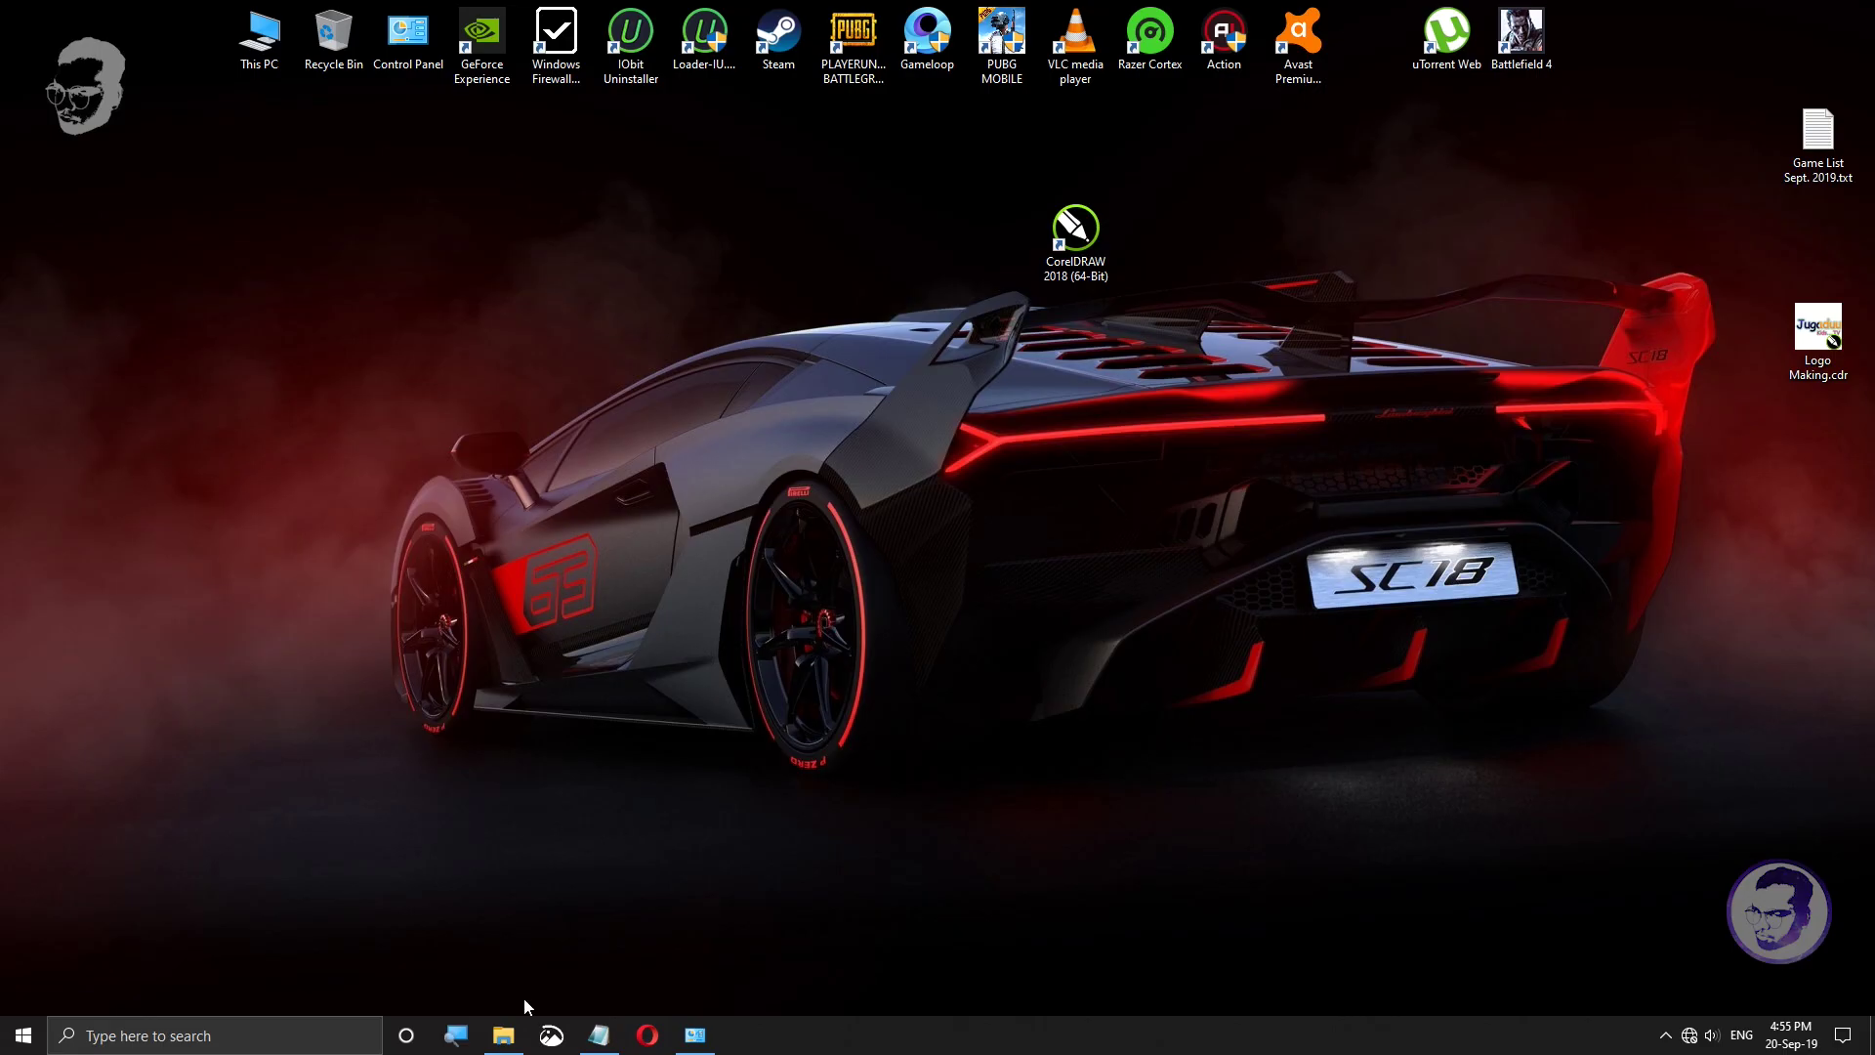
Step: In File Explorer, open the extracted Windows_Firewall_Control_5.3.1.0_Multilingual folder from Compressed and launch wfc5setup.exe
left_click(503, 1035)
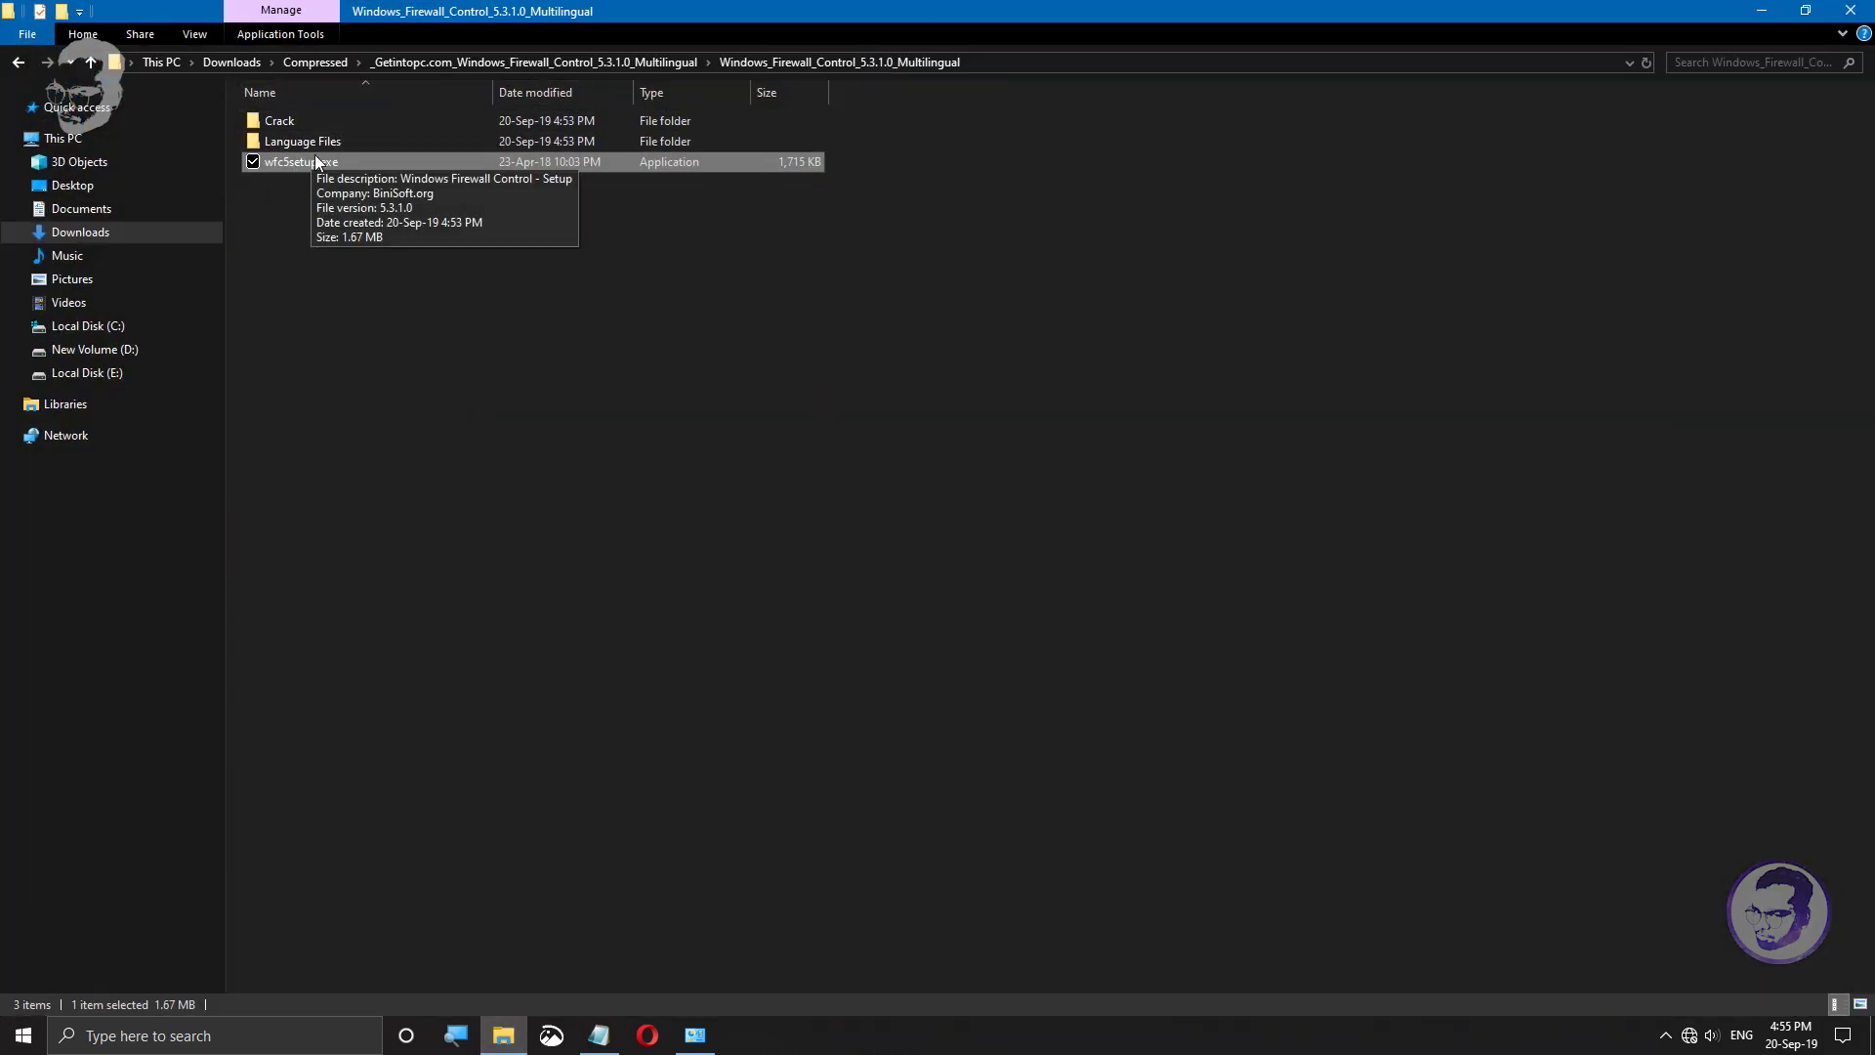
left_click(332, 63)
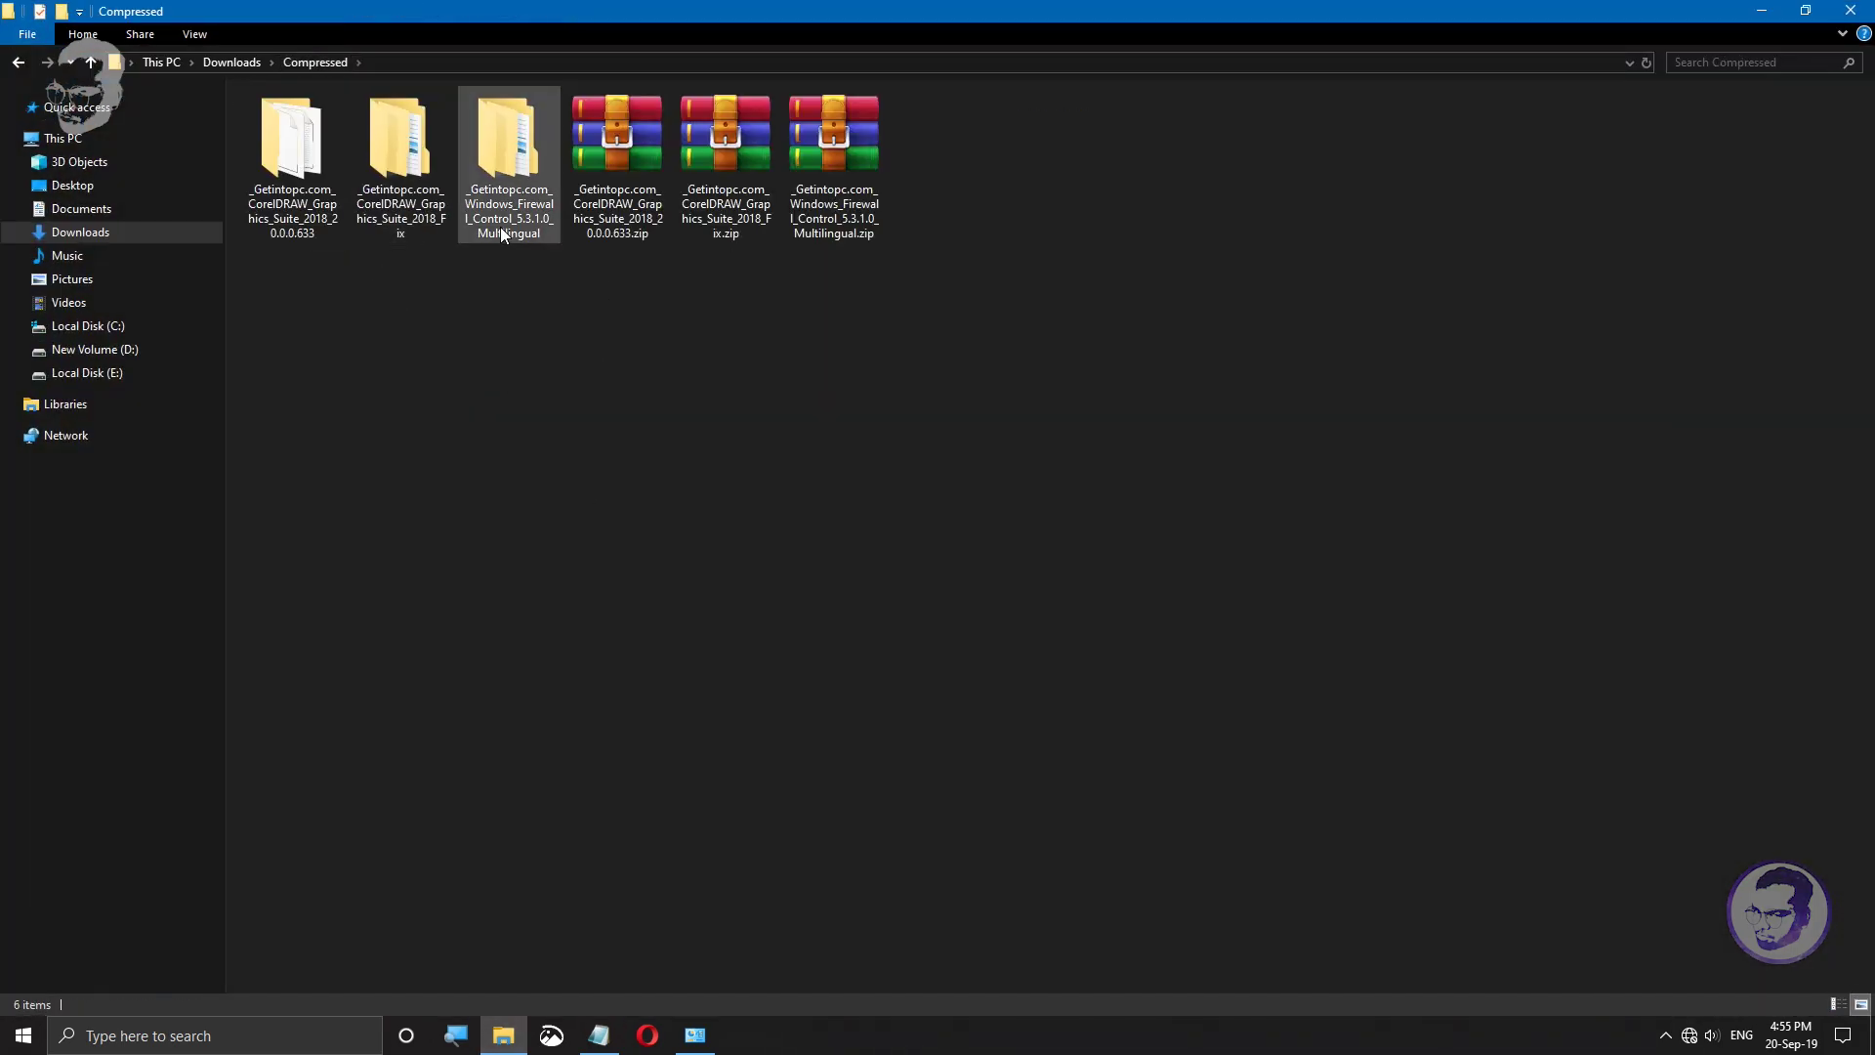
double_click(500, 228)
left_click(375, 121)
double_click(375, 121)
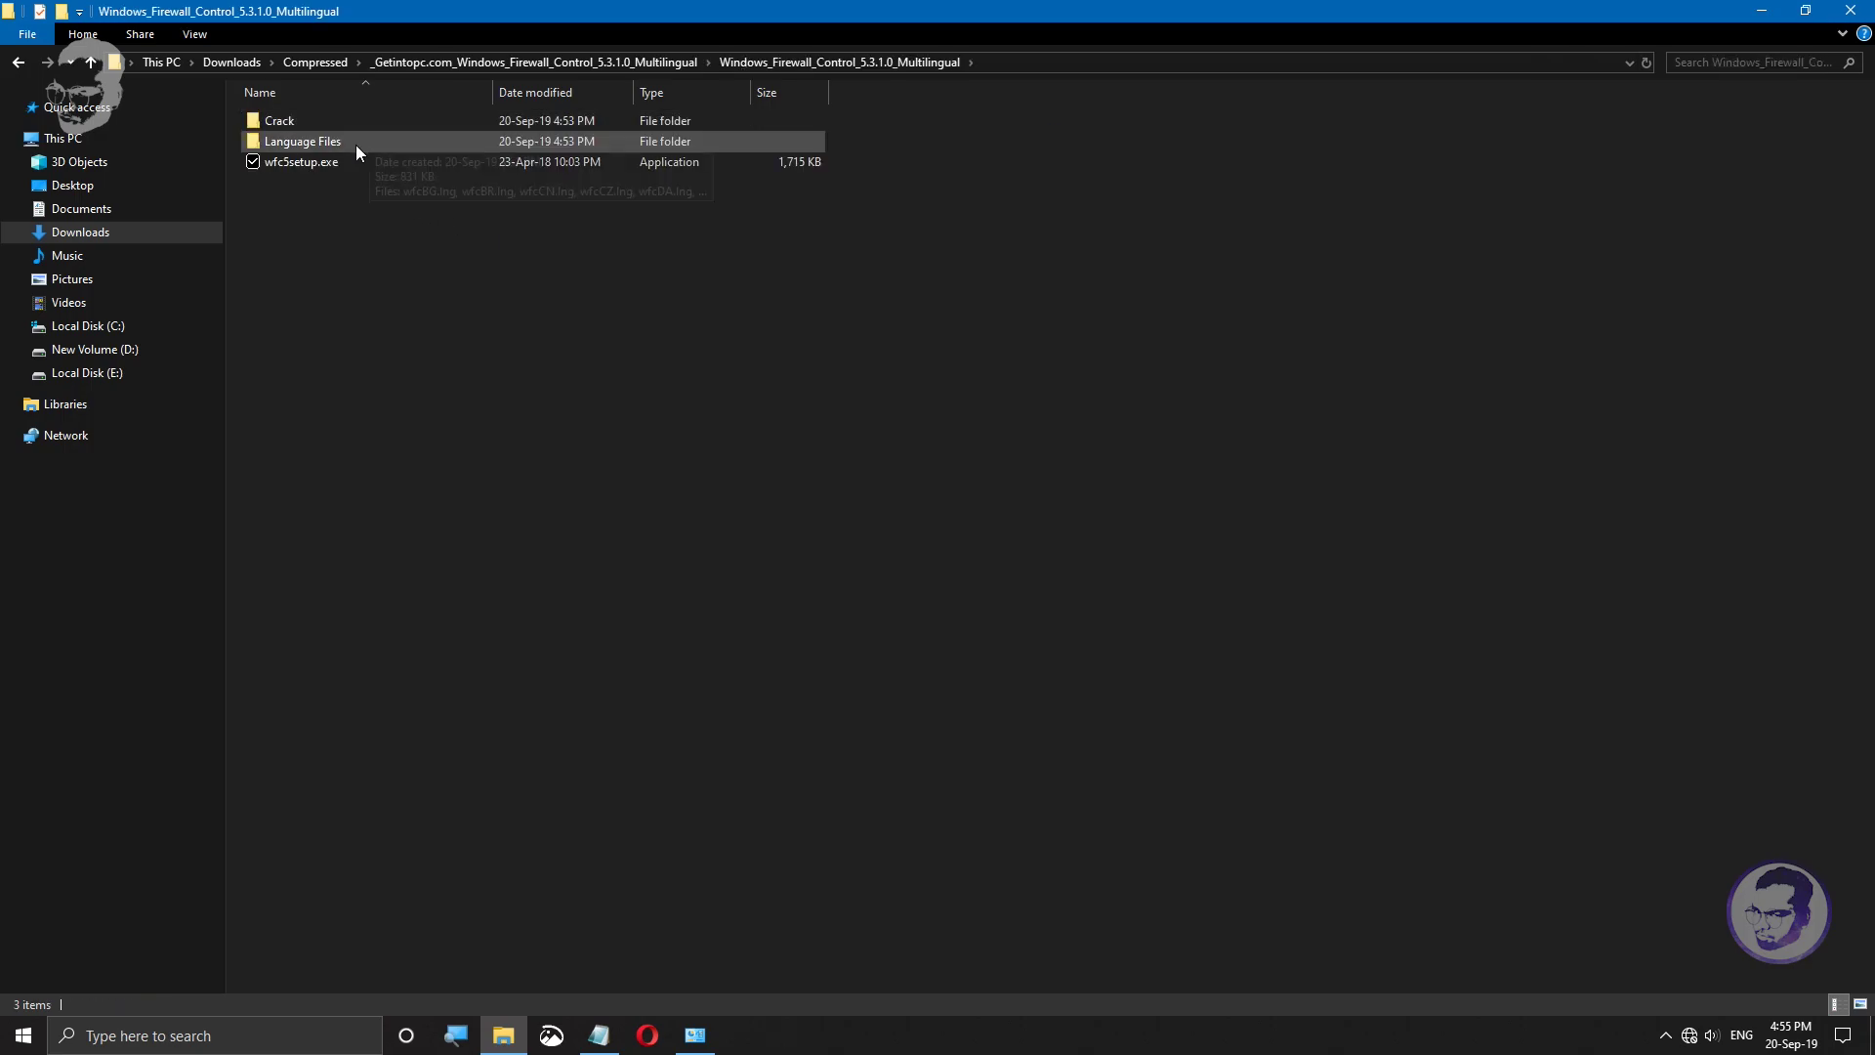
double_click(328, 164)
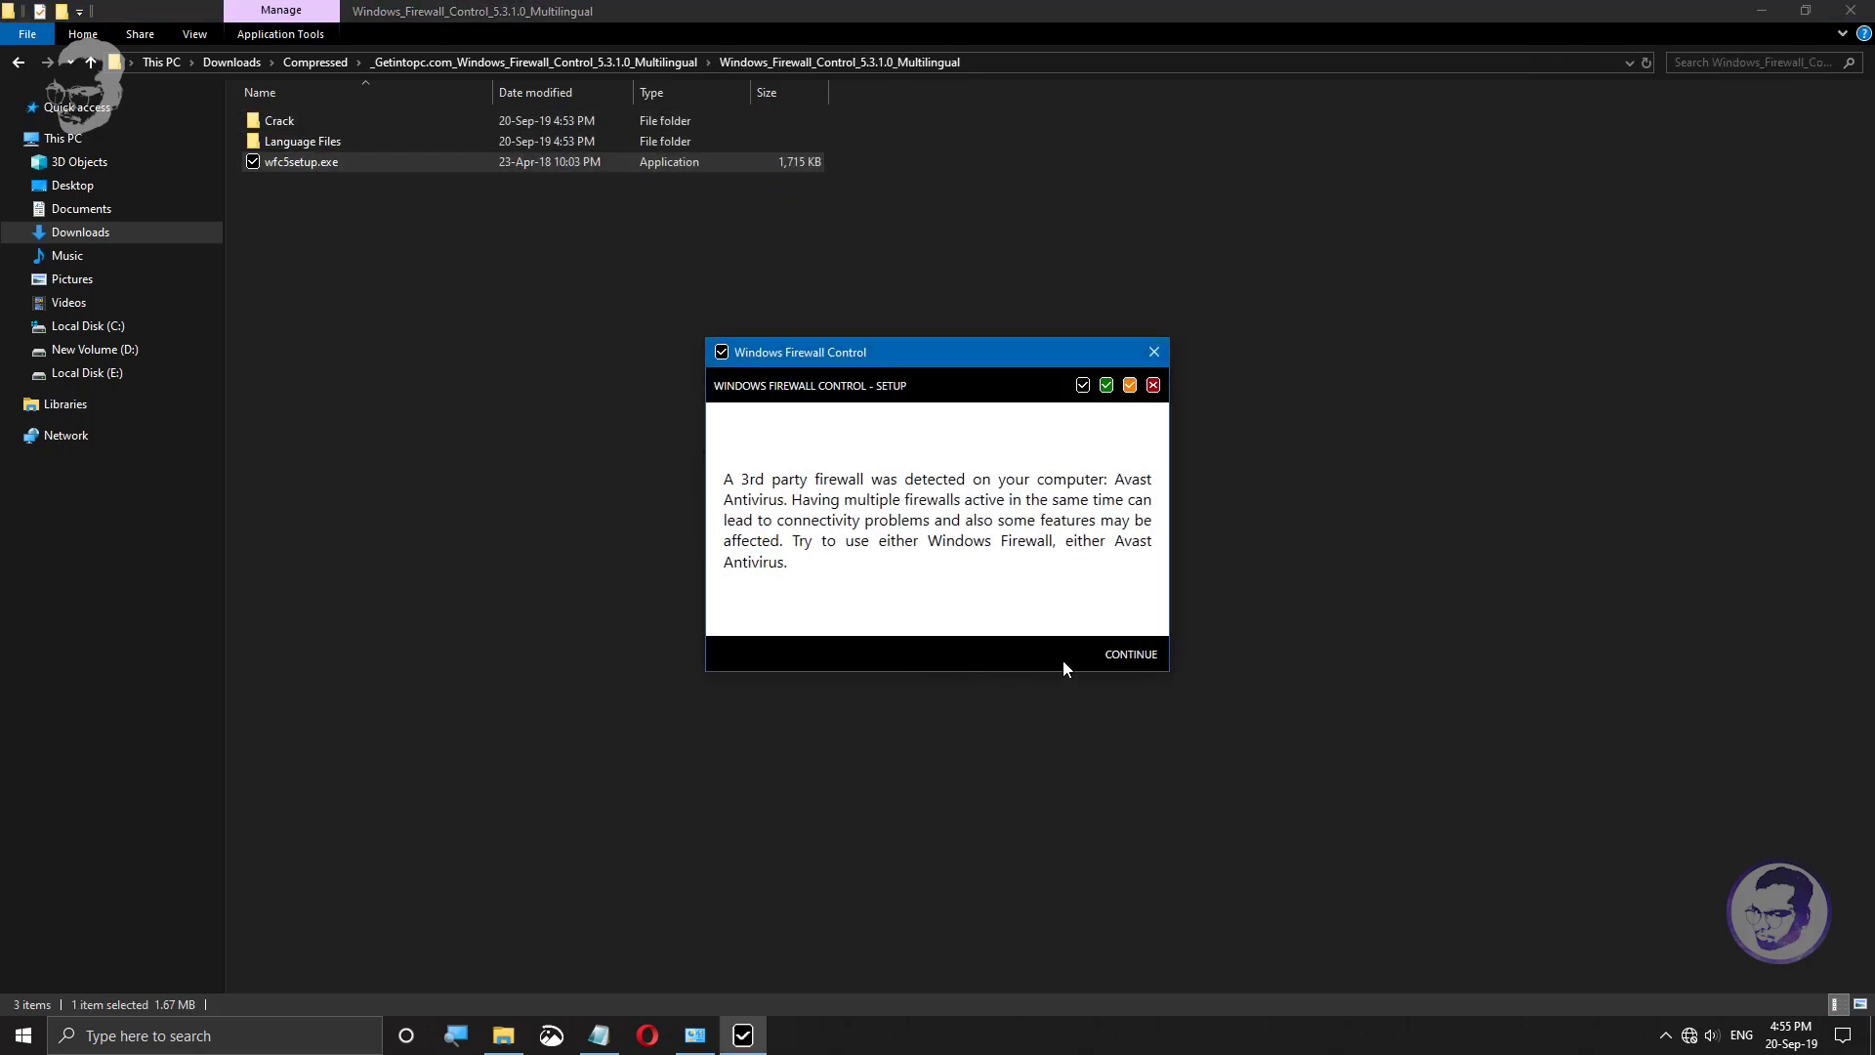
Step: Install Windows Firewall Control with the default folder and options, approving the elevation request, and run the program
left_click(1130, 656)
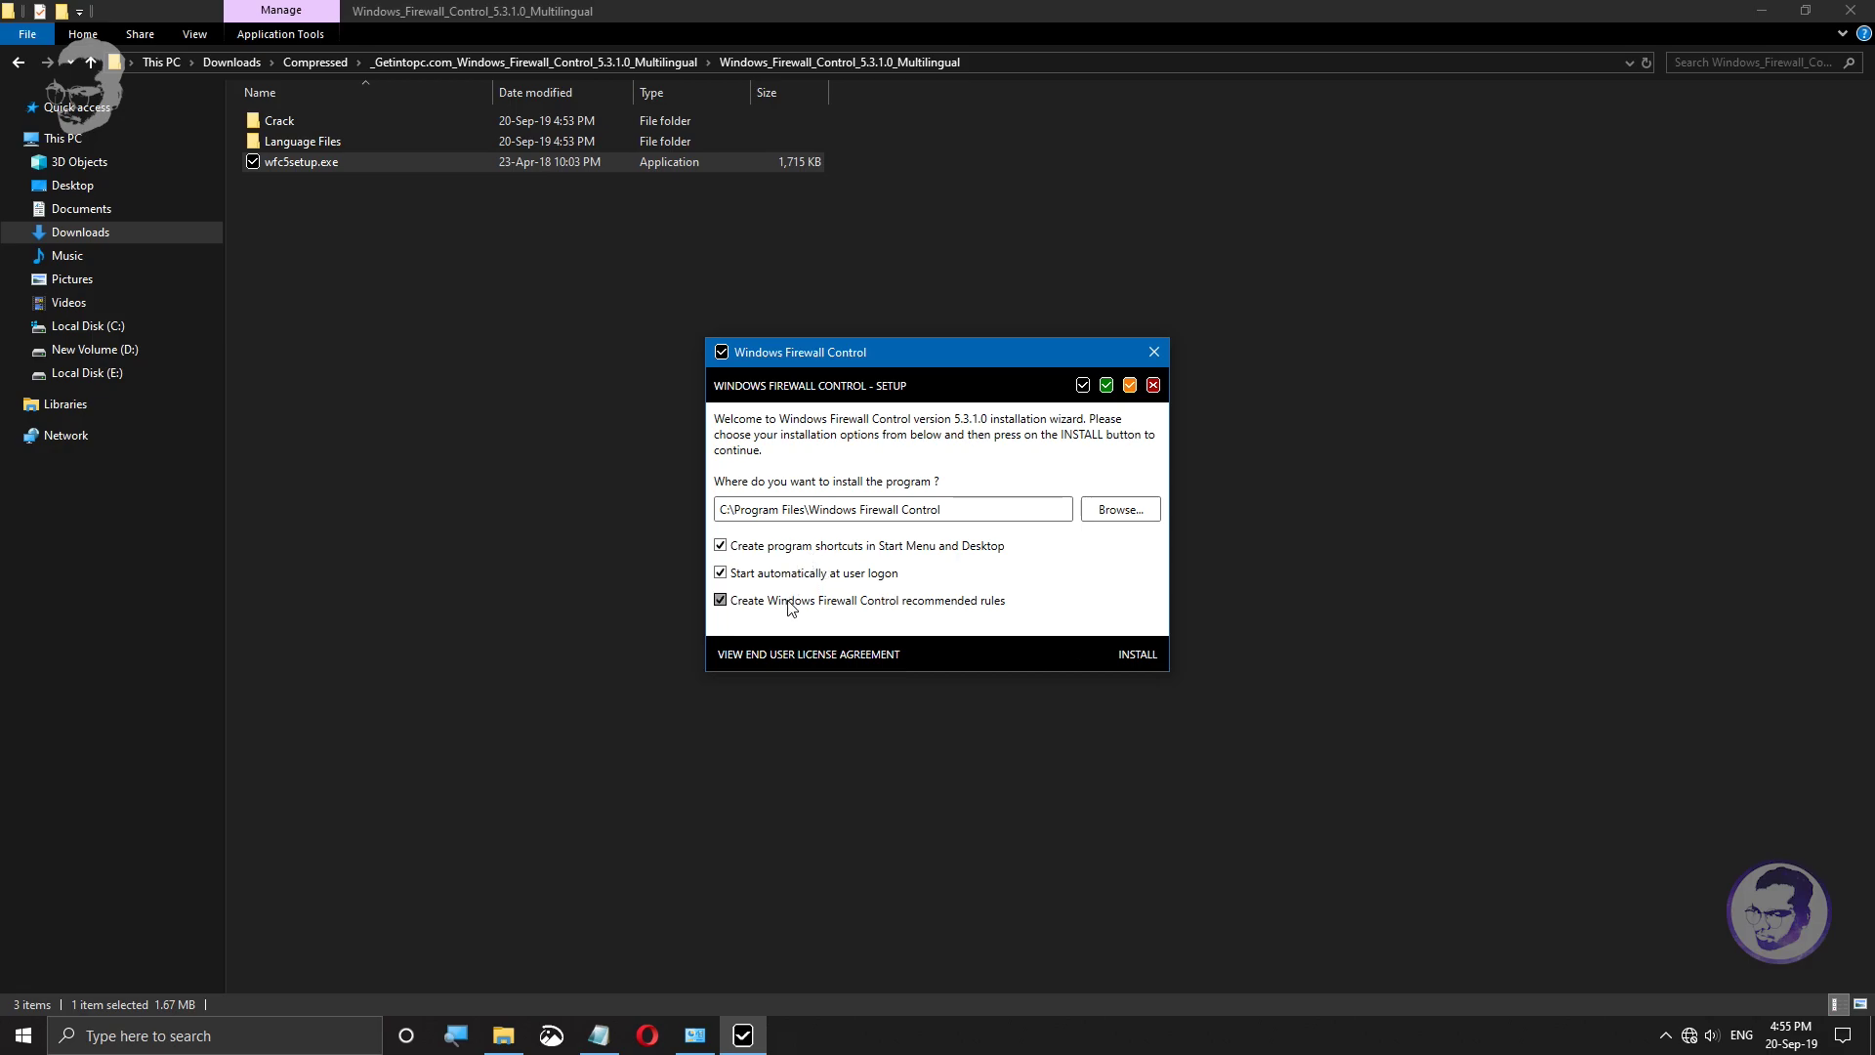
left_click(1139, 655)
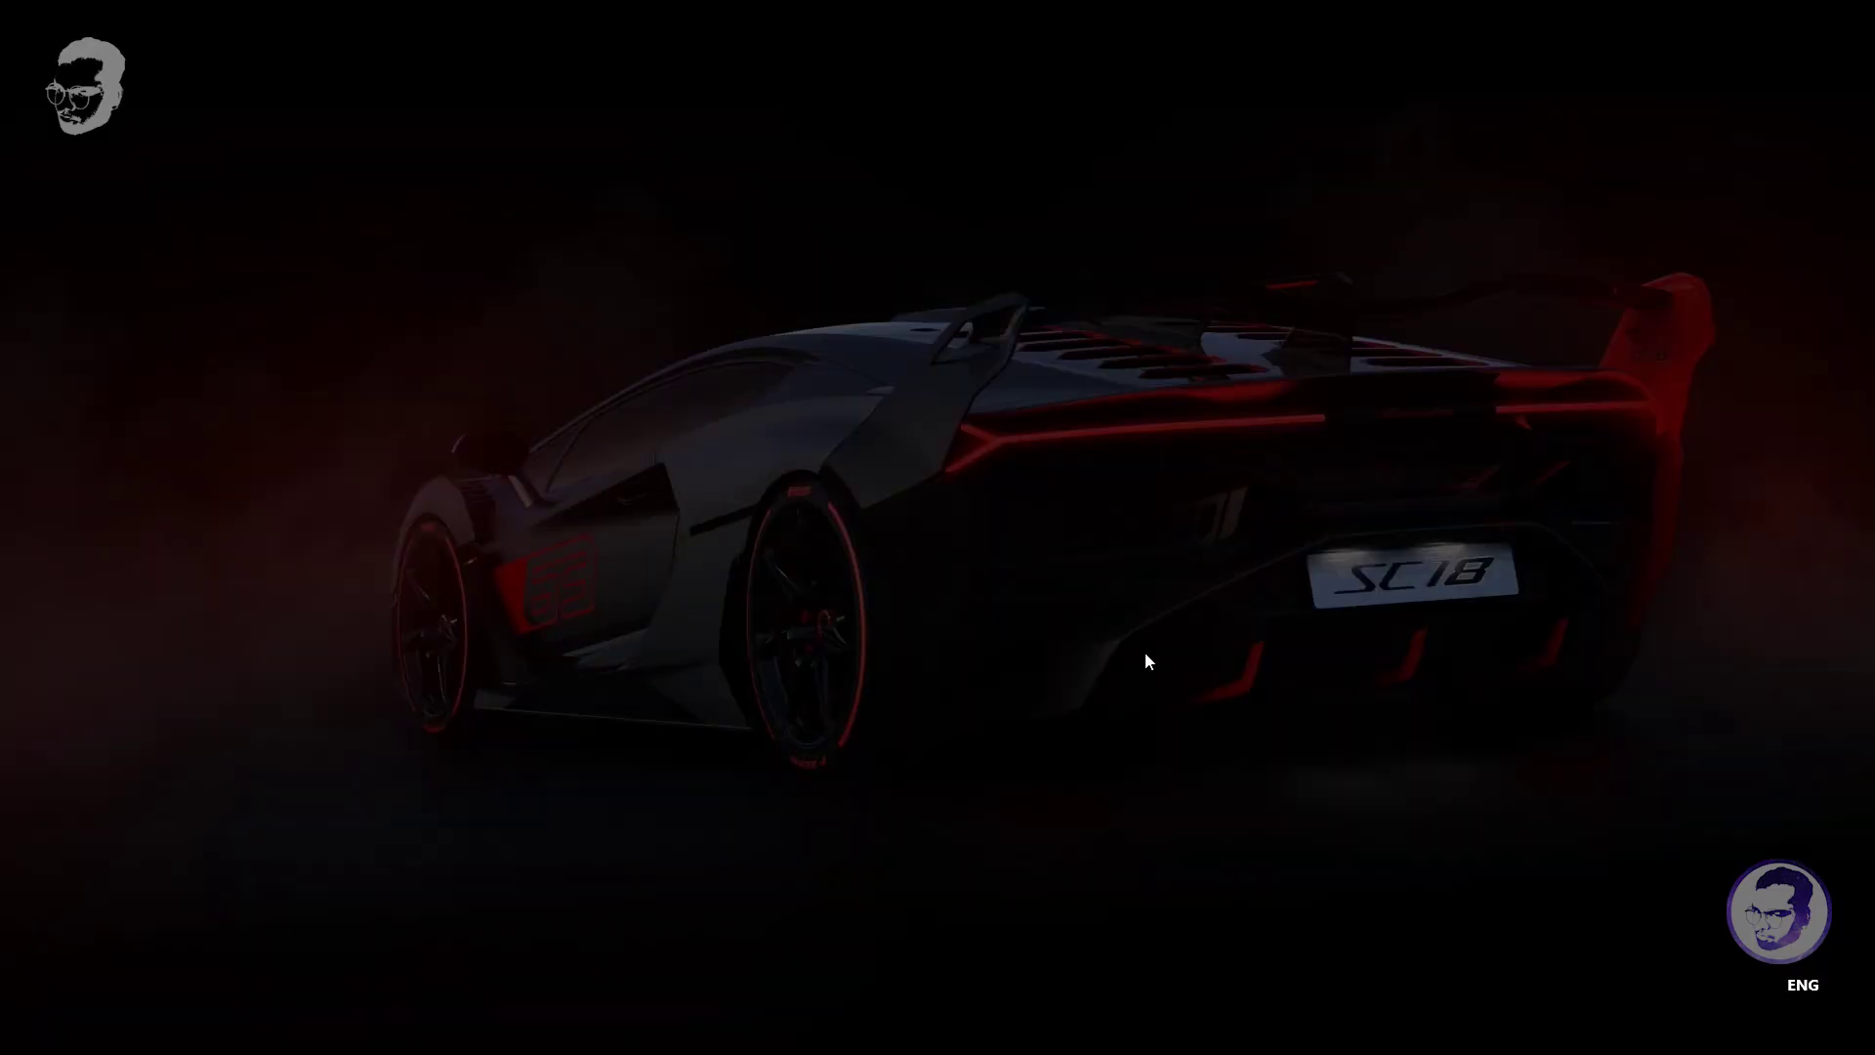
left_click(867, 648)
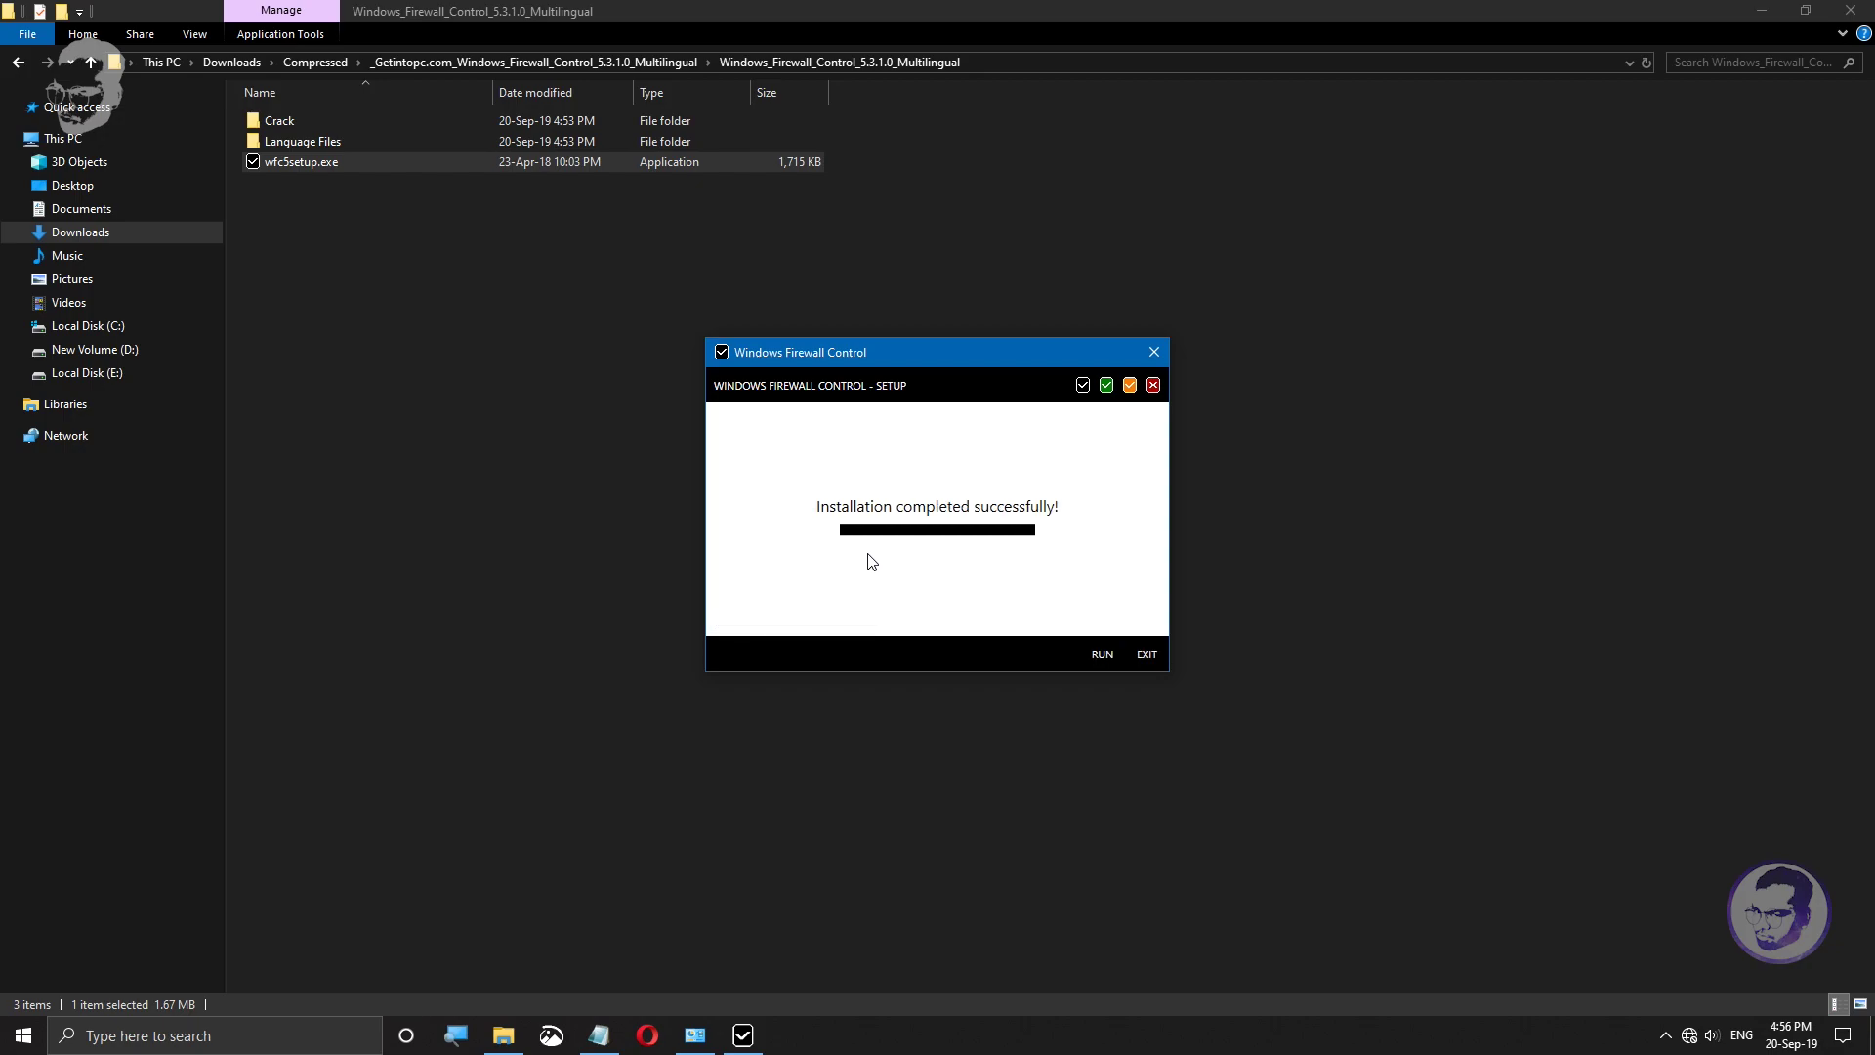
left_click(1100, 656)
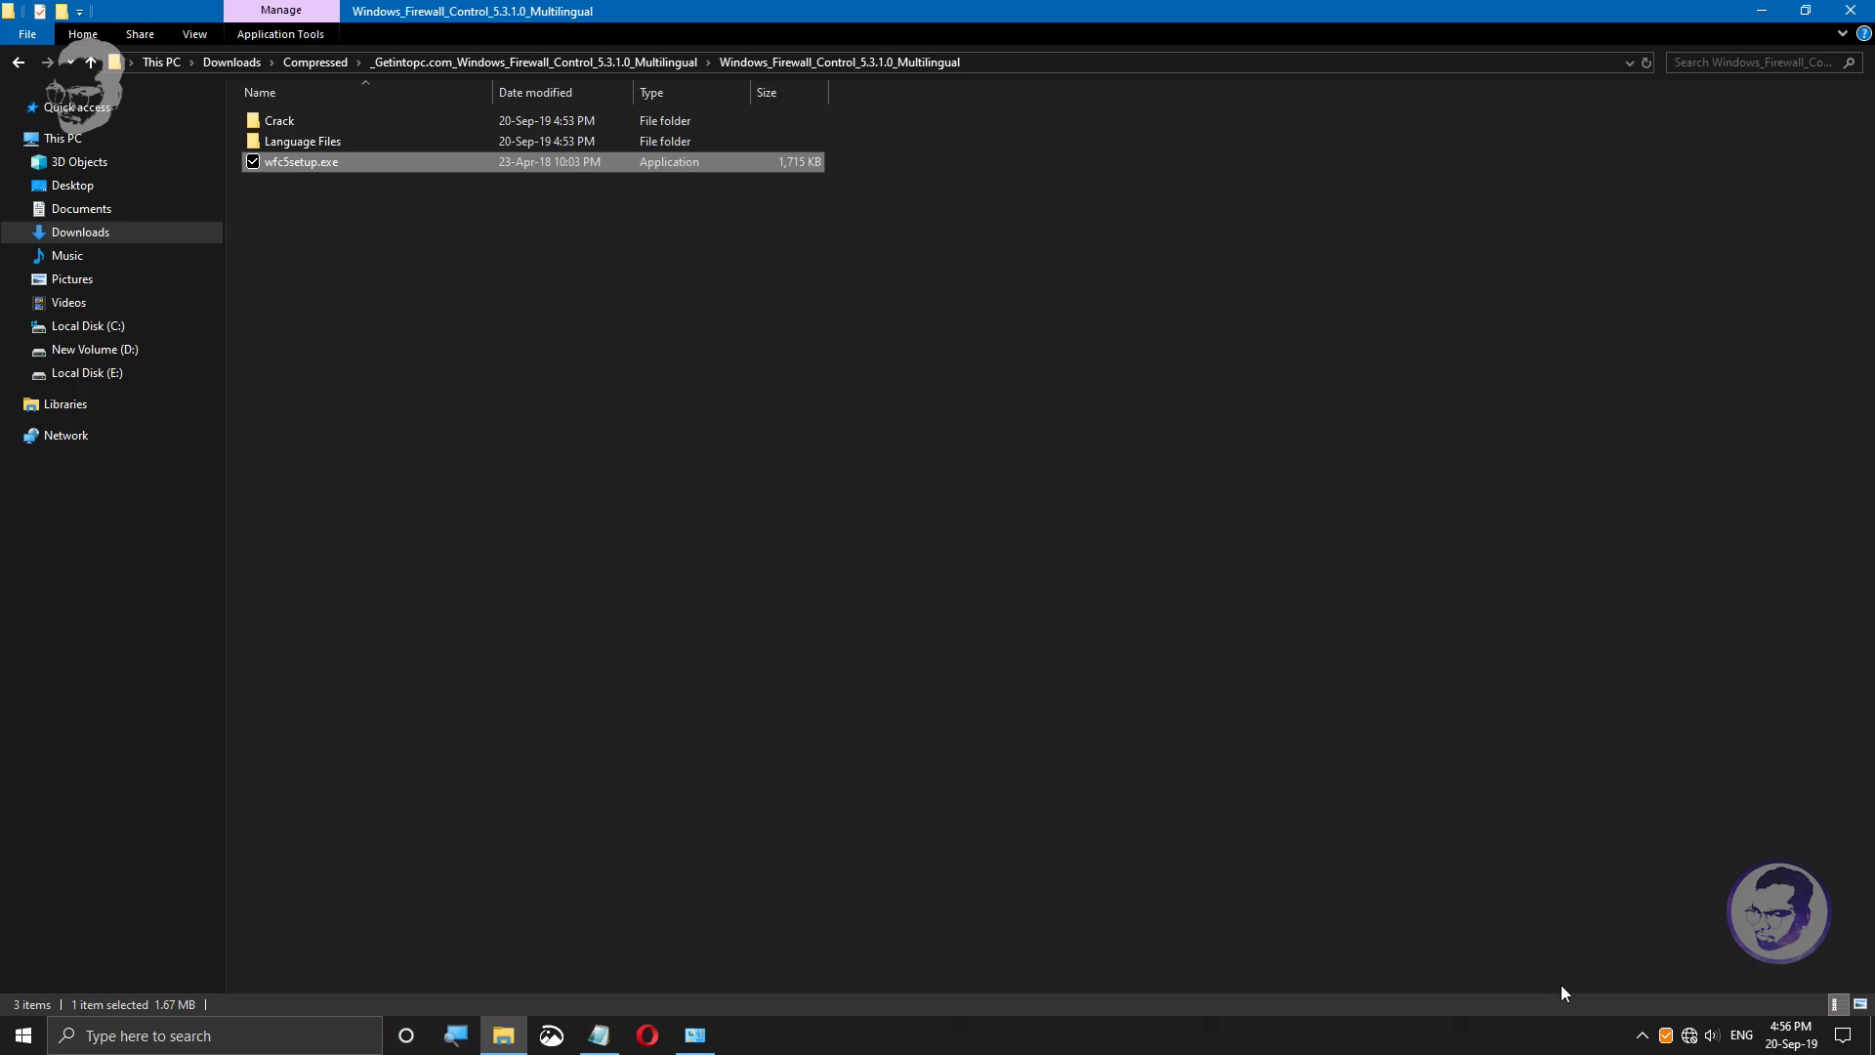
Step: Open the Windows Firewall Control main window from the system tray, move it toward the upper middle and enlarge it
left_click(1665, 1034)
left_click_drag(1512, 605, 899, 191)
left_click_drag(1251, 589, 1686, 830)
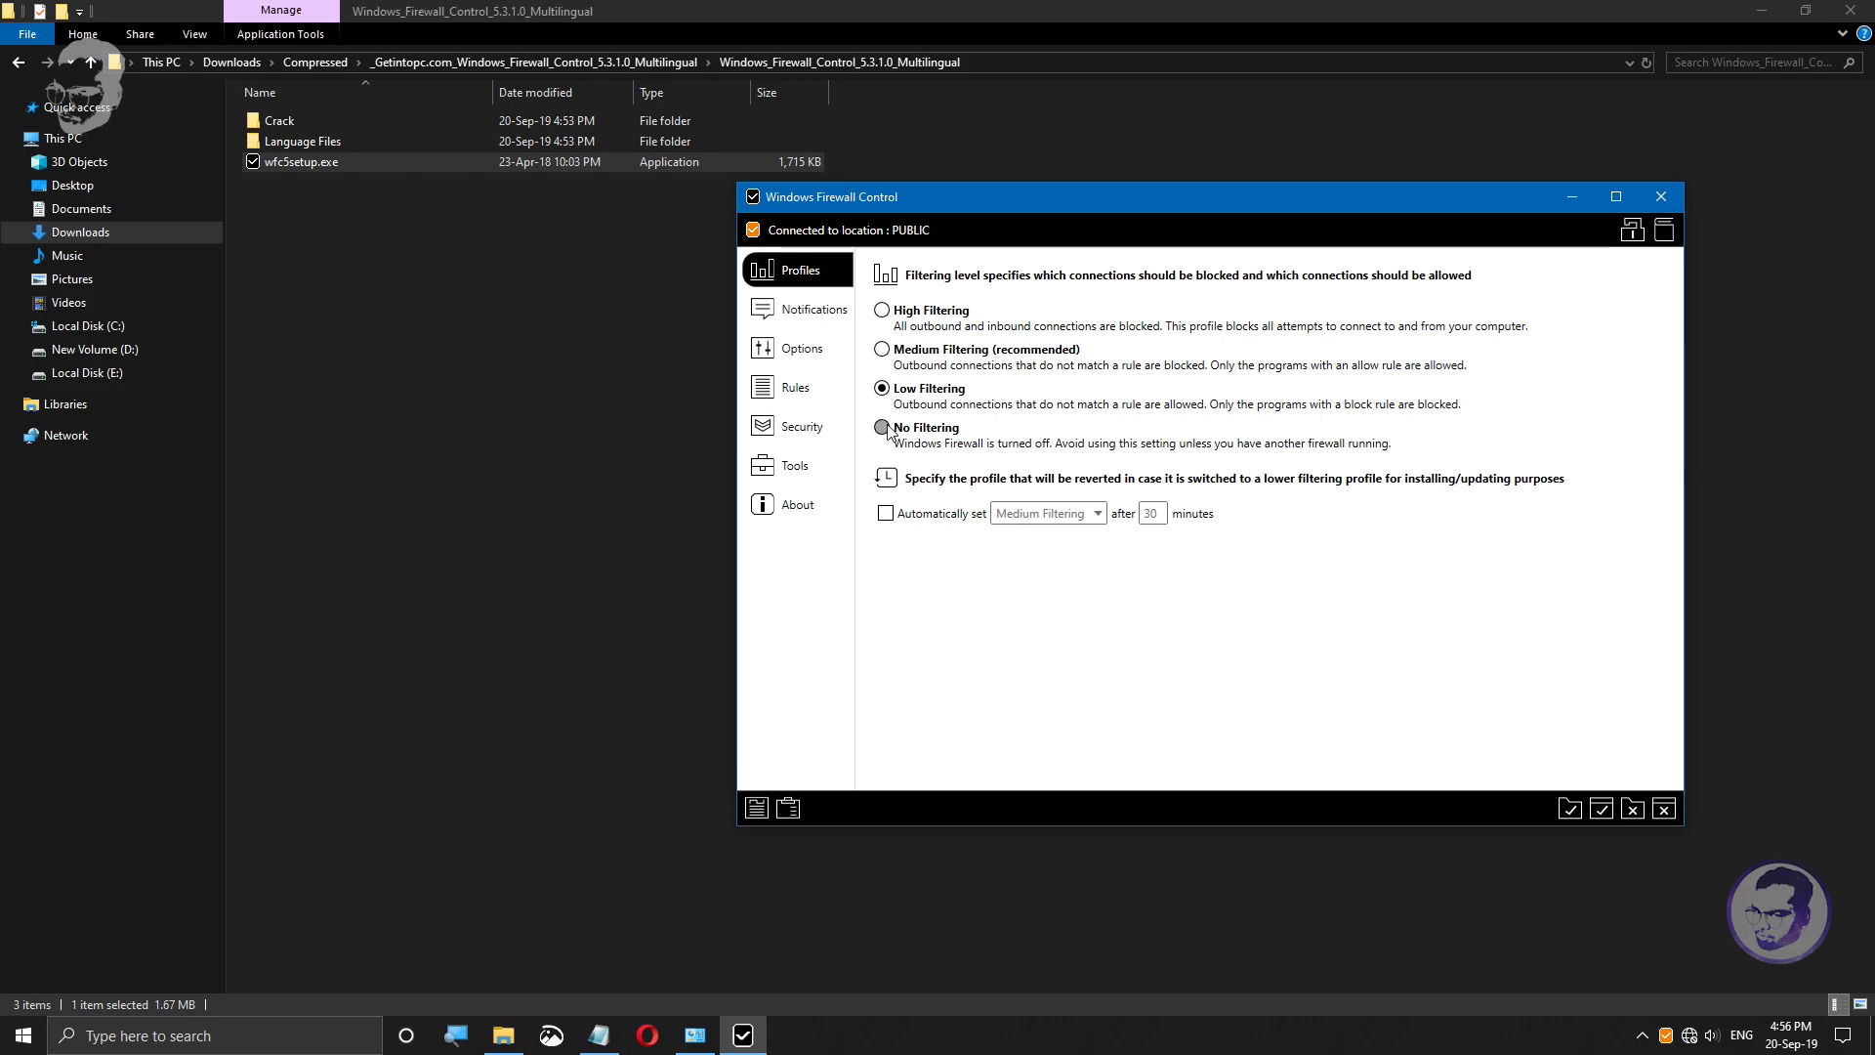
Step: Examine the Options, Rules, Security, Tools and About pages of Windows Firewall Control
left_click(836, 358)
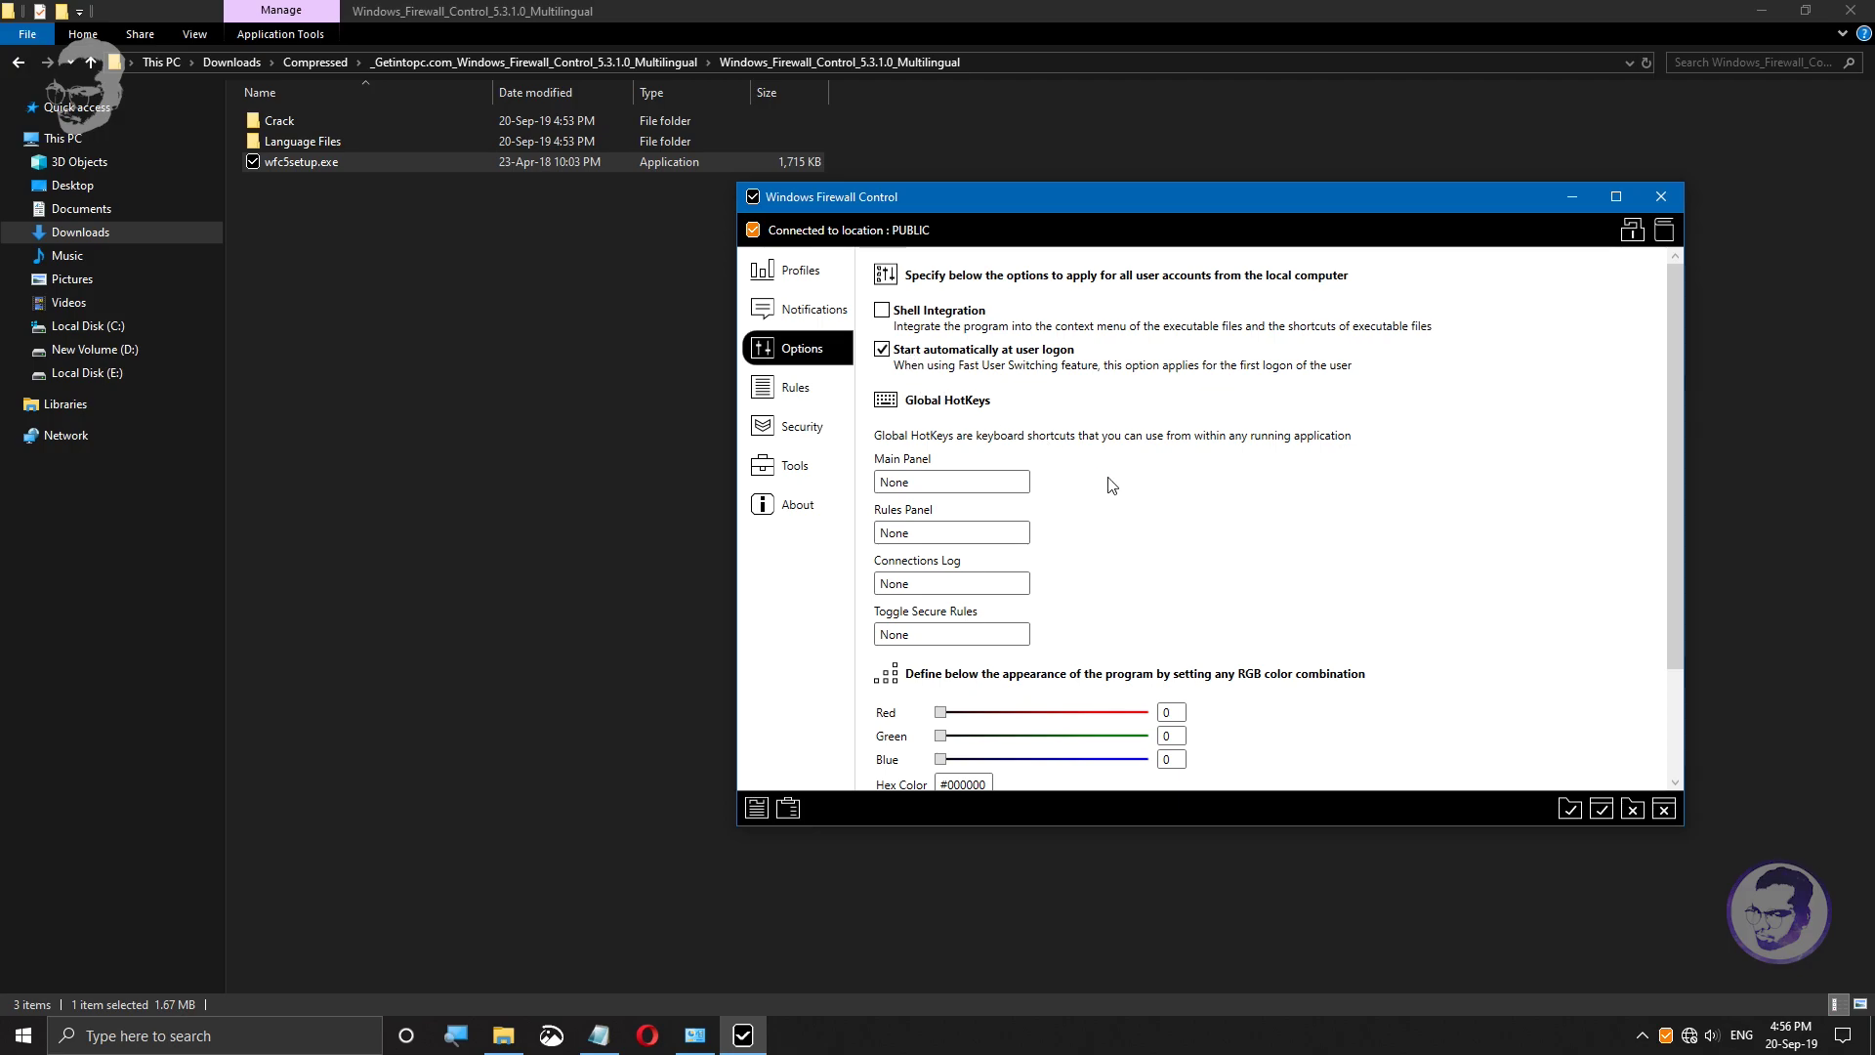
scroll(1096, 467, "down", 5)
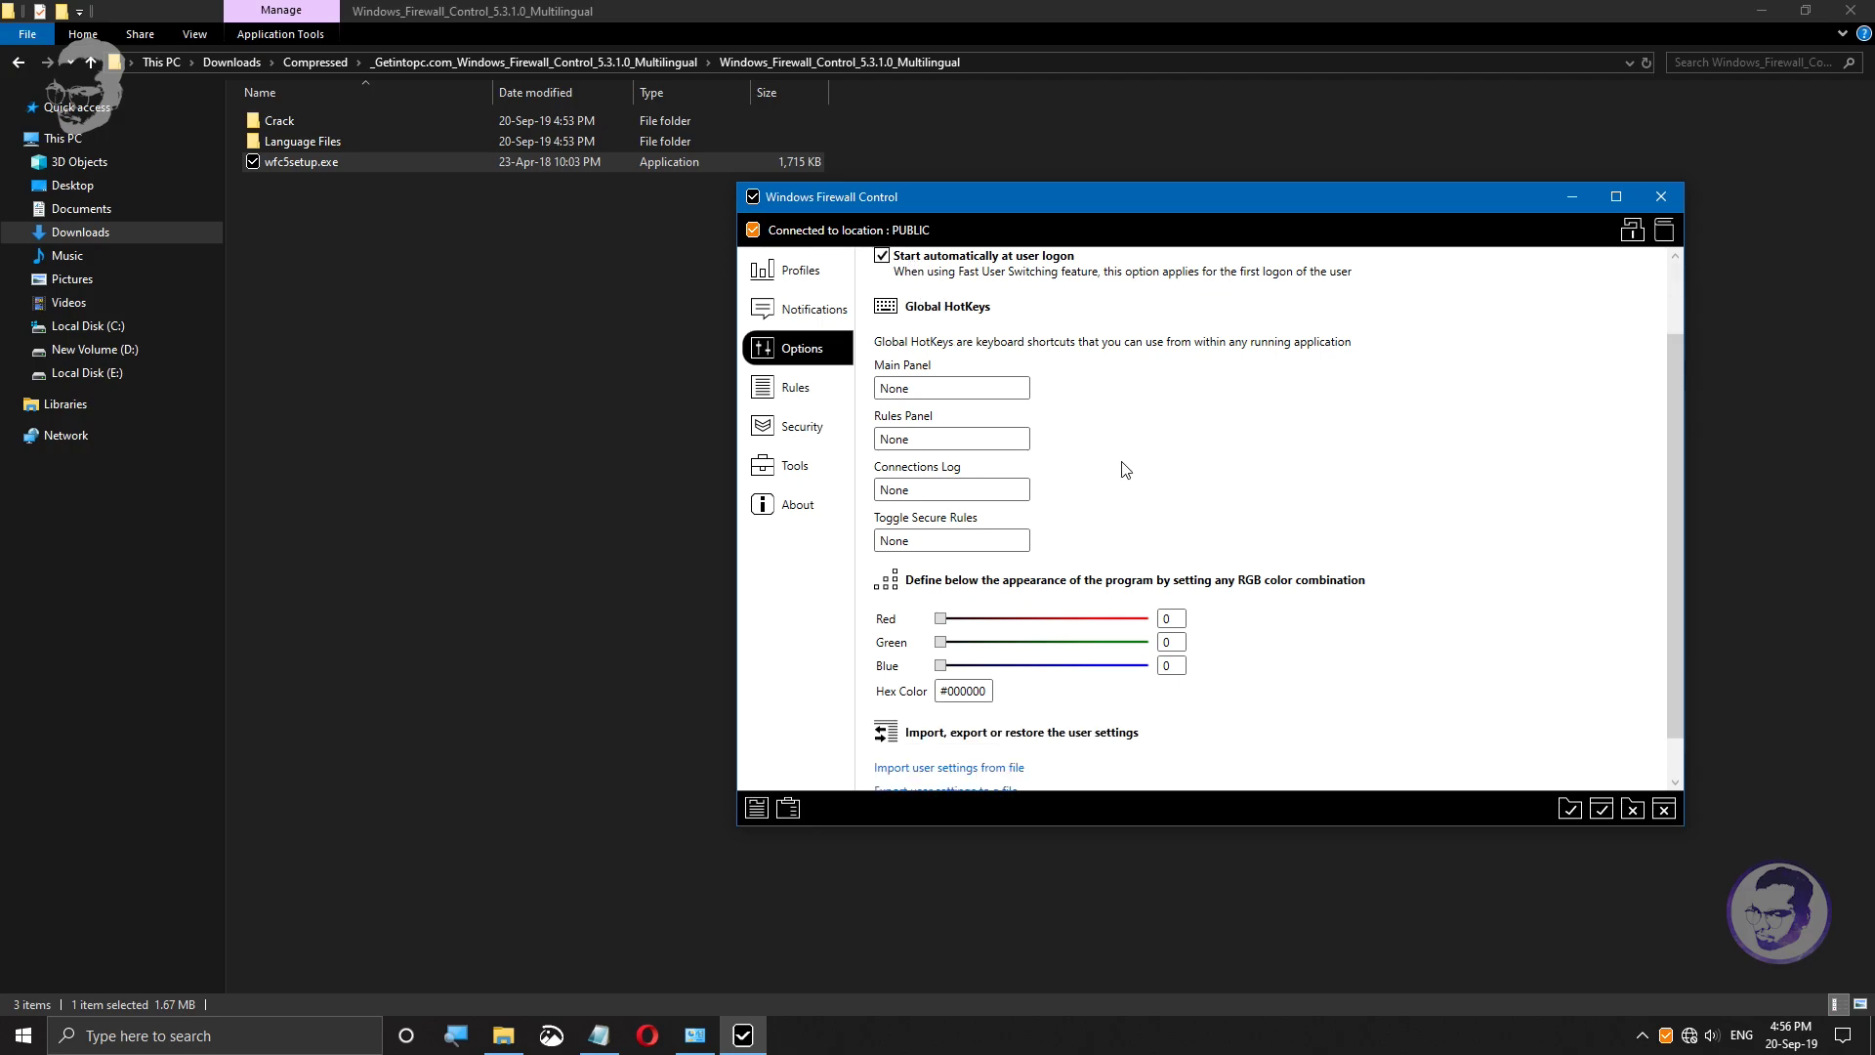
left_click(825, 393)
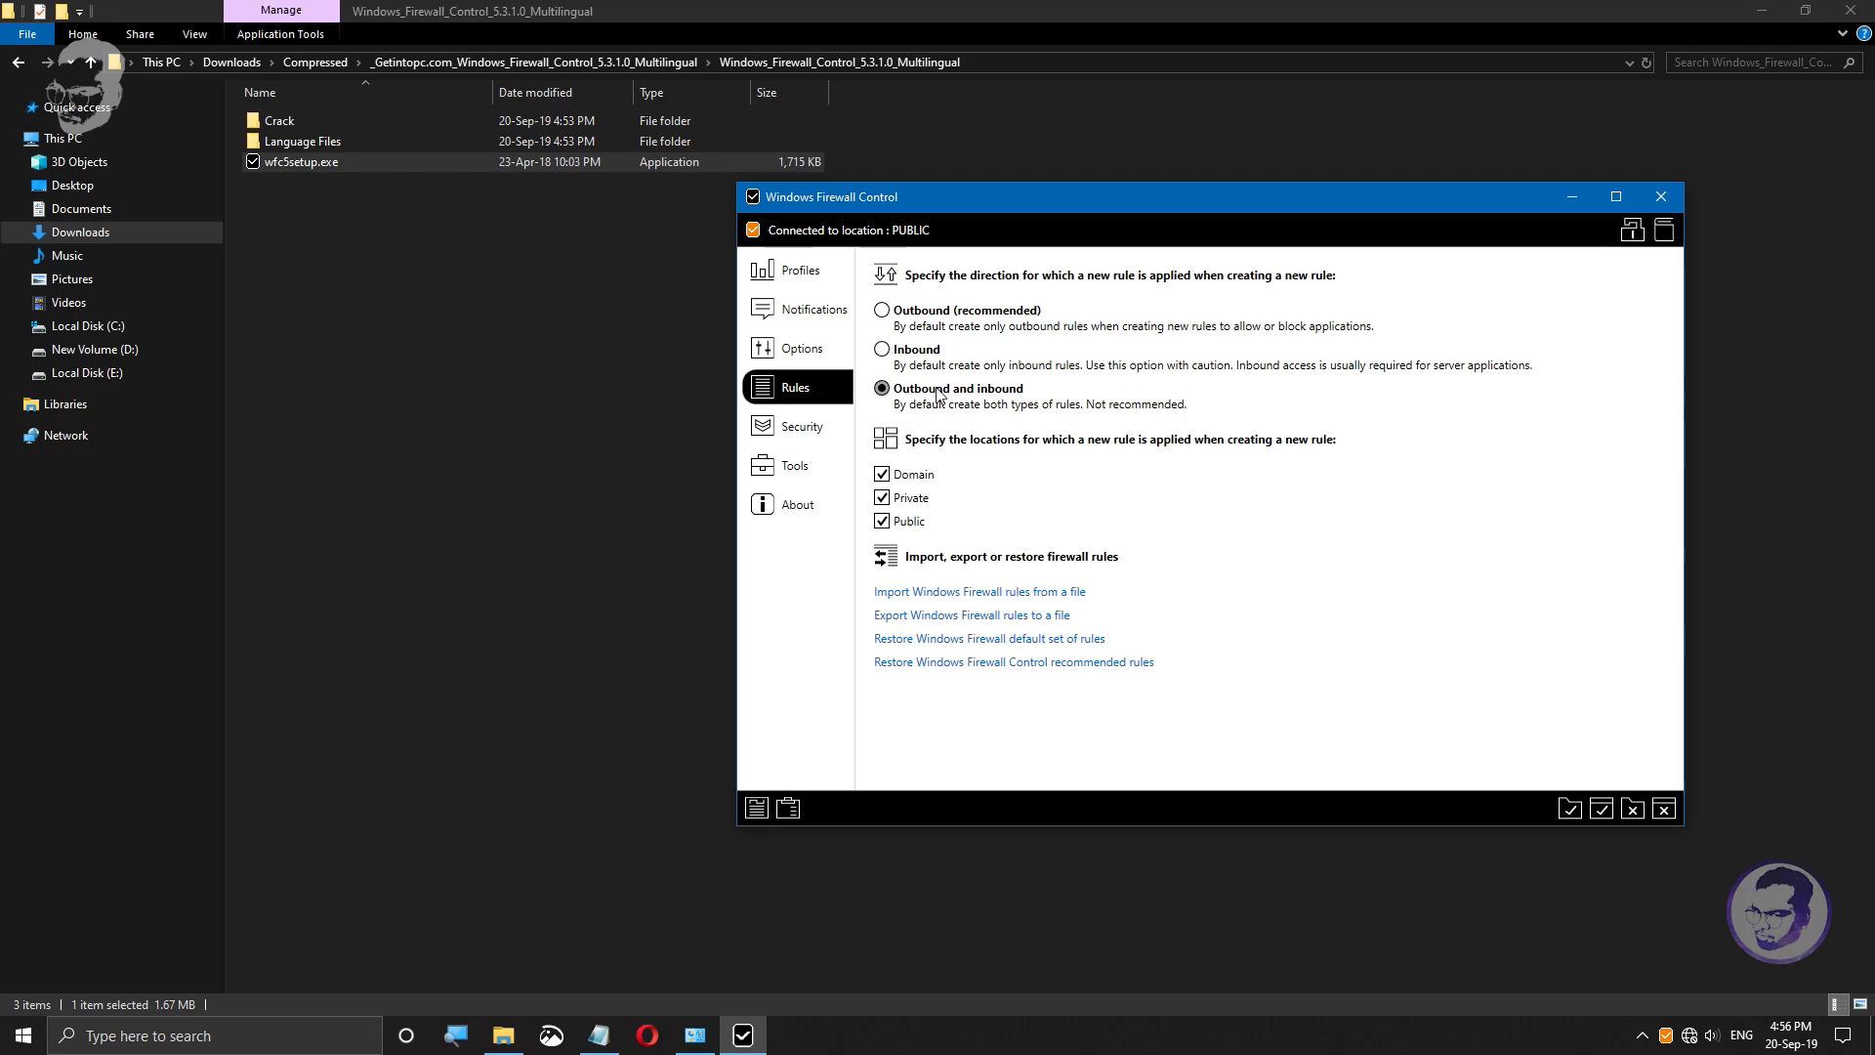
left_click(826, 428)
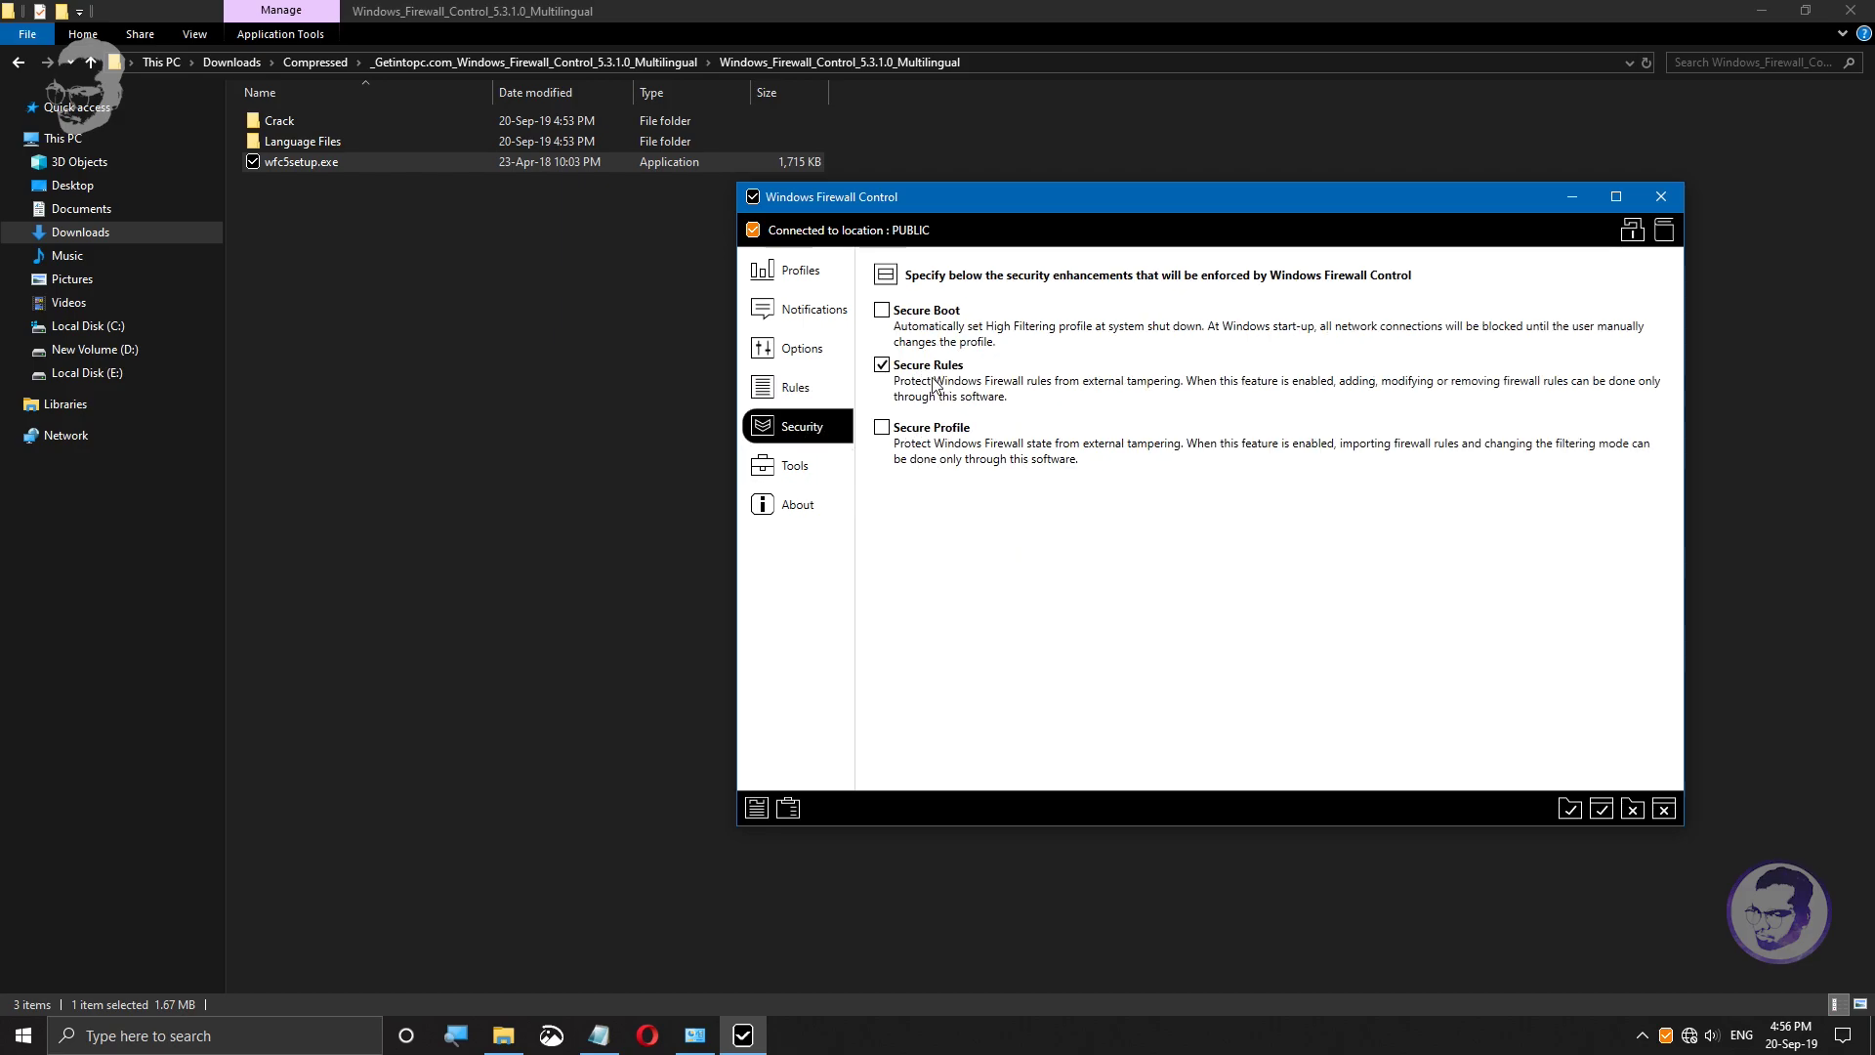
left_click(813, 471)
left_click(801, 430)
left_click(808, 470)
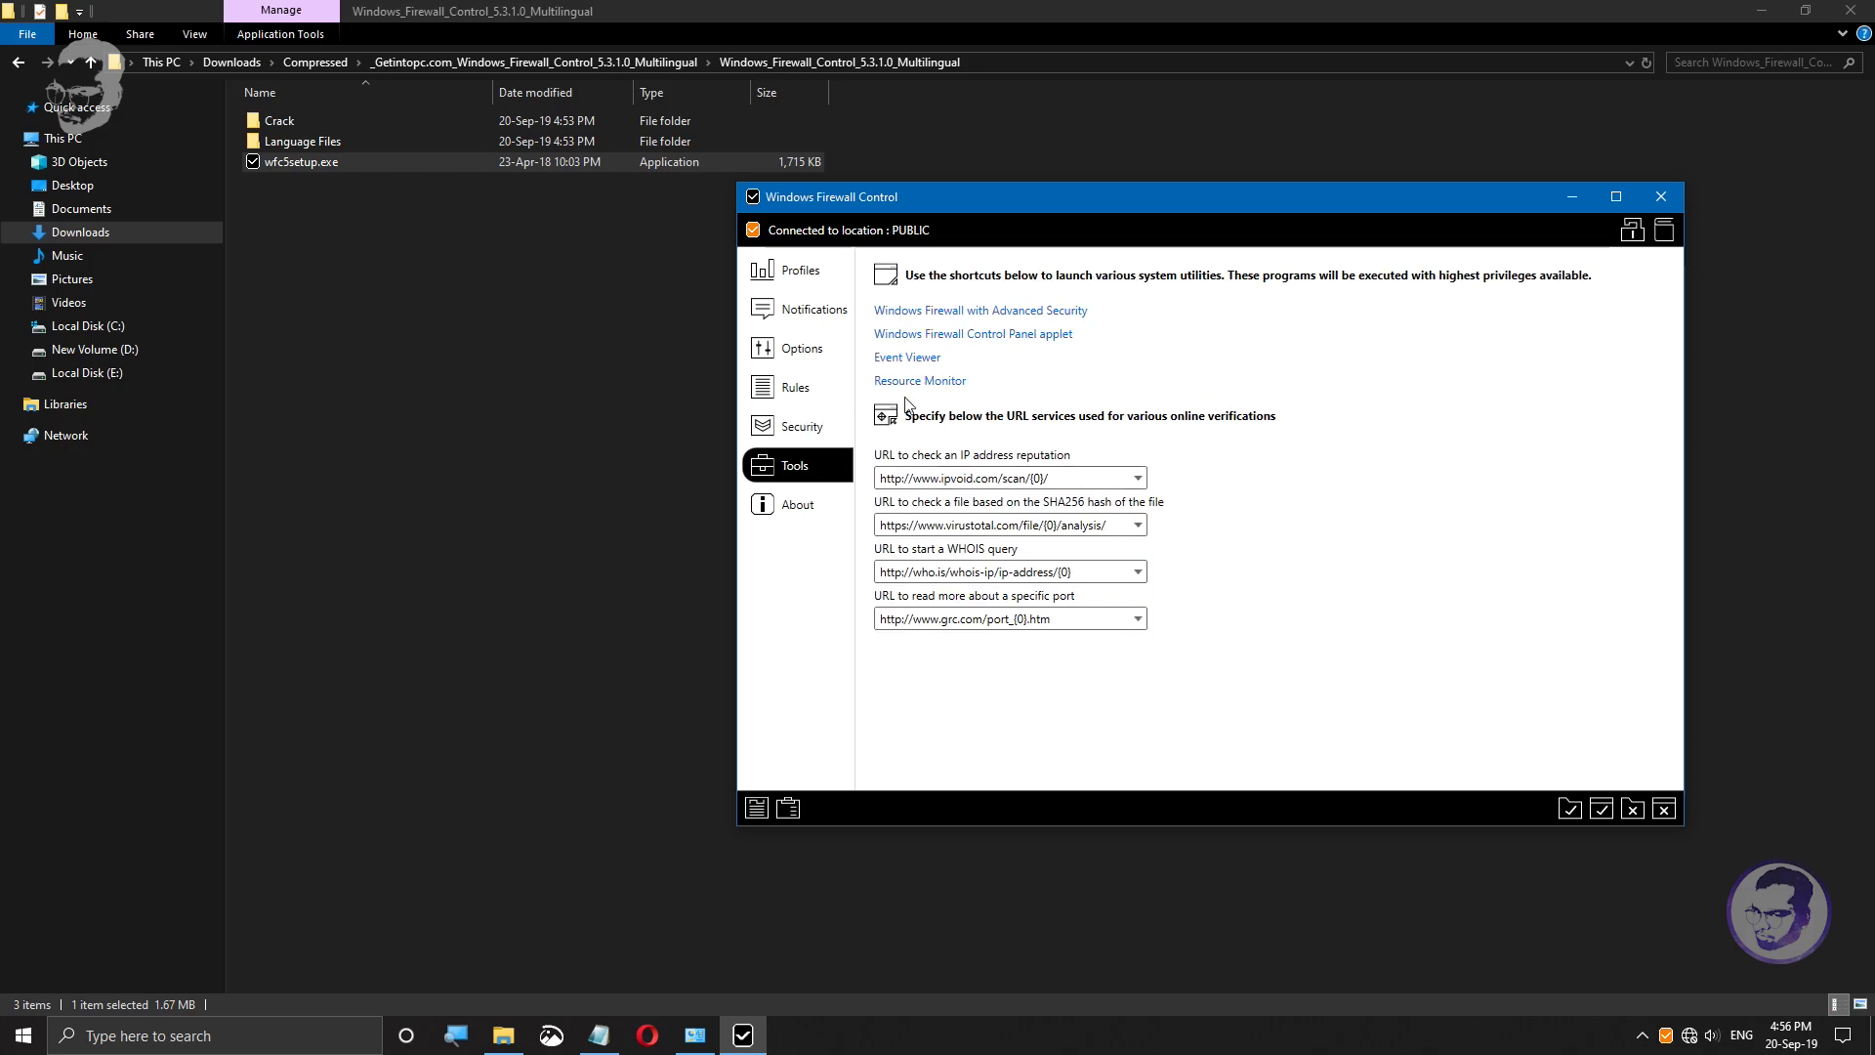
left_click(803, 516)
left_click(897, 397)
left_click(926, 398)
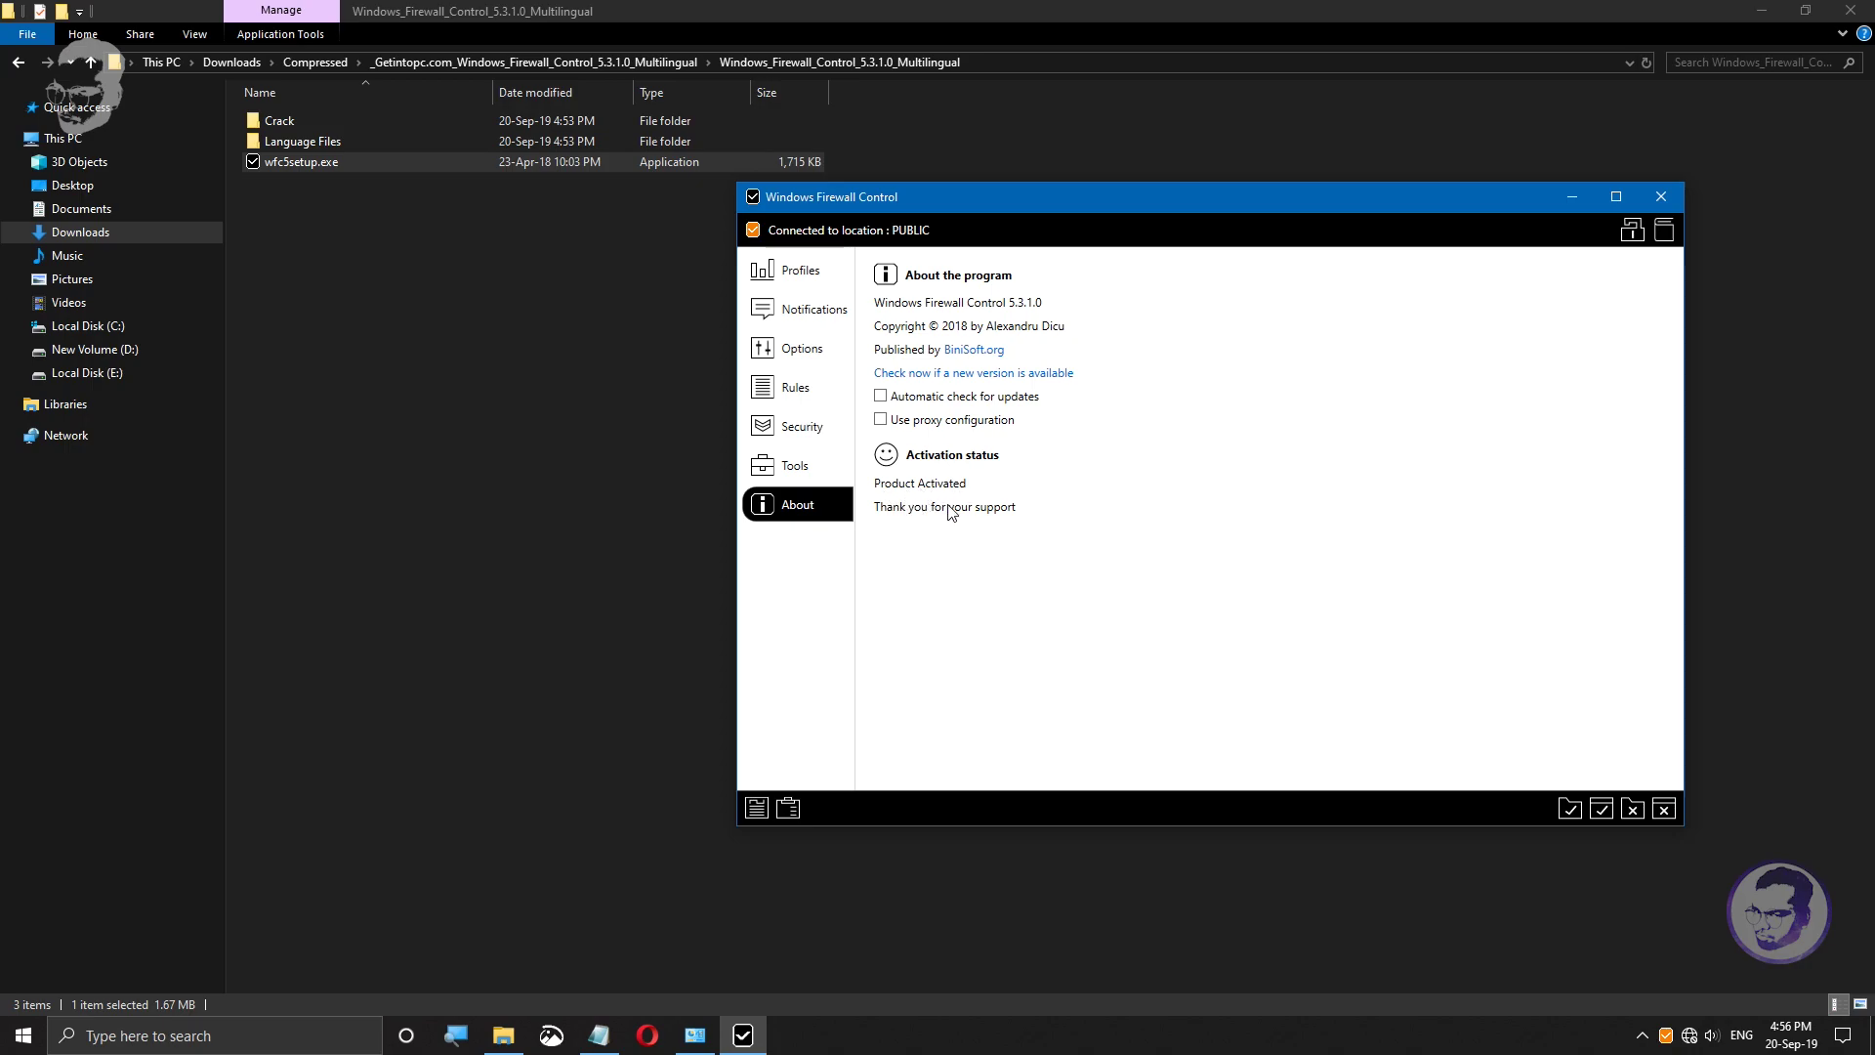
Step: Open the Crack folder and run Keygen.exe as administrator, approving the elevation request
double_click(285, 121)
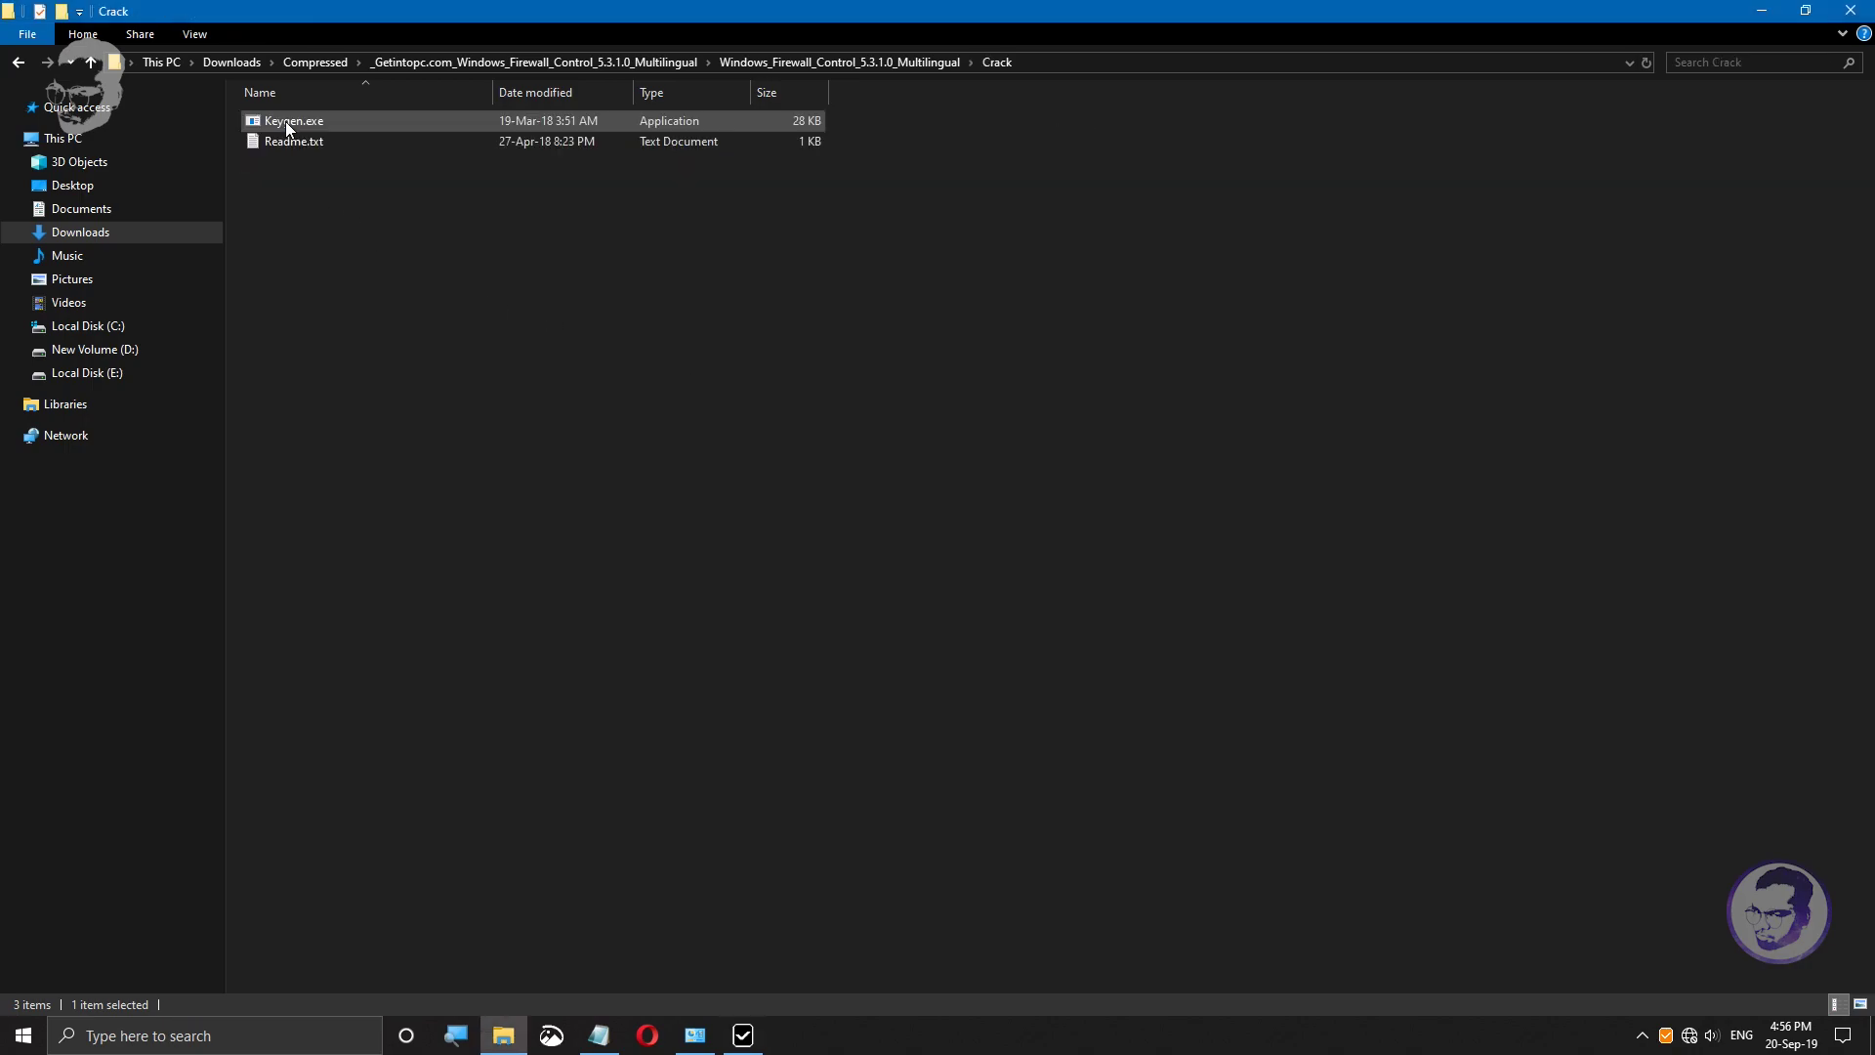
left_click(287, 119)
right_click(287, 120)
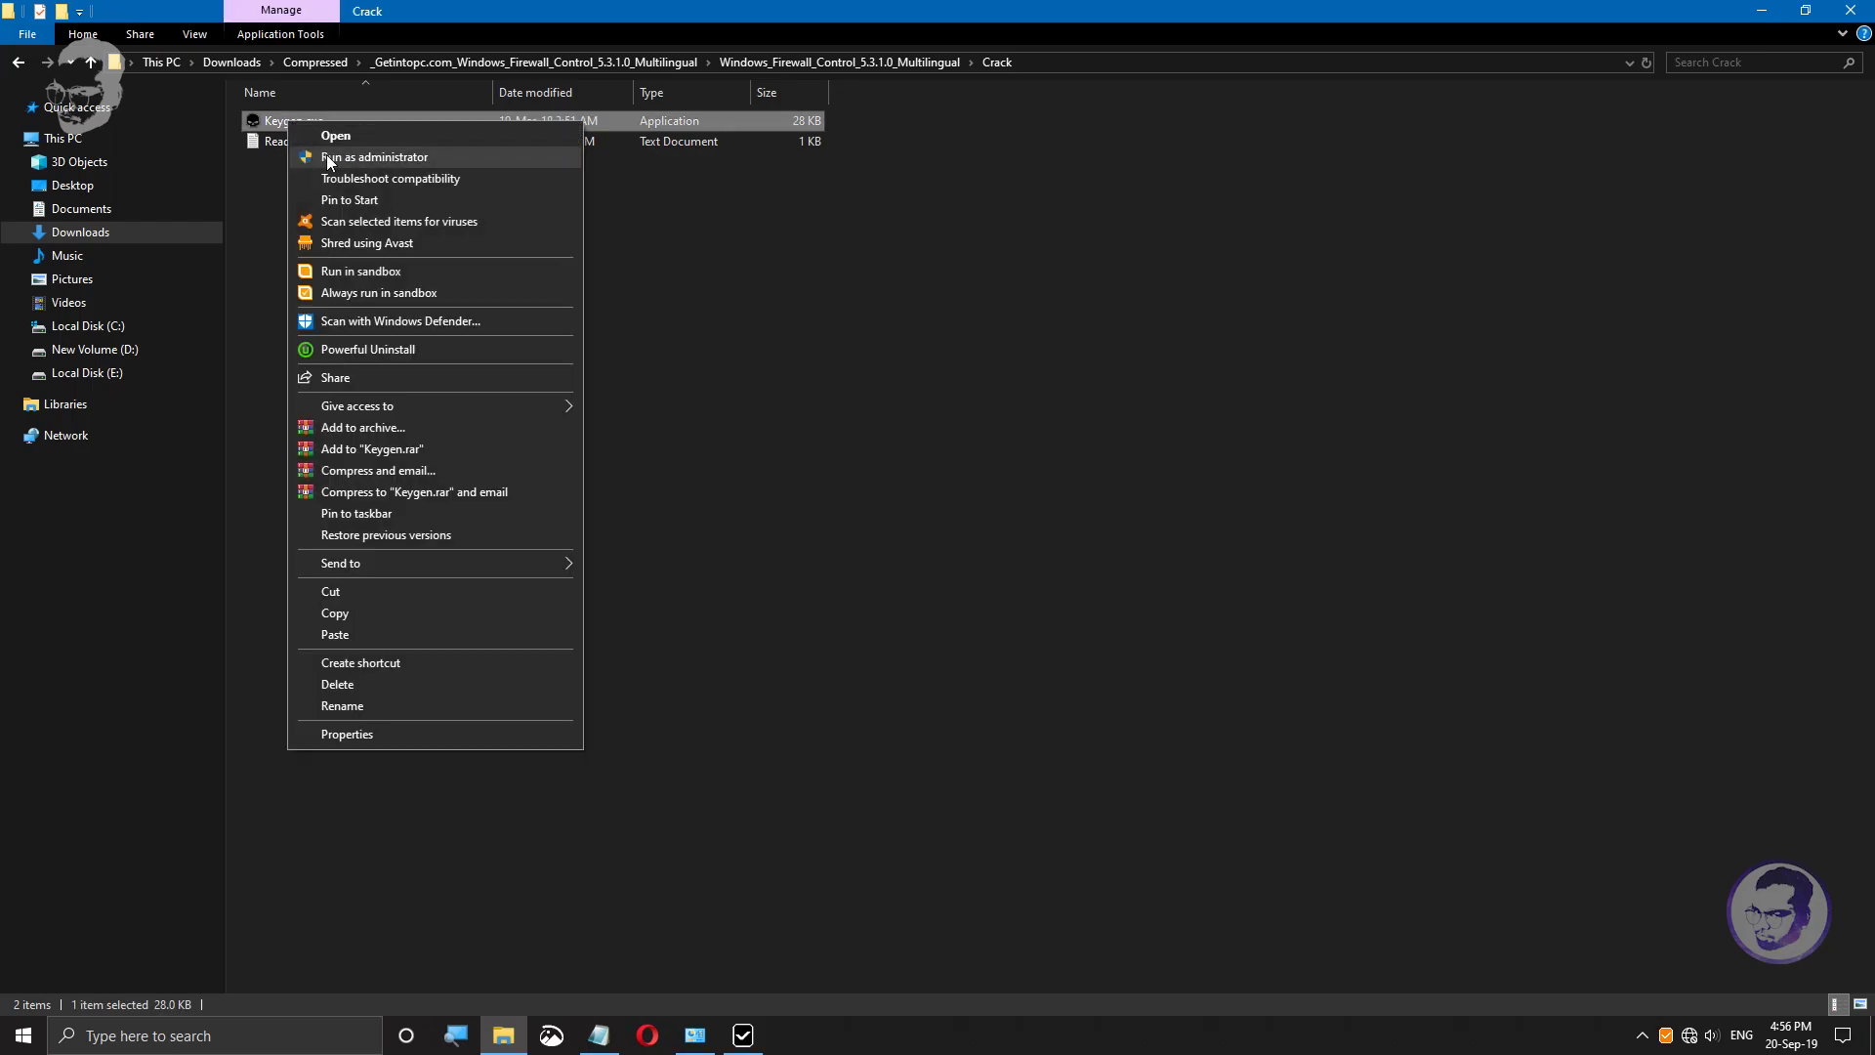
left_click(331, 160)
left_click(891, 648)
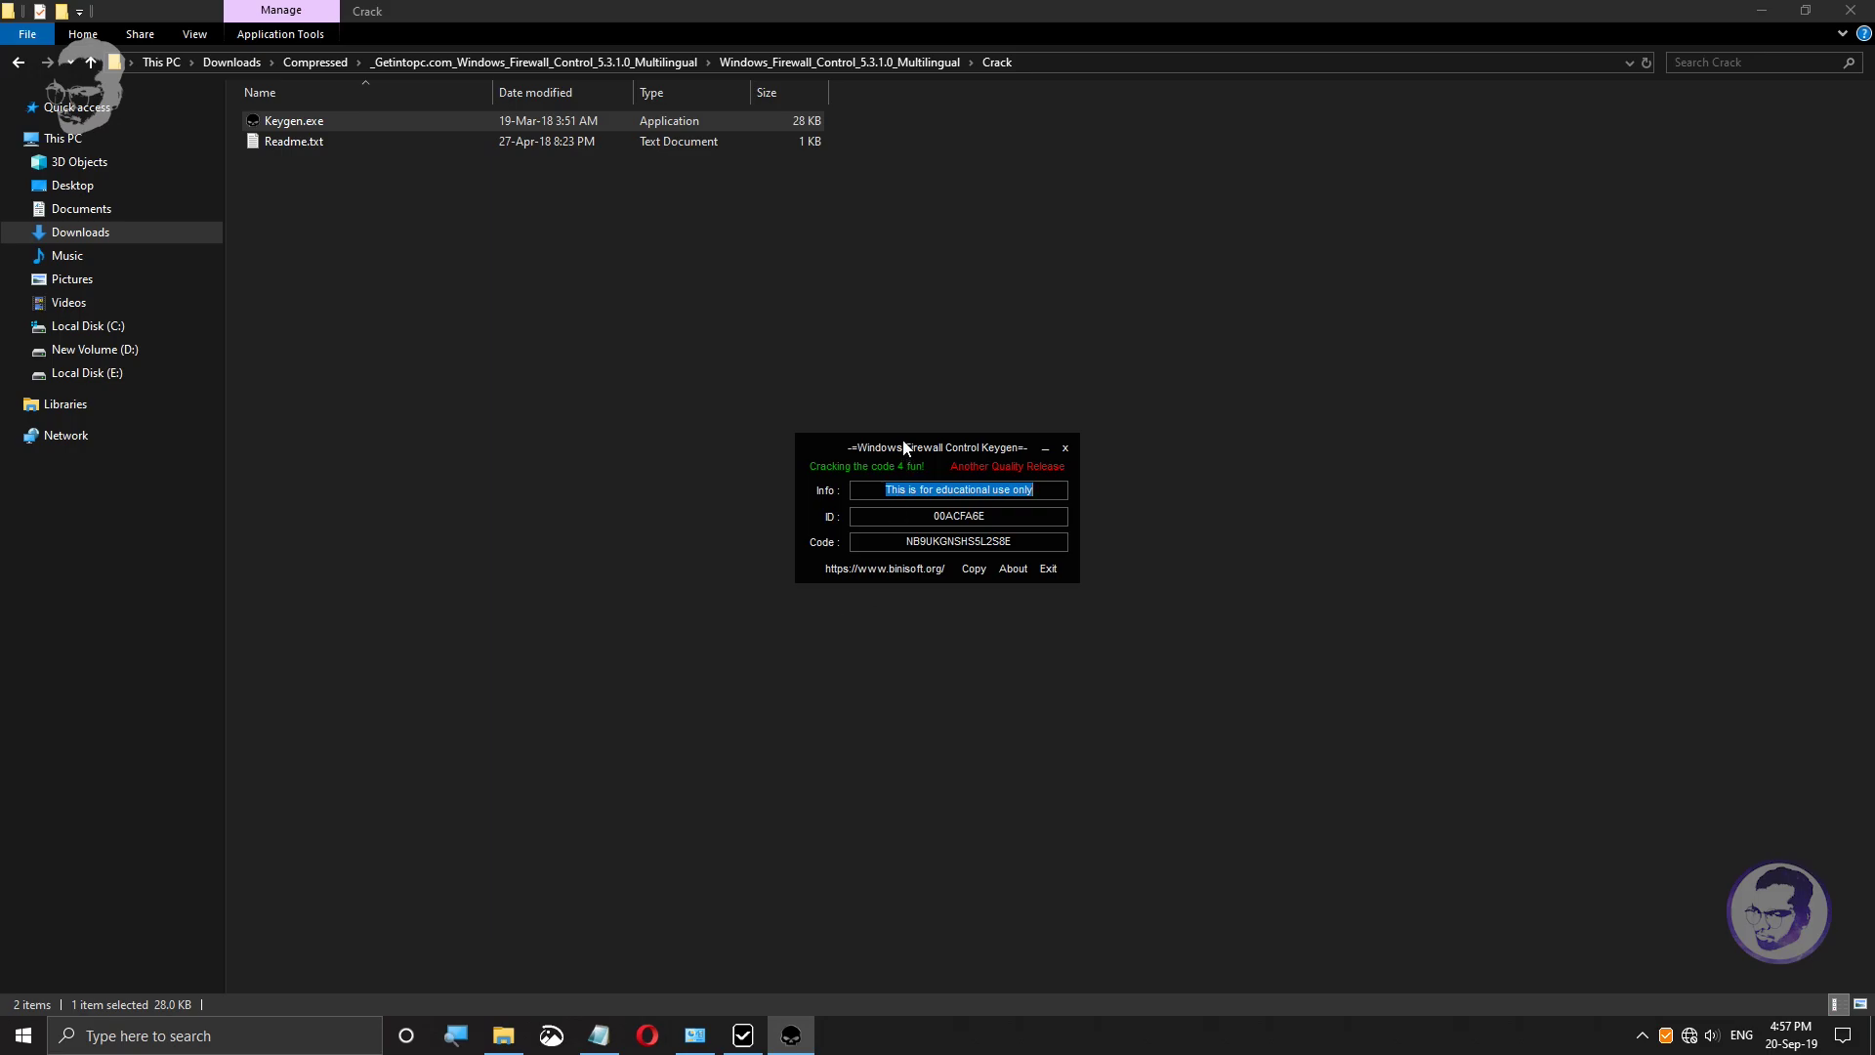
Step: Arrange the keygen window and the Windows Firewall Control window side by side
left_click_drag(817, 447, 697, 460)
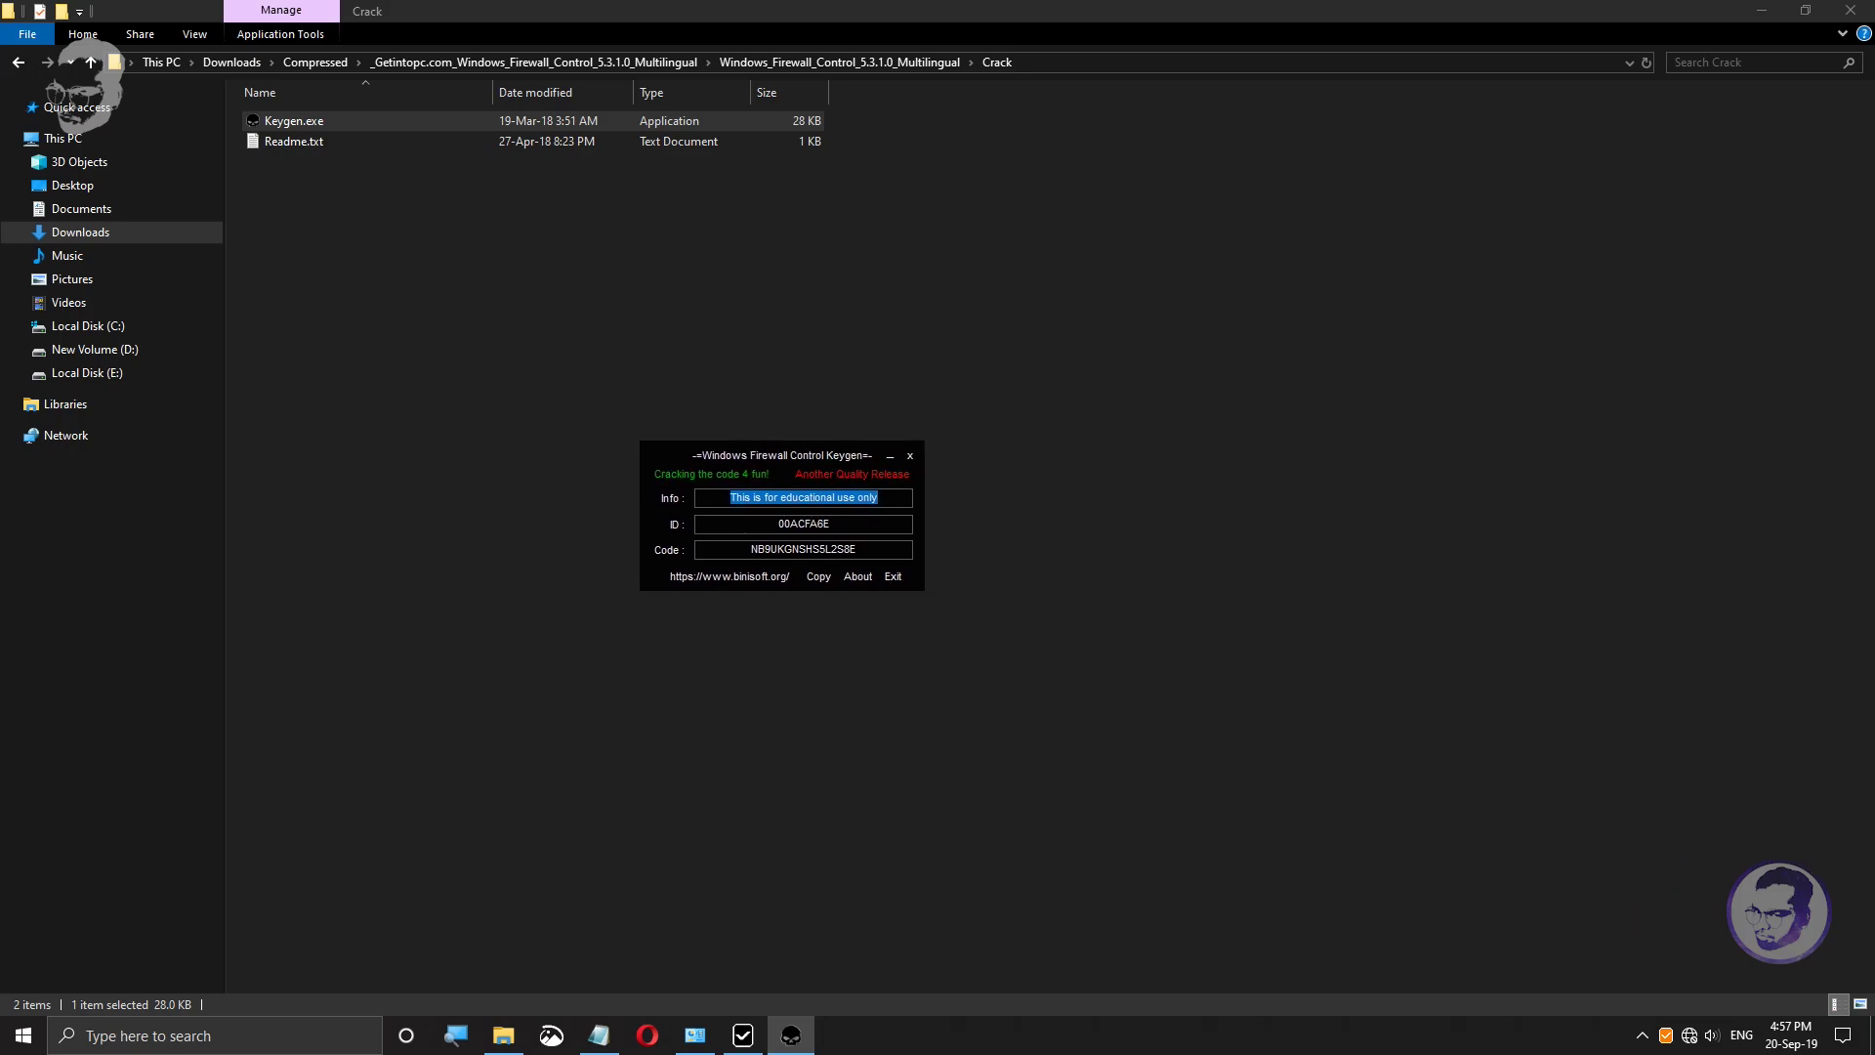
left_click(744, 1035)
left_click_drag(1021, 195, 1200, 212)
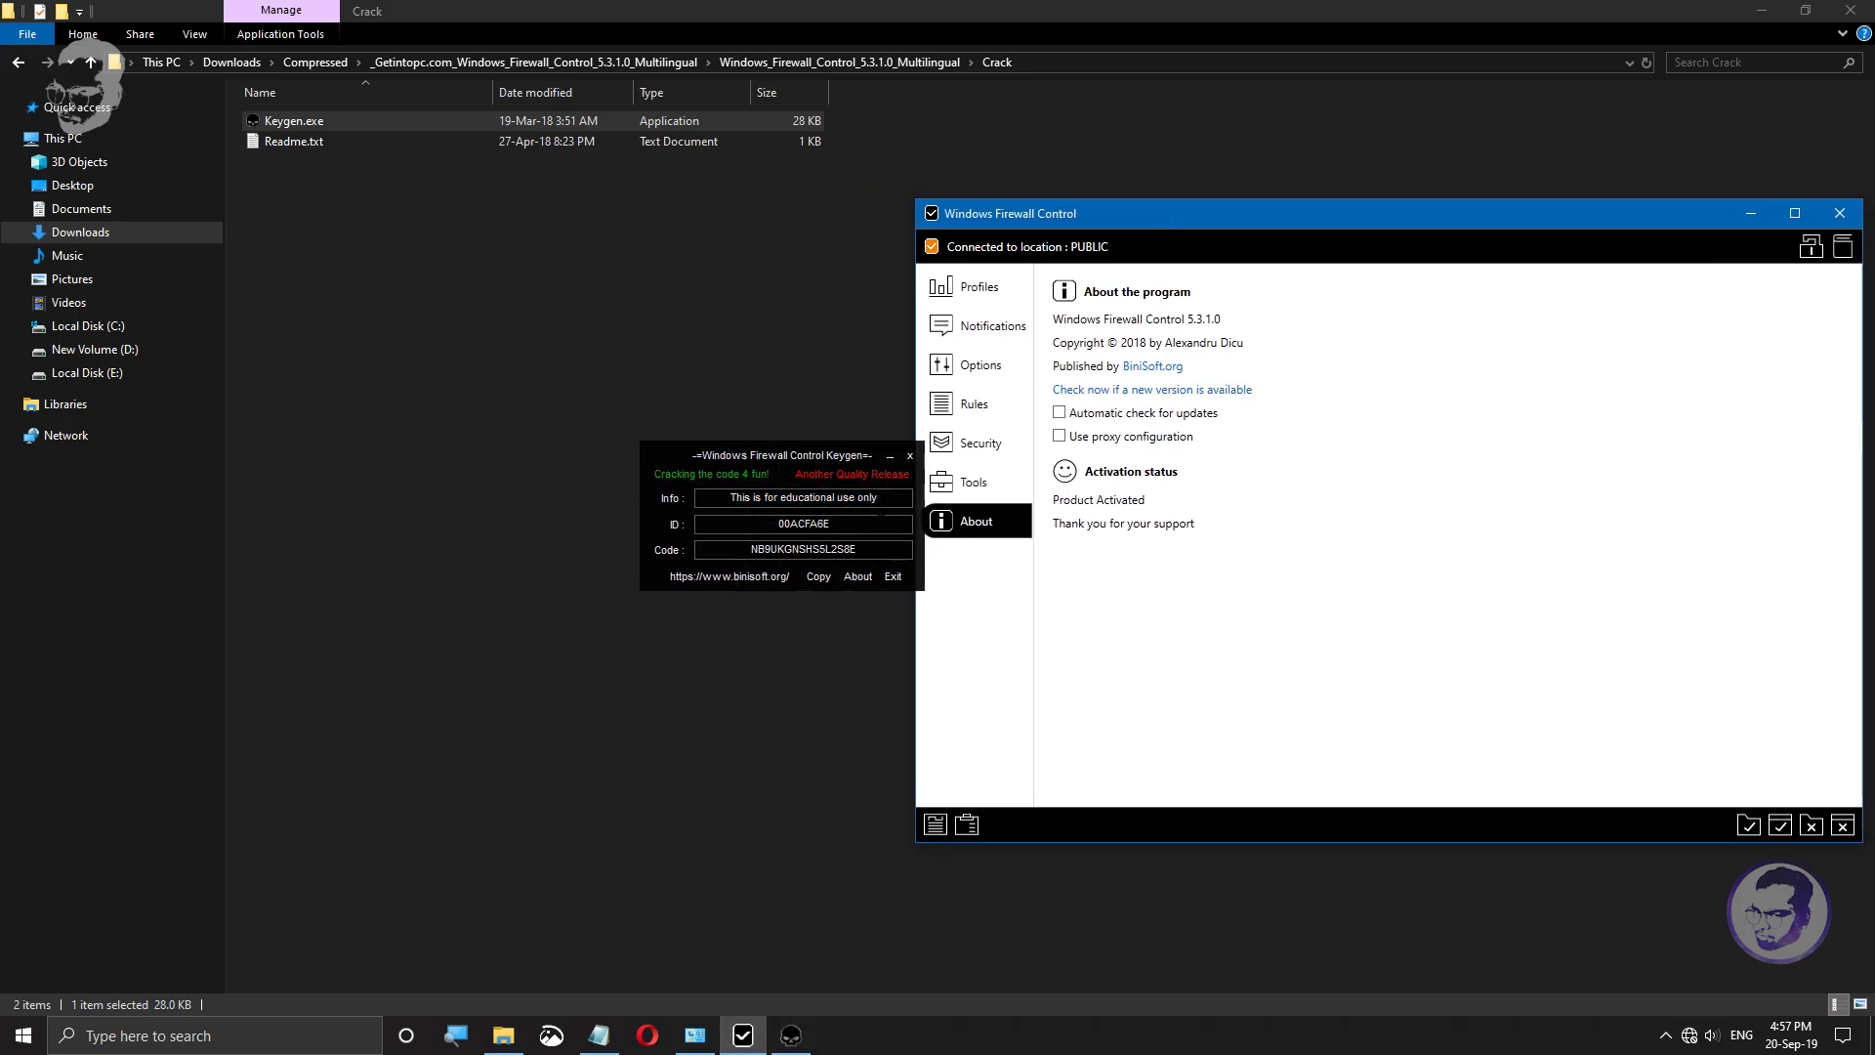
Step: Copy the activation code from the keygen window and return to the About page of Windows Firewall Control
left_click_drag(751, 549, 837, 549)
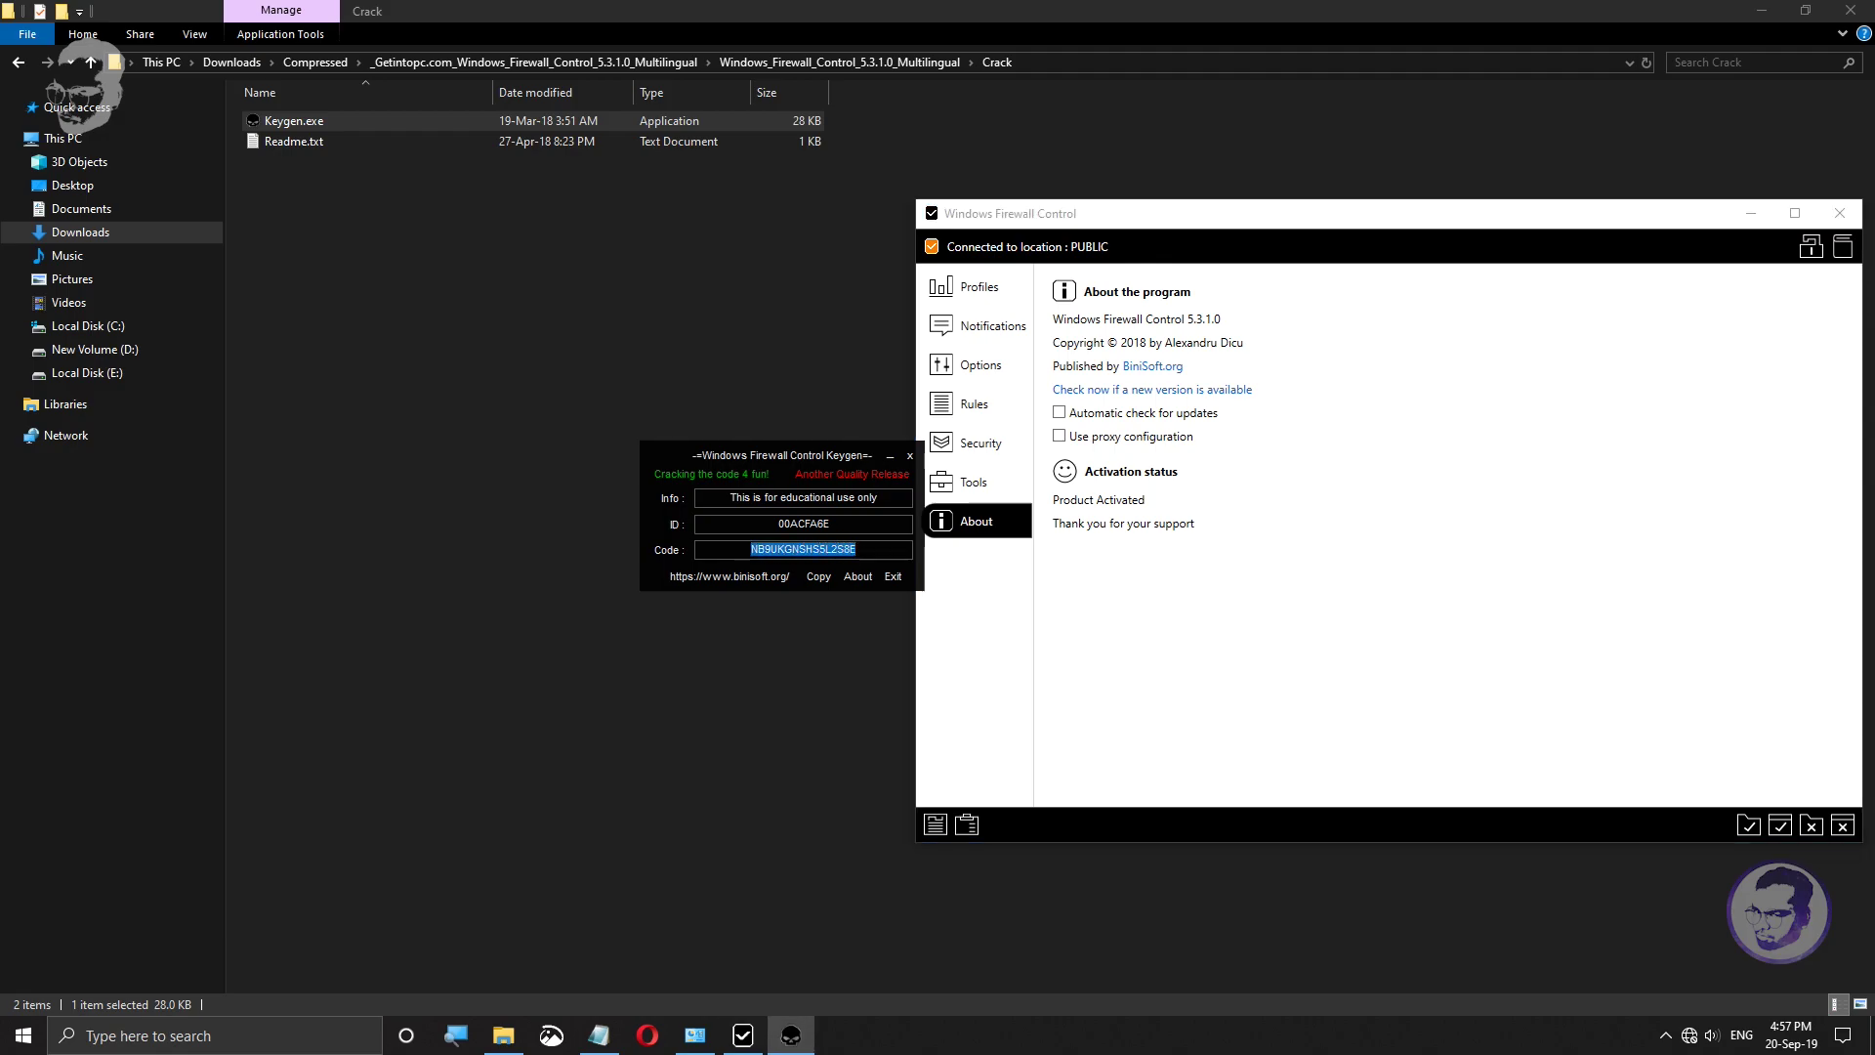
right_click(809, 547)
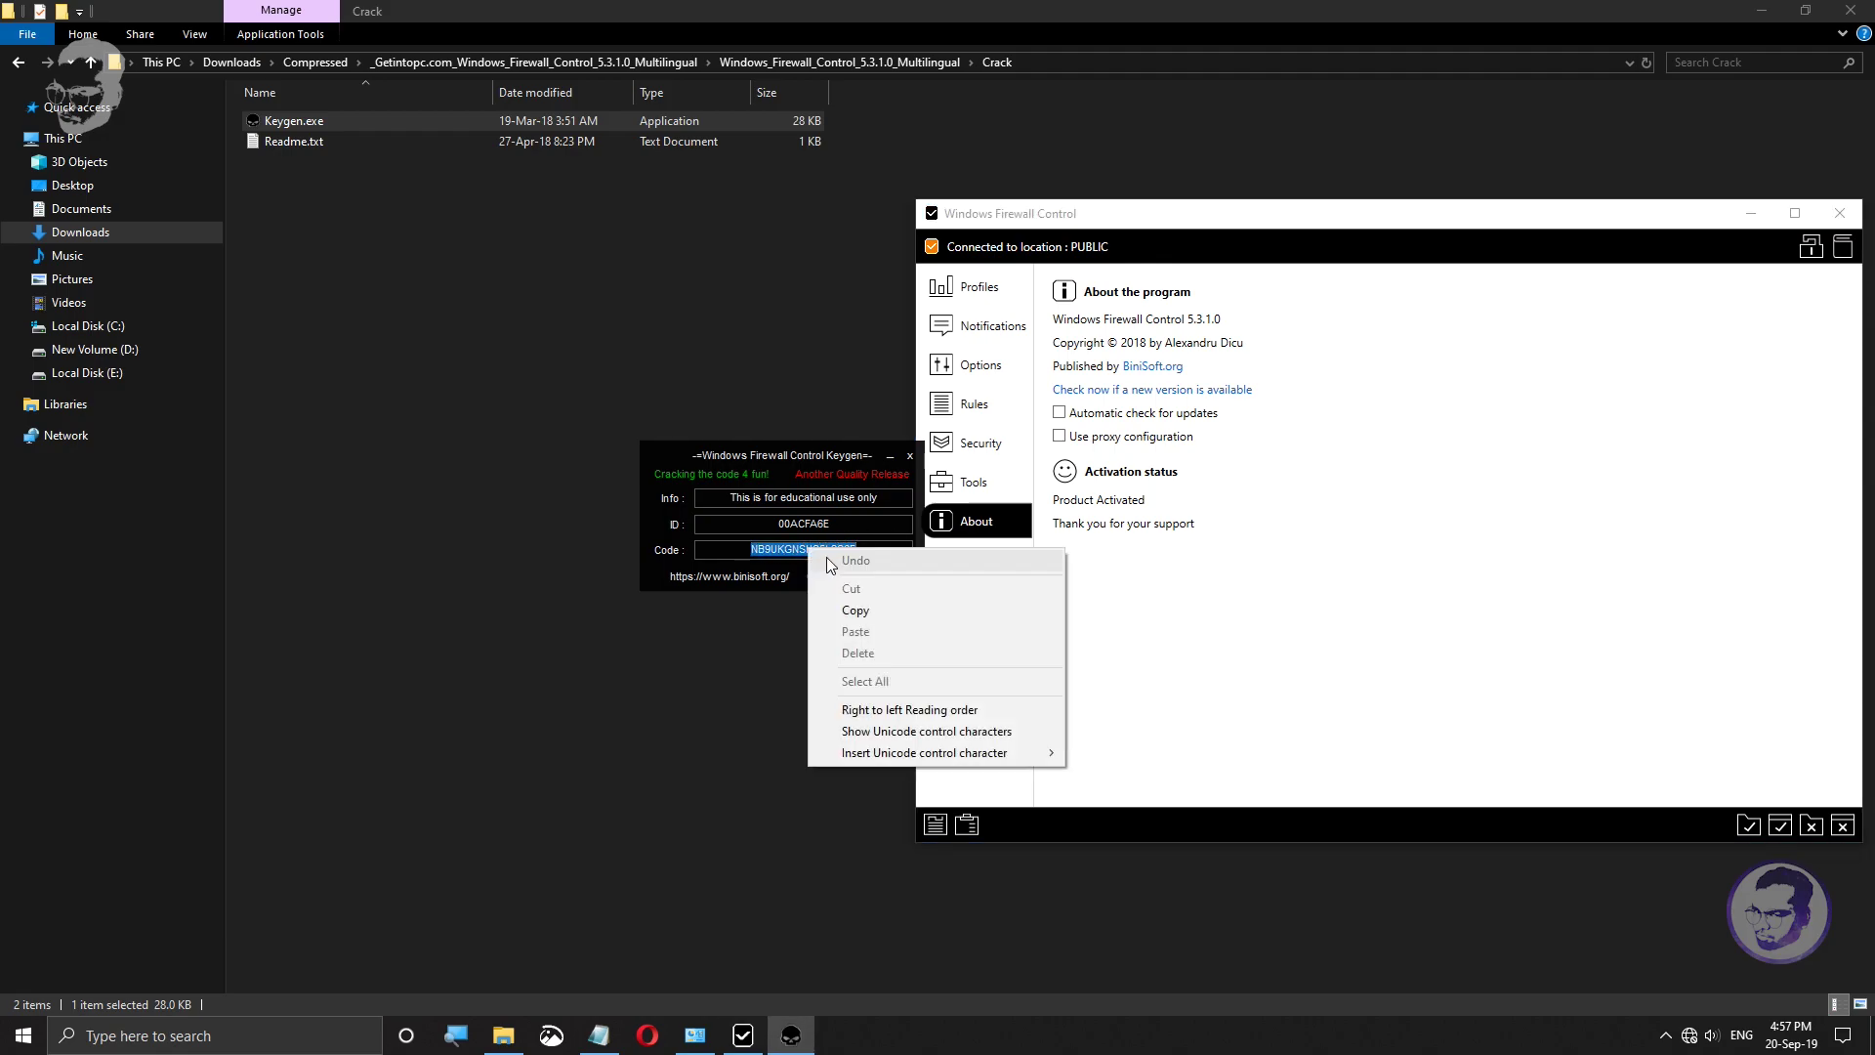
left_click(859, 610)
left_click(1126, 586)
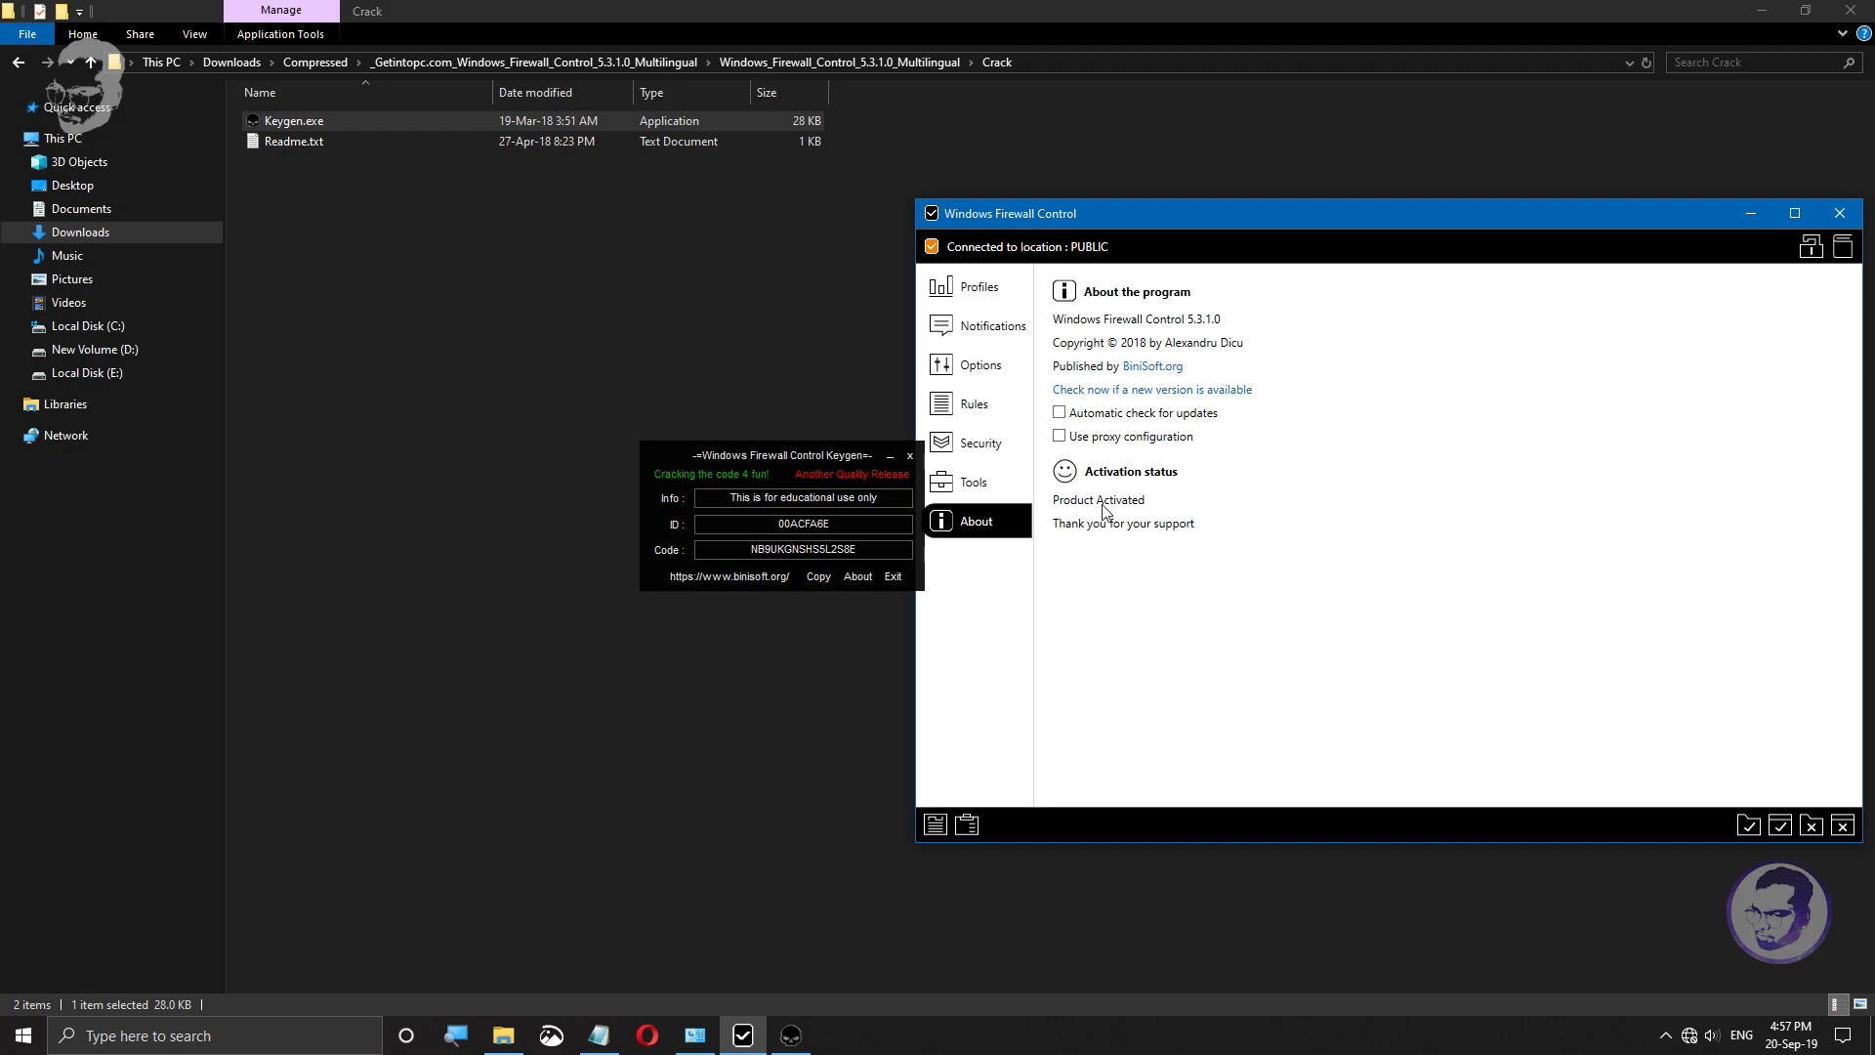
Step: Close the keygen and Windows Firewall Control windows, minimize File Explorer and refresh the desktop
left_click(910, 455)
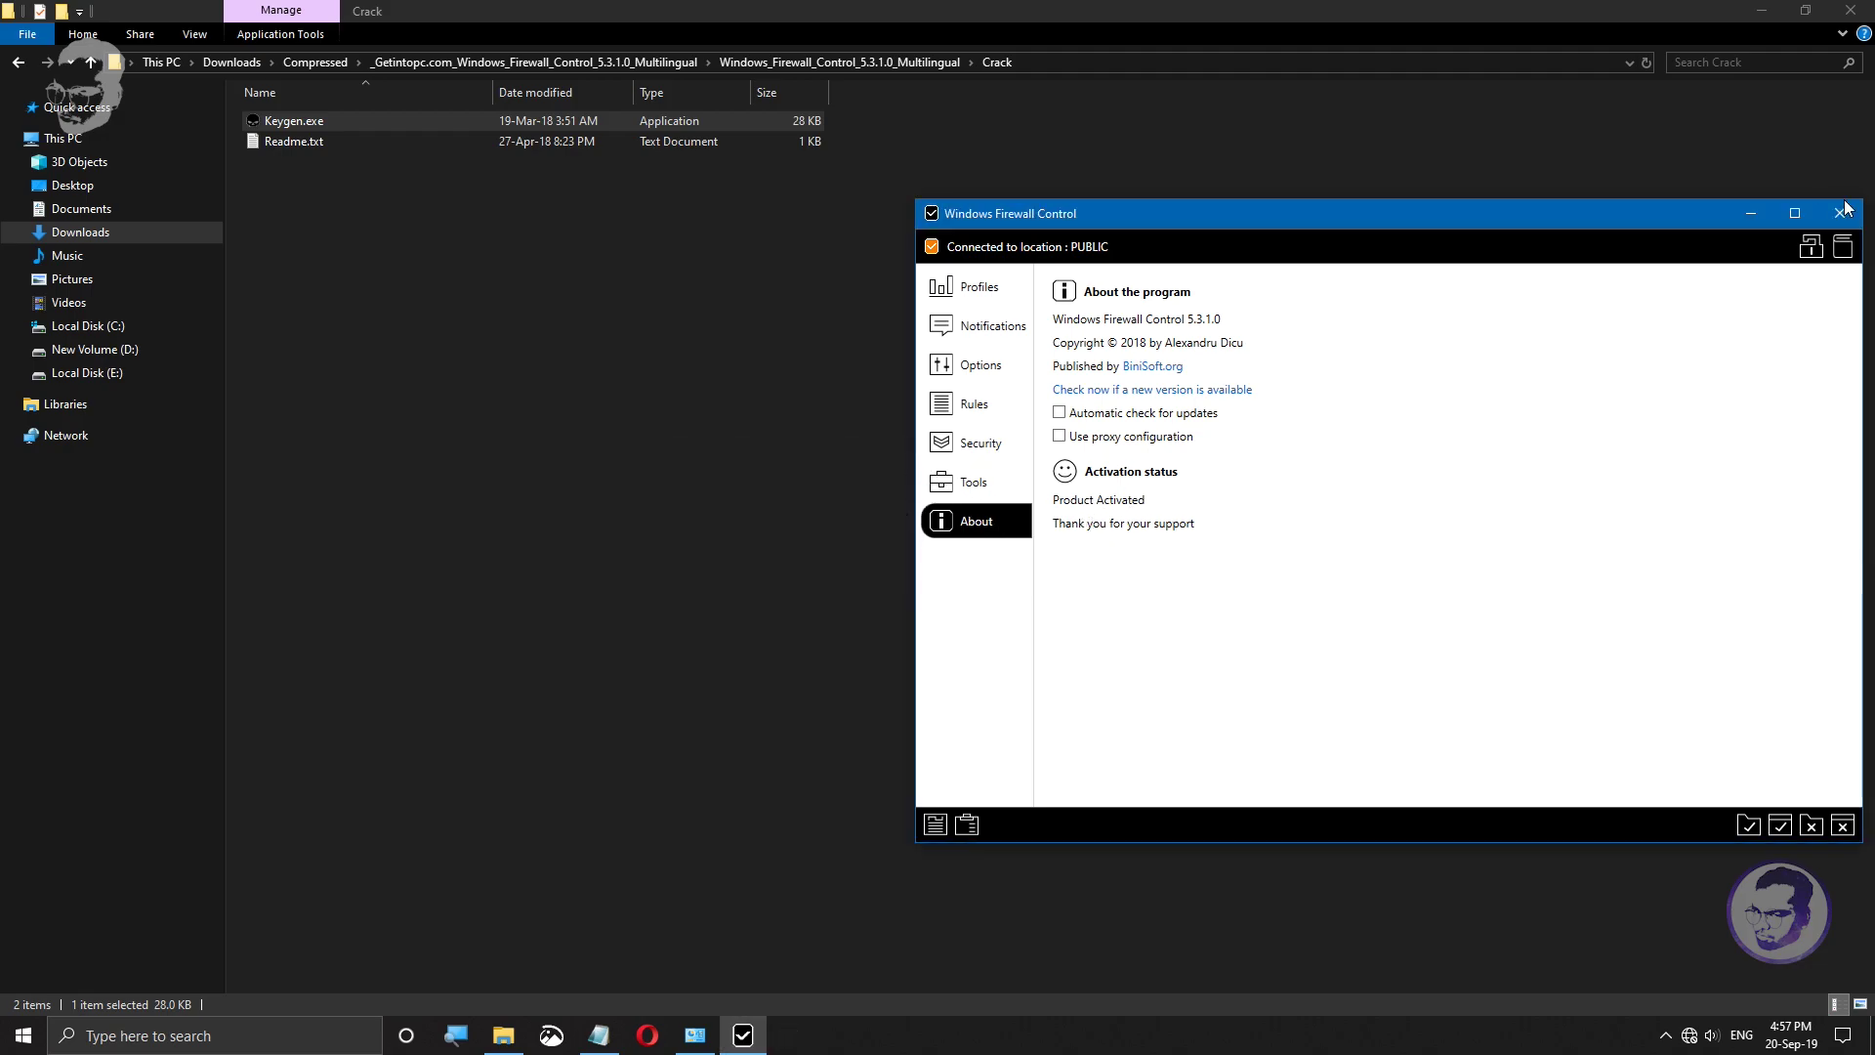
left_click(1840, 212)
left_click(1761, 10)
right_click(750, 313)
left_click(760, 372)
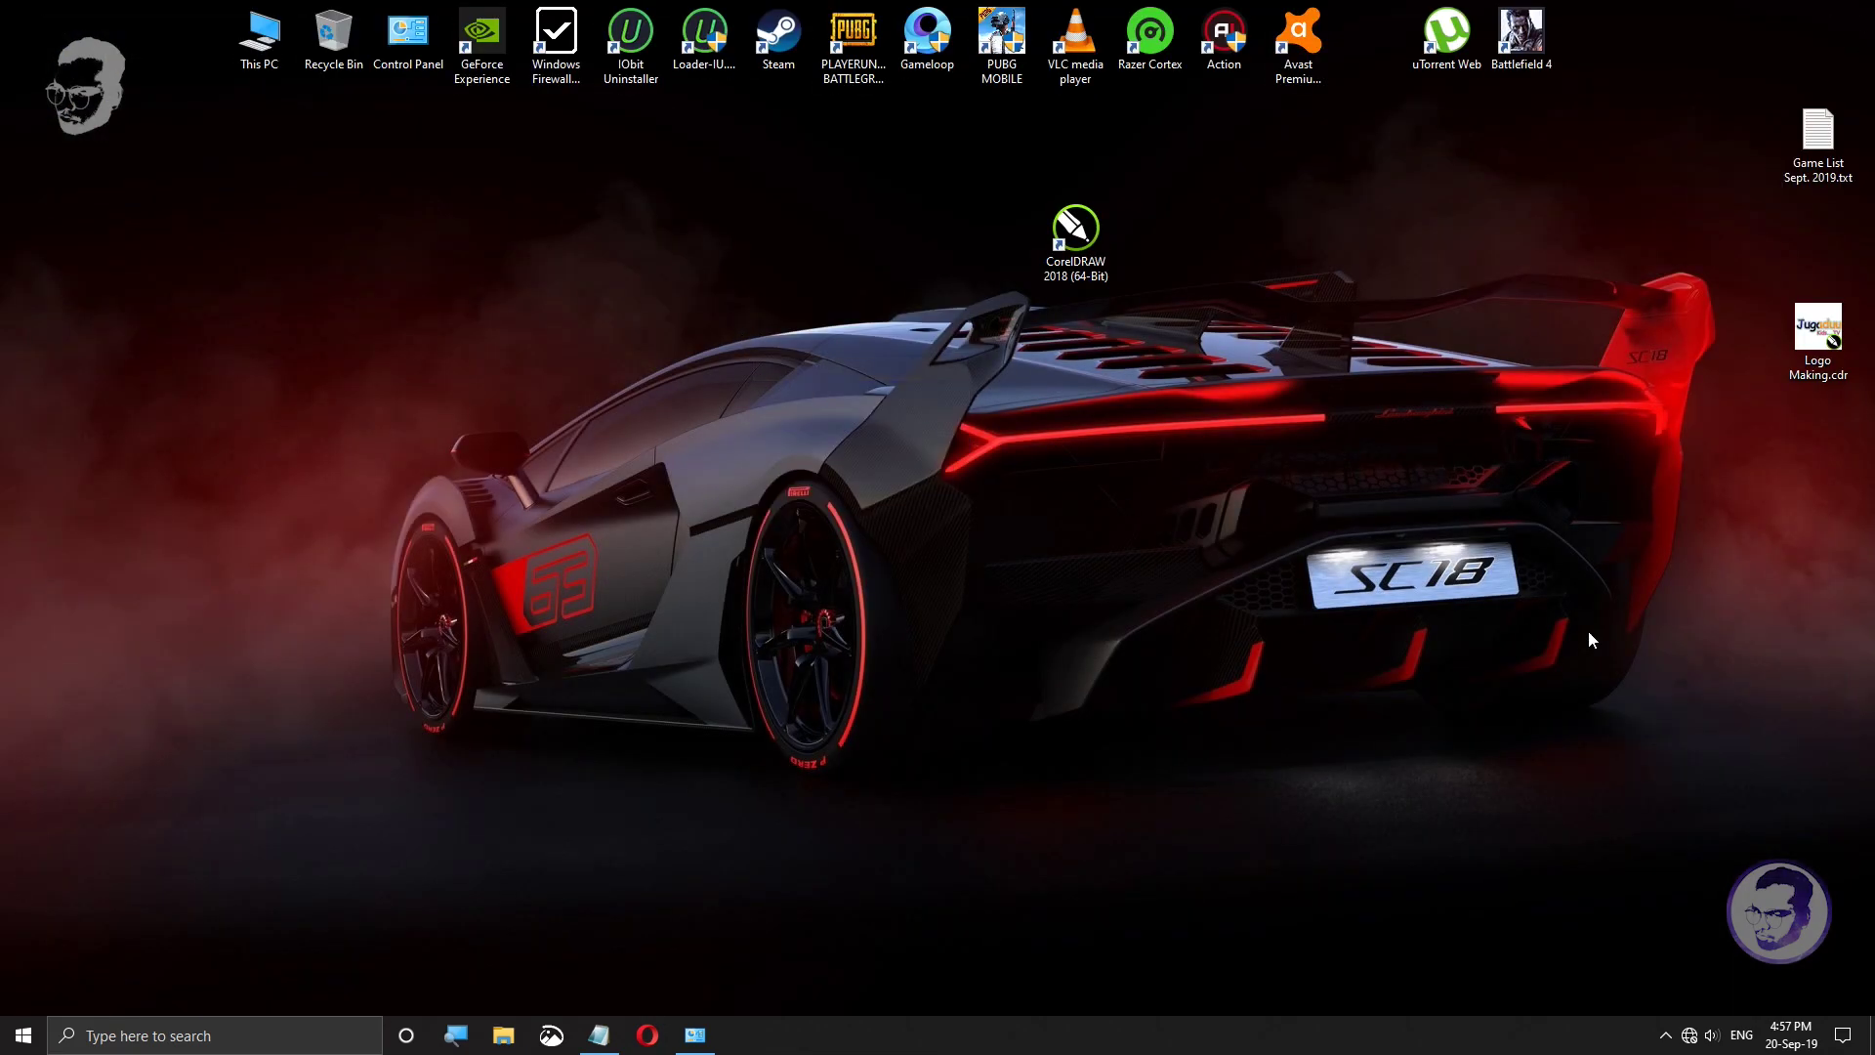
Step: Examine the hidden tray icons for Windows Firewall Control, refreshing the desktop in between
left_click(1666, 1035)
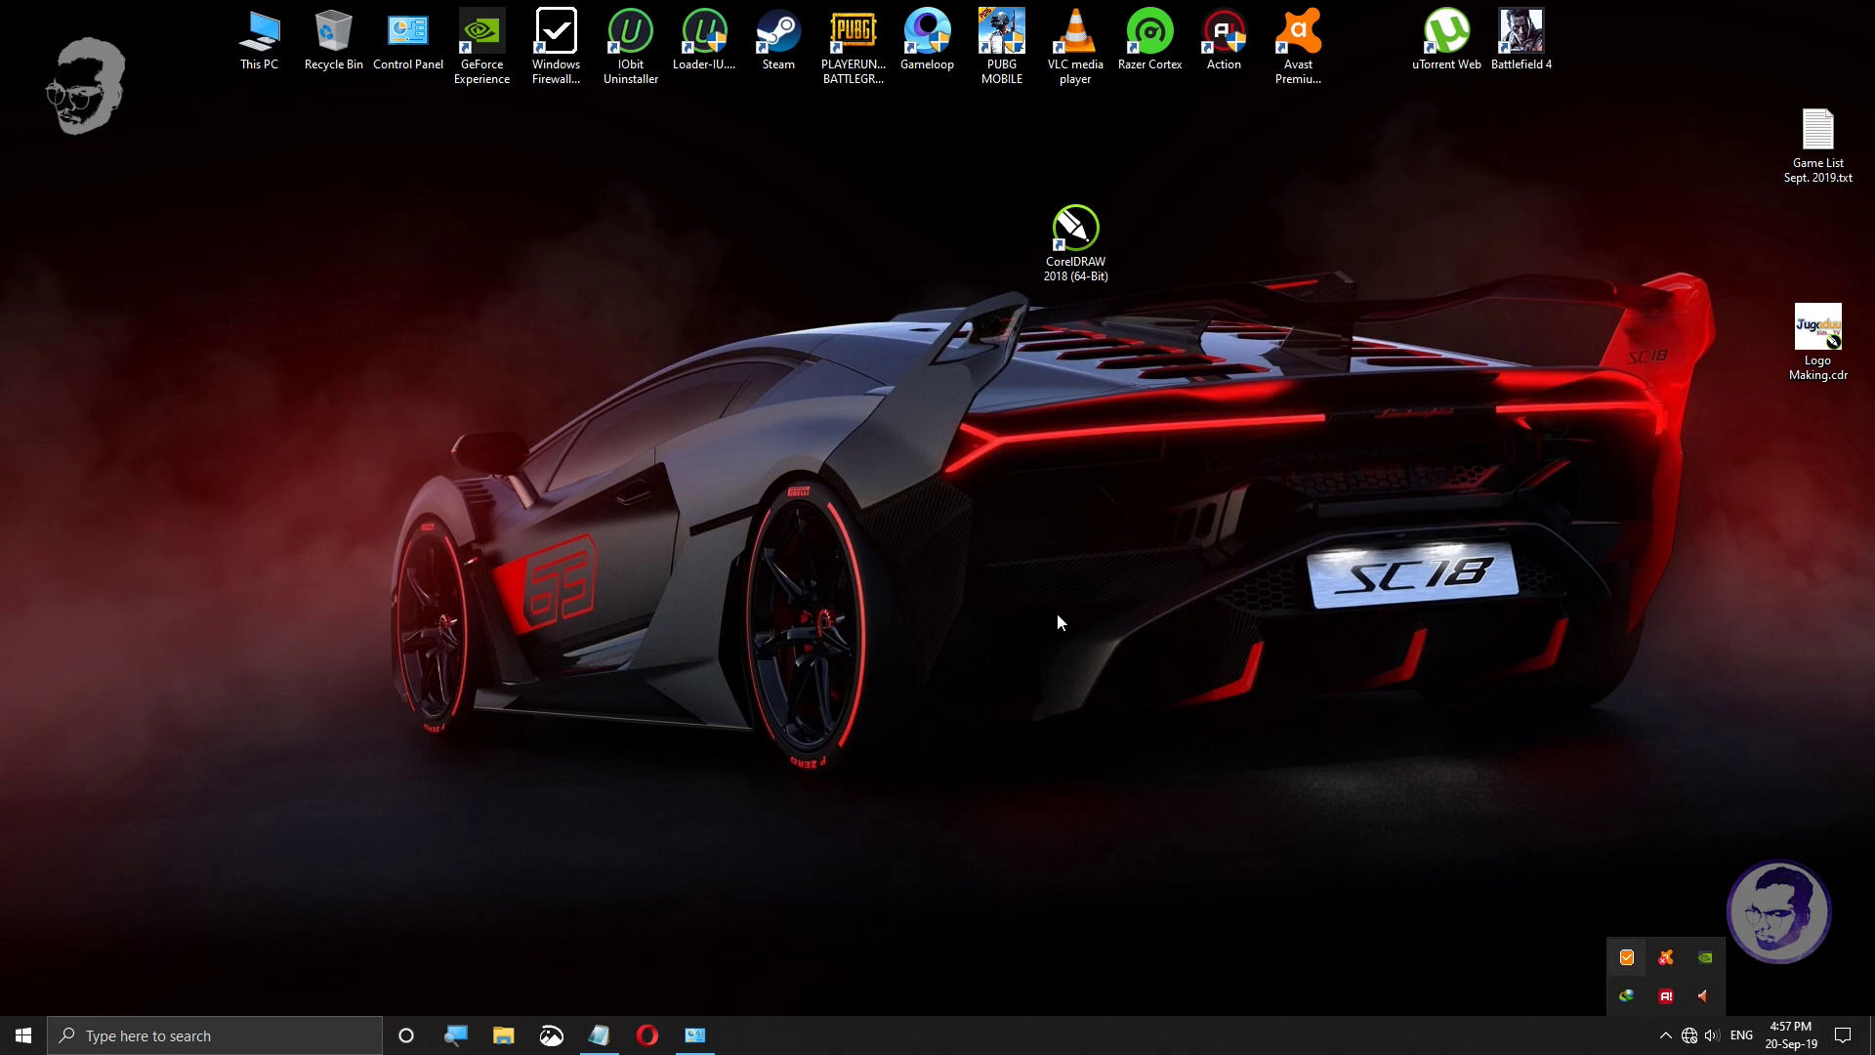
right_click(851, 452)
left_click(910, 520)
left_click(1666, 1035)
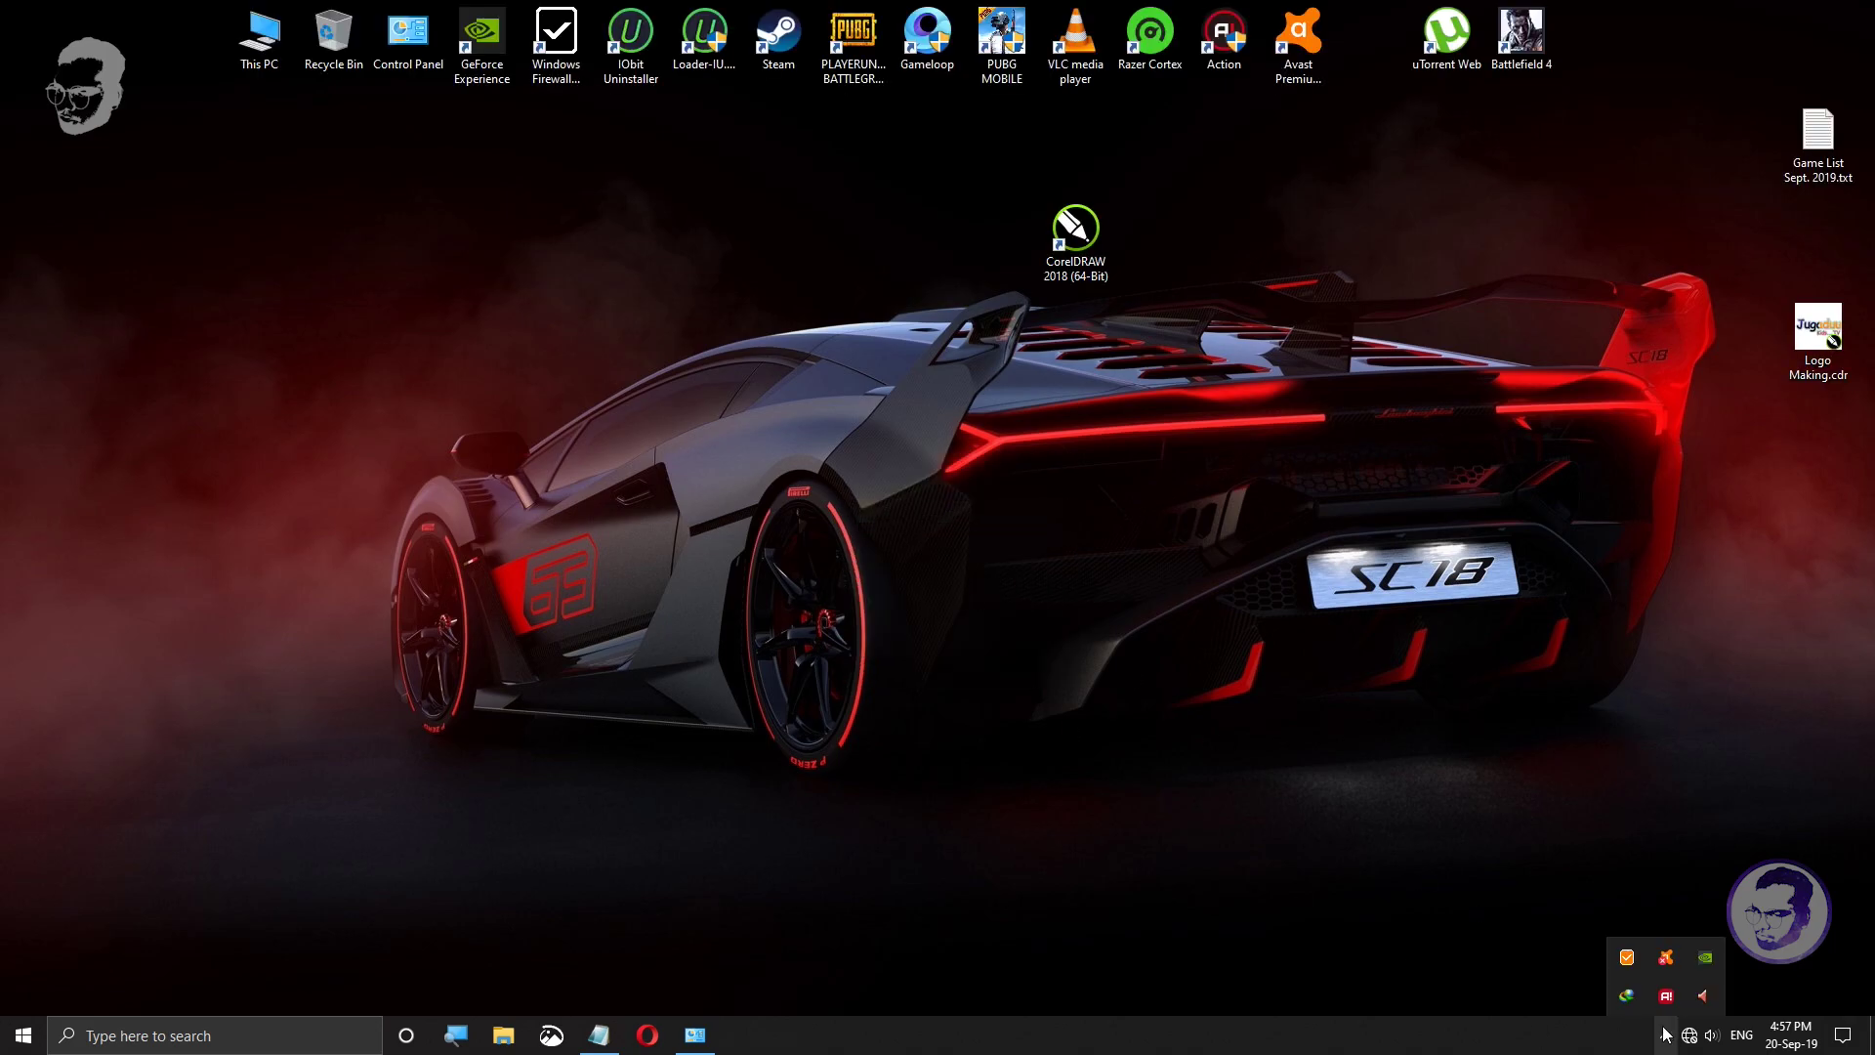
left_click(824, 478)
Step: Open Windows Firewall Control from its desktop shortcut, then open its Rules Panel and enlarge that panel toward the upper middle
double_click(556, 44)
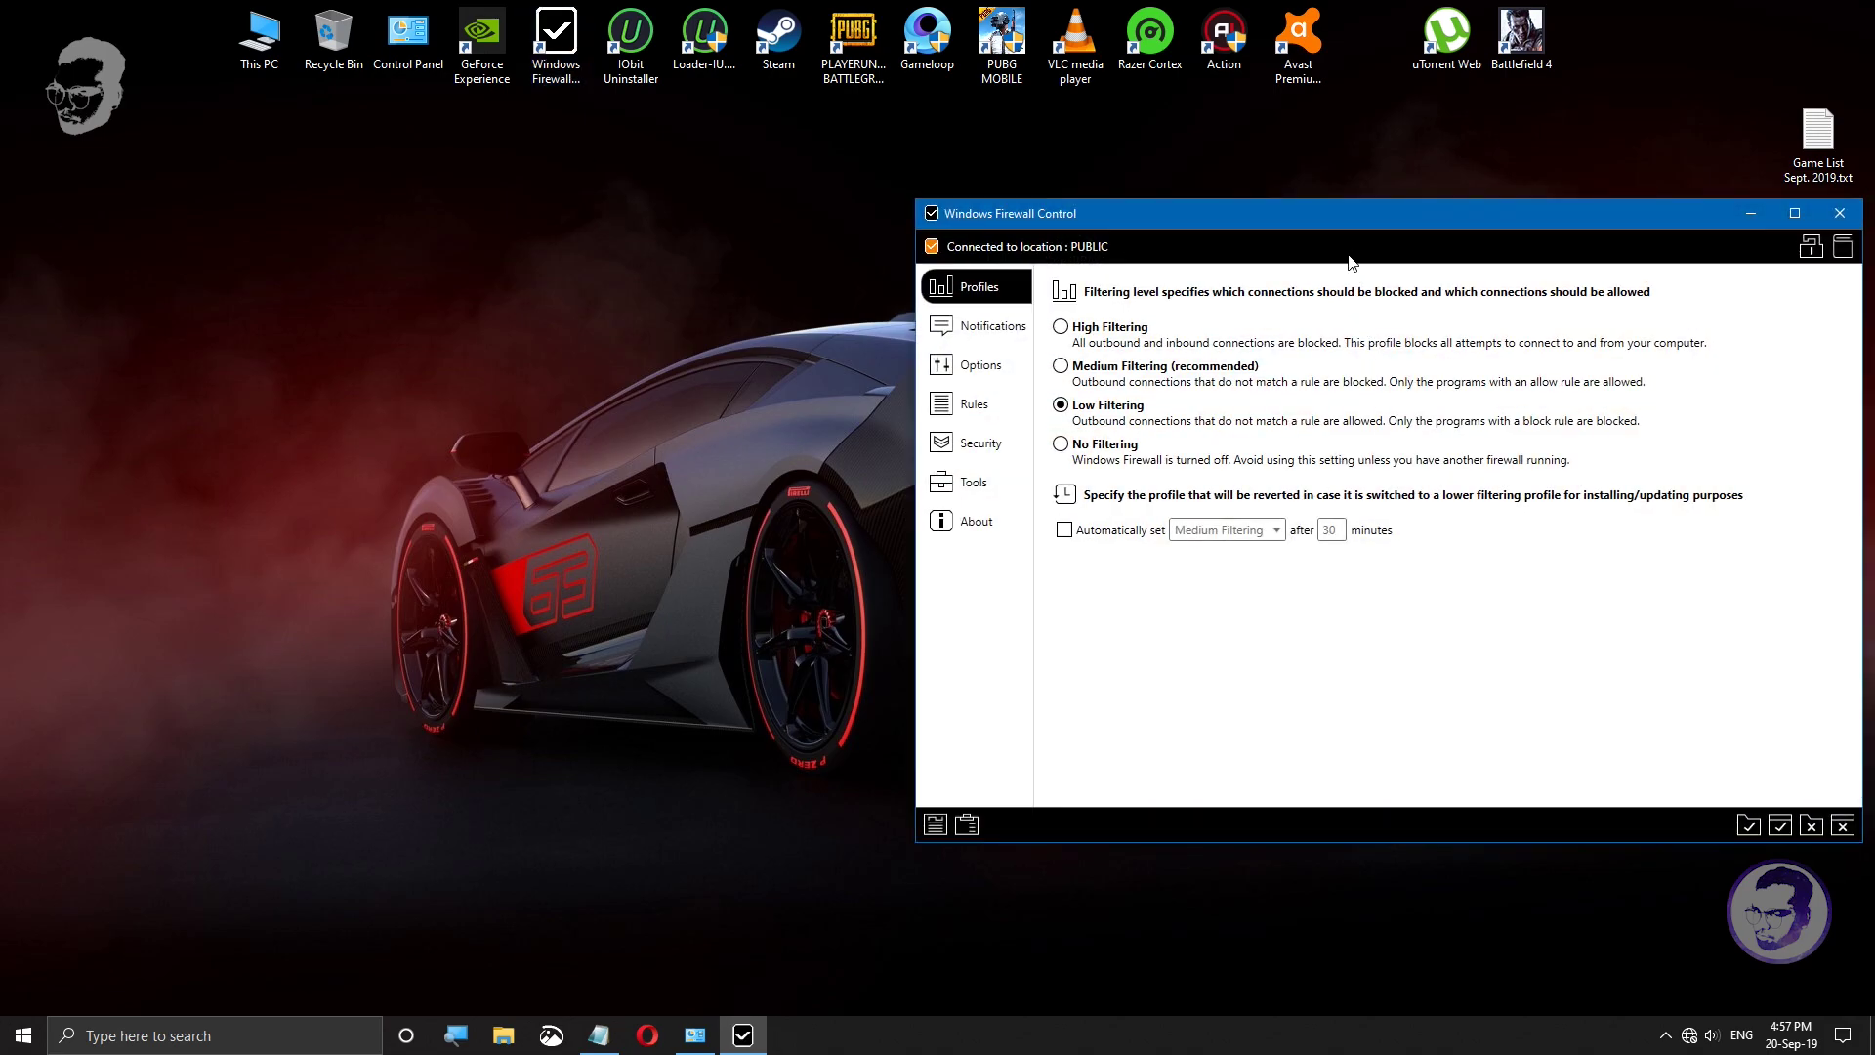
left_click_drag(1341, 252, 1022, 147)
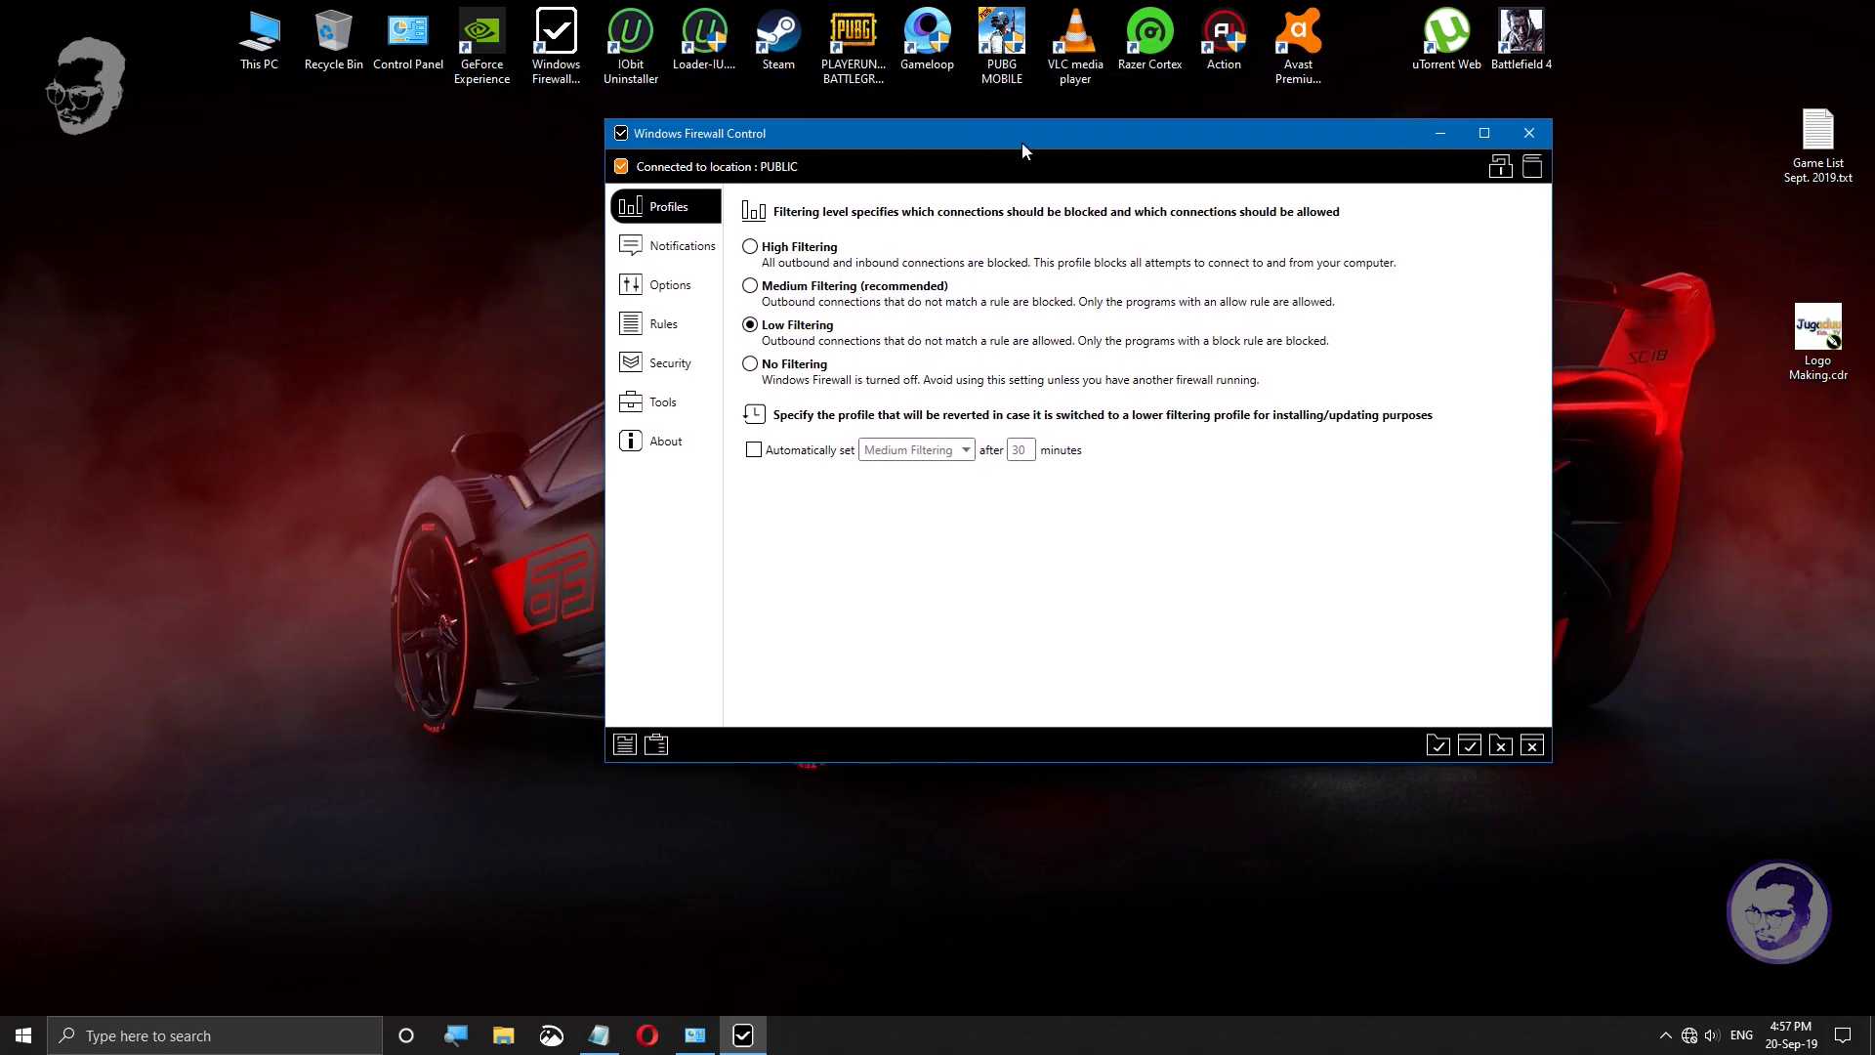
left_click(625, 745)
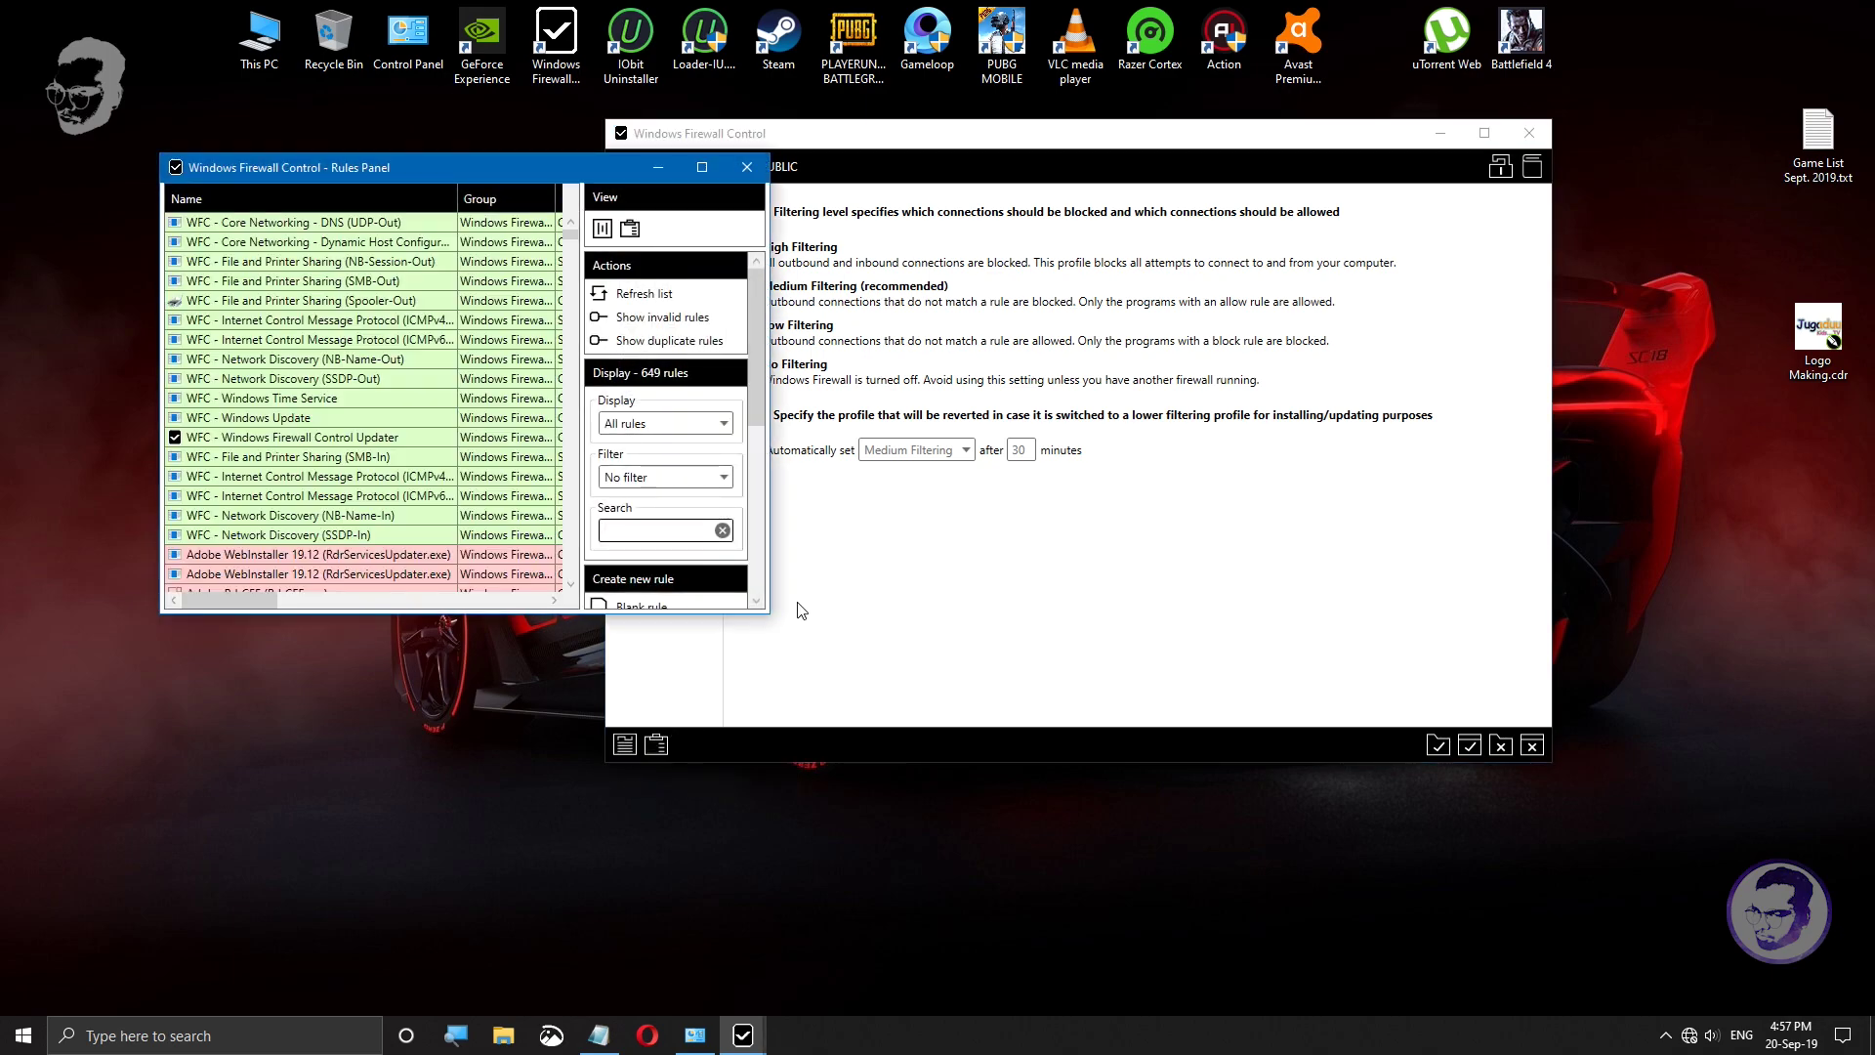
left_click_drag(555, 158, 1068, 72)
left_click_drag(1282, 545, 1739, 712)
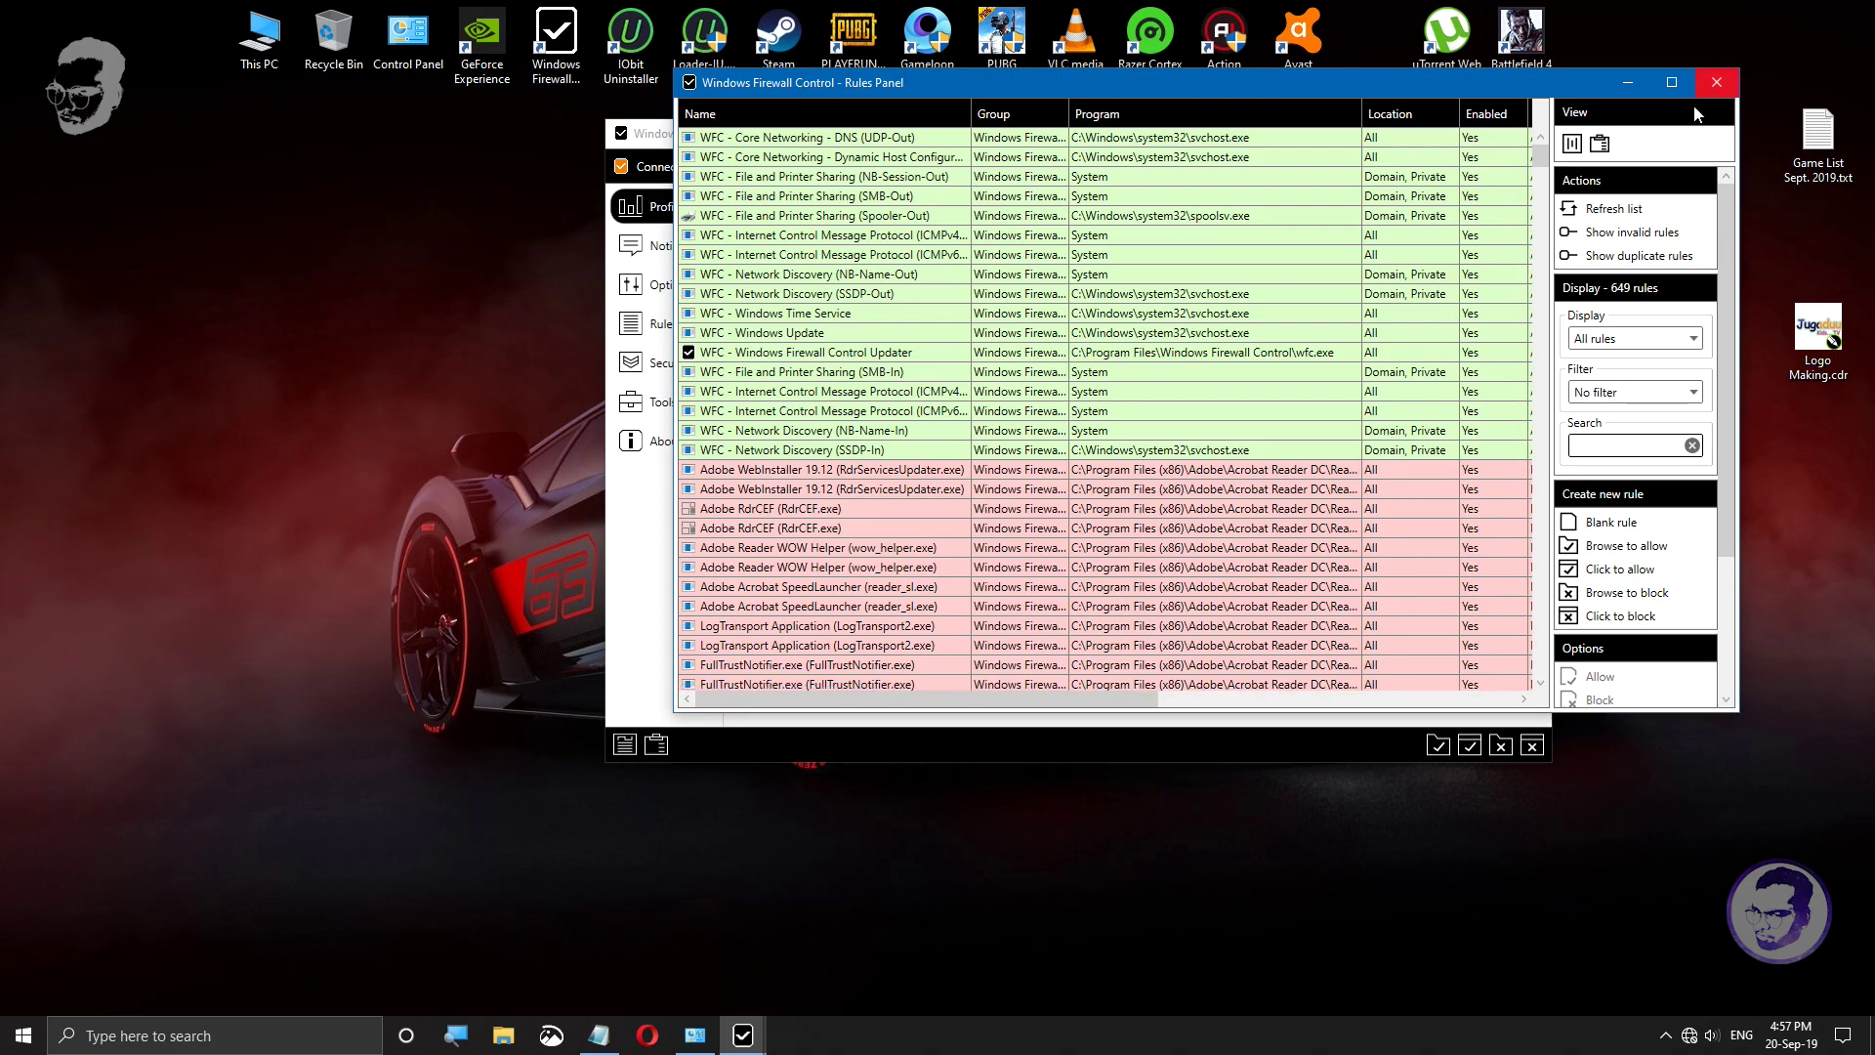
Step: Maximize the Rules Panel and block the WFC - Windows Update and WFC - Windows Firewall Control Updater rules
left_click(1669, 83)
scroll(137, 332, "down", 10)
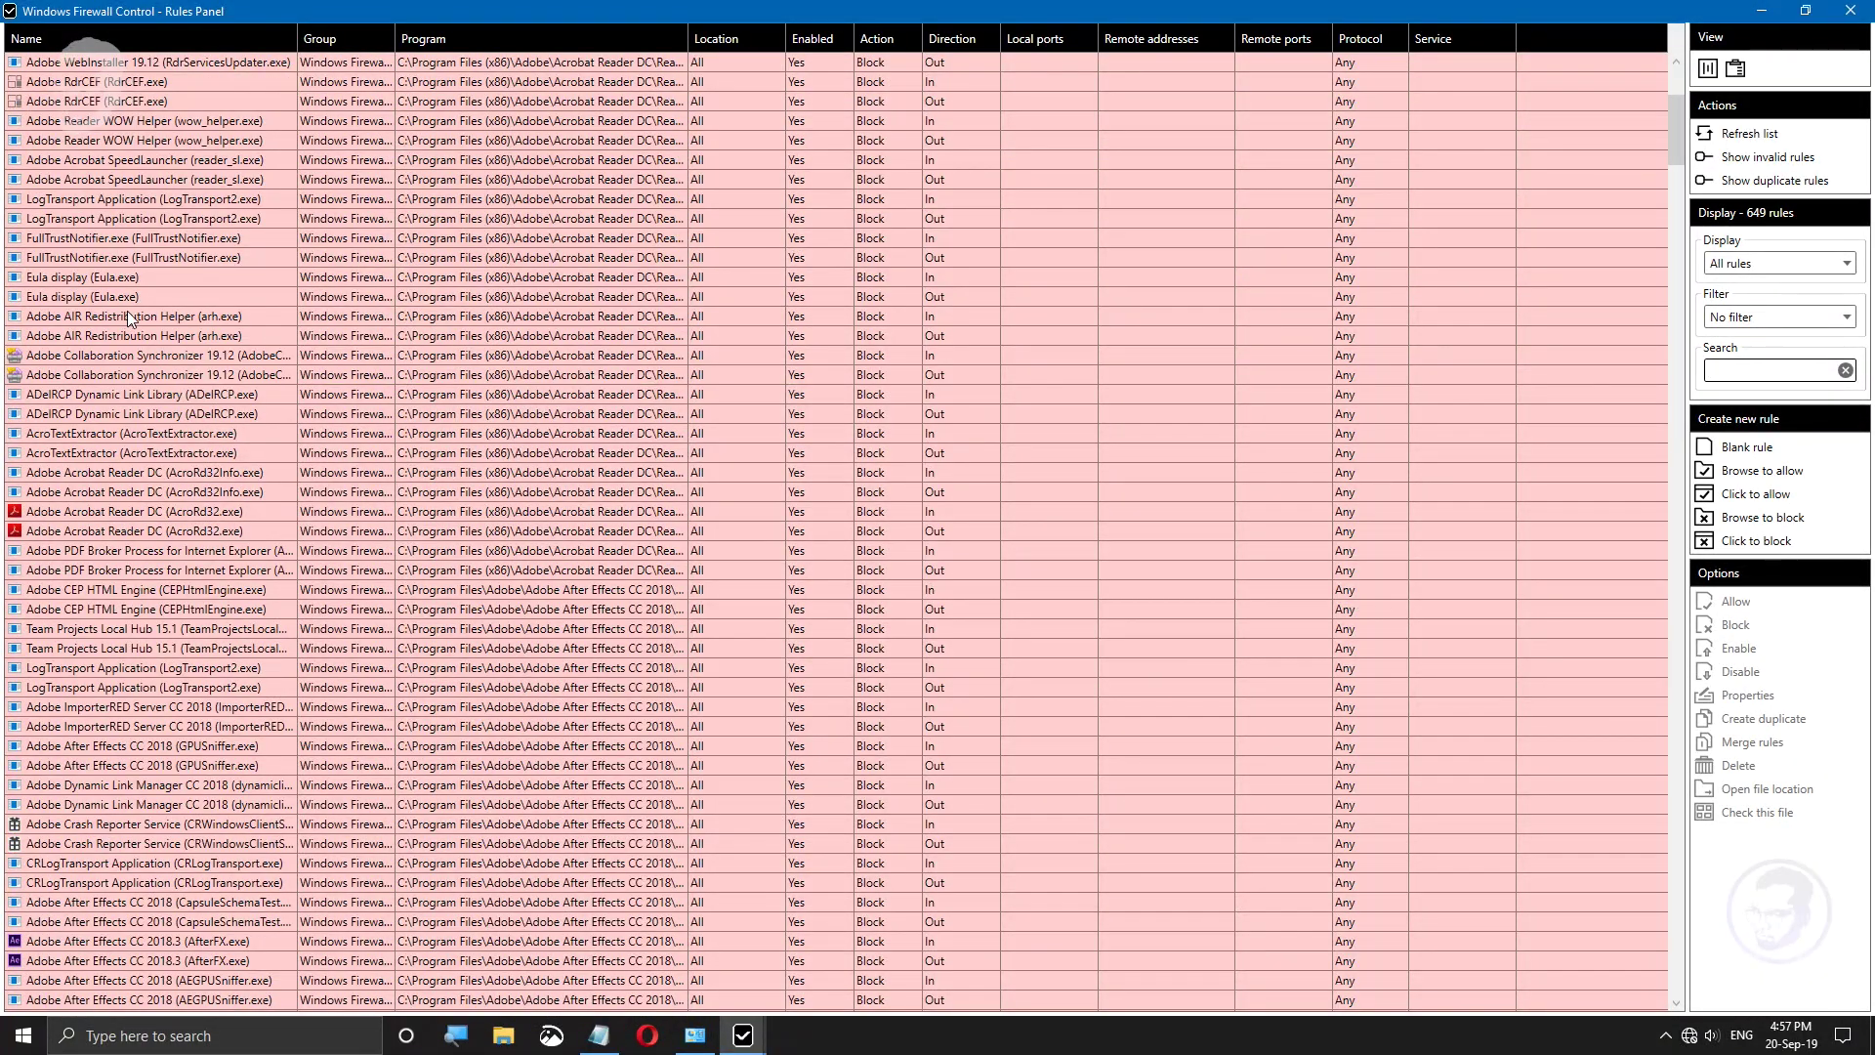
scroll(123, 281, "up", 10)
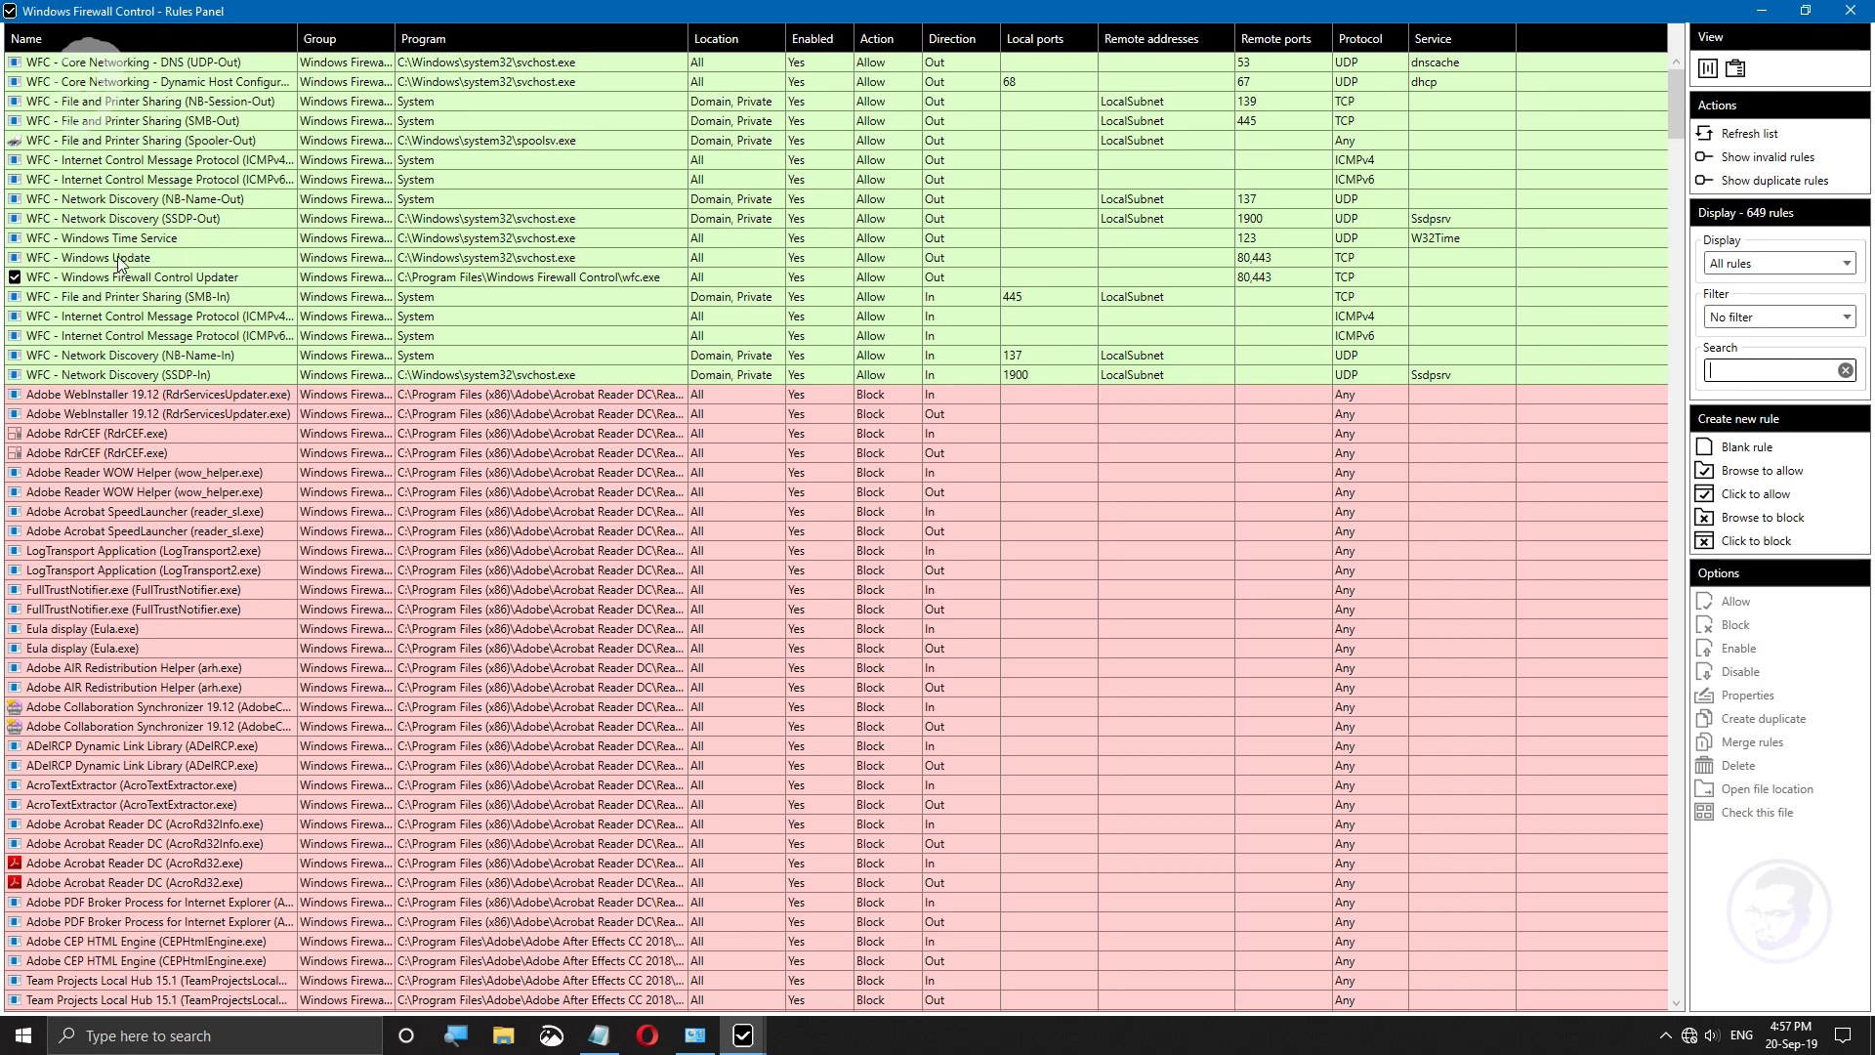
left_click_drag(119, 262, 130, 281)
right_click(129, 281)
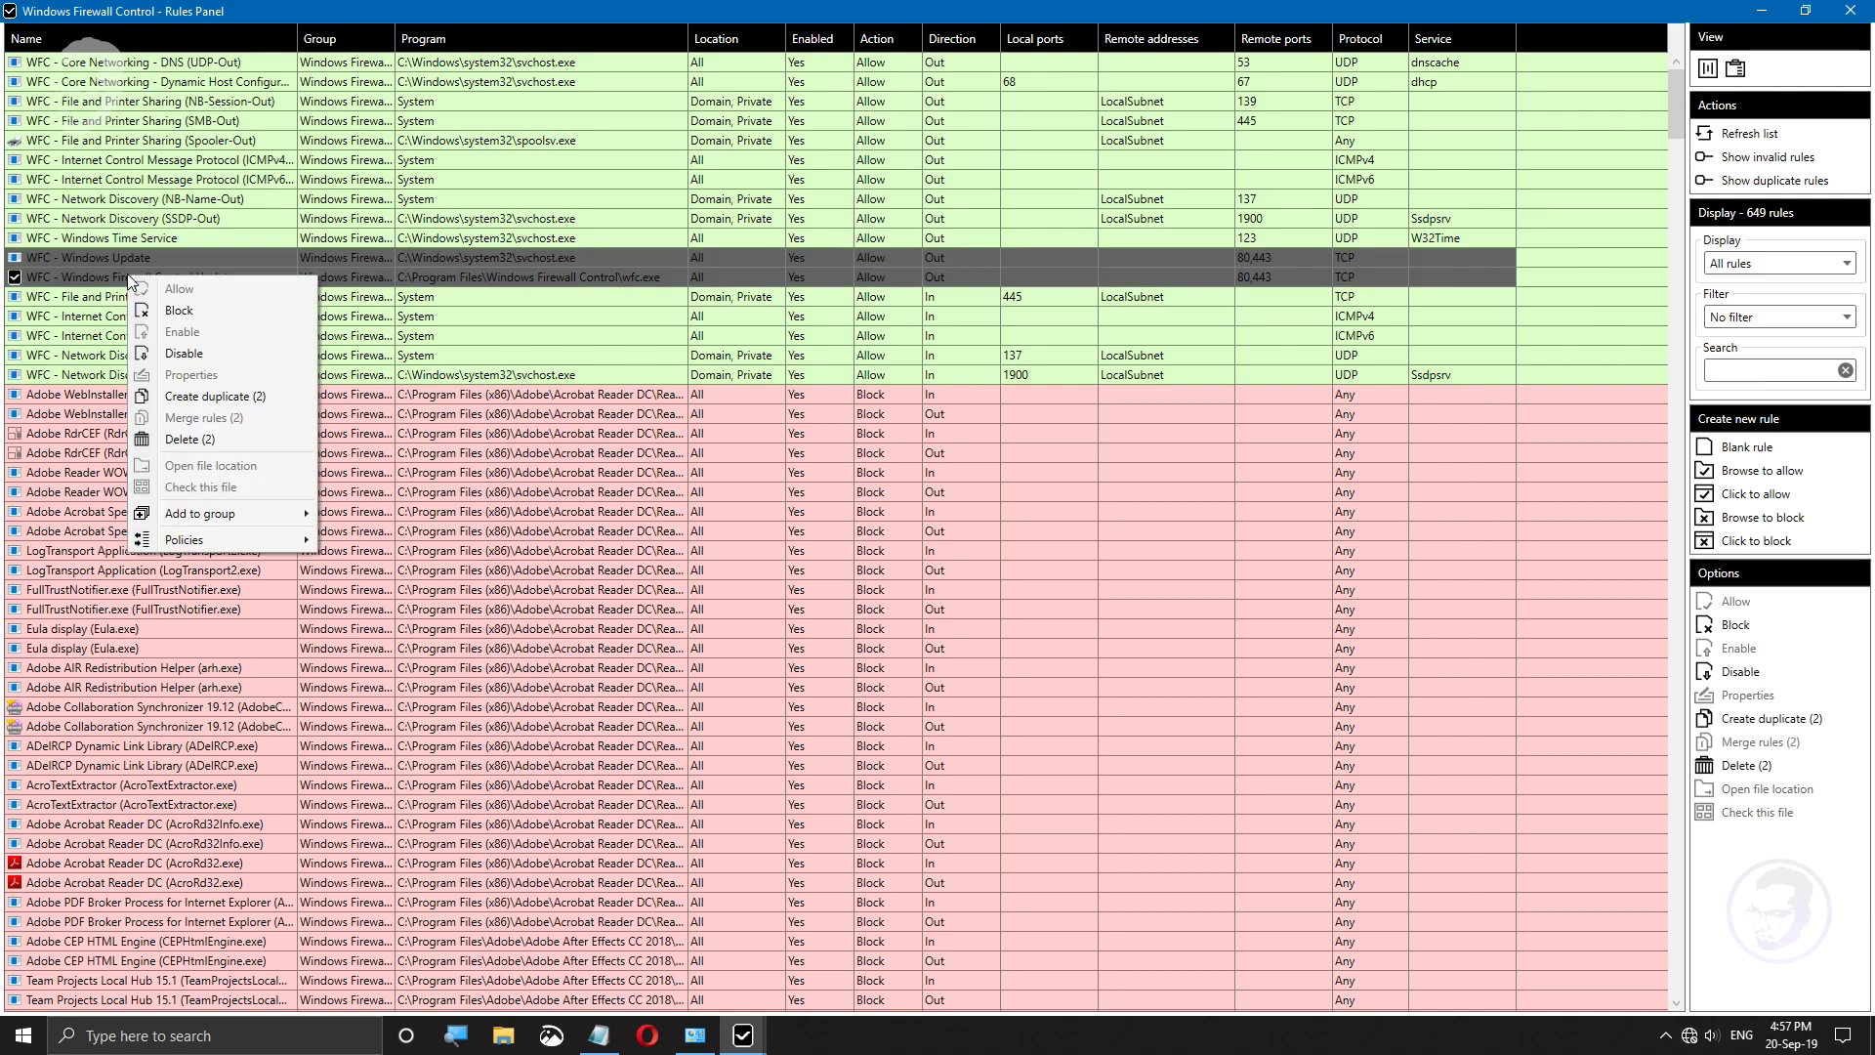
left_click(162, 312)
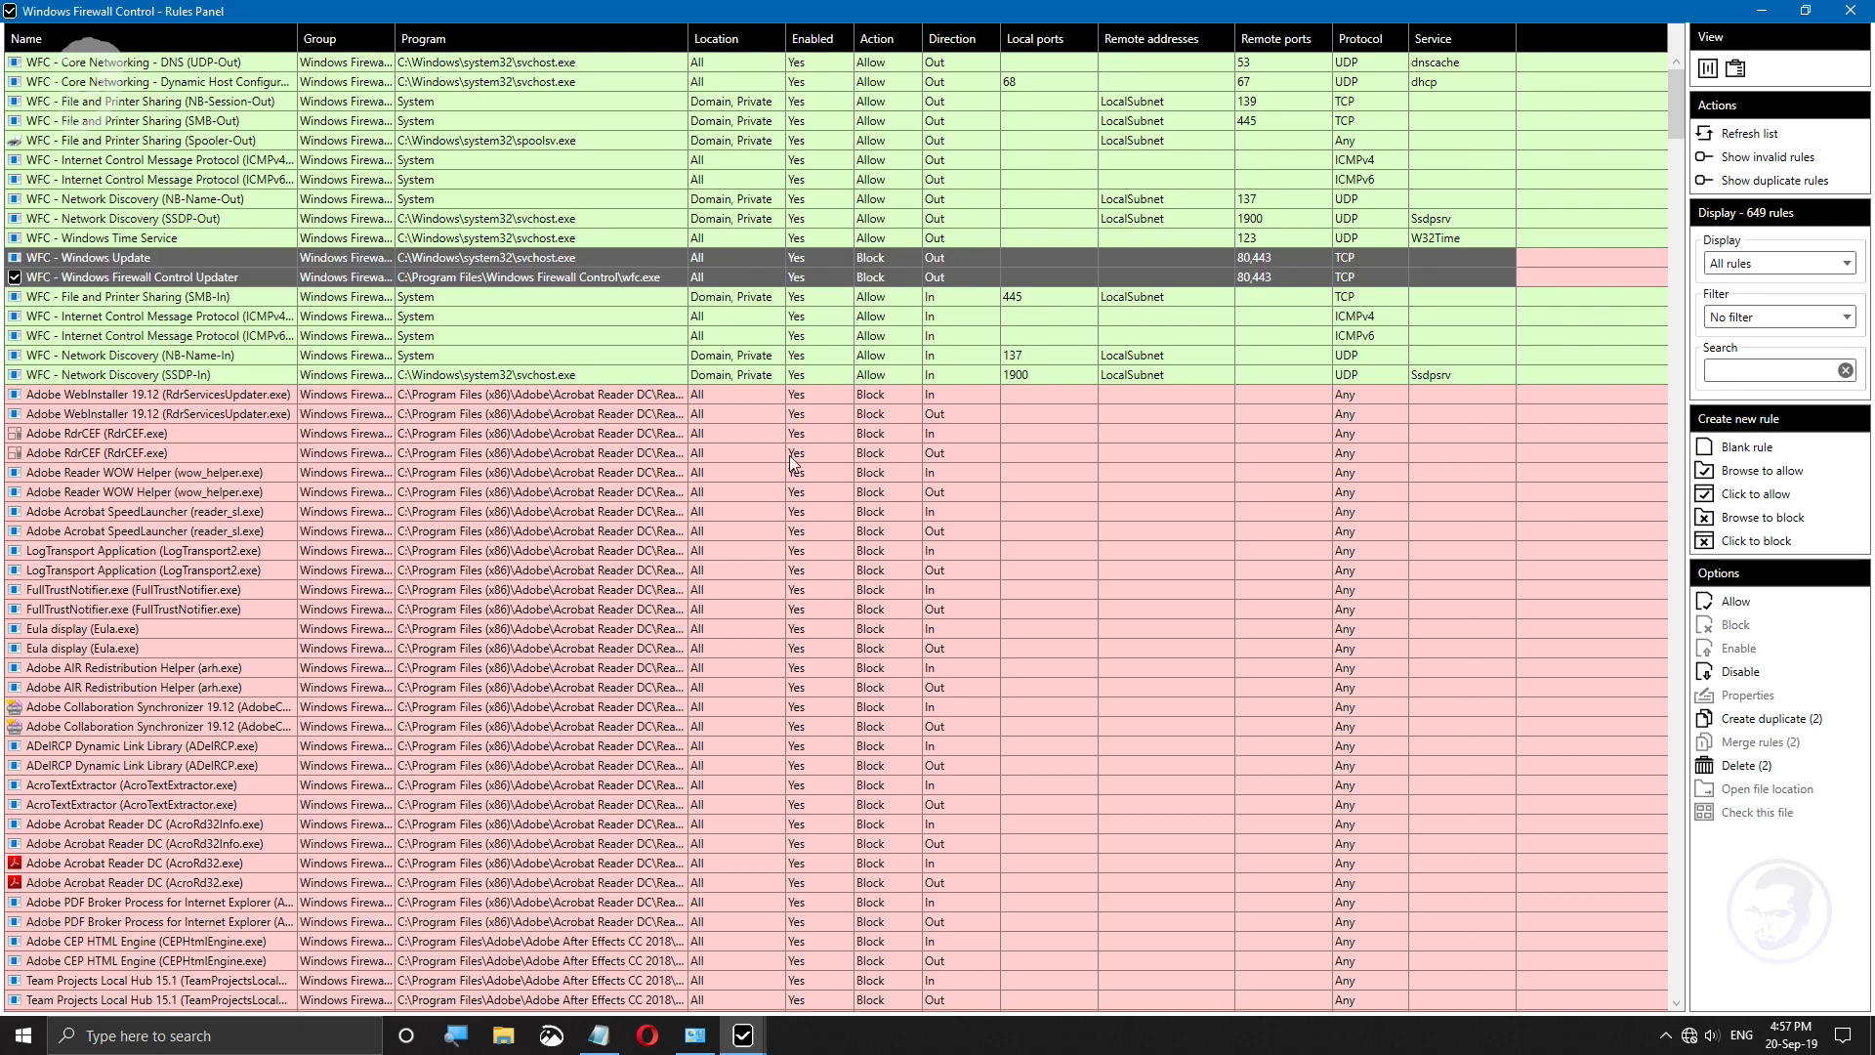
Step: Examine the existing block rules down the list, restore the Rules Panel's window size and return to the first rules
left_click(153, 262)
scroll(637, 408, "down", 20)
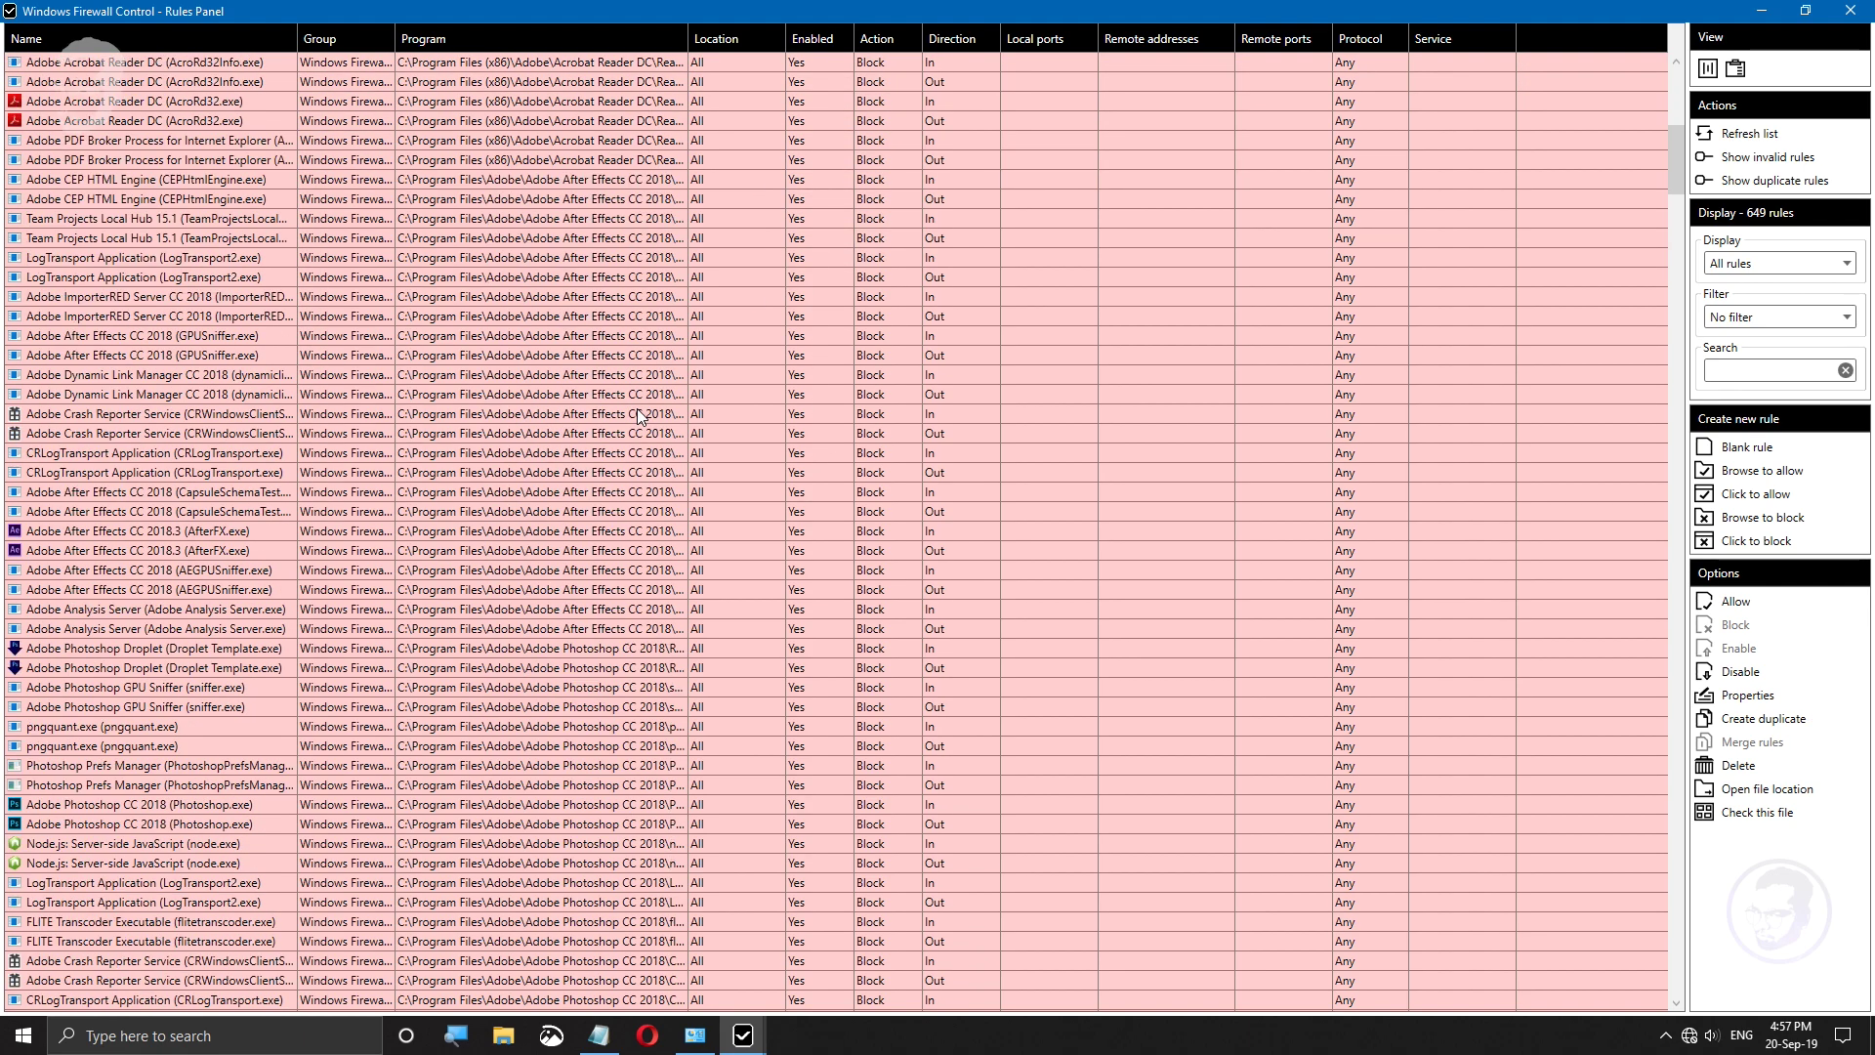
scroll(637, 408, "down", 15)
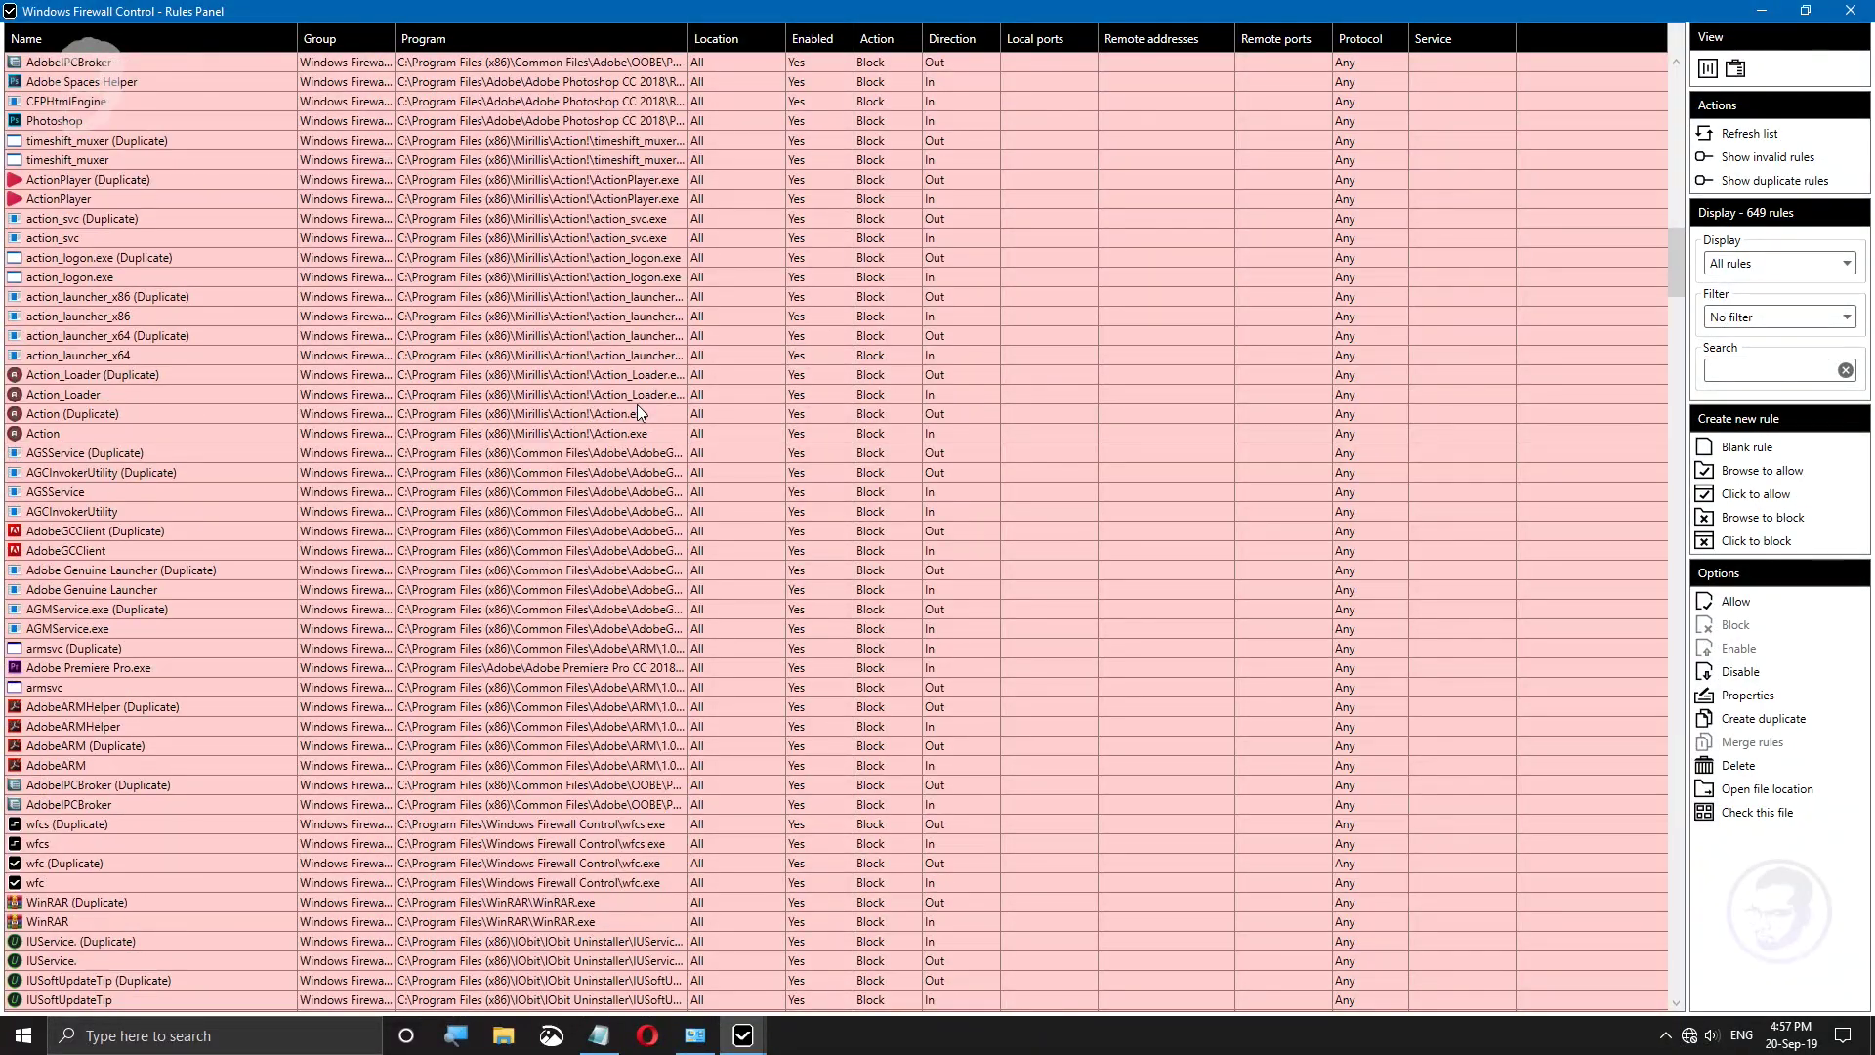
left_click(1805, 11)
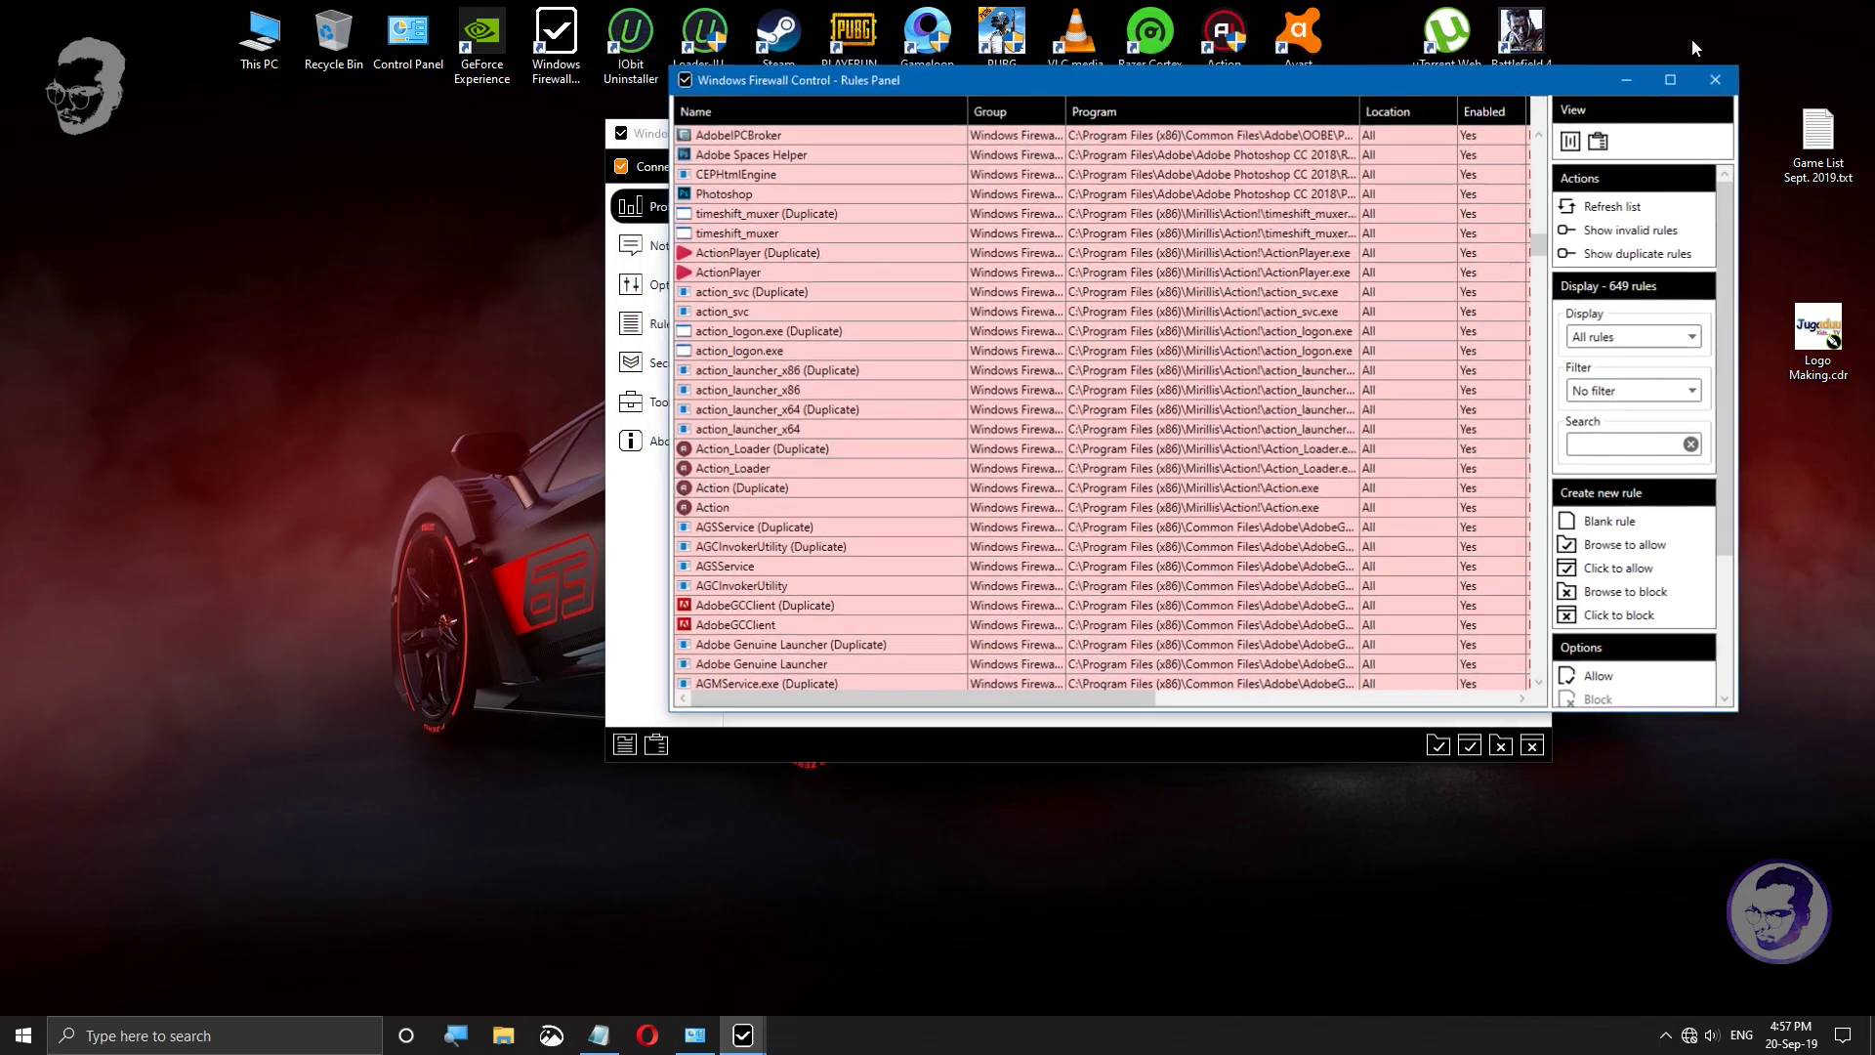
scroll(850, 332, "up", 10)
scroll(850, 332, "up", 10)
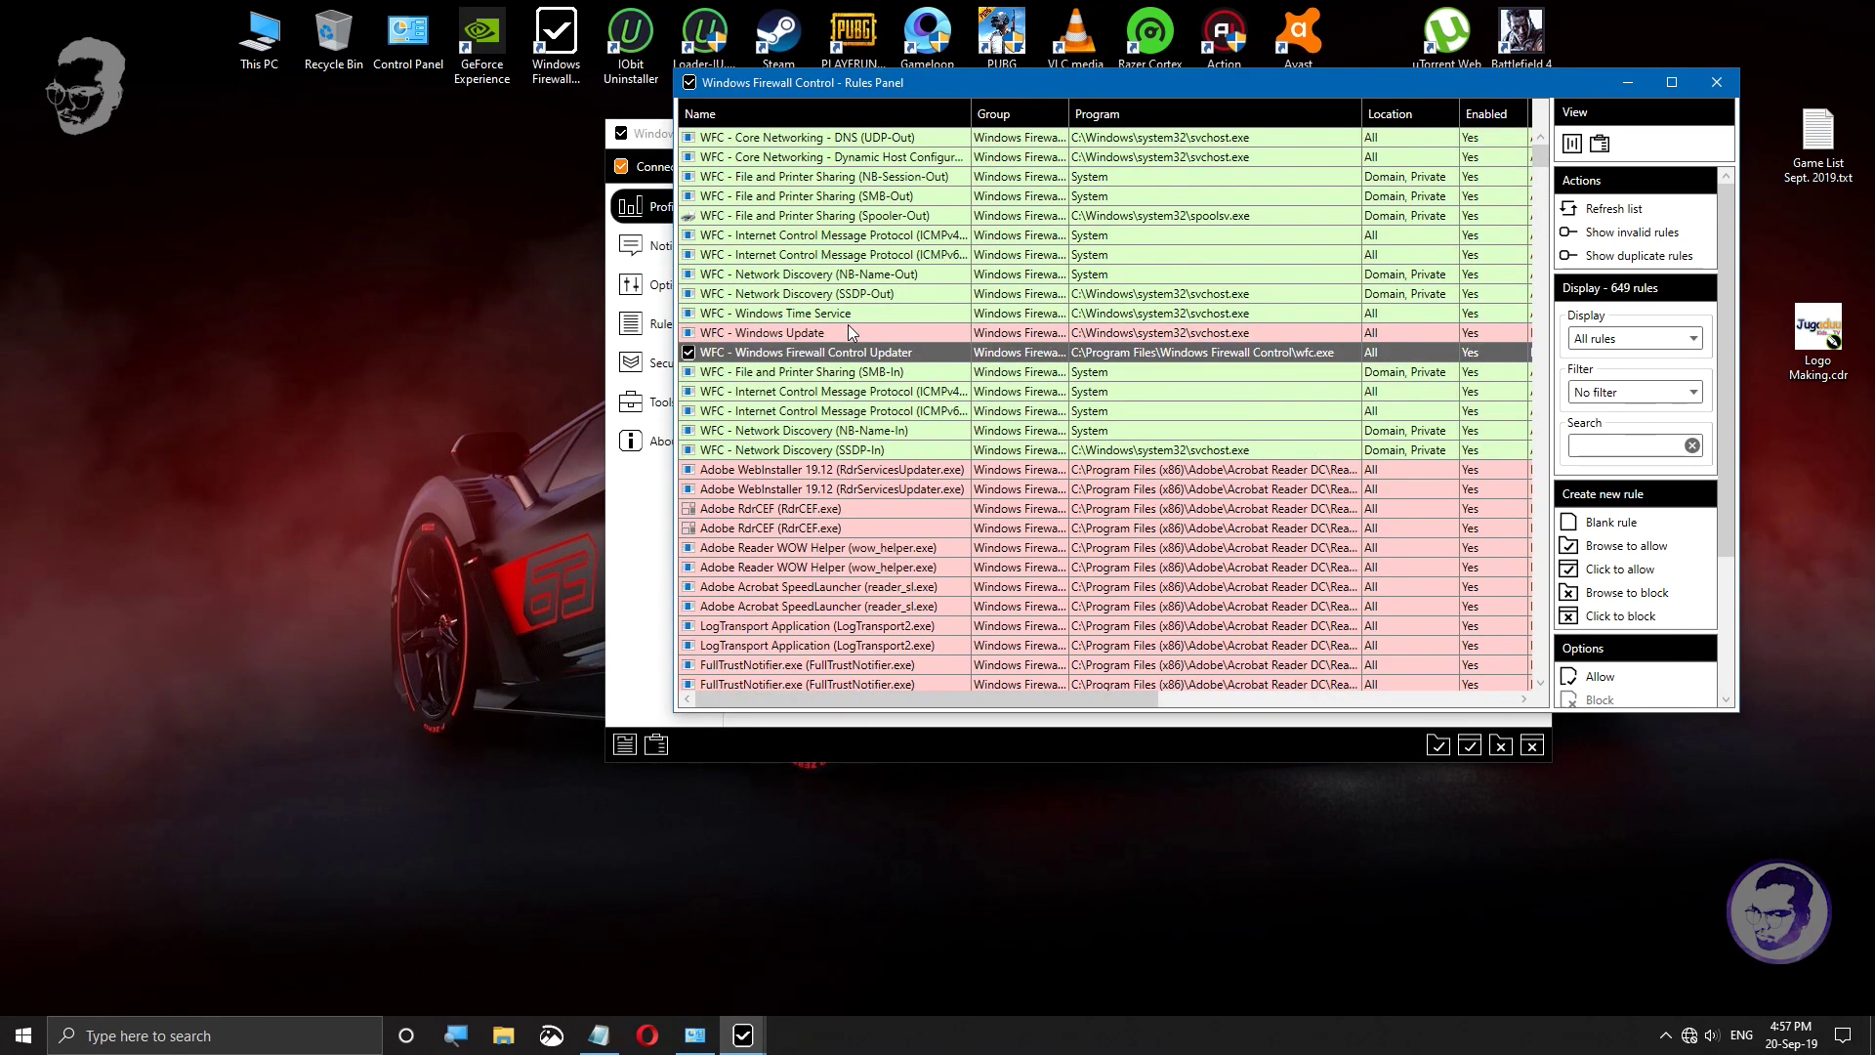
Step: Close the main Windows Firewall Control window behind the Rules Panel and maximize the panel
left_click(630, 137)
left_click(1539, 133)
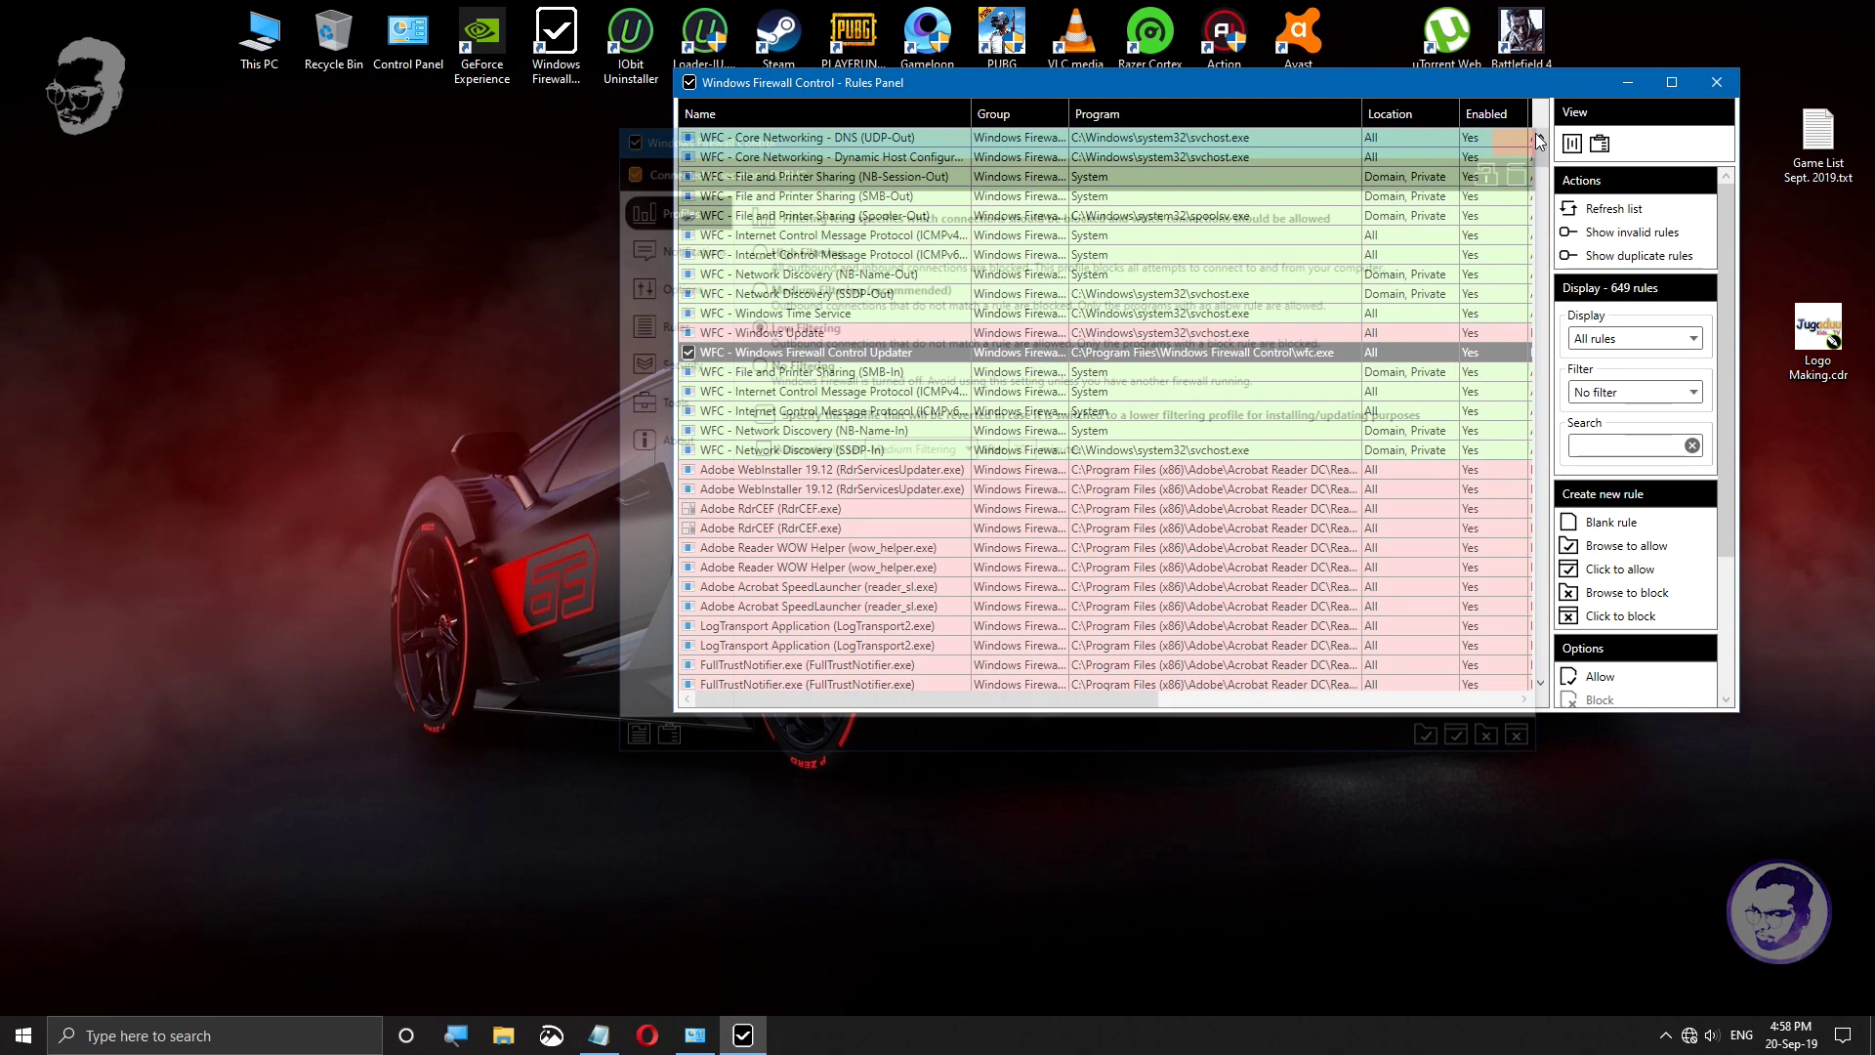
left_click(1683, 86)
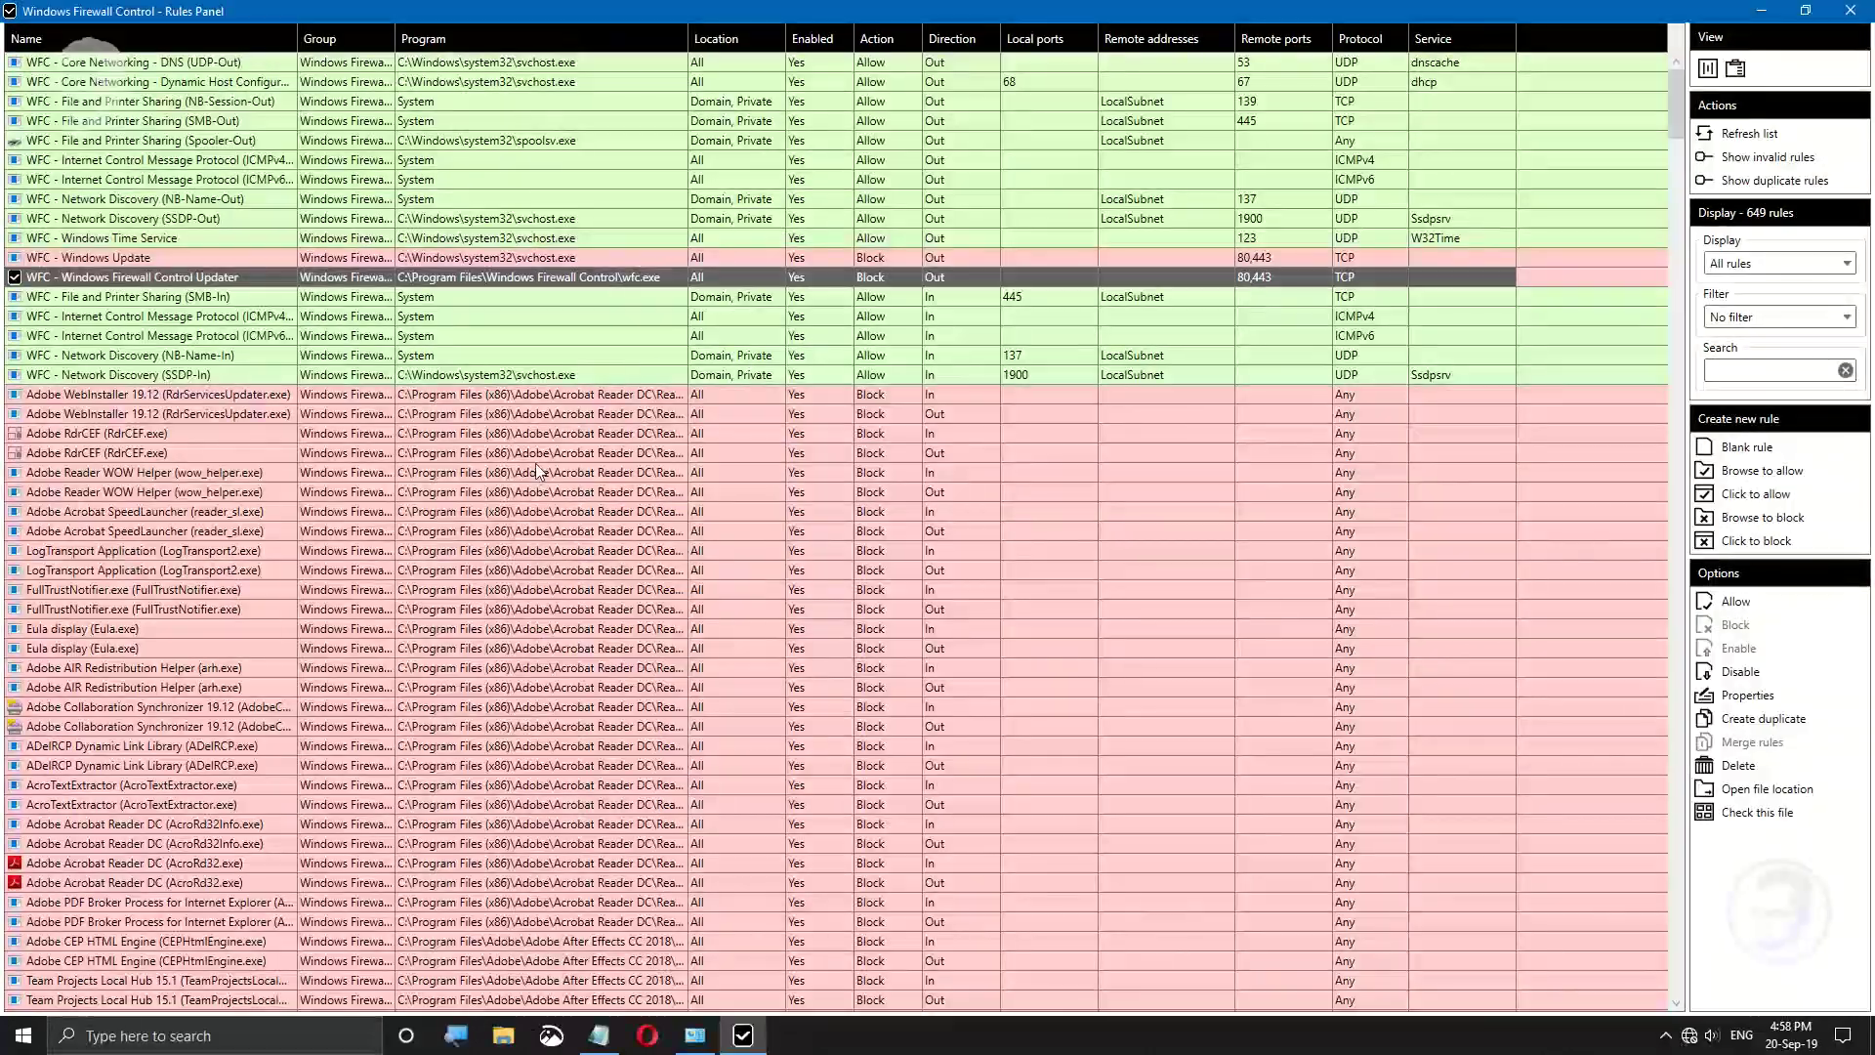
scroll(519, 475, "down", 2)
scroll(537, 477, "up", 2)
Step: Start a new block rule by browsing for its program, and open C:\Program Files\Corel\CorelDRAW Graphics Suite 2018\Programs64
left_click(1749, 518)
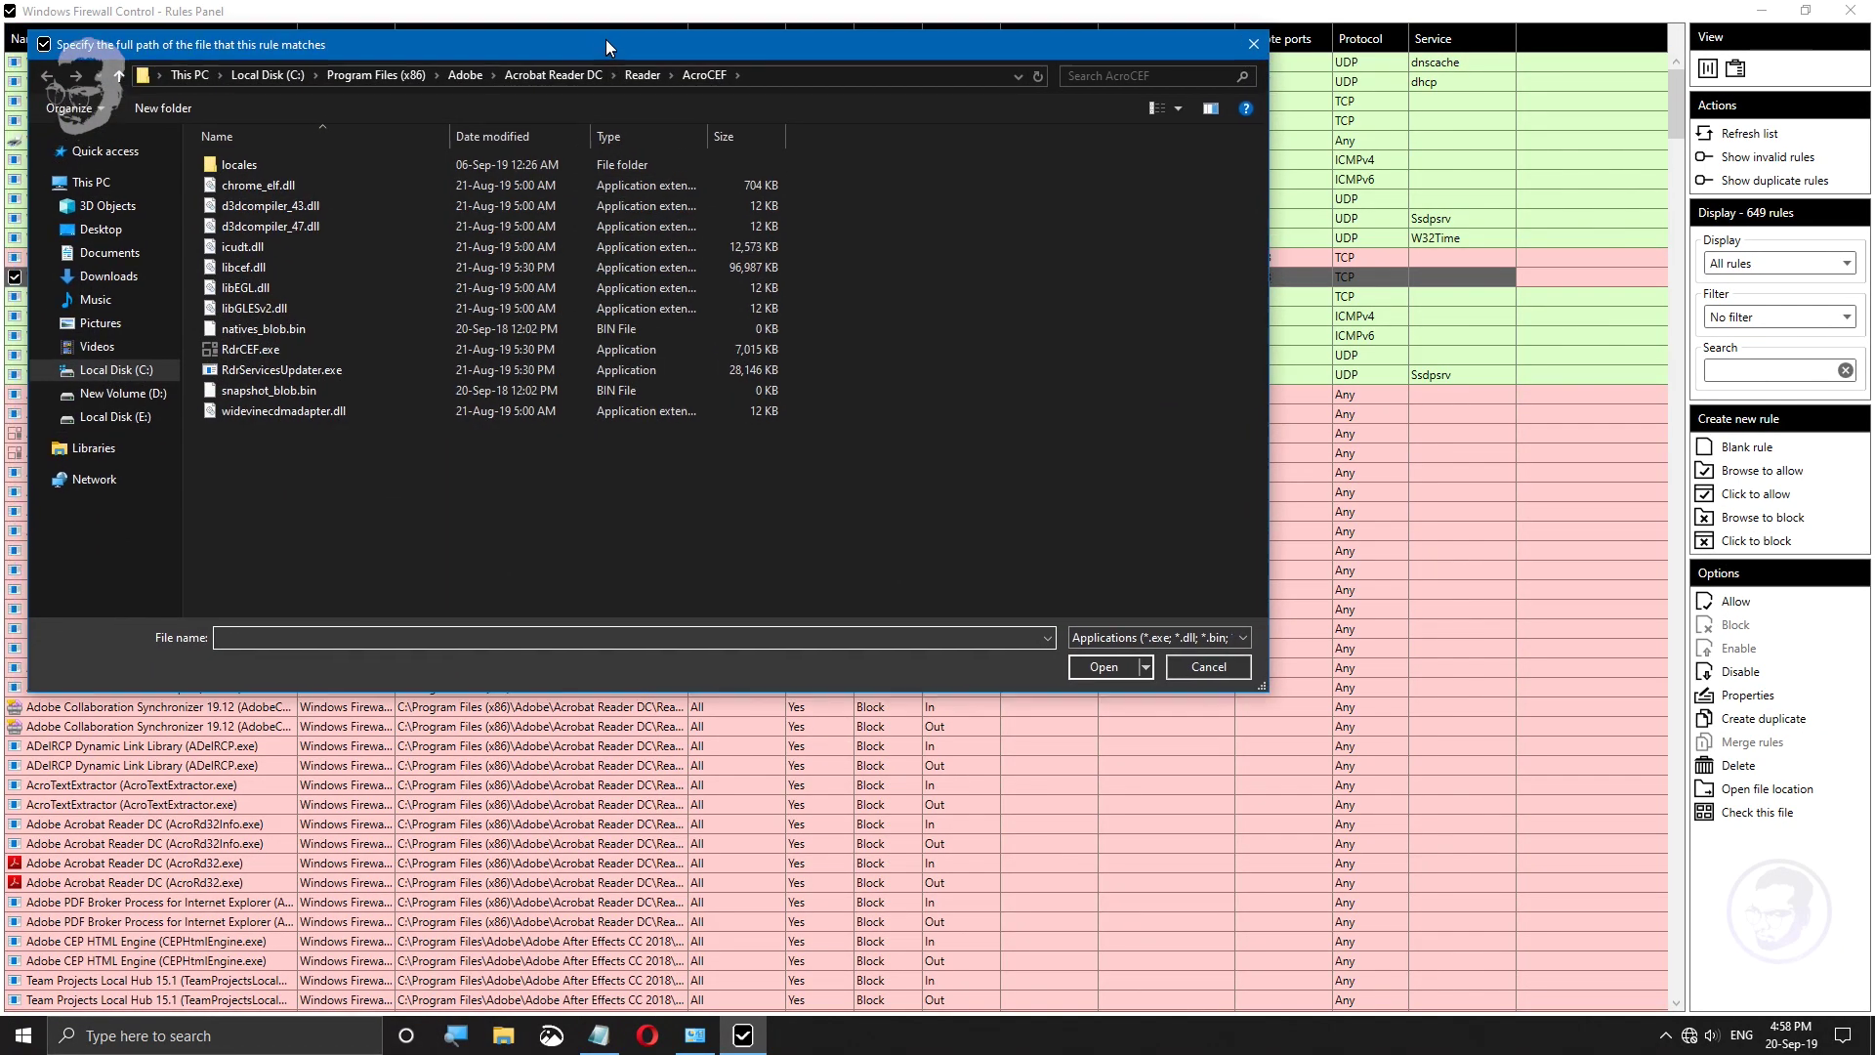
left_click_drag(599, 35, 981, 172)
left_click(627, 205)
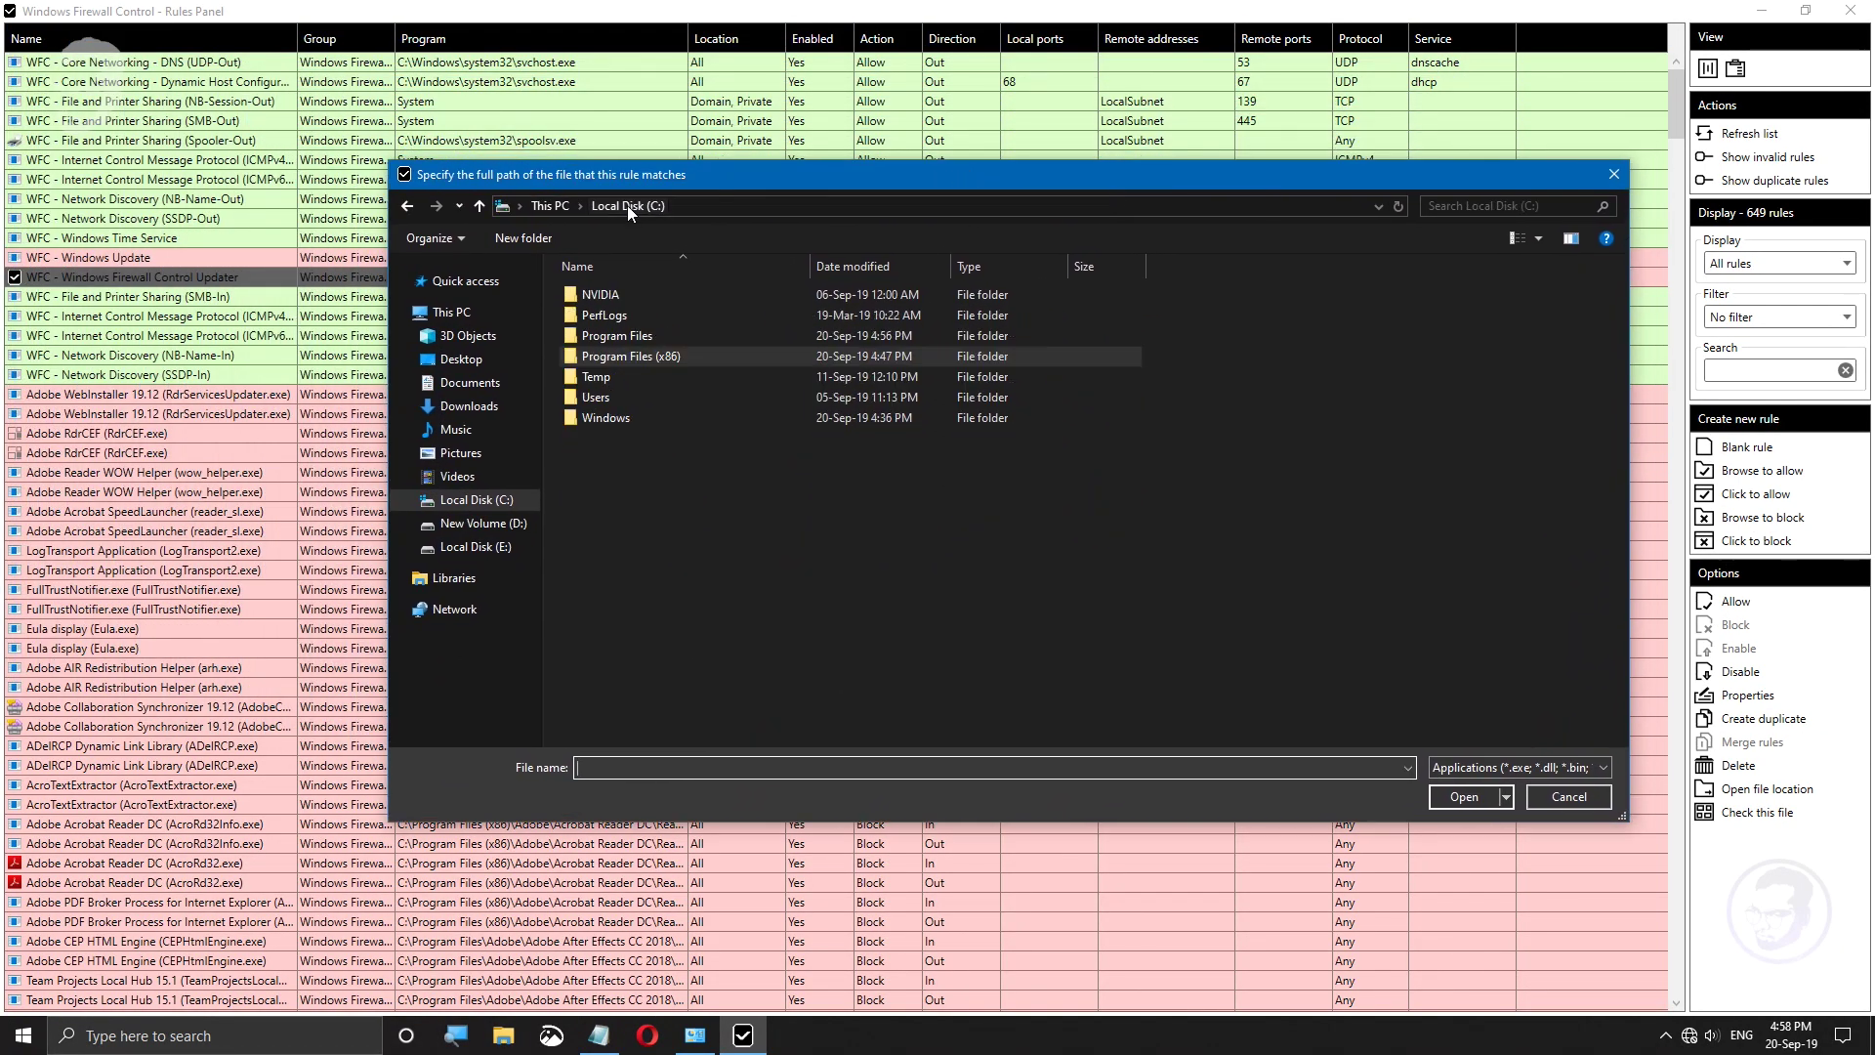
left_click(547, 205)
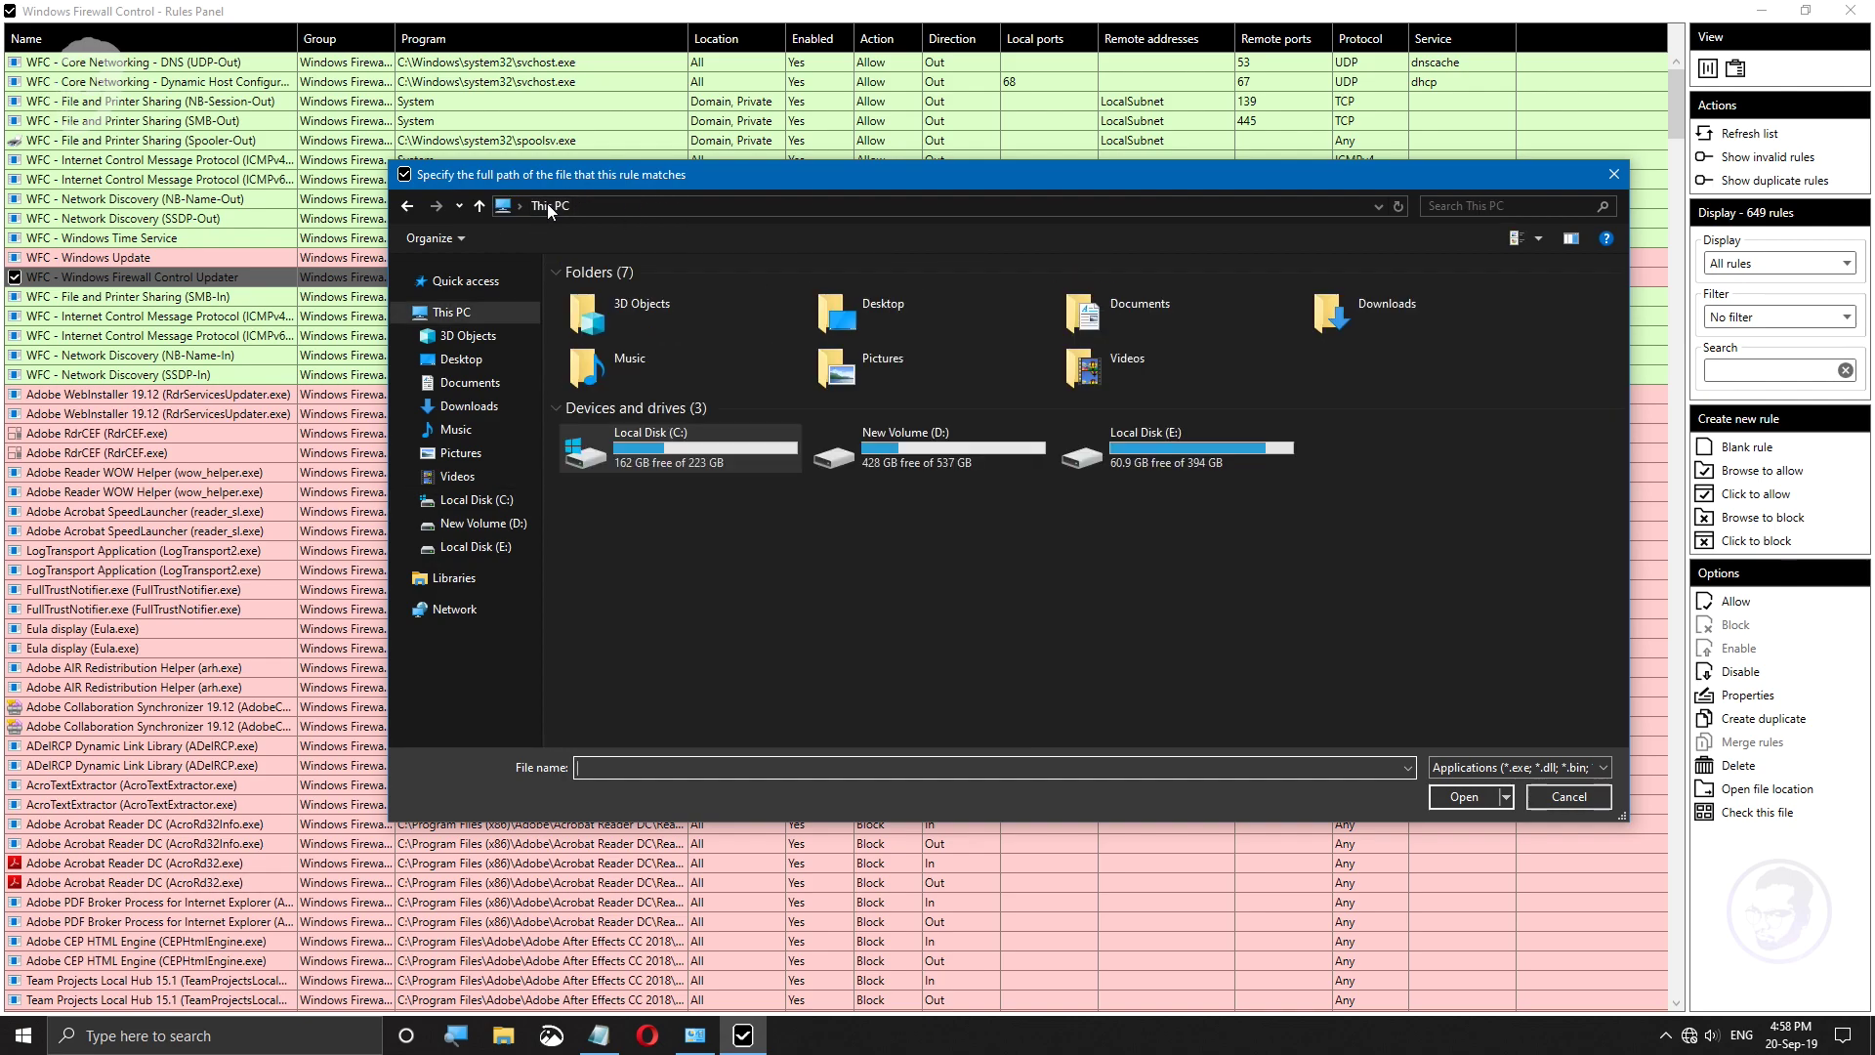
double_click(705, 463)
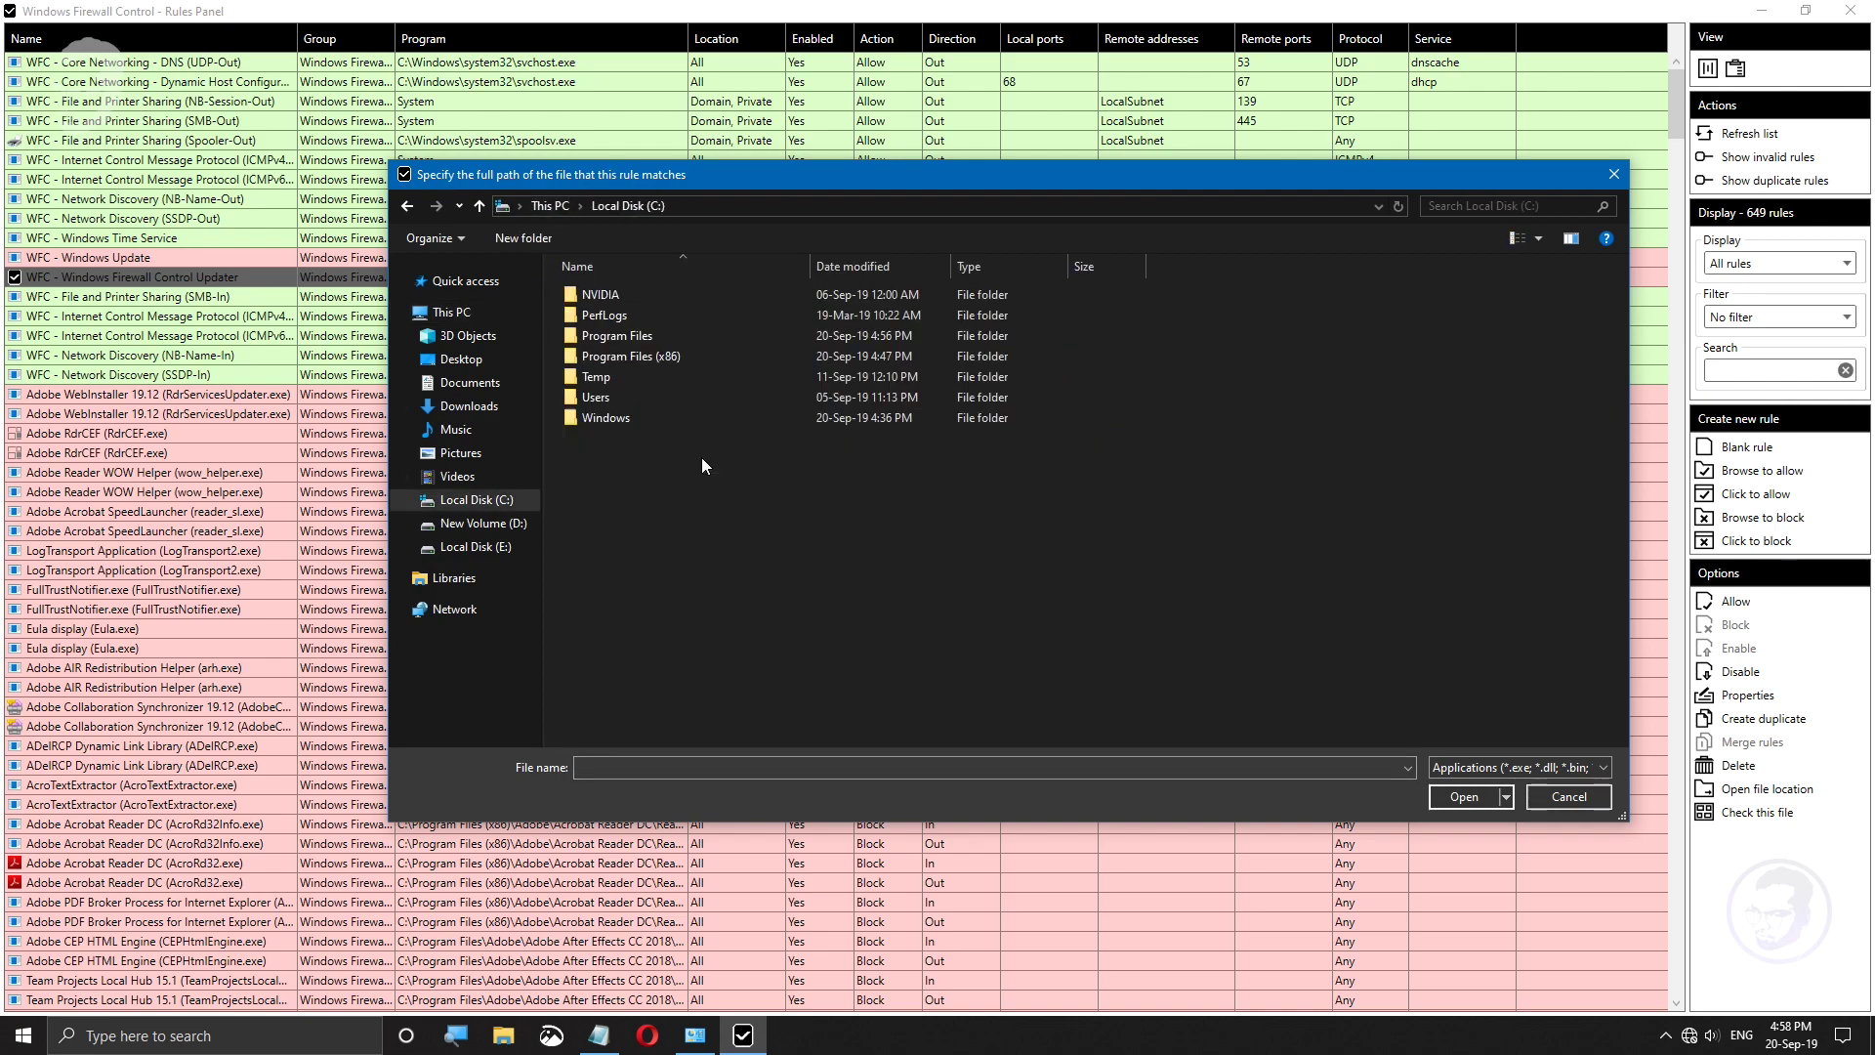
double_click(631, 335)
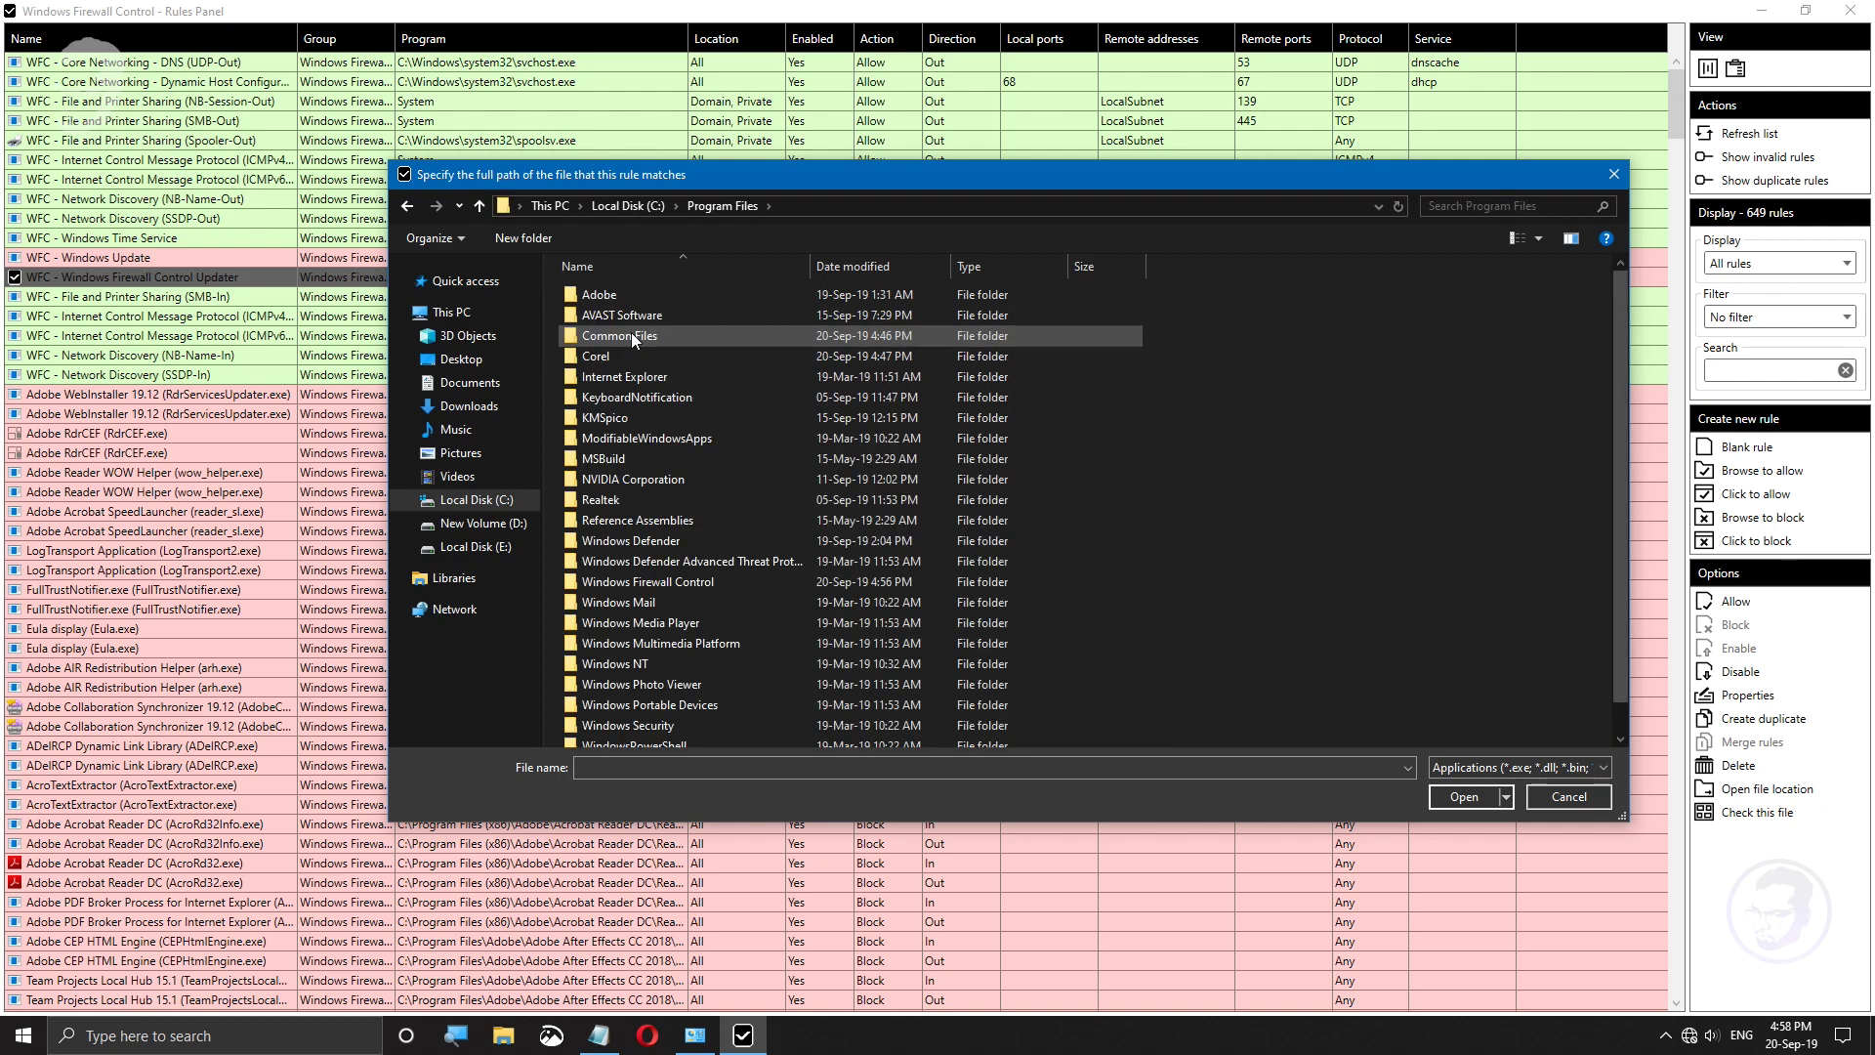
double_click(598, 354)
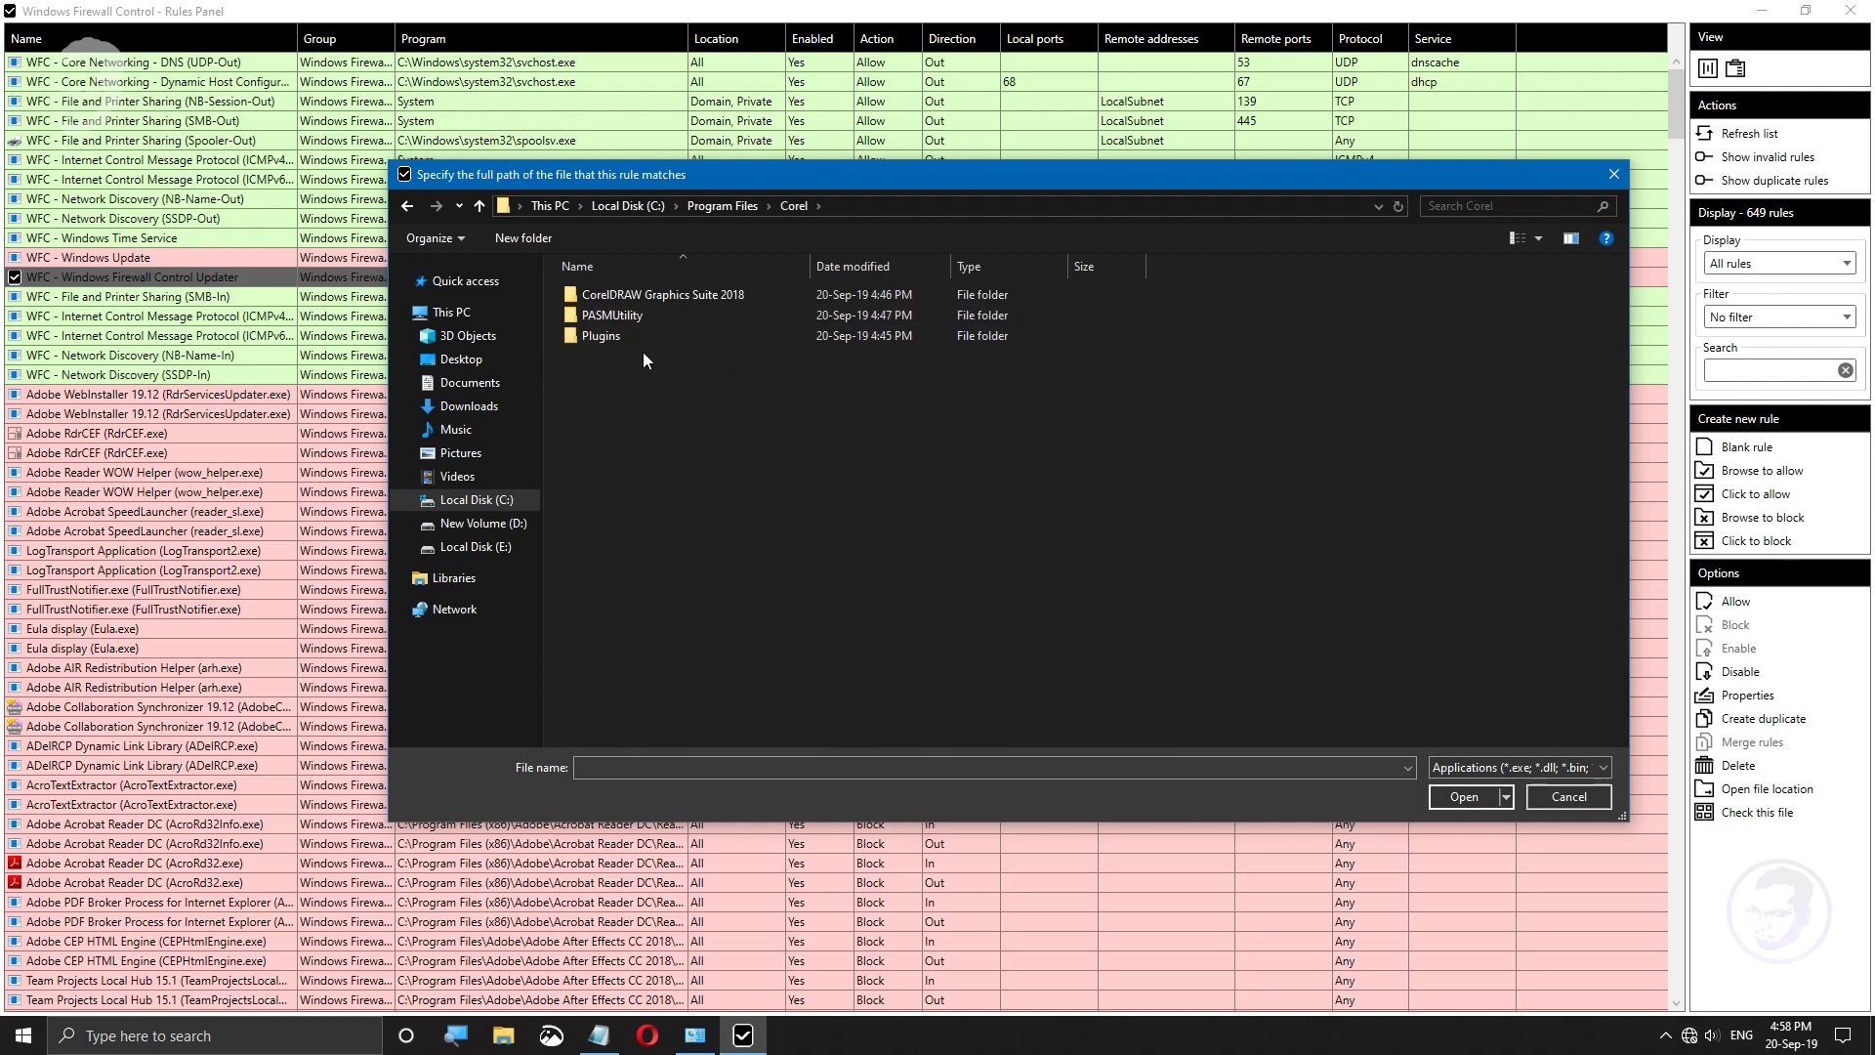
double_click(643, 294)
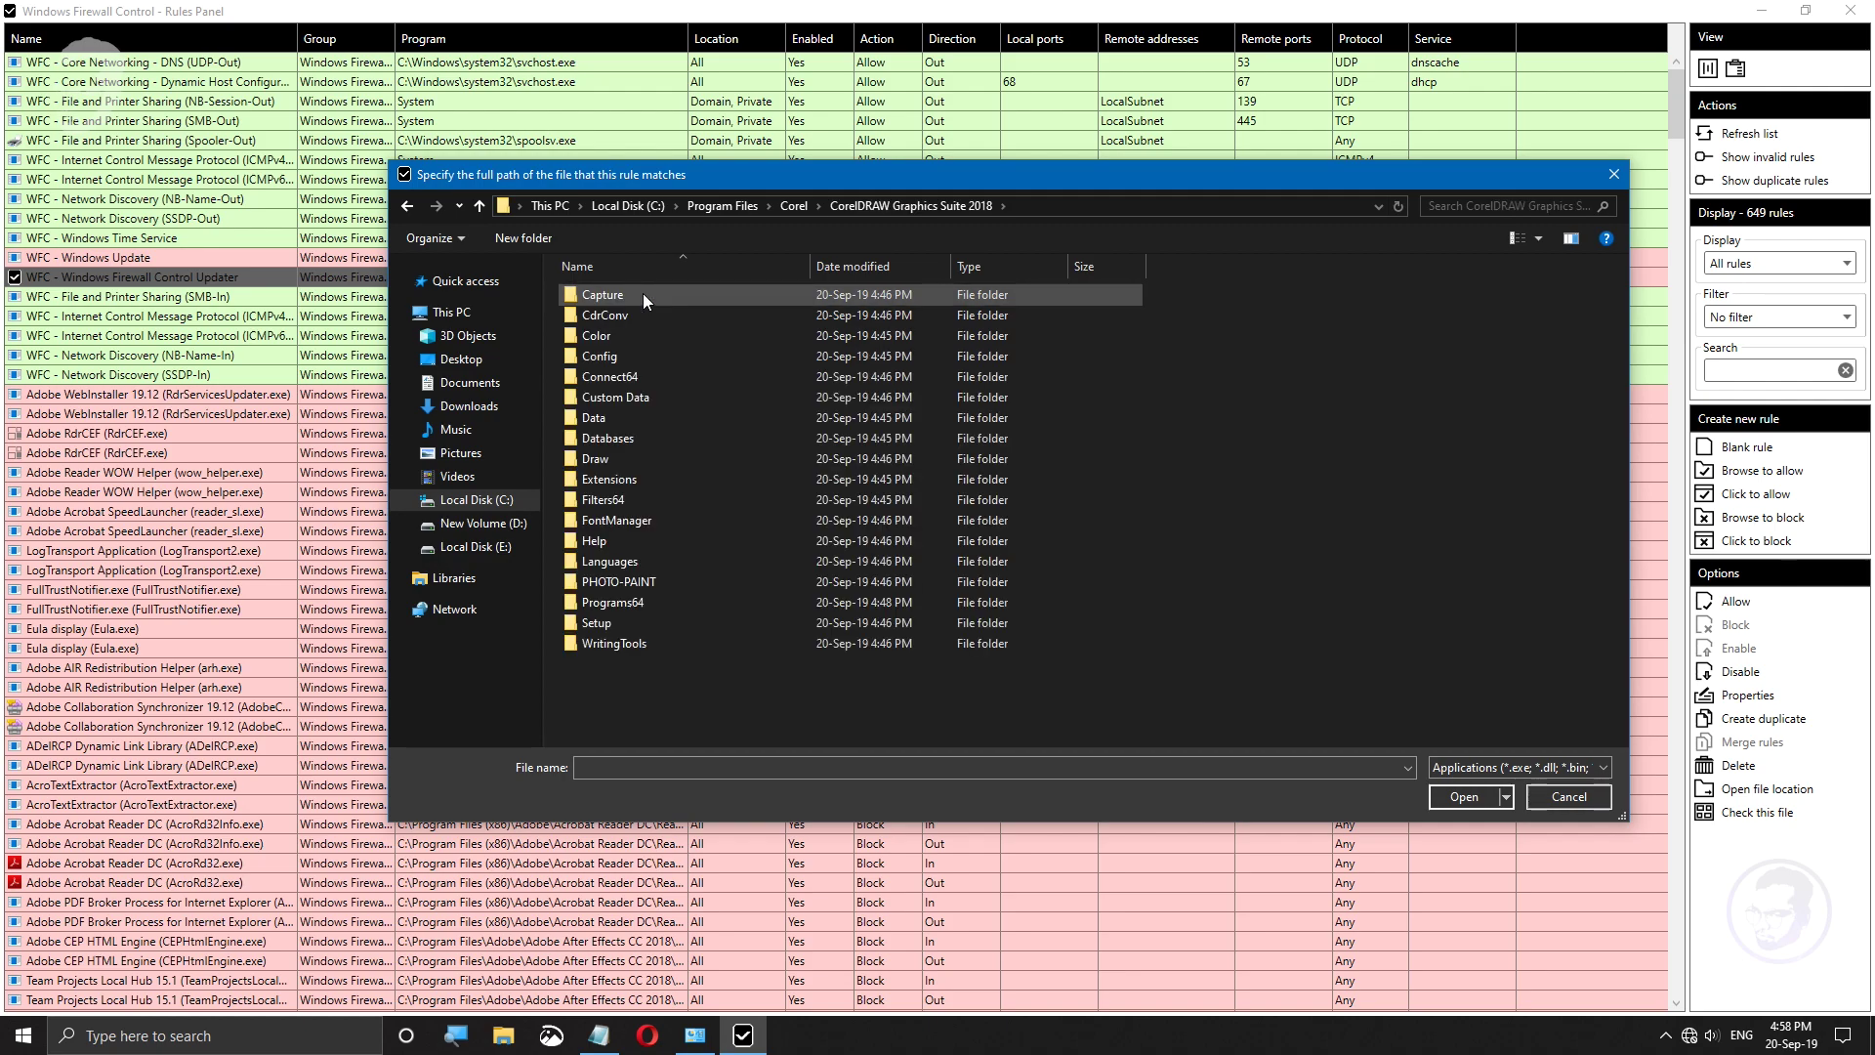
double_click(604, 600)
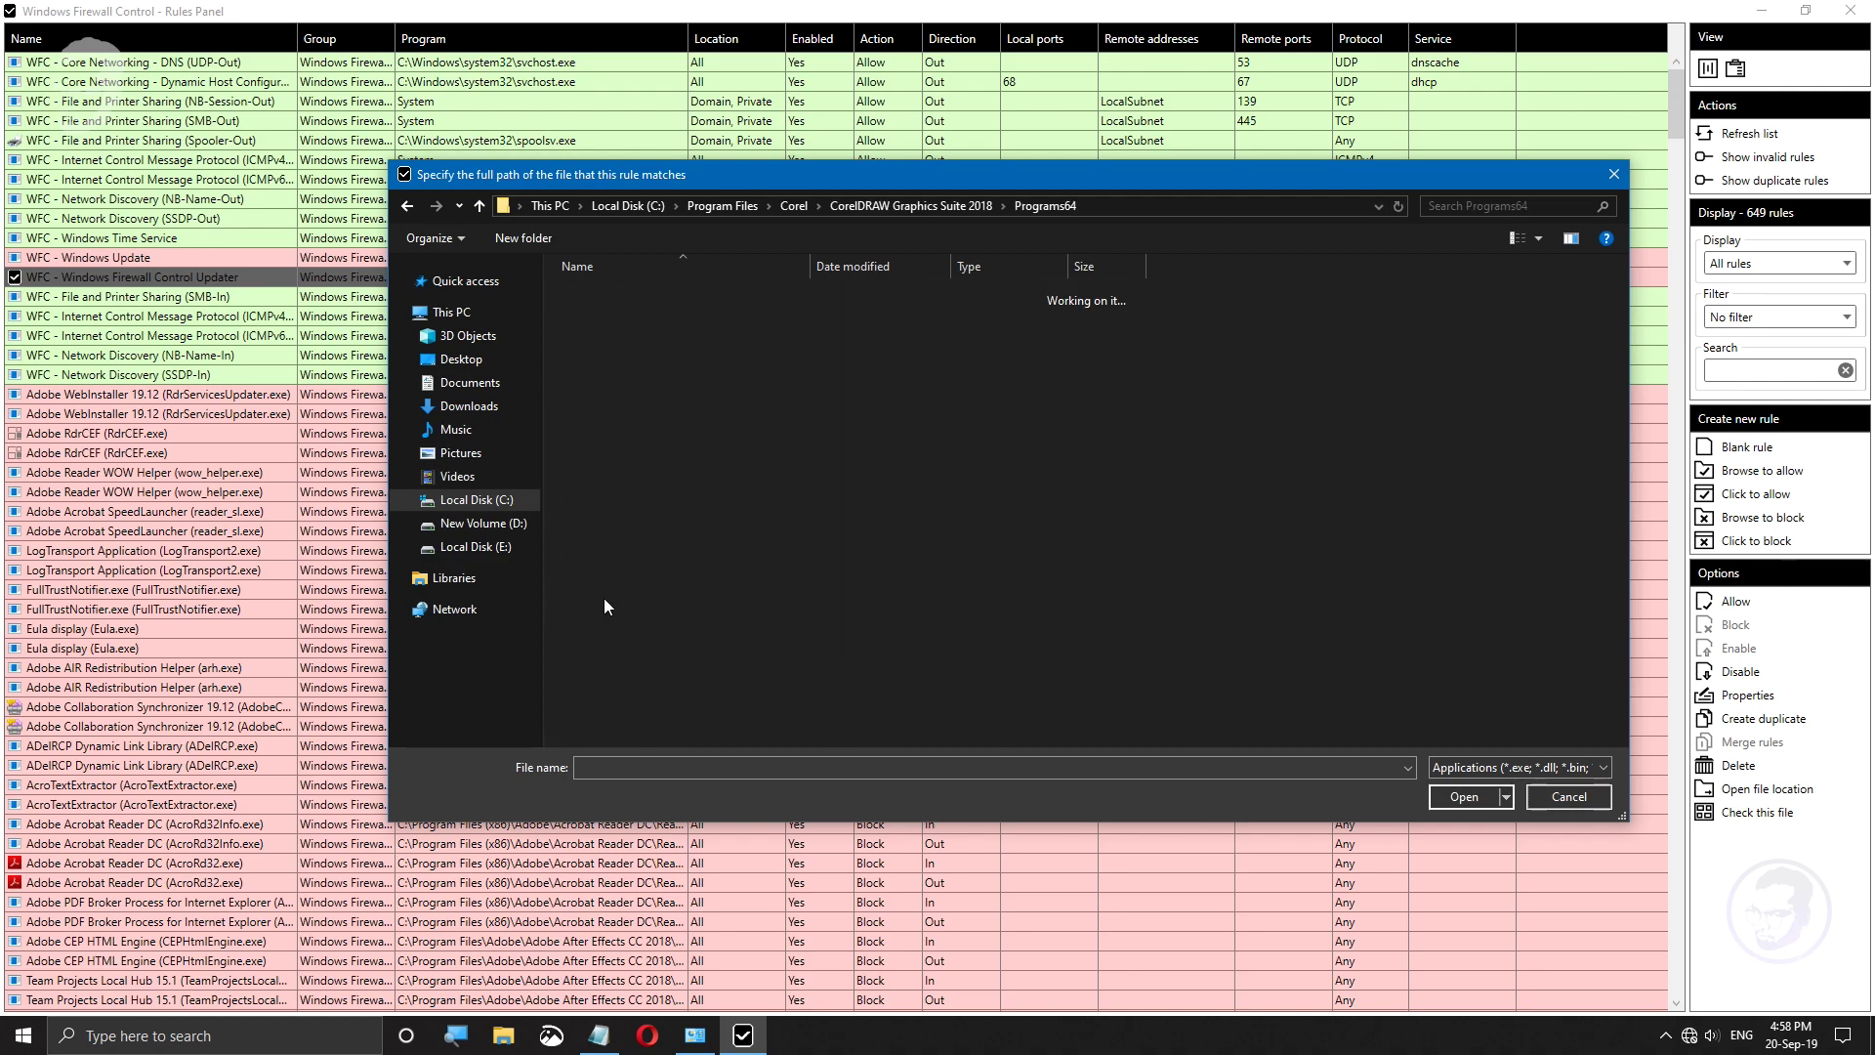
Step: Select BarCode.exe and CdrConv.exe together in the Programs64 folder as programs for the block rules
left_click(617, 396)
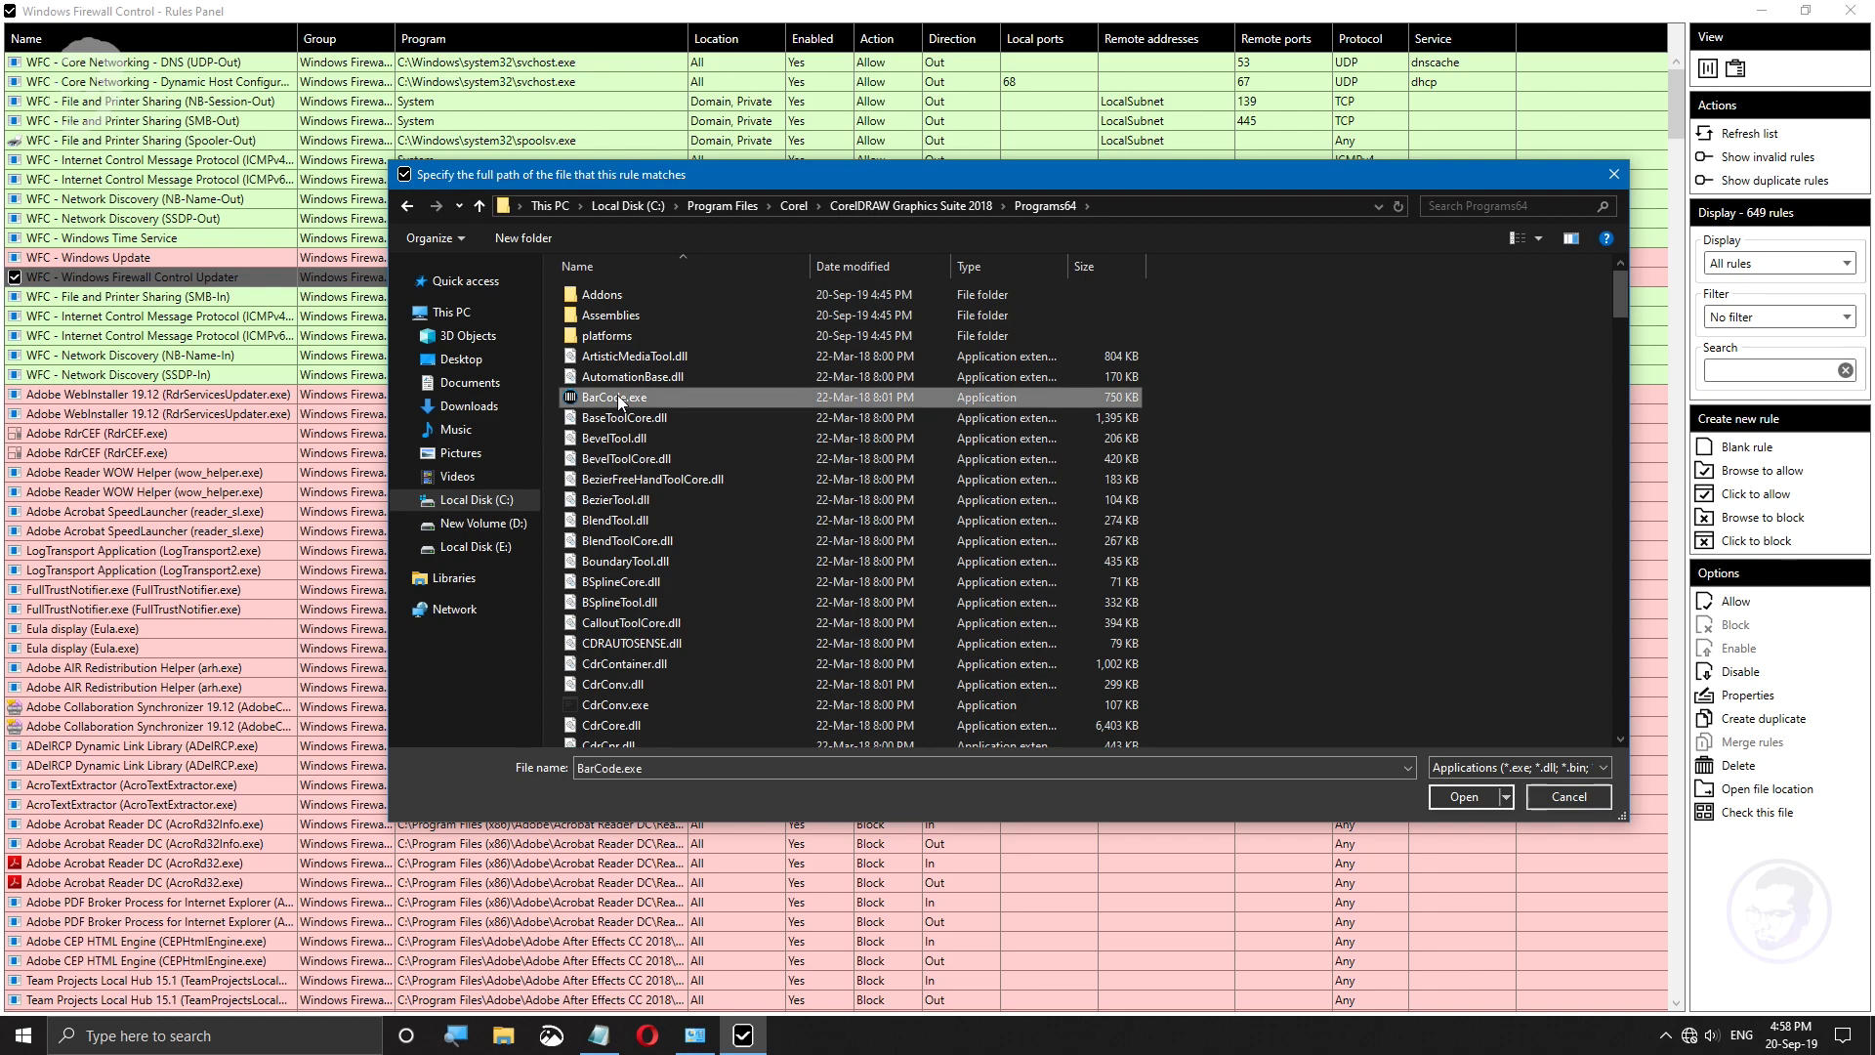
scroll(617, 394, "down", 1)
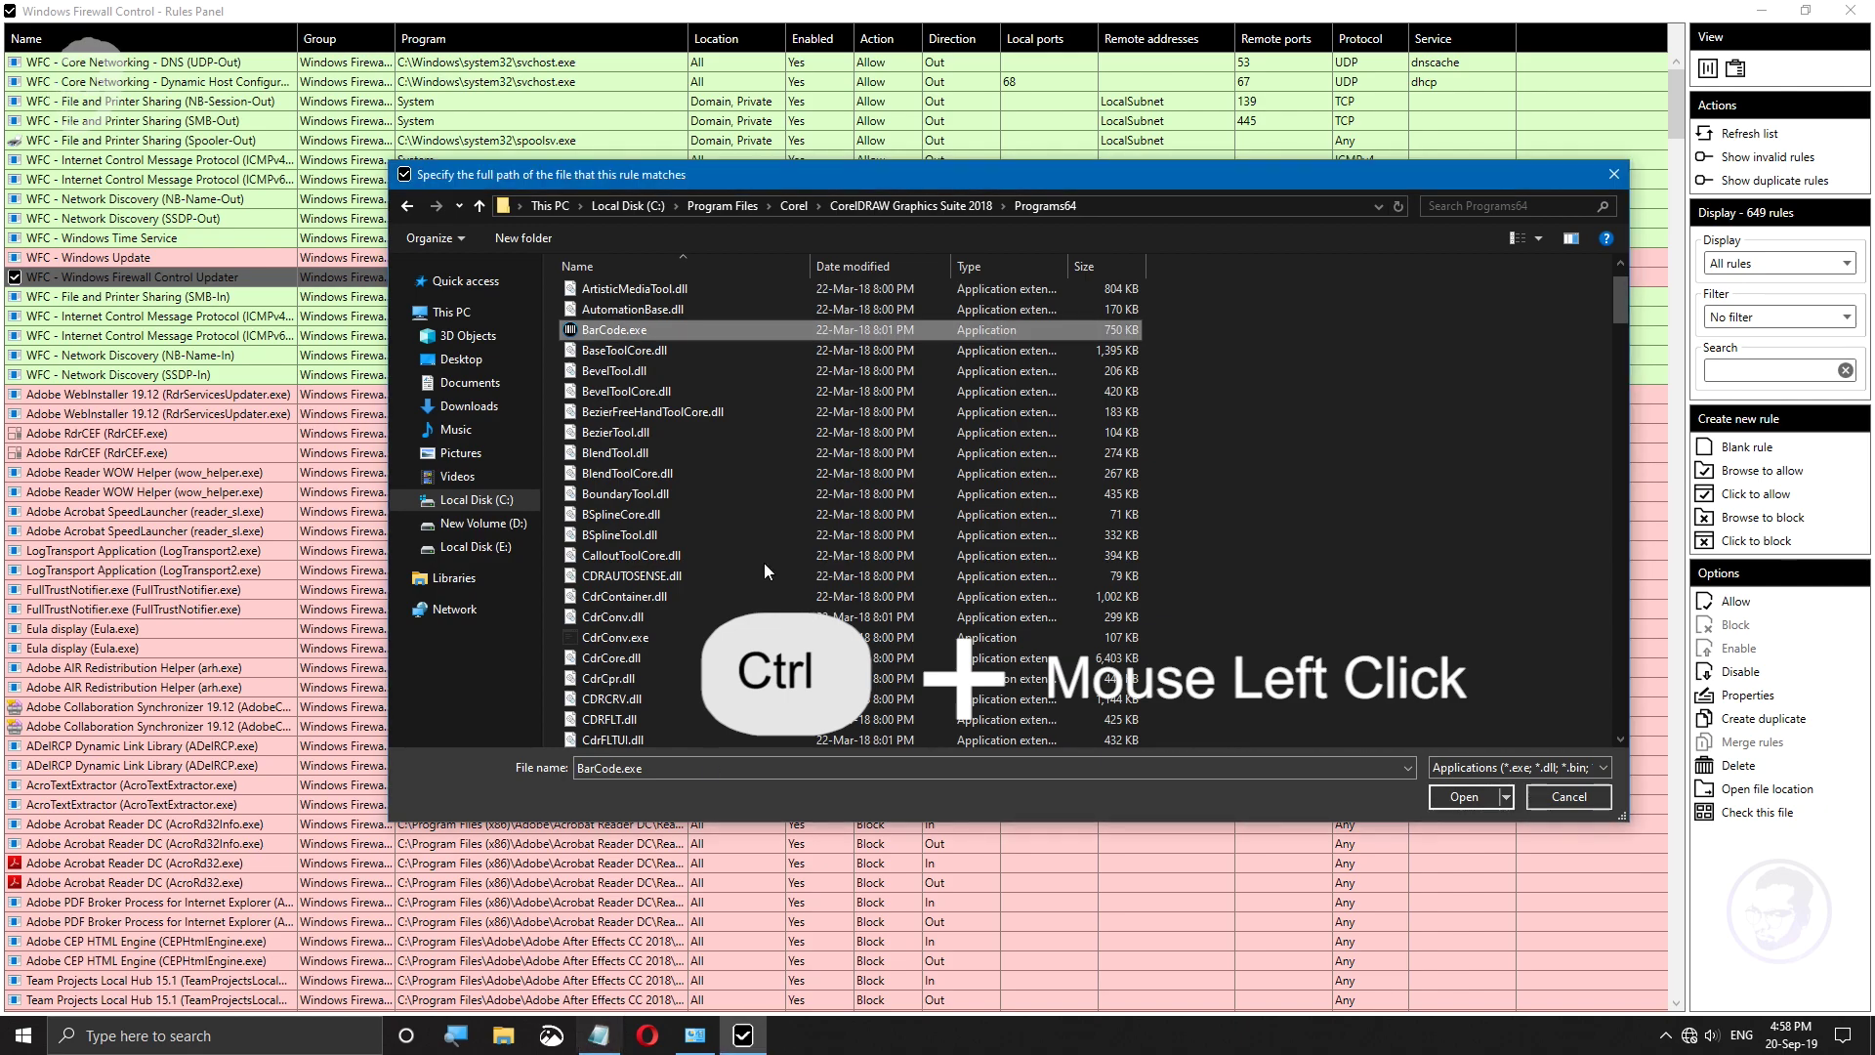
left_click_drag(781, 173, 591, 229)
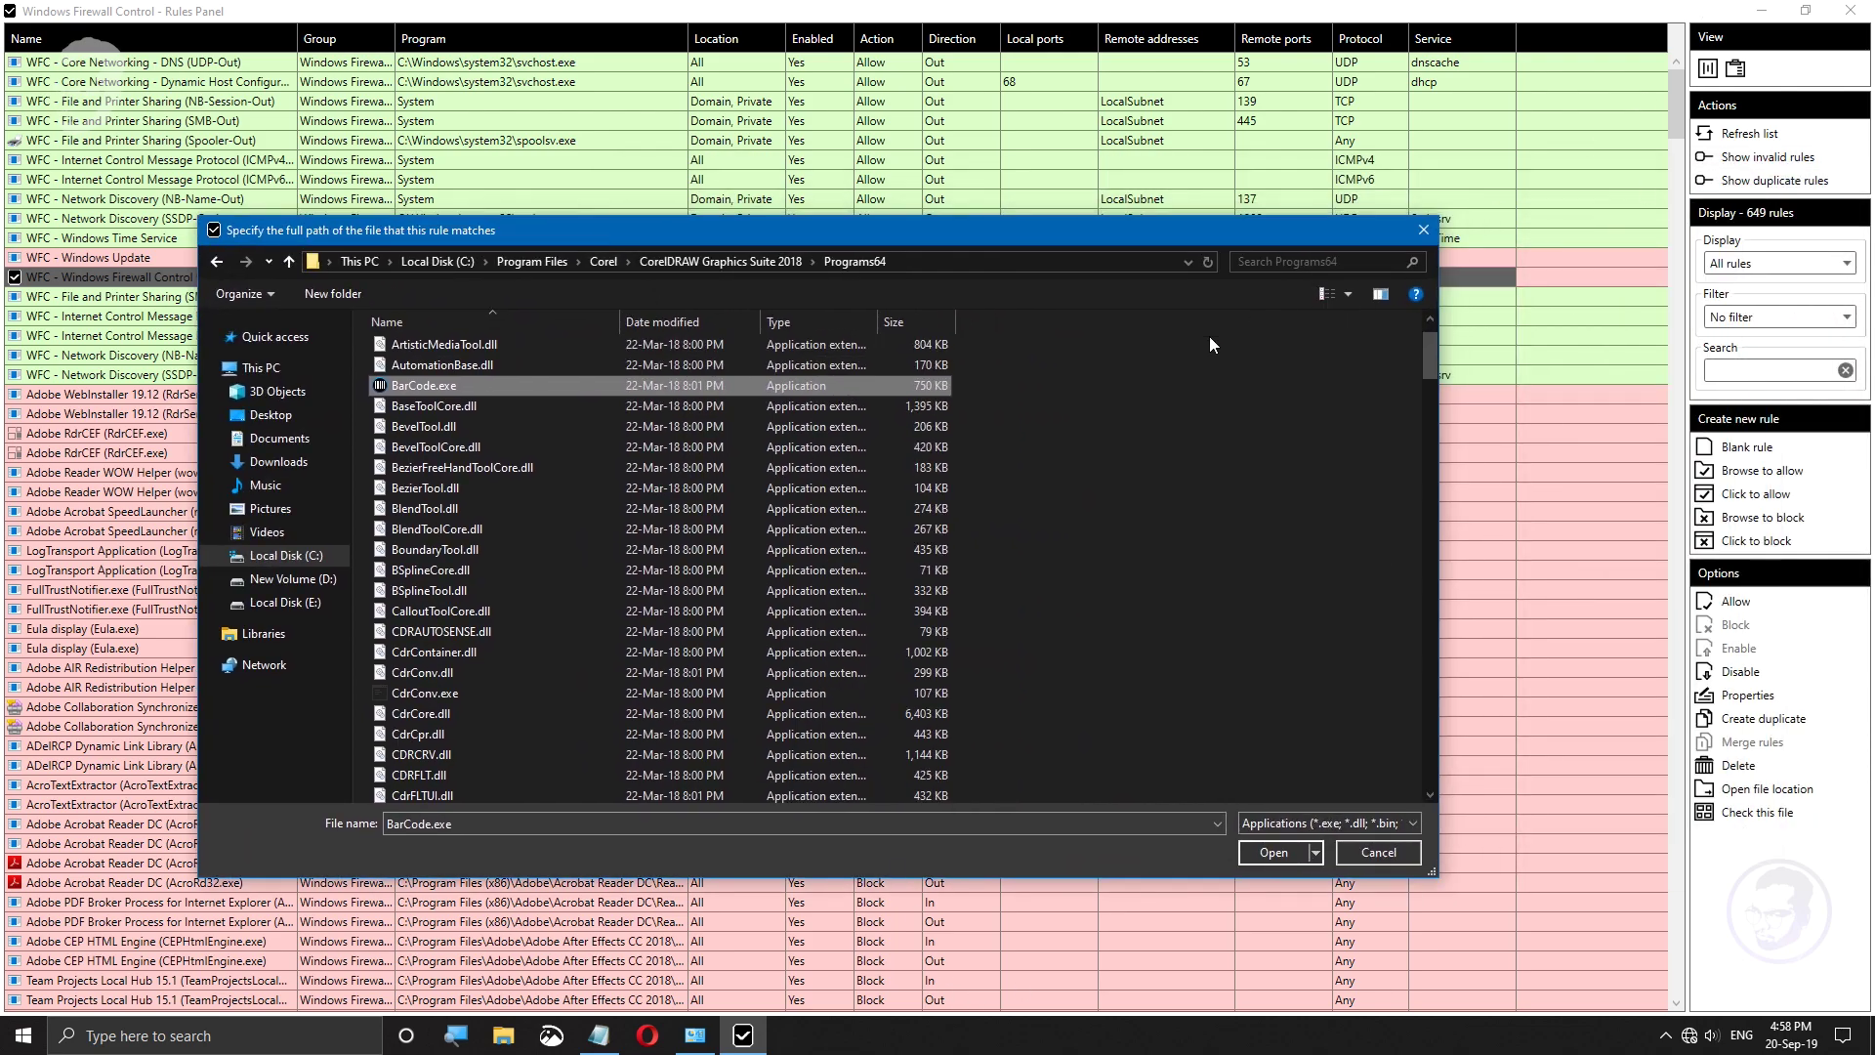
scroll(562, 491, "down", 4)
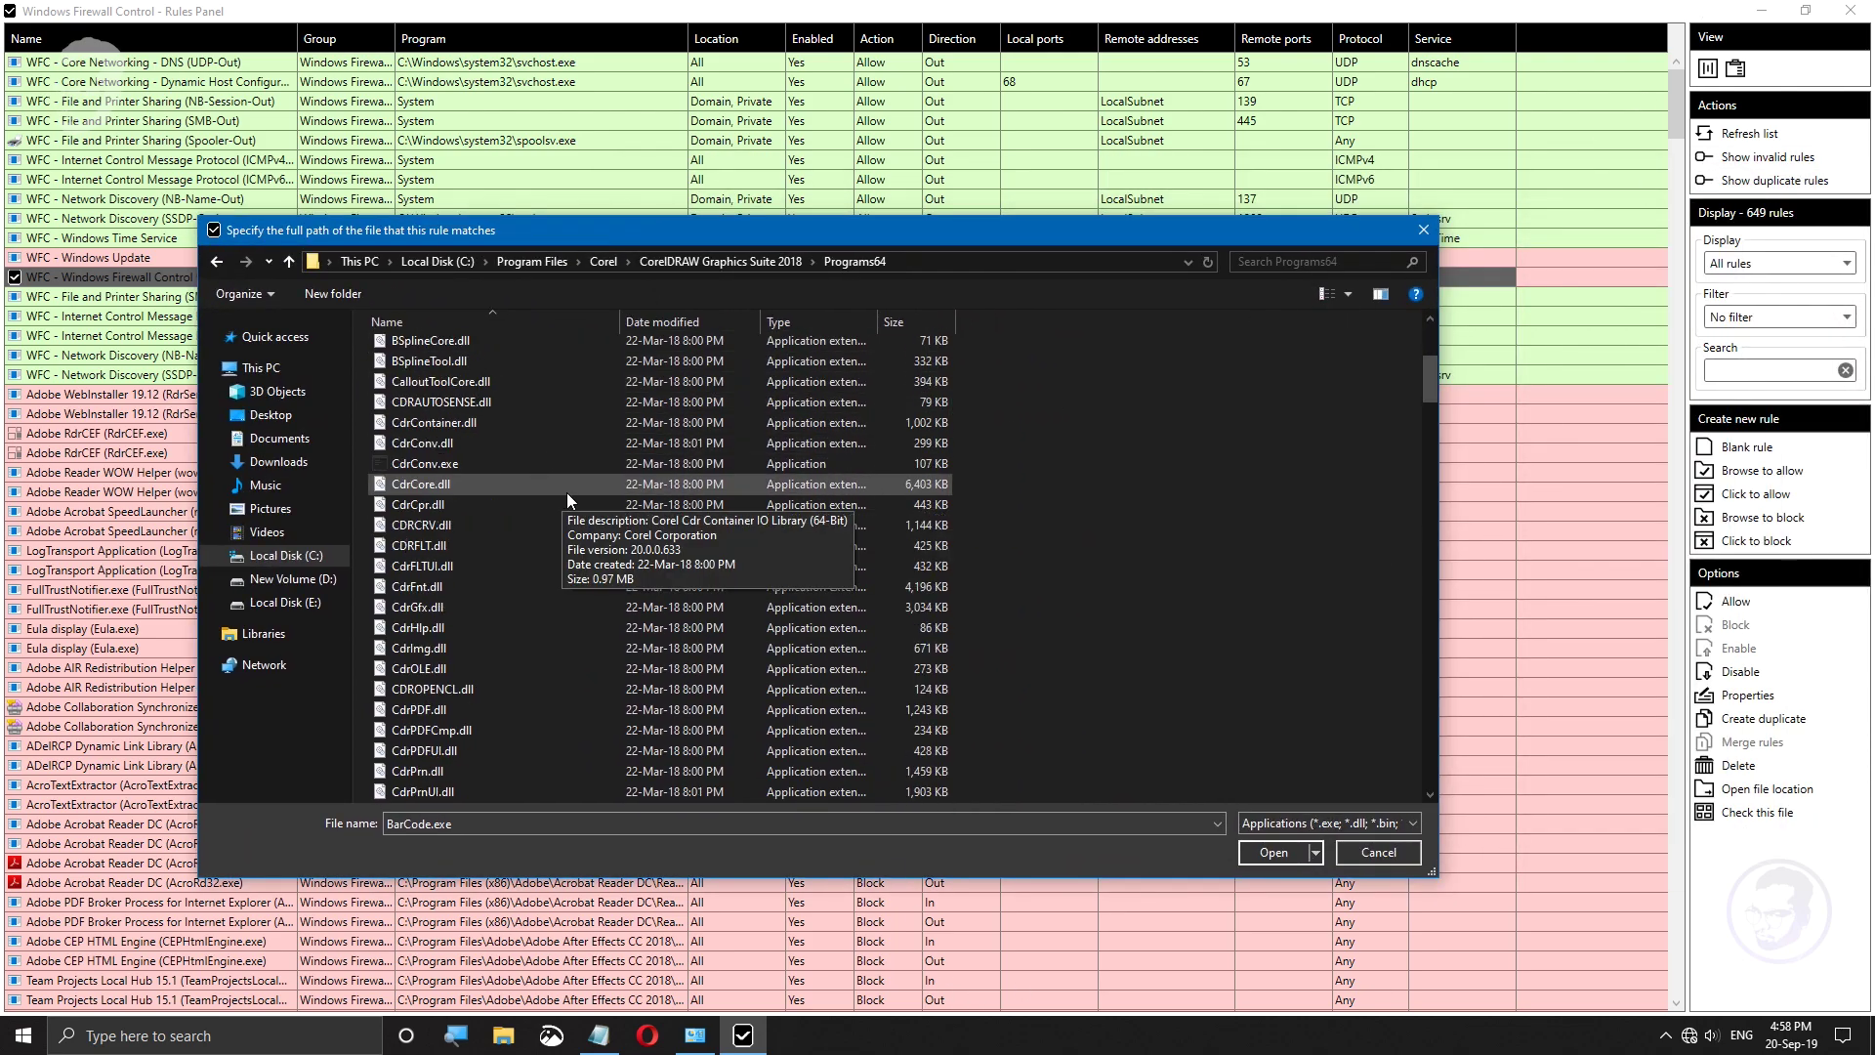
scroll(652, 478, "up", 3)
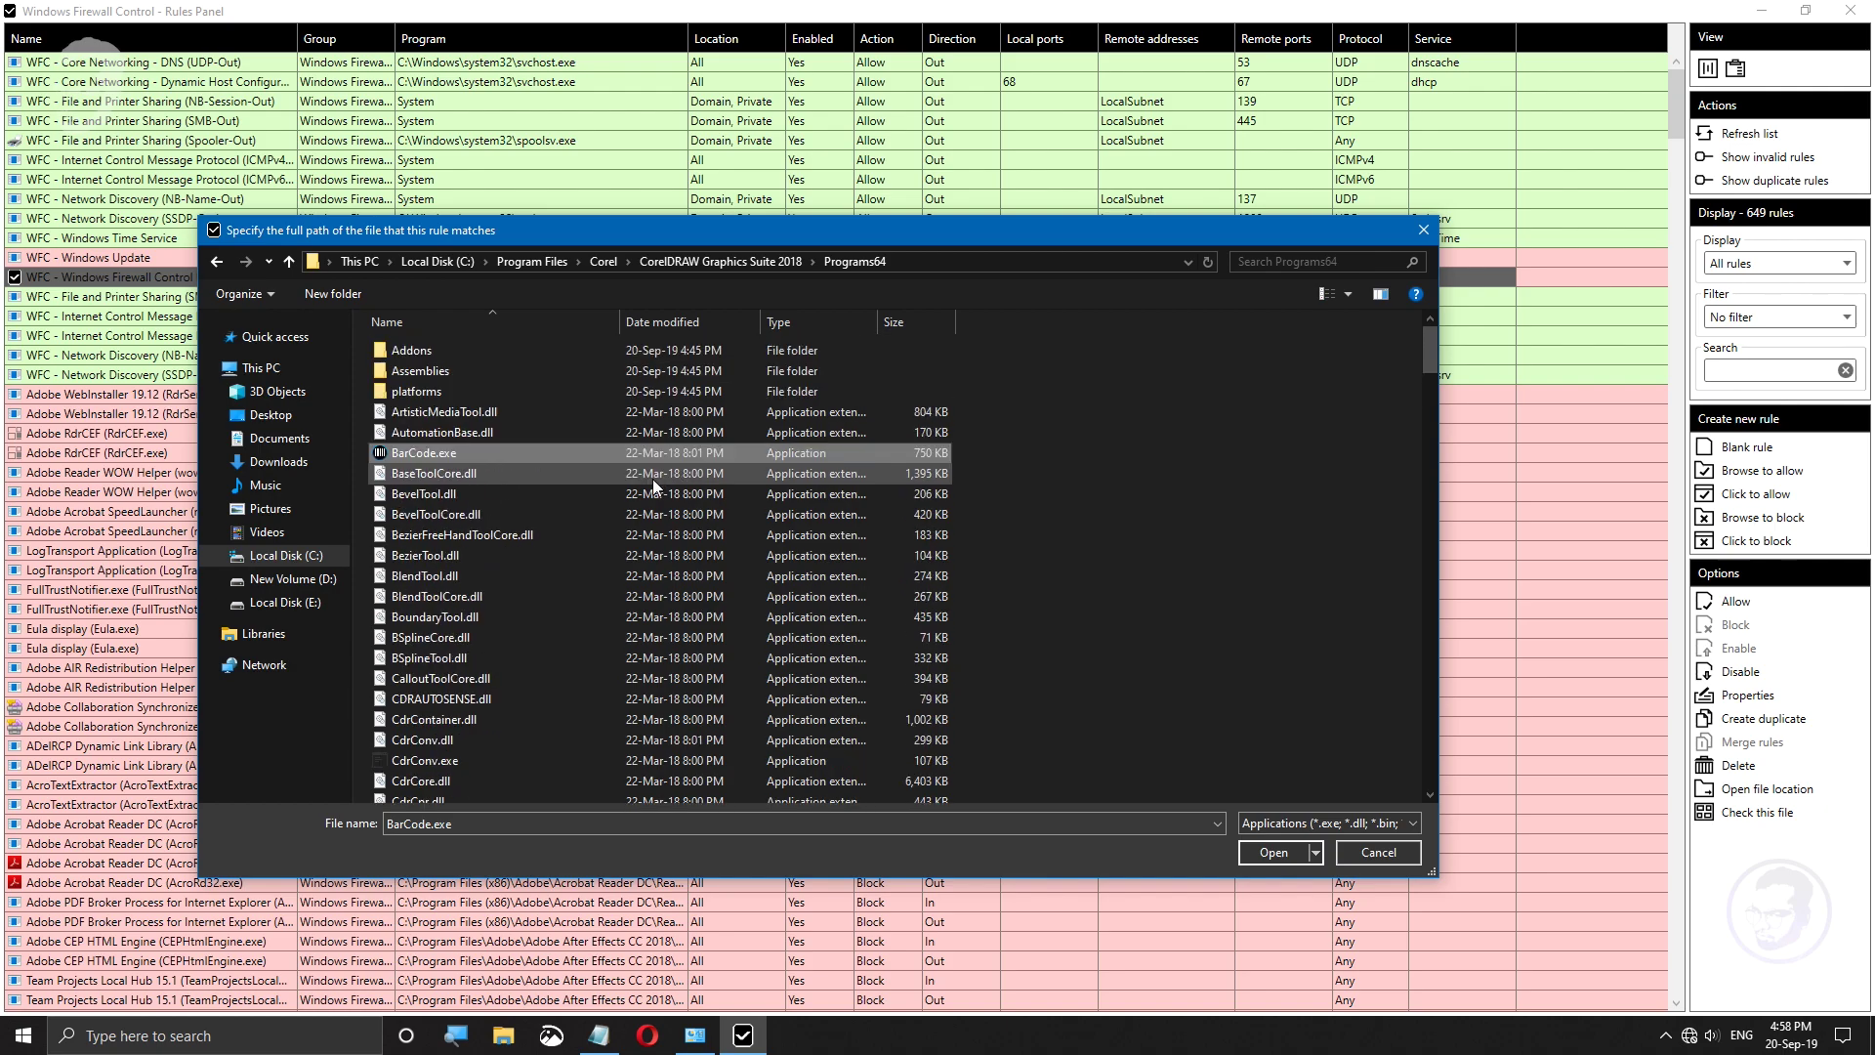
scroll(473, 580, "down", 2)
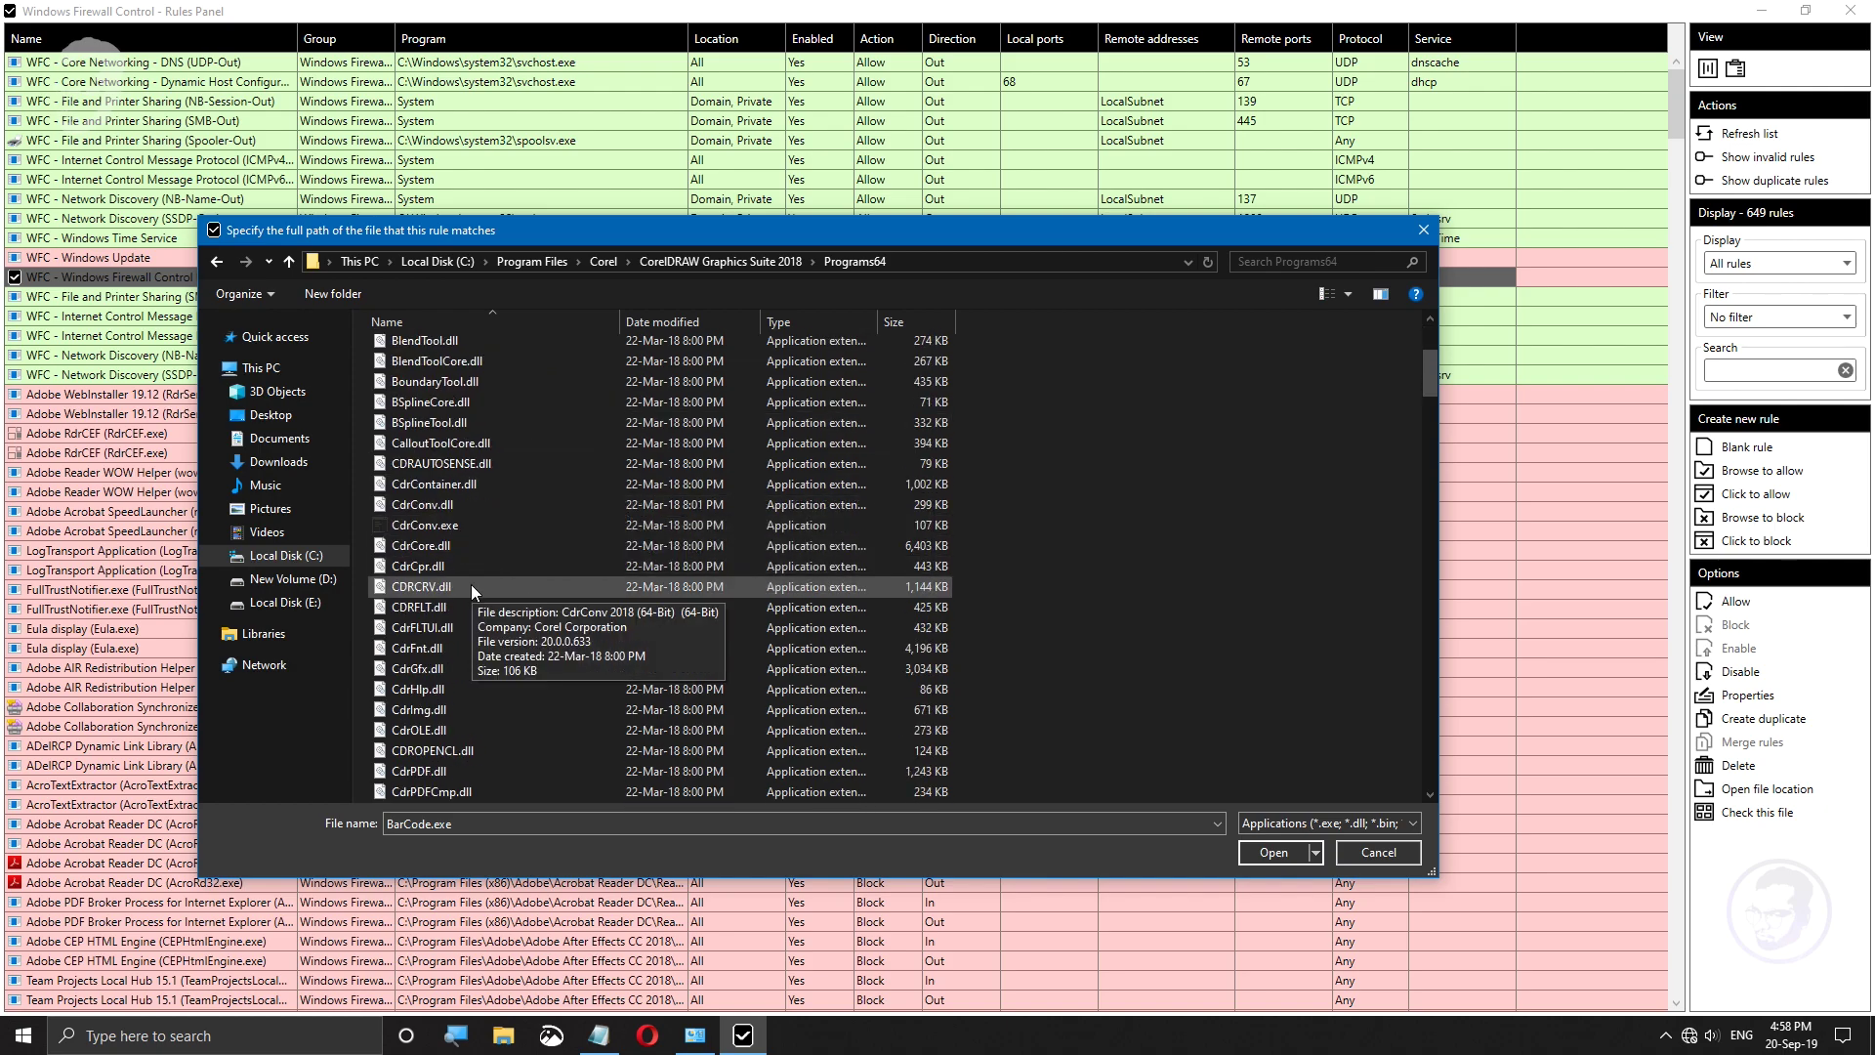
left_click(455, 525, "ctrl")
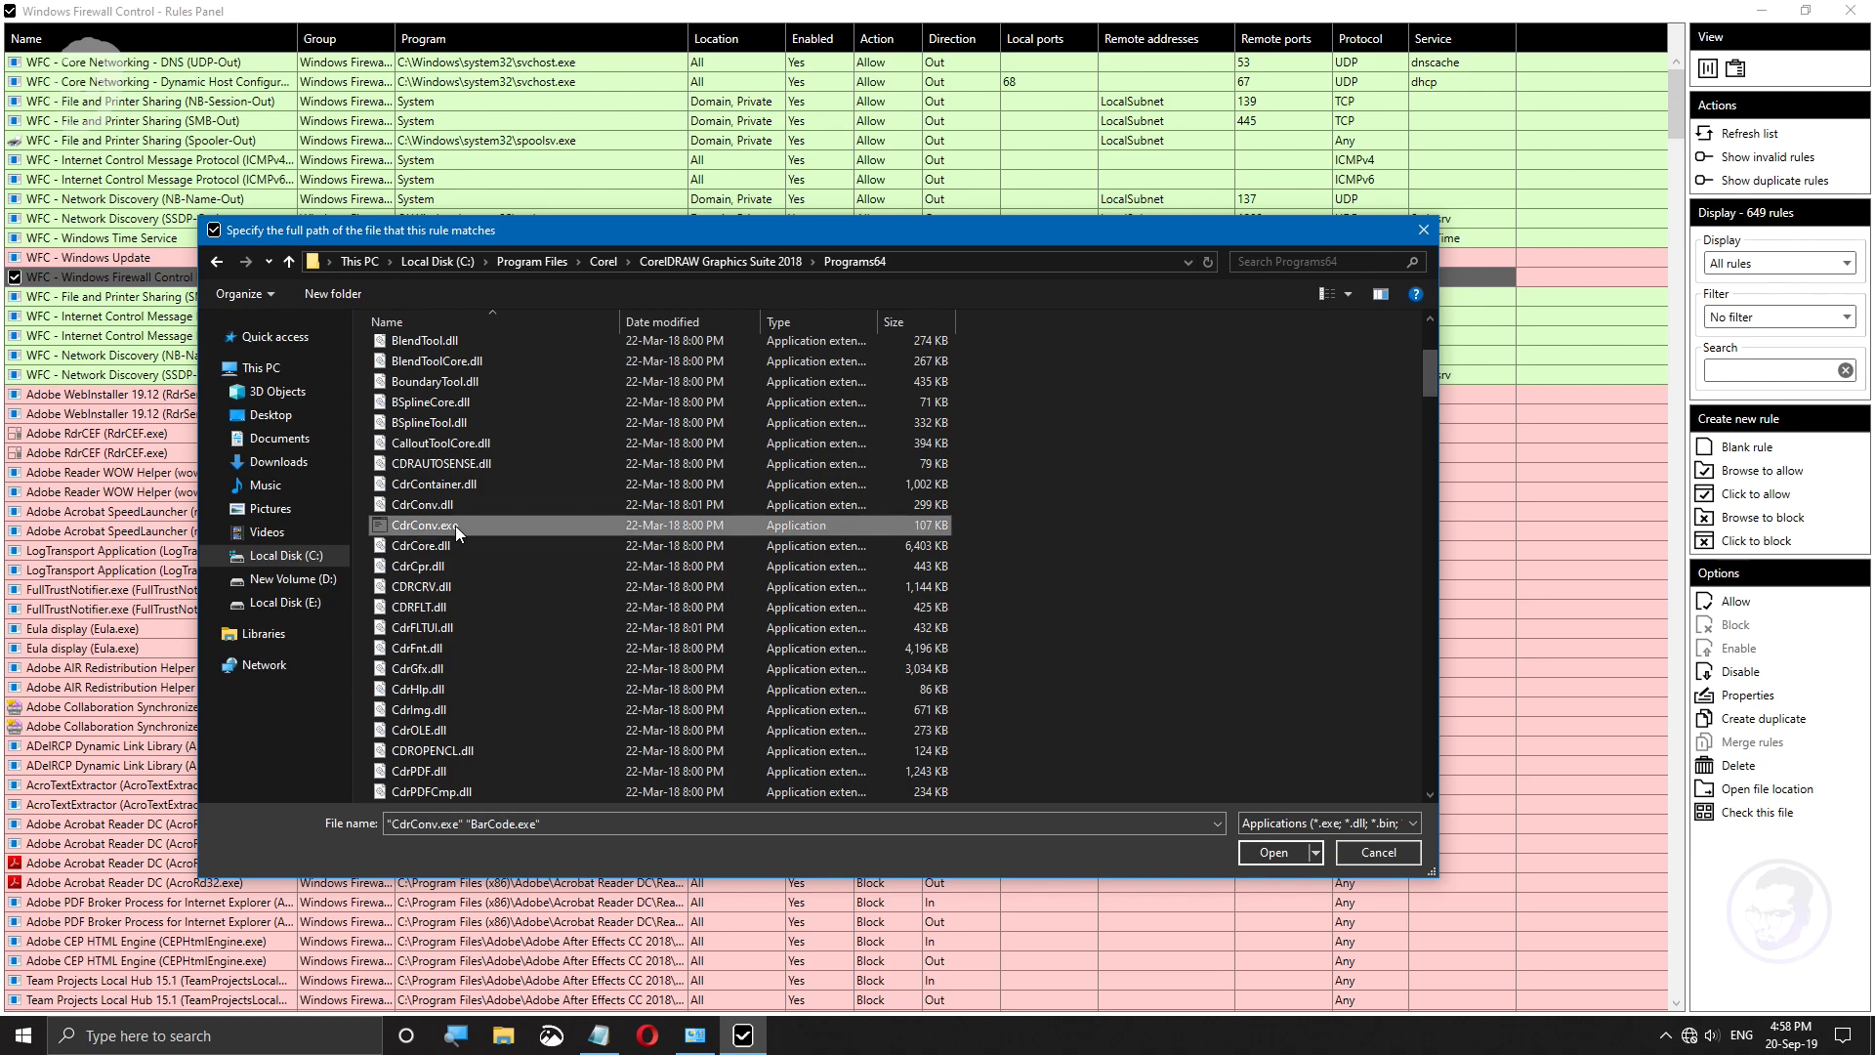
Step: Add CorelDRW.exe to the selected files in the Programs64 folder
scroll(511, 588, "down", 1, "ctrl")
scroll(512, 588, "up", 3, "ctrl")
scroll(512, 587, "down", 3, "ctrl")
scroll(511, 587, "down", 2)
scroll(451, 586, "down", 5)
scroll(1025, 547, "down", 6)
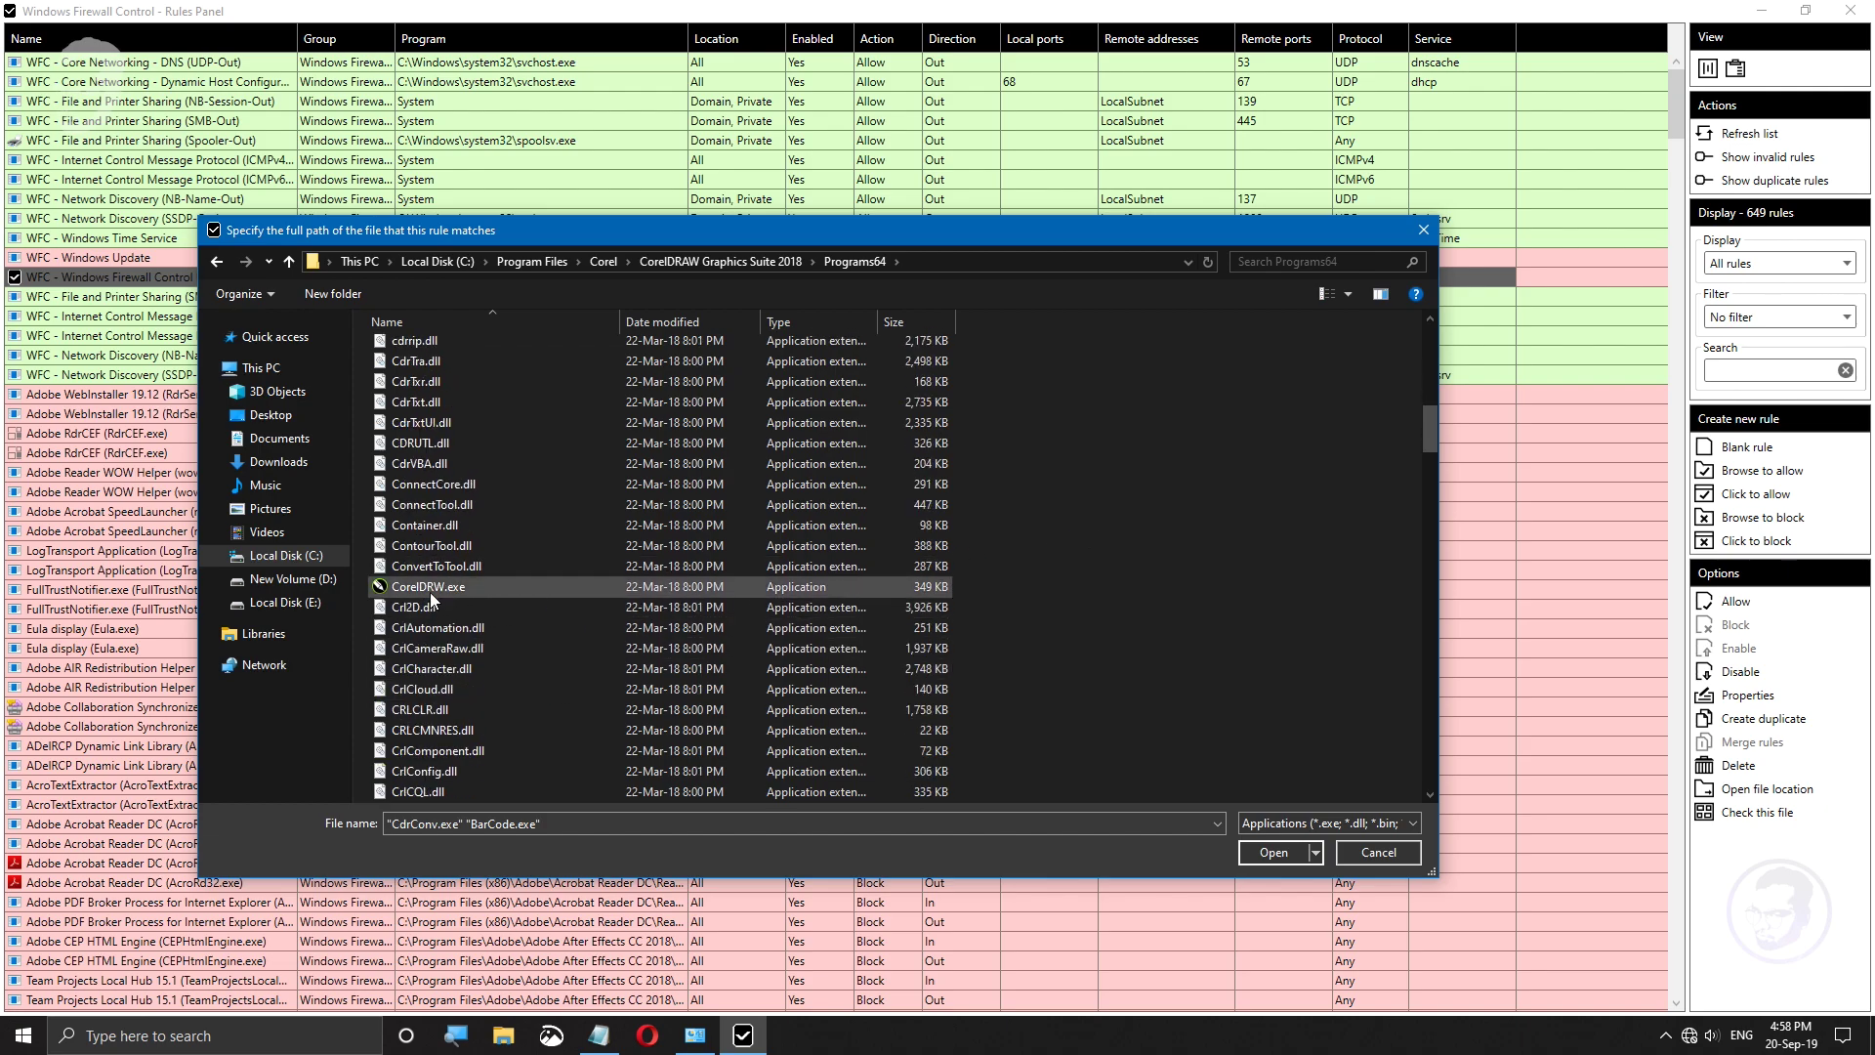
left_click(432, 588, "ctrl")
Step: Add CrlUISvr.exe and DIM.EXE to the selected files in the Programs64 folder
scroll(474, 586, "down", 6)
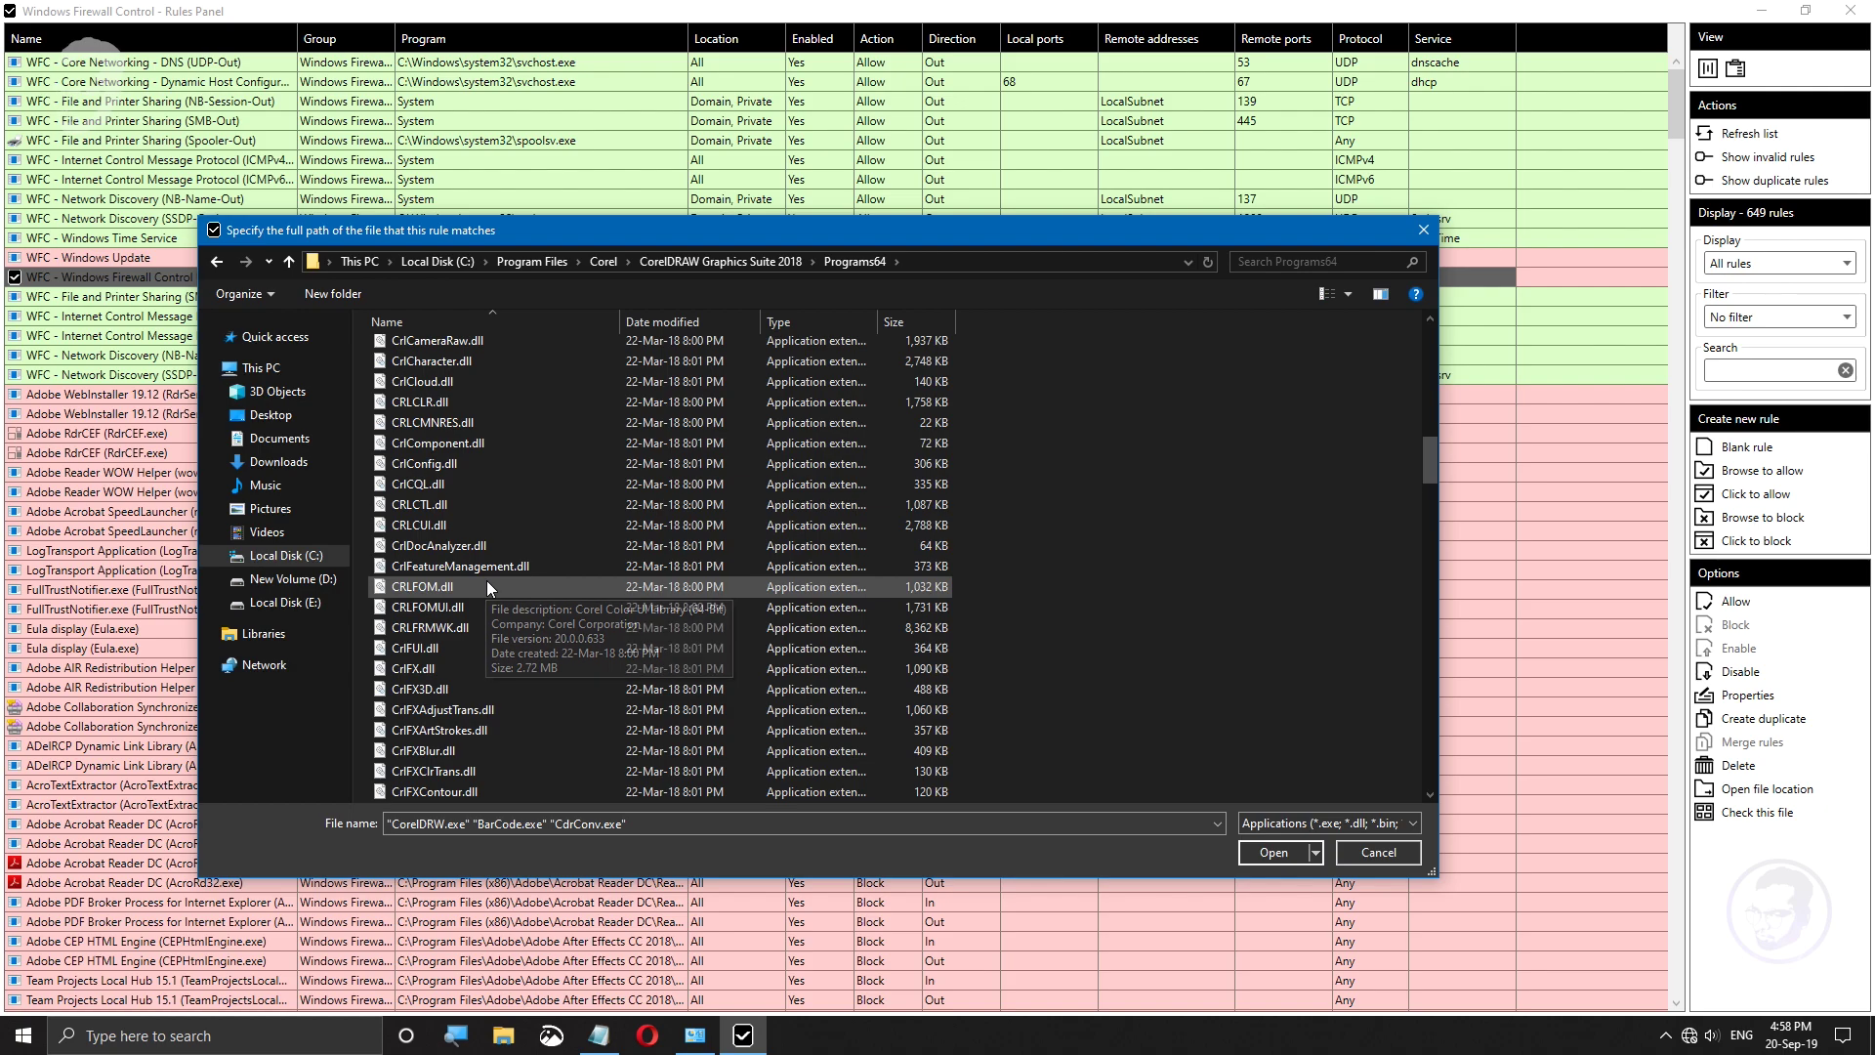
scroll(488, 580, "down", 12)
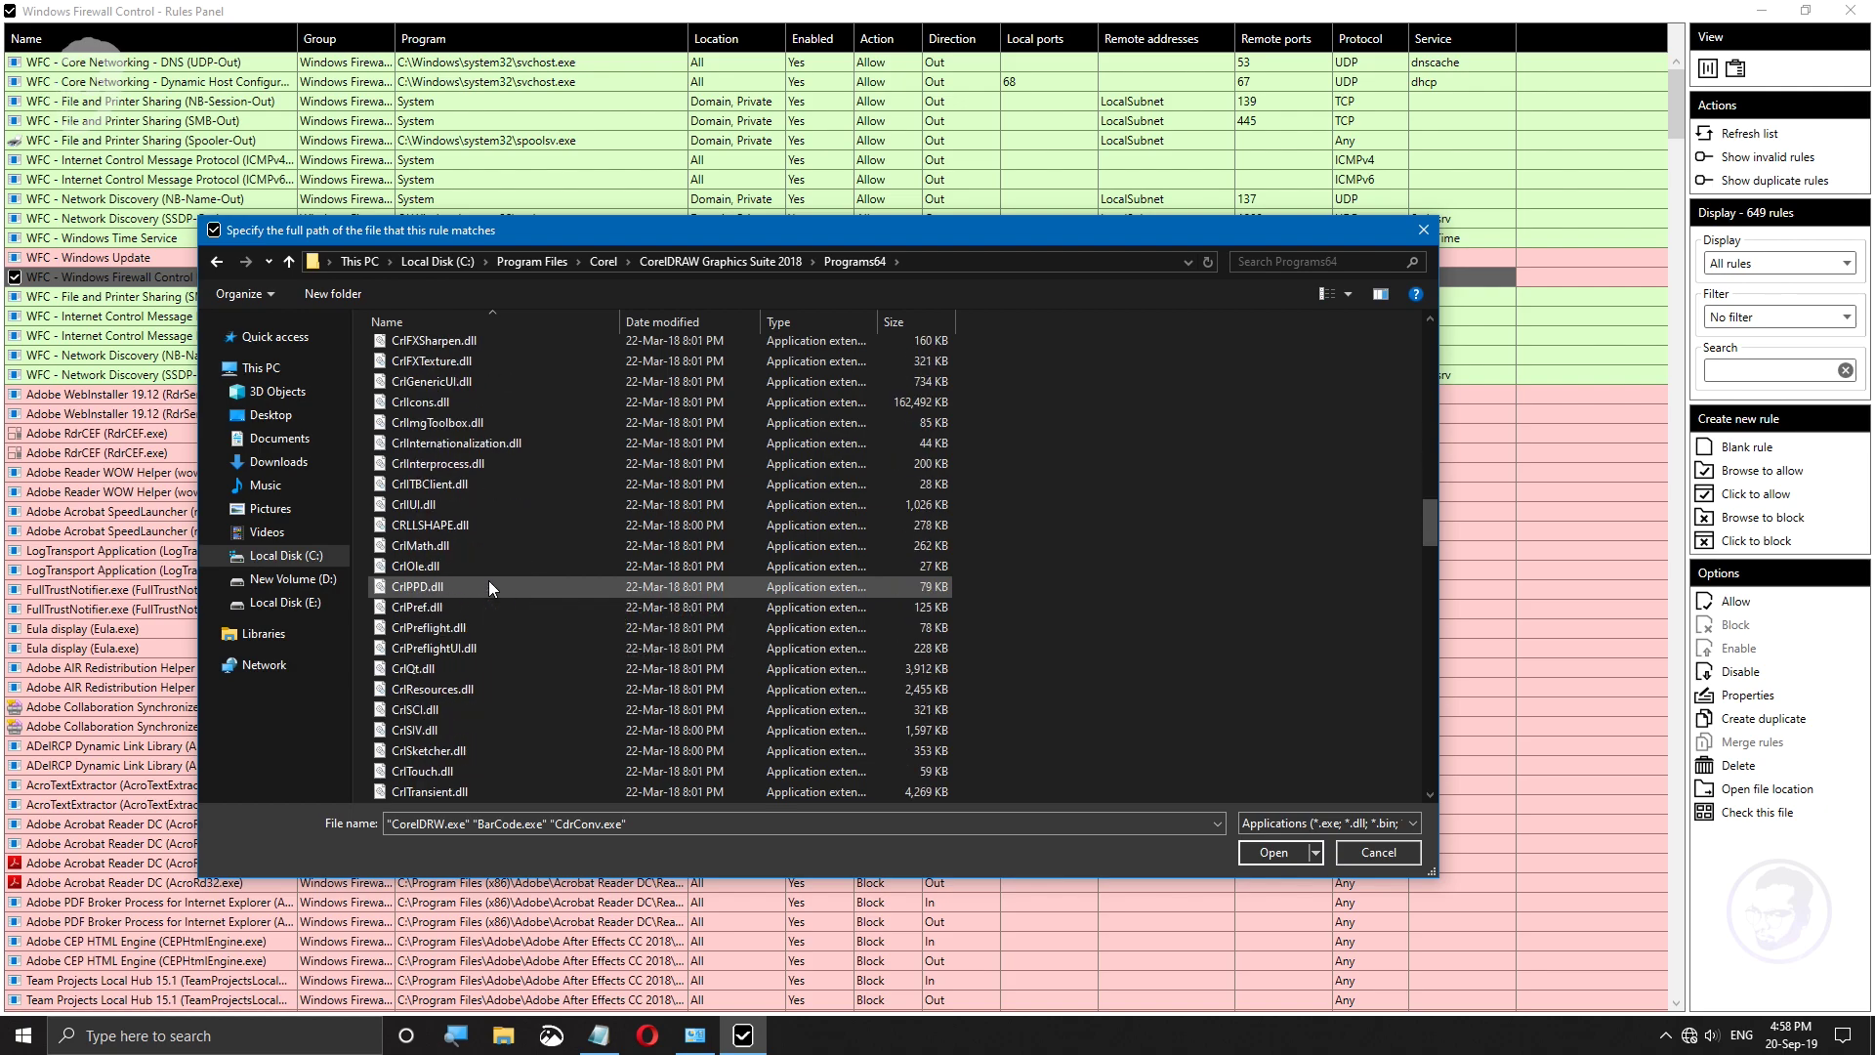
scroll(488, 580, "down", 2)
left_click(445, 508, "ctrl")
scroll(478, 572, "down", 1)
scroll(473, 586, "down", 2)
left_click(442, 571, "ctrl")
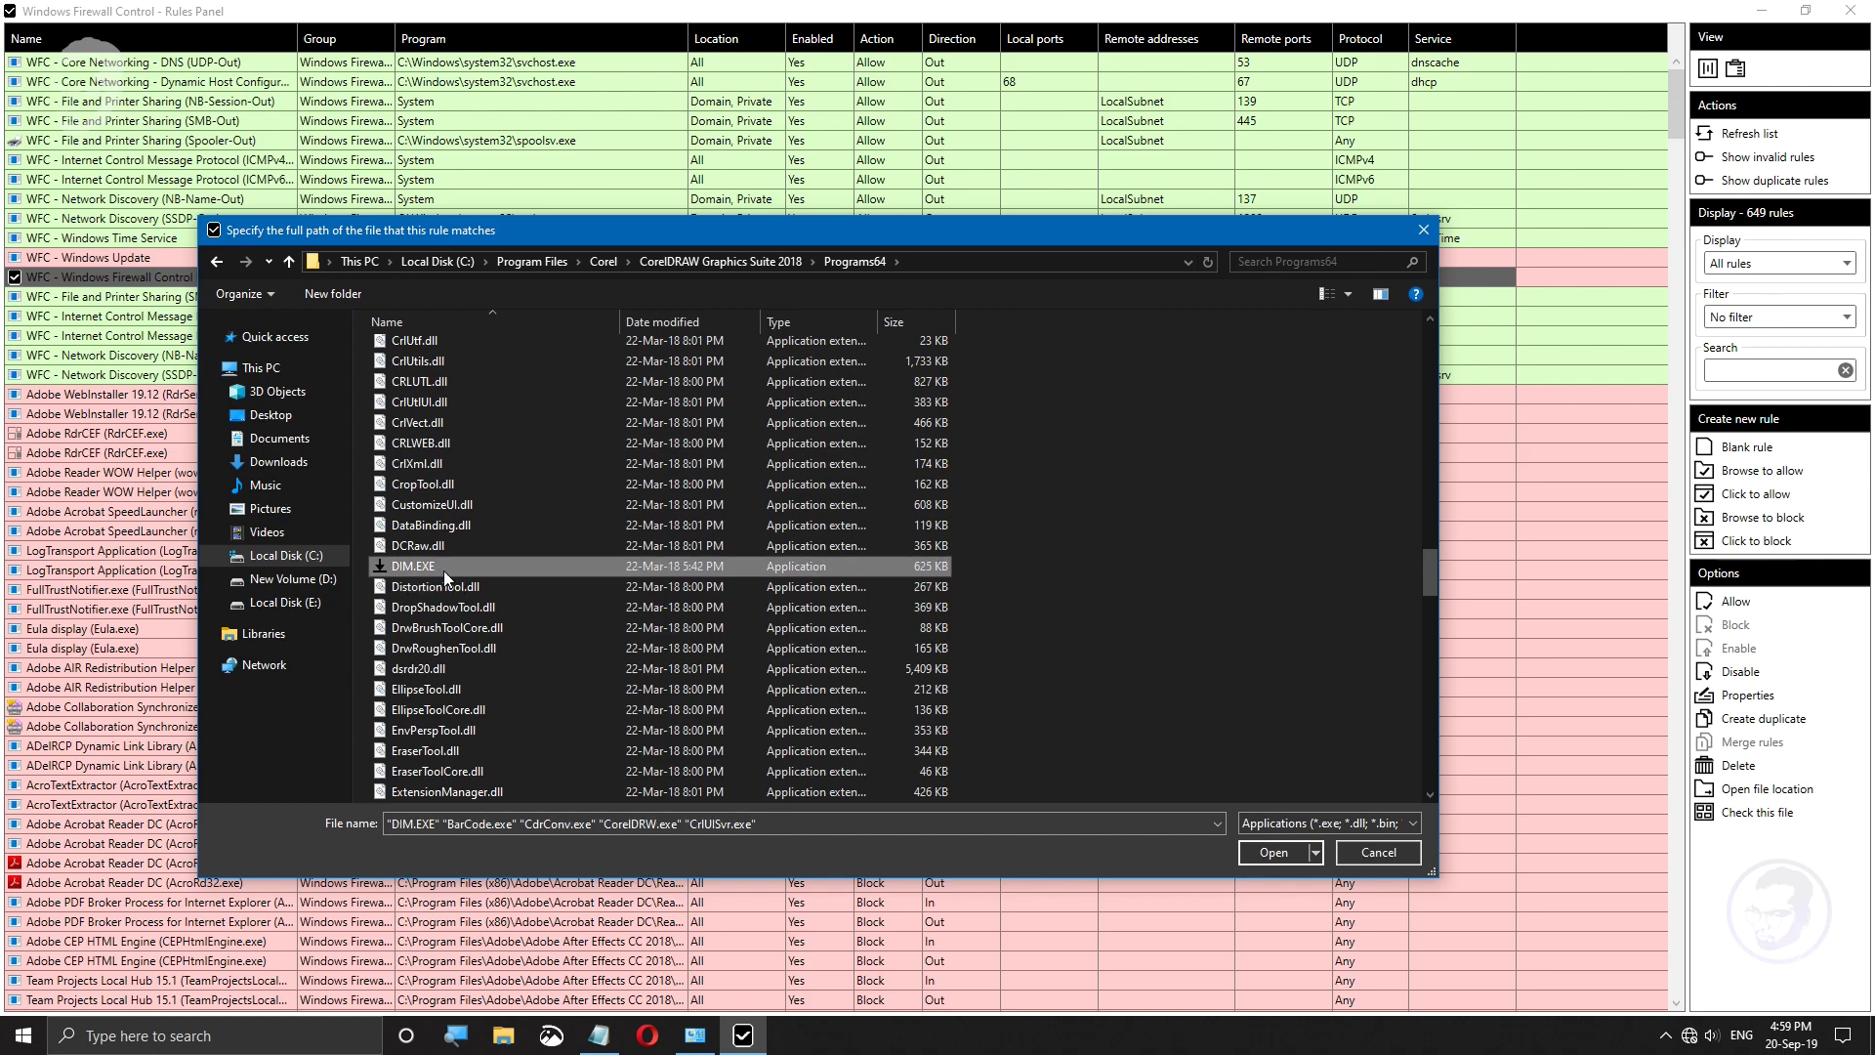
Step: Extend the file selection with FontService.exe, InterprocessController.exe and IPPInstaller.exe
scroll(459, 570, "down", 1)
scroll(484, 570, "down", 4)
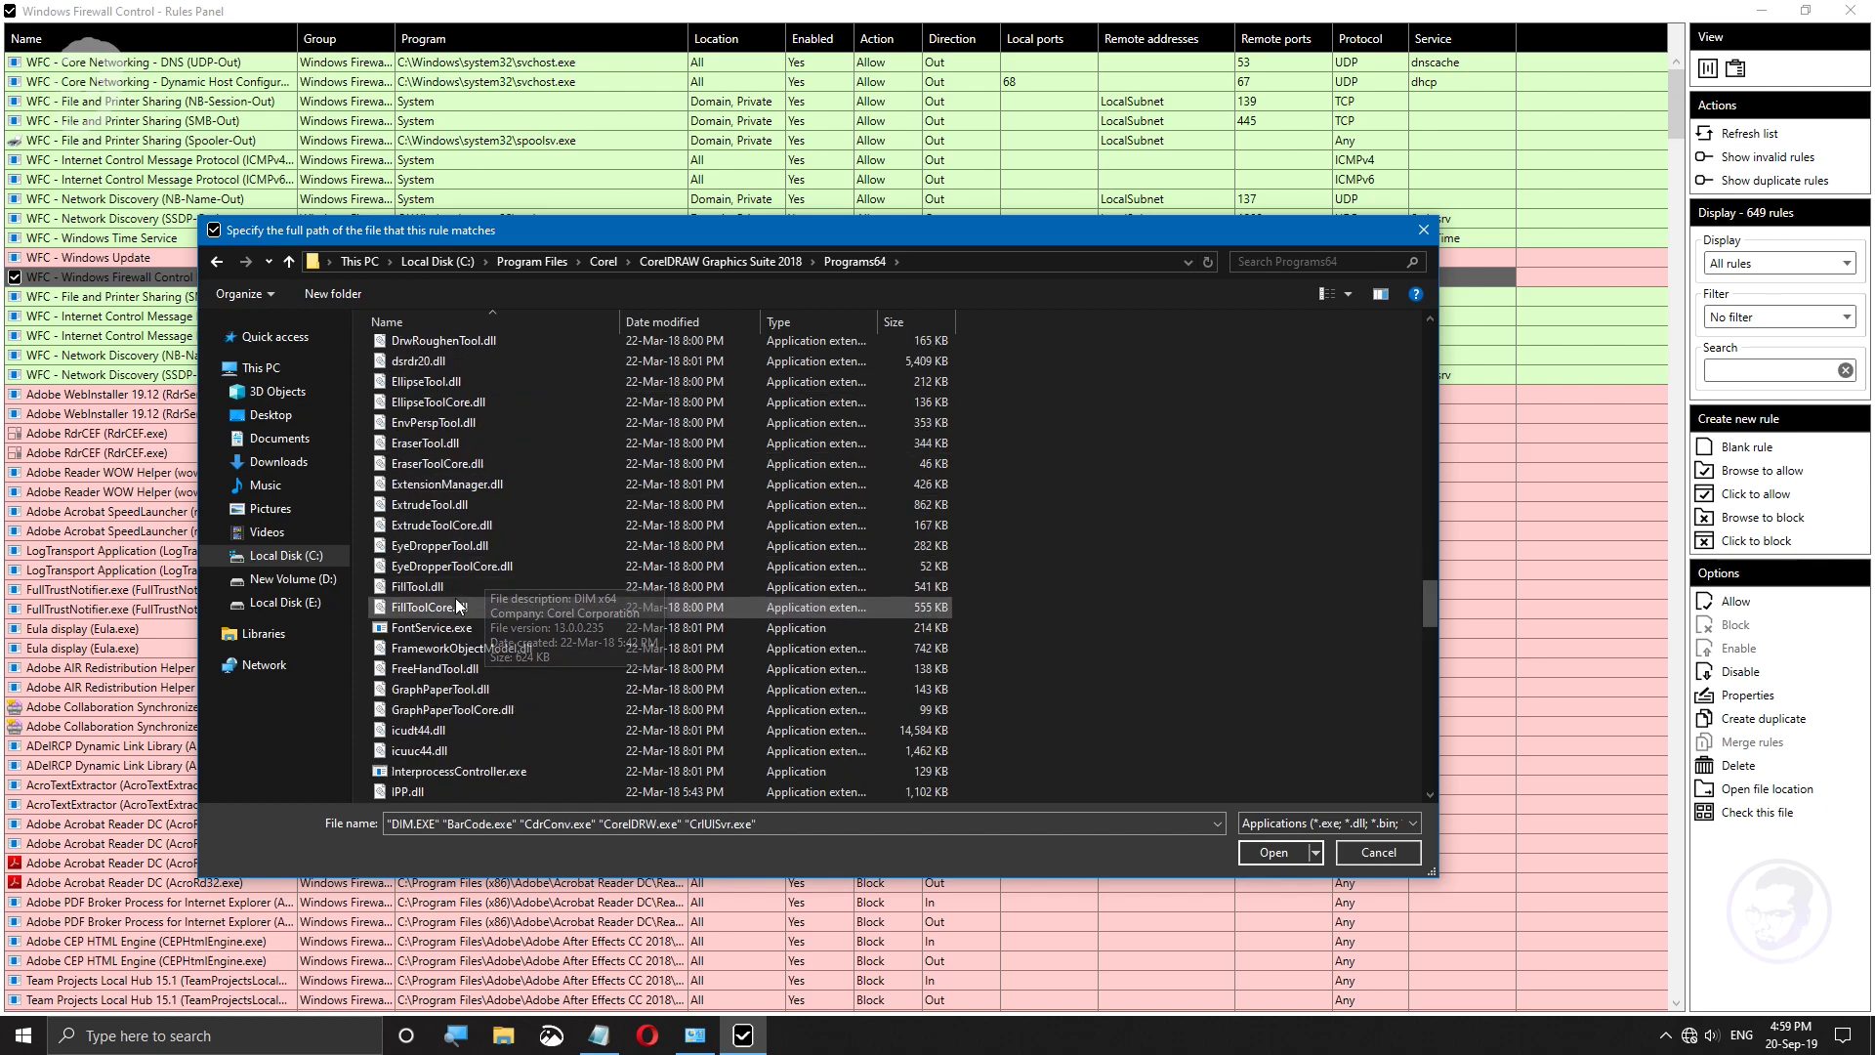
left_click(446, 629, "ctrl")
scroll(534, 560, "down", 4)
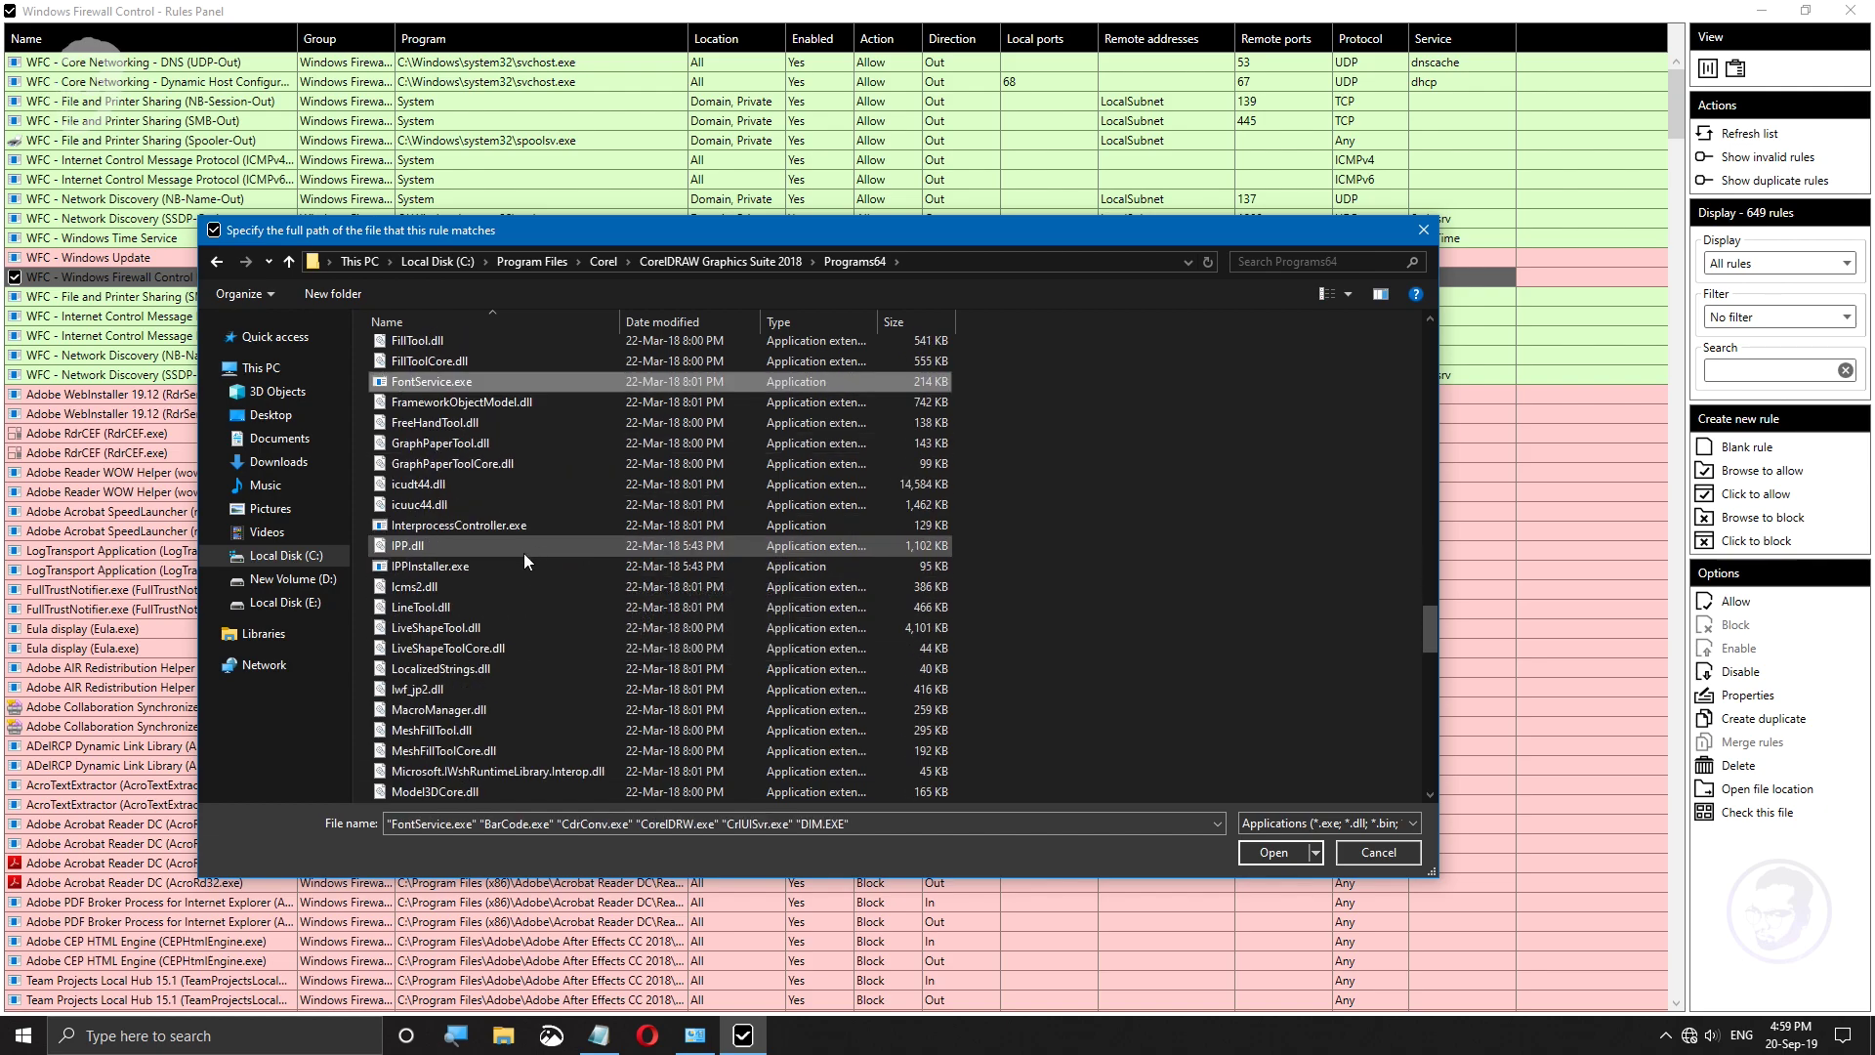
left_click(487, 525, "ctrl")
scroll(513, 554, "down", 2)
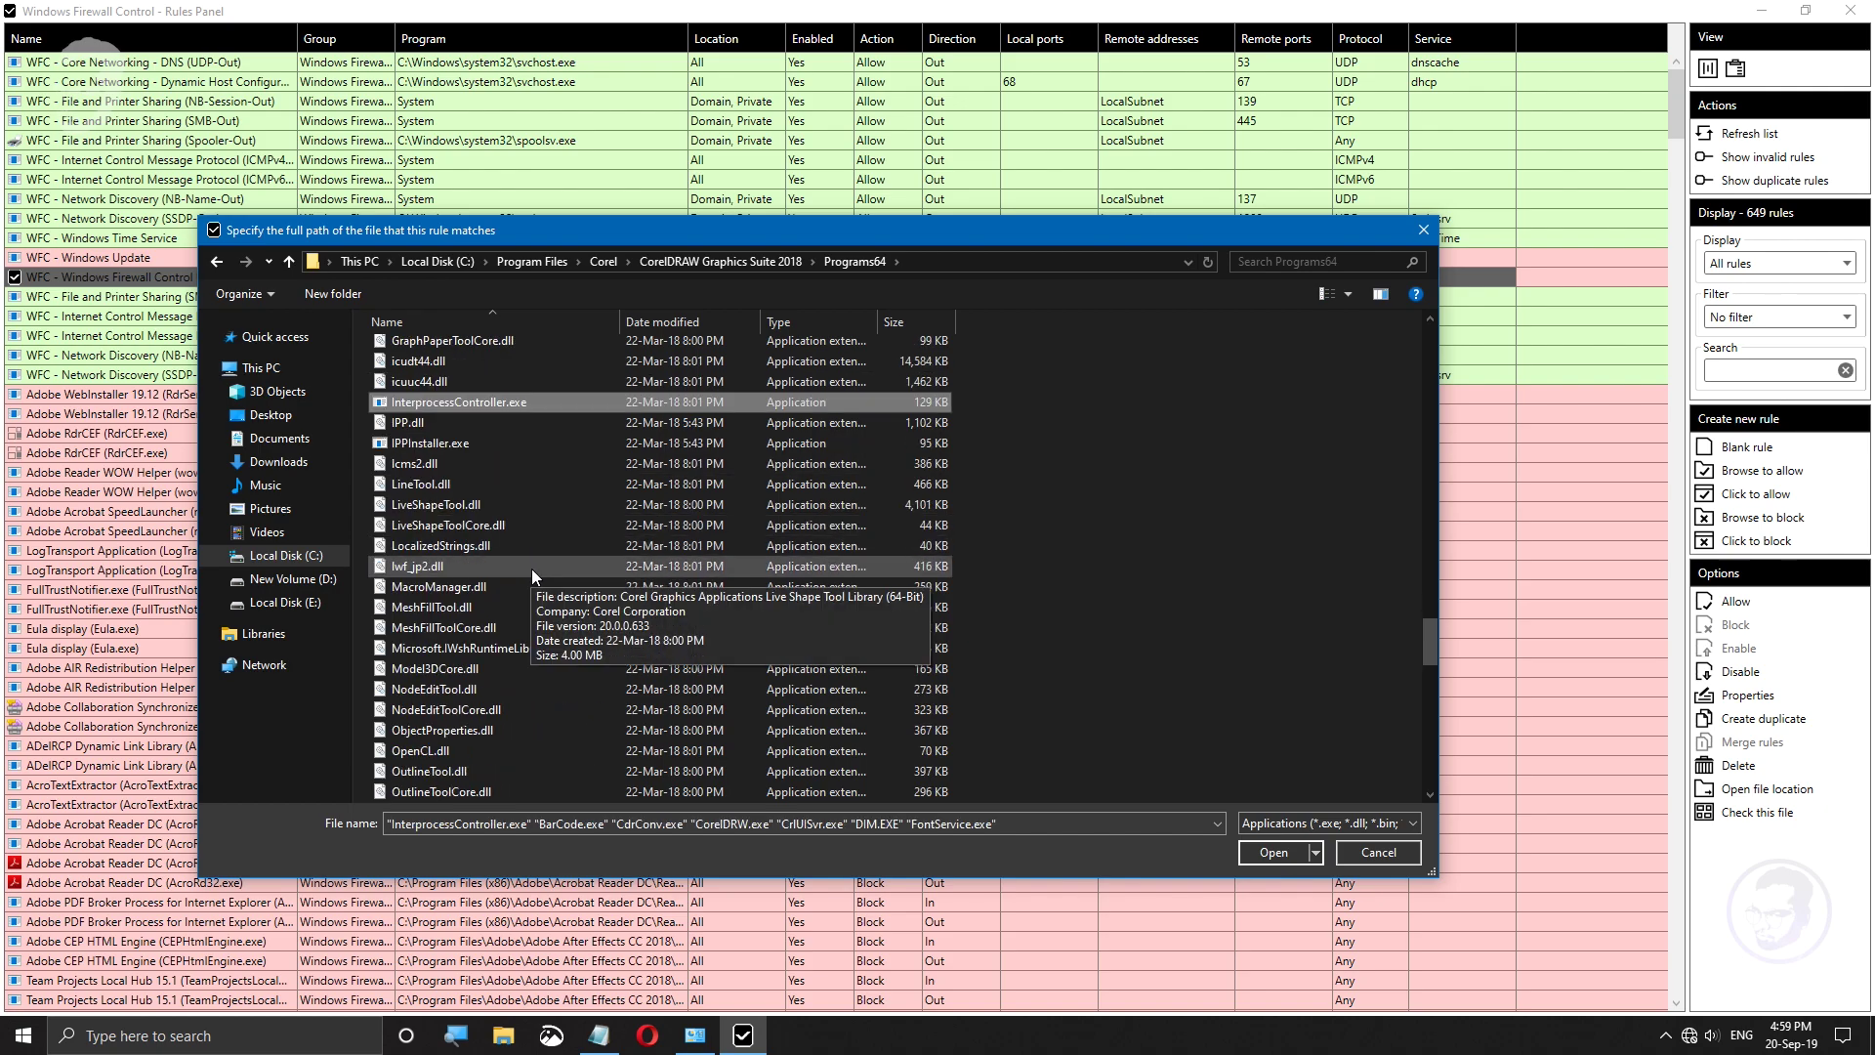
left_click(459, 443, "ctrl")
Step: Add PrintWiz.exe to the selected files and check the rest of the Programs64 folder for executables
scroll(555, 486, "down", 5)
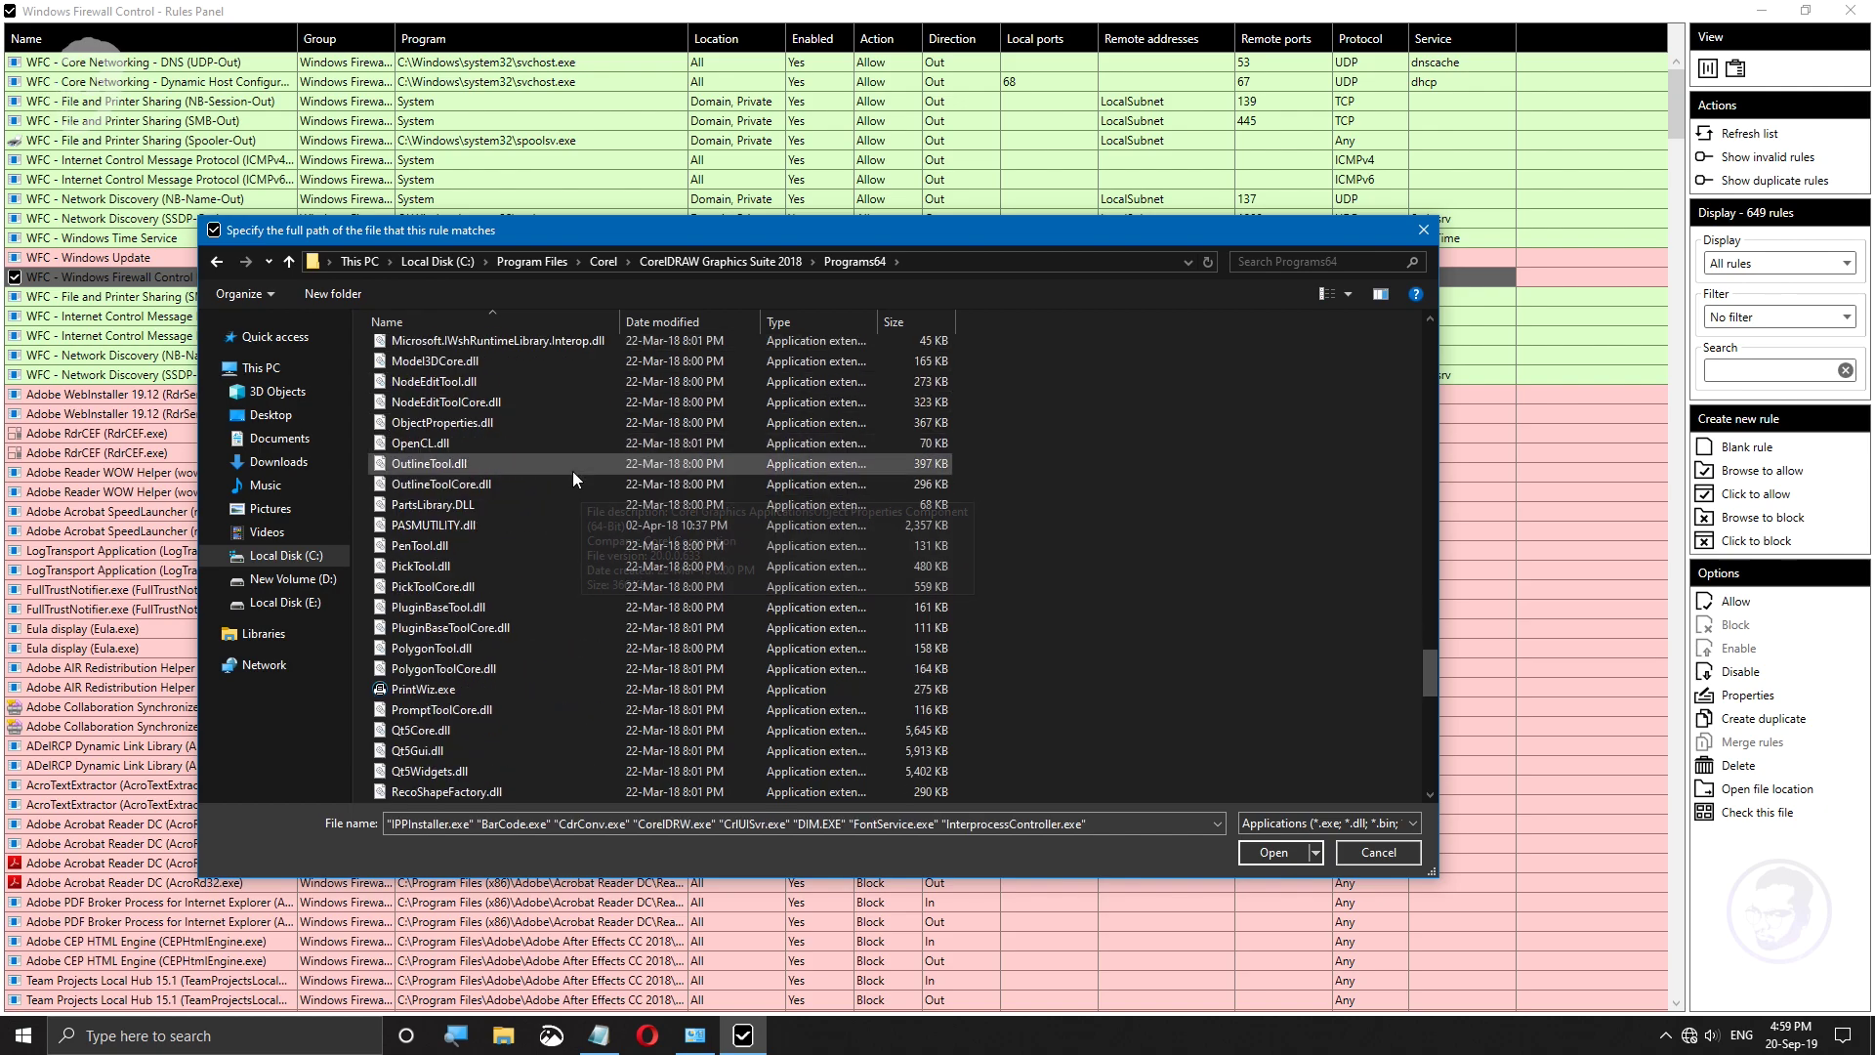
left_click(426, 689, "ctrl")
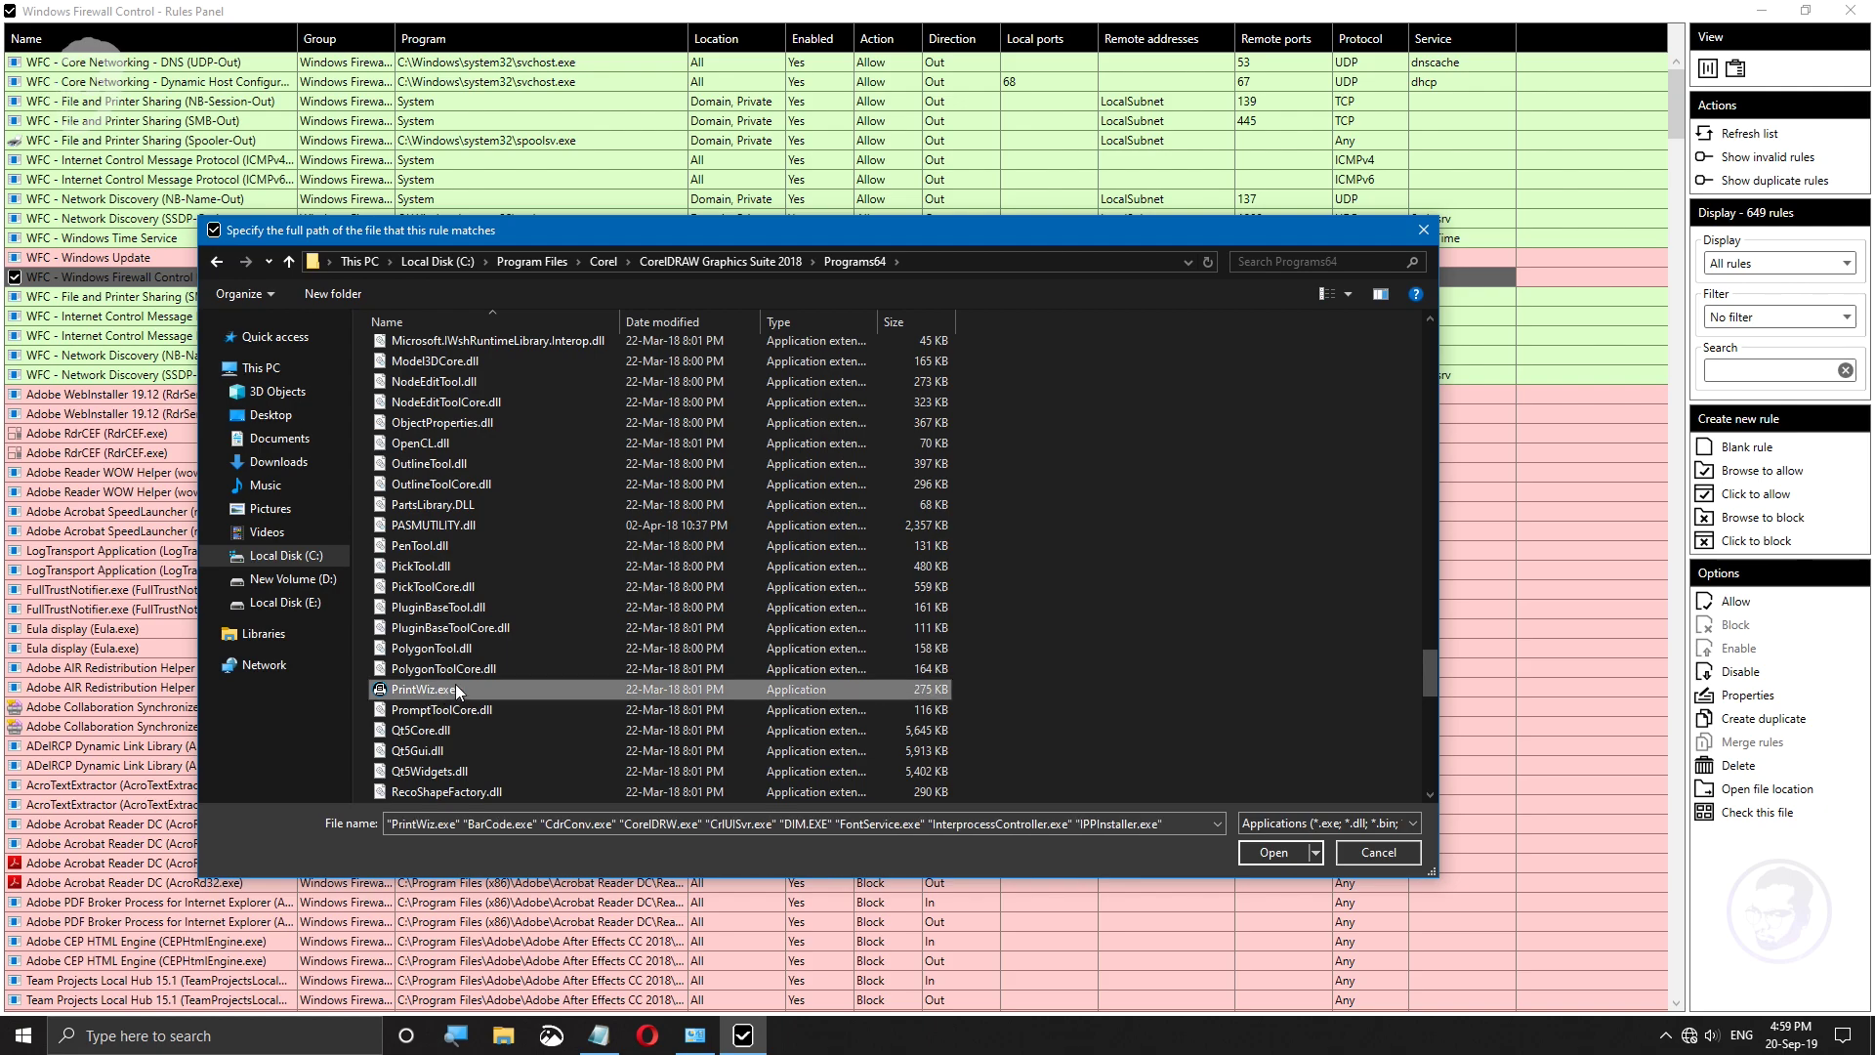
scroll(473, 615, "down", 2)
scroll(472, 615, "down", 2)
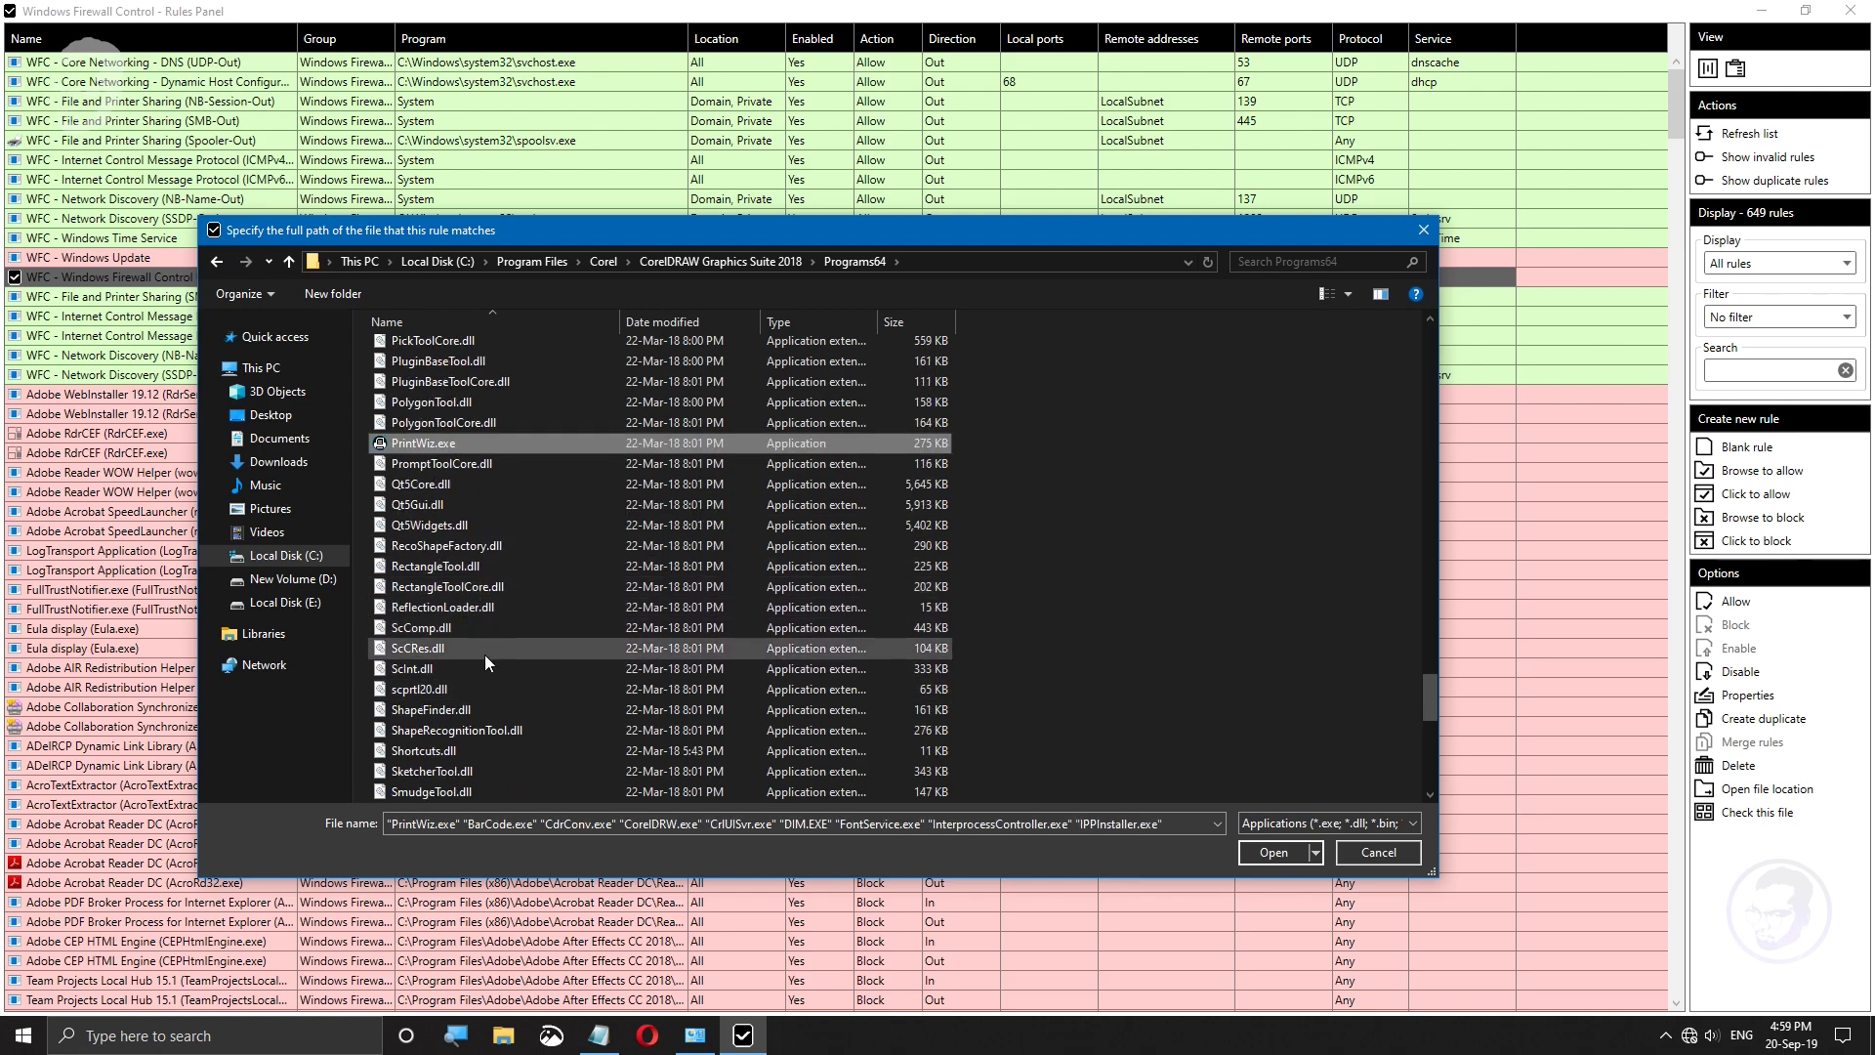
scroll(450, 757, "down", 6)
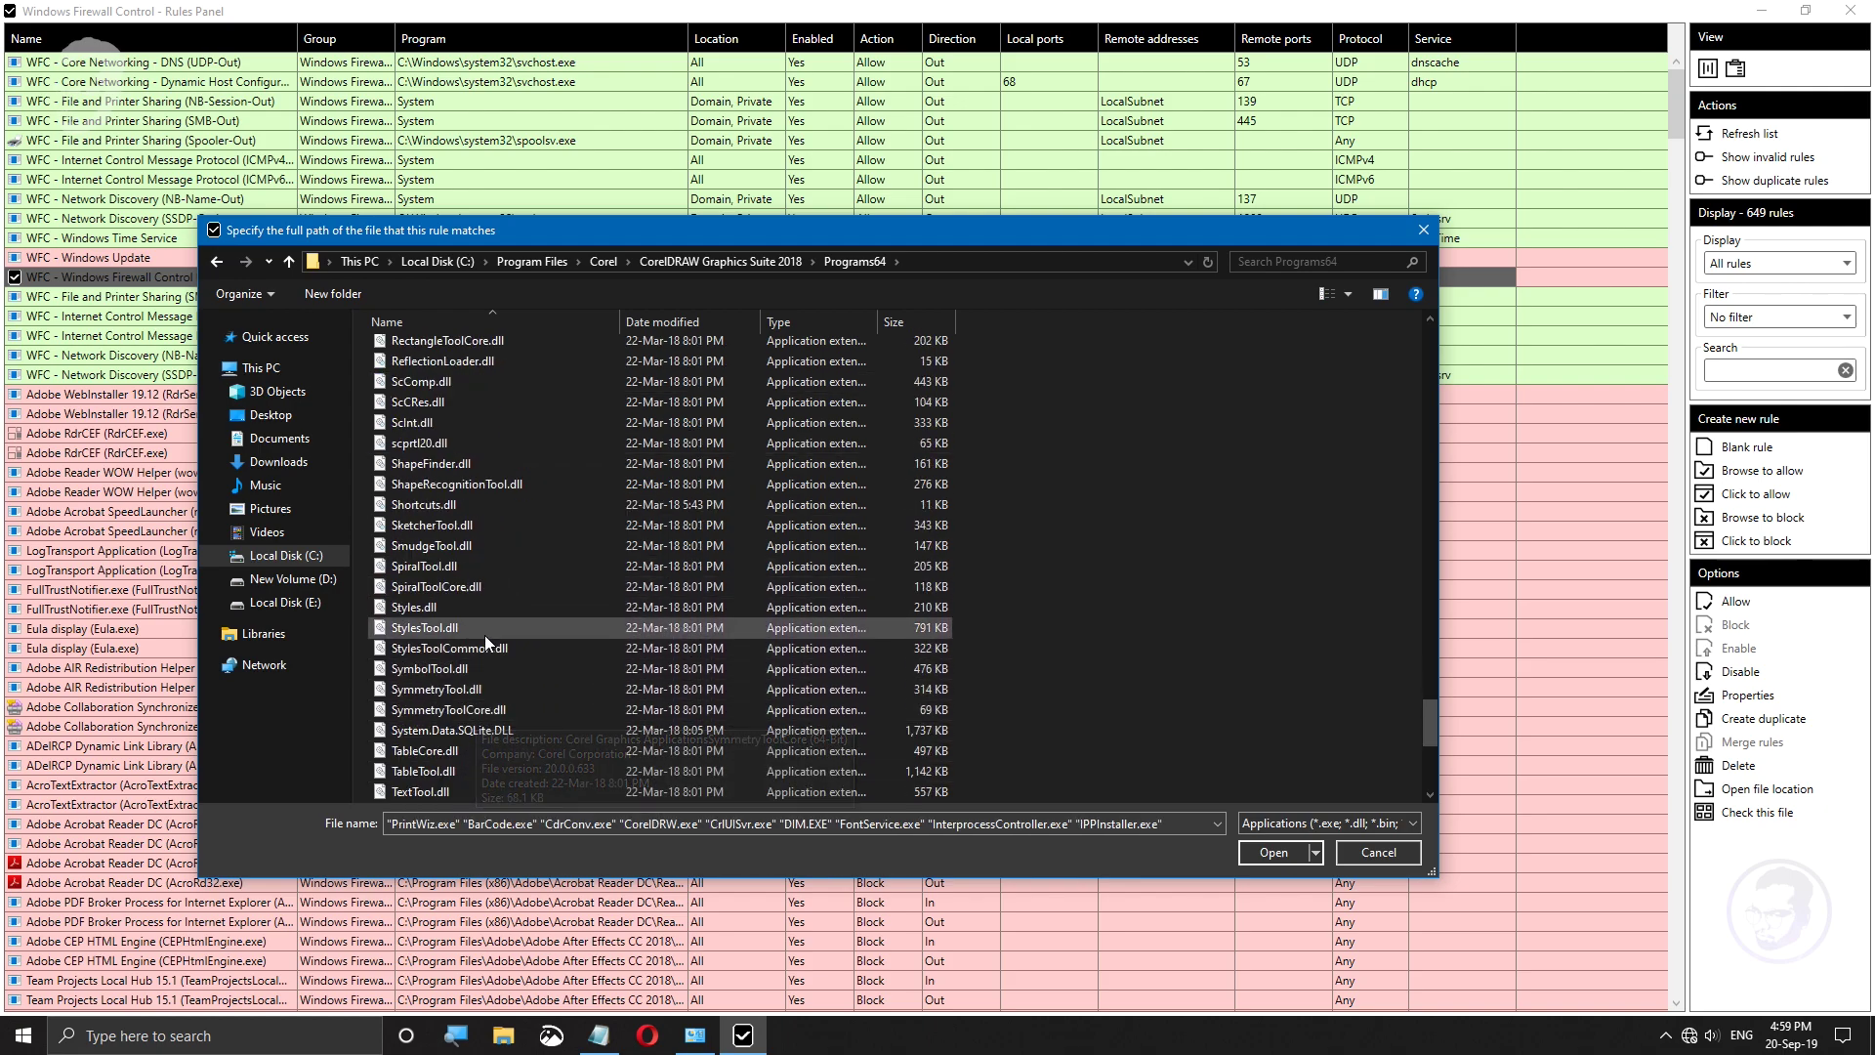
scroll(457, 628, "down", 4)
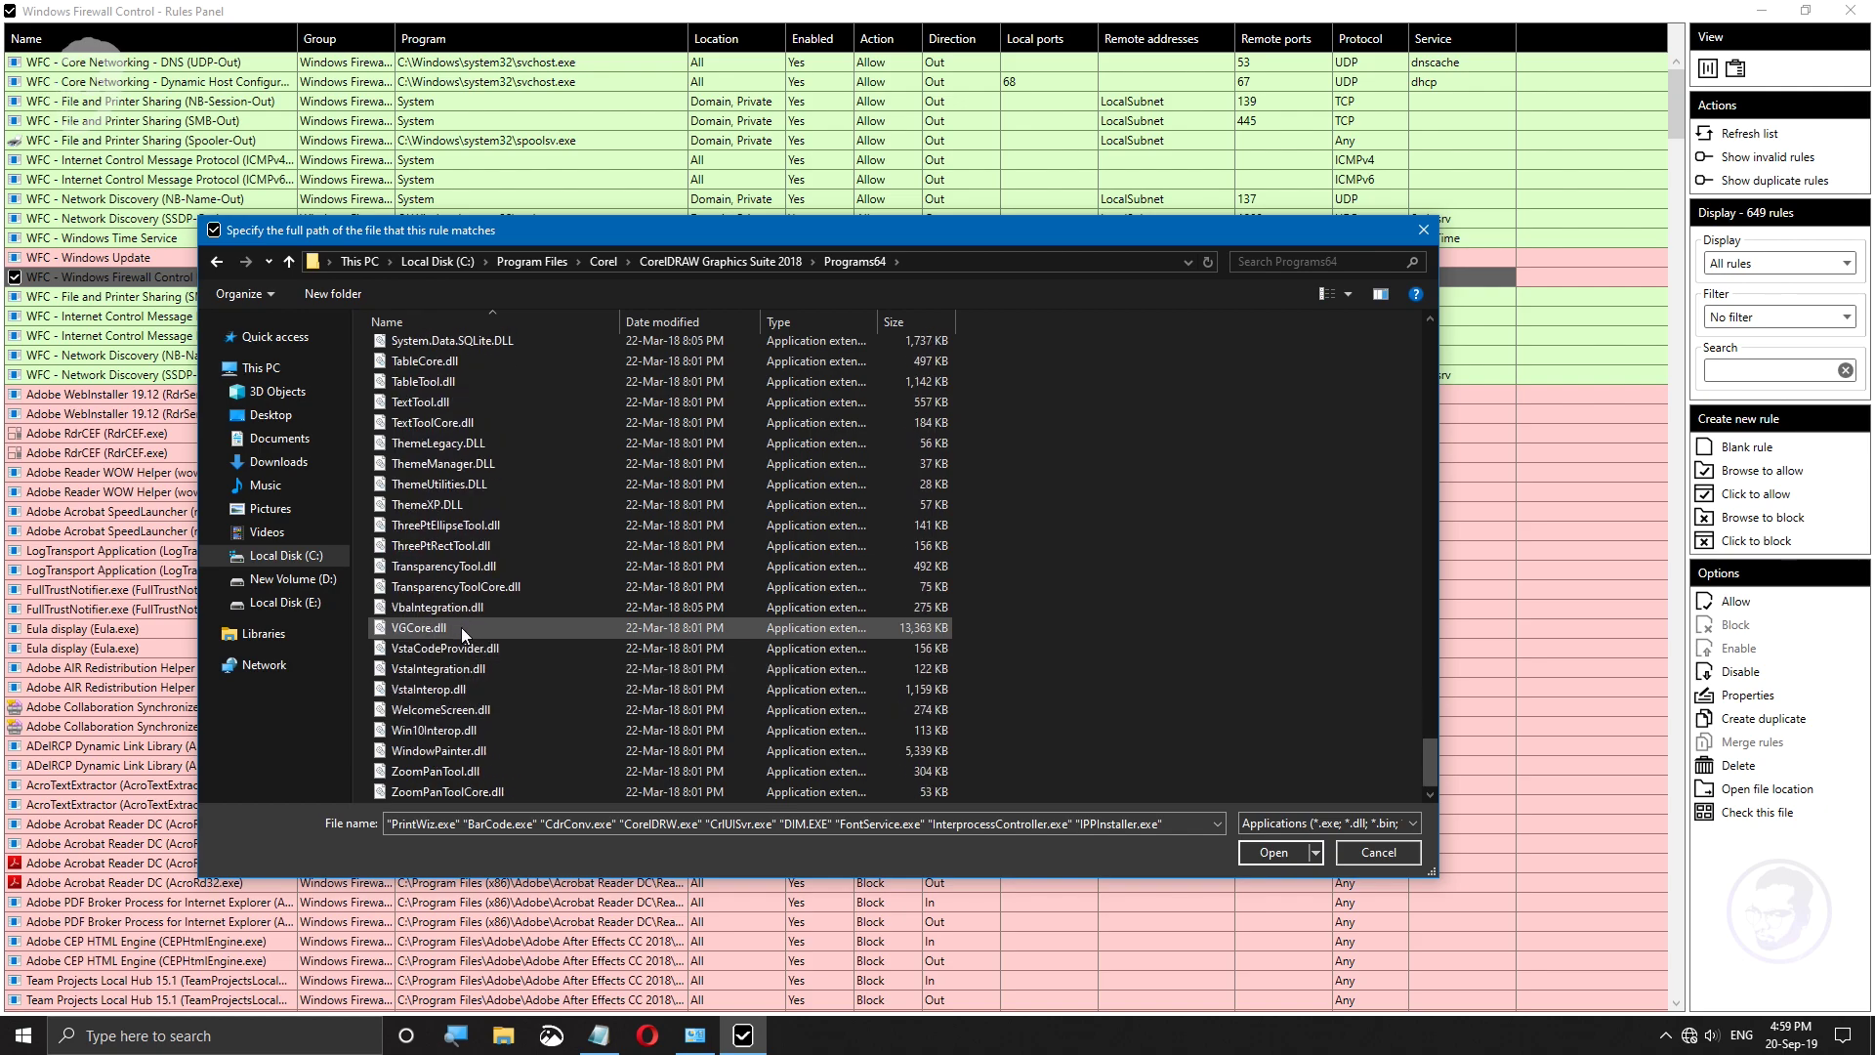
Step: Review the selected executables as icons, create the block rules for them, and close the Rules Panel
scroll(482, 649, "up", 20)
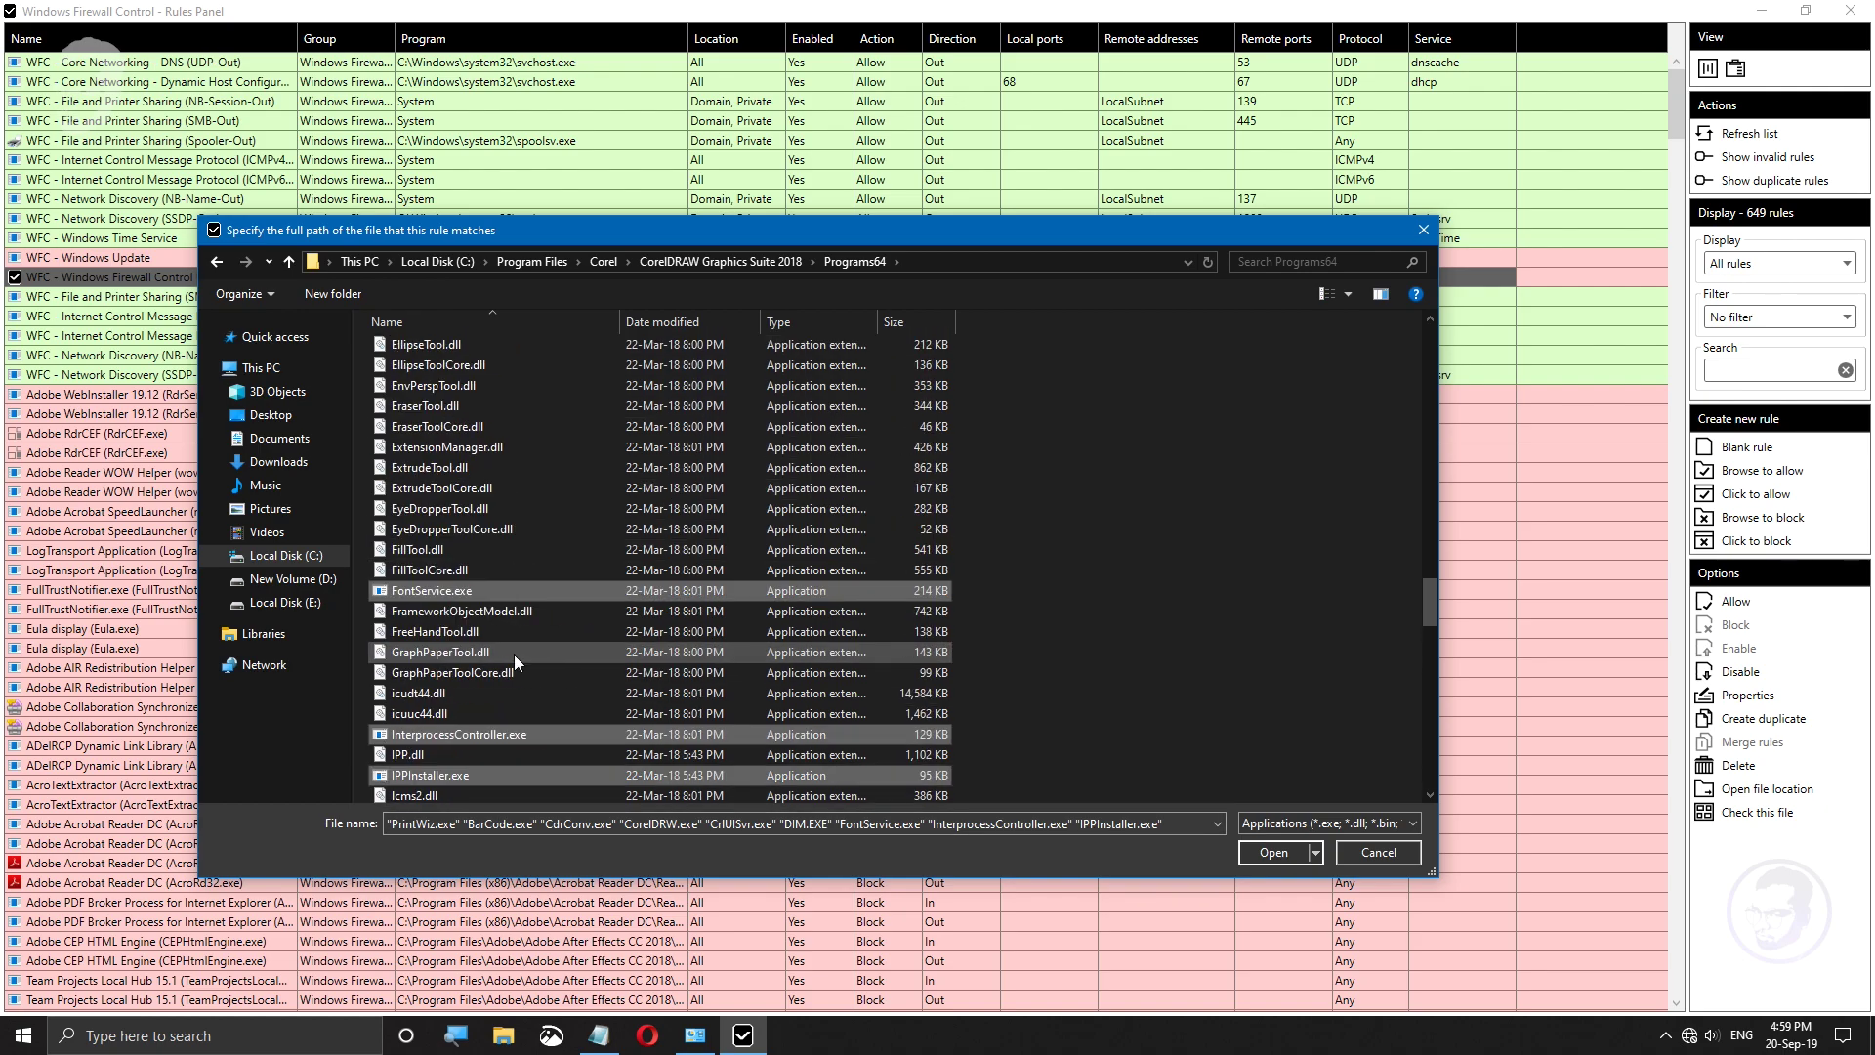
scroll(1108, 496, "up", 13)
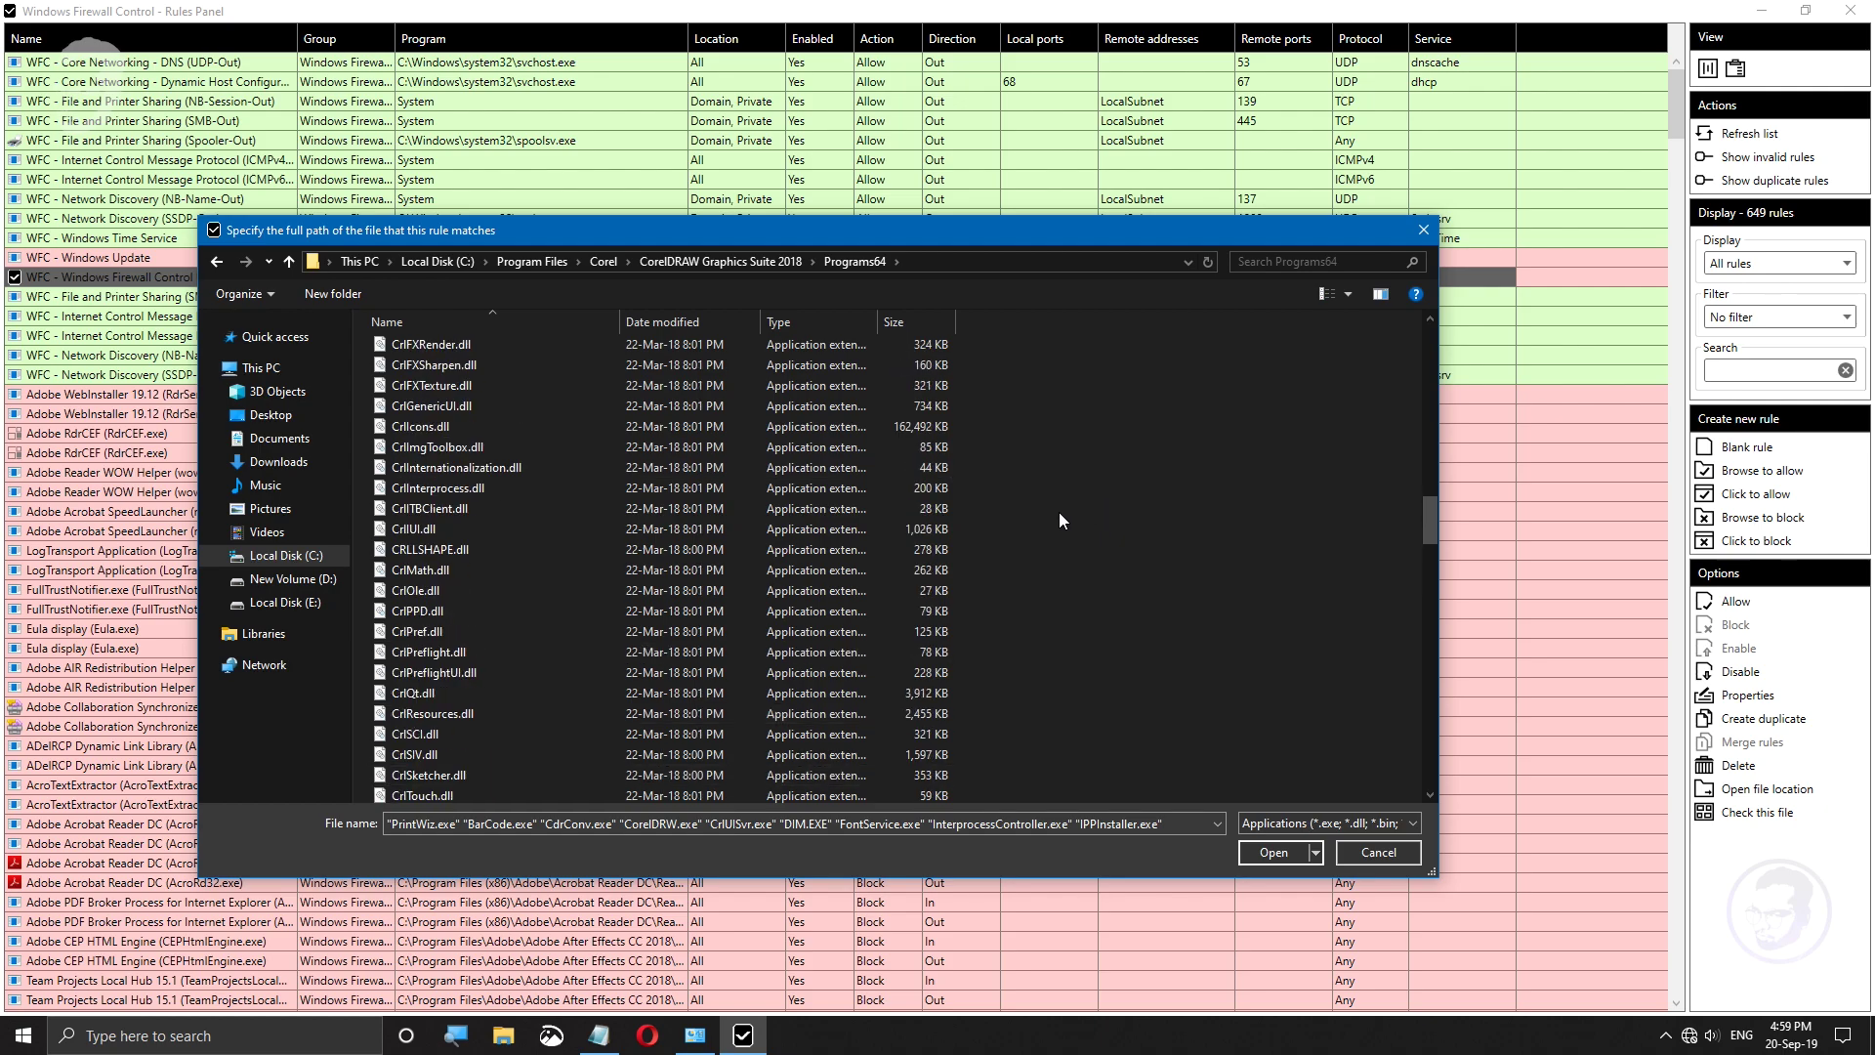
scroll(935, 467, "up", 3)
scroll(1065, 500, "up", 1, "ctrl")
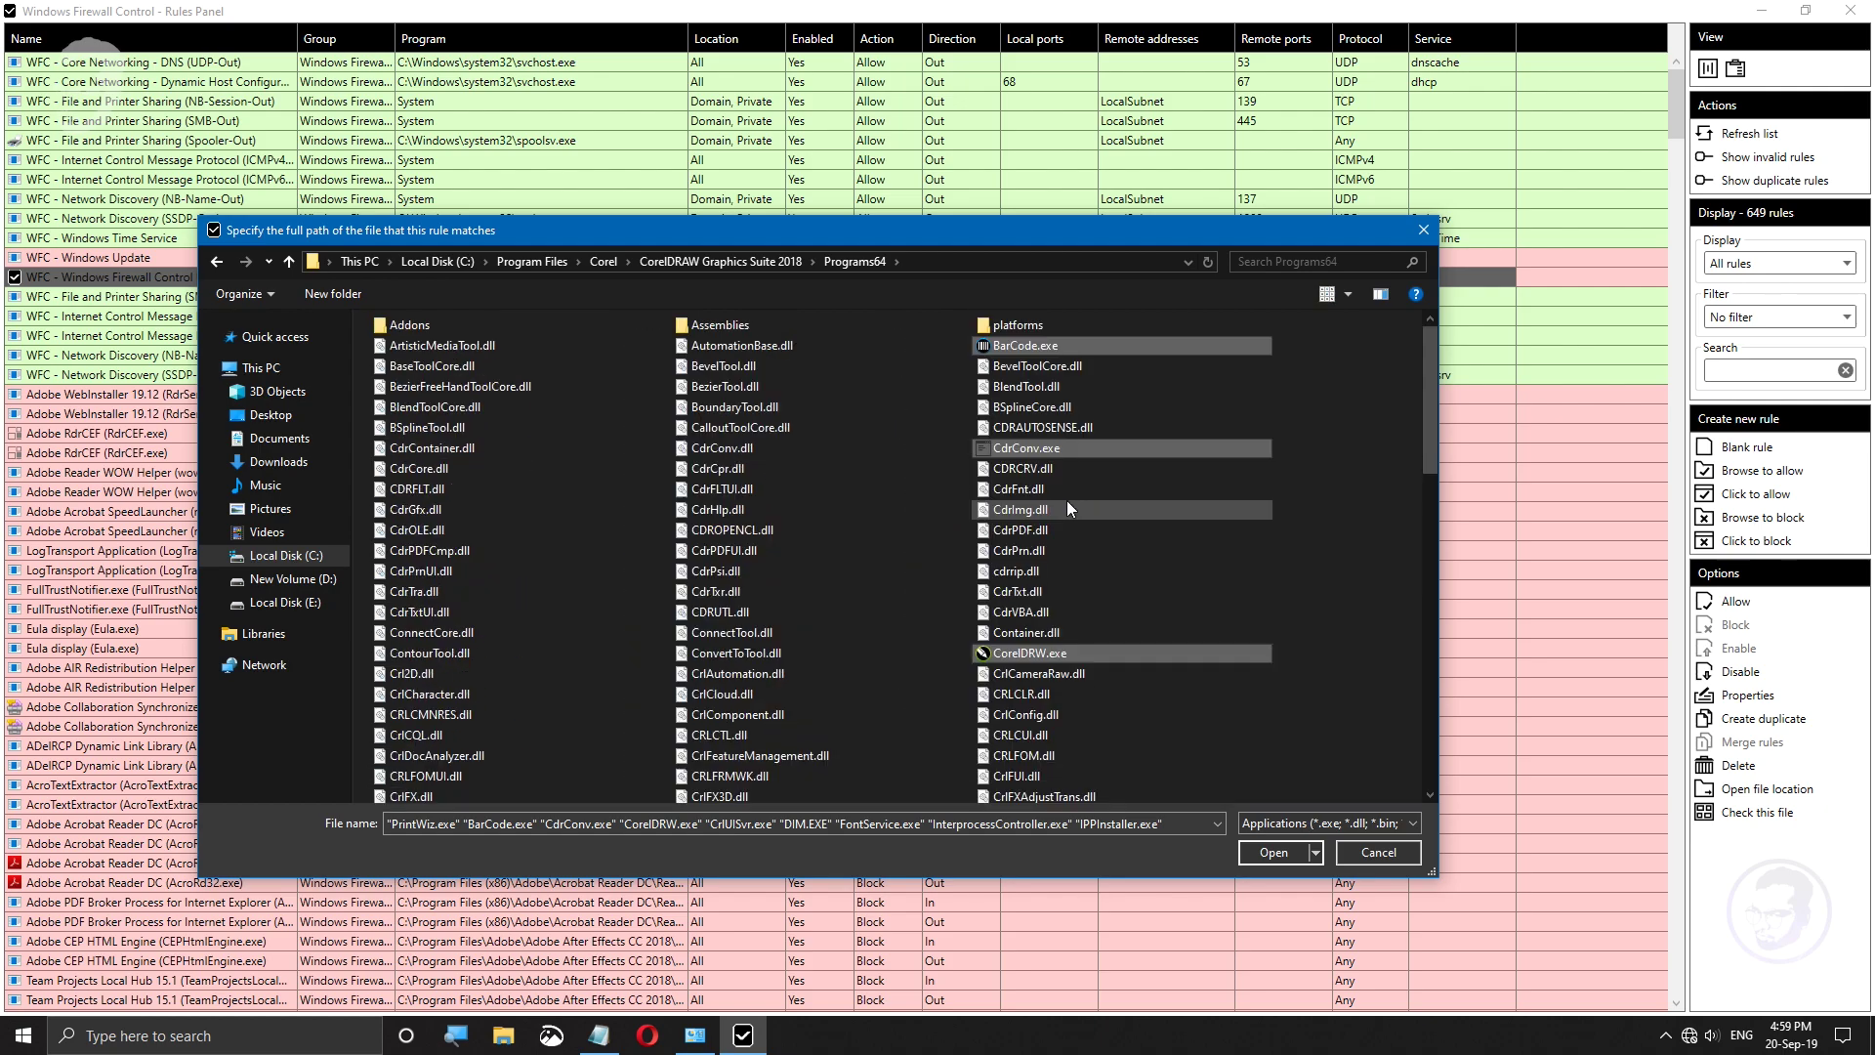
scroll(1067, 500, "up", 3, "ctrl")
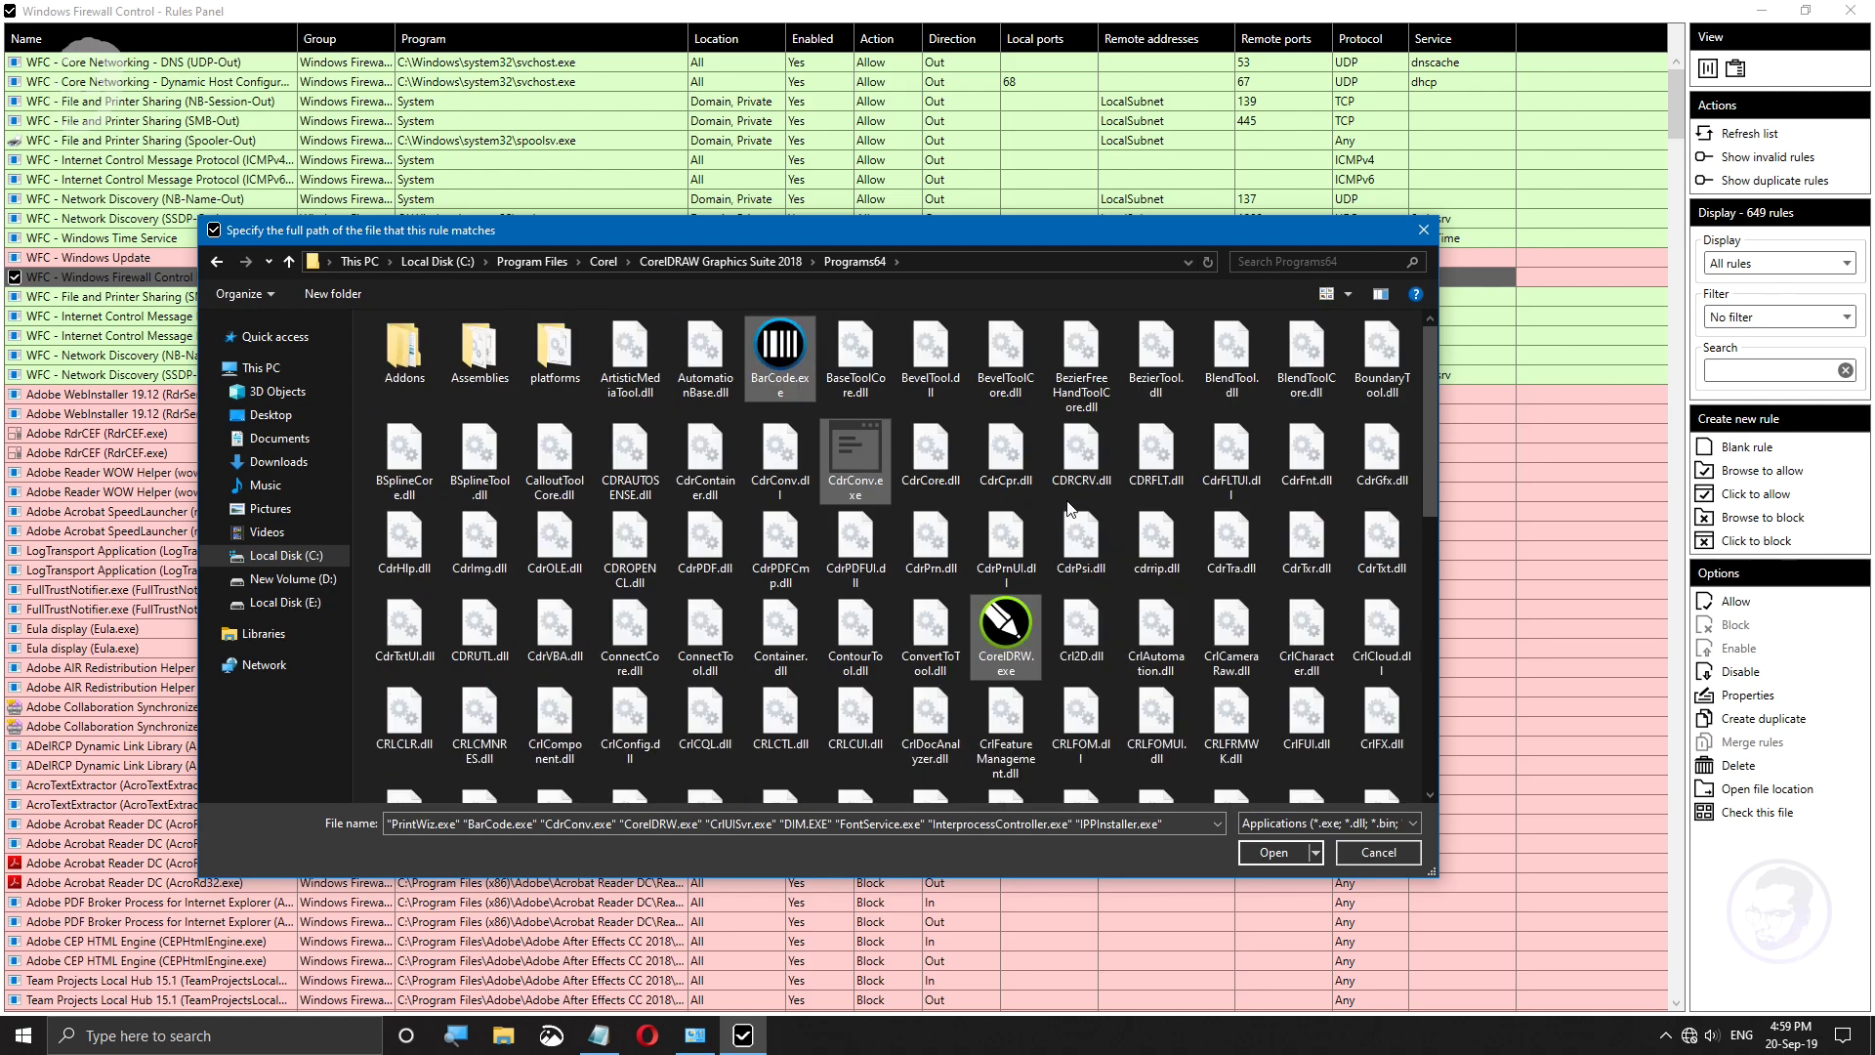
scroll(1069, 505, "down", 10)
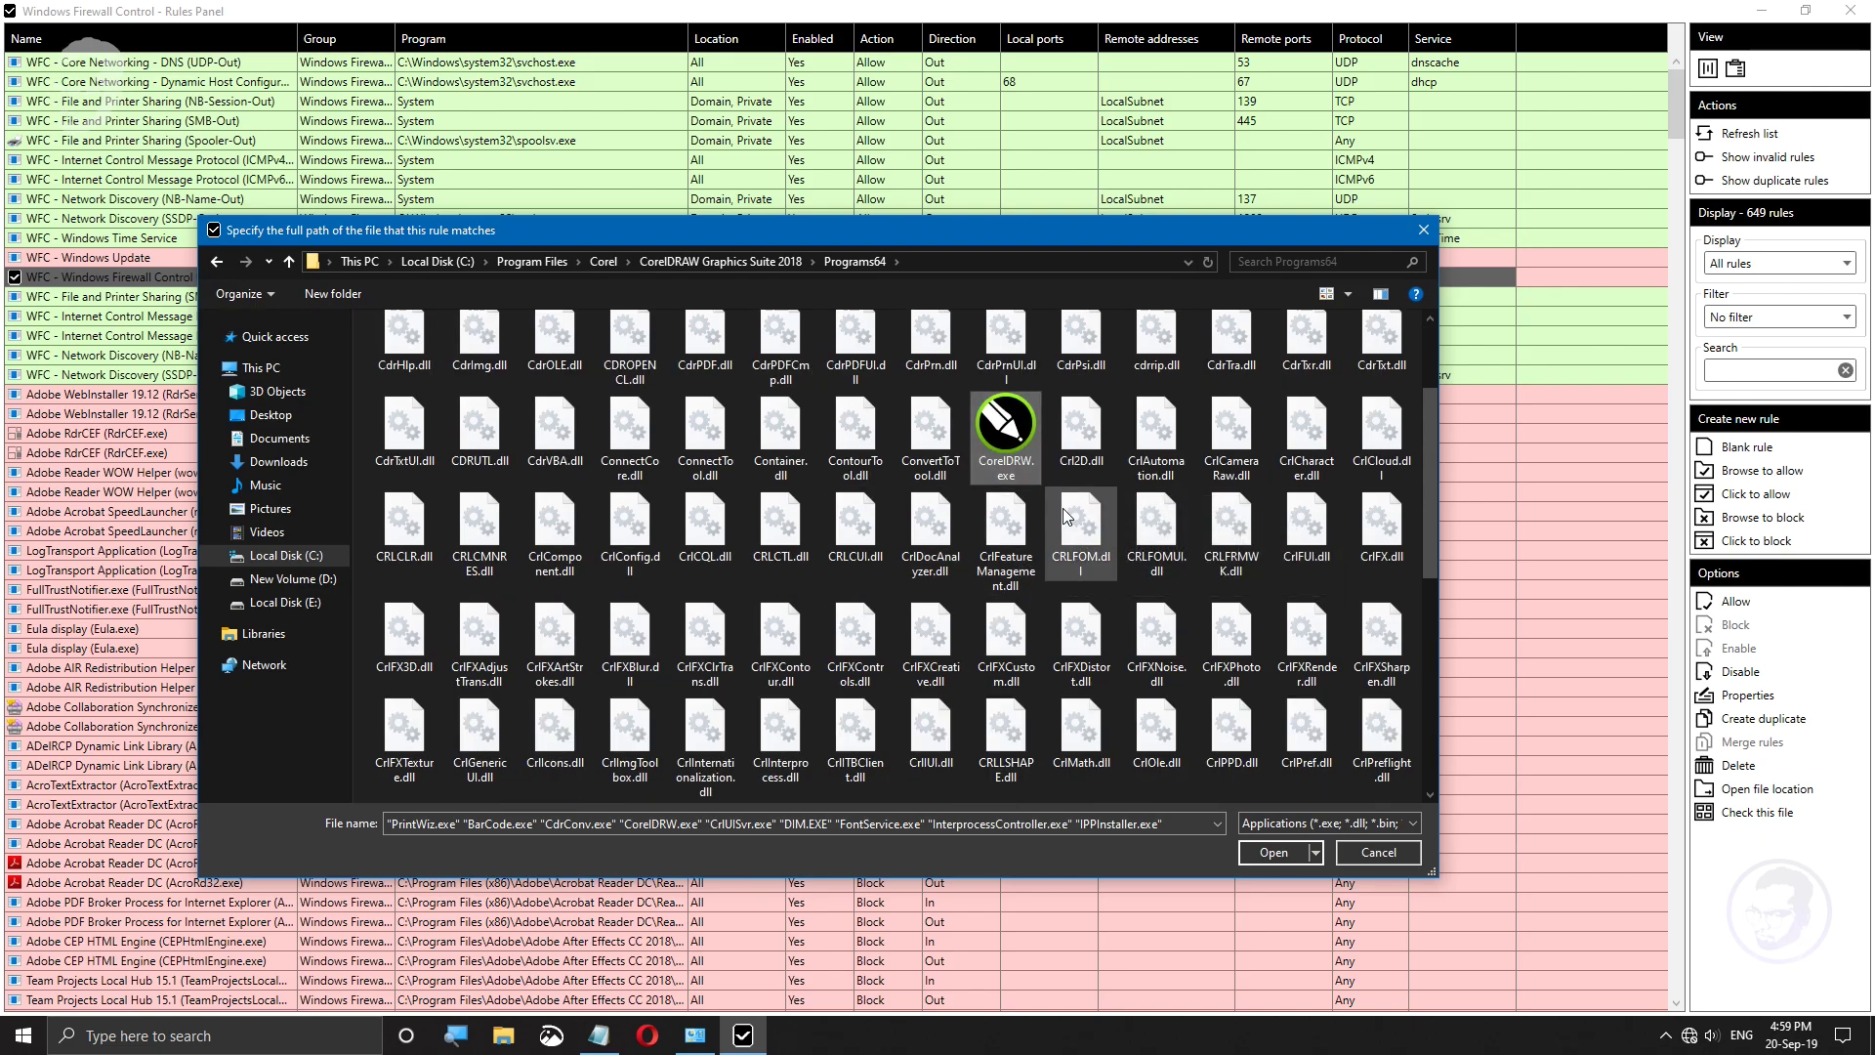
left_click(1279, 855)
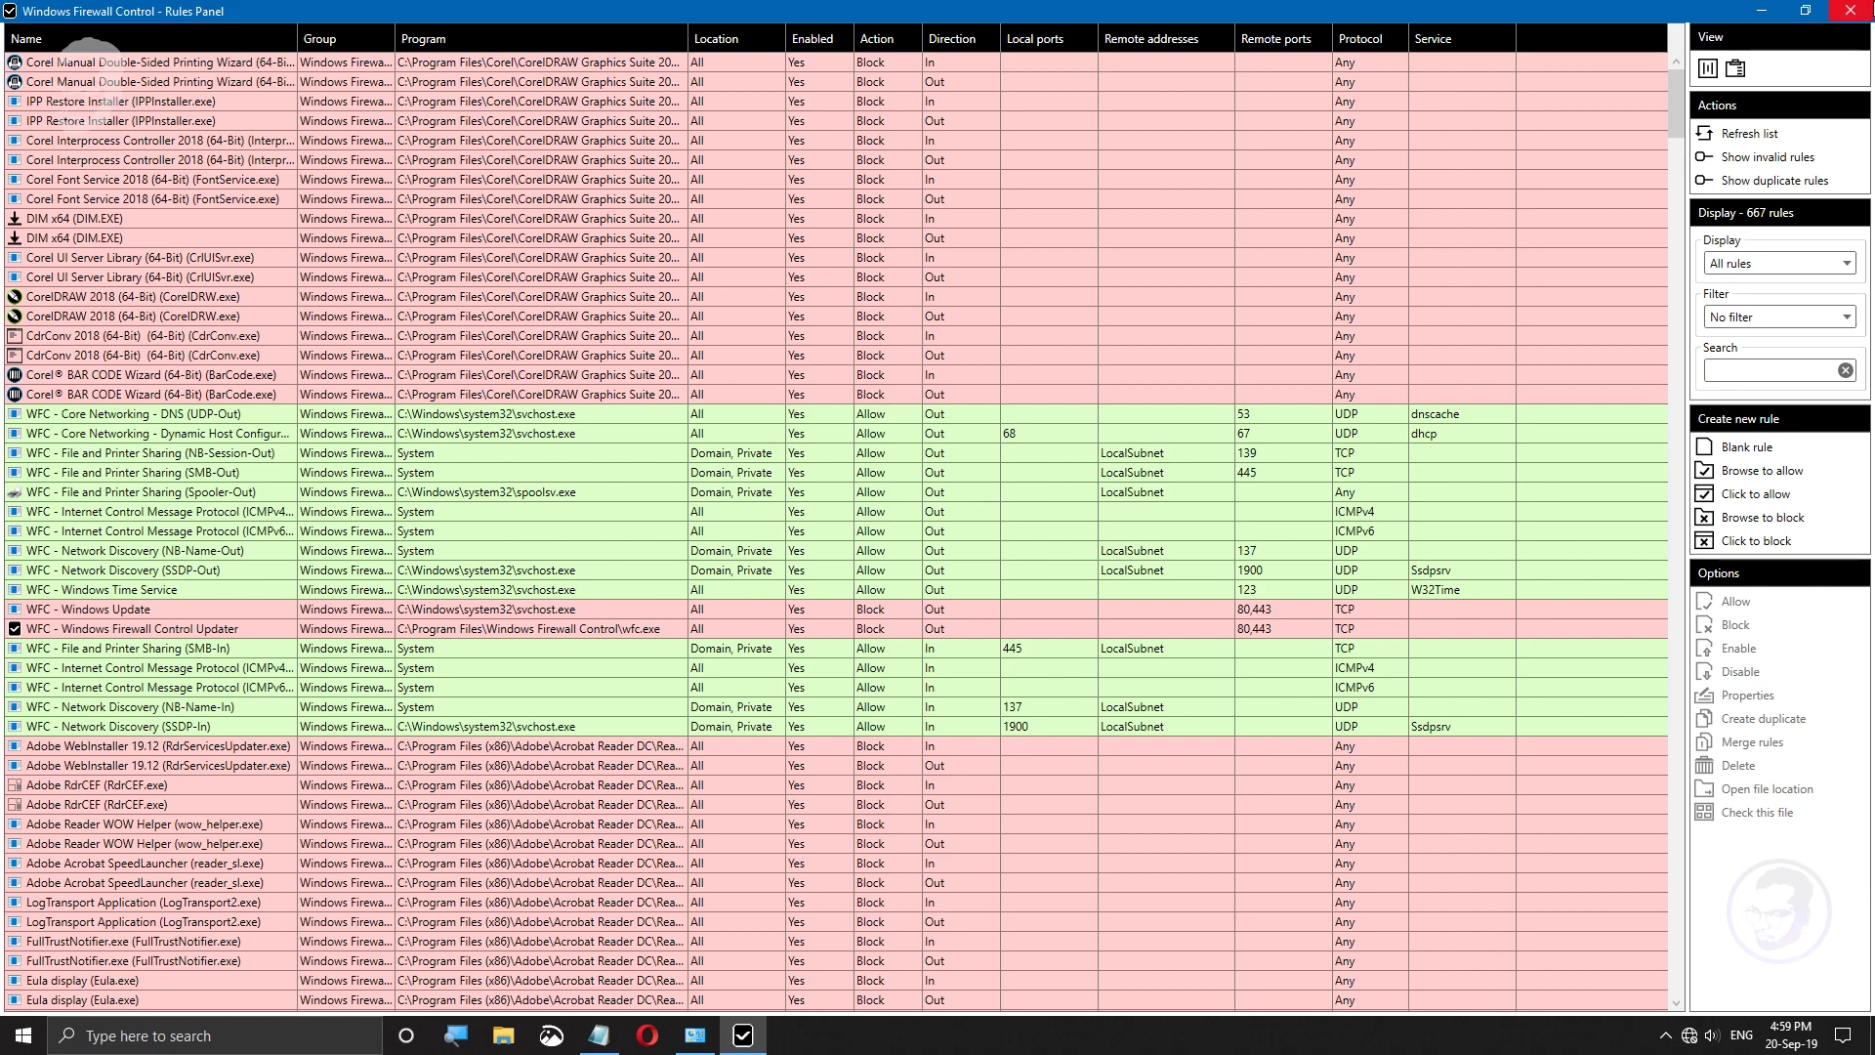
left_click(1861, 11)
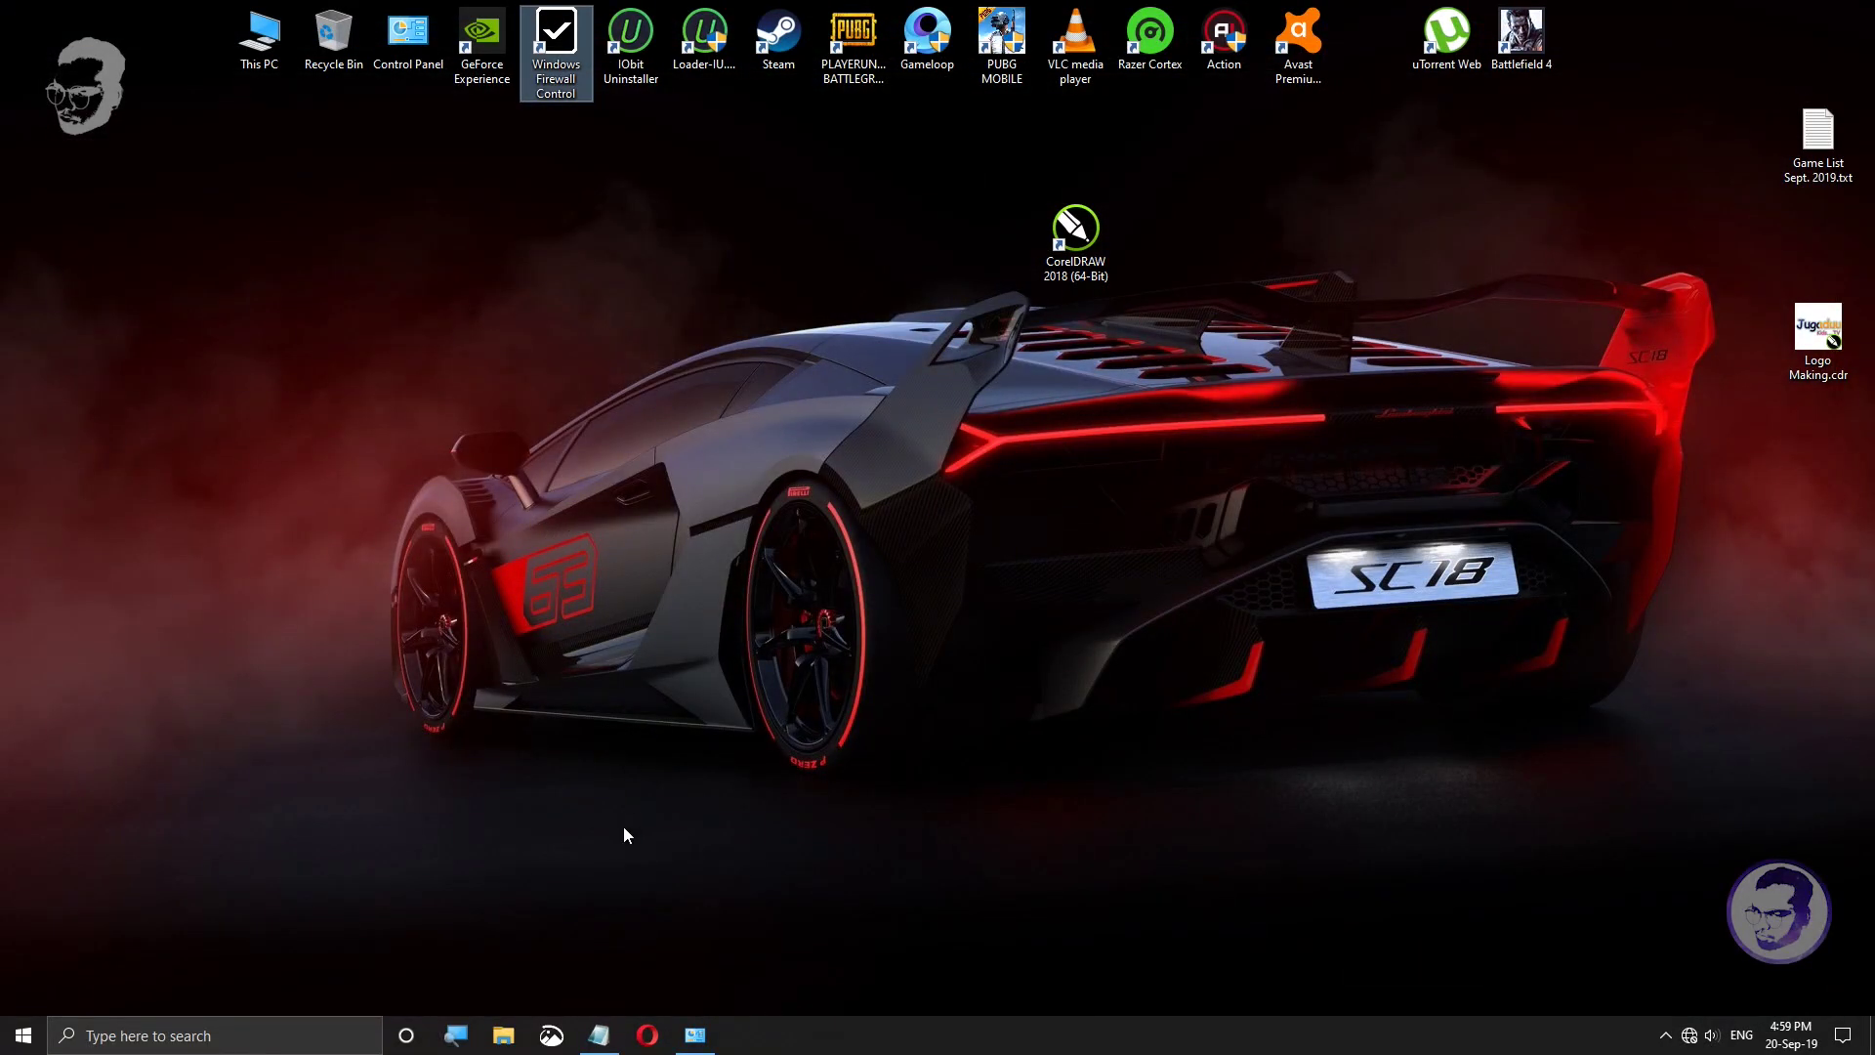
Step: In the Notepad notes, add the line "select the .exe file and block incoming and outgoing connection of sotware..."
left_click(599, 1034)
key("Return")
key("Return")
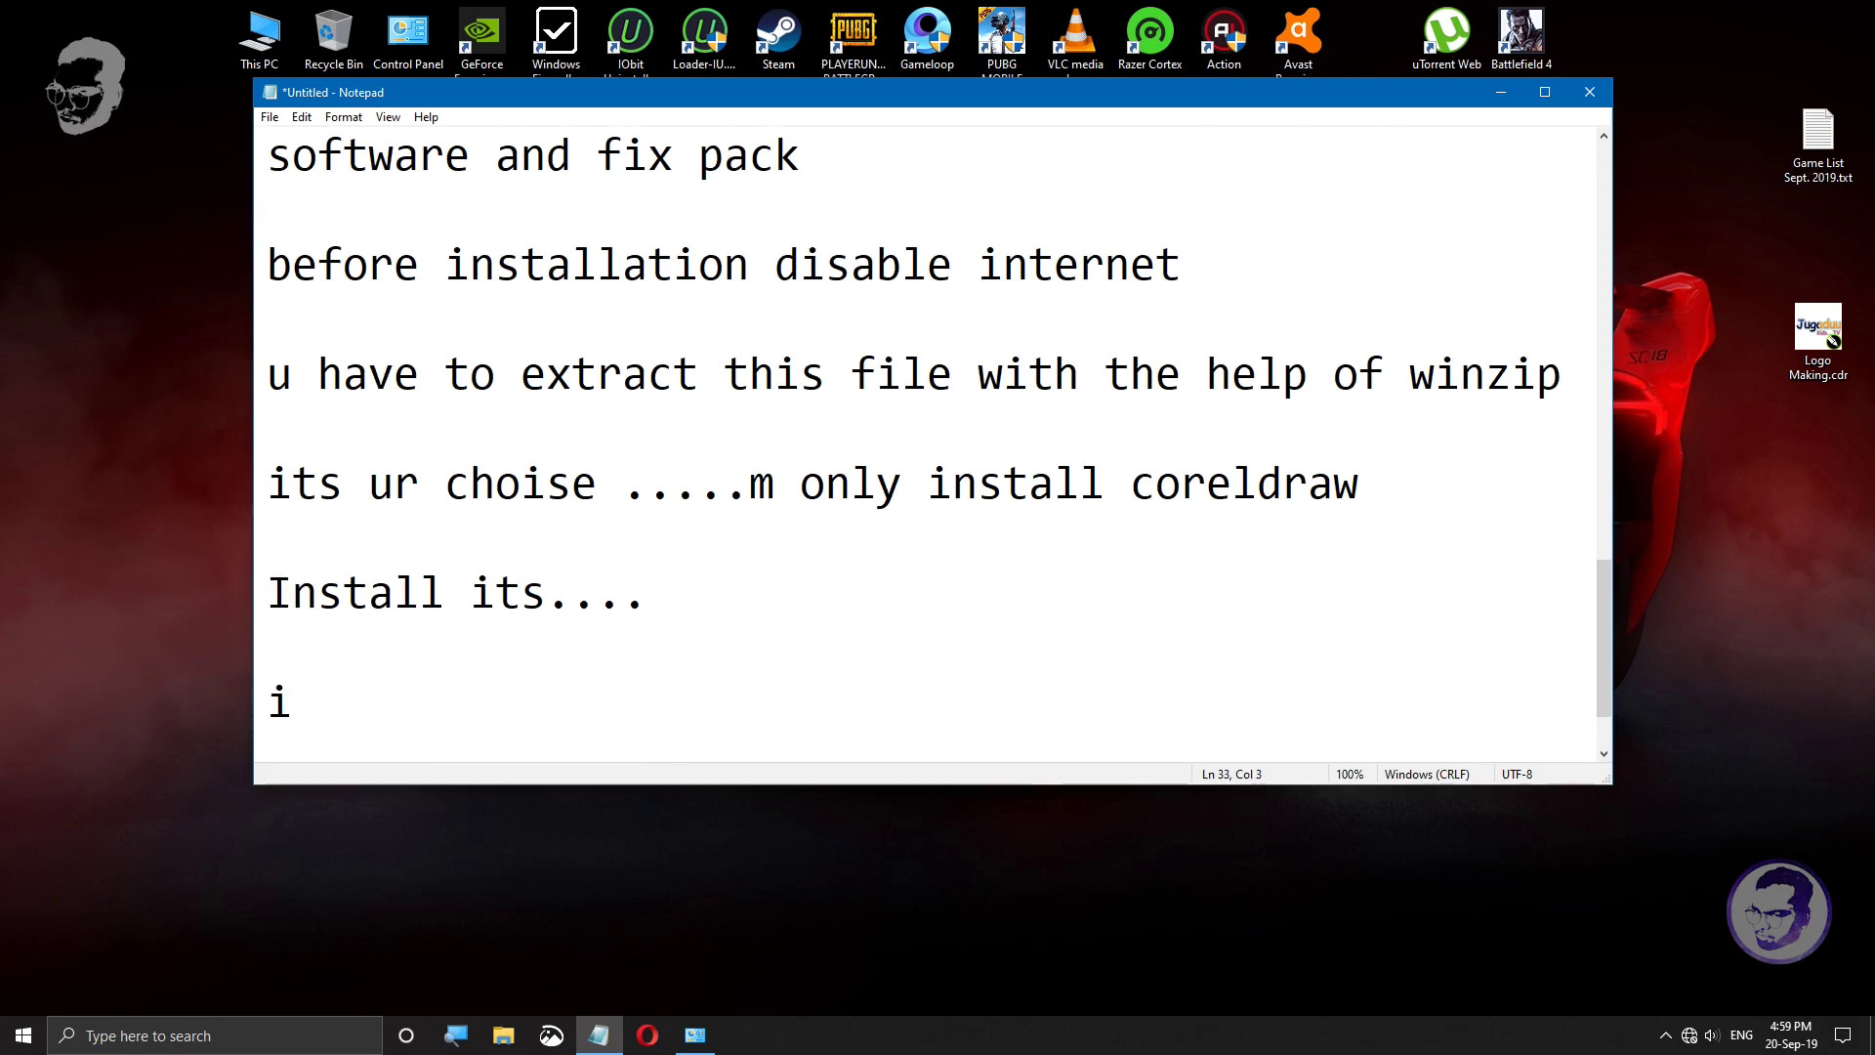
key("BackSpace")
key("BackSpace")
type("select ")
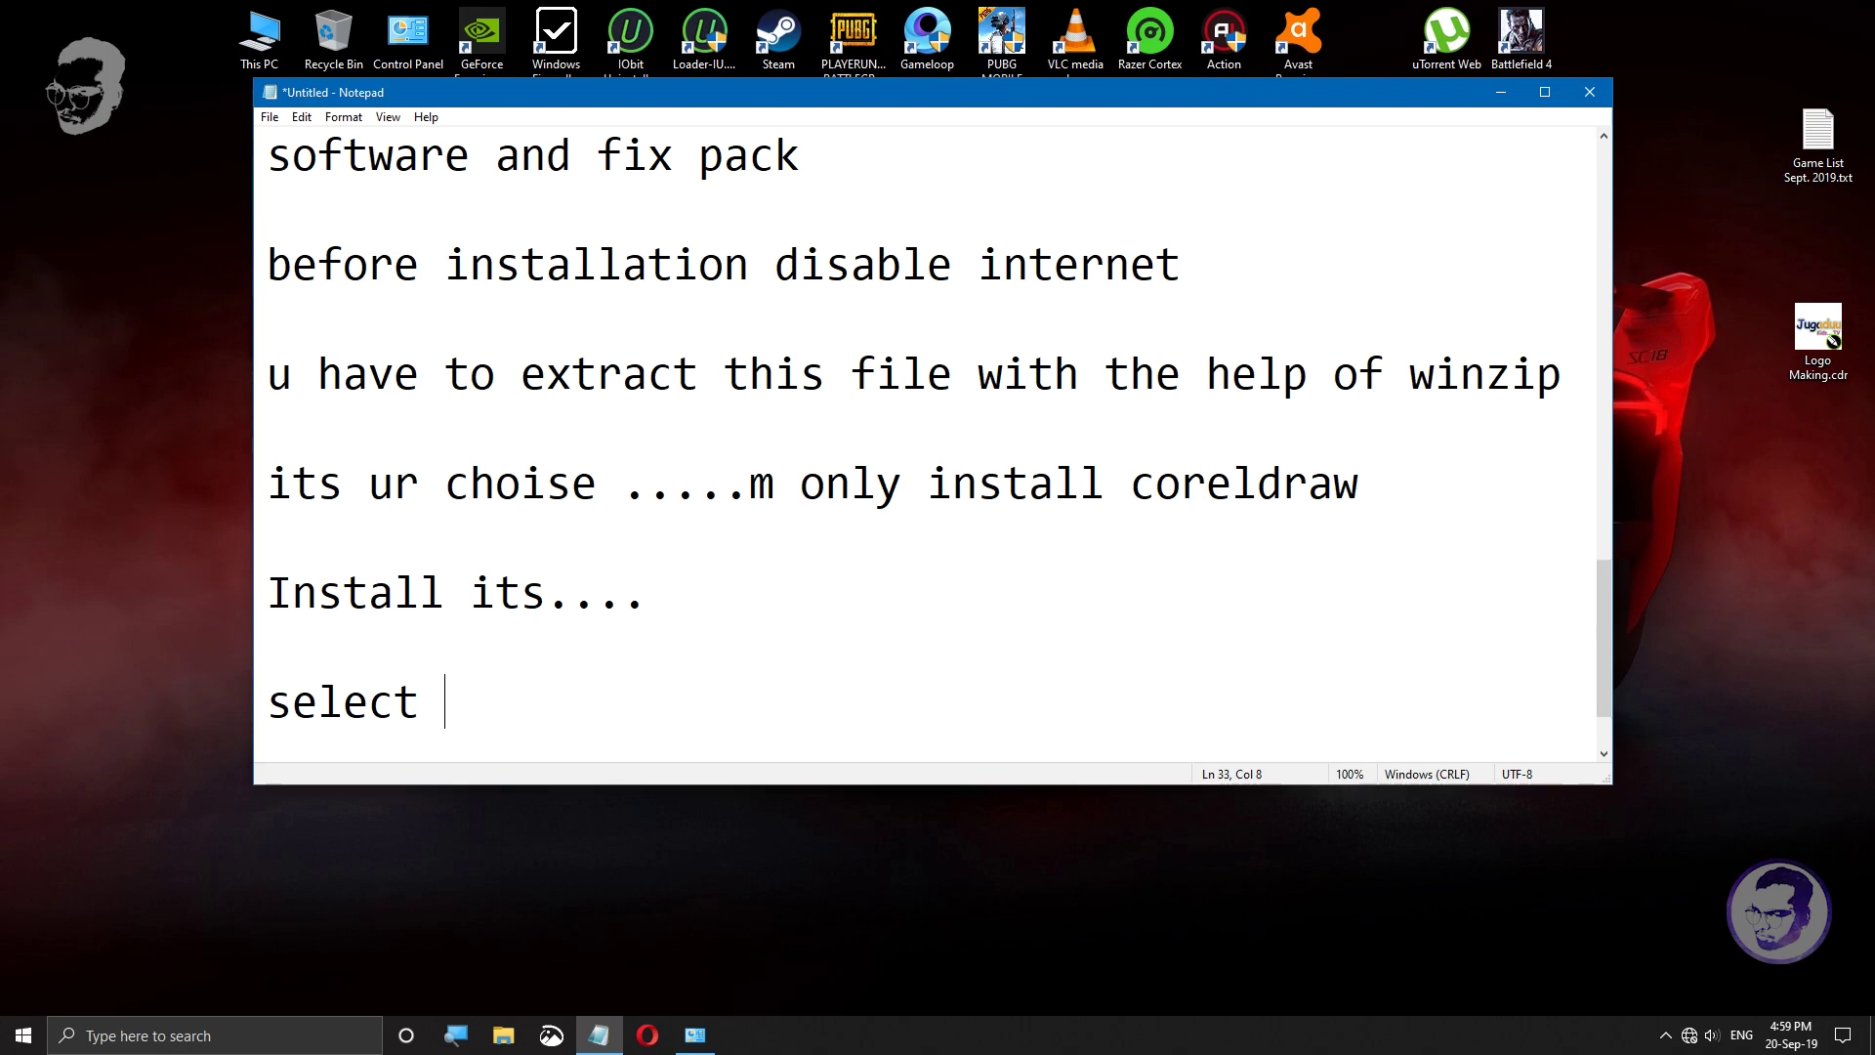
type("the .exe file")
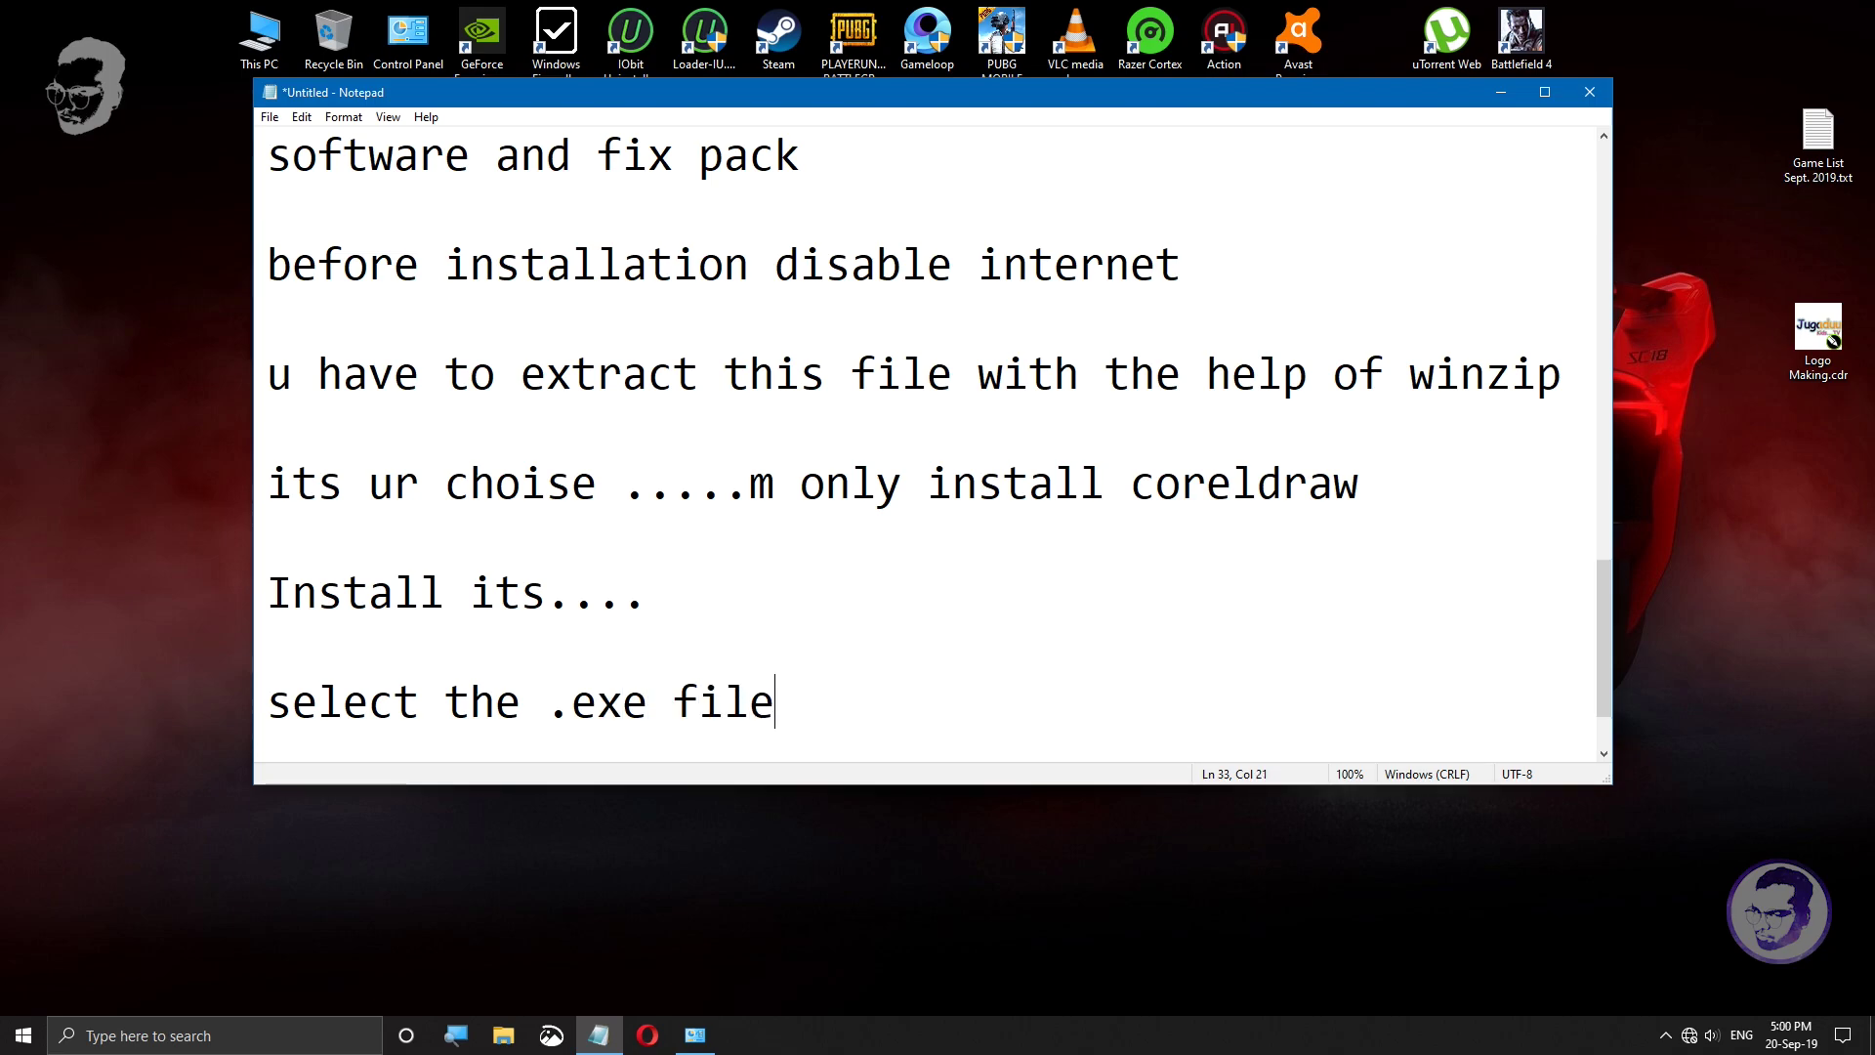
type(" and block ")
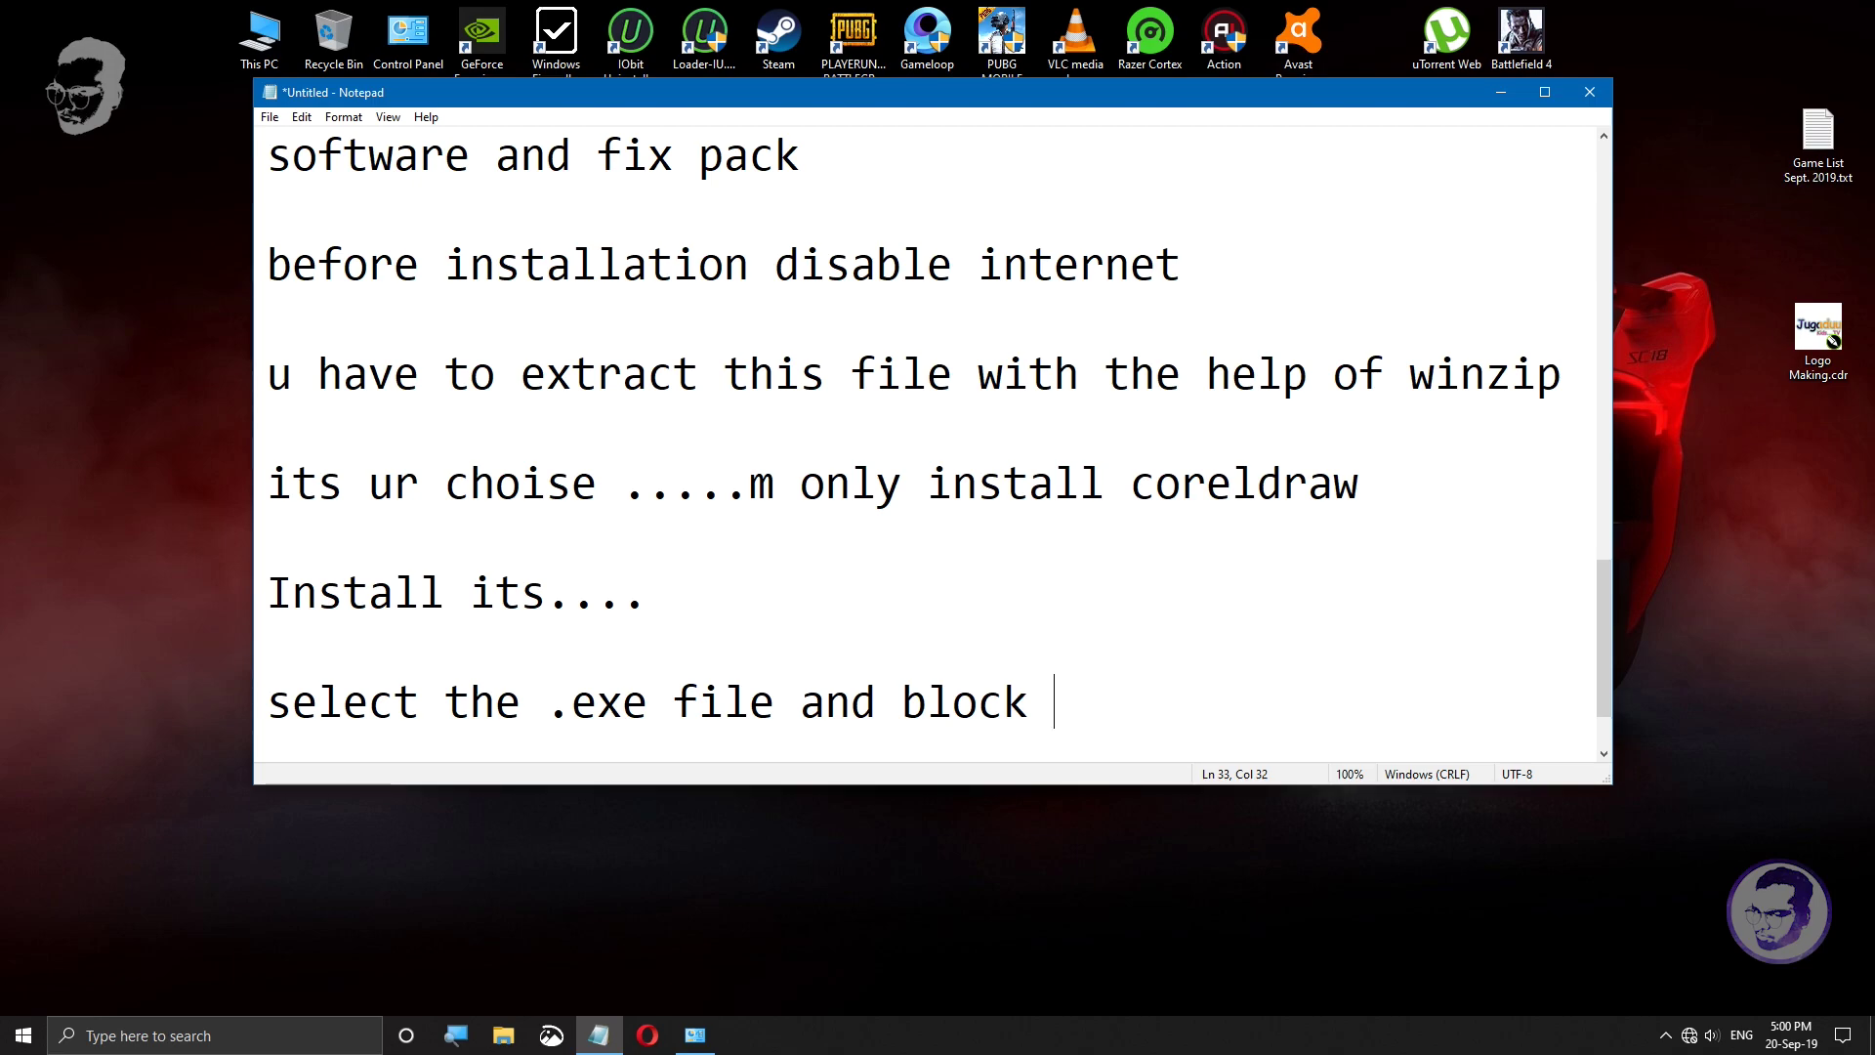
type("incomin")
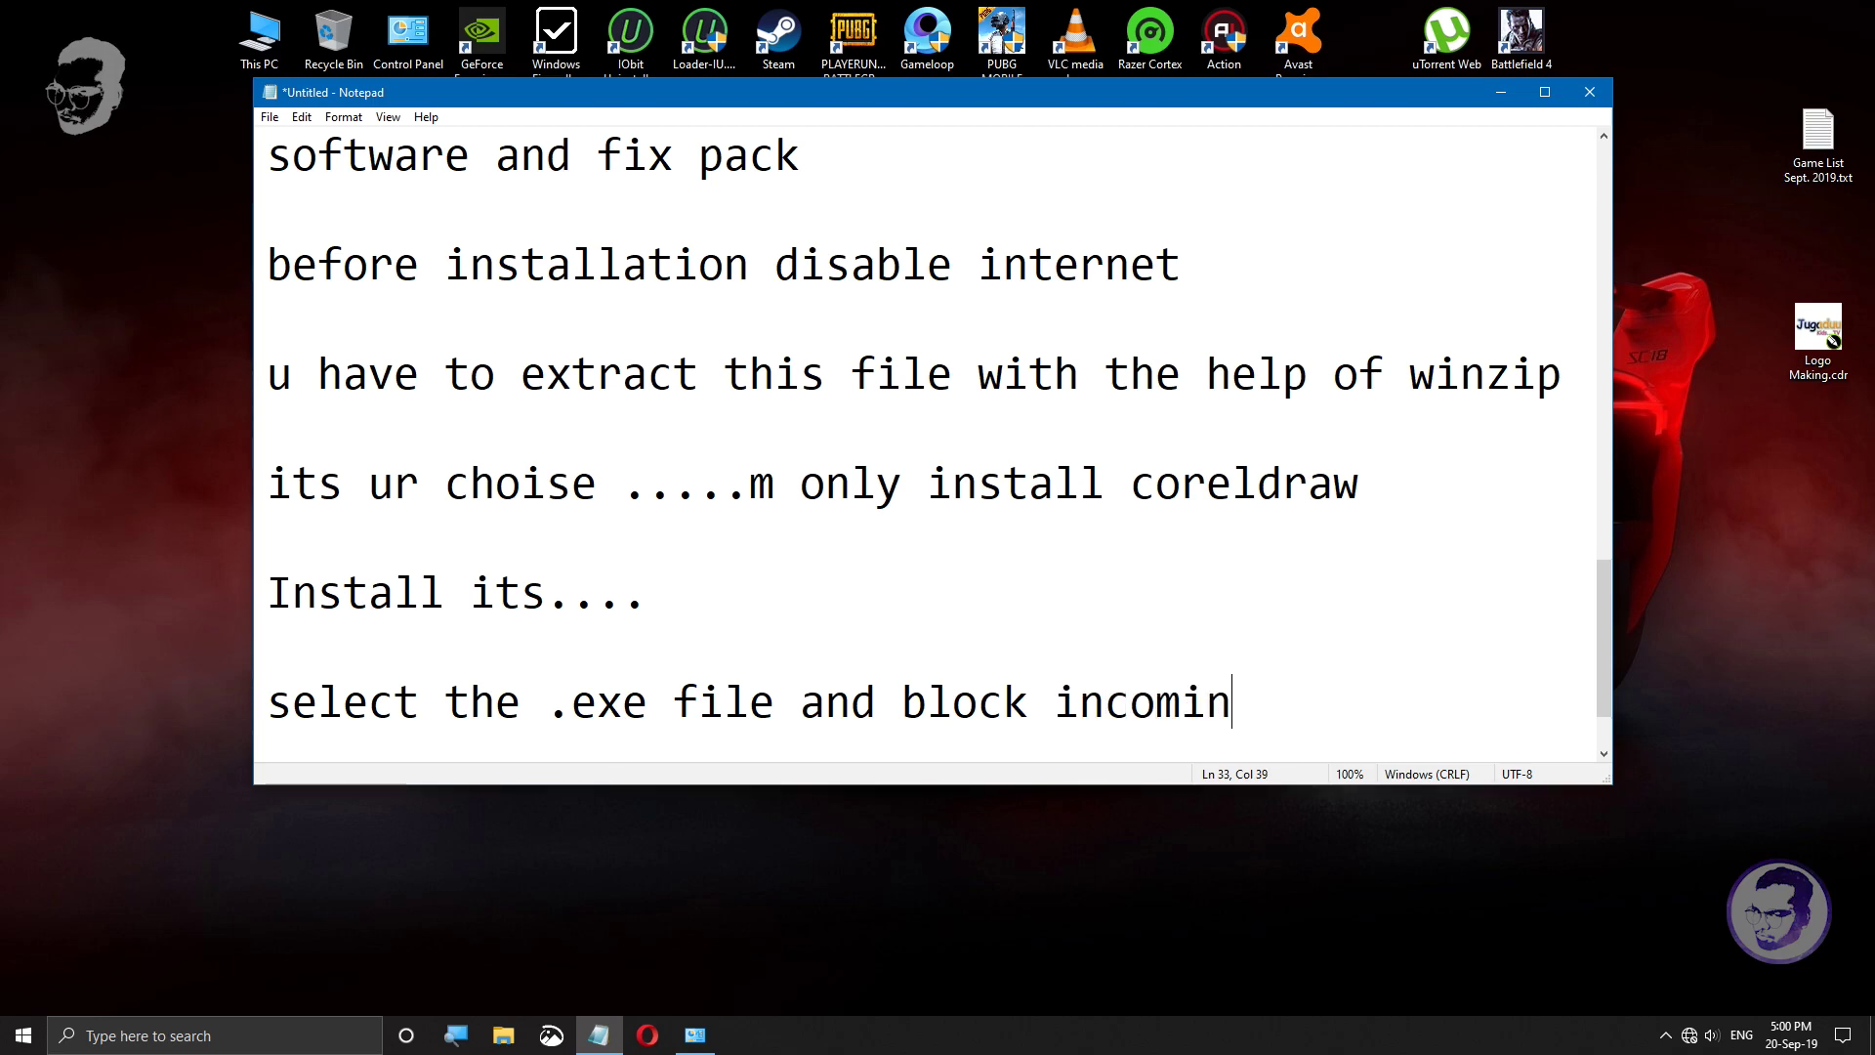
type("g and o")
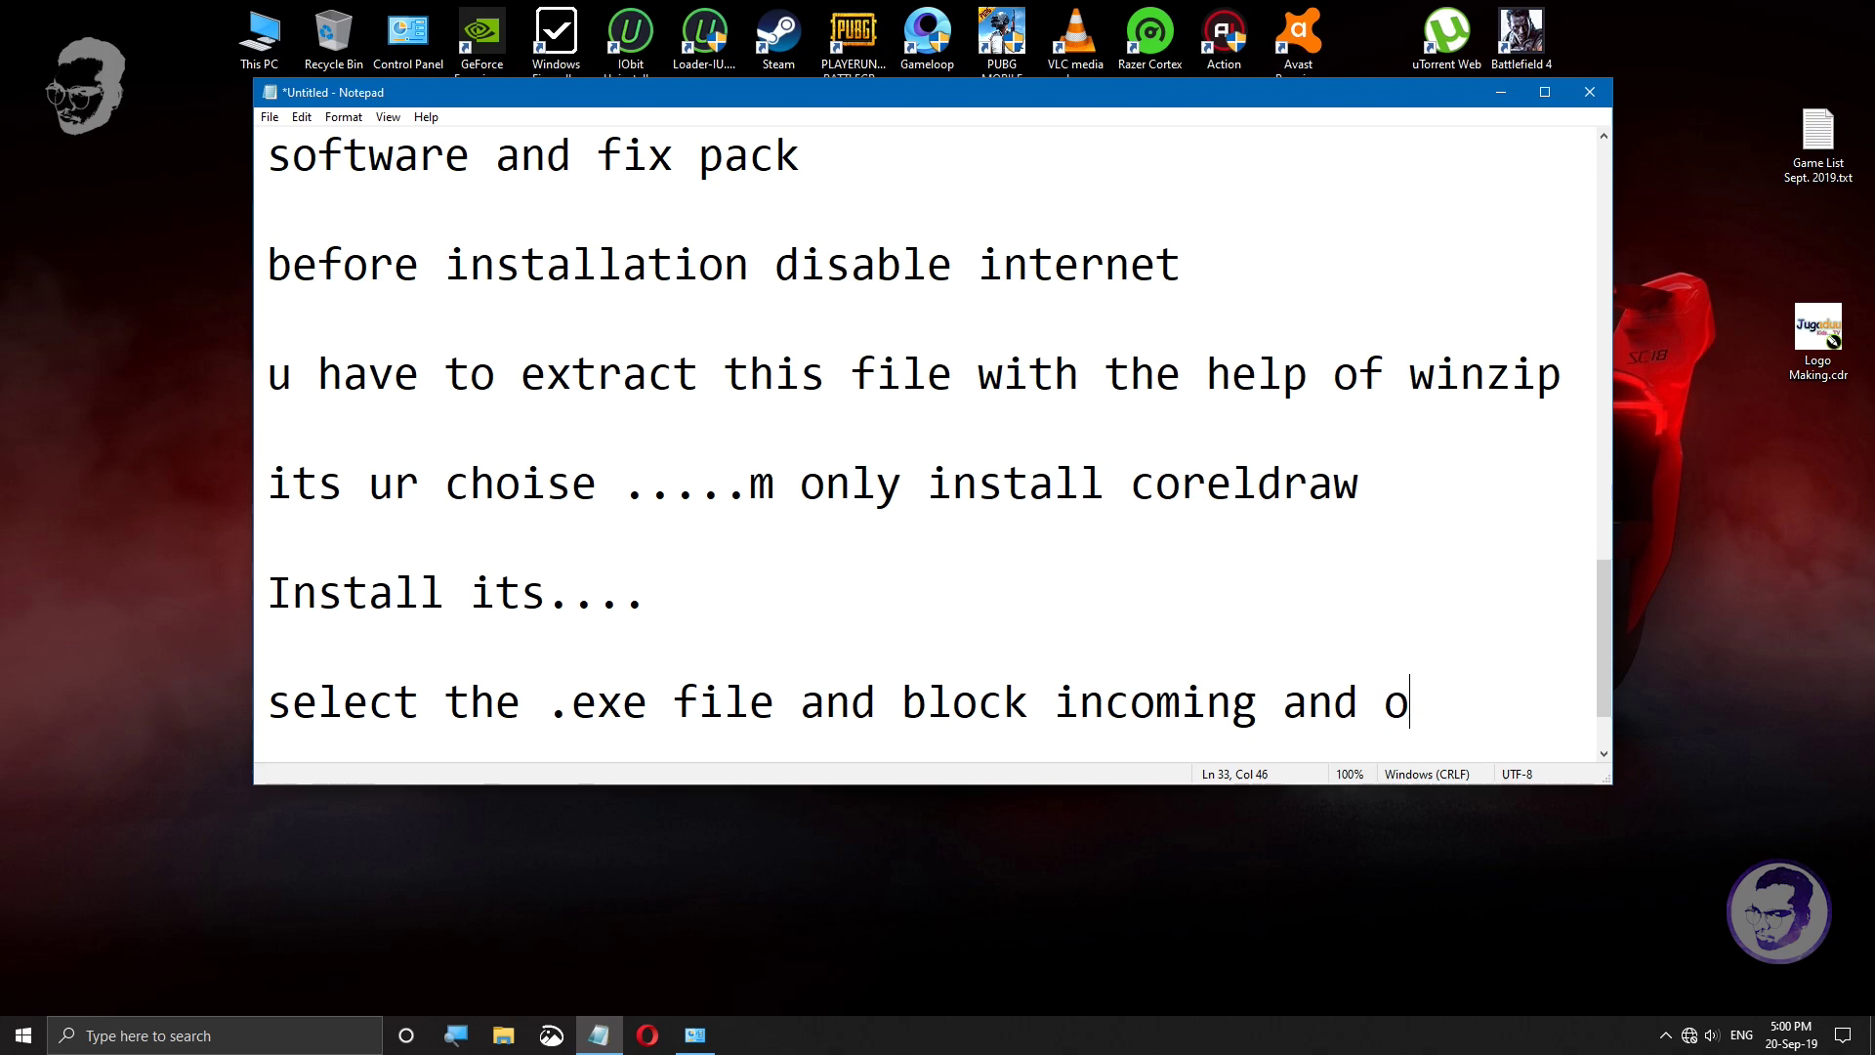
type("utgoing connection of")
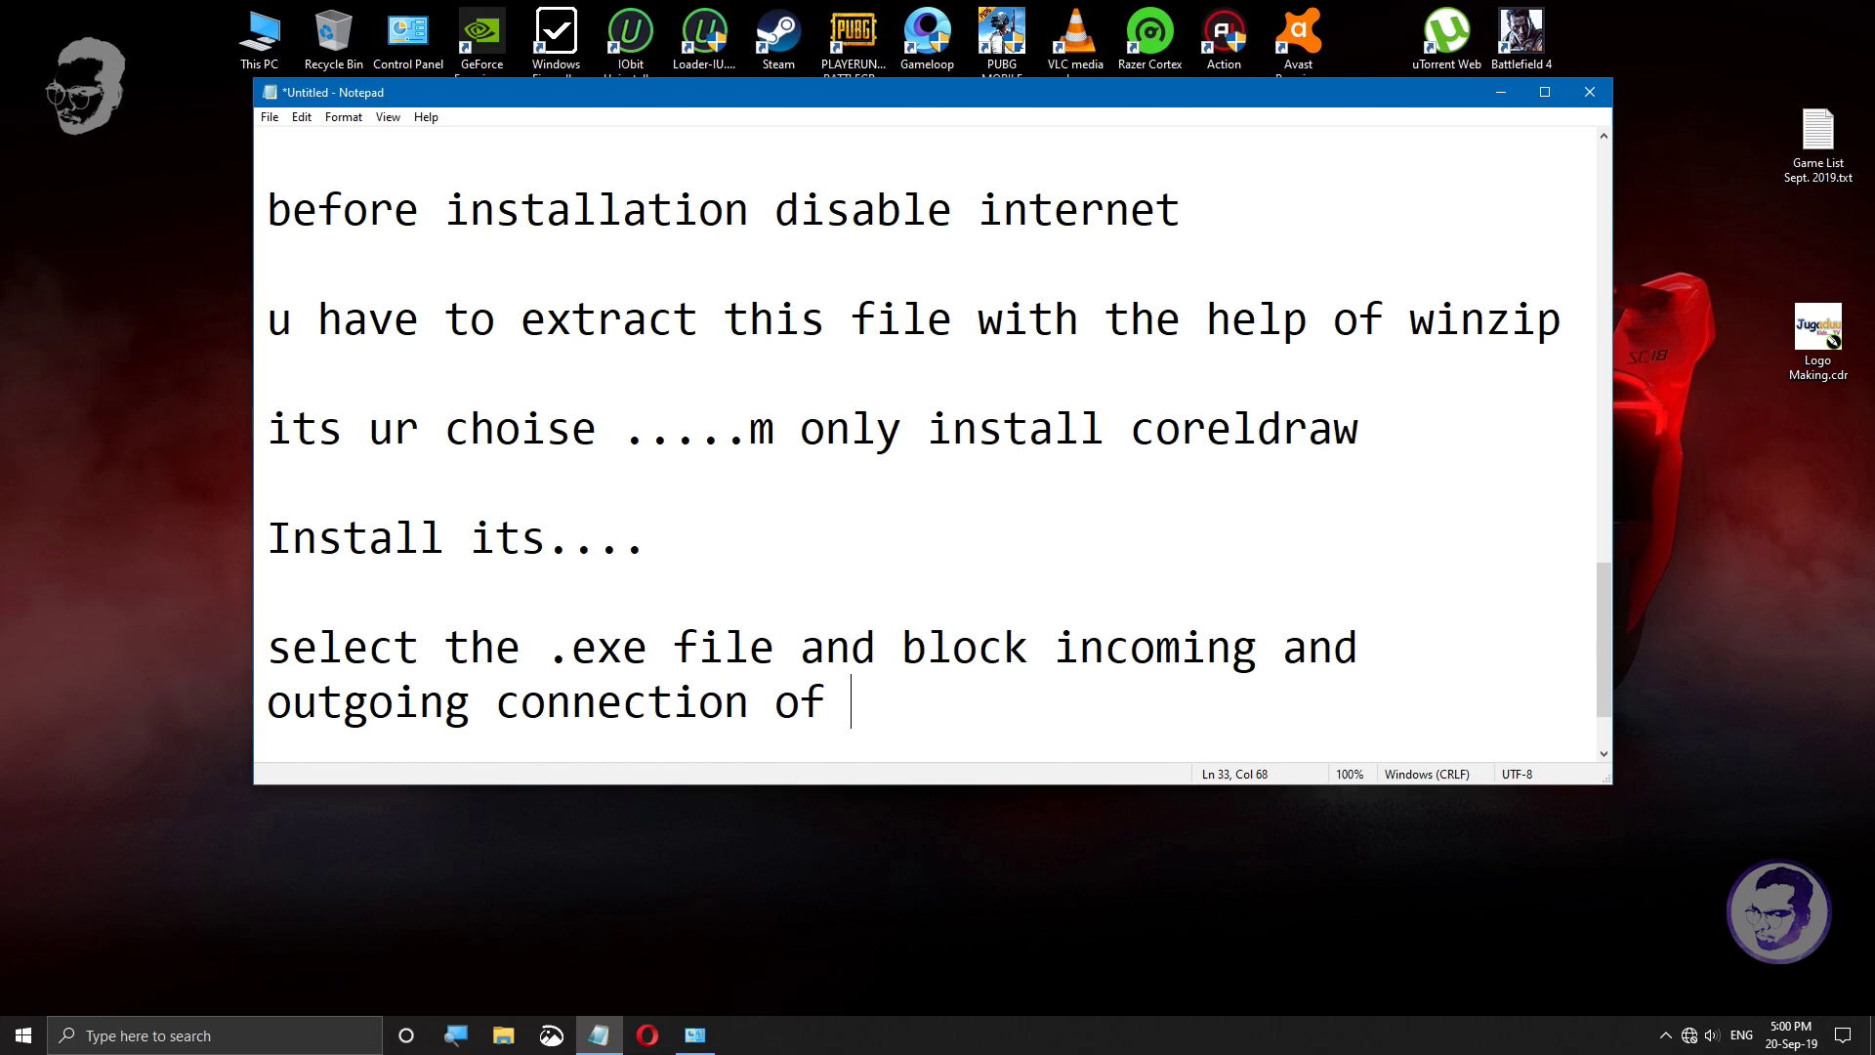
type("are...")
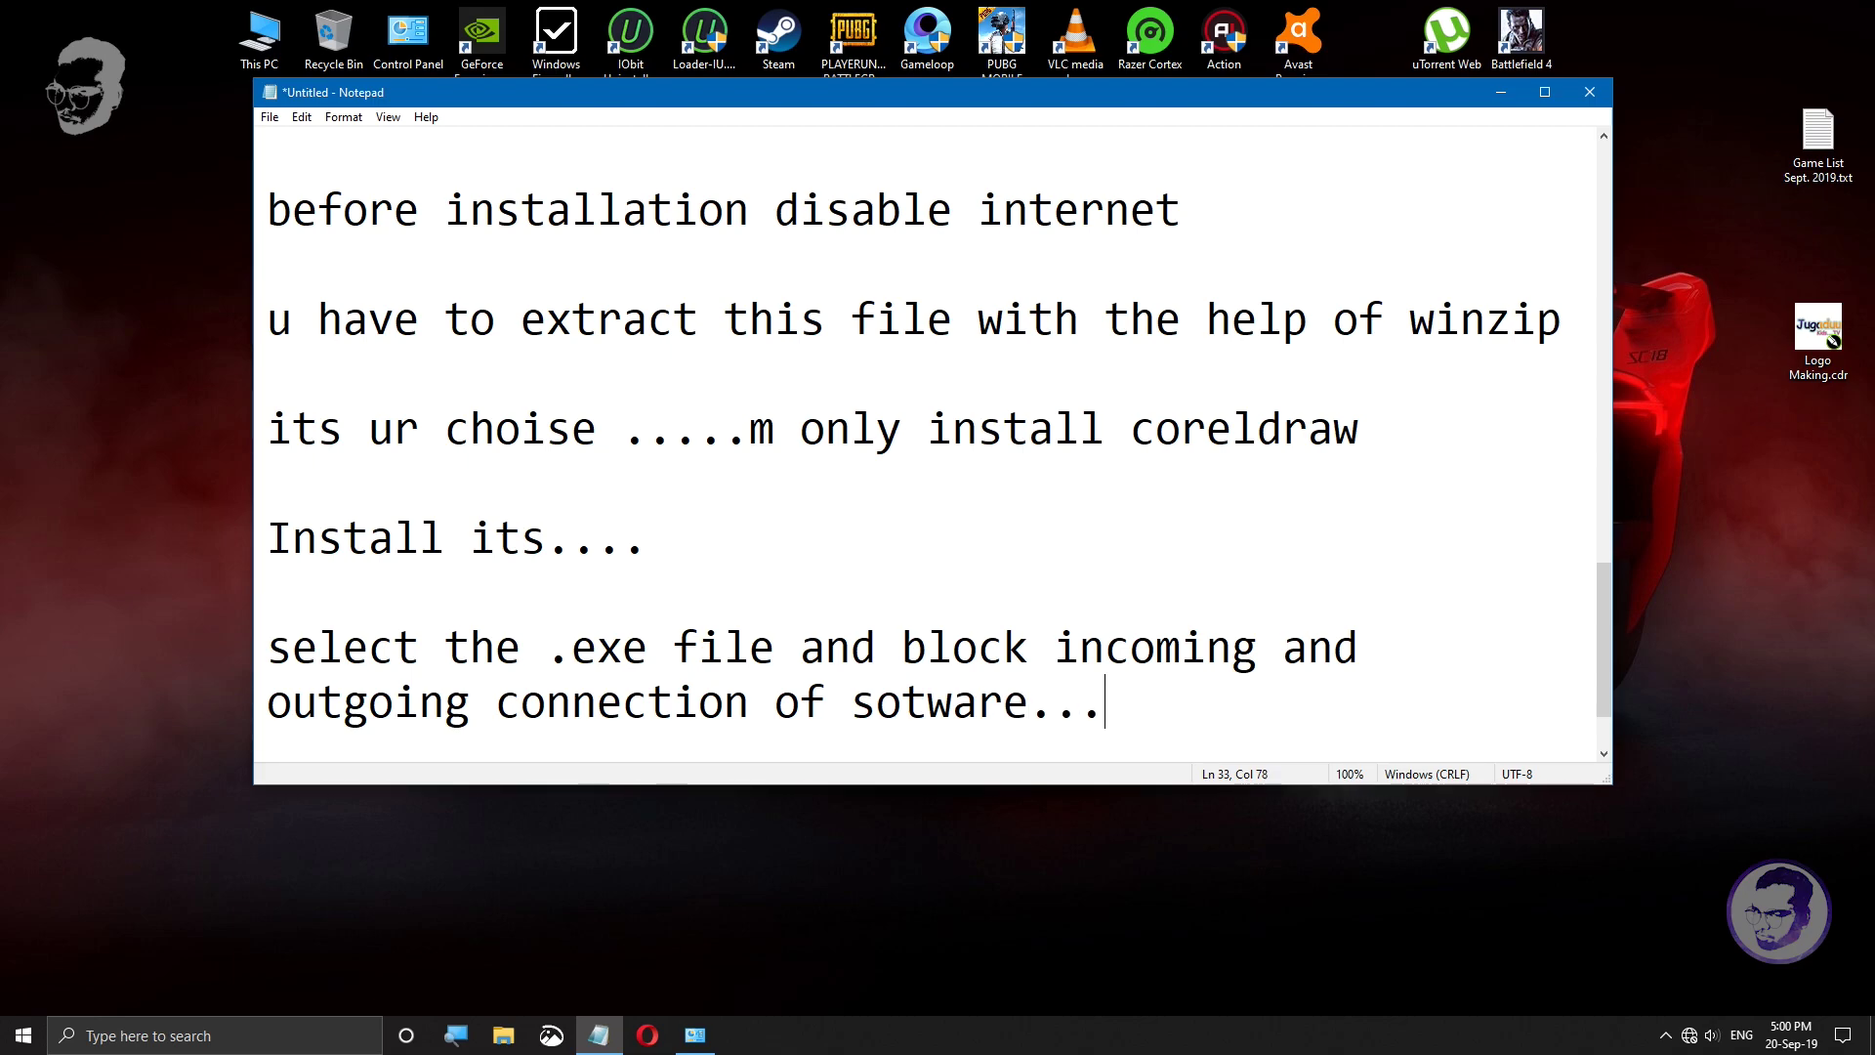
Step: Add the line "any software u can block with the help of window firewall" below the previous note
key("Return")
type("an")
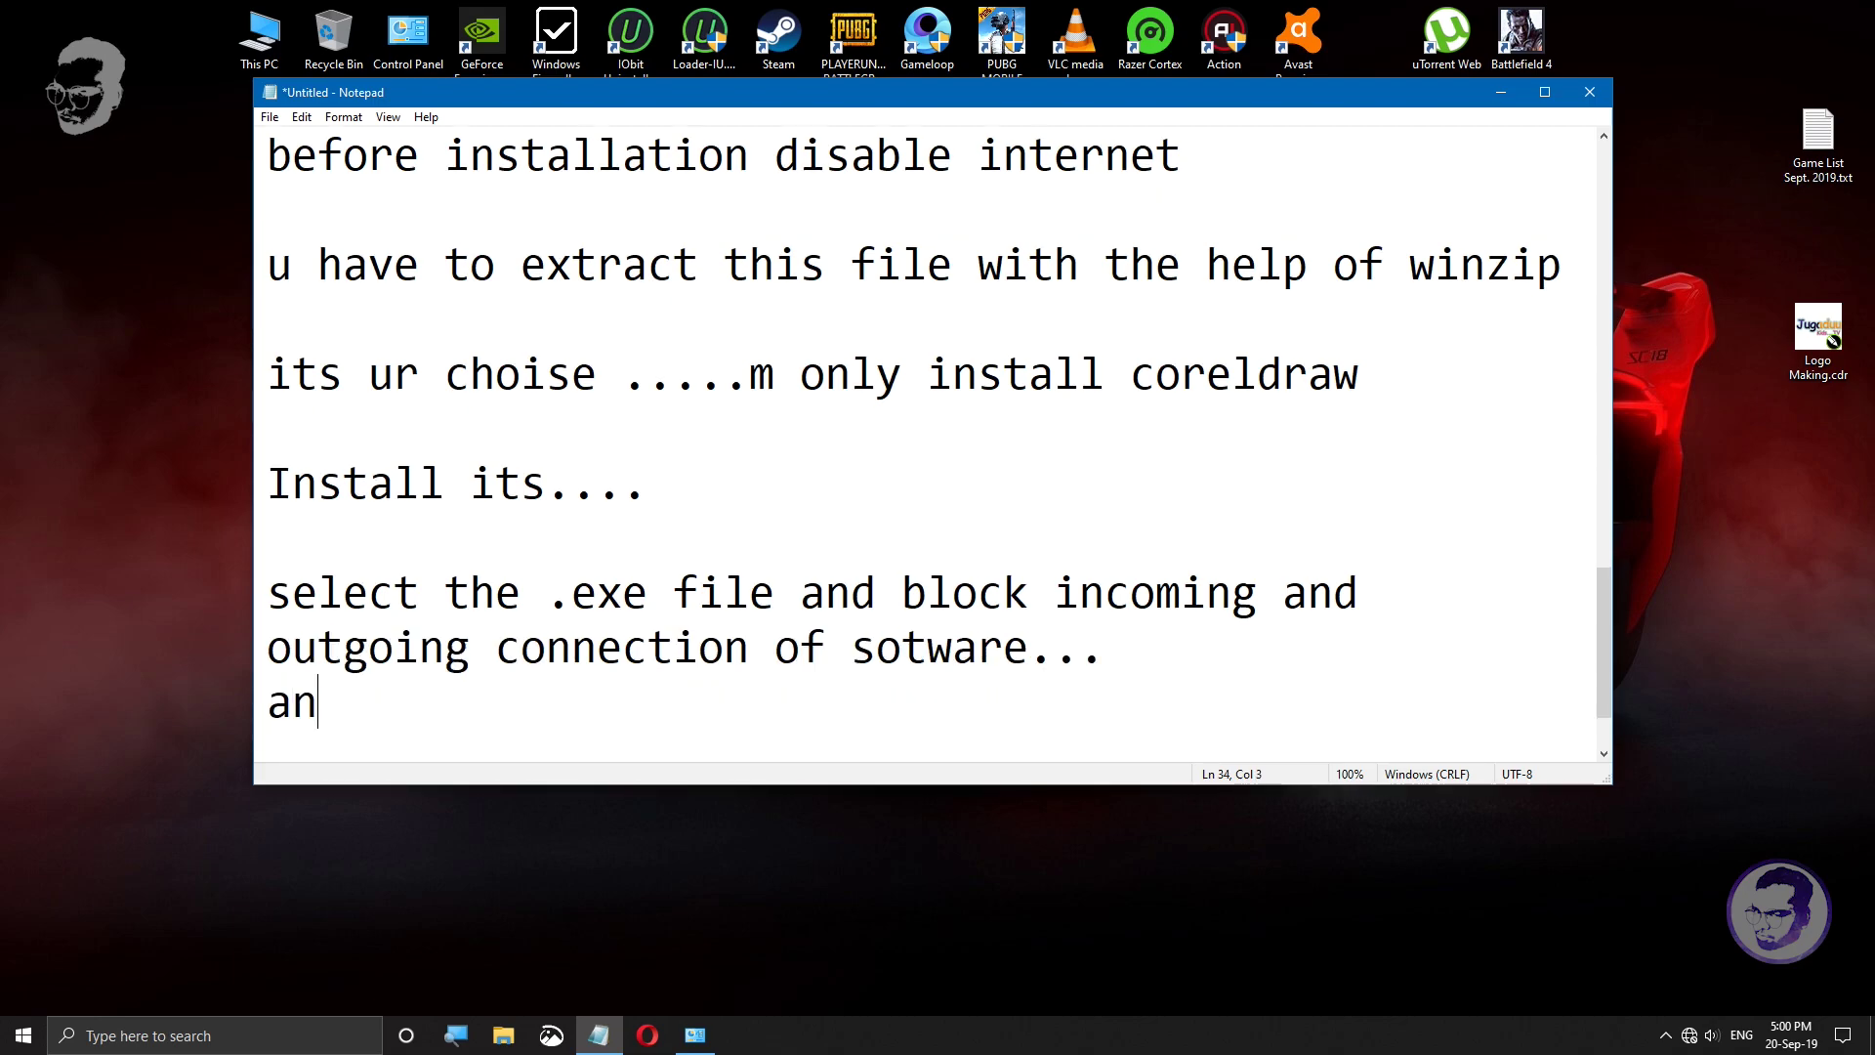
type("y sof")
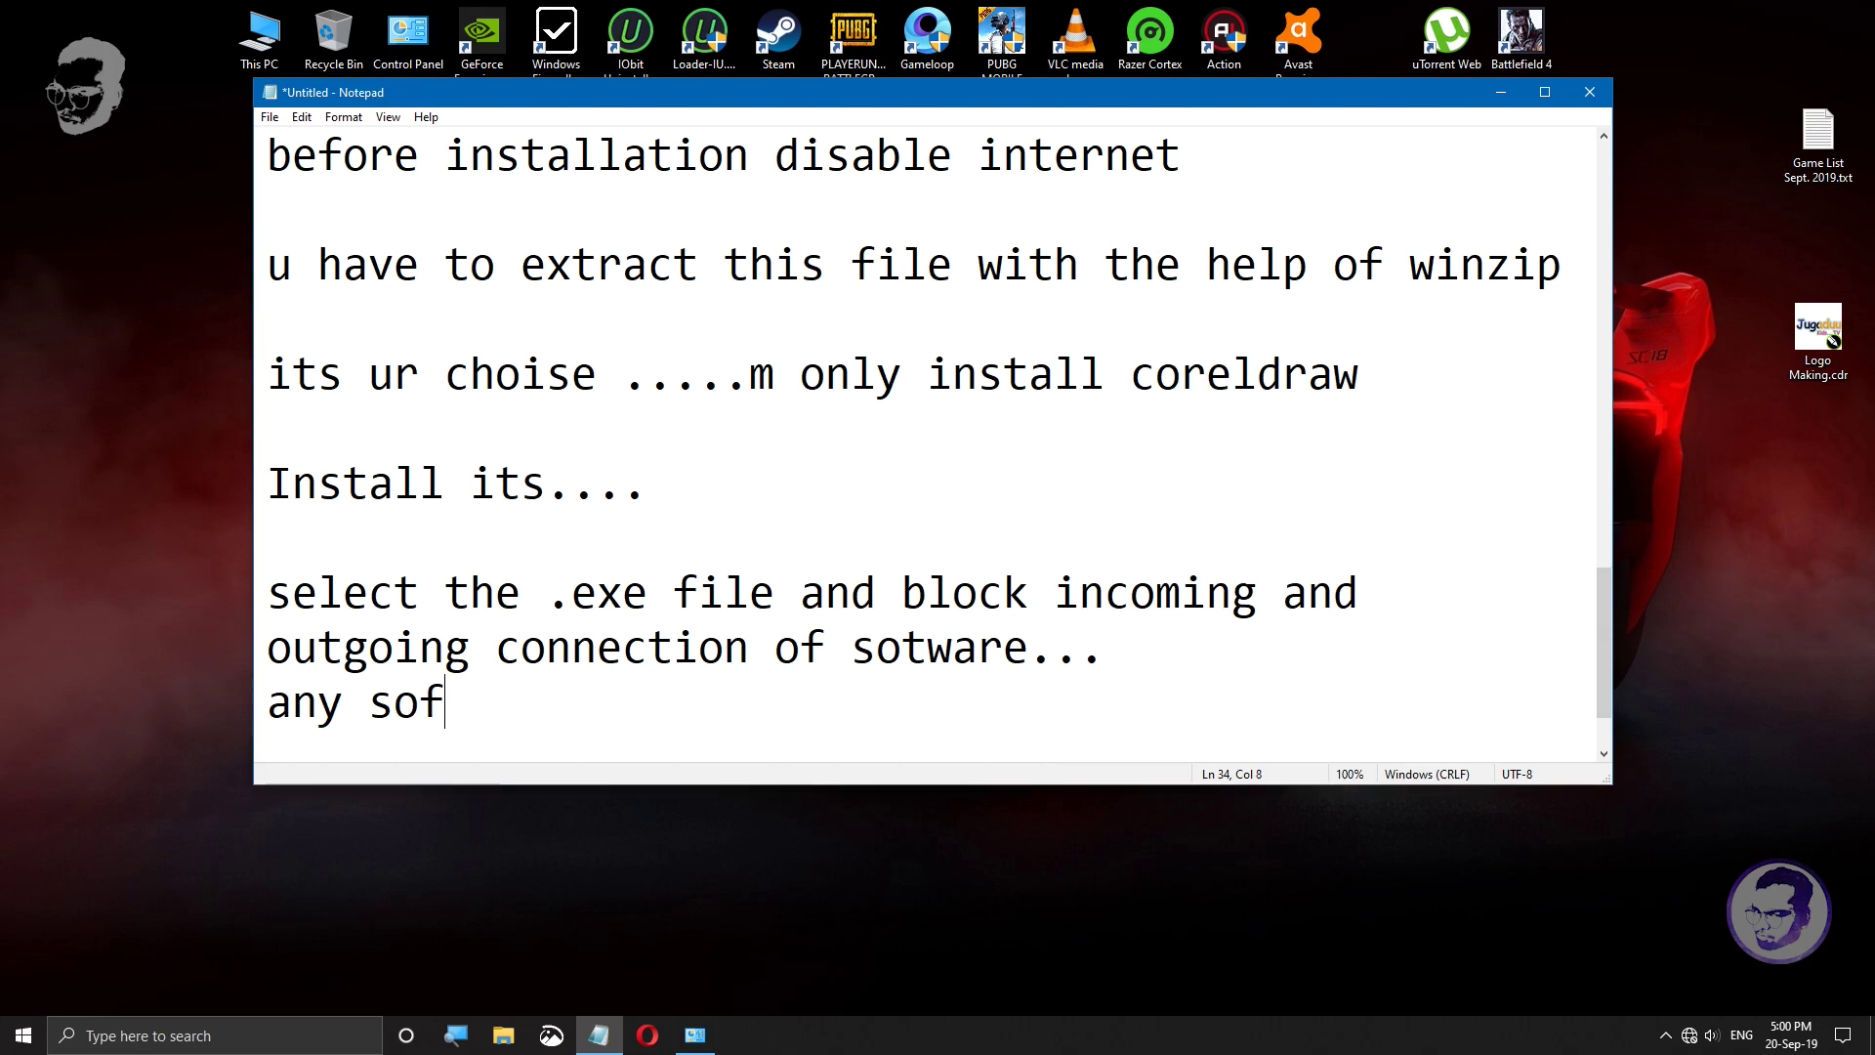
type("tware u ")
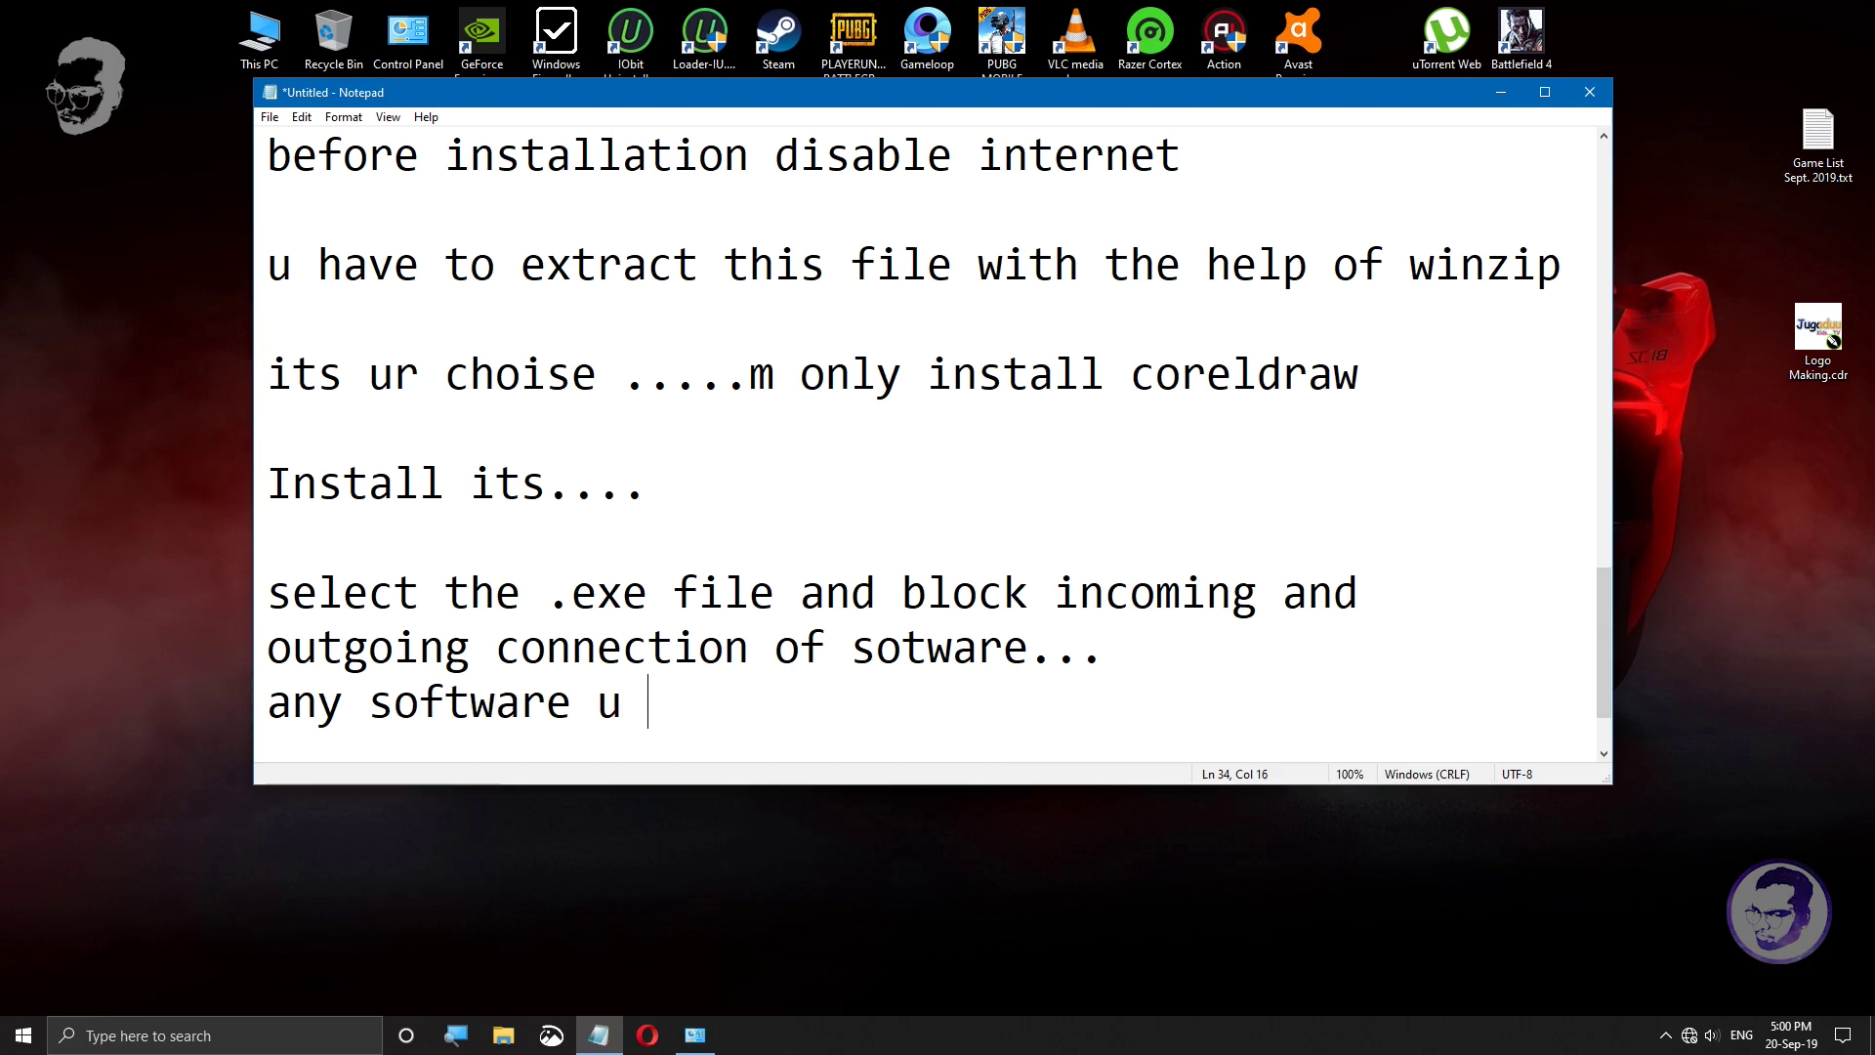
type("can b")
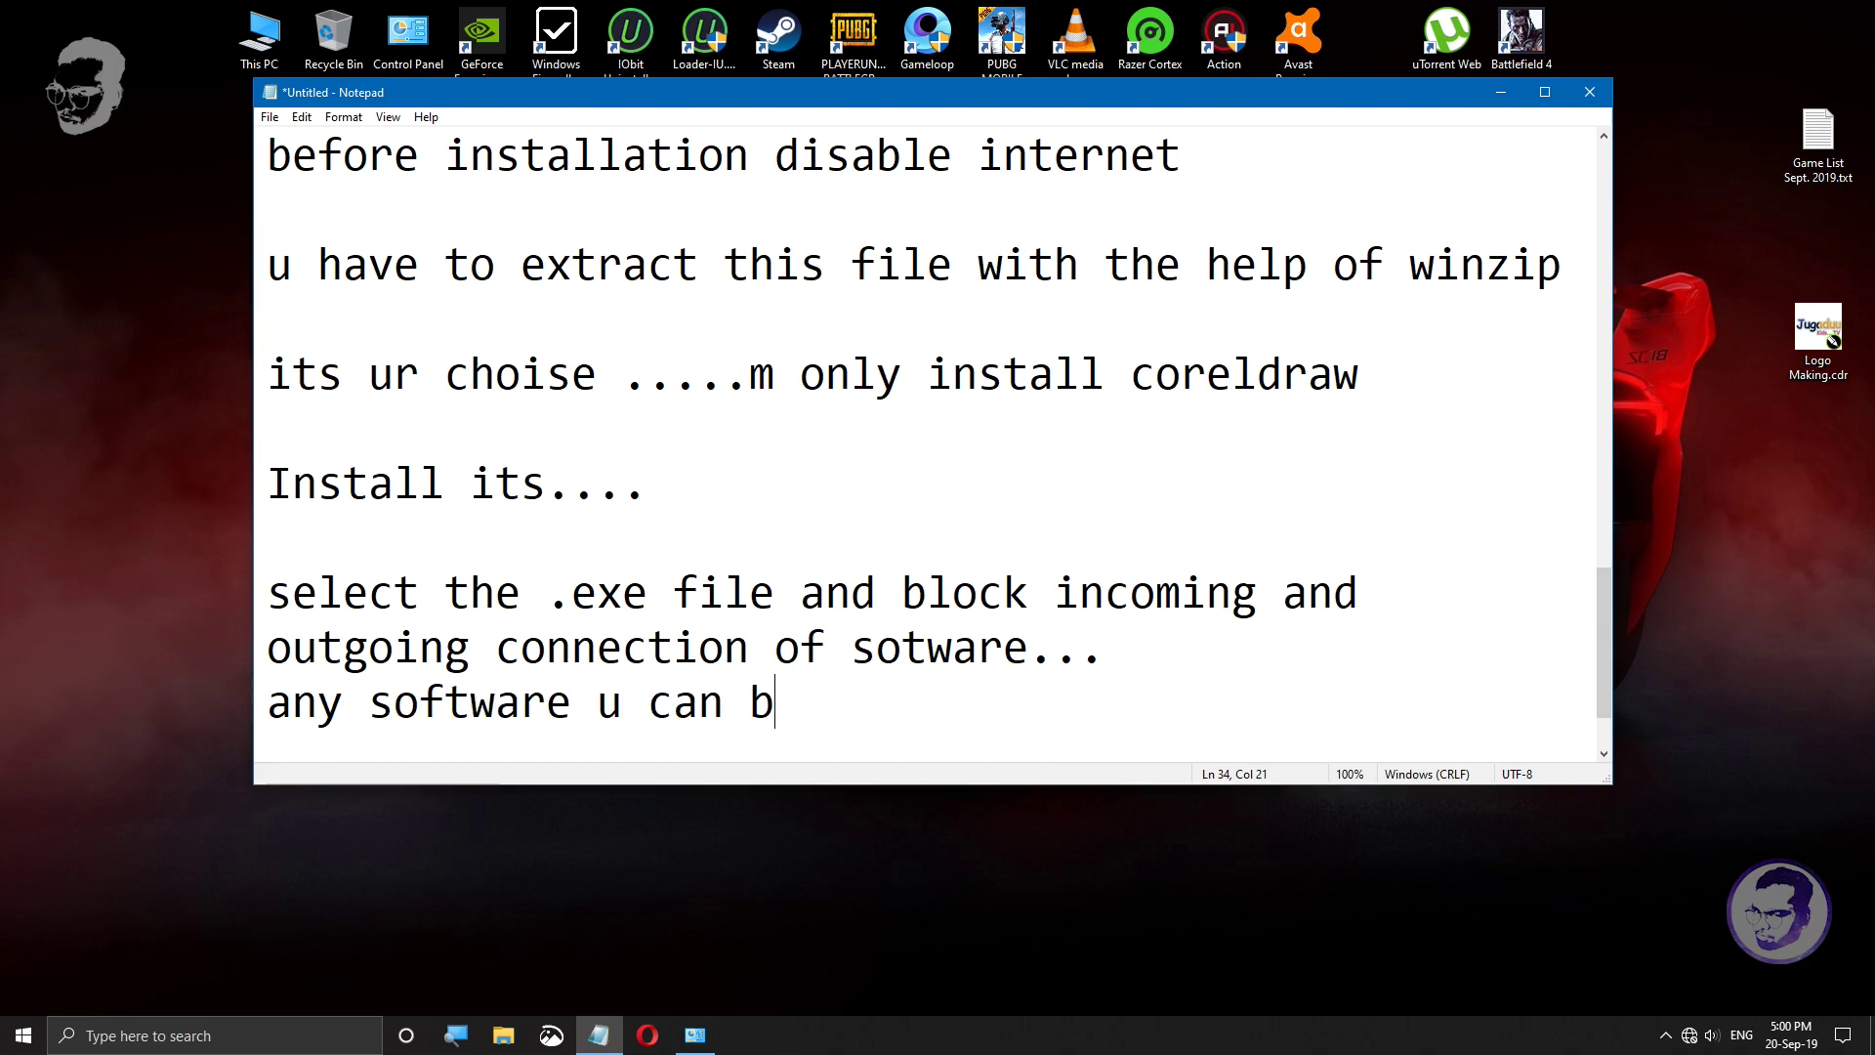
type("lock with the")
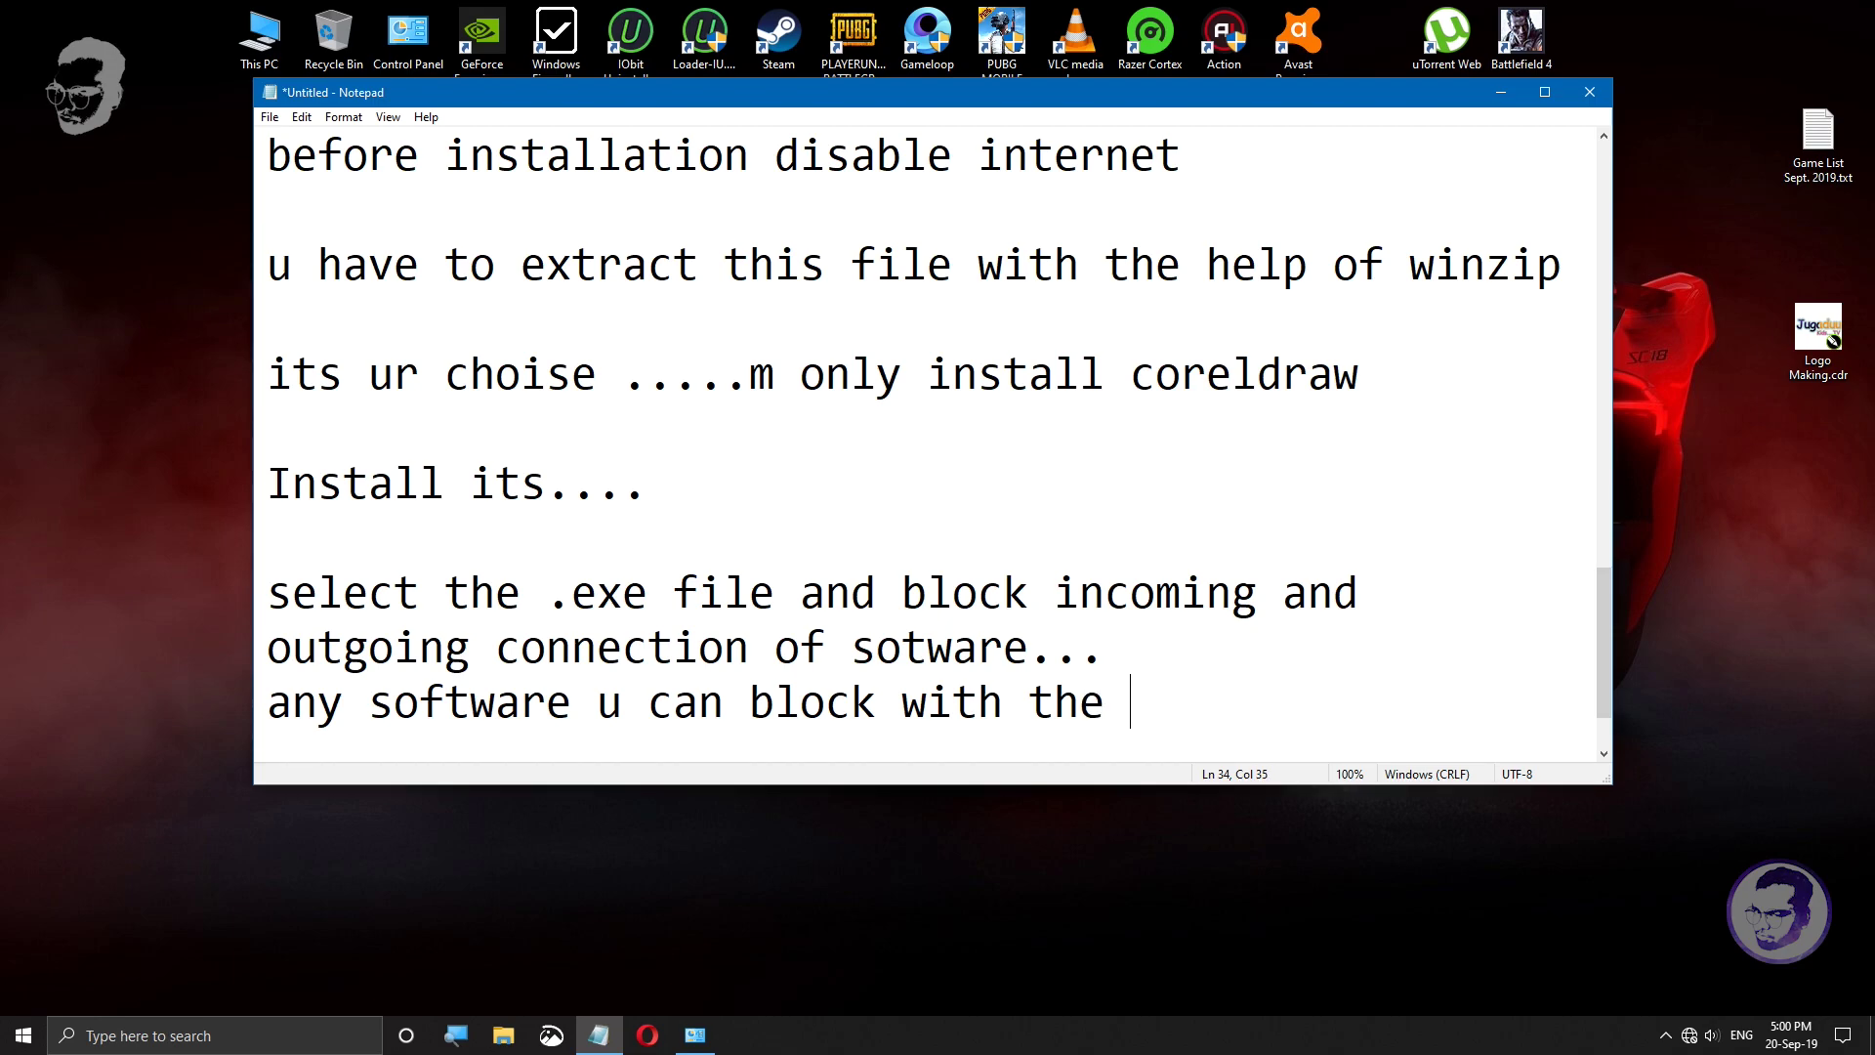
type(" help")
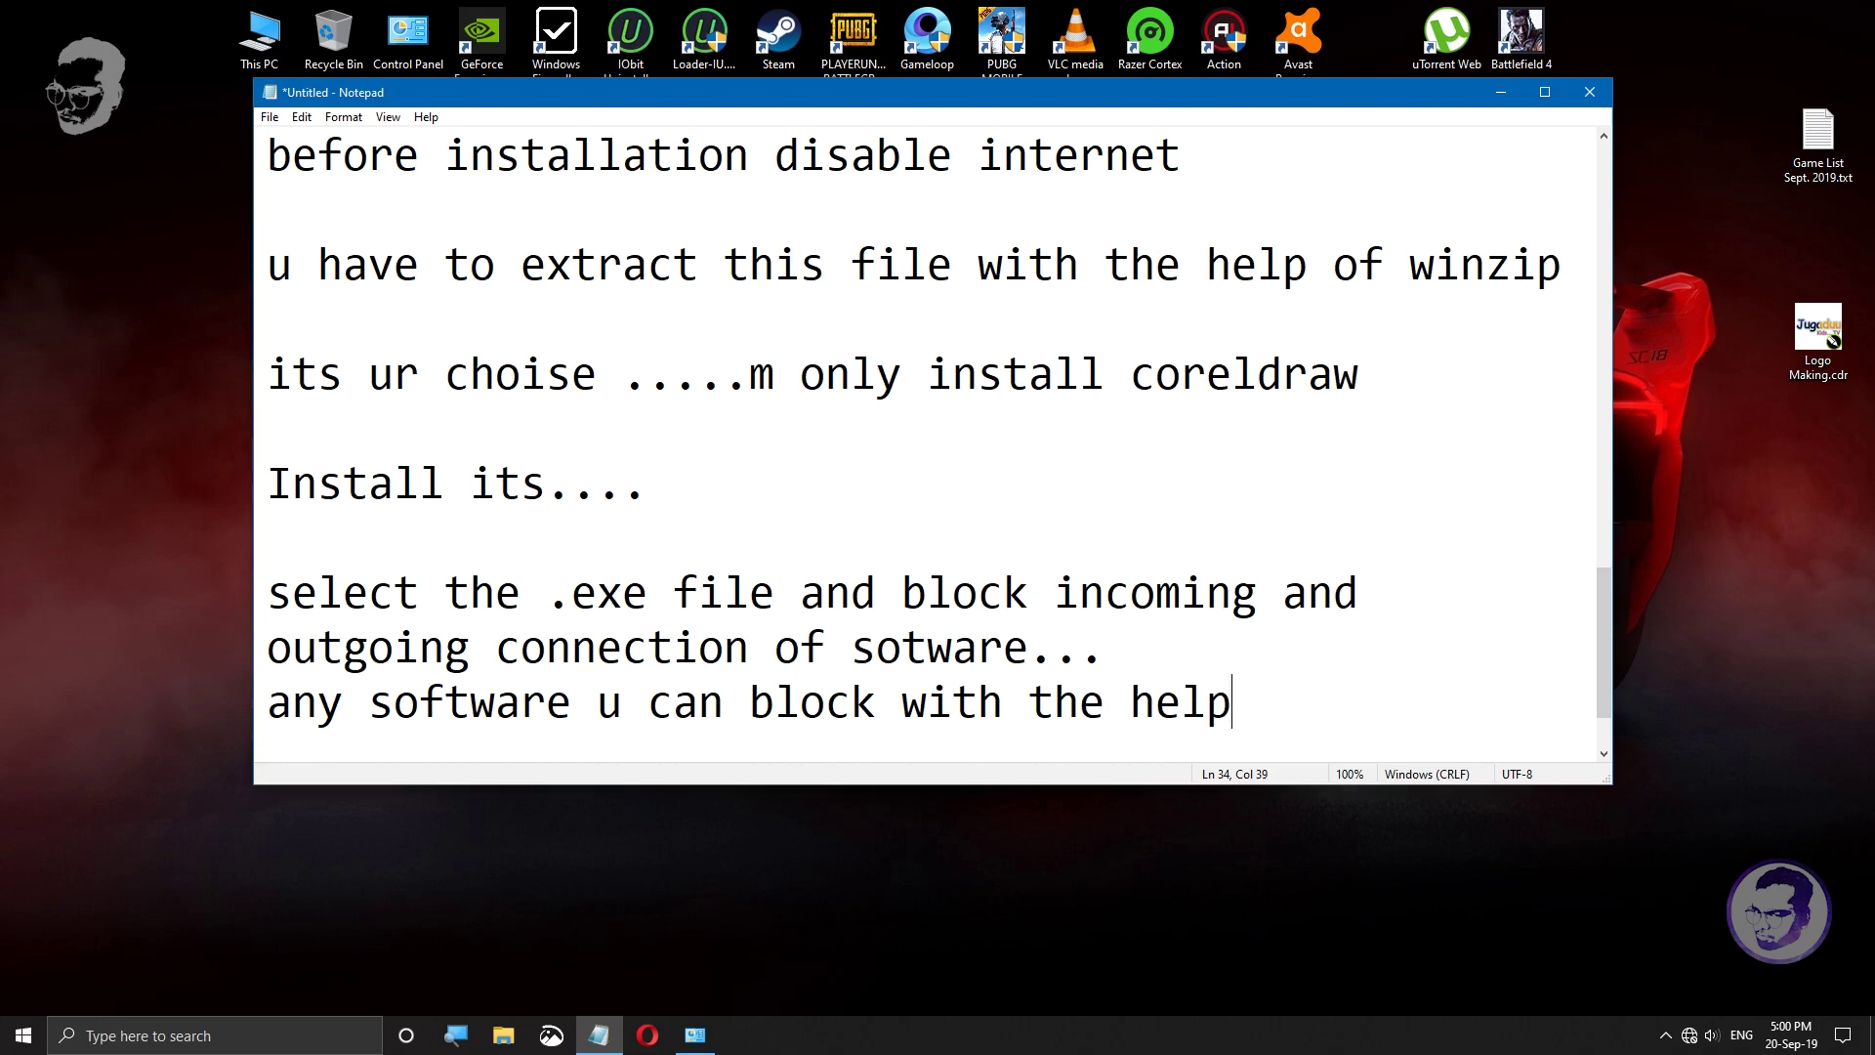
type(" of window")
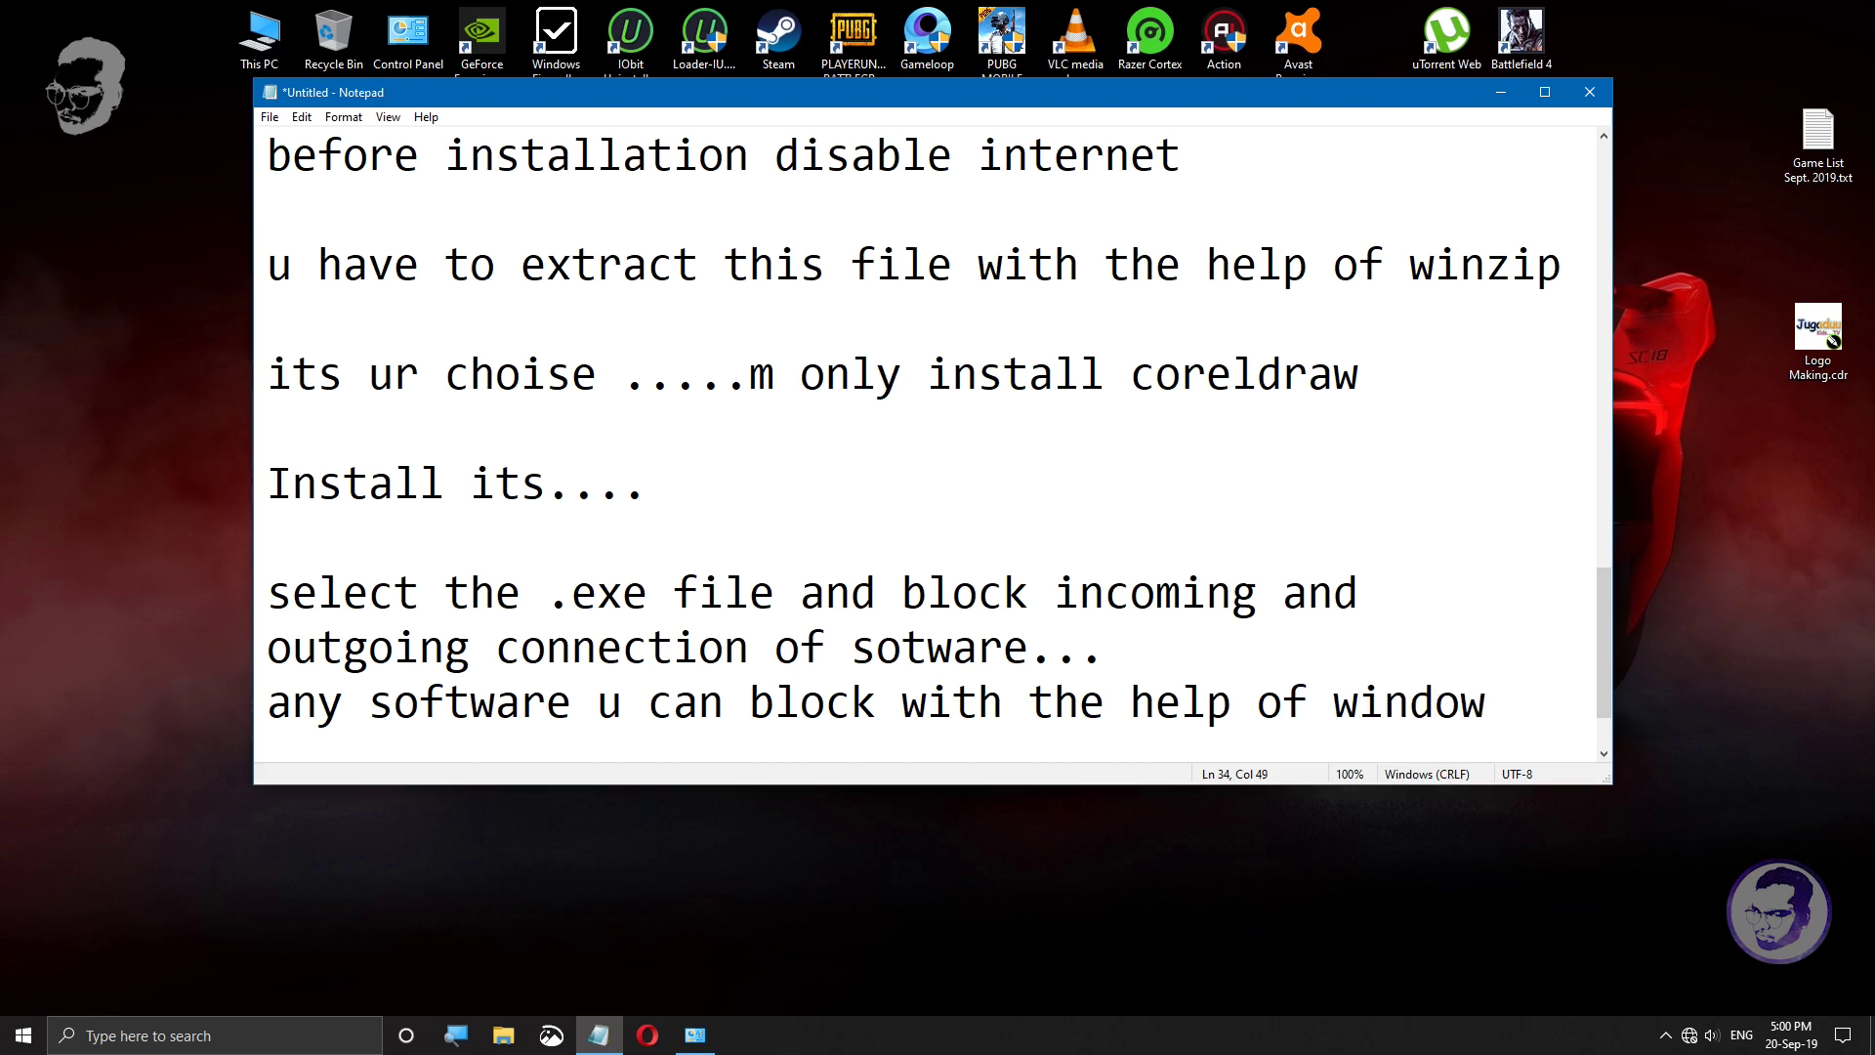
type("fire")
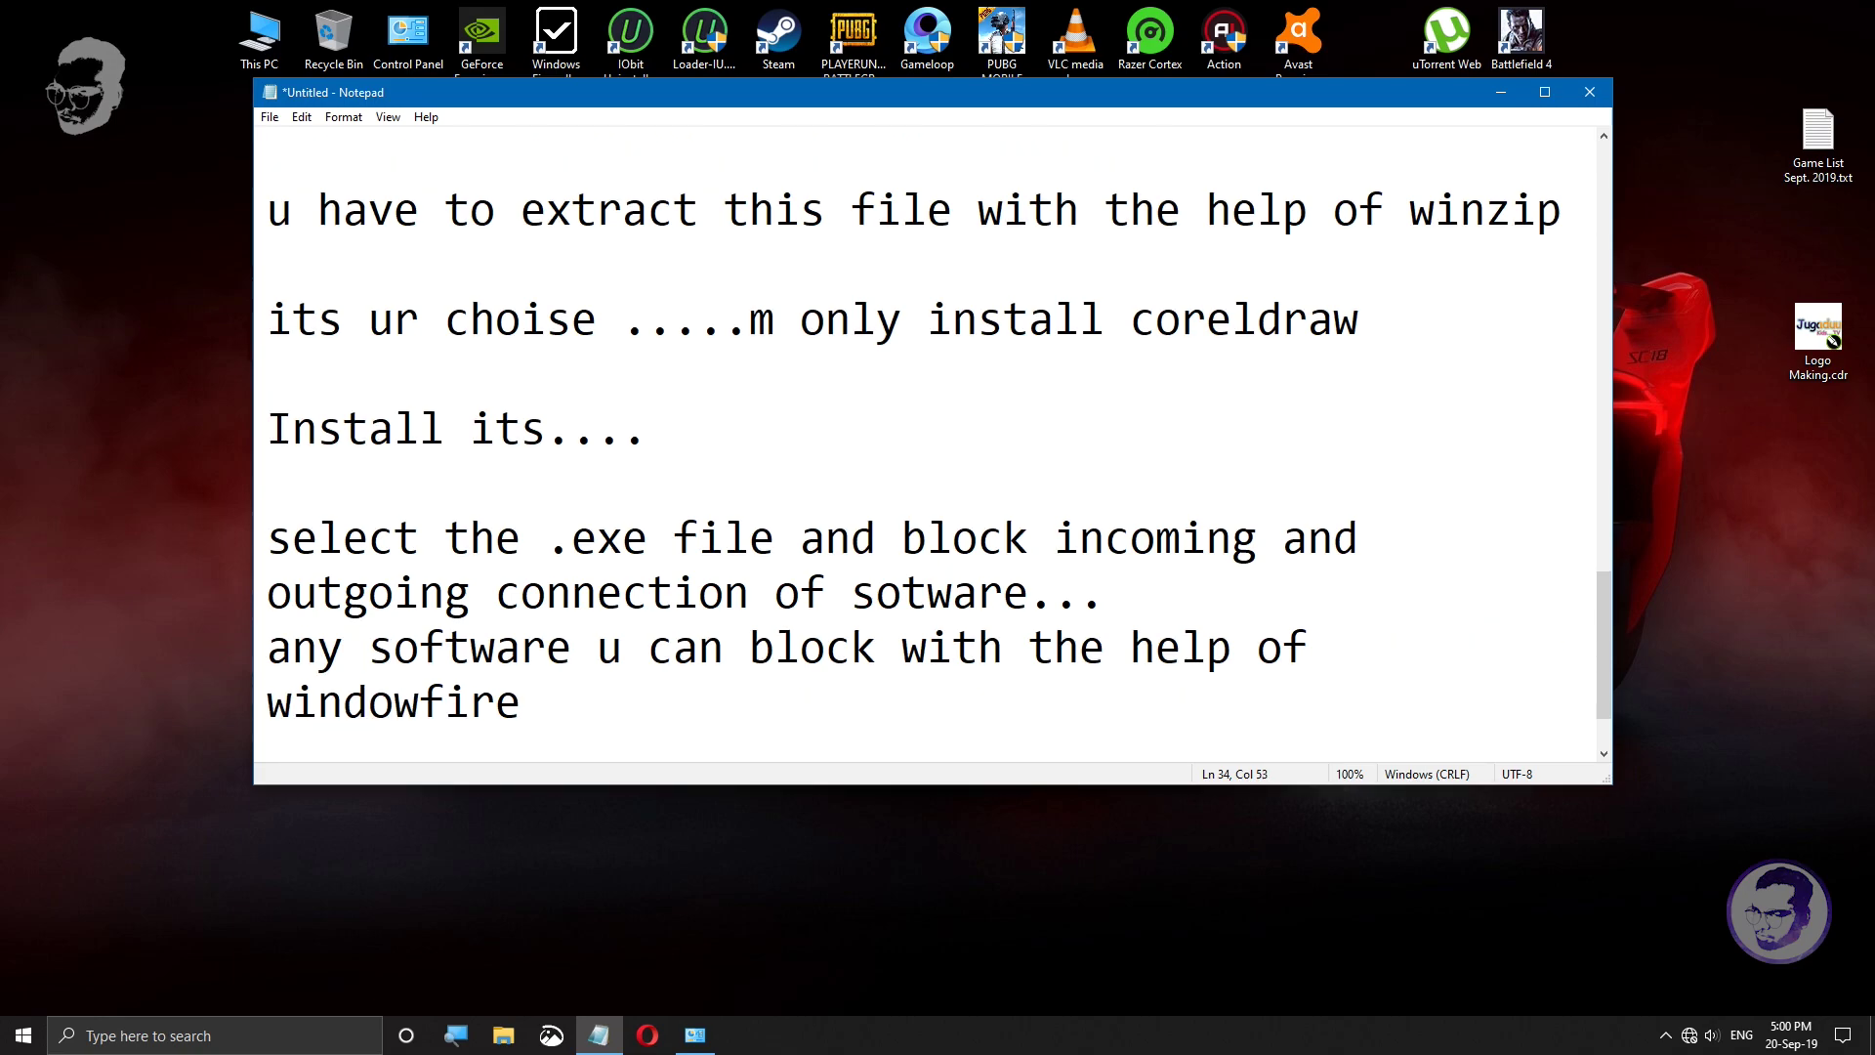
type("wall")
left_click(419, 702)
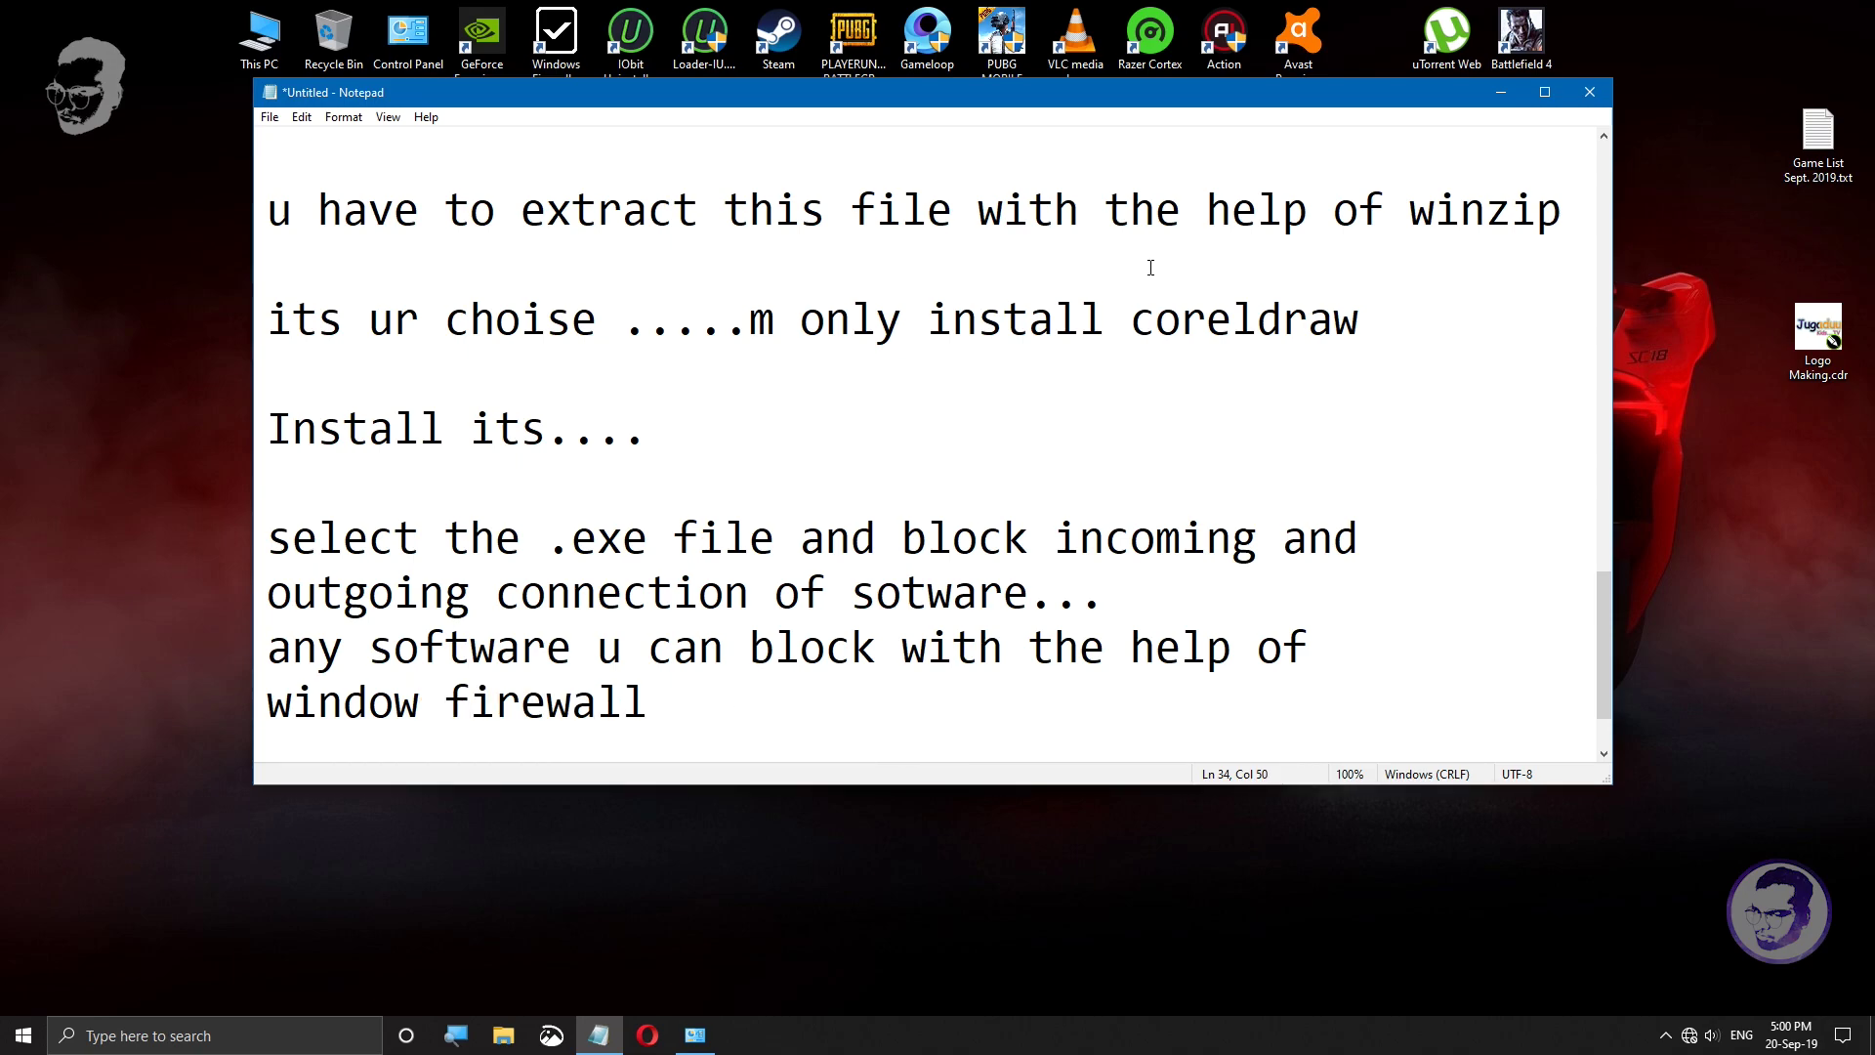
Step: Minimise the Notepad notes and refresh the desktop
left_click(1501, 92)
right_click(860, 179)
left_click(902, 242)
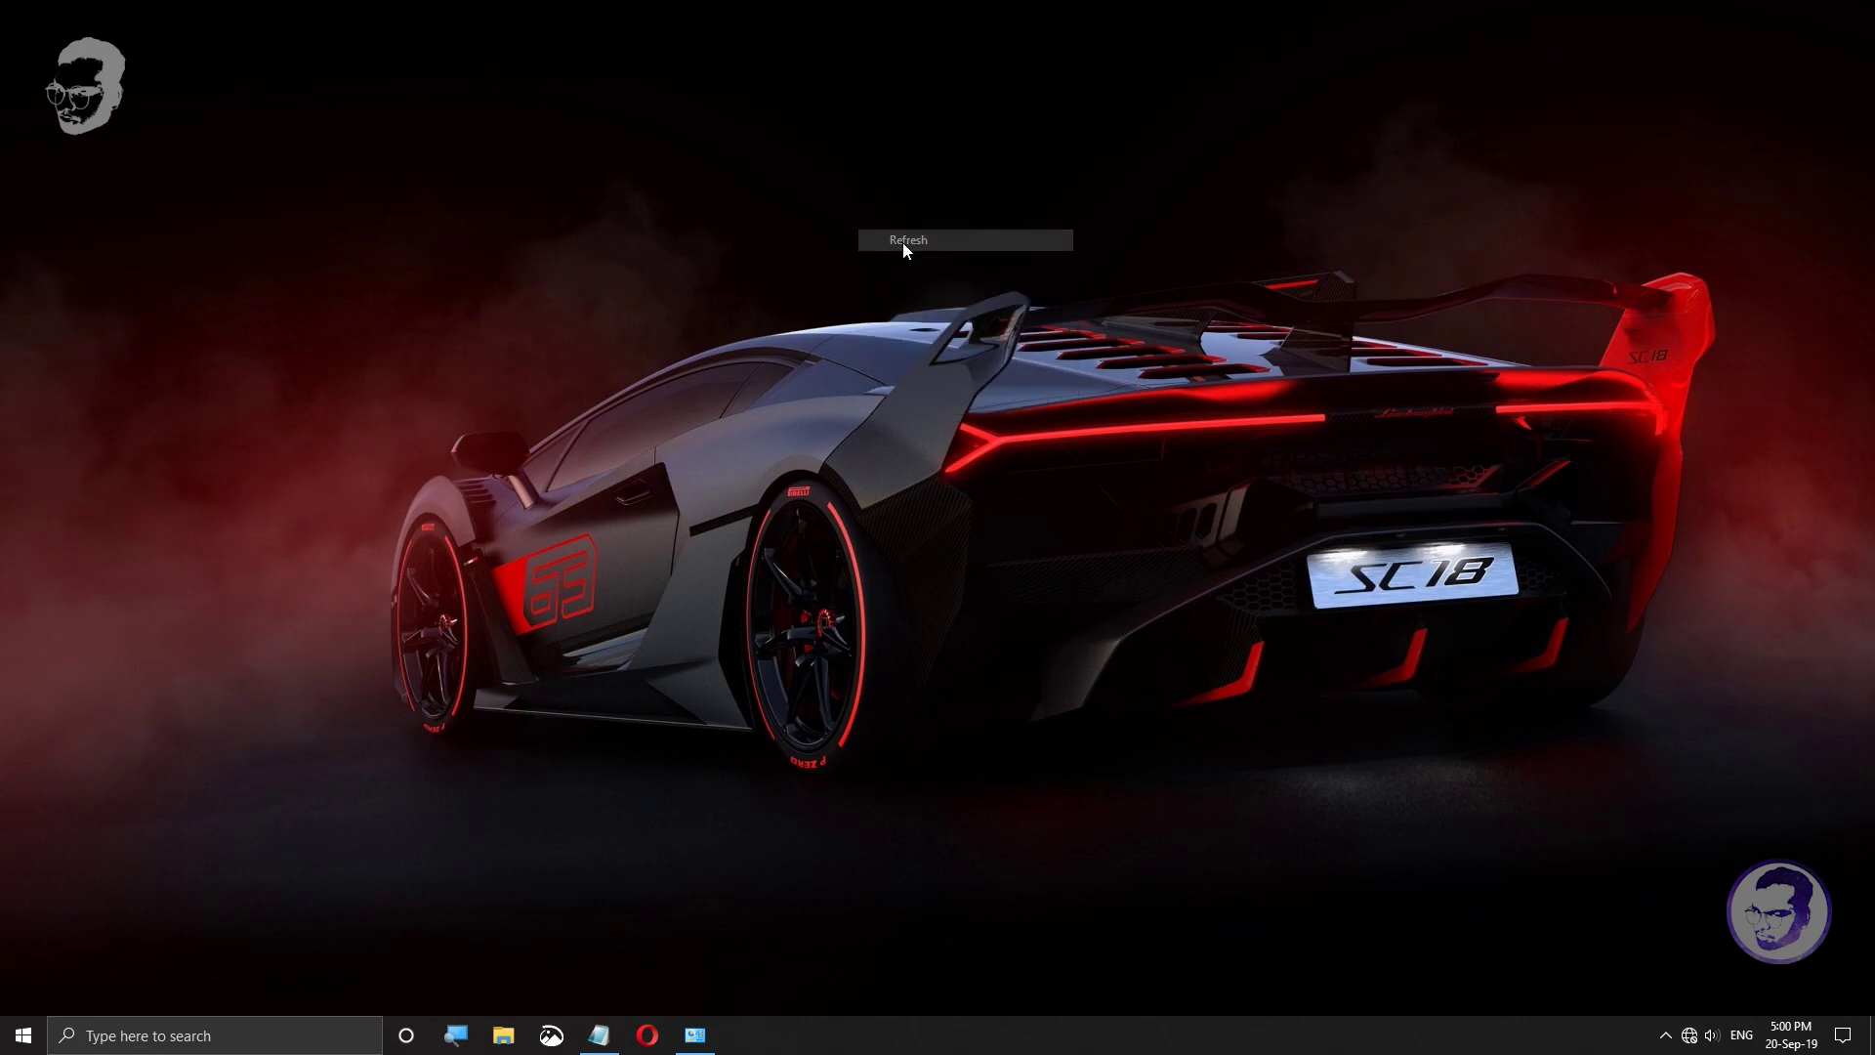
Step: Change an Avast antivirus setting from its background icon and check the hidden notification icons
left_click(1665, 1035)
right_click(1666, 959)
mouse_move(1676, 810)
left_click(1551, 796)
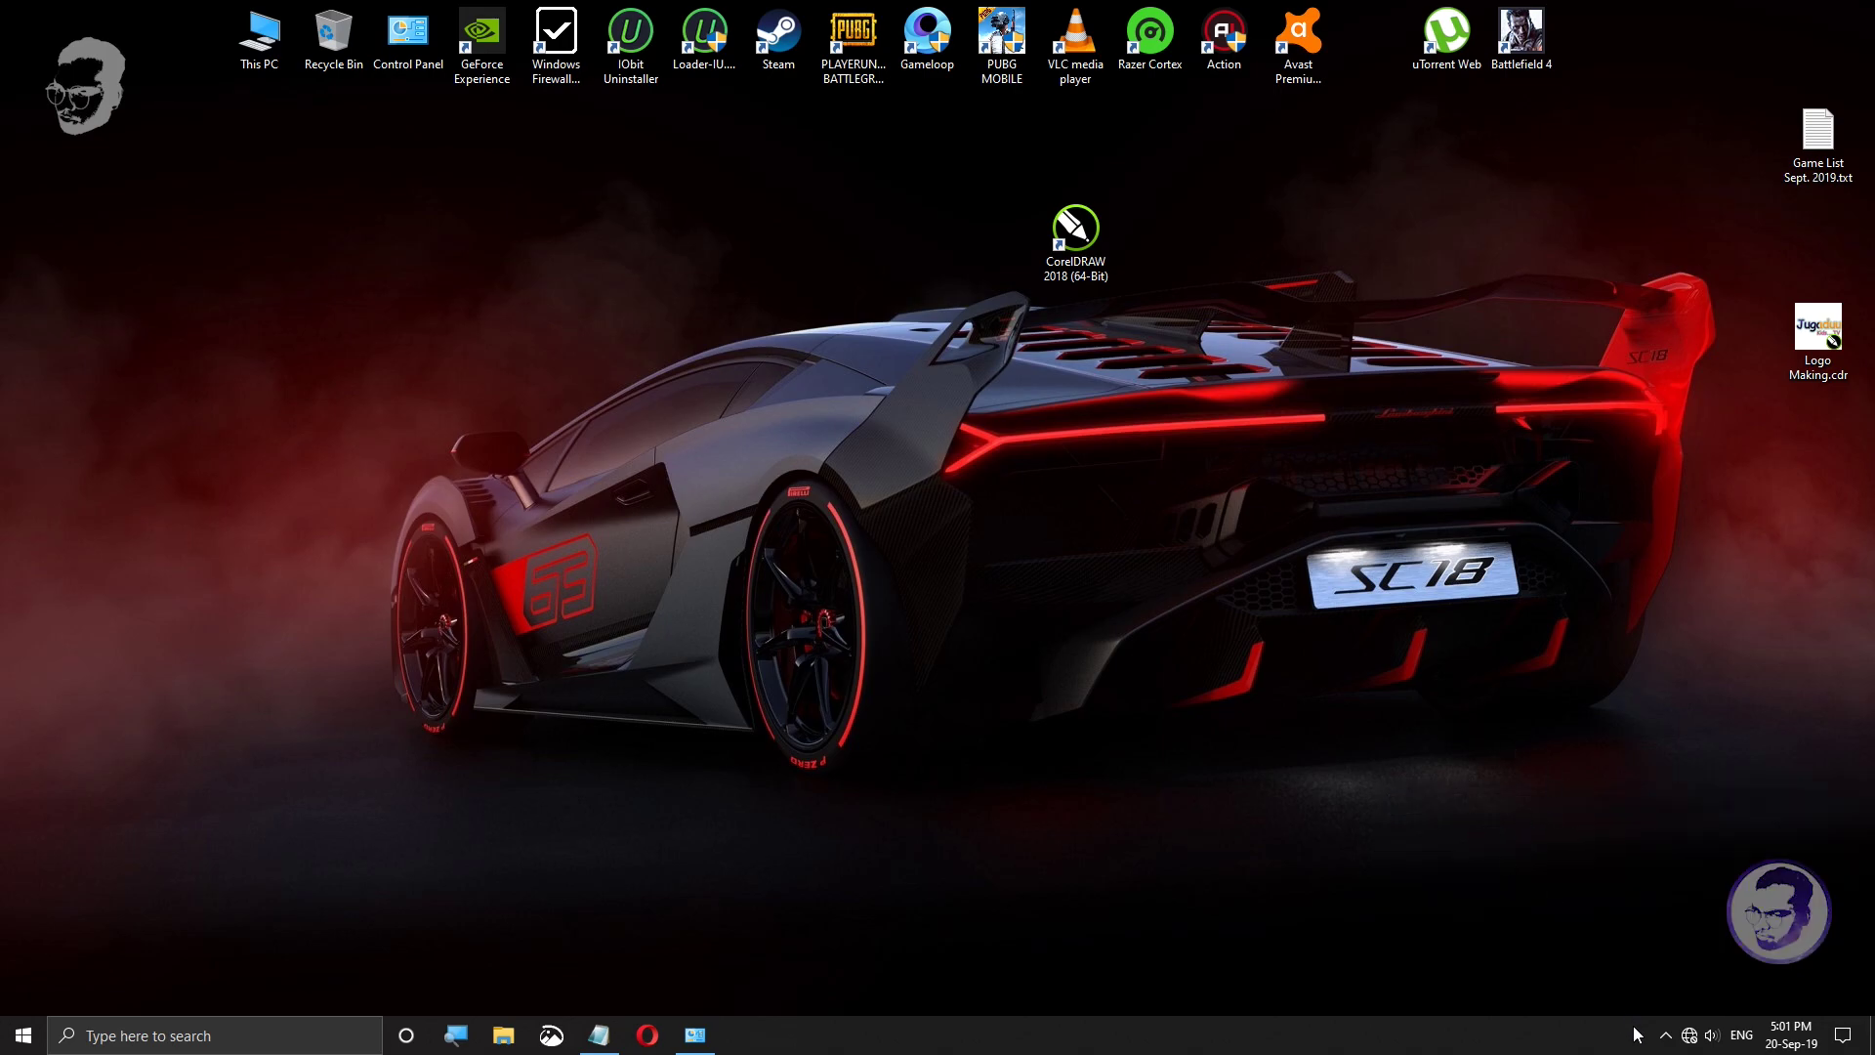
left_click(1664, 1037)
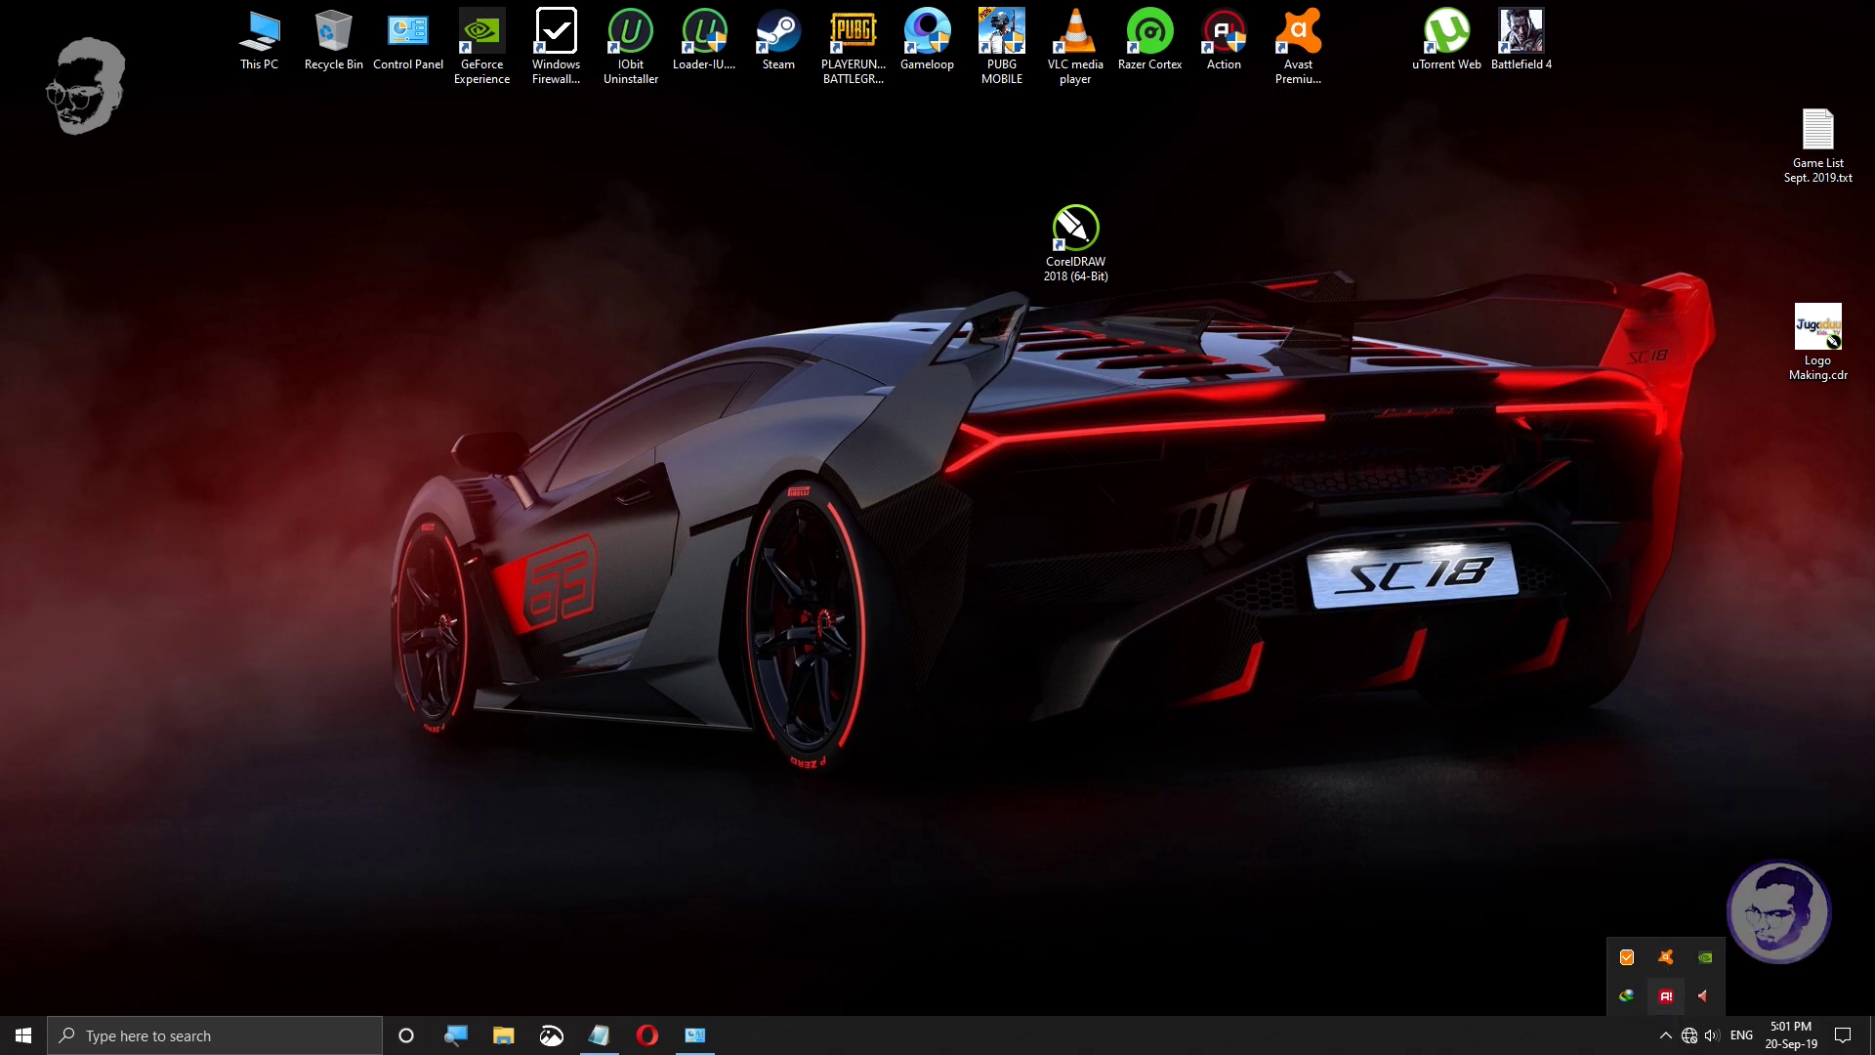
left_click(1645, 1050)
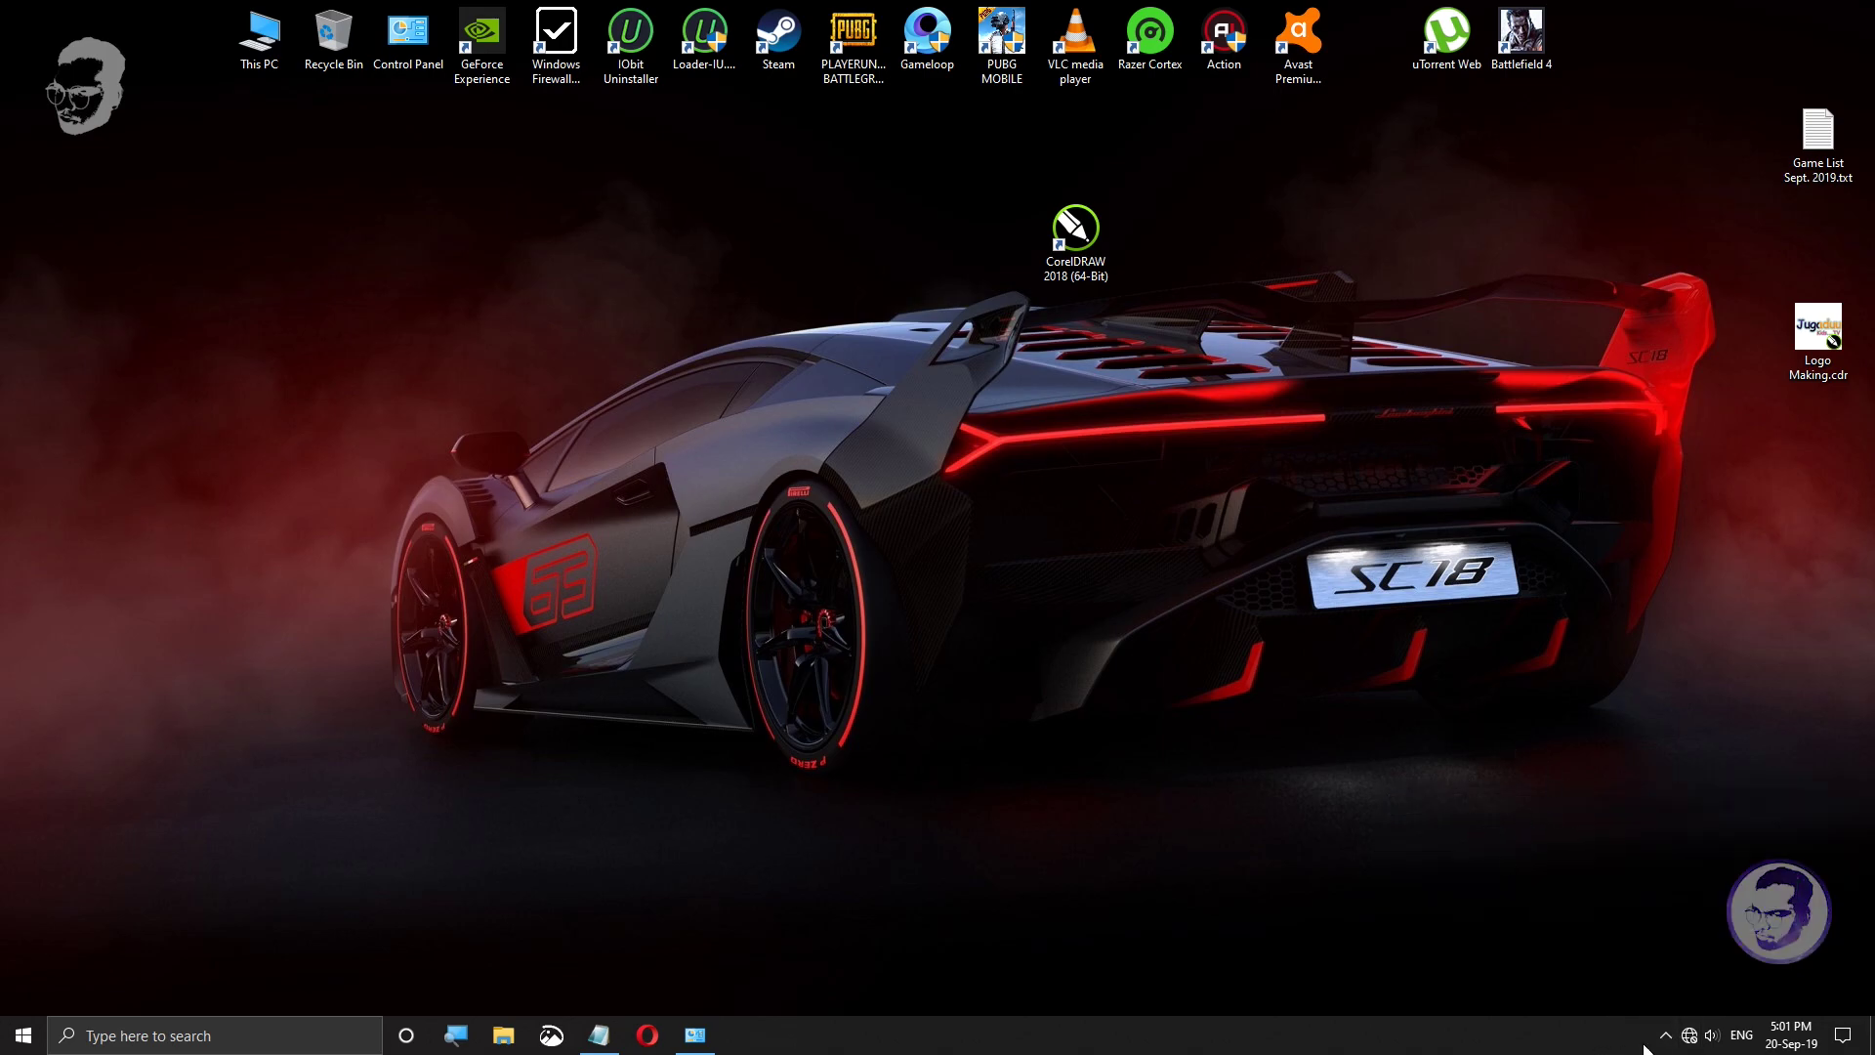
Step: Enable the Ethernet adapter in Network Connections, minimise that window, and refresh the desktop
left_click(695, 1036)
left_click(576, 369)
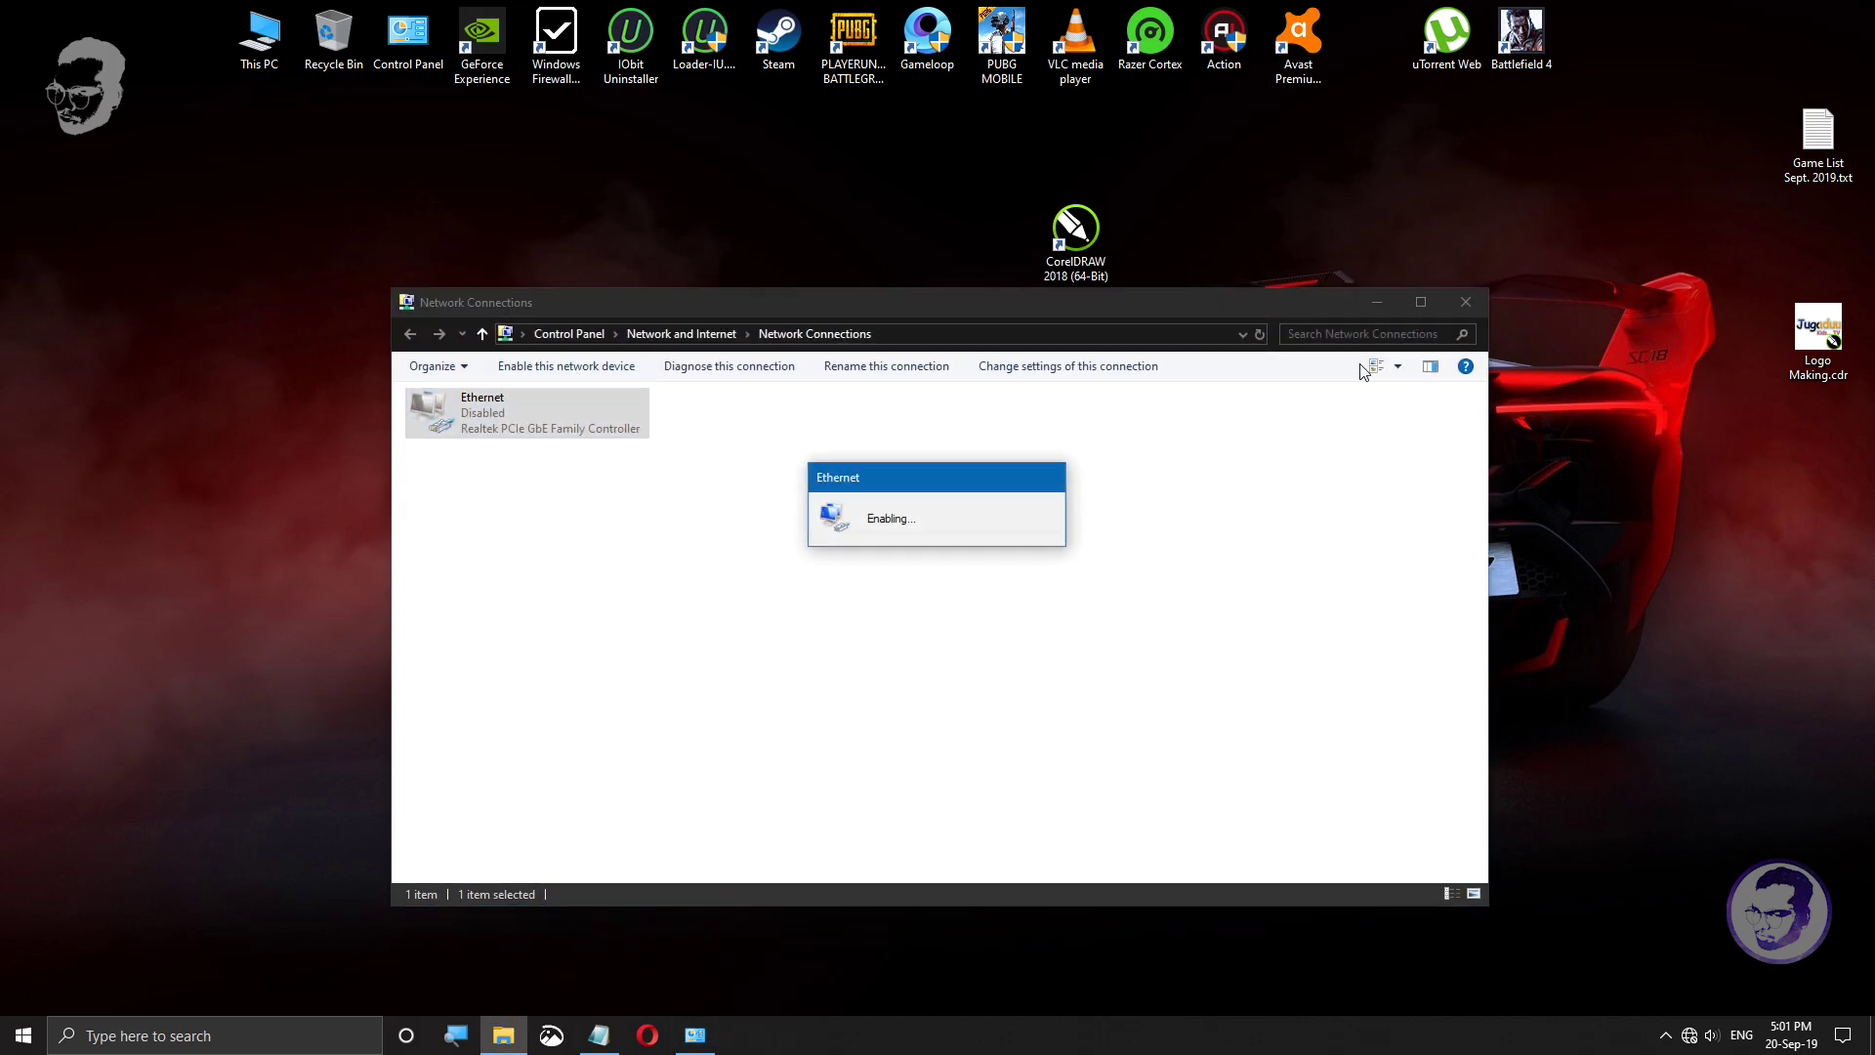
left_click(1373, 312)
right_click(1355, 246)
left_click(1416, 307)
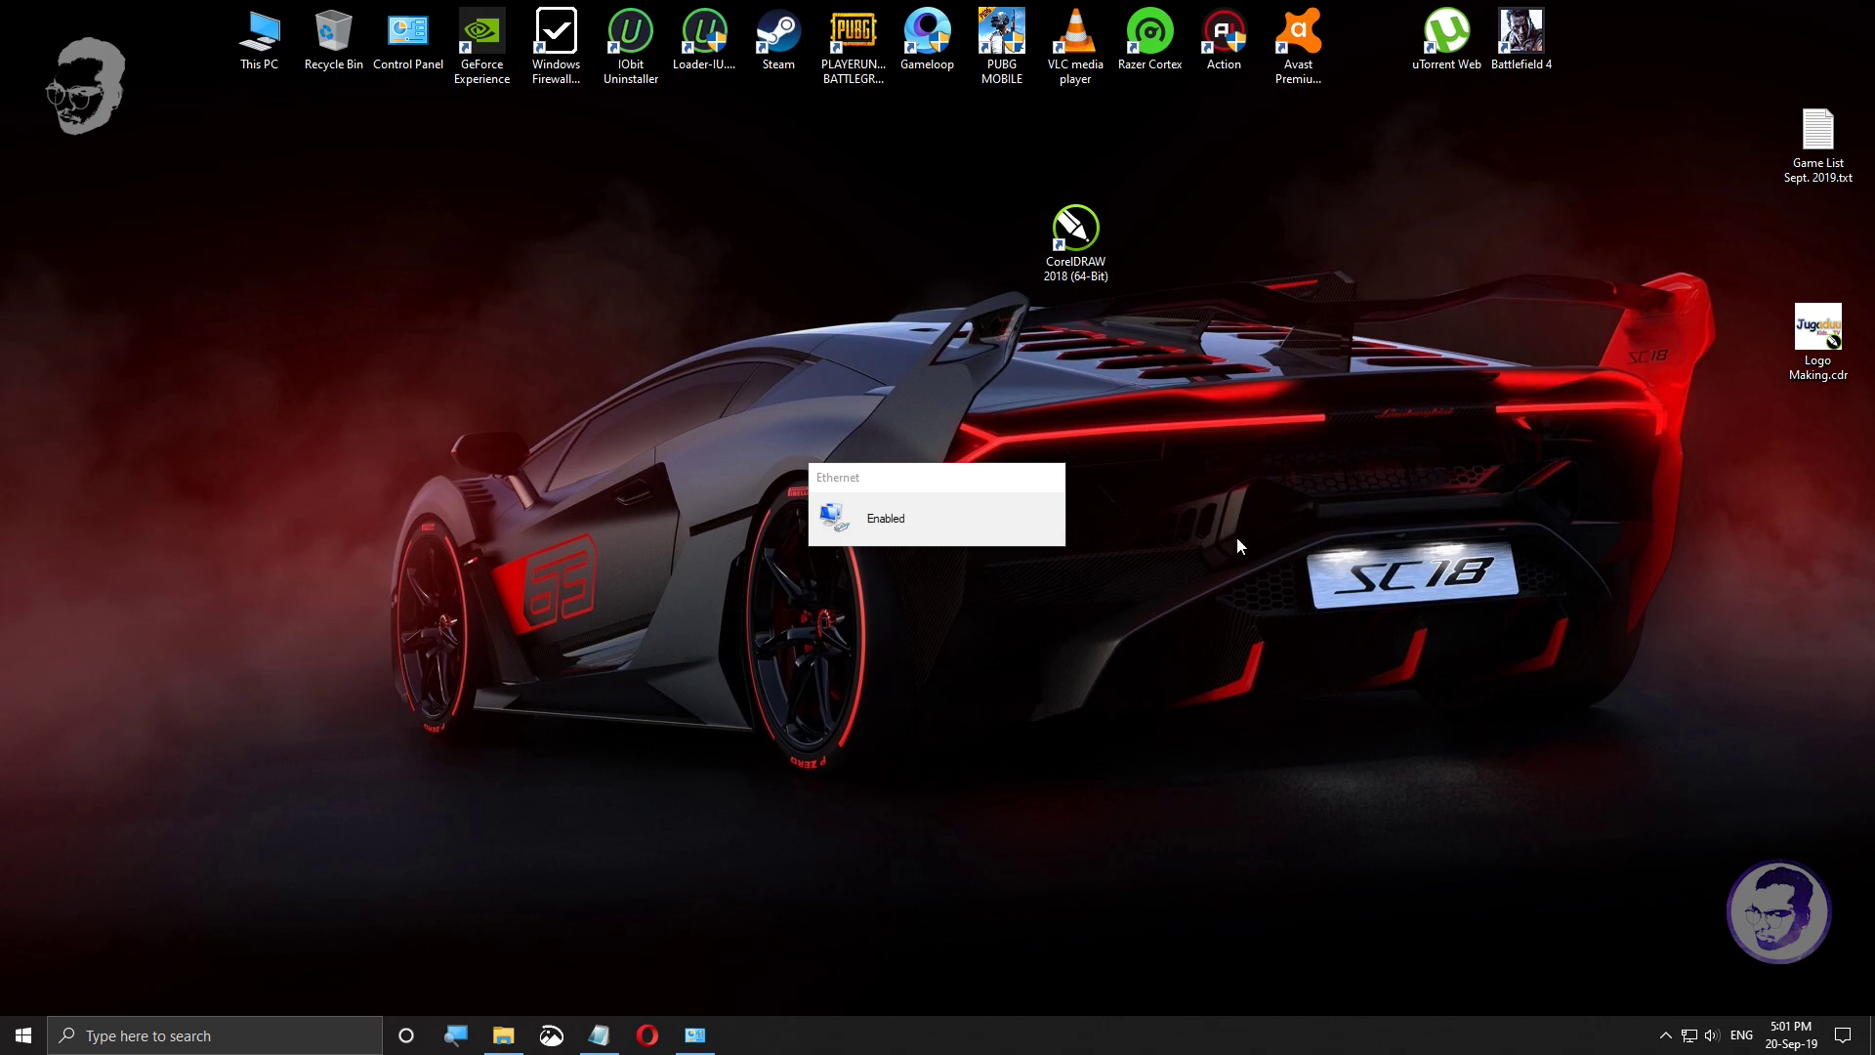
Step: Check the hidden notification icons and refresh the desktop several times
left_click(1665, 1036)
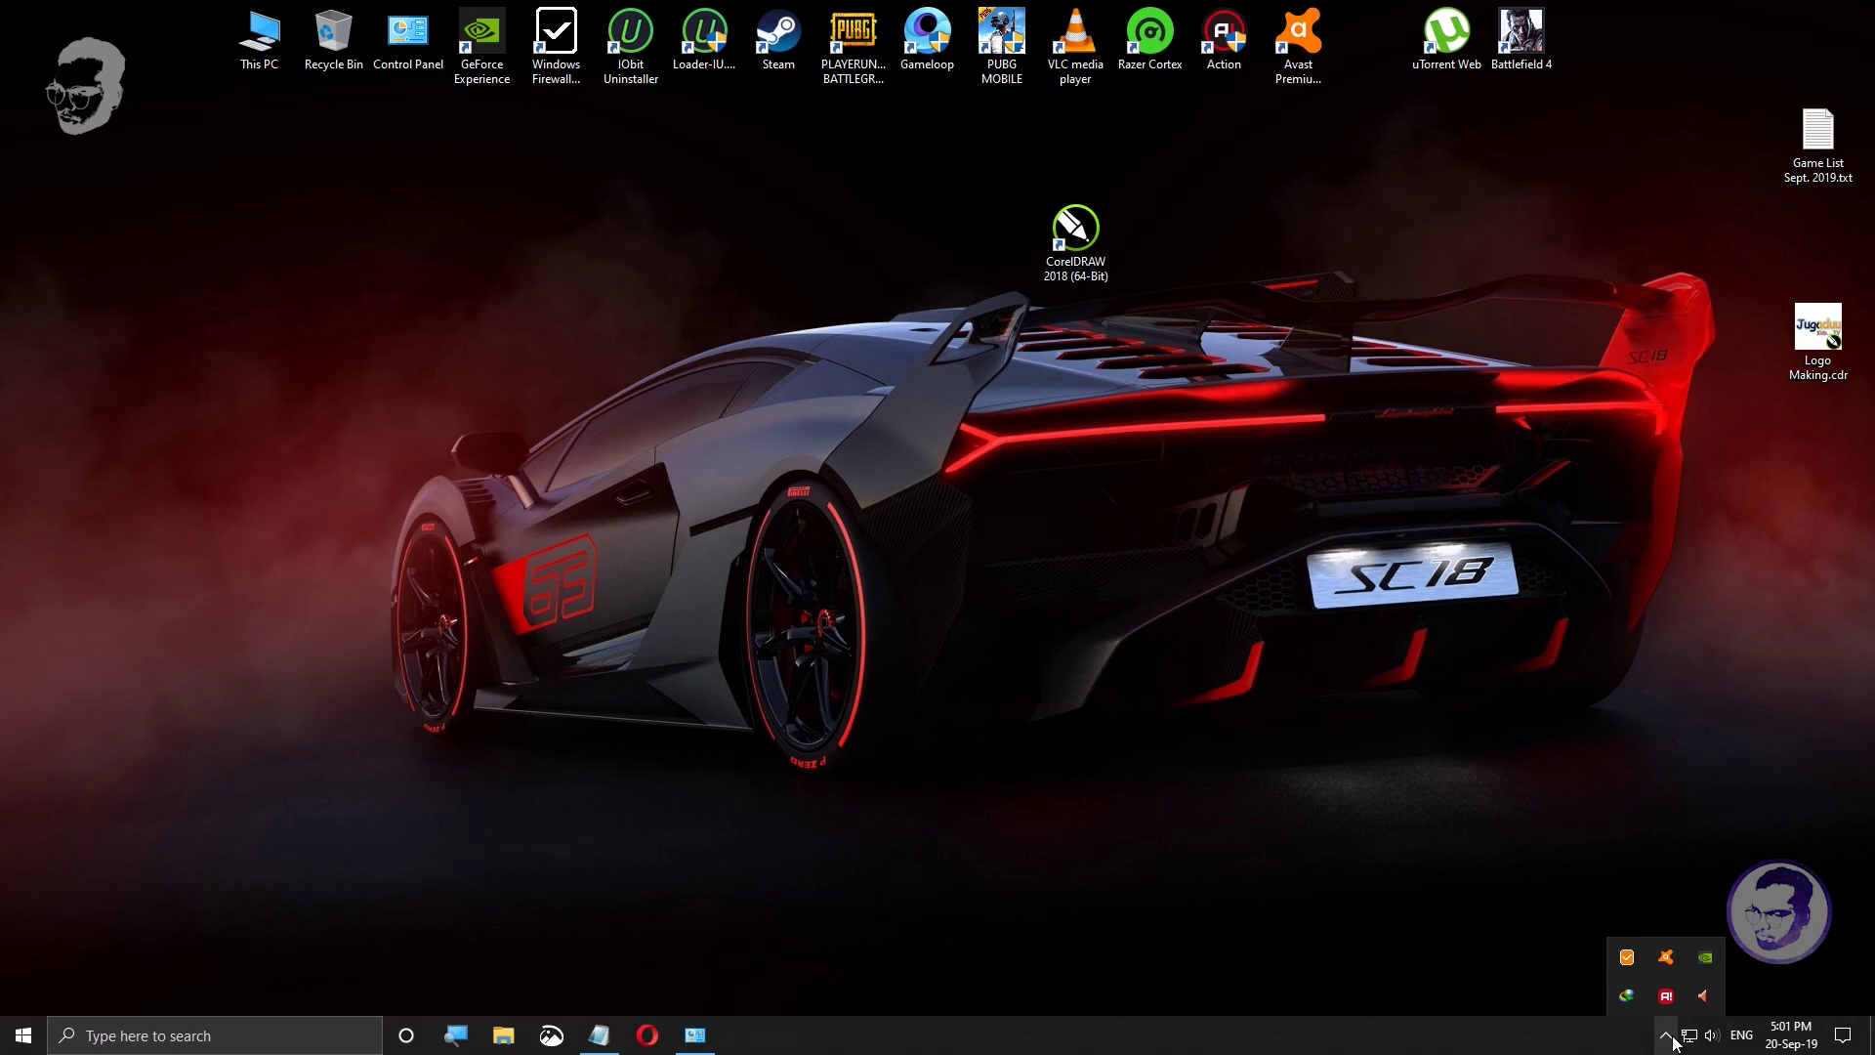
right_click(1440, 467)
left_click(1482, 525)
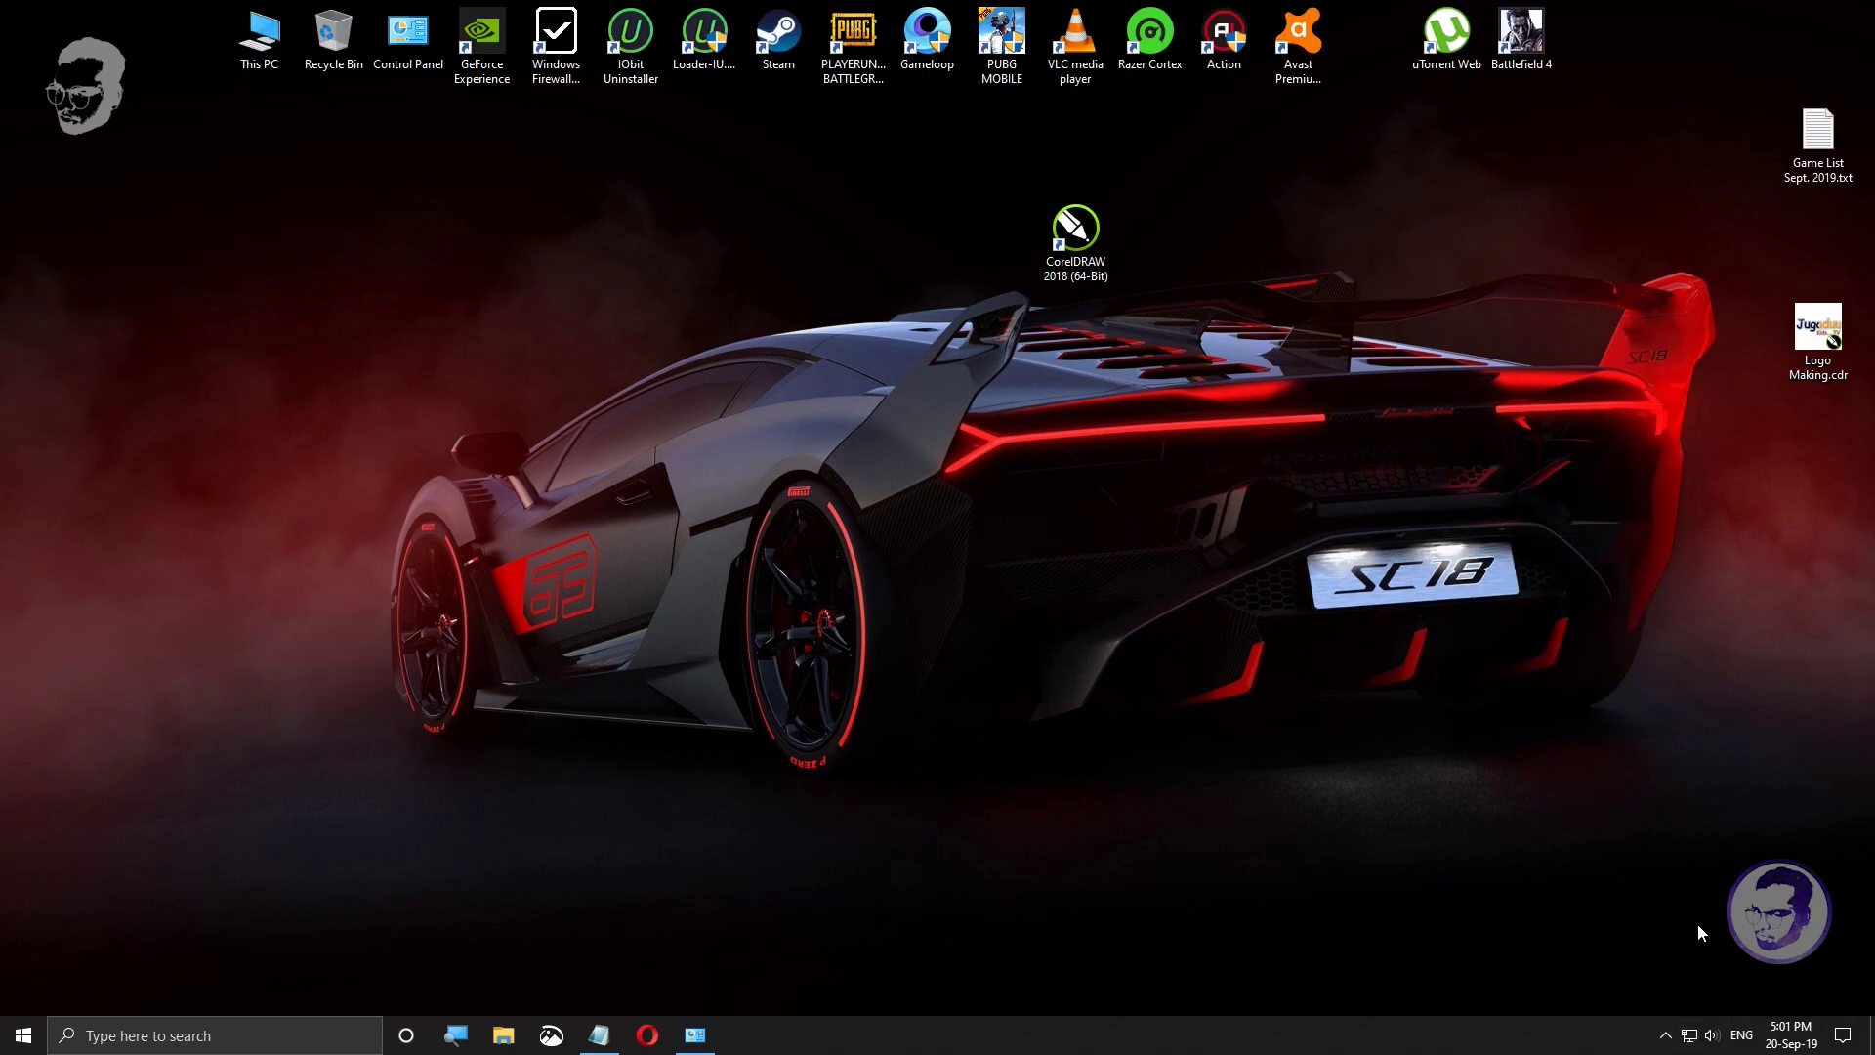
right_click(1356, 246)
left_click(1396, 301)
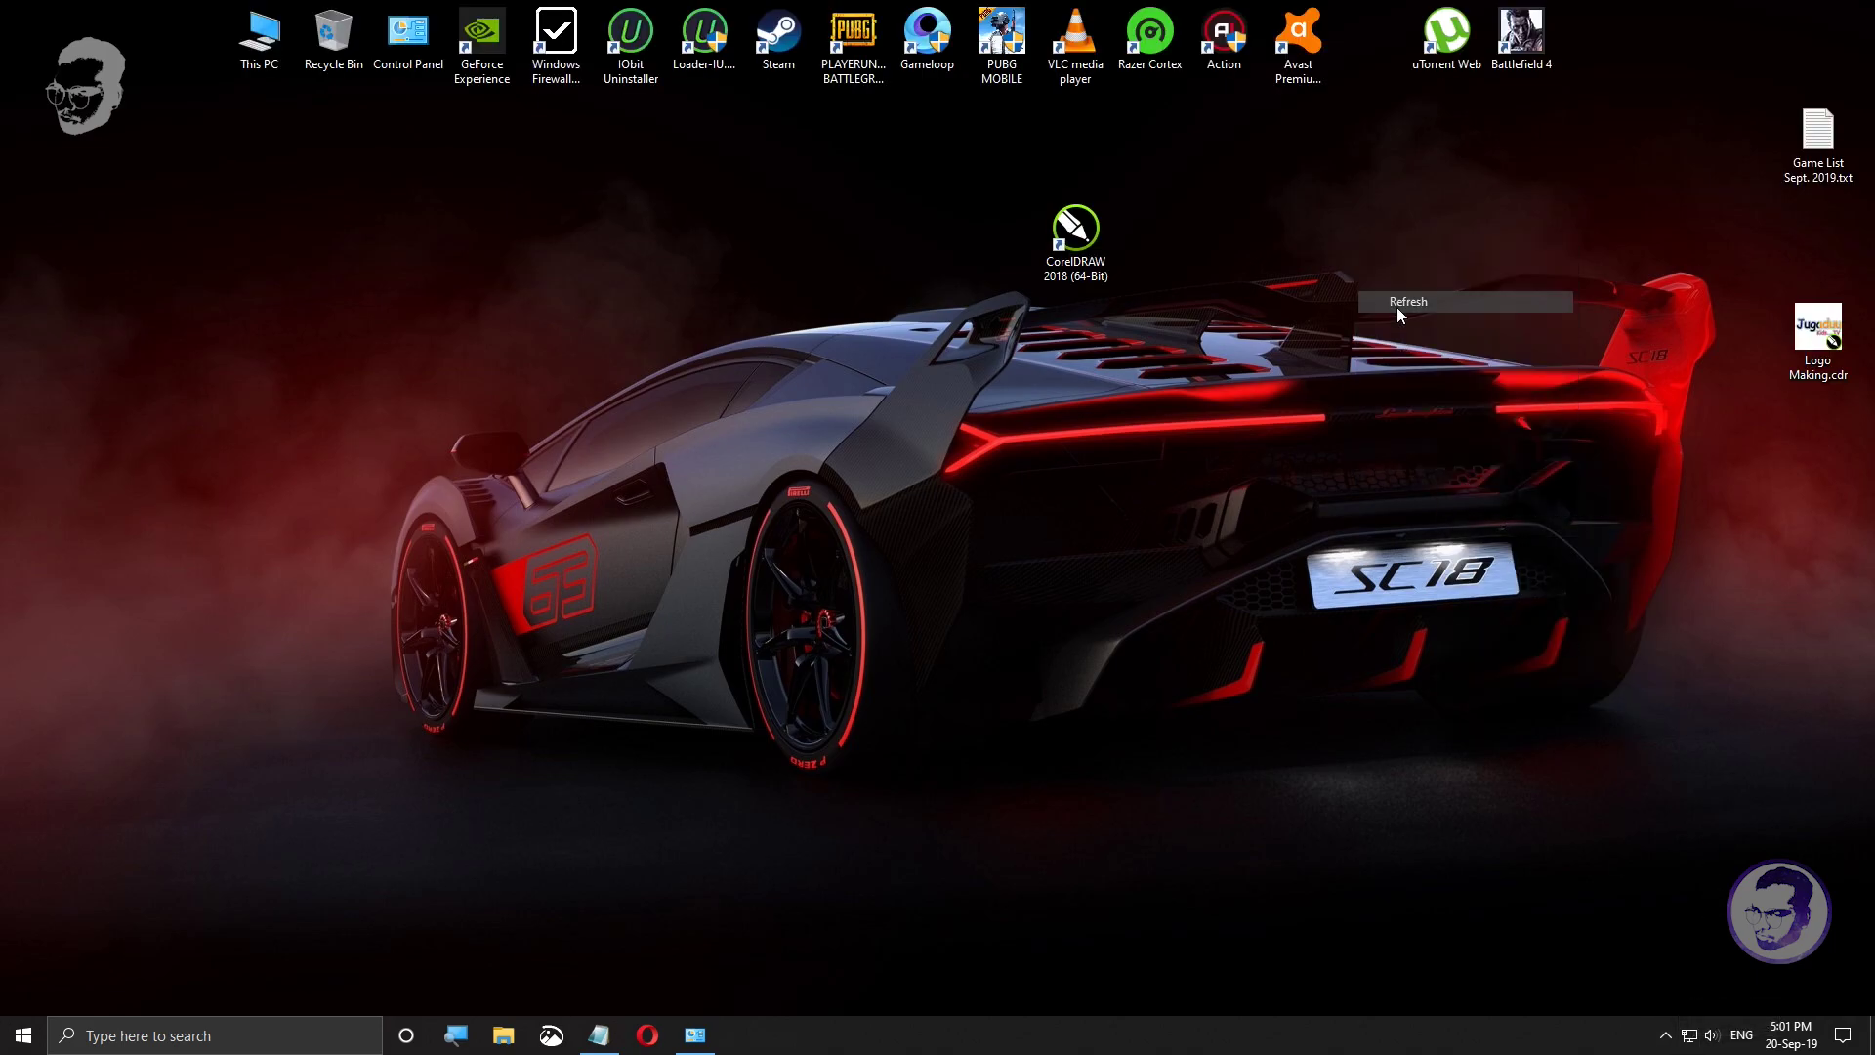
left_click(1673, 1042)
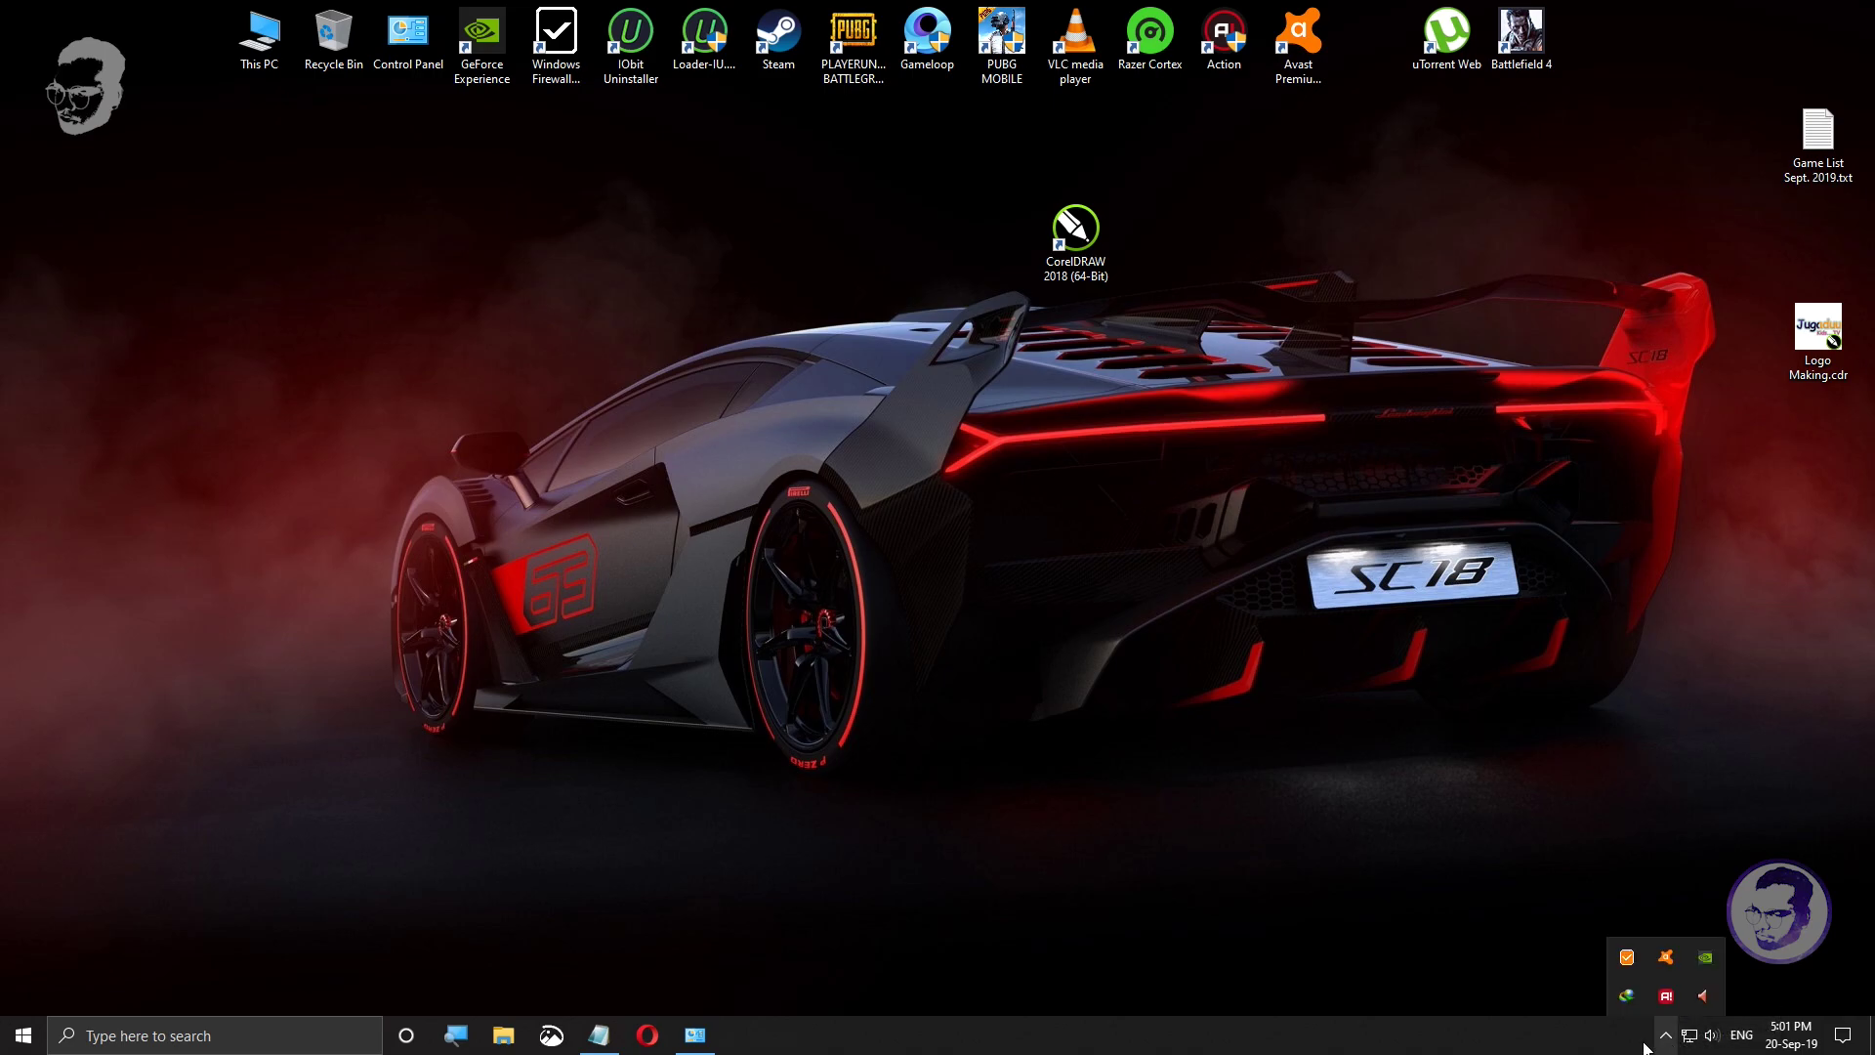
left_click(1659, 1043)
right_click(1486, 315)
left_click(1530, 379)
Step: Launch CorelDRAW 2018 from its desktop shortcut and create a new blank document with the default settings
left_click(1079, 252)
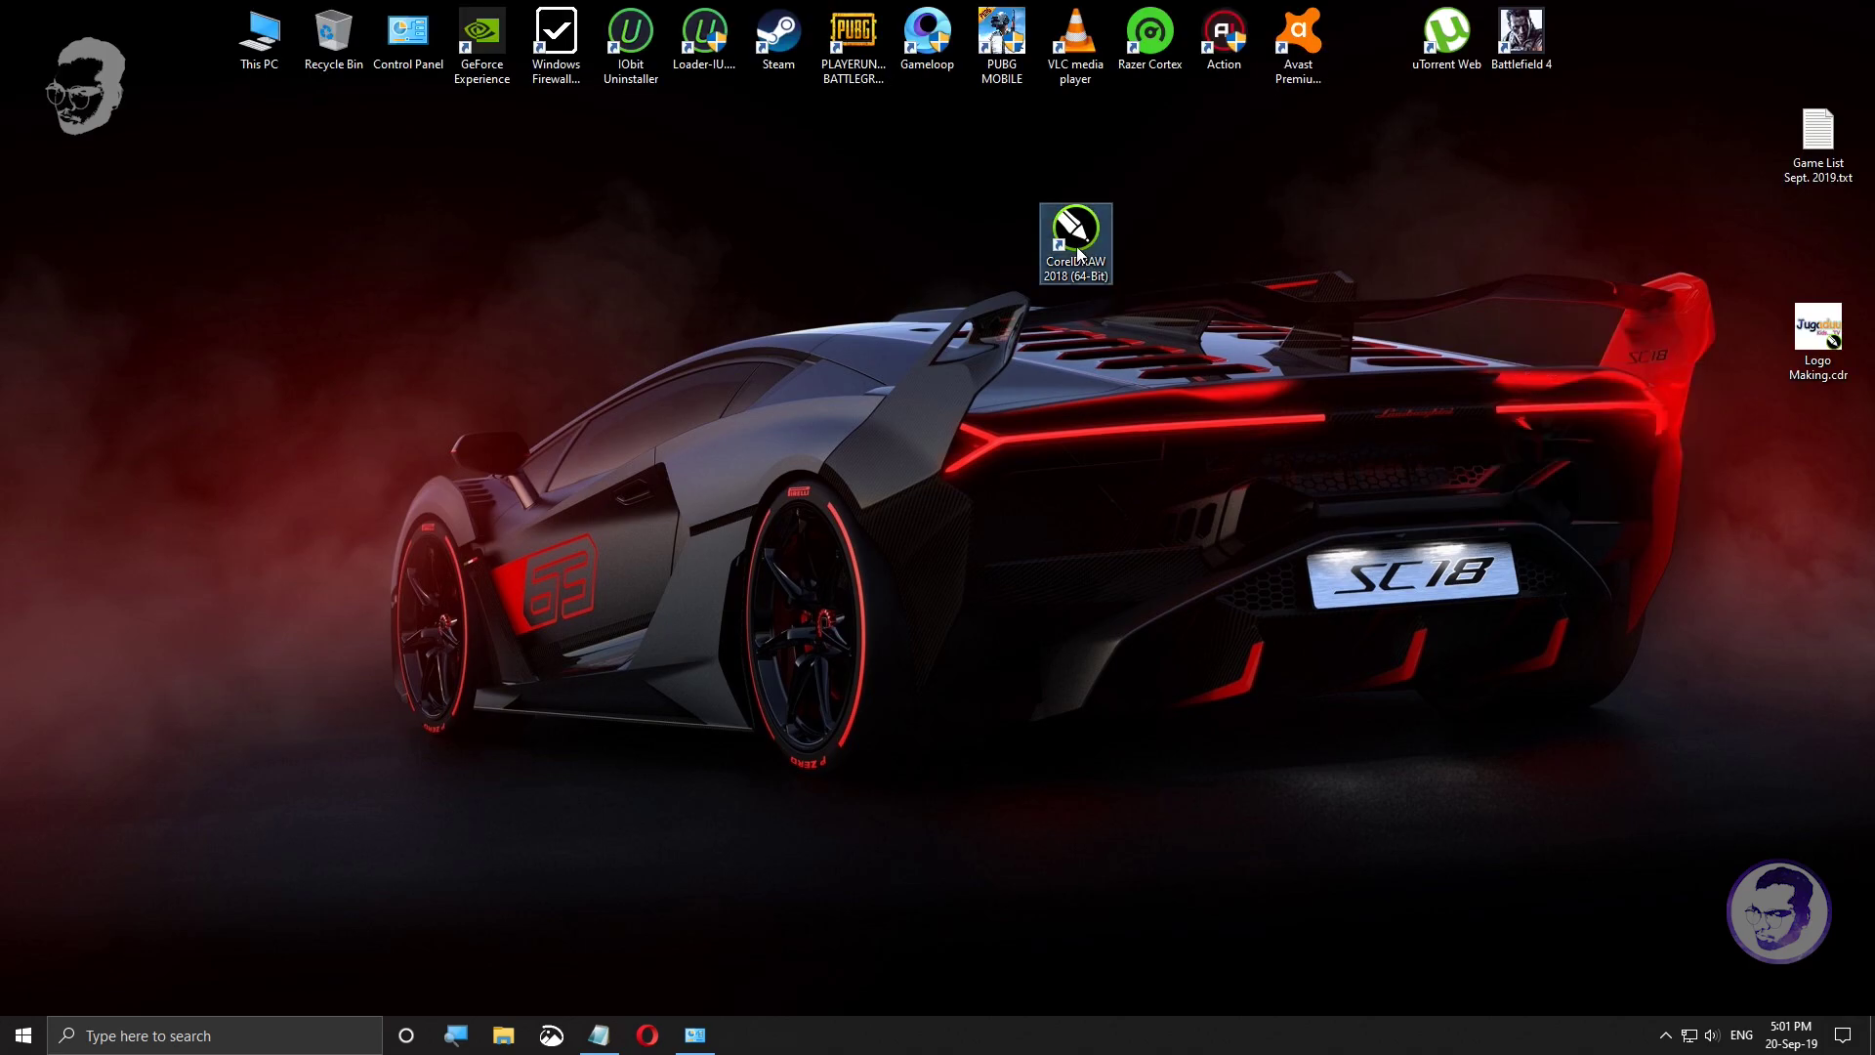
right_click(1078, 252)
left_click(1102, 258)
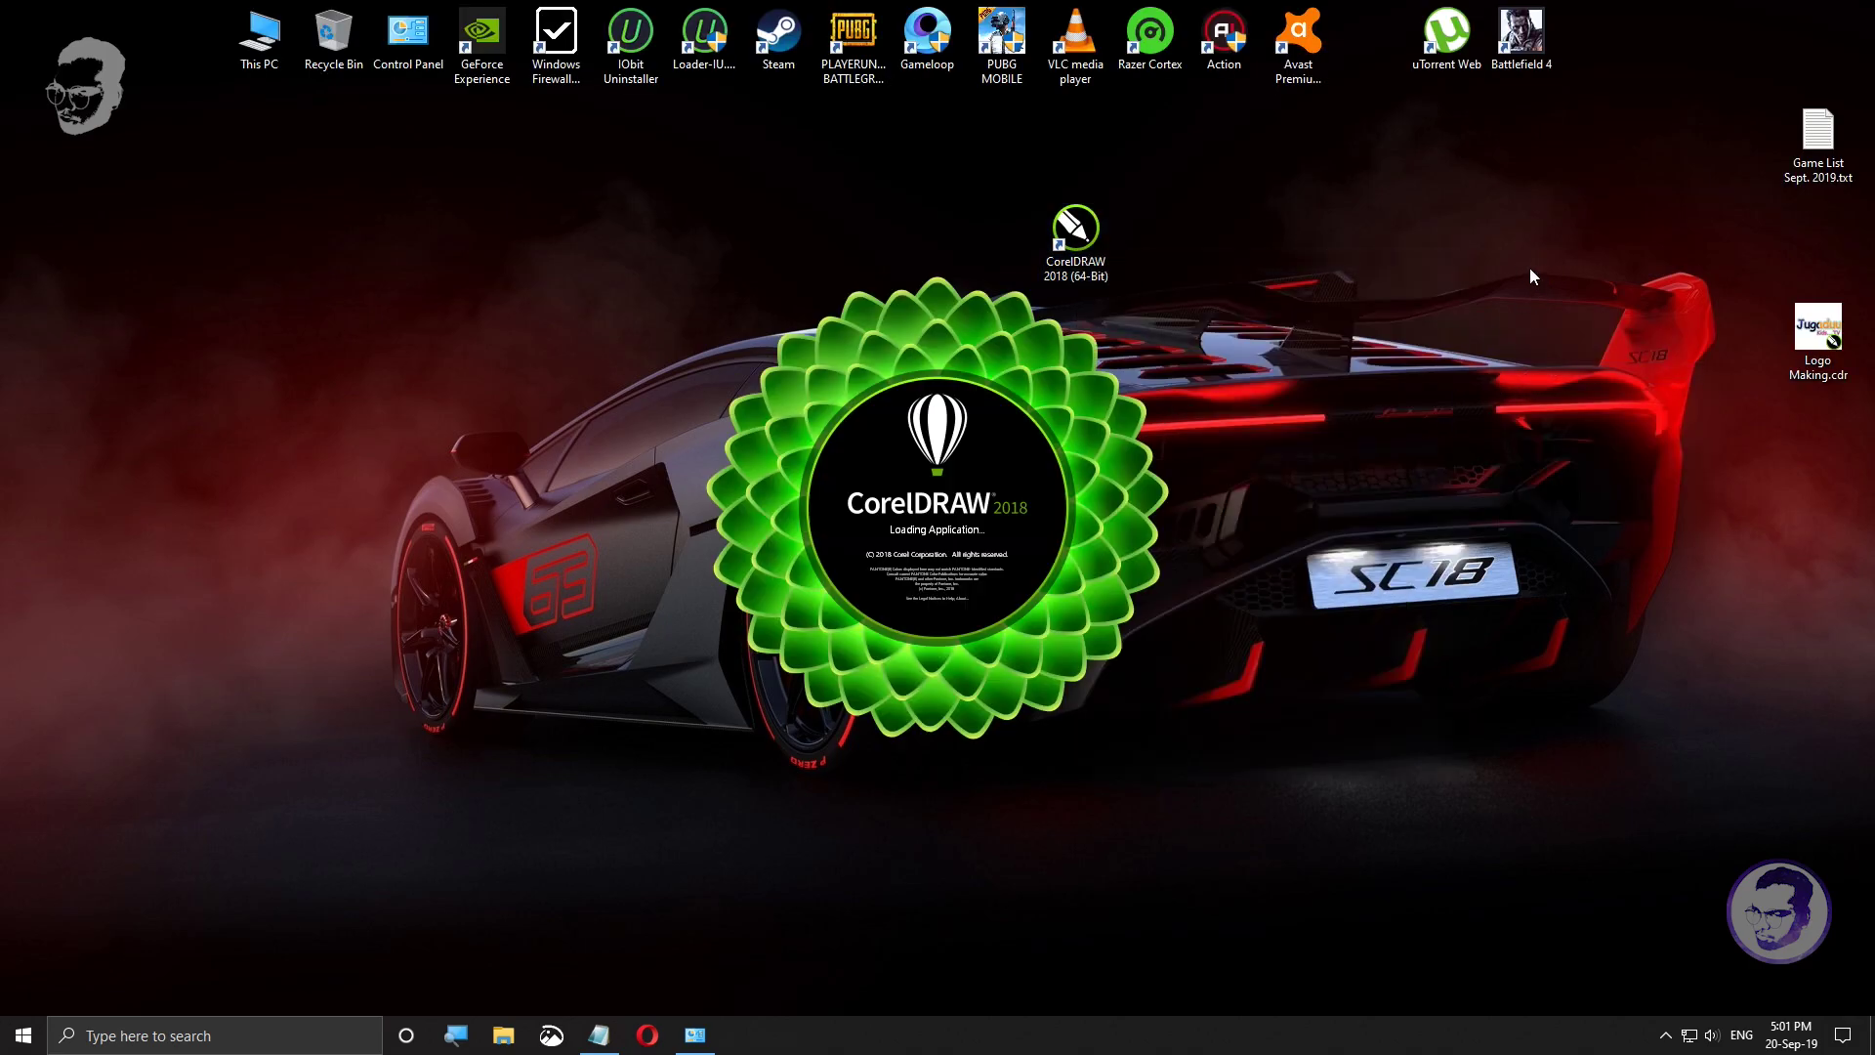
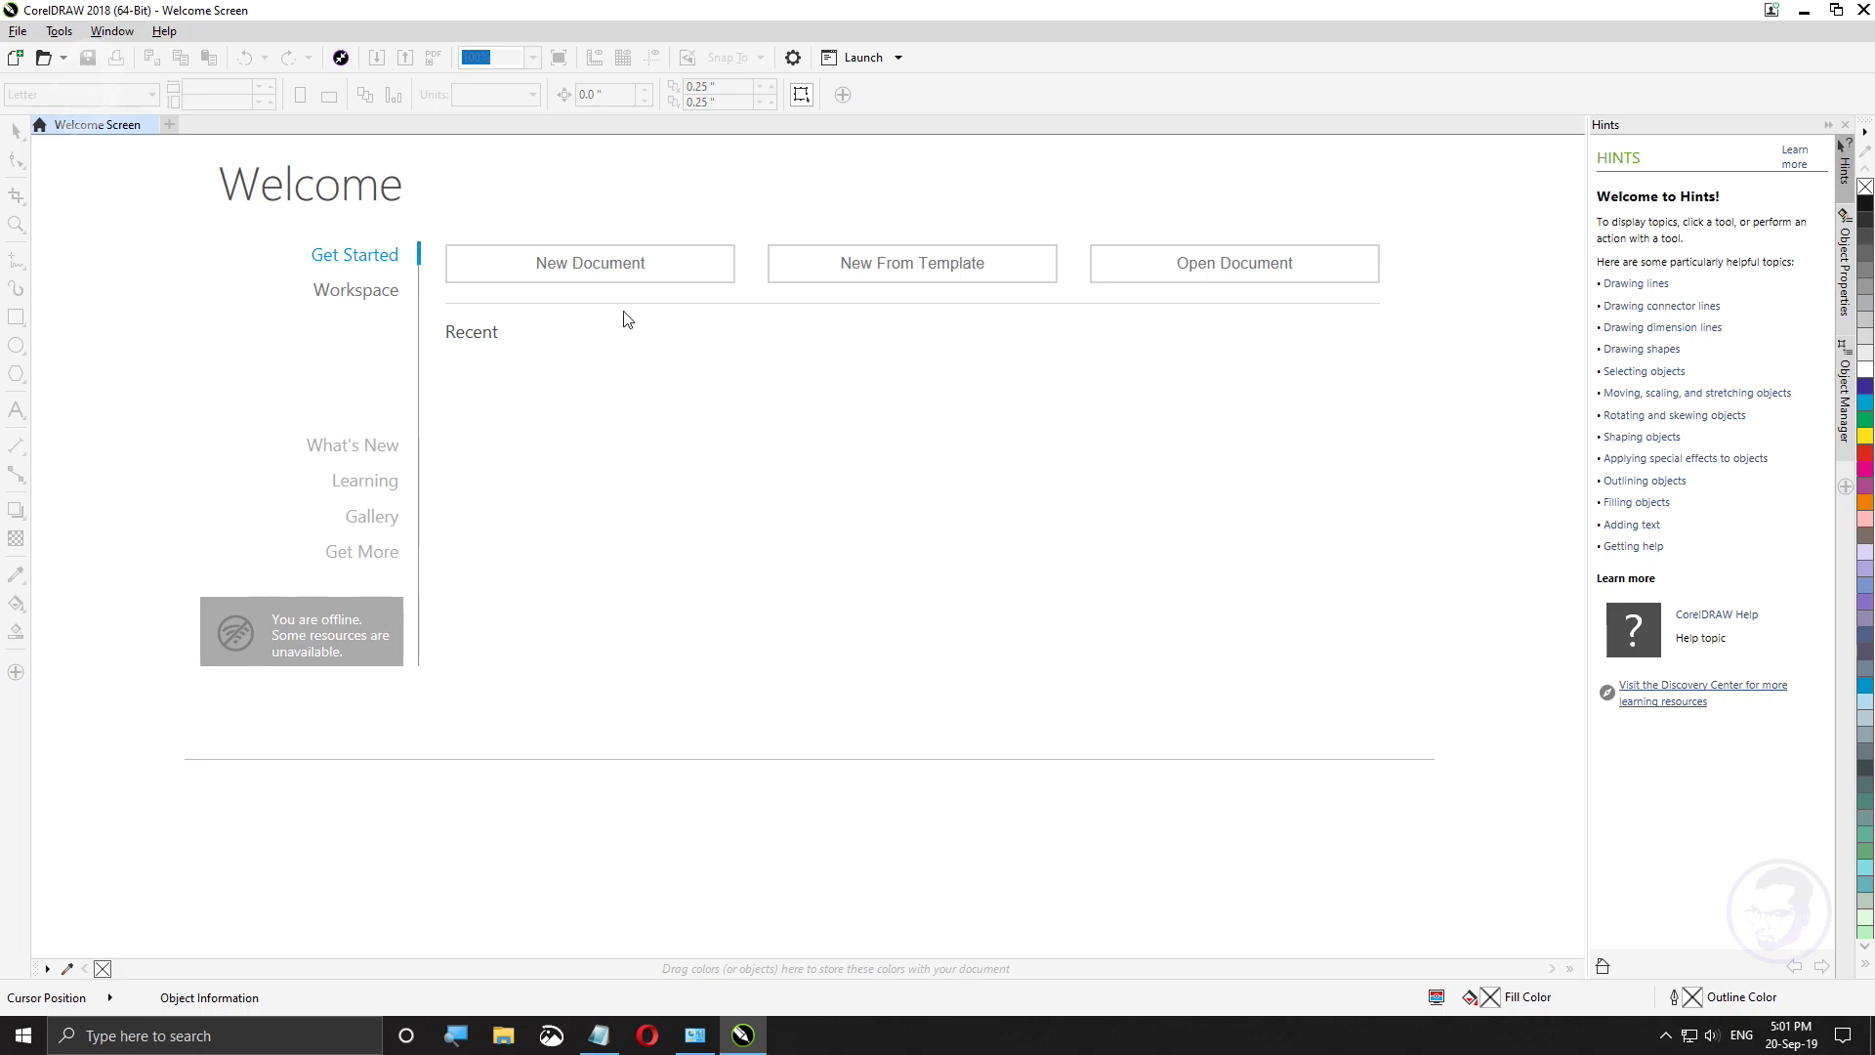
left_click(592, 278)
left_click(930, 719)
key("g")
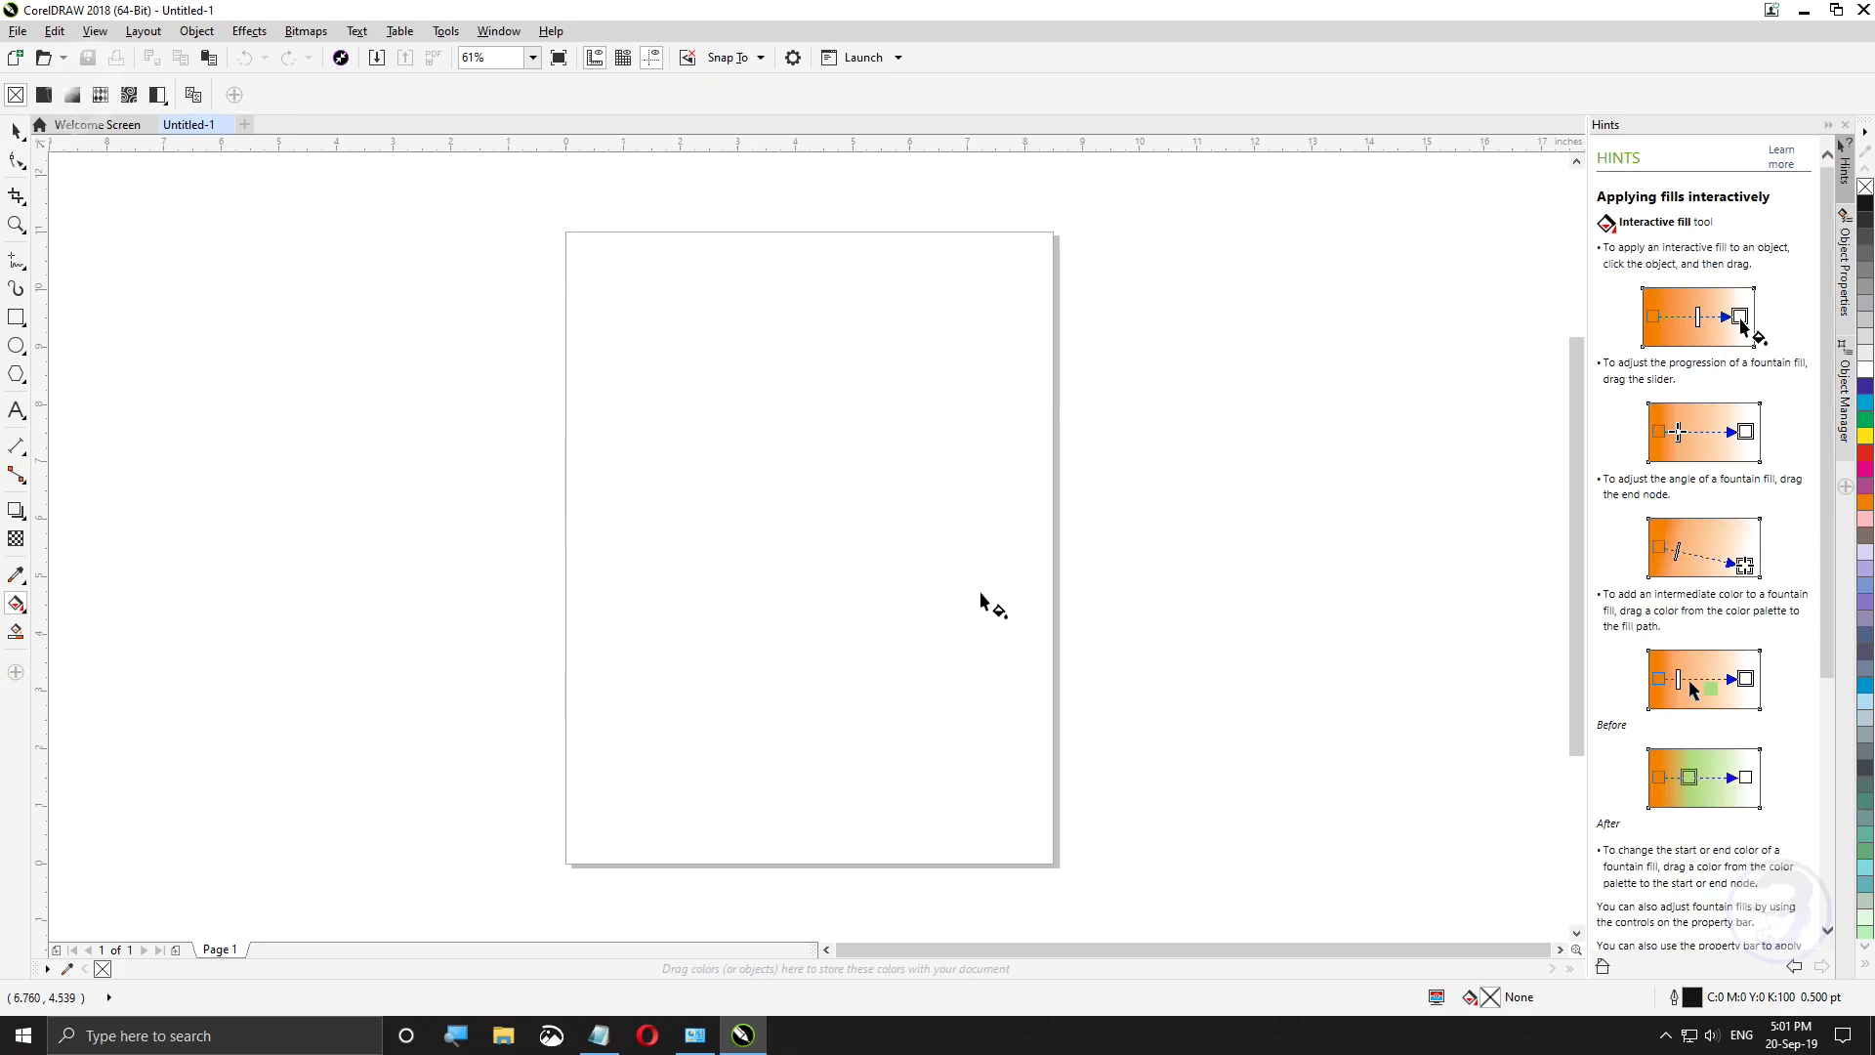
Step: Close the Hints docker and draw four overlapping rectangles across the page, the last one about 8.0 by 4.3 inches
left_click(1845, 124)
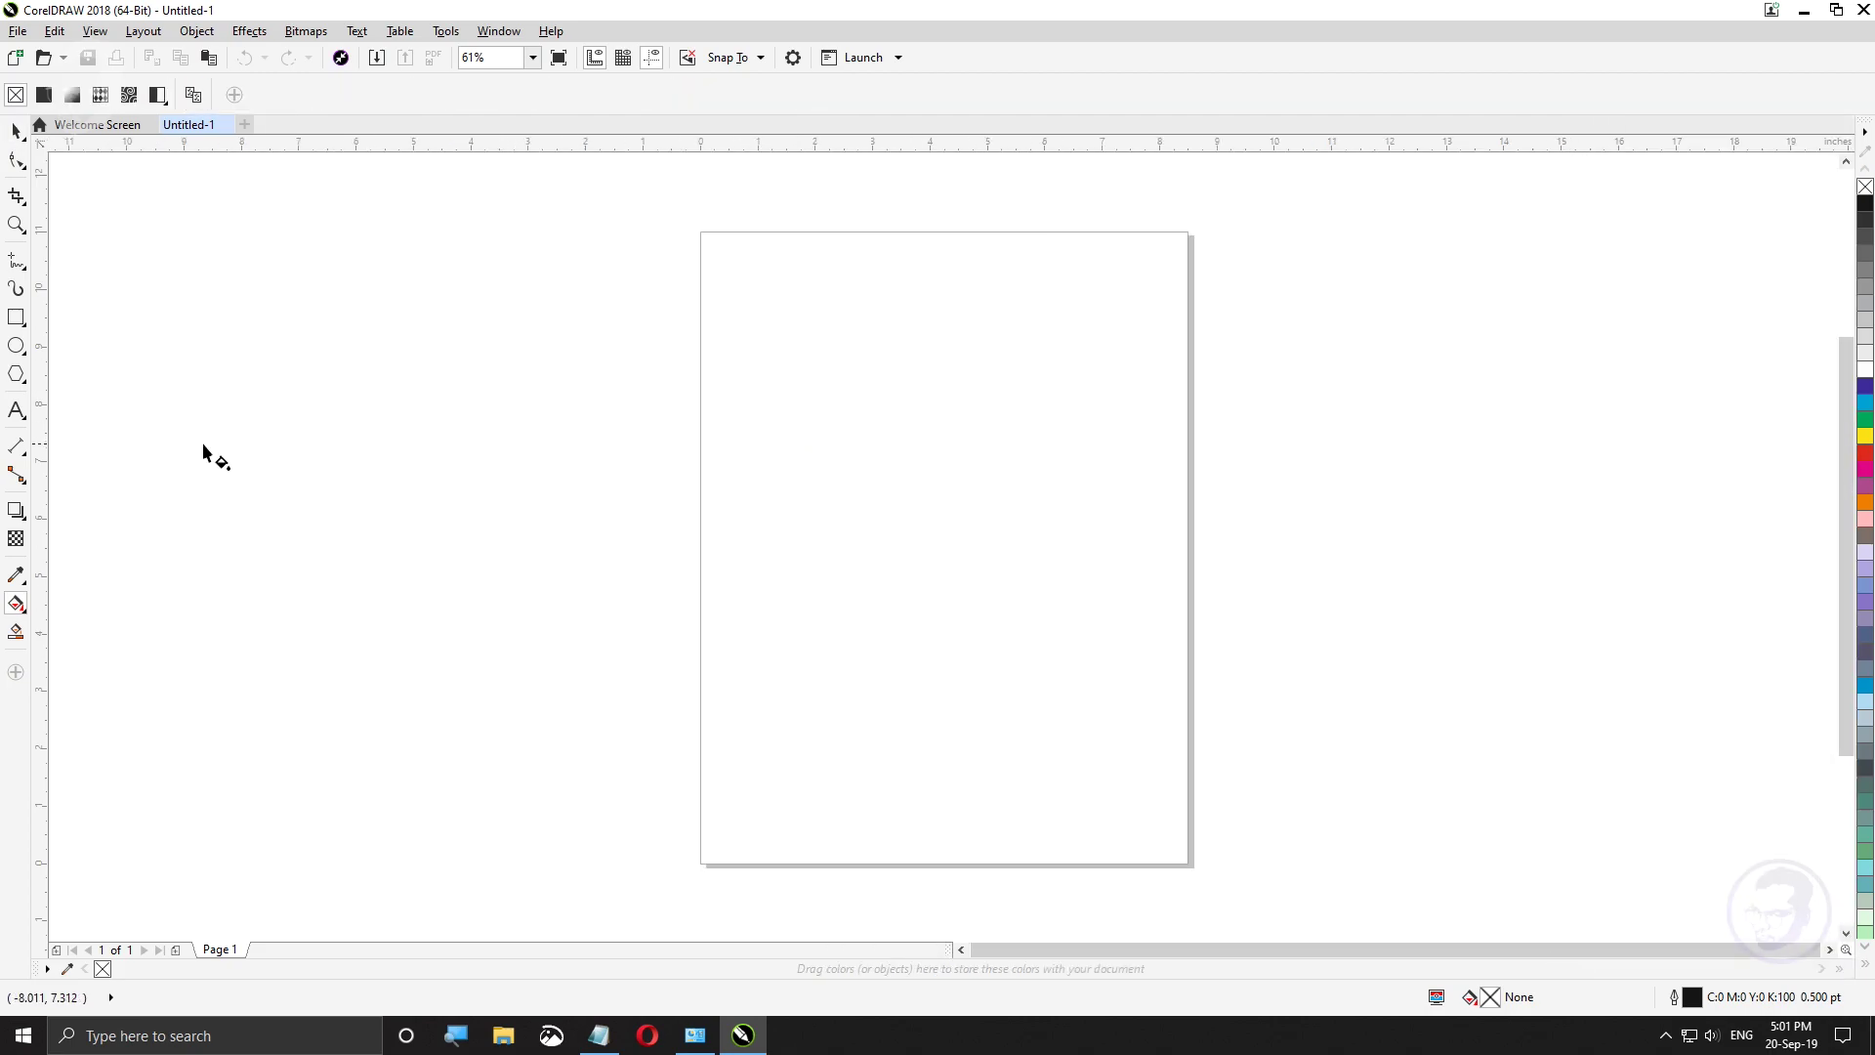
left_click(17, 317)
left_click_drag(437, 290, 1149, 665)
mouse_move(736, 297)
left_mouse_down()
mouse_move(1390, 654)
mouse_move(1462, 654)
left_mouse_up()
mouse_move(1487, 512)
left_mouse_down()
mouse_move(591, 679)
mouse_move(403, 669)
left_mouse_up()
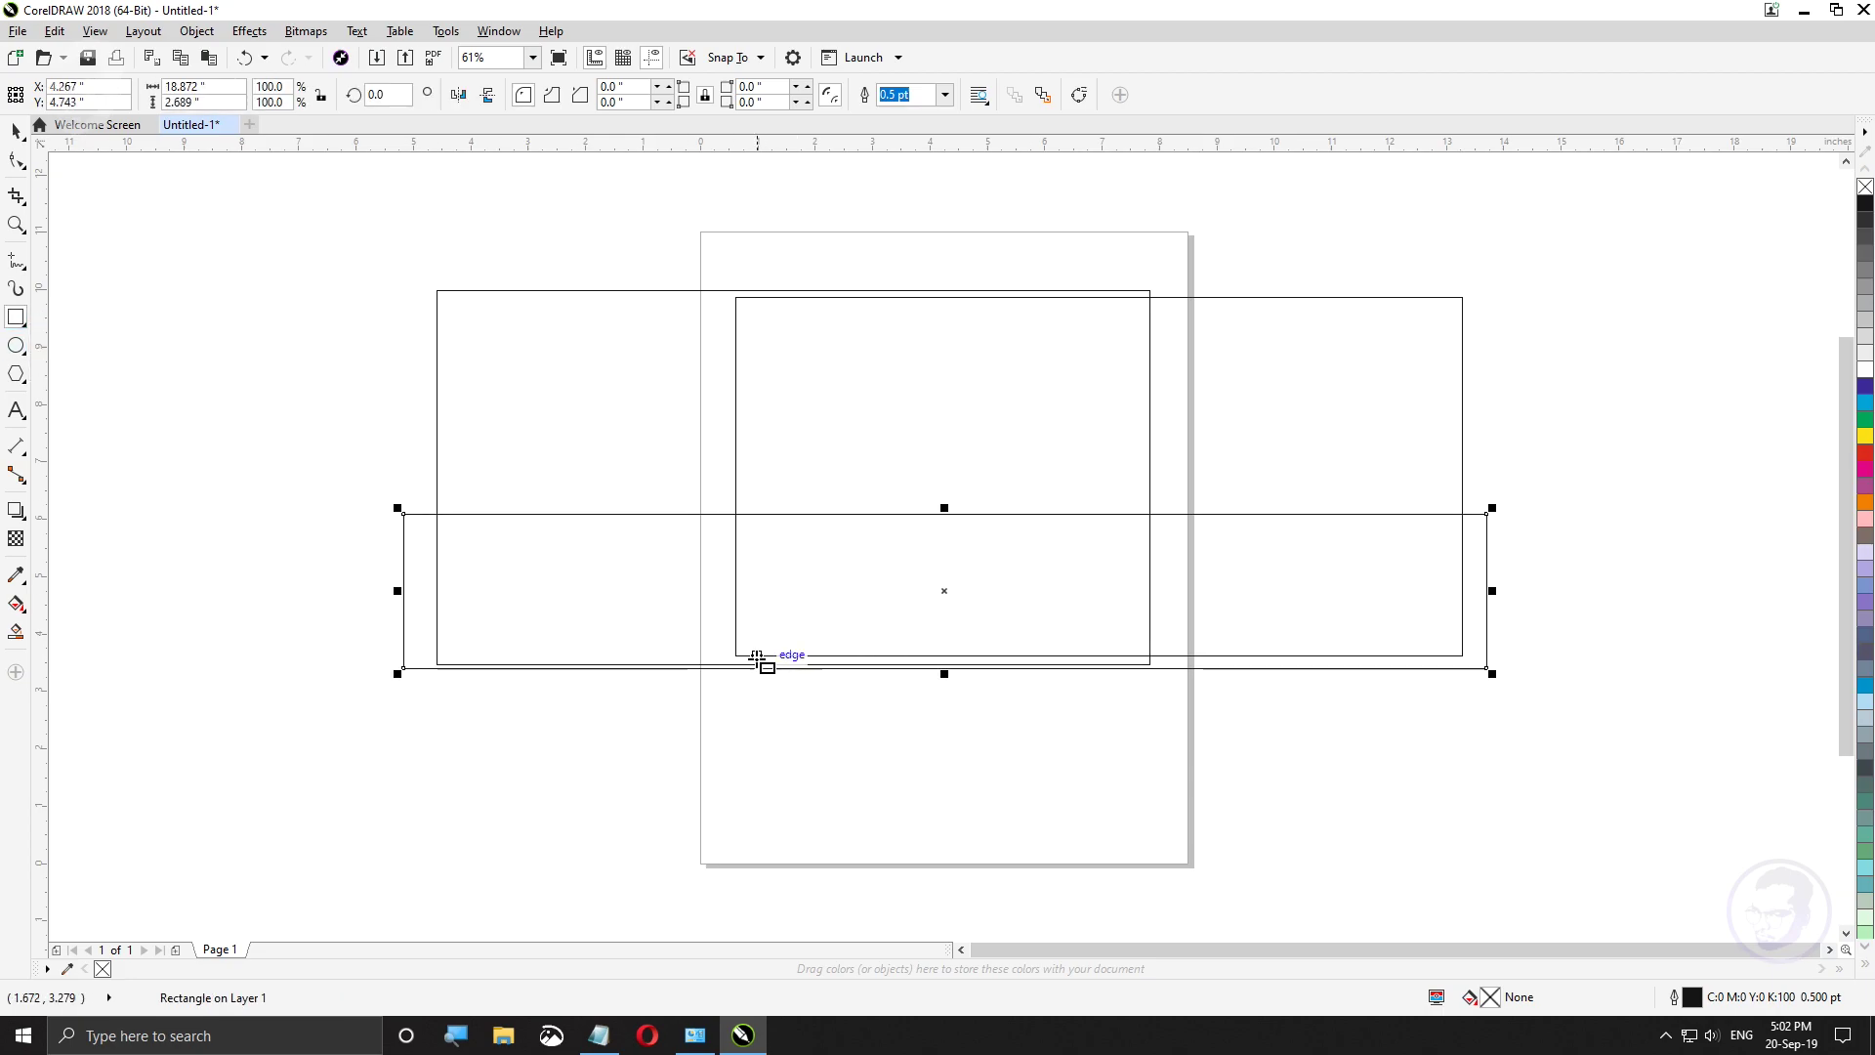
left_click_drag(315, 363, 776, 608)
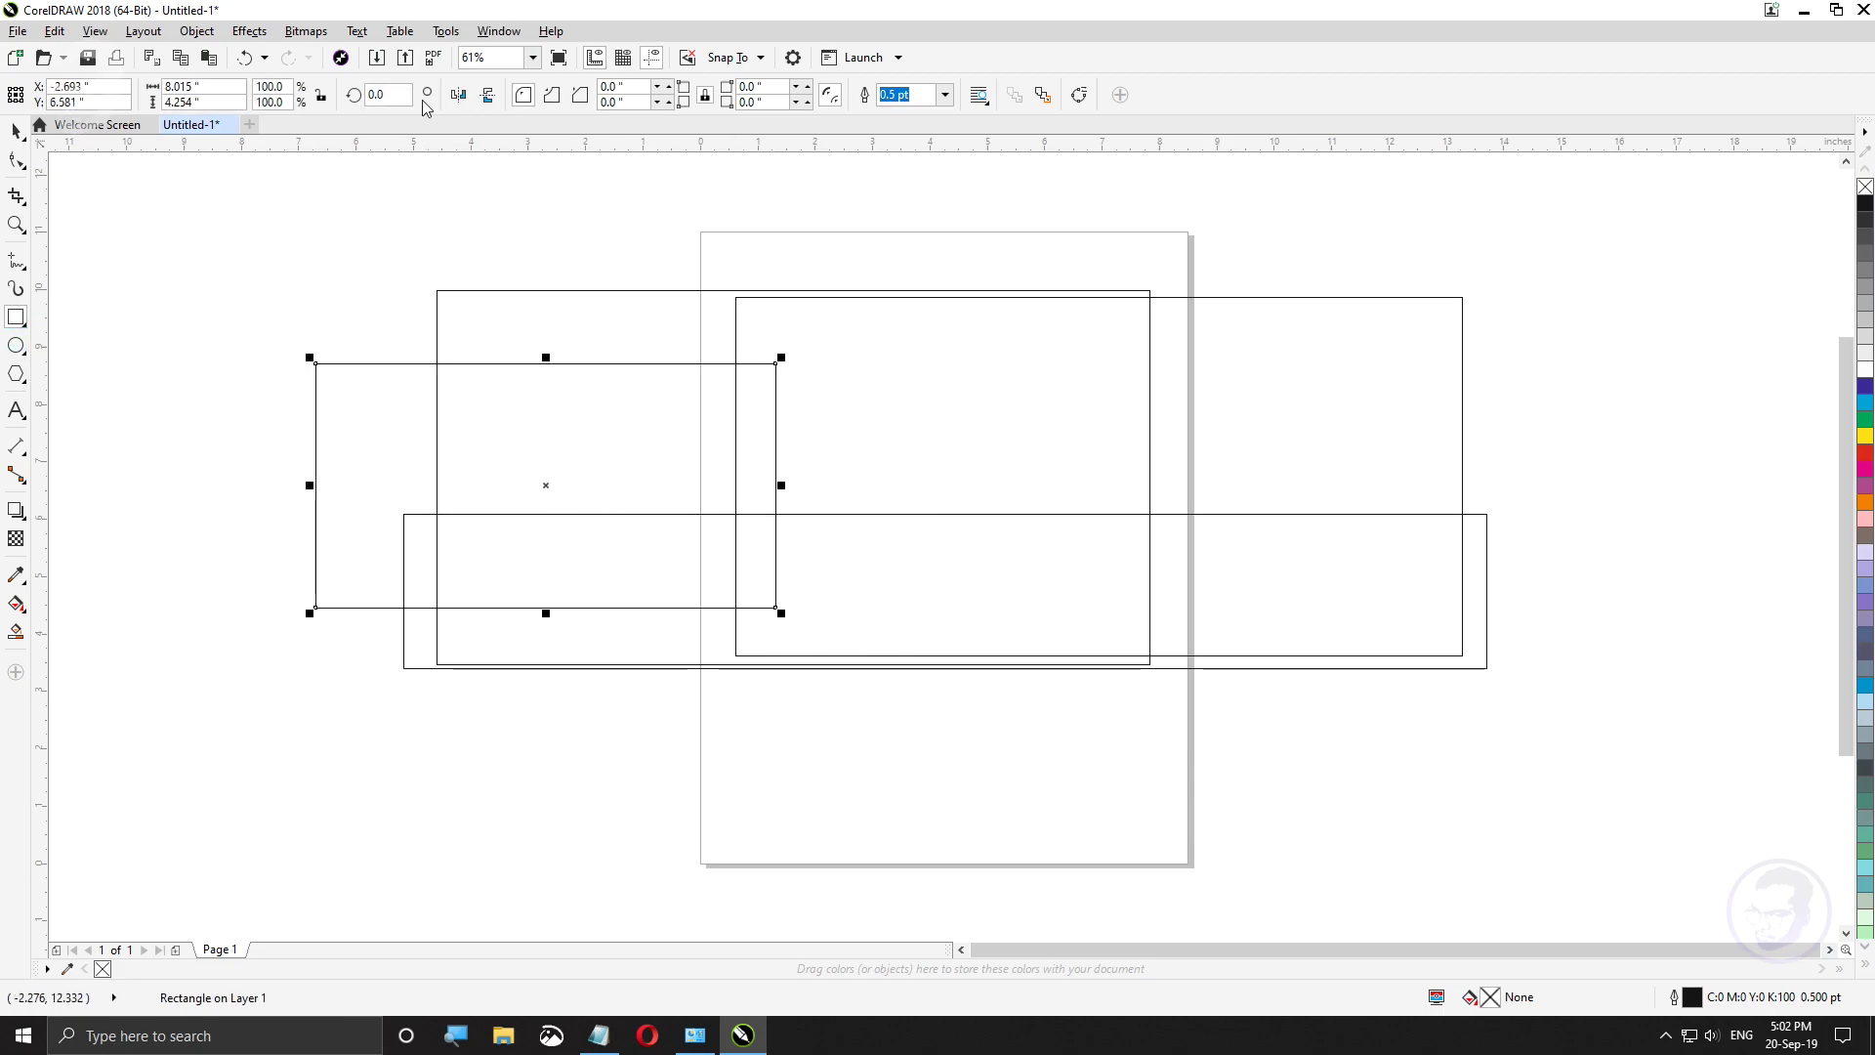
Step: Save the drawing to the Desktop as argtarv.cdr and close CorelDRAW
left_click(17, 30)
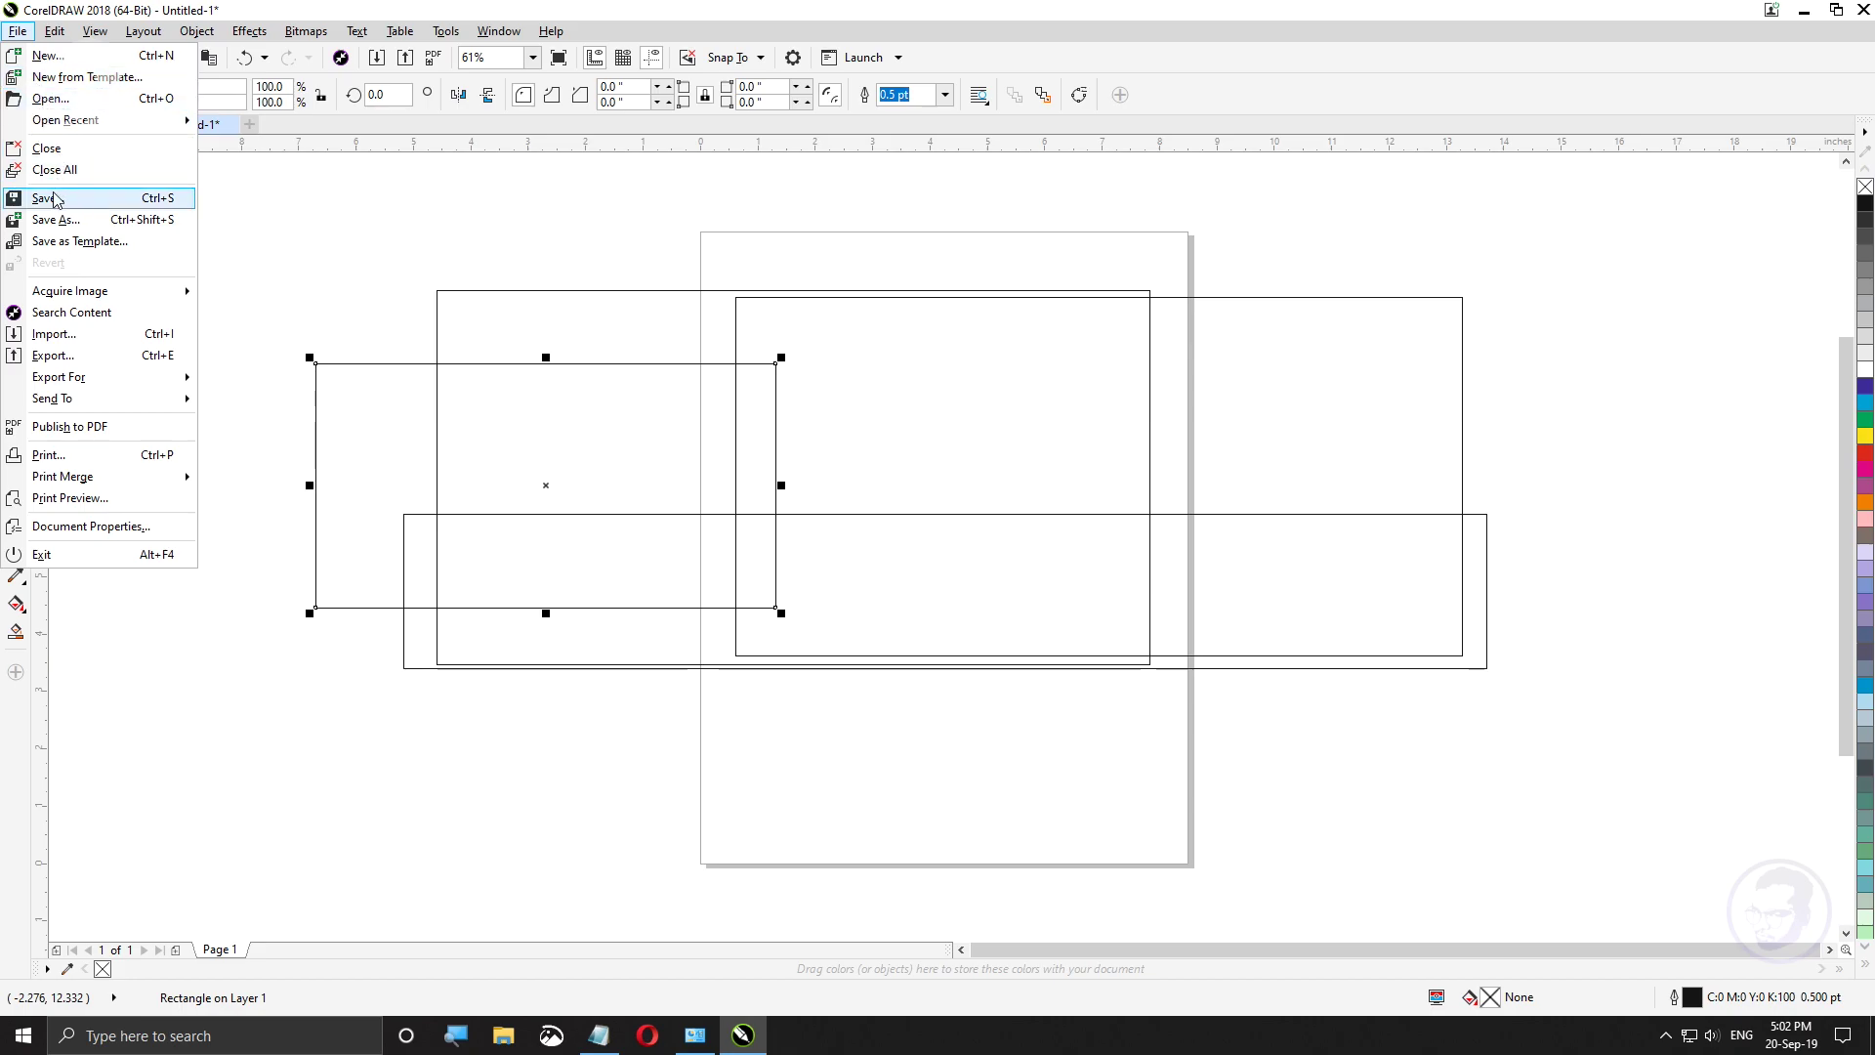
left_click(53, 198)
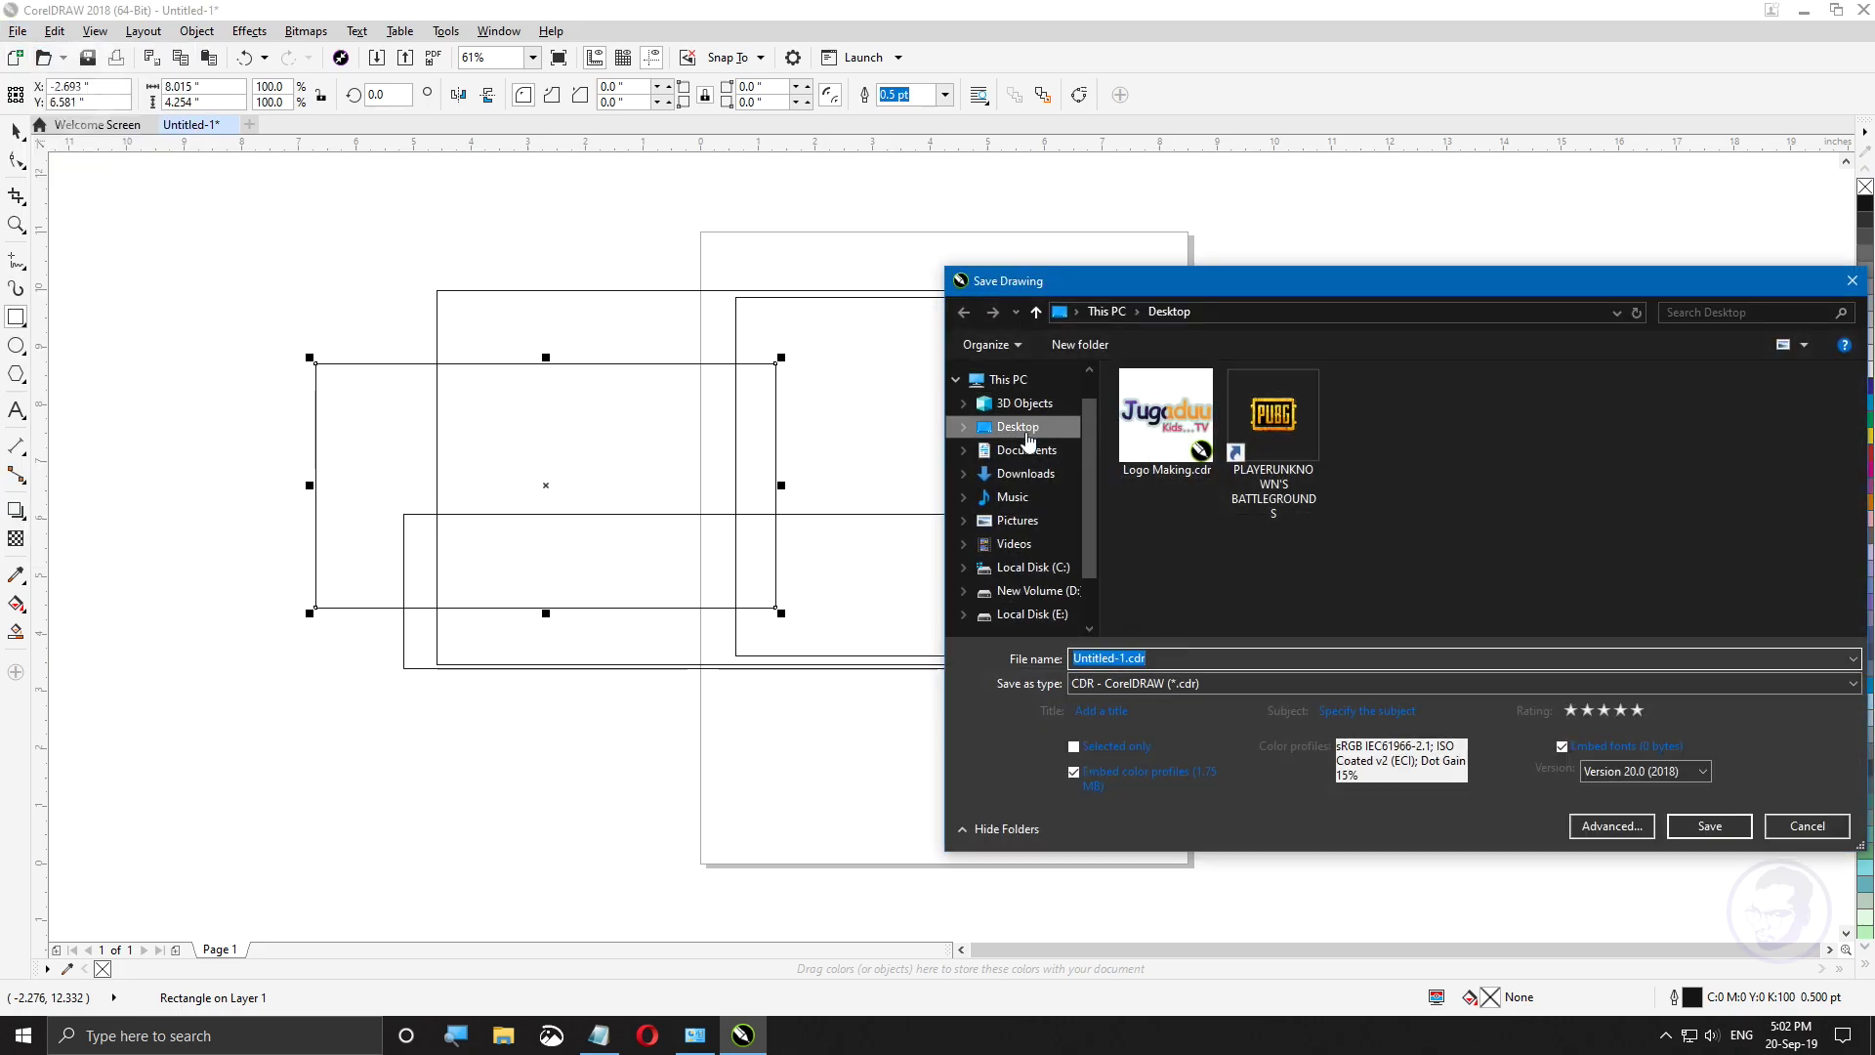
left_click(1270, 659)
type("argtarv")
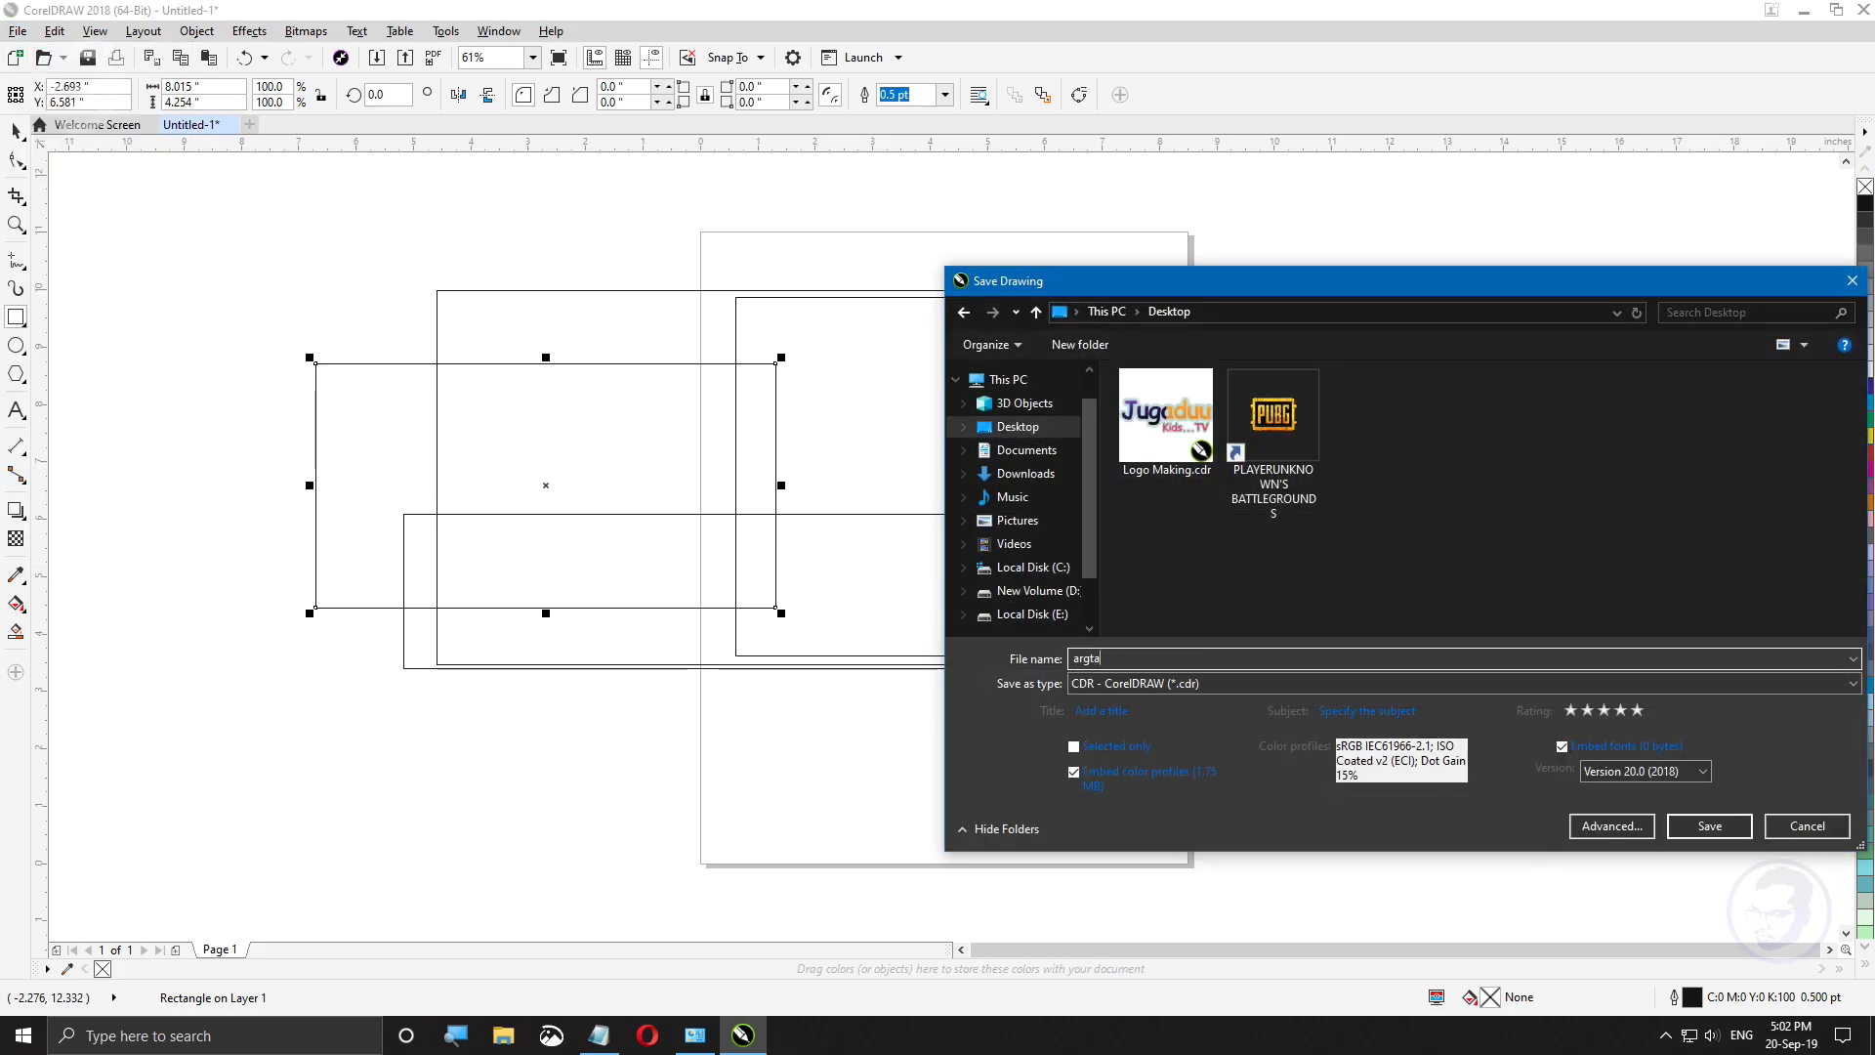
left_click(1708, 827)
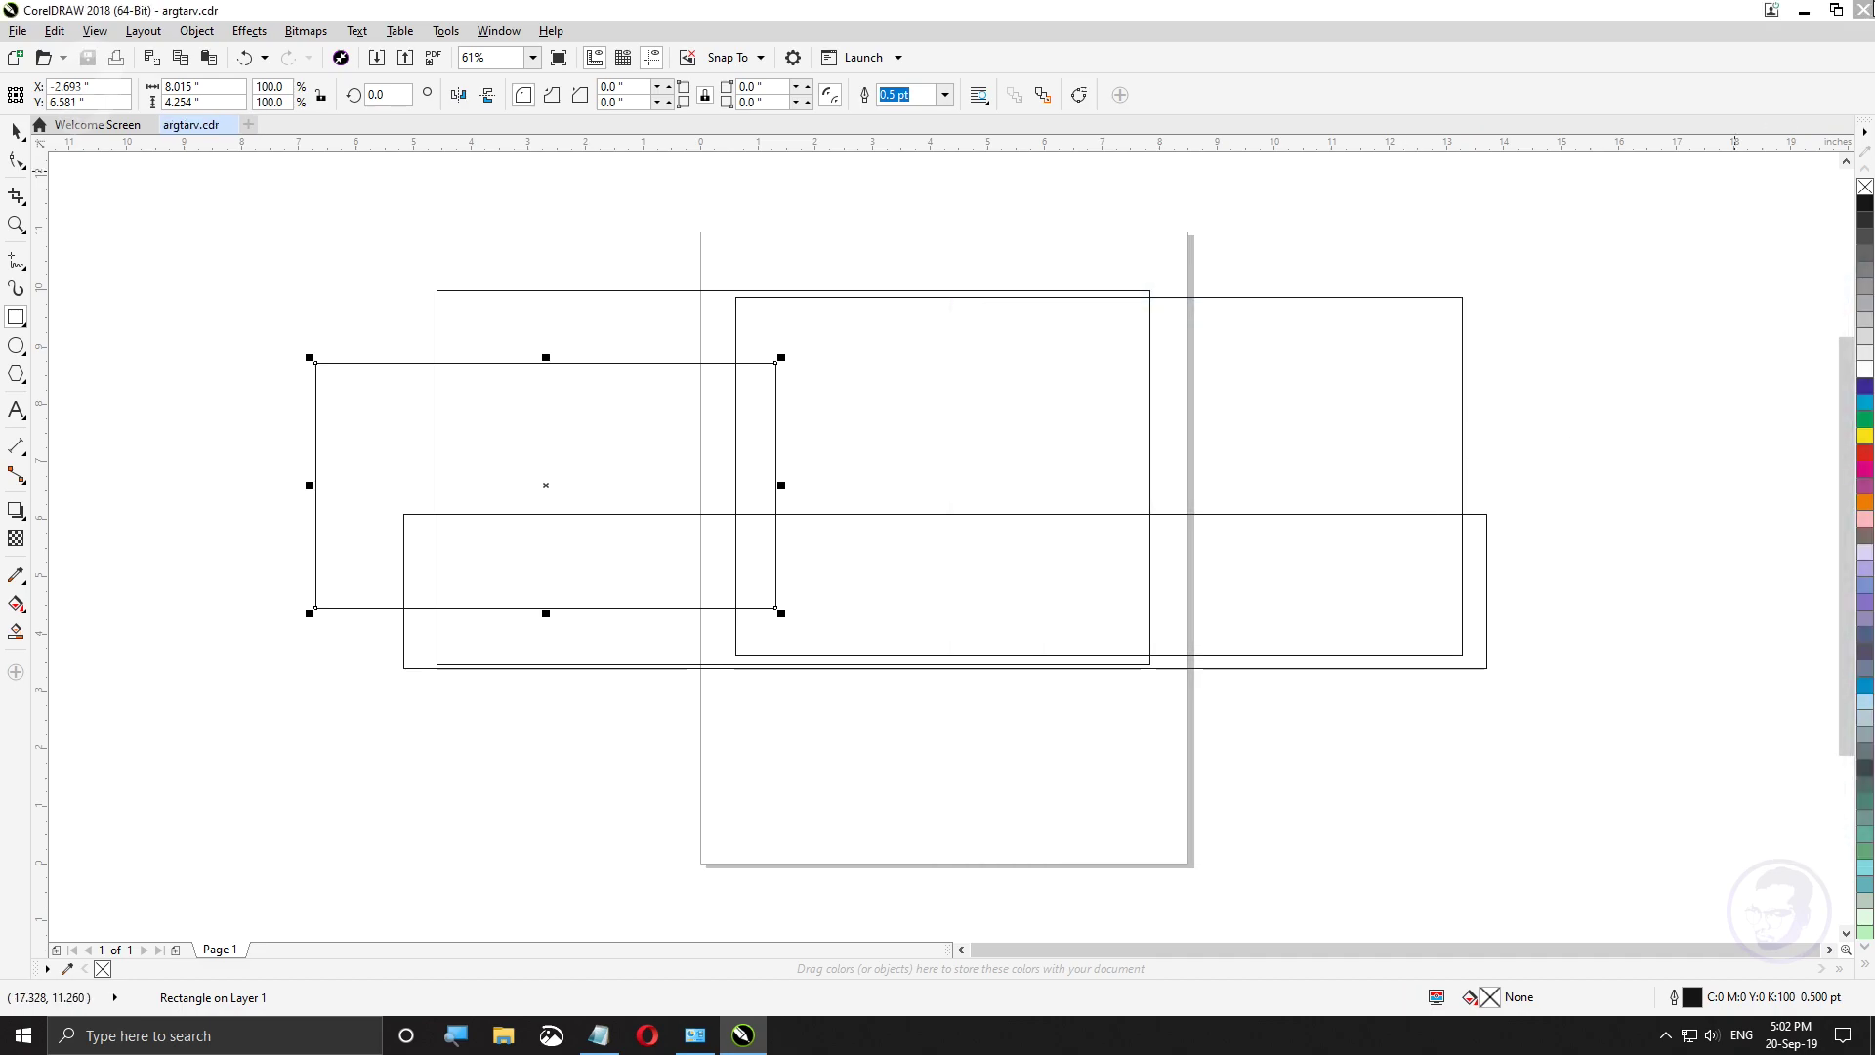
key("ctrl+F4")
key("alt+F4")
Step: Move argtarv.cdr to the open middle area of the desktop, reopen it in CorelDRAW to check it, and close the program
right_click(714, 261)
left_click(772, 321)
left_click_drag(37, 39, 683, 342)
double_click(704, 327)
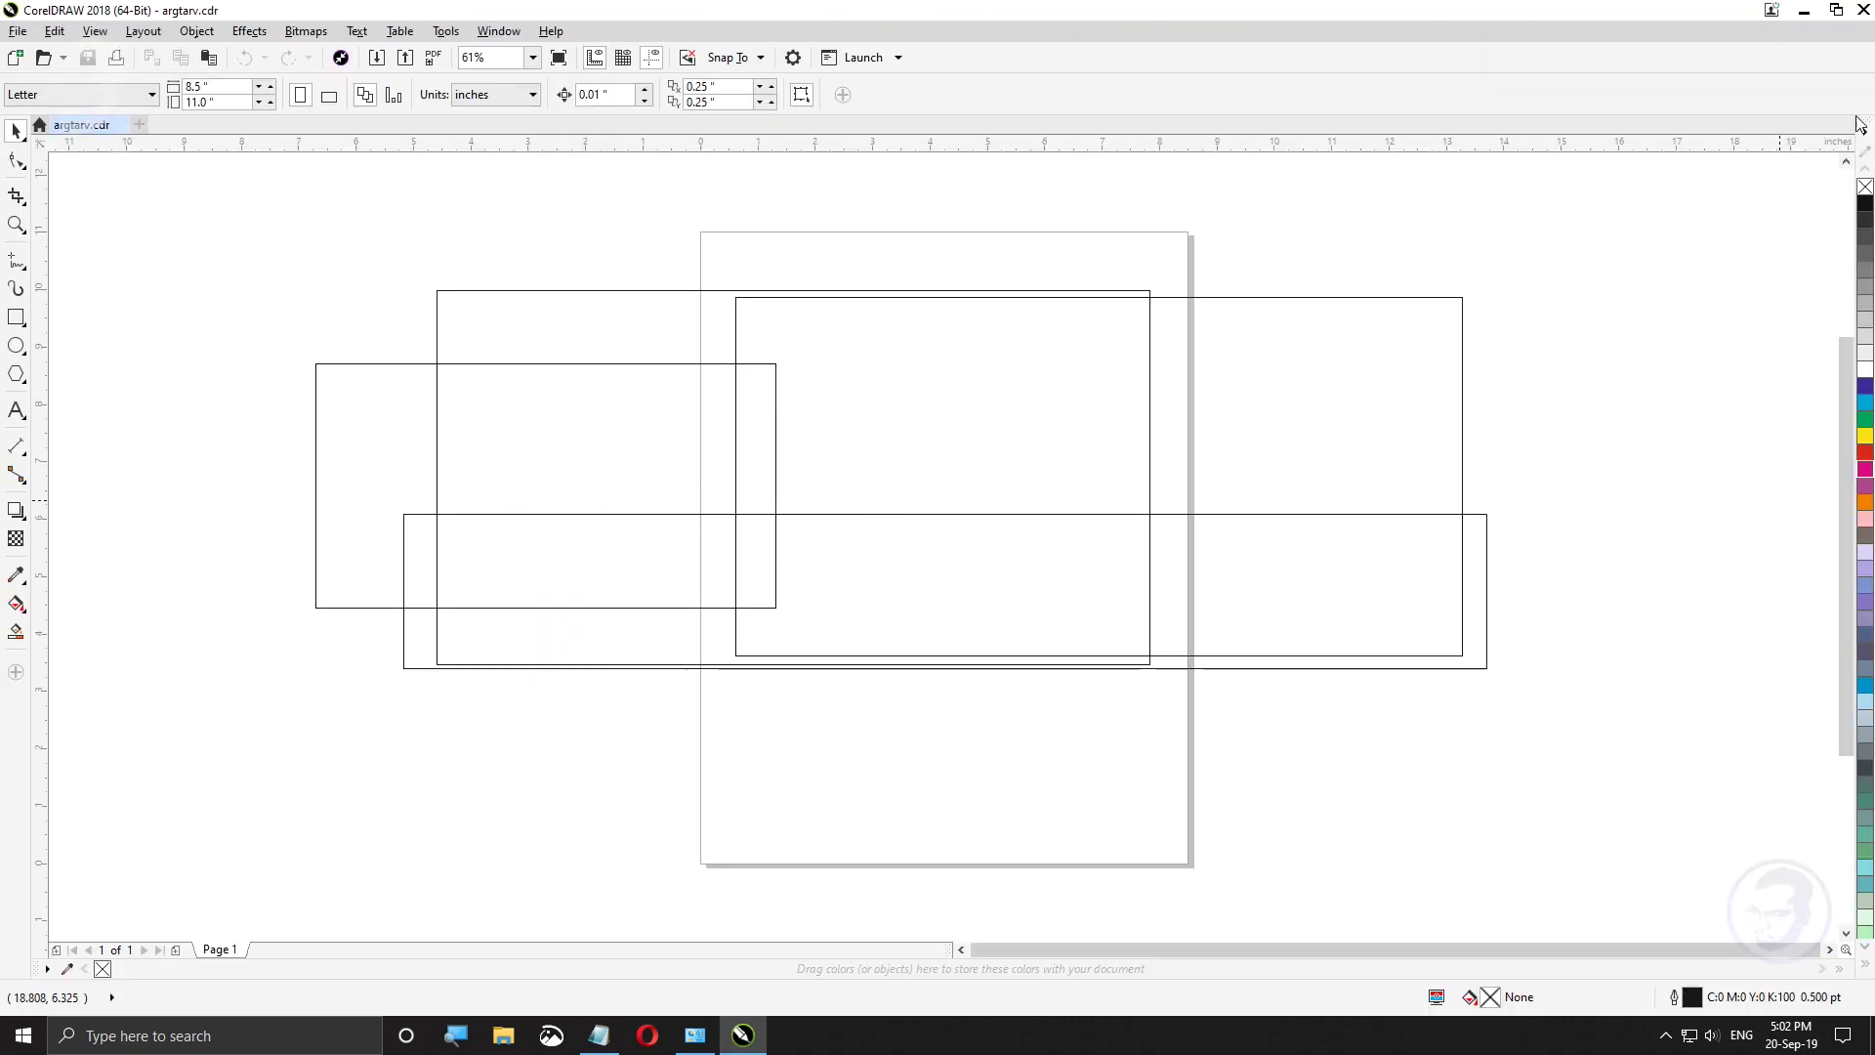
left_click(1861, 11)
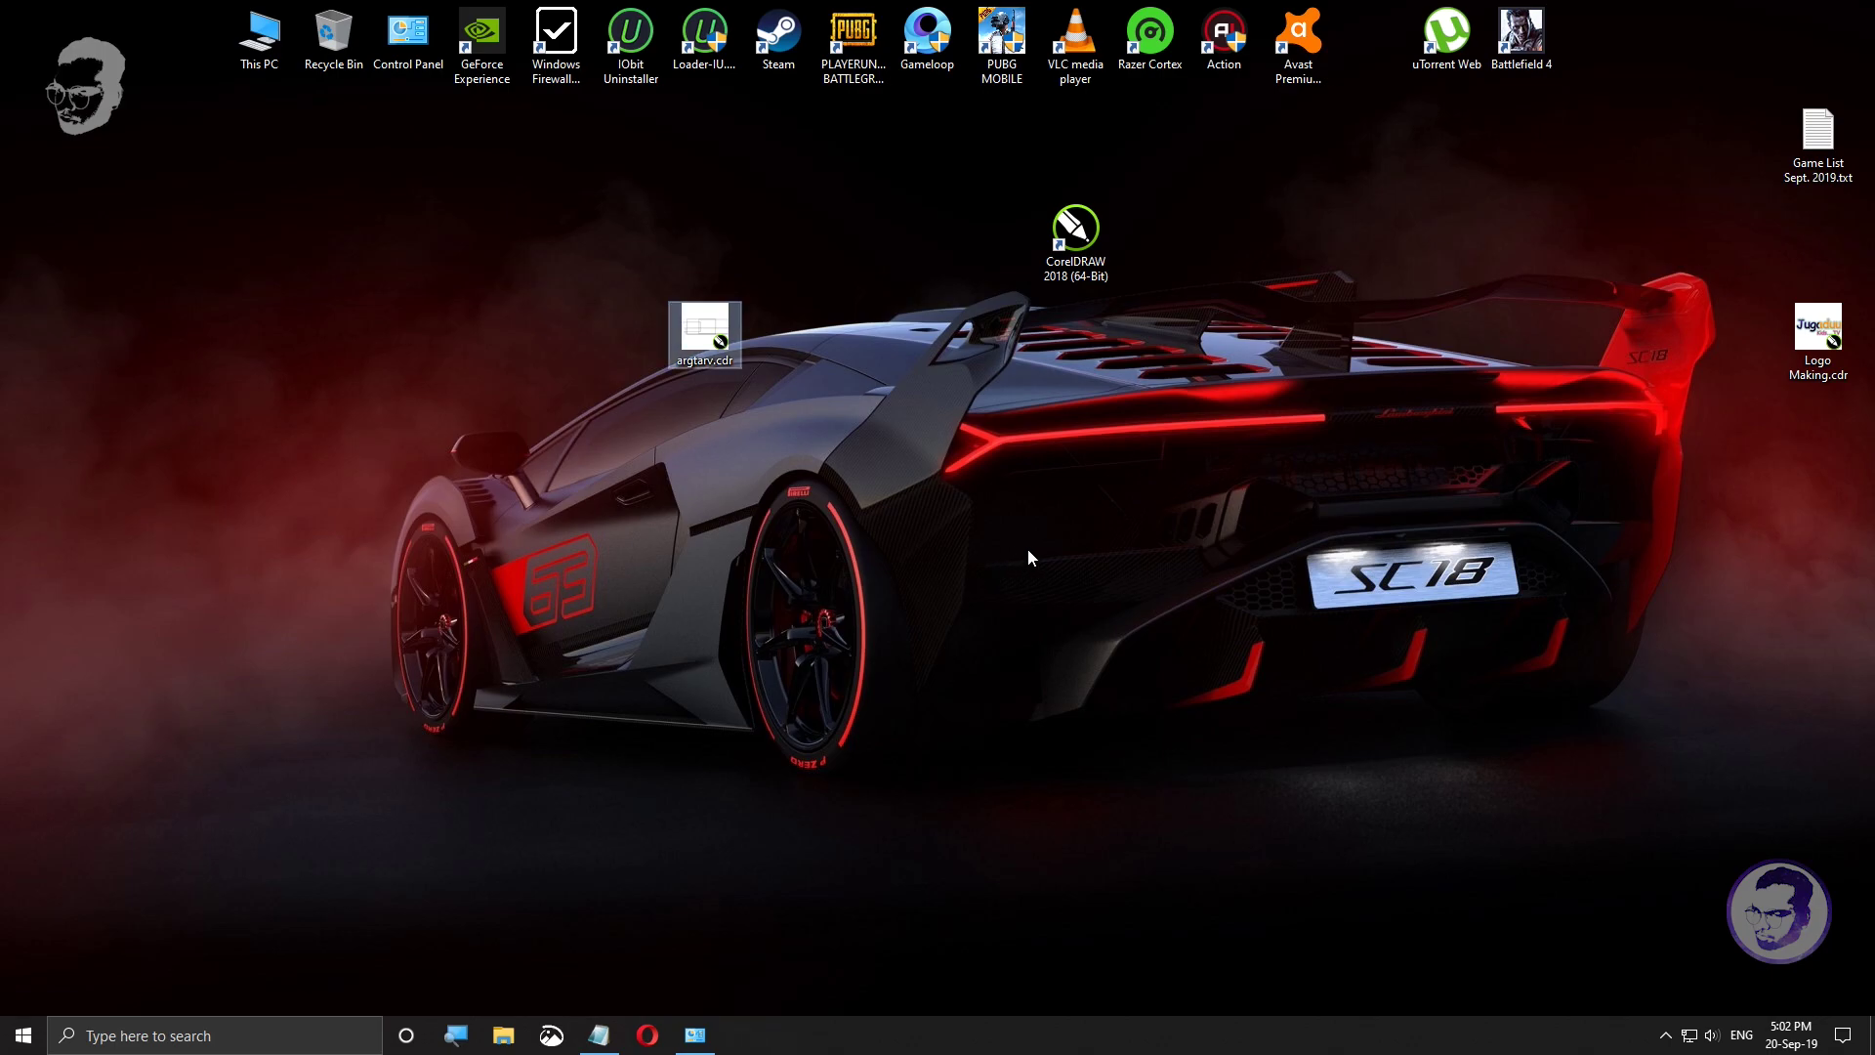
Step: Permanently delete argtarv.cdr from the desktop and move the CorelDRAW 2018 shortcut between the Avast Premium and uTorrent Web icons
key("shift+Delete")
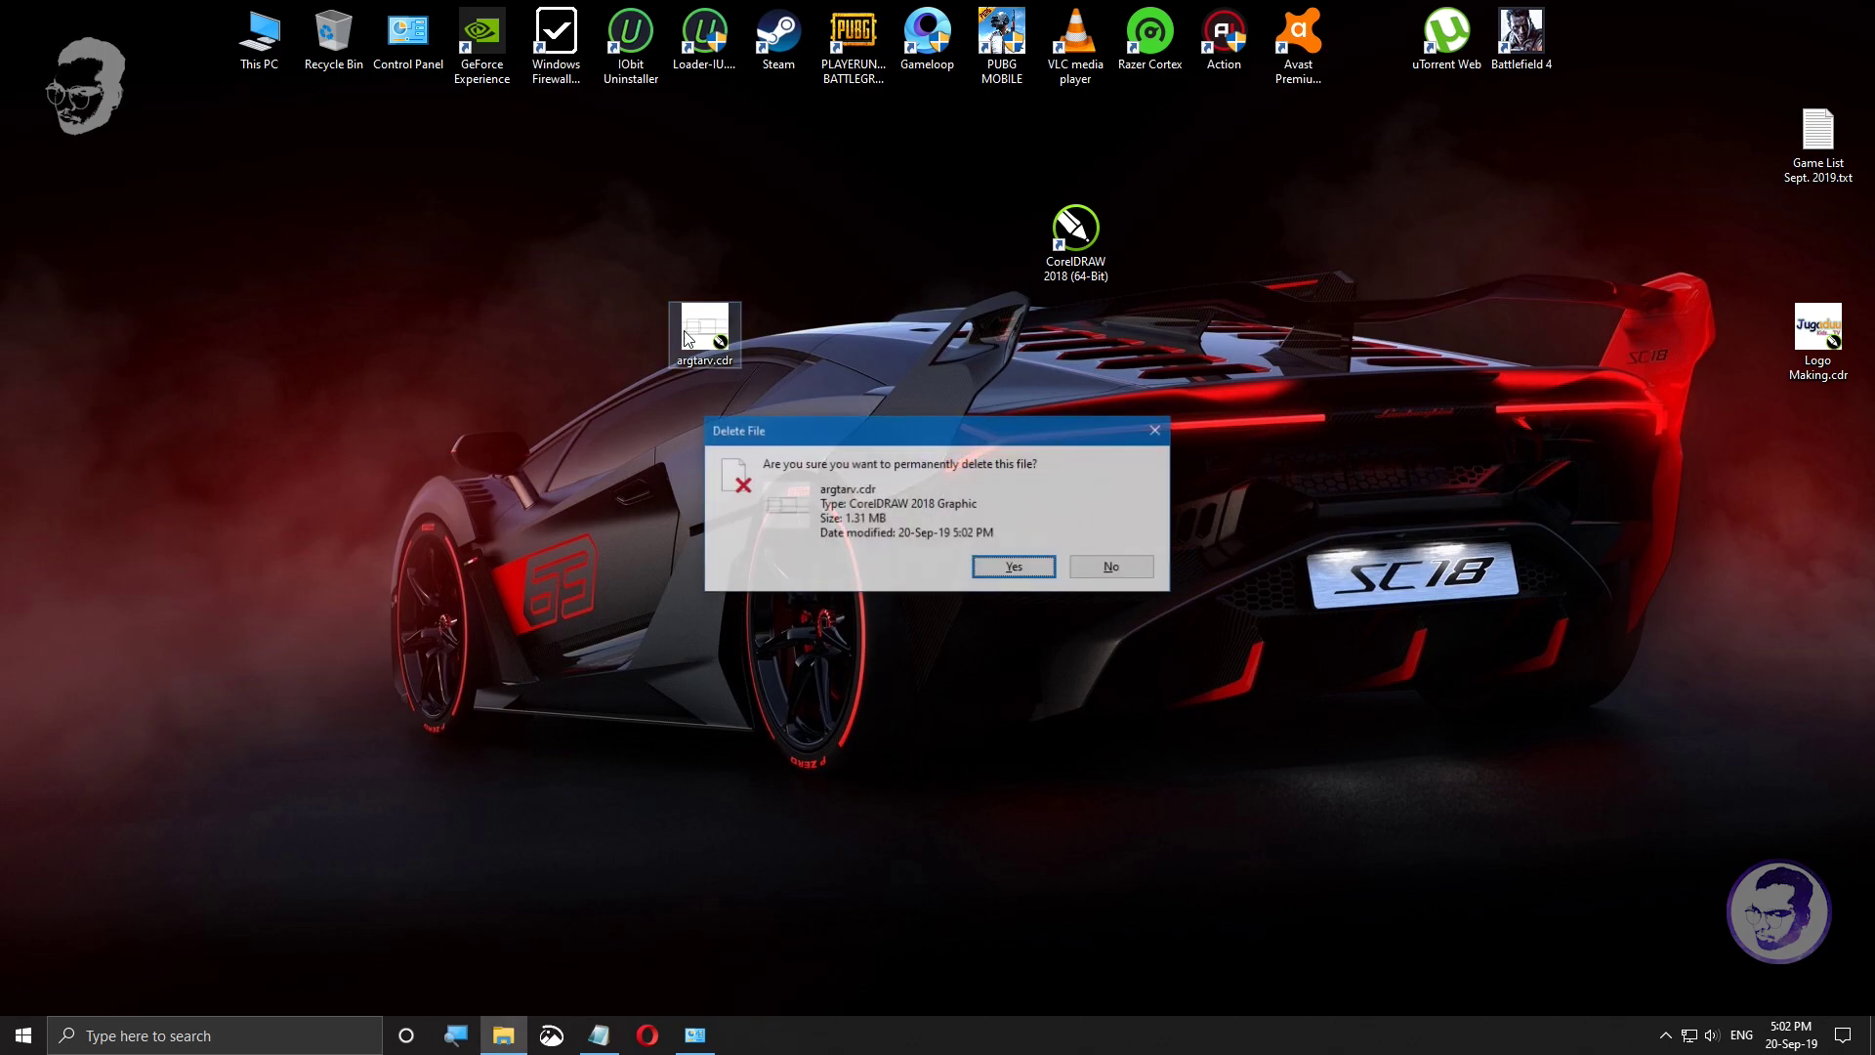
key("Return")
left_click_drag(1075, 235, 1372, 44)
Step: Open Windows Firewall Control and review its Profiles, Notifications, Options, Rules, Security, Tools and About pages
left_click(1665, 1034)
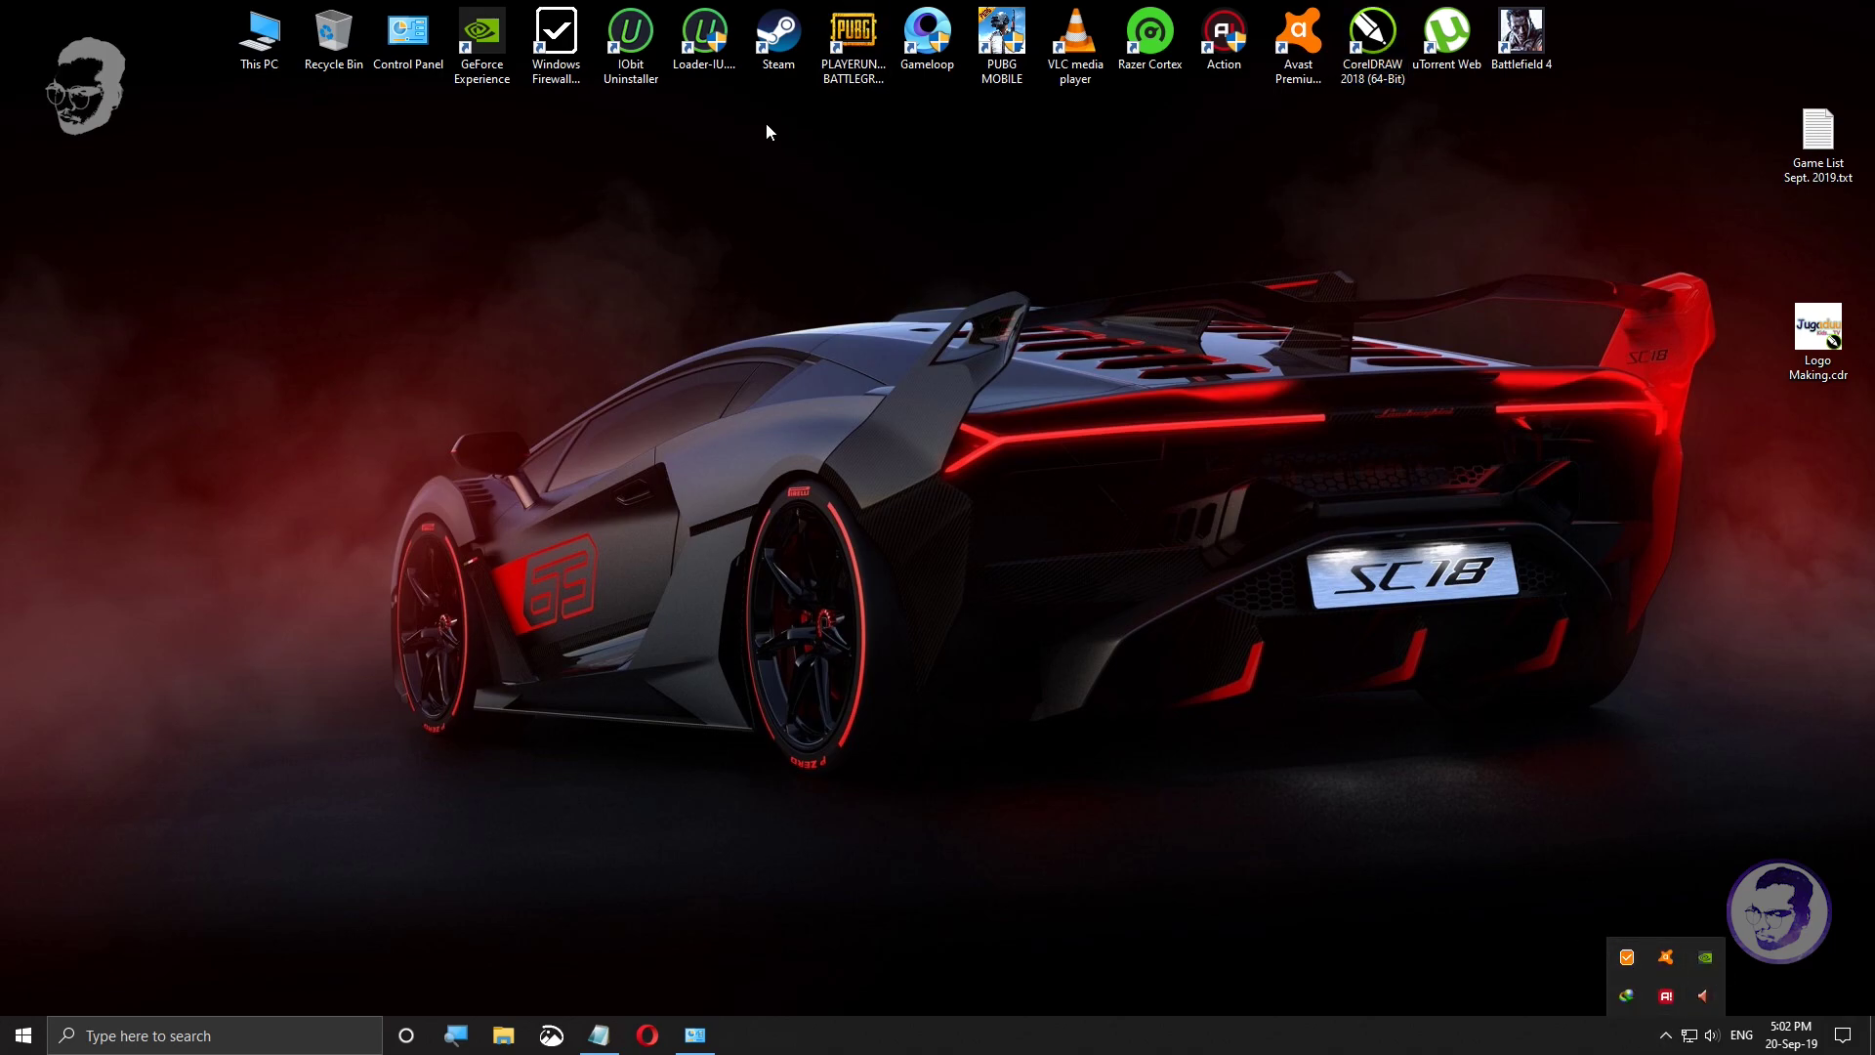
double_click(556, 34)
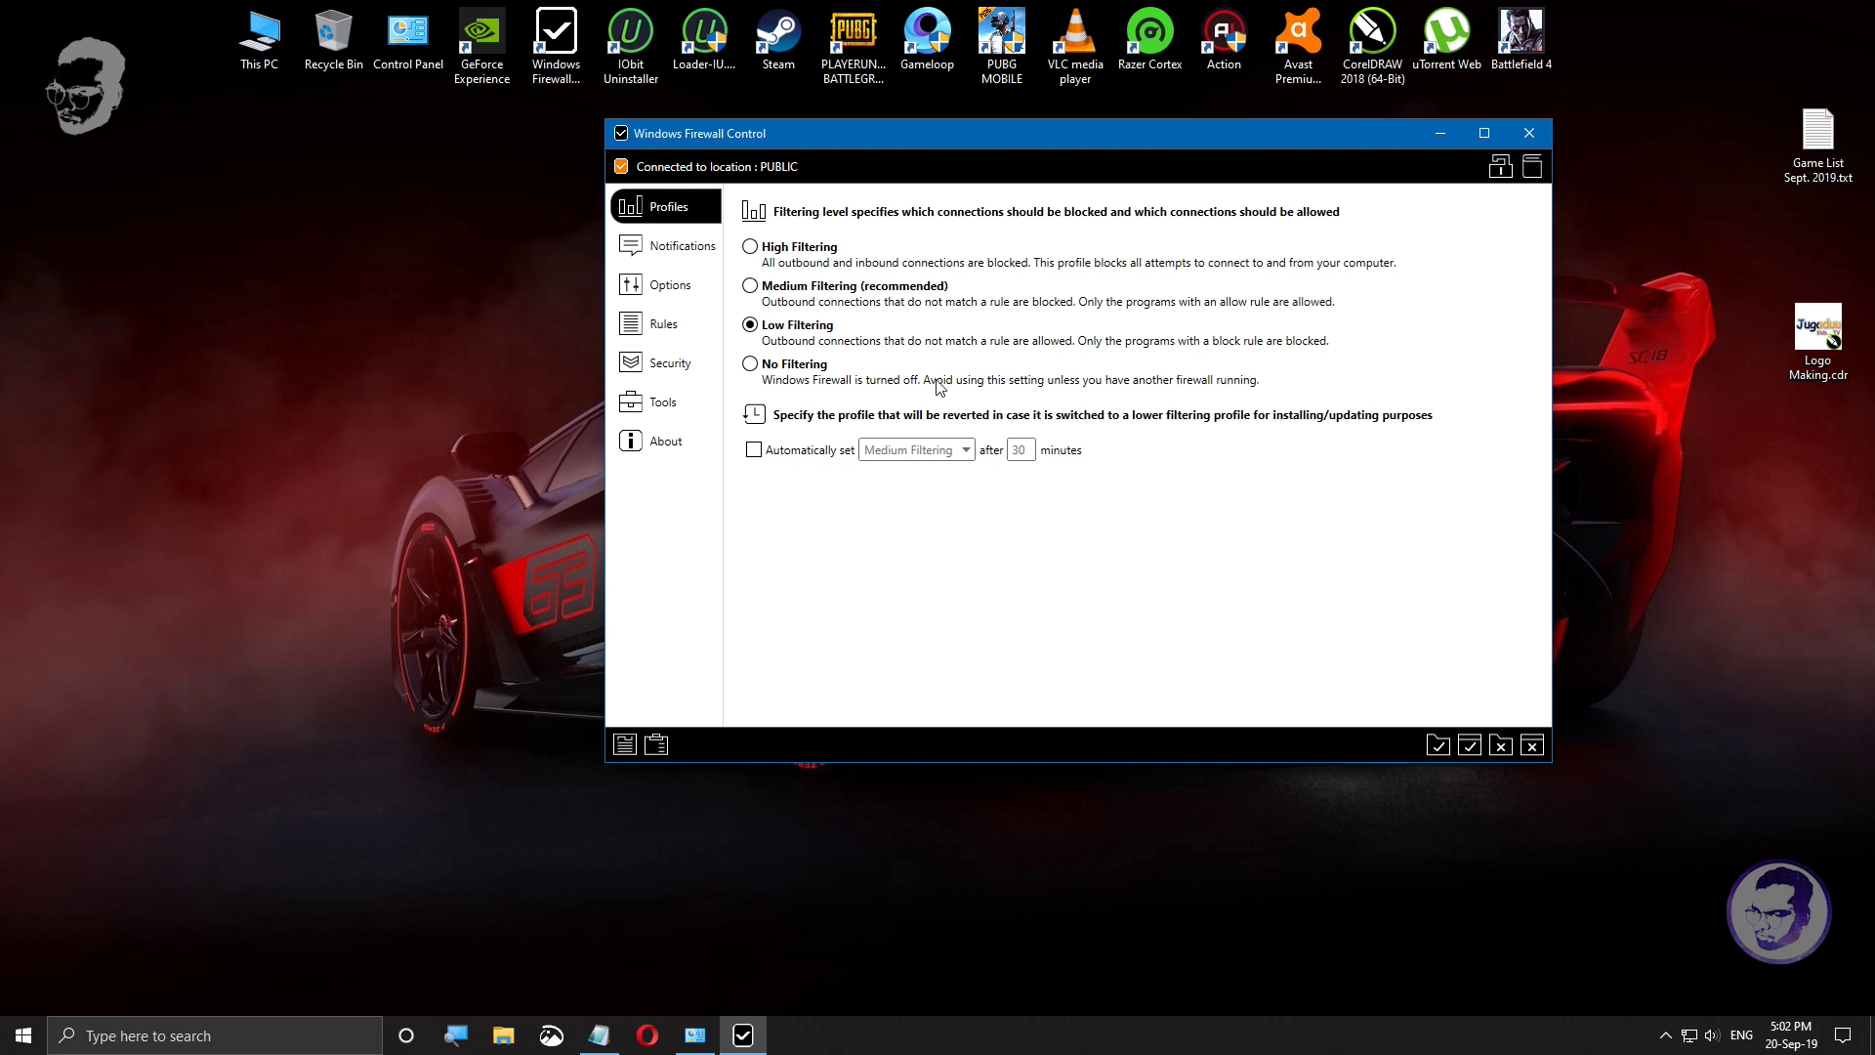
left_click(676, 248)
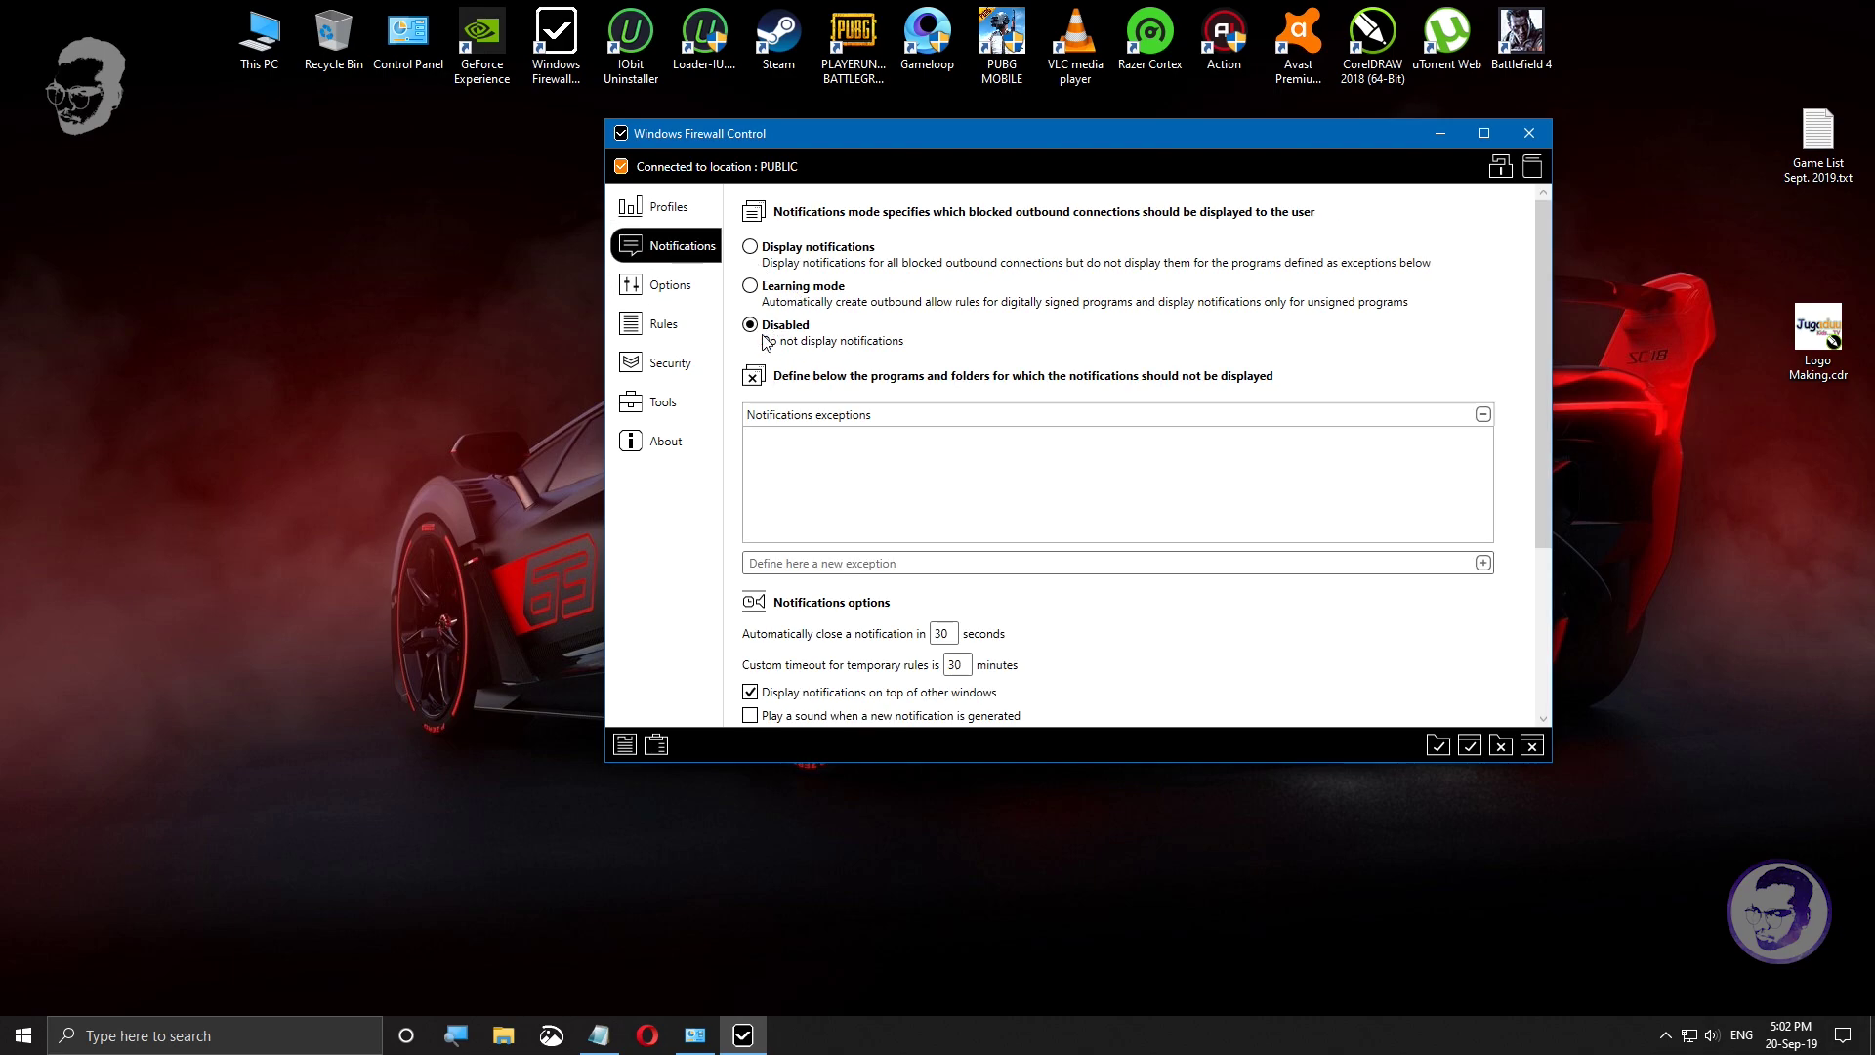
left_click(676, 289)
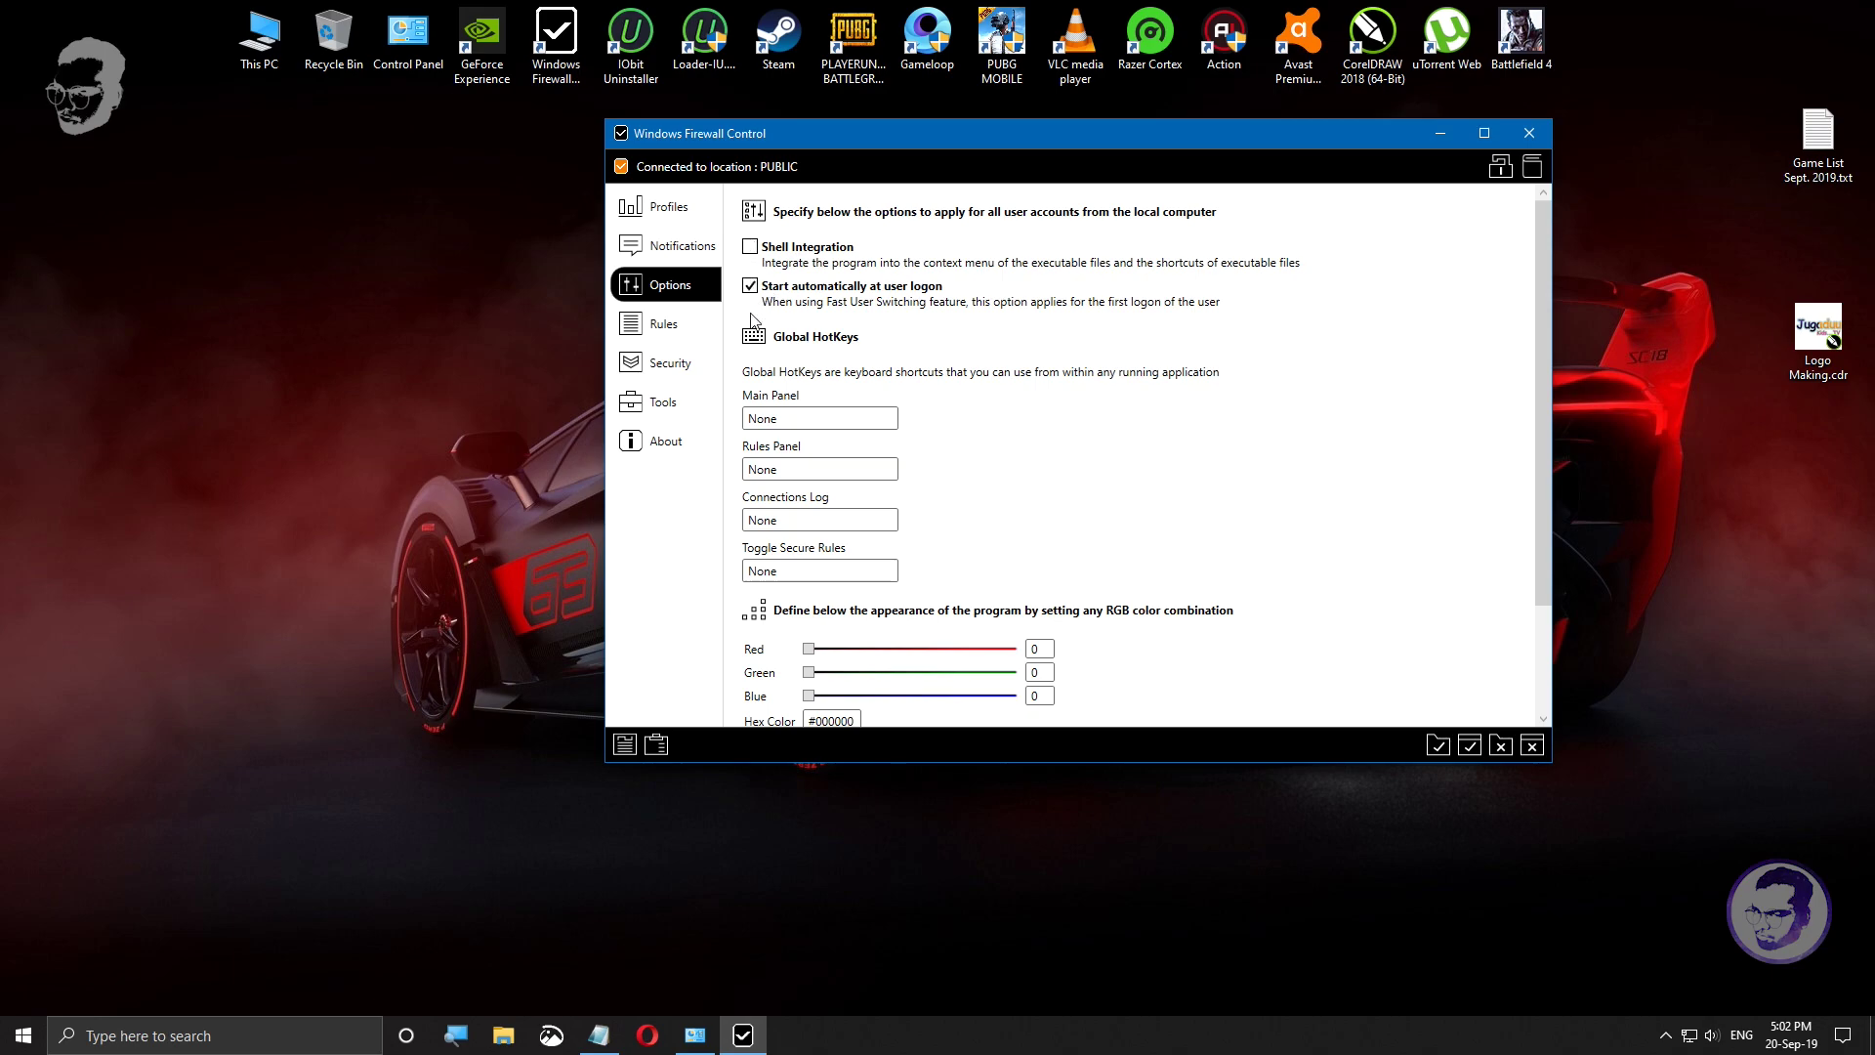
left_click(662, 328)
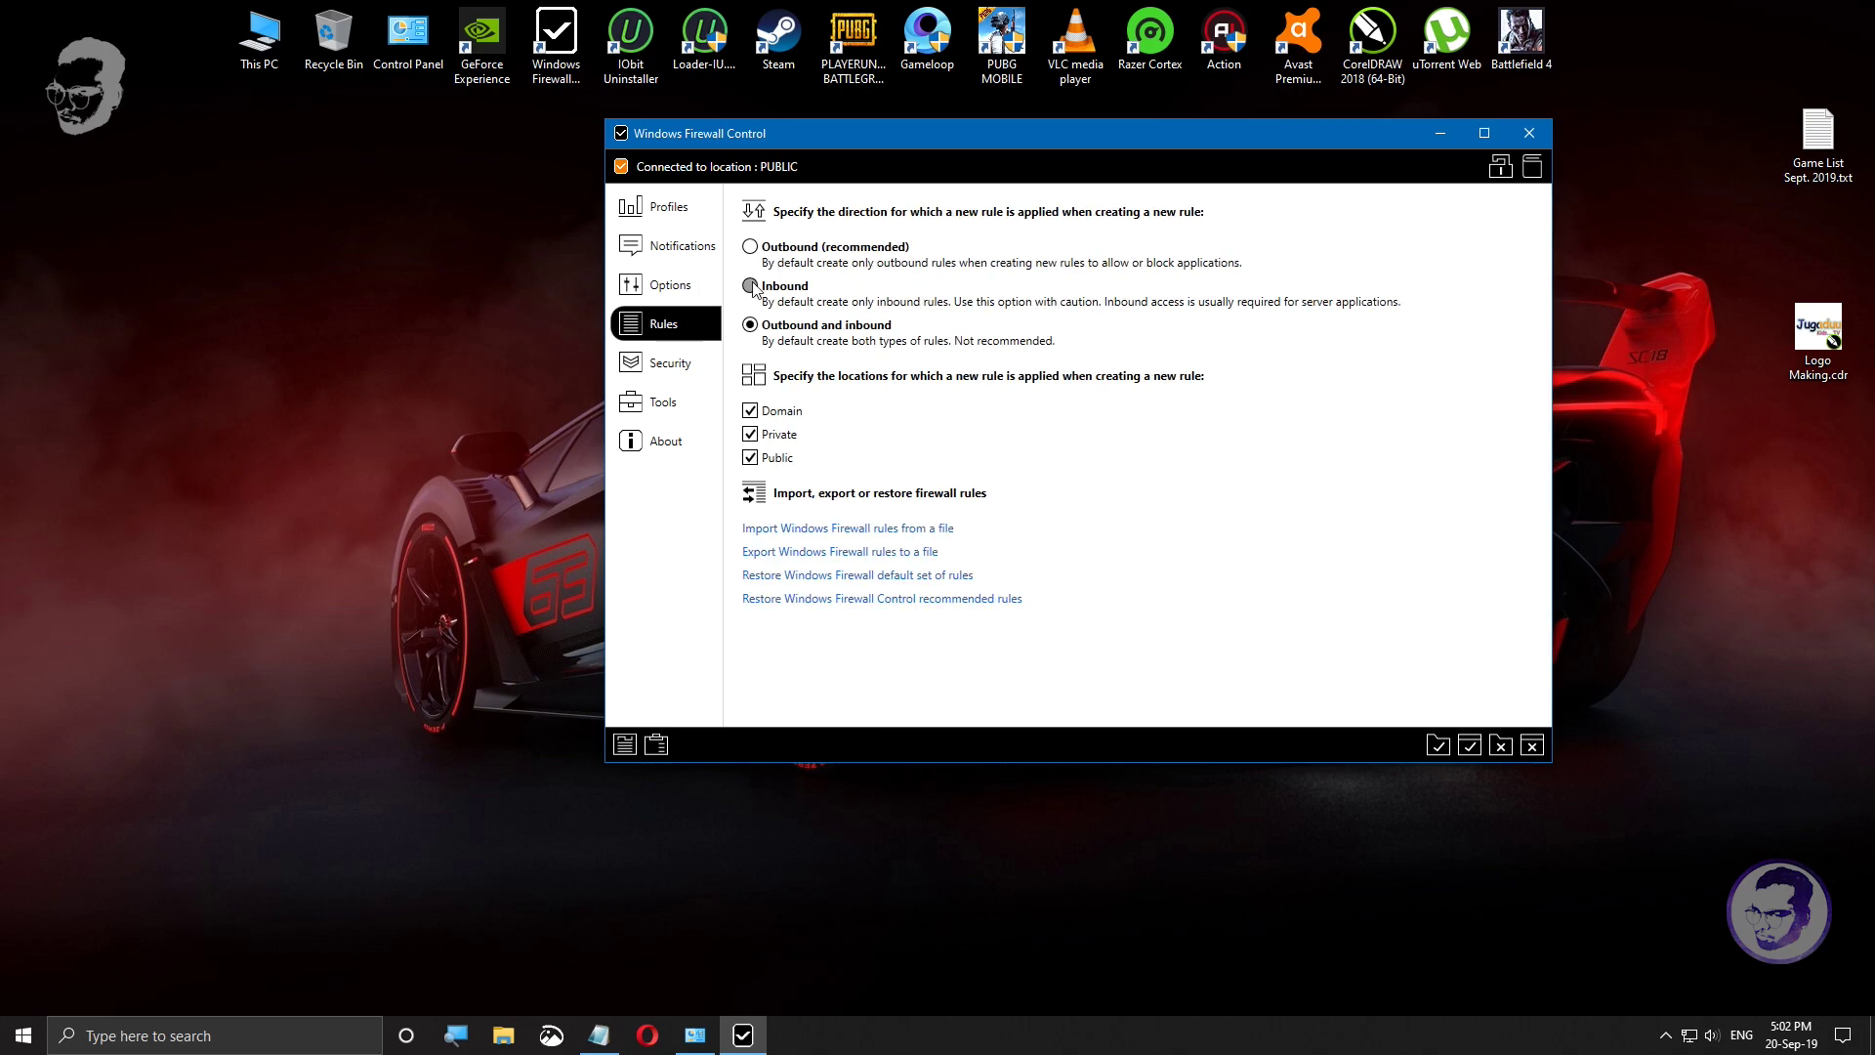
left_click(665, 364)
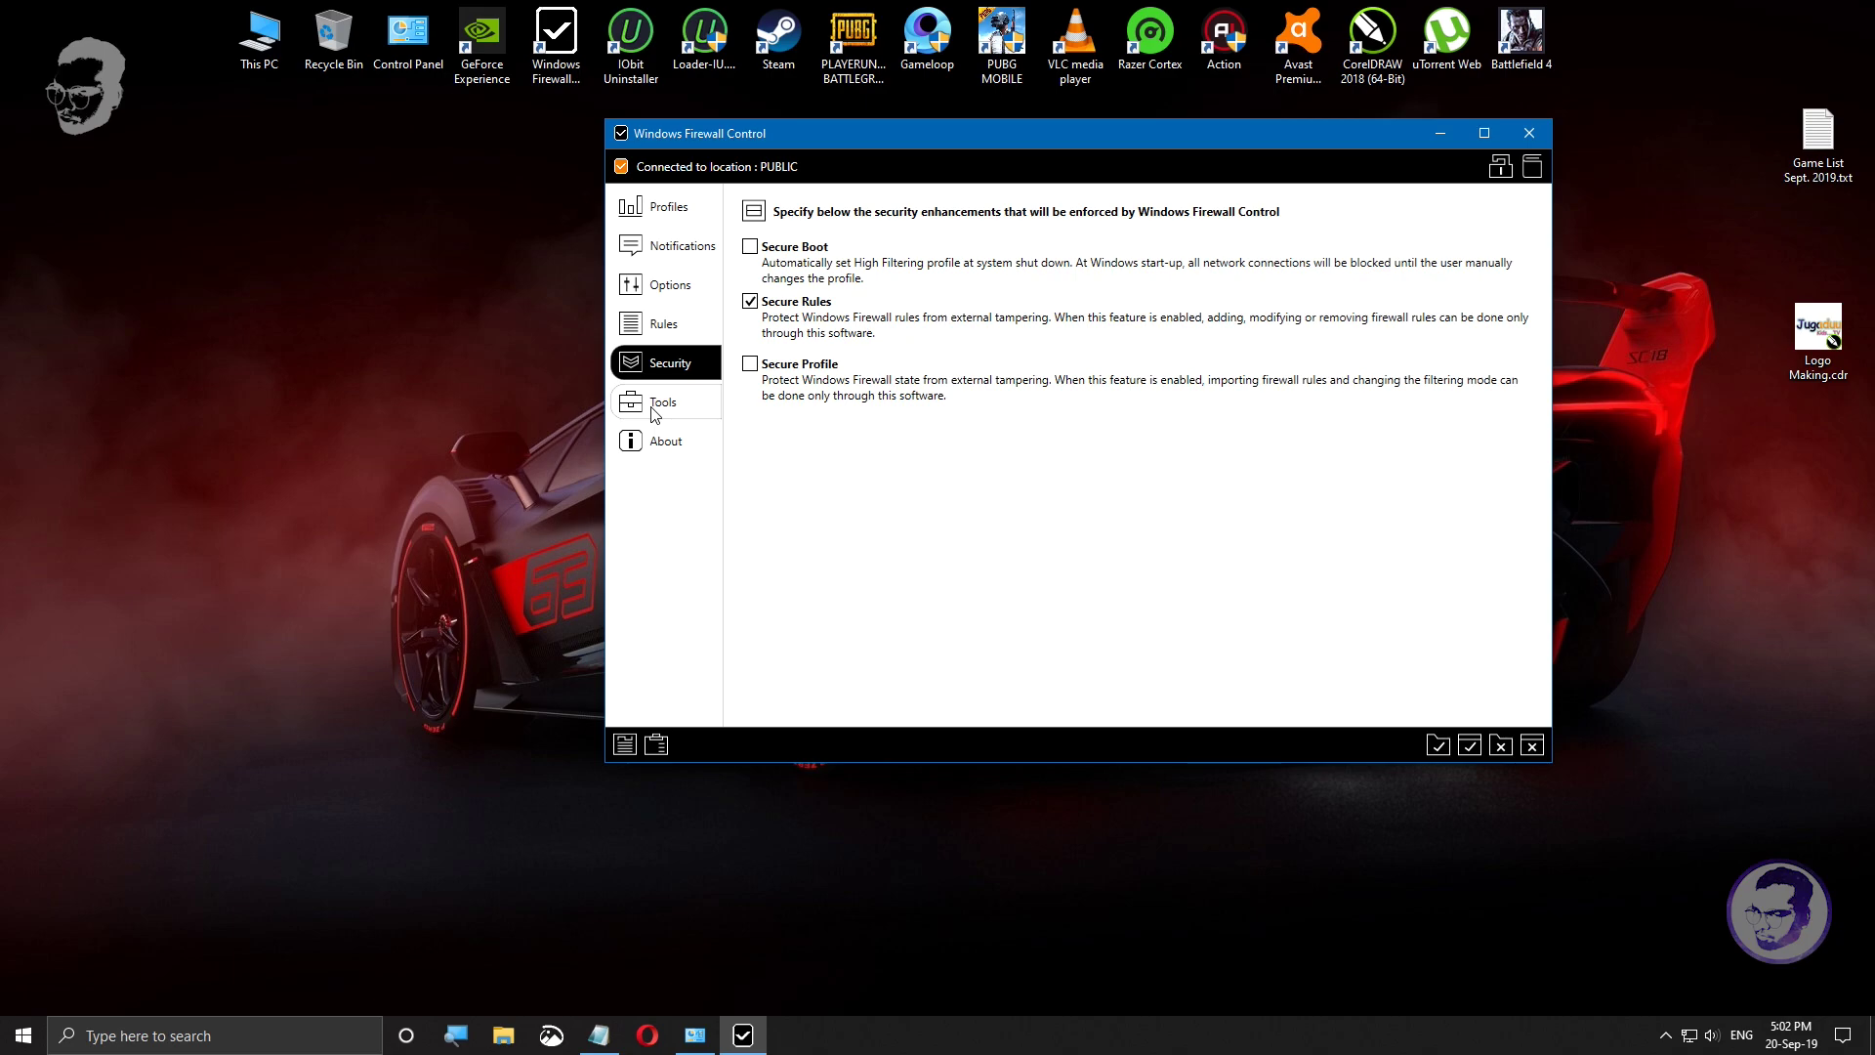
left_click(657, 405)
left_click(664, 444)
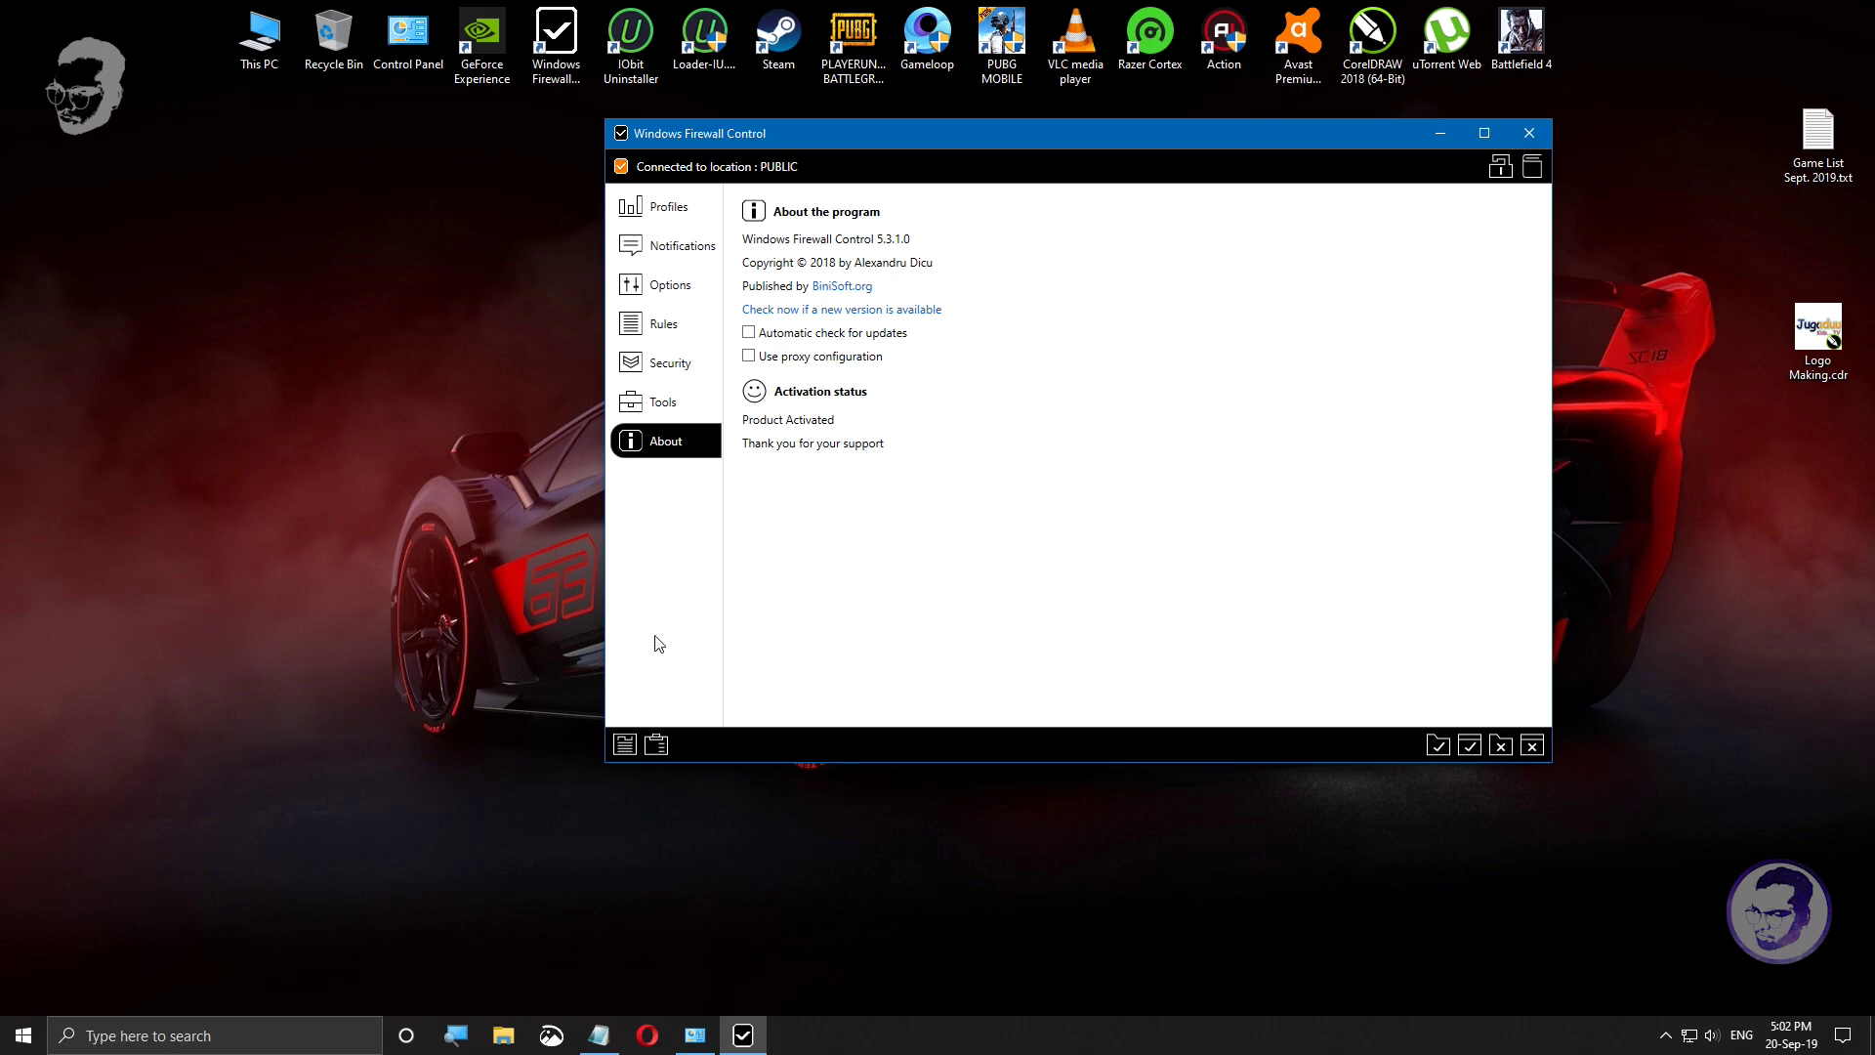
left_click(657, 402)
left_click(661, 207)
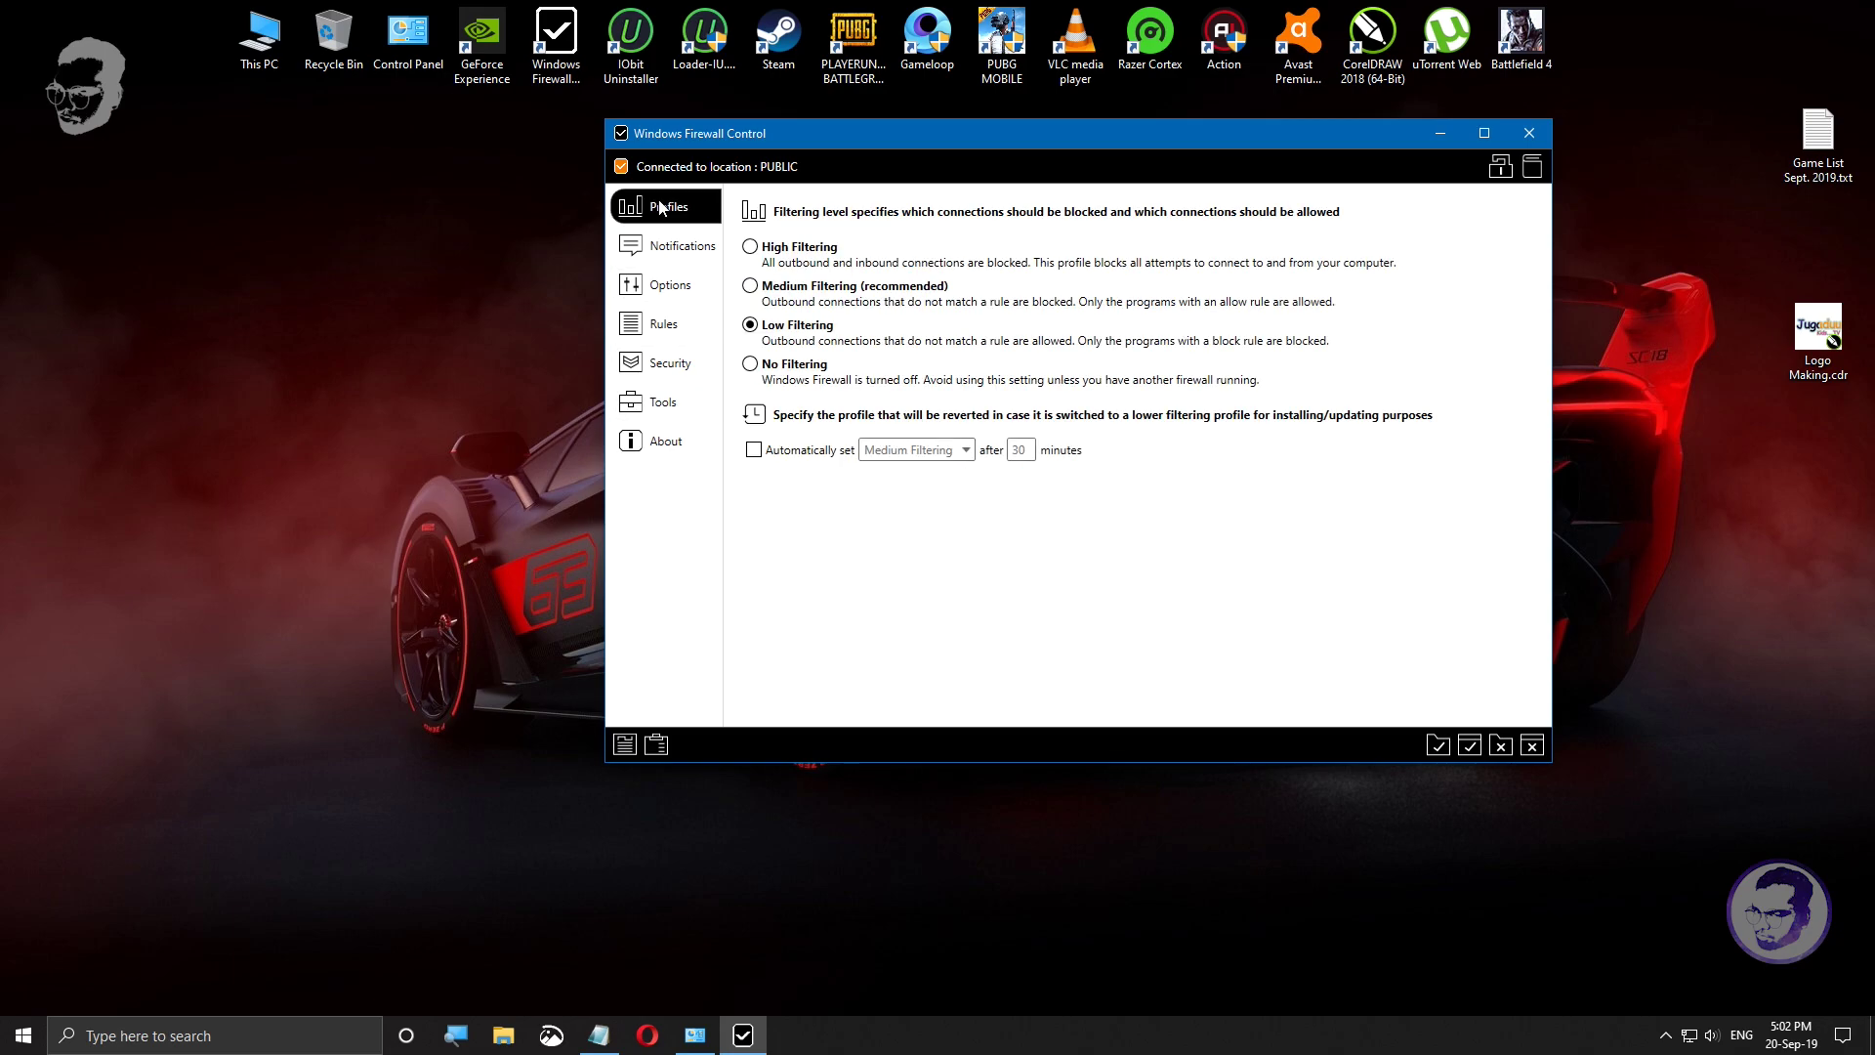
Step: Try the High, Low and No Filtering profiles and set the firewall to Medium Filtering
left_click(750, 247)
left_click(751, 325)
left_click(751, 364)
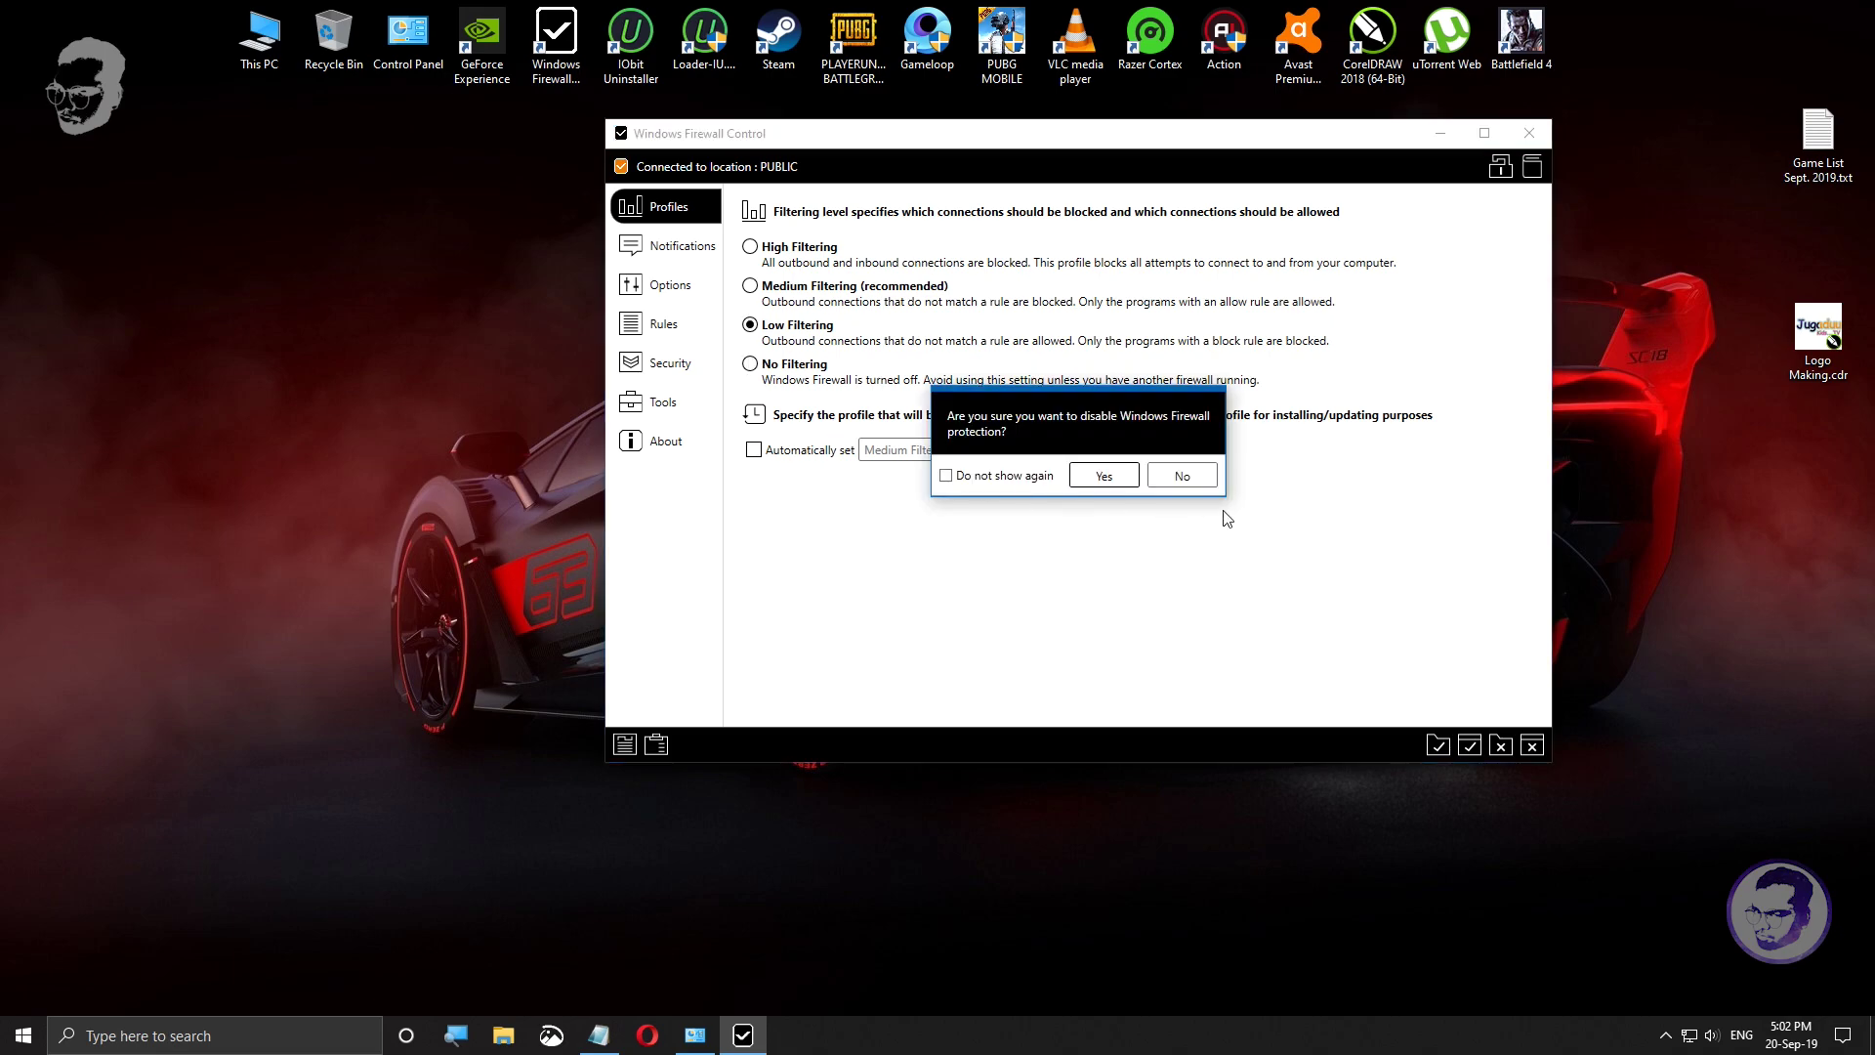
left_click(1104, 475)
left_click(750, 286)
Step: Review the Options, Rules, Security, Tools and About pages again and close Windows Firewall Control
left_click(666, 287)
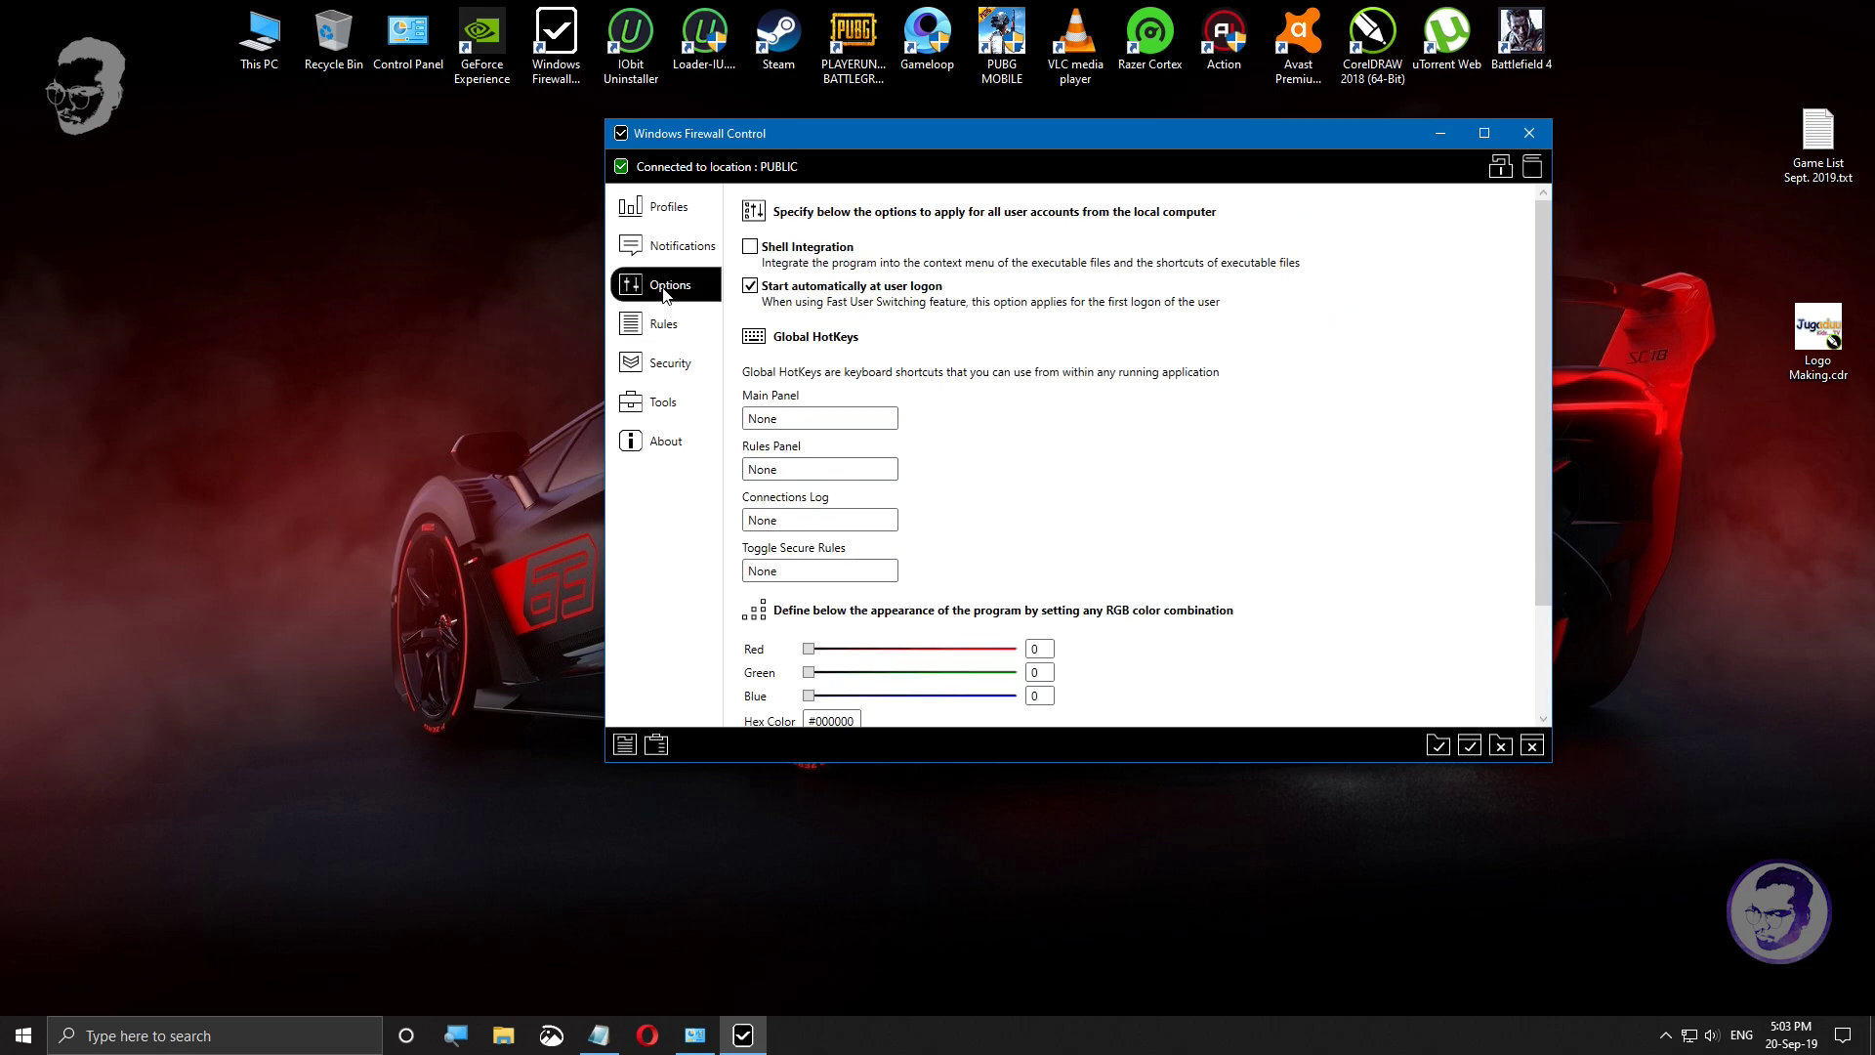
left_click(672, 326)
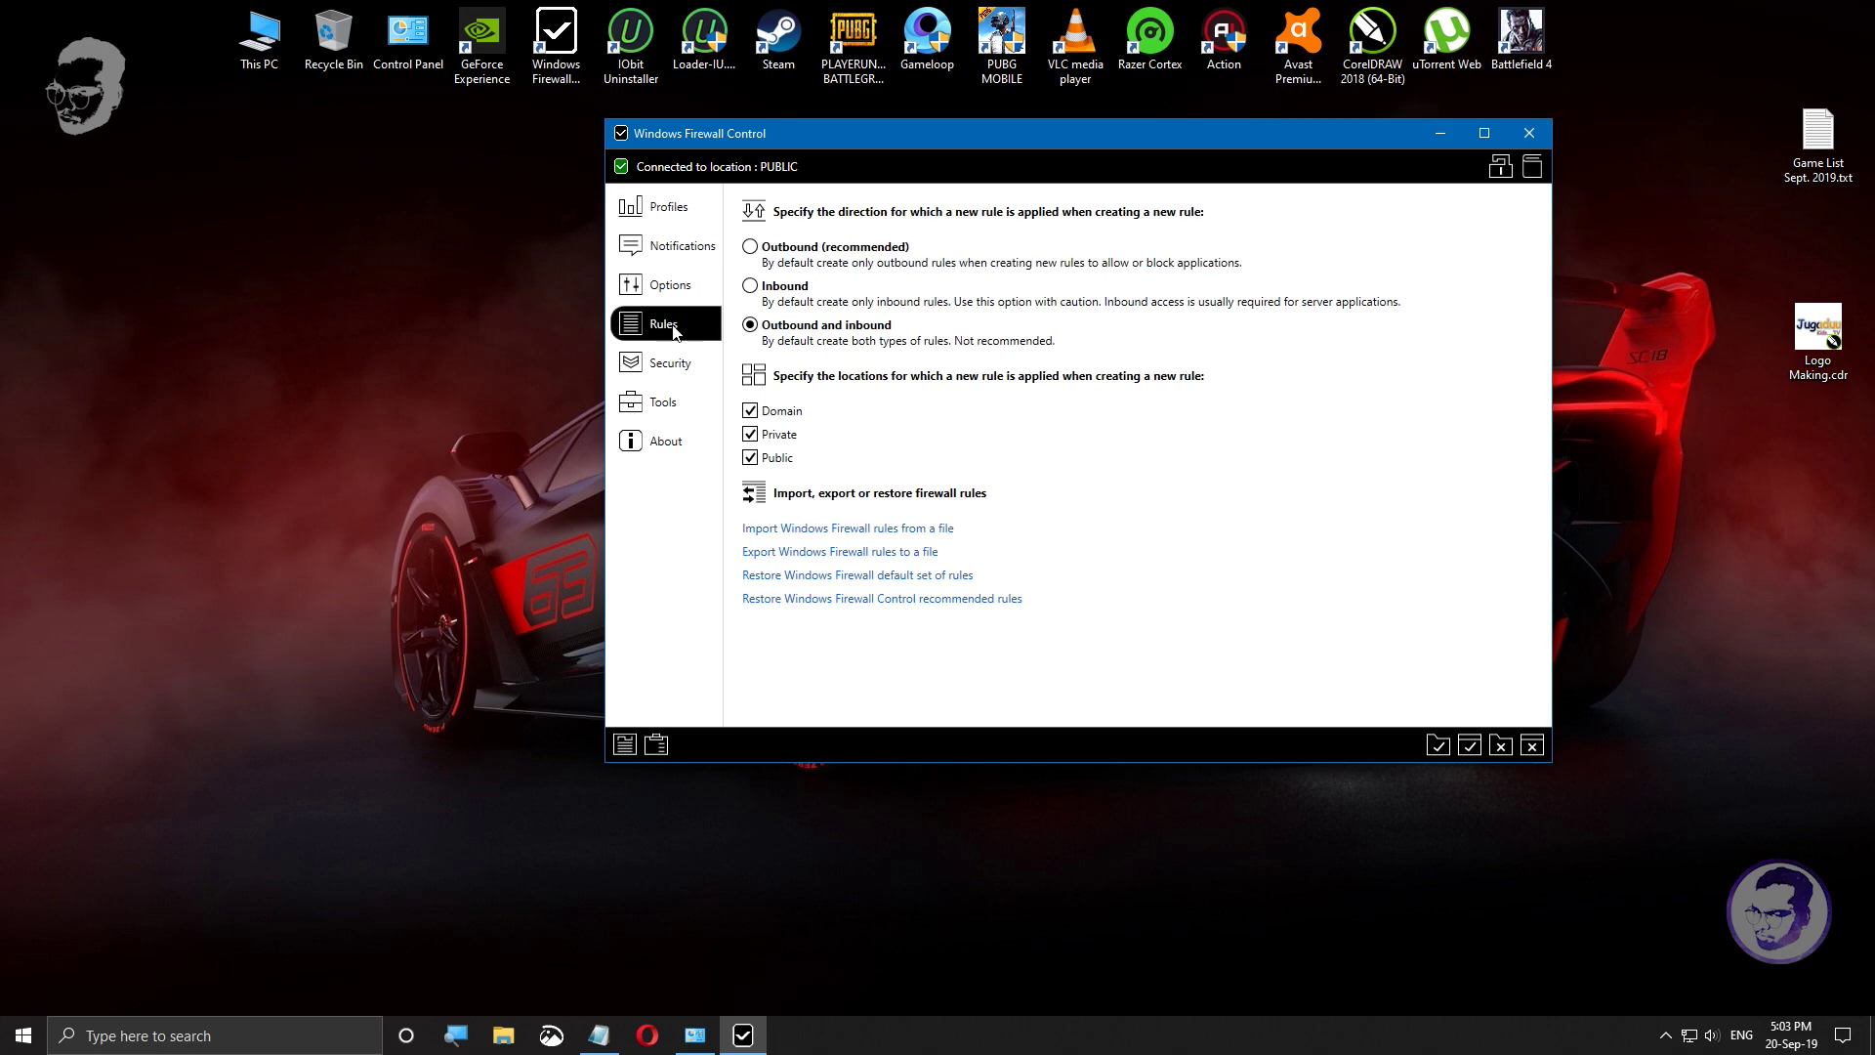
left_click(657, 370)
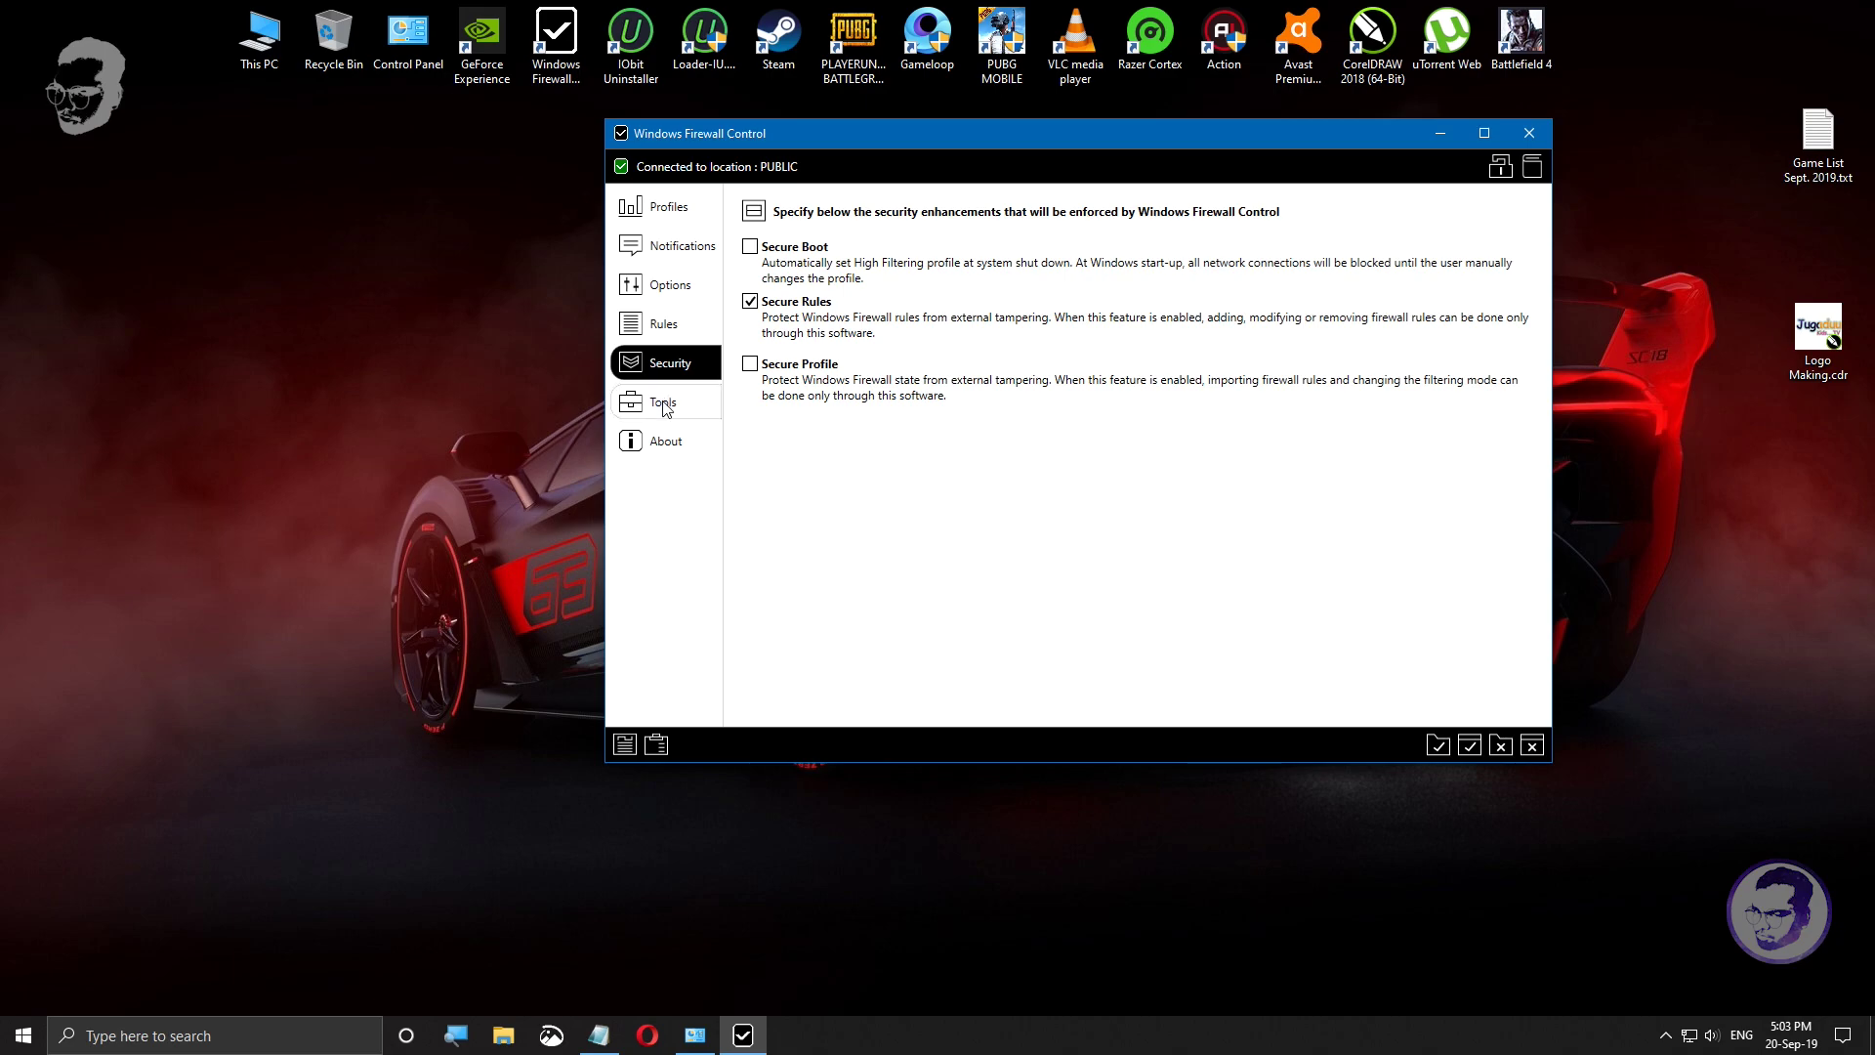
left_click(665, 408)
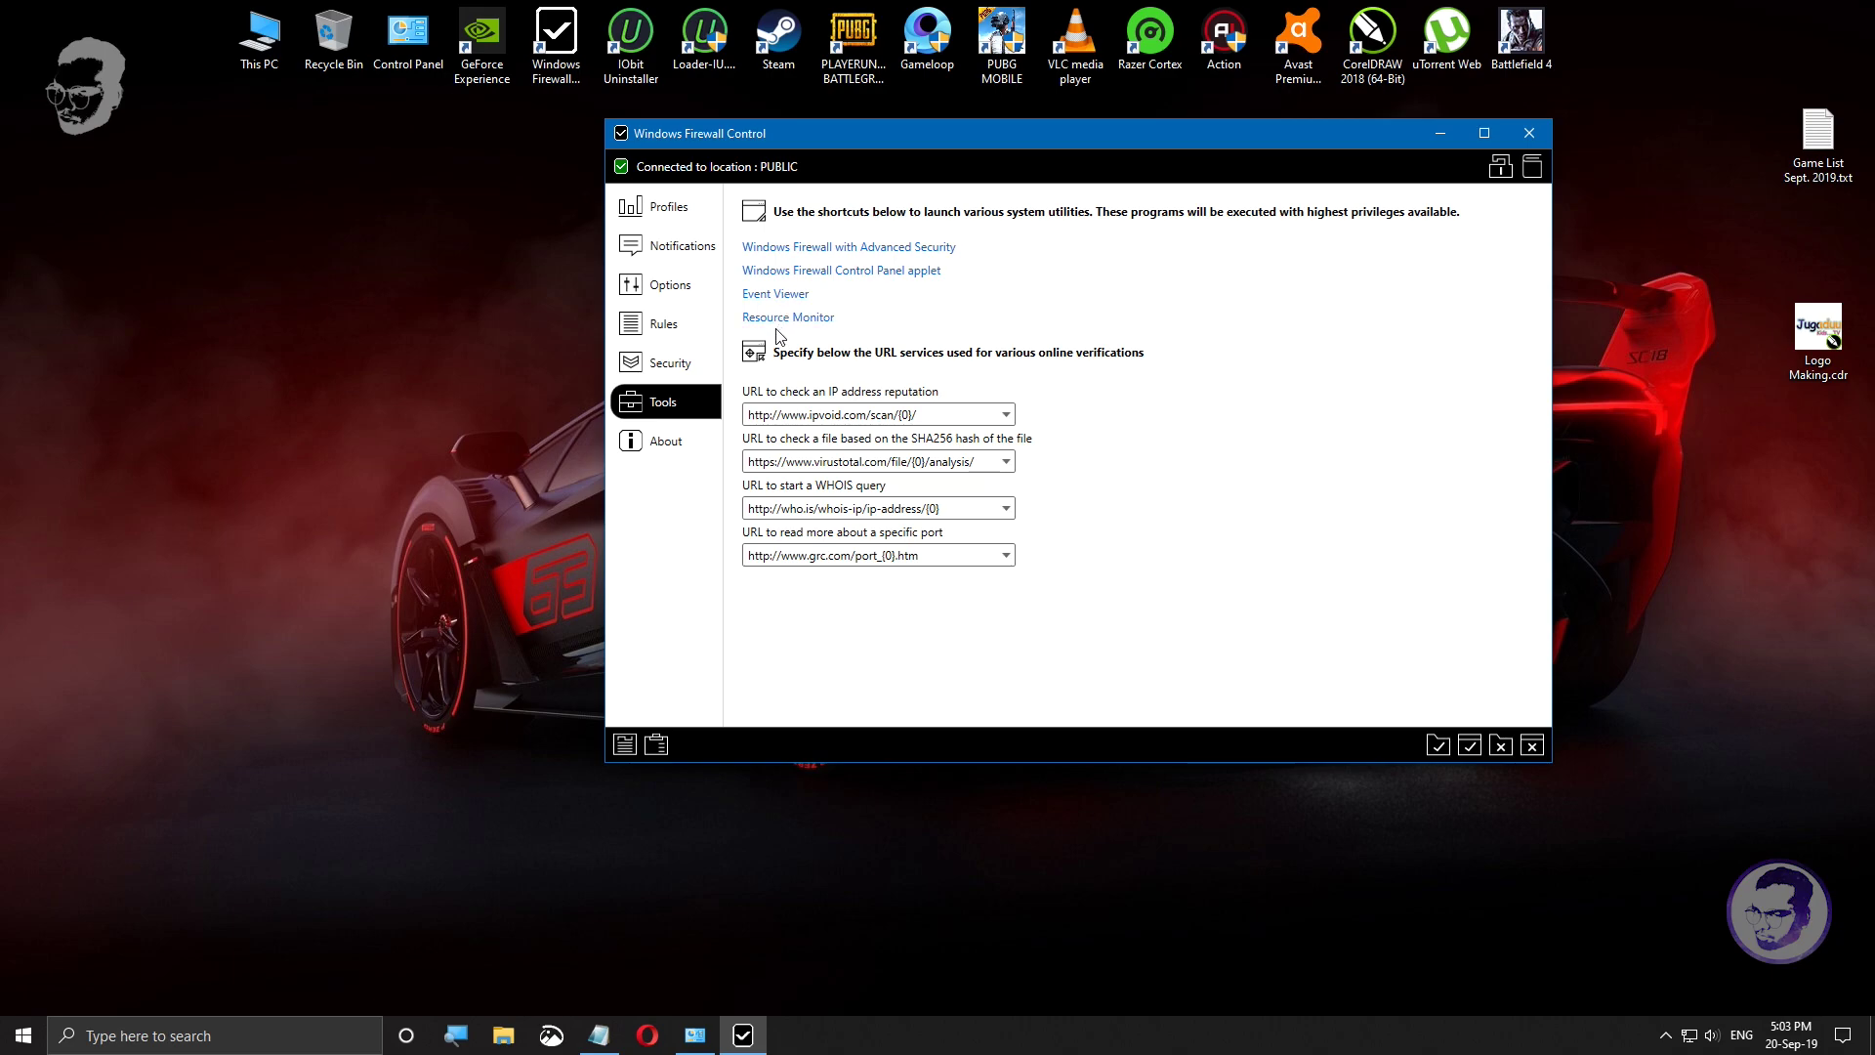
left_click(661, 438)
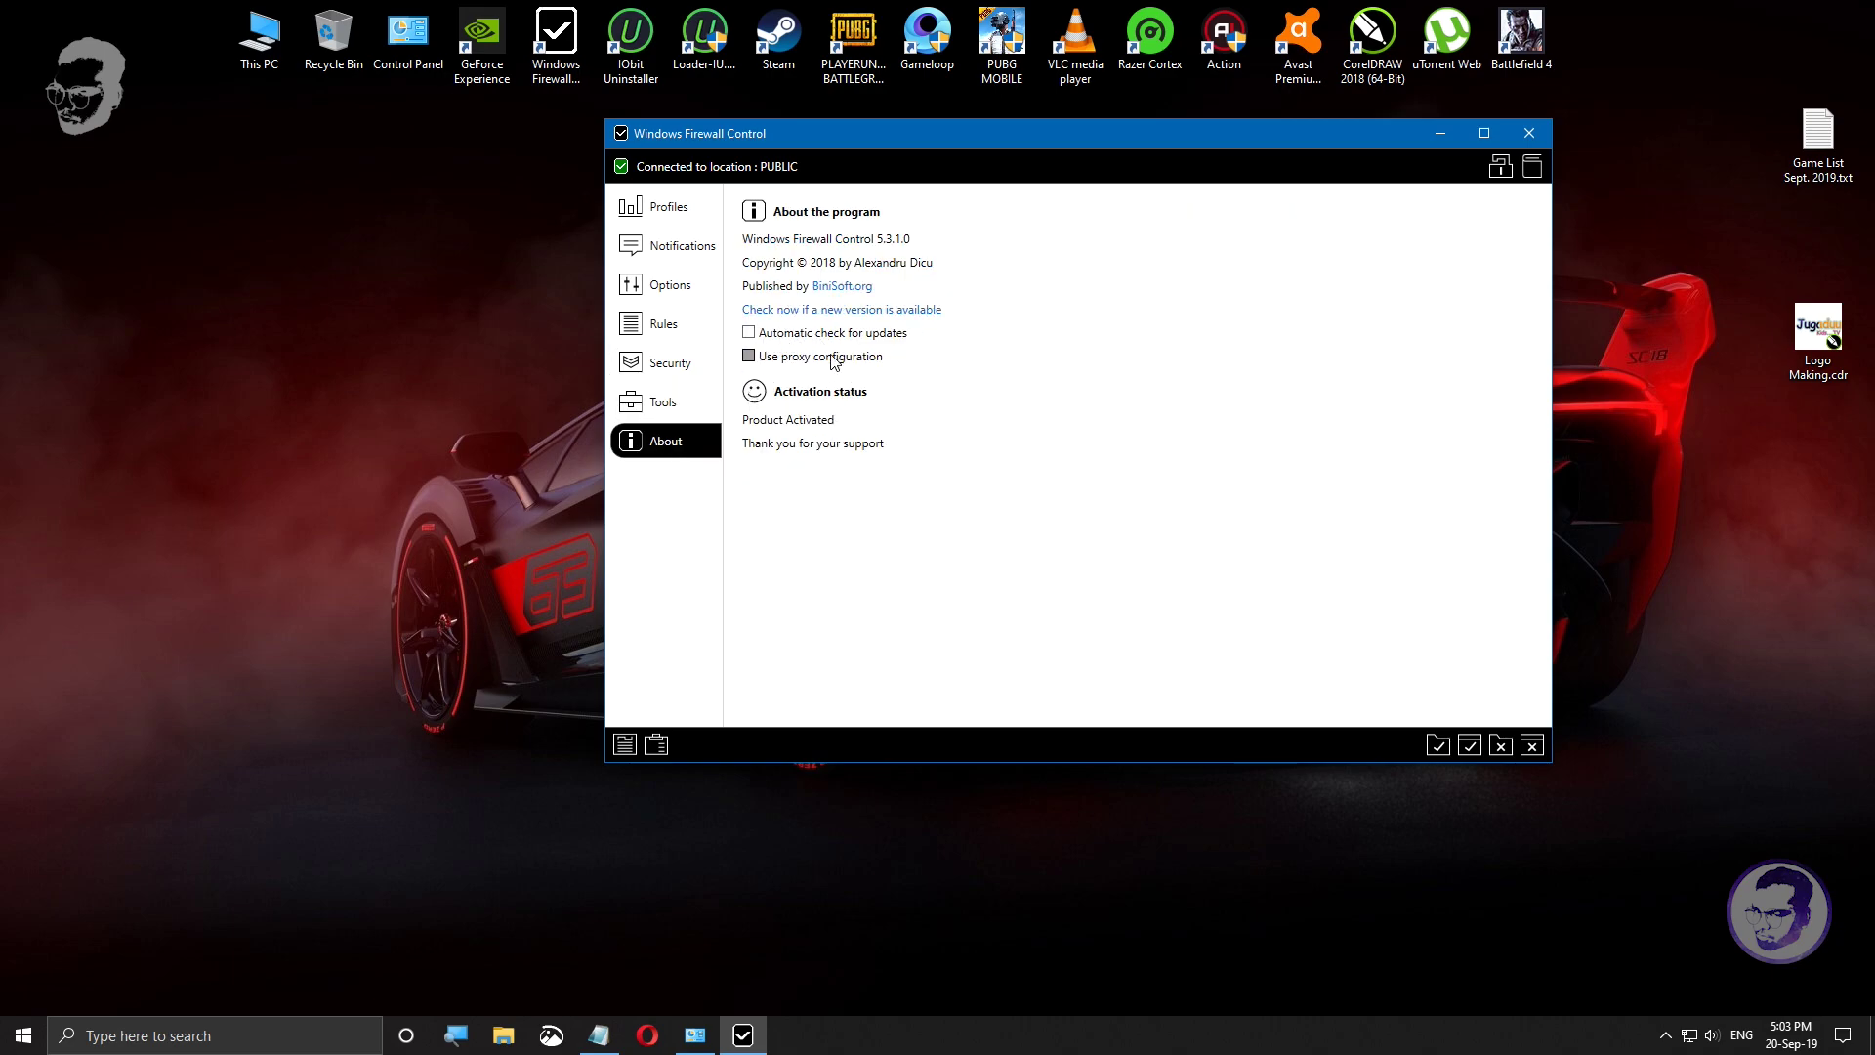
left_click(1529, 133)
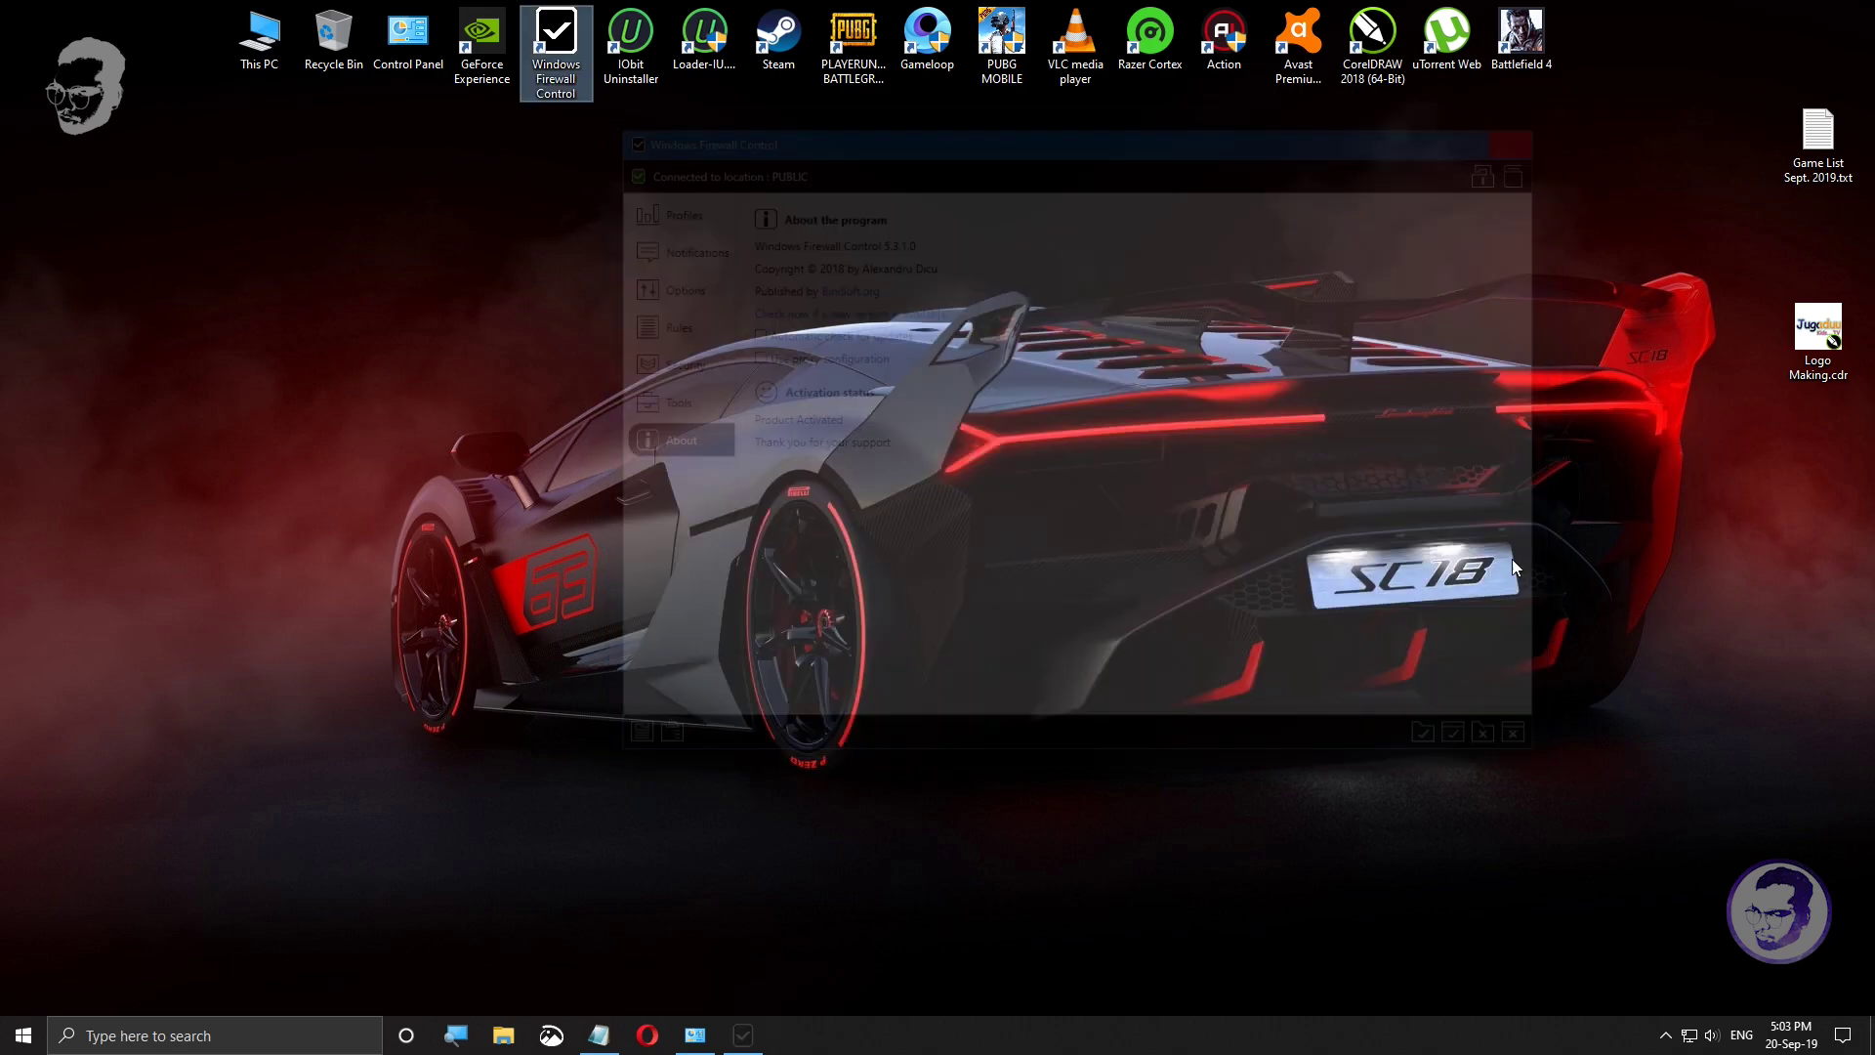
Step: Check the Windows Firewall Control icon among the hidden notification icons and refresh the desktop
left_click(1666, 1035)
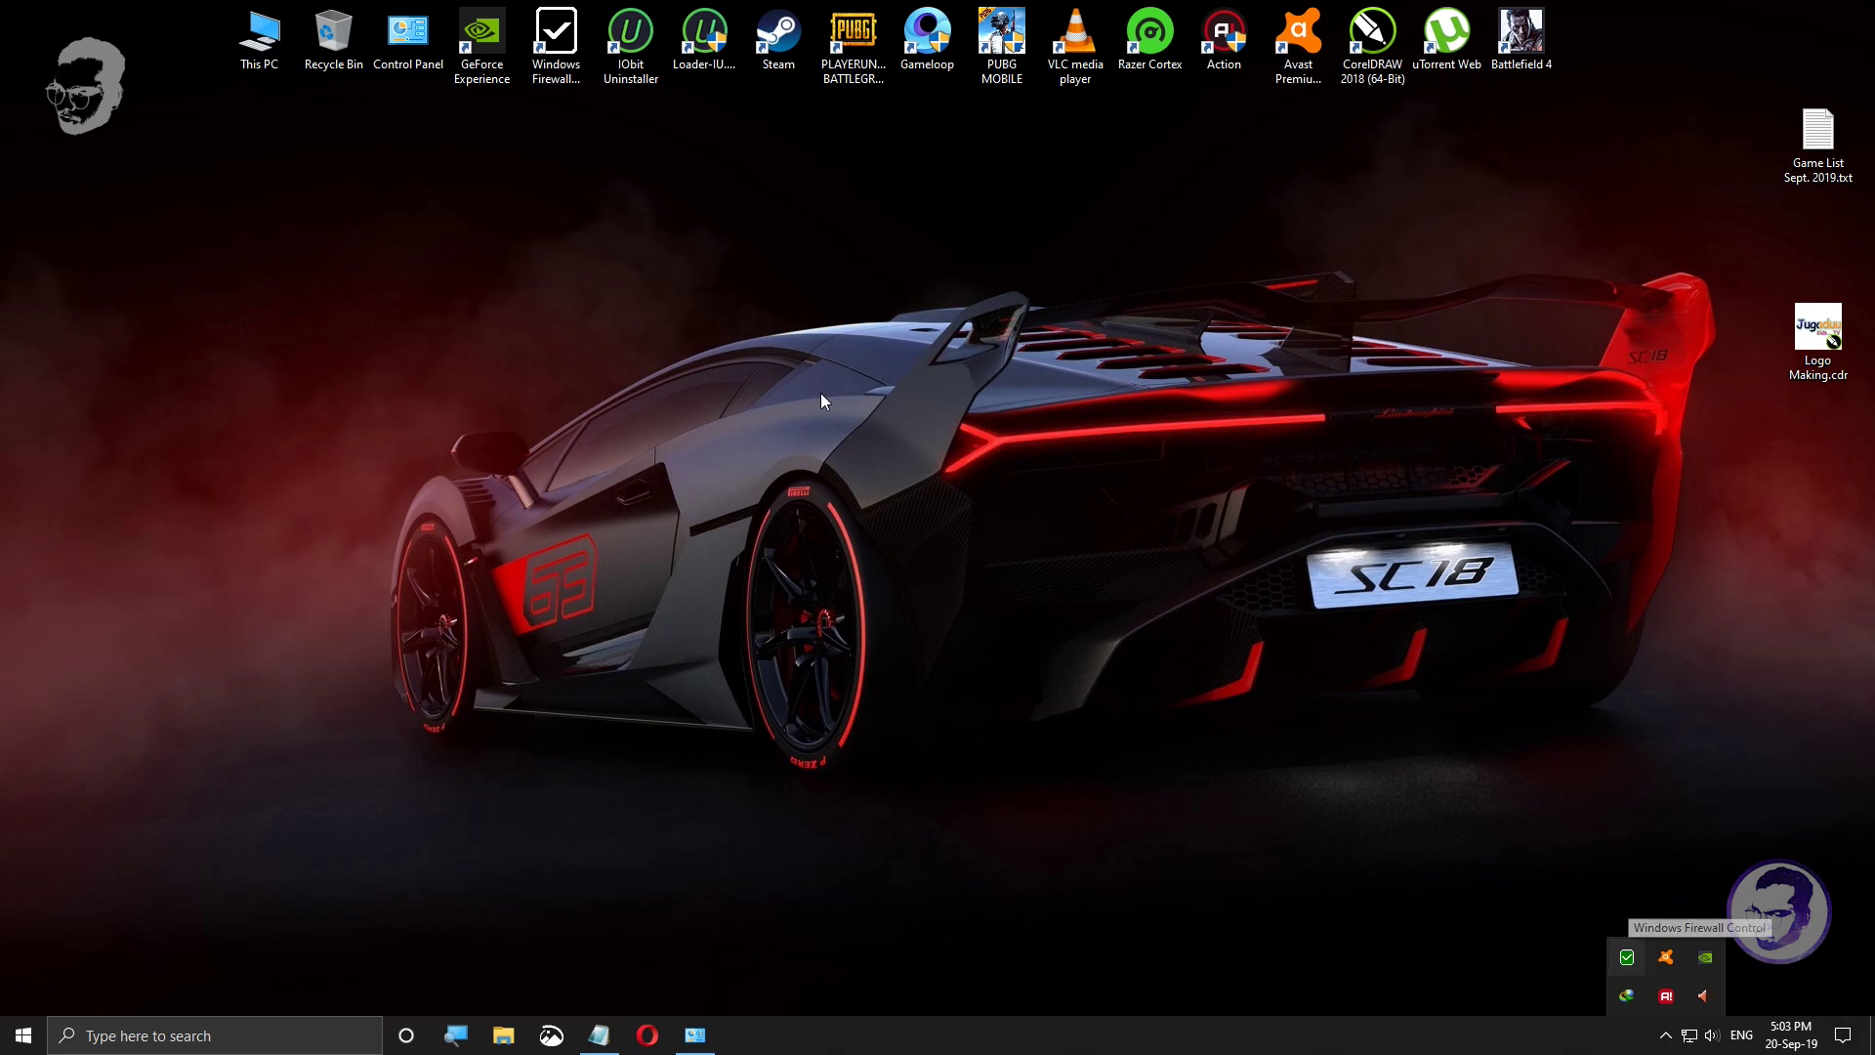
right_click(733, 301)
left_click(789, 360)
right_click(987, 169)
left_click(1027, 228)
Step: Switch to the Notepad note and add "If u like my video plz like the" below the firewall text, after a blank line
left_click(597, 1035)
left_click(715, 723)
key("Return")
key("Return")
type("If u")
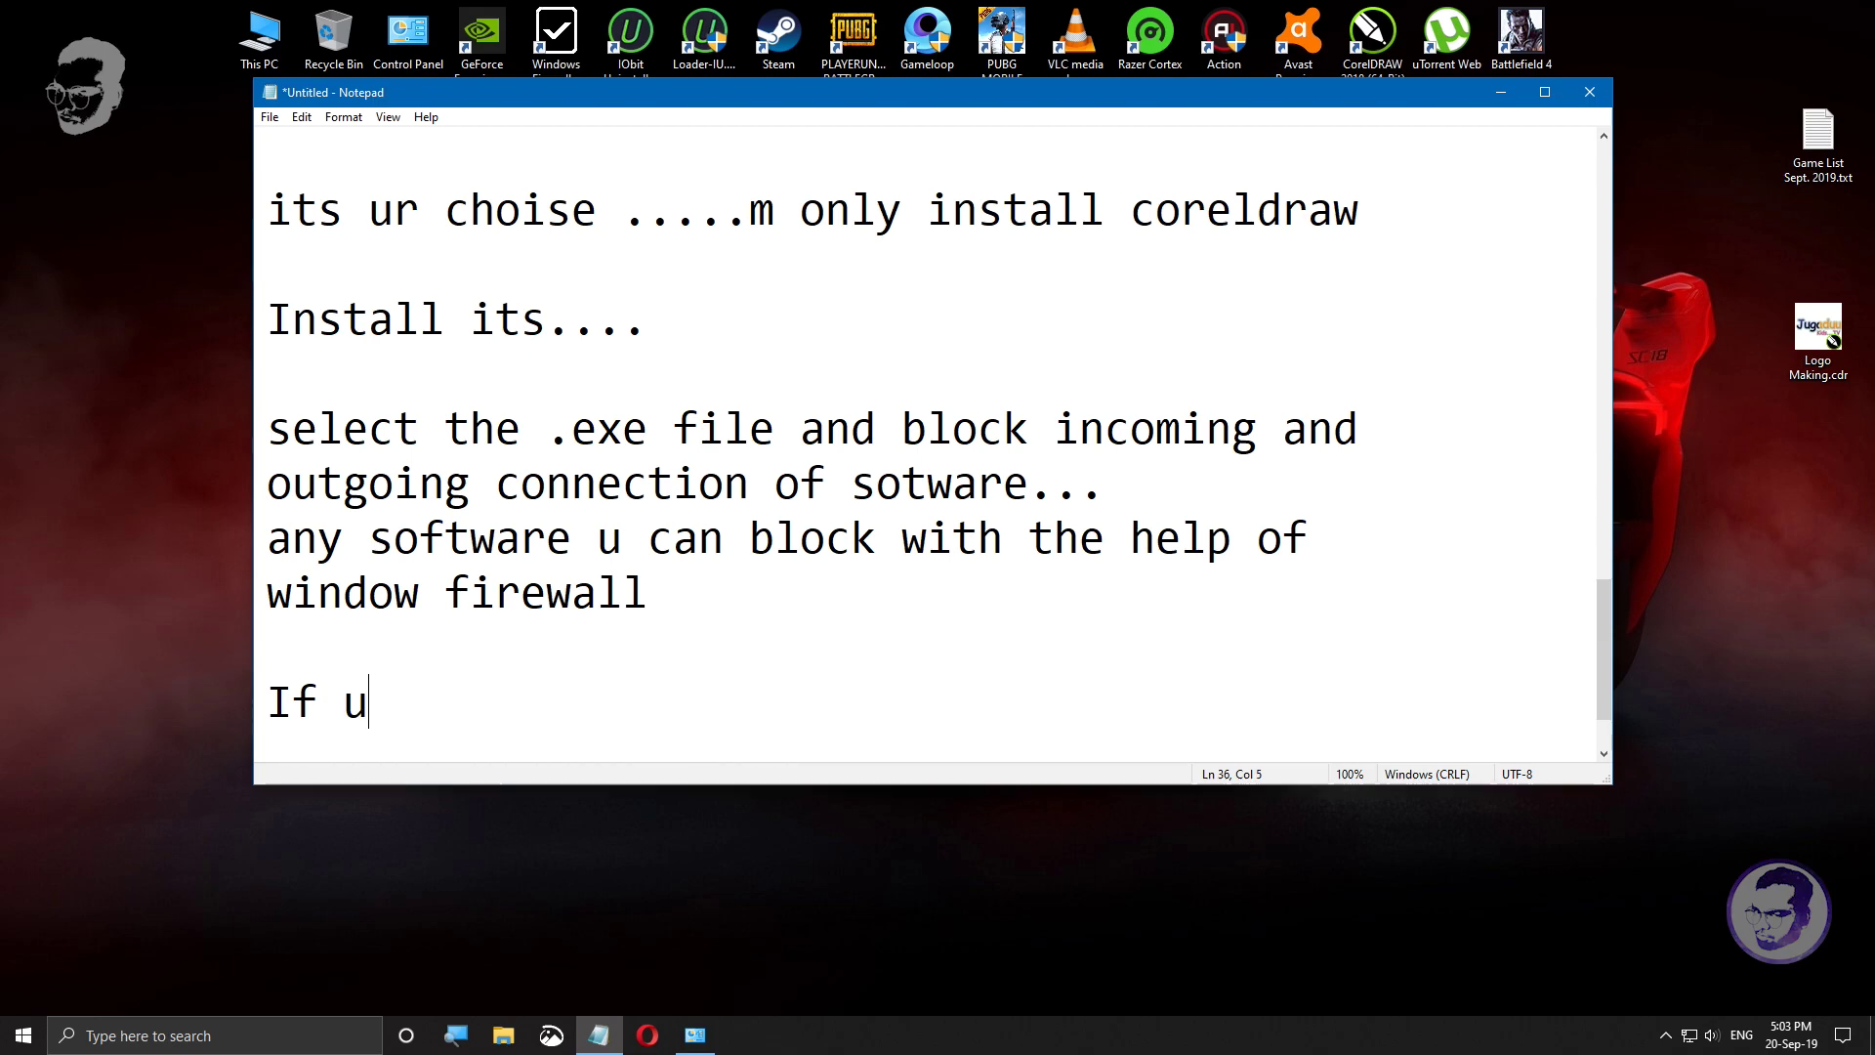
type(" like my")
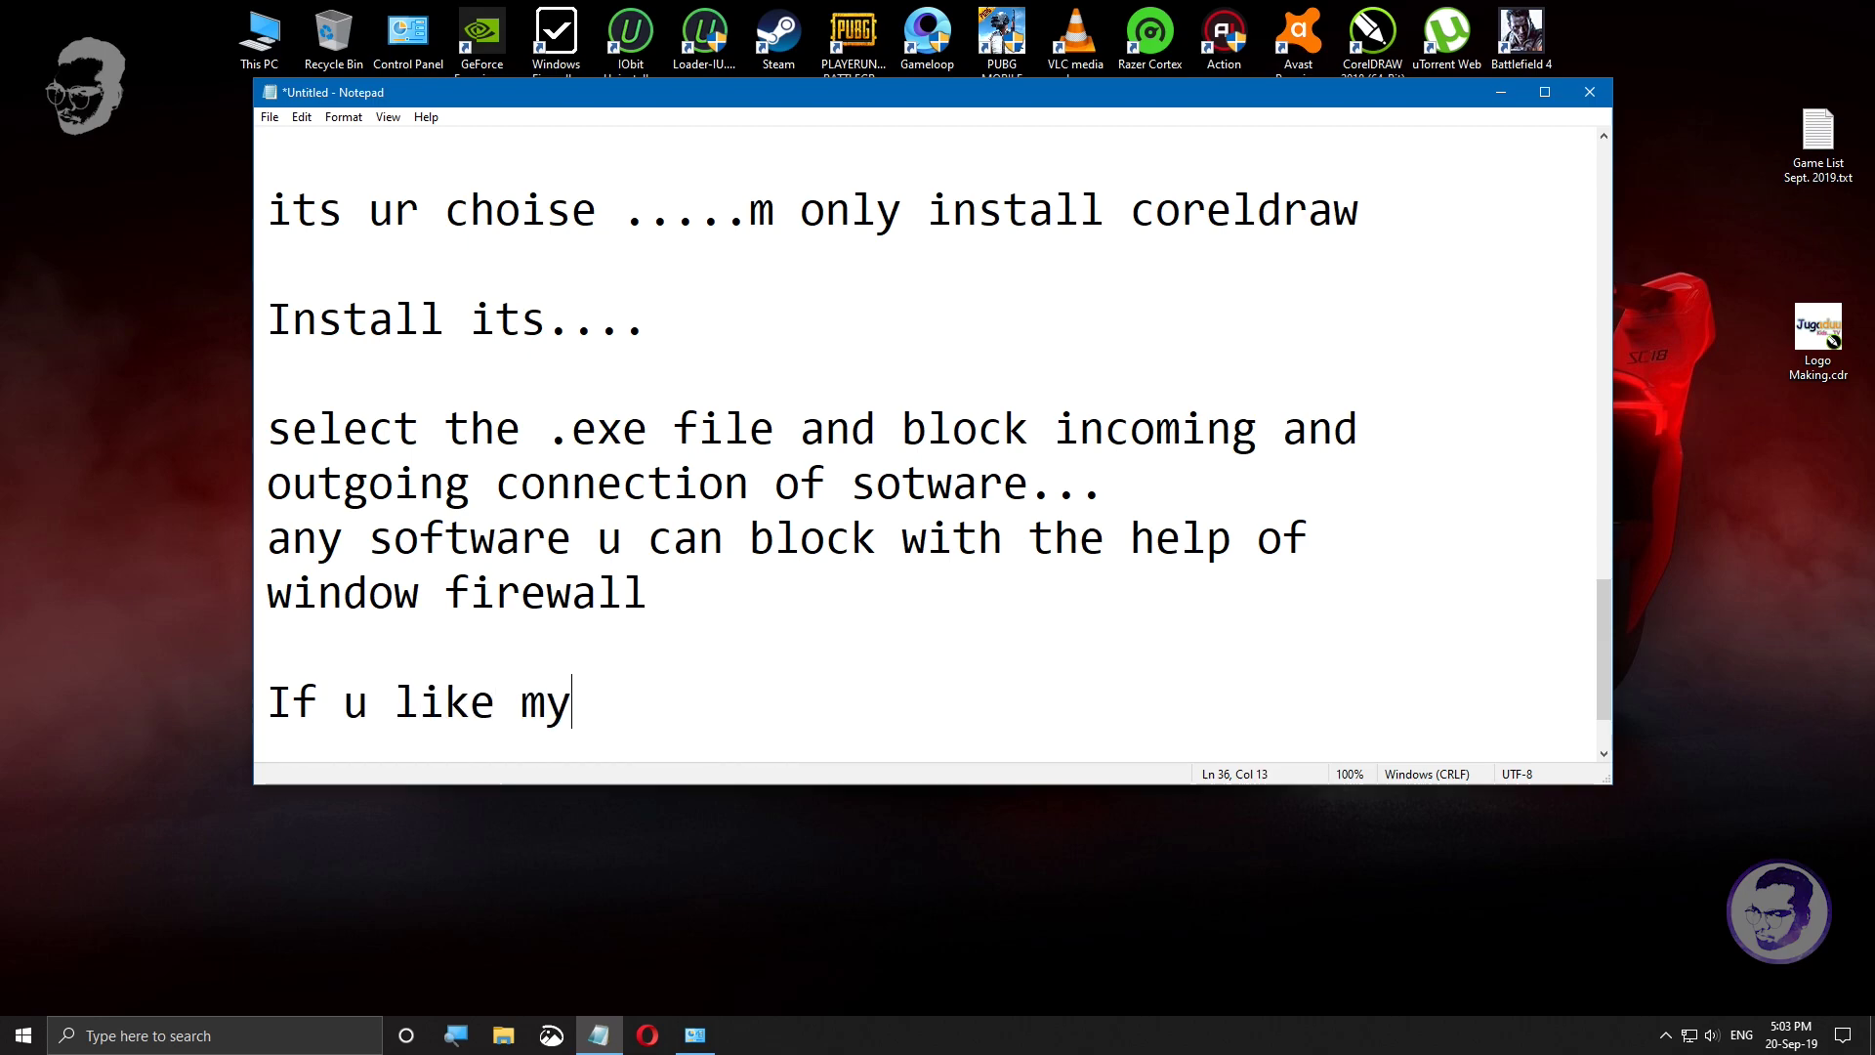
type(" video ")
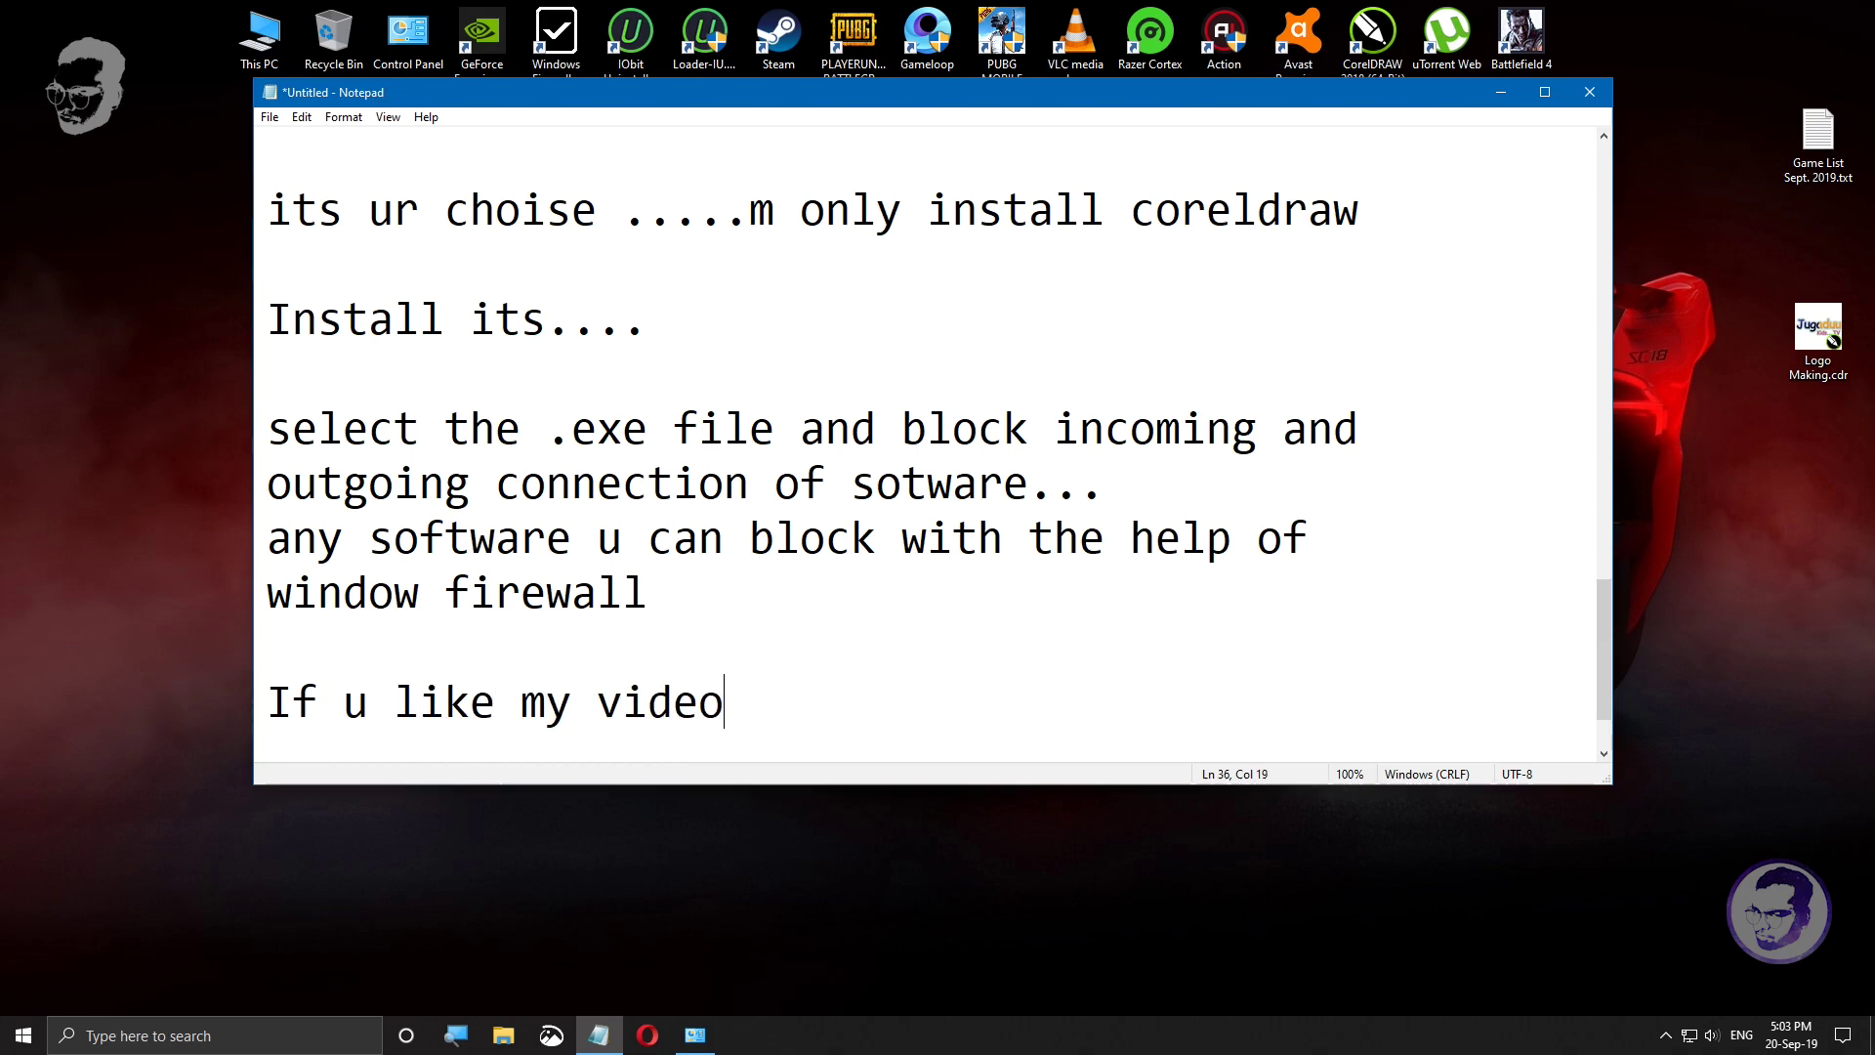
type("plz")
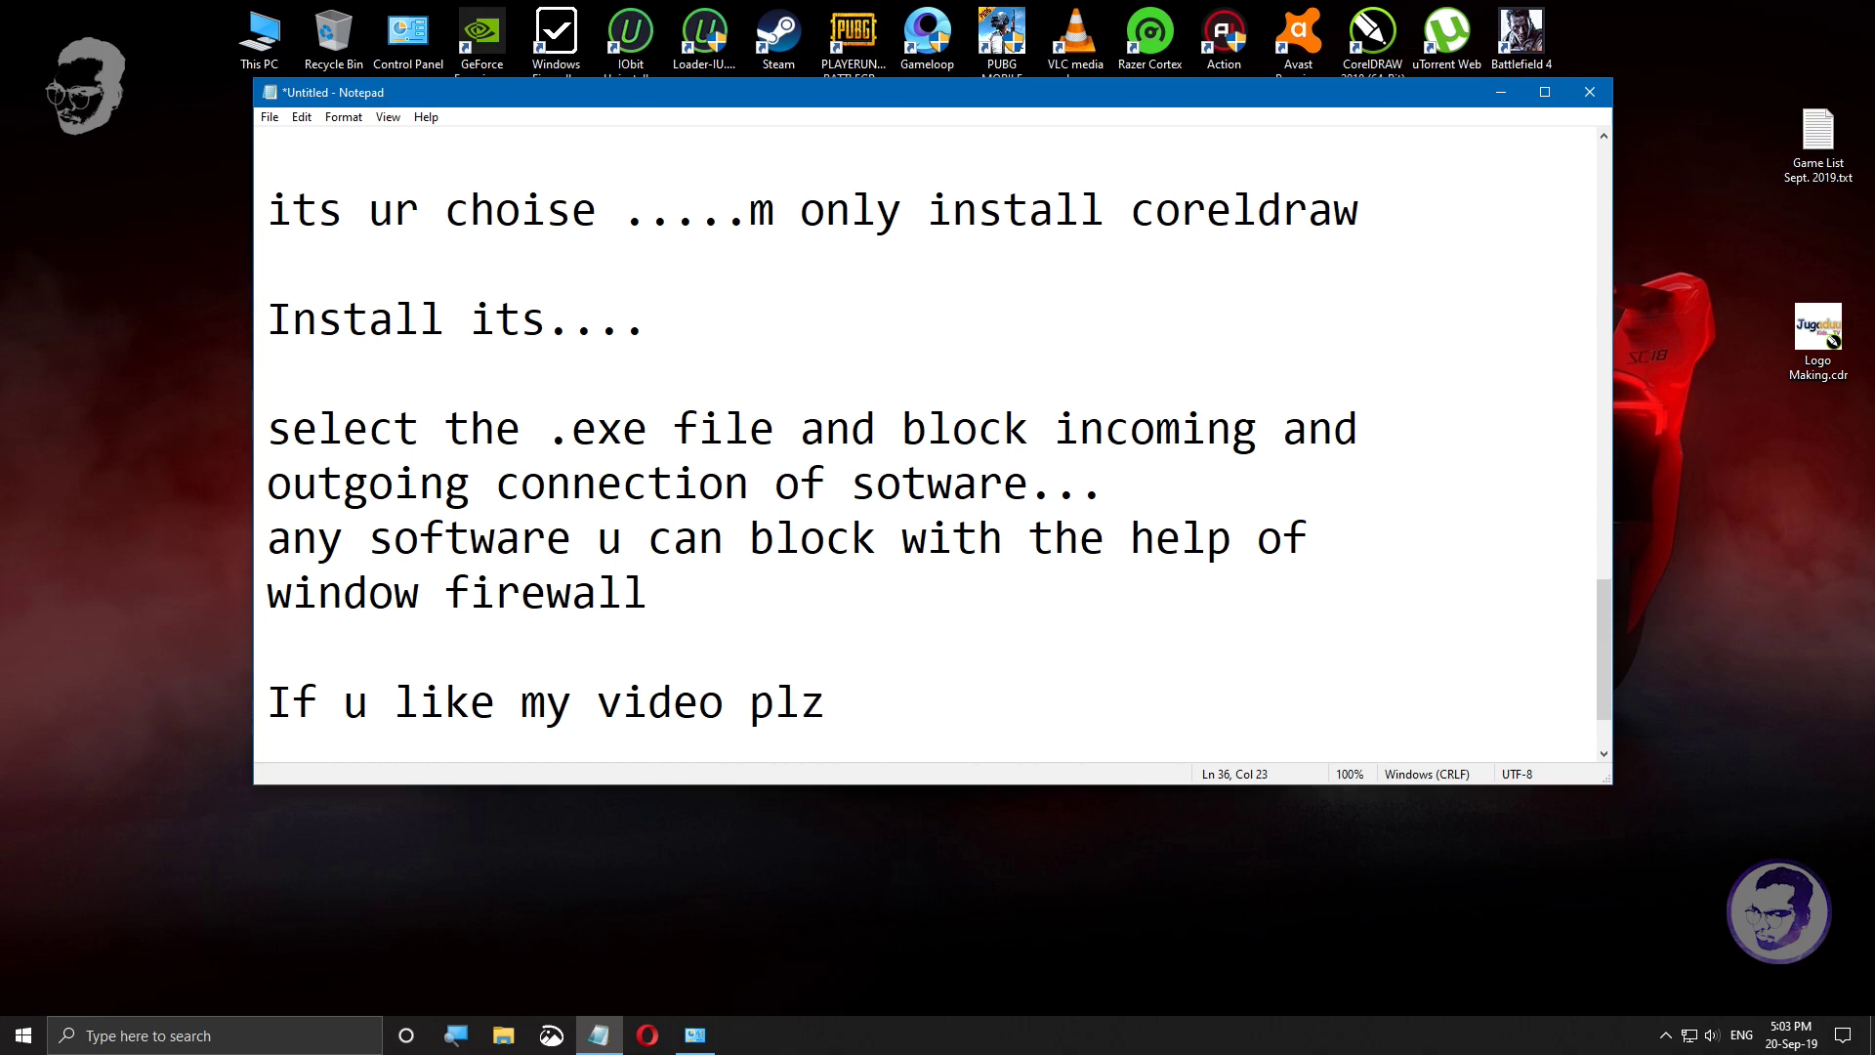
type(" like the")
Step: Insert the word "hit" between "plz" and "like the" in the note's last line
key("BackSpace")
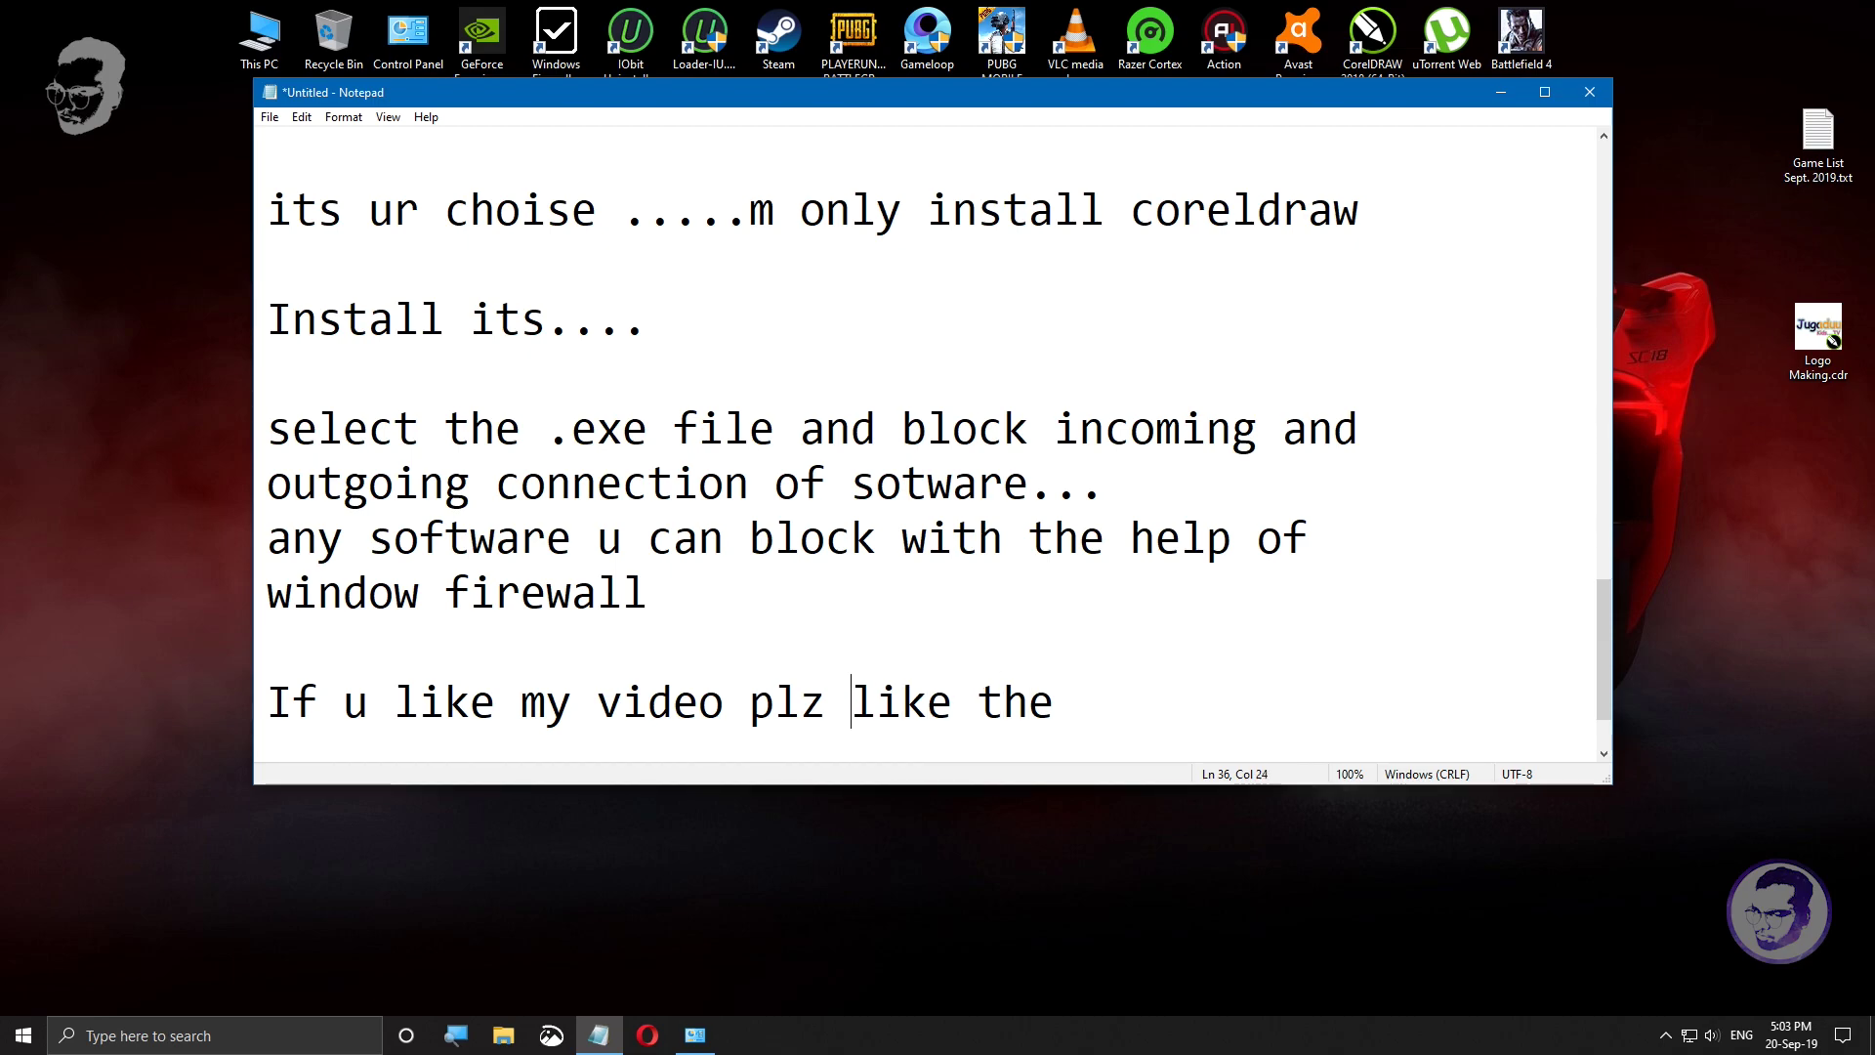
left_click(826, 702)
type("ho")
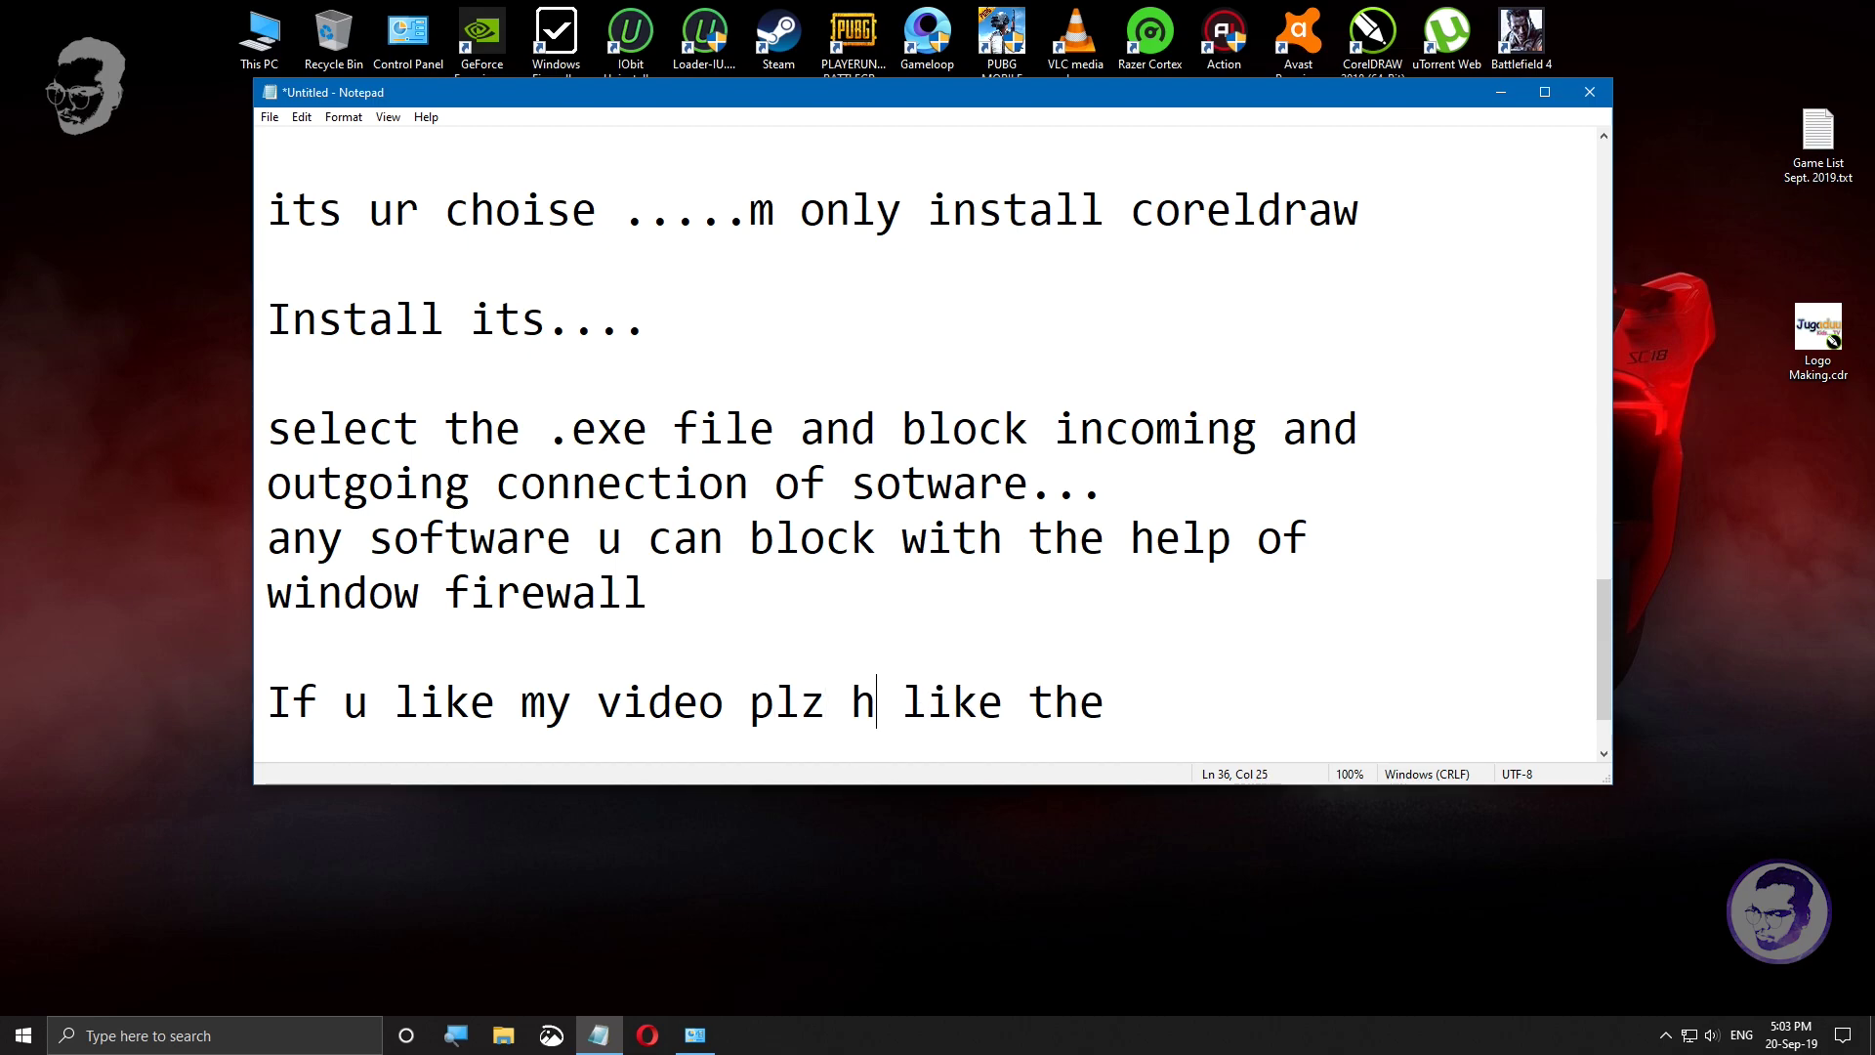
key("BackSpace")
type("it")
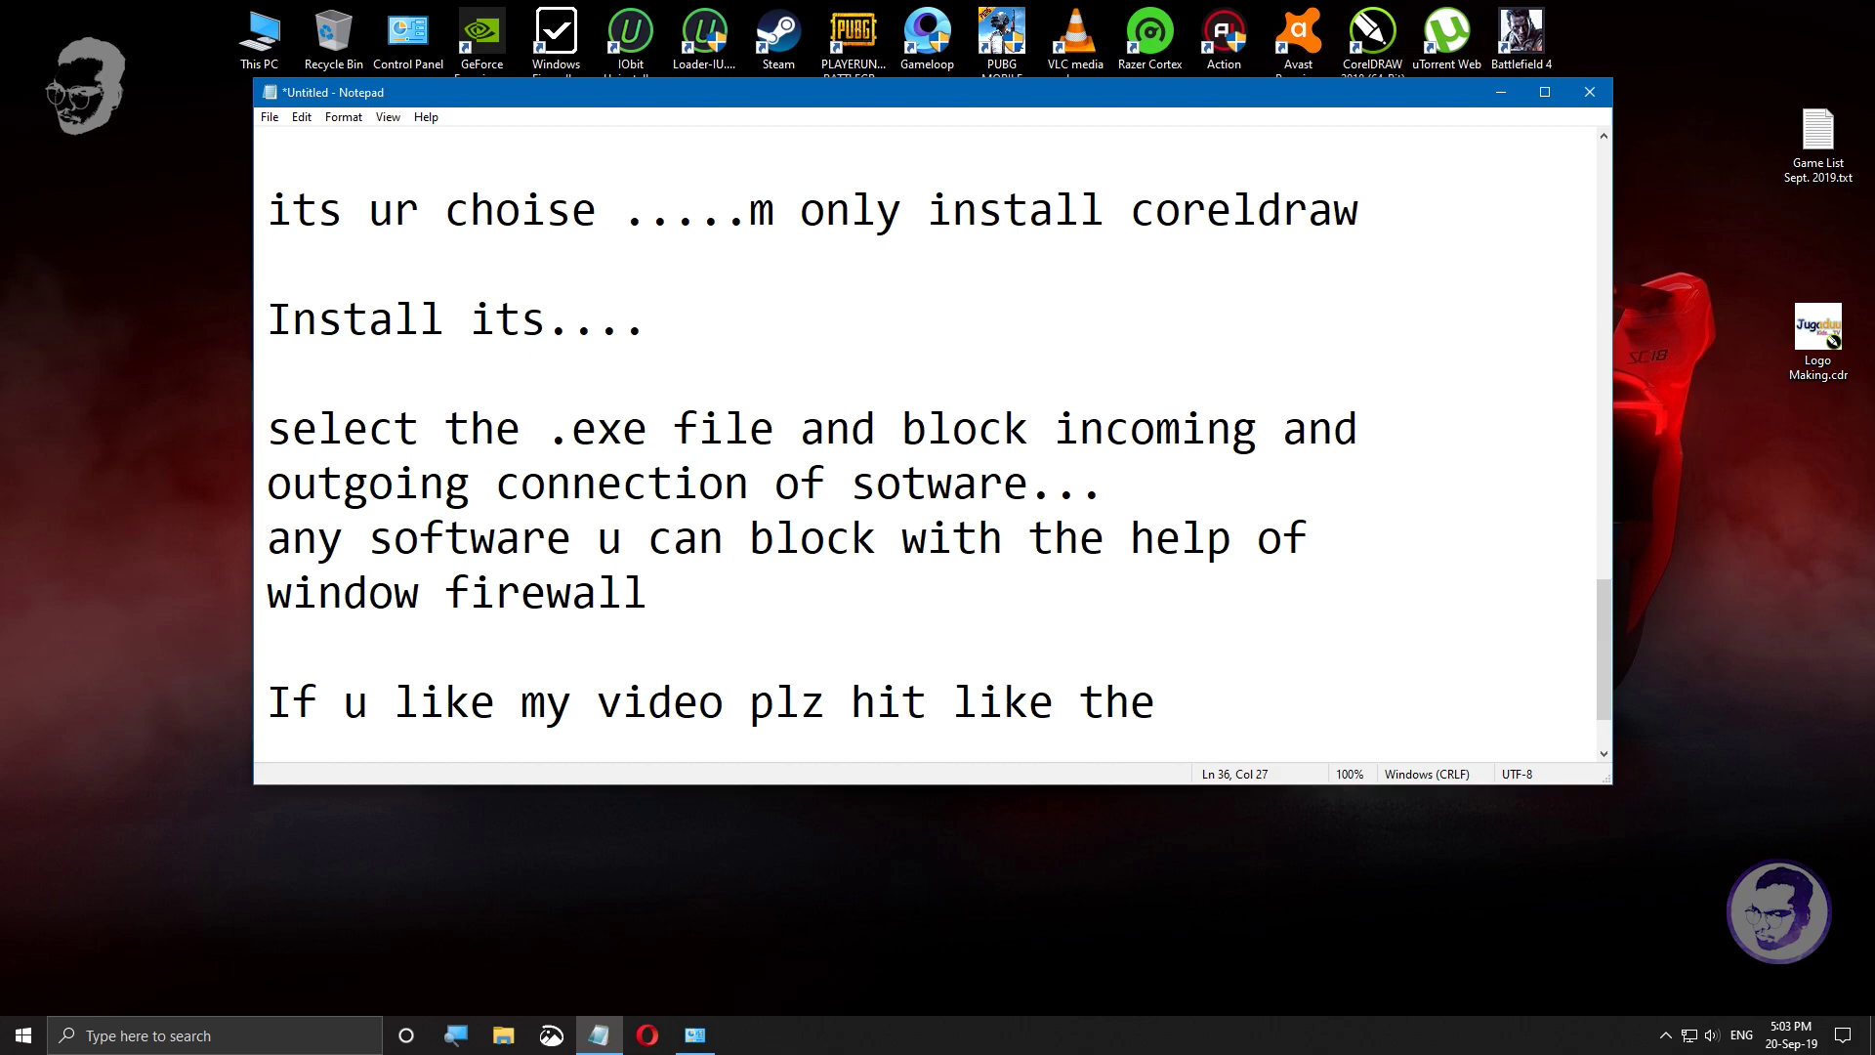
Step: Complete the note's last line with the word "button" after "hit like the"
key("End")
key("Return")
key("Return")
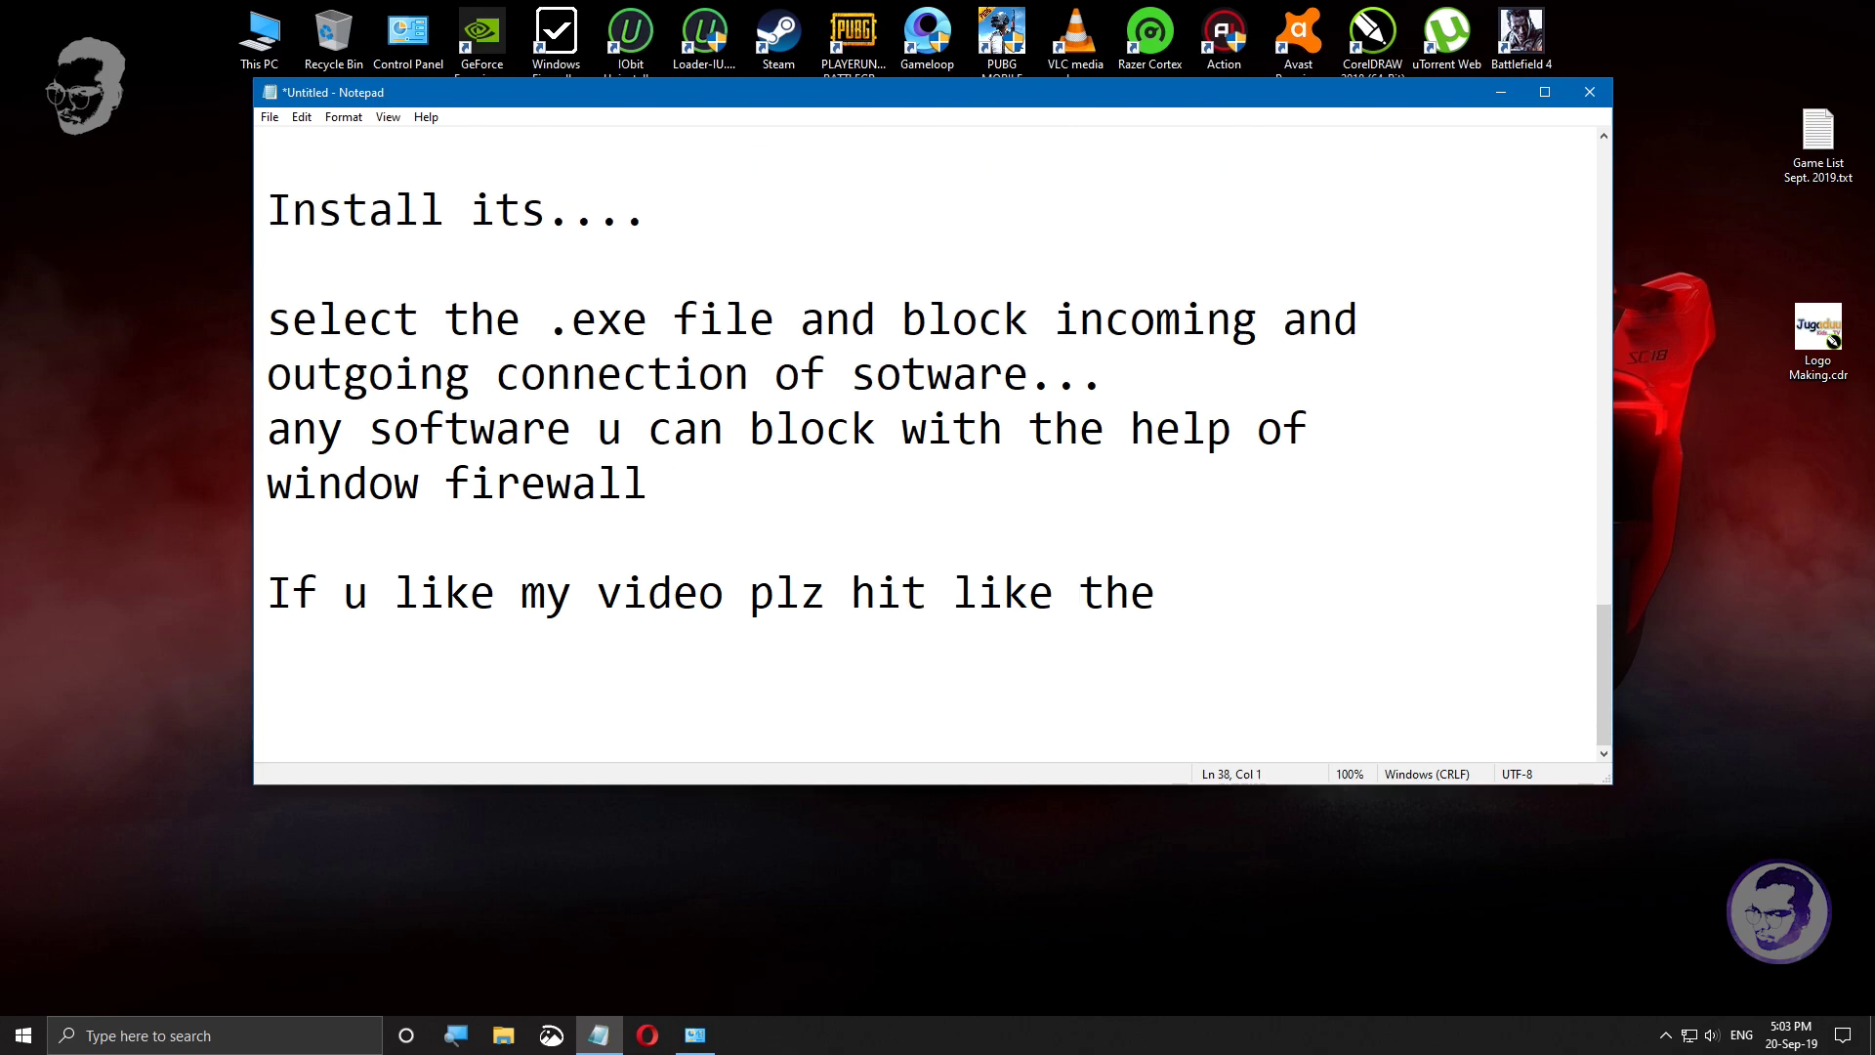
key("BackSpace")
key("BackSpace")
type("button")
Step: Add the line "and subscribe my channel.." to the note and leave a blank line below it
key("Return")
type("and subscr")
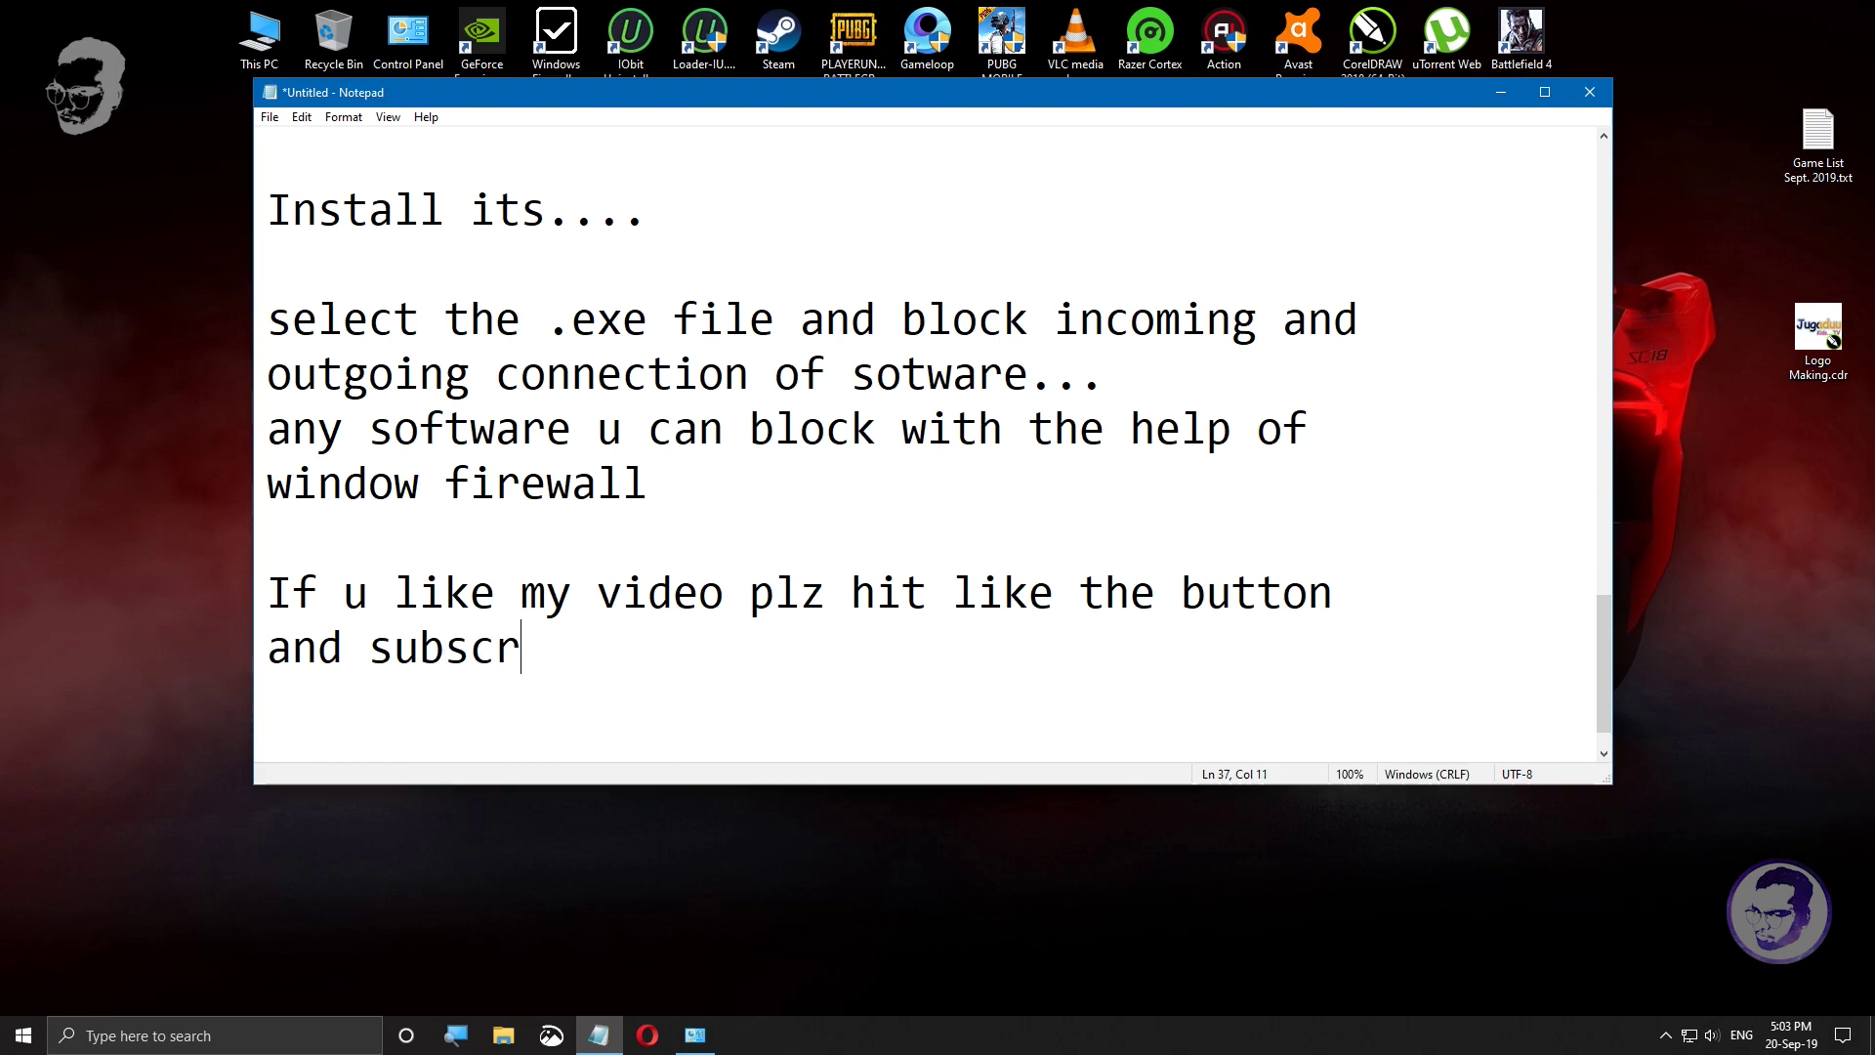
type("ibe my vc")
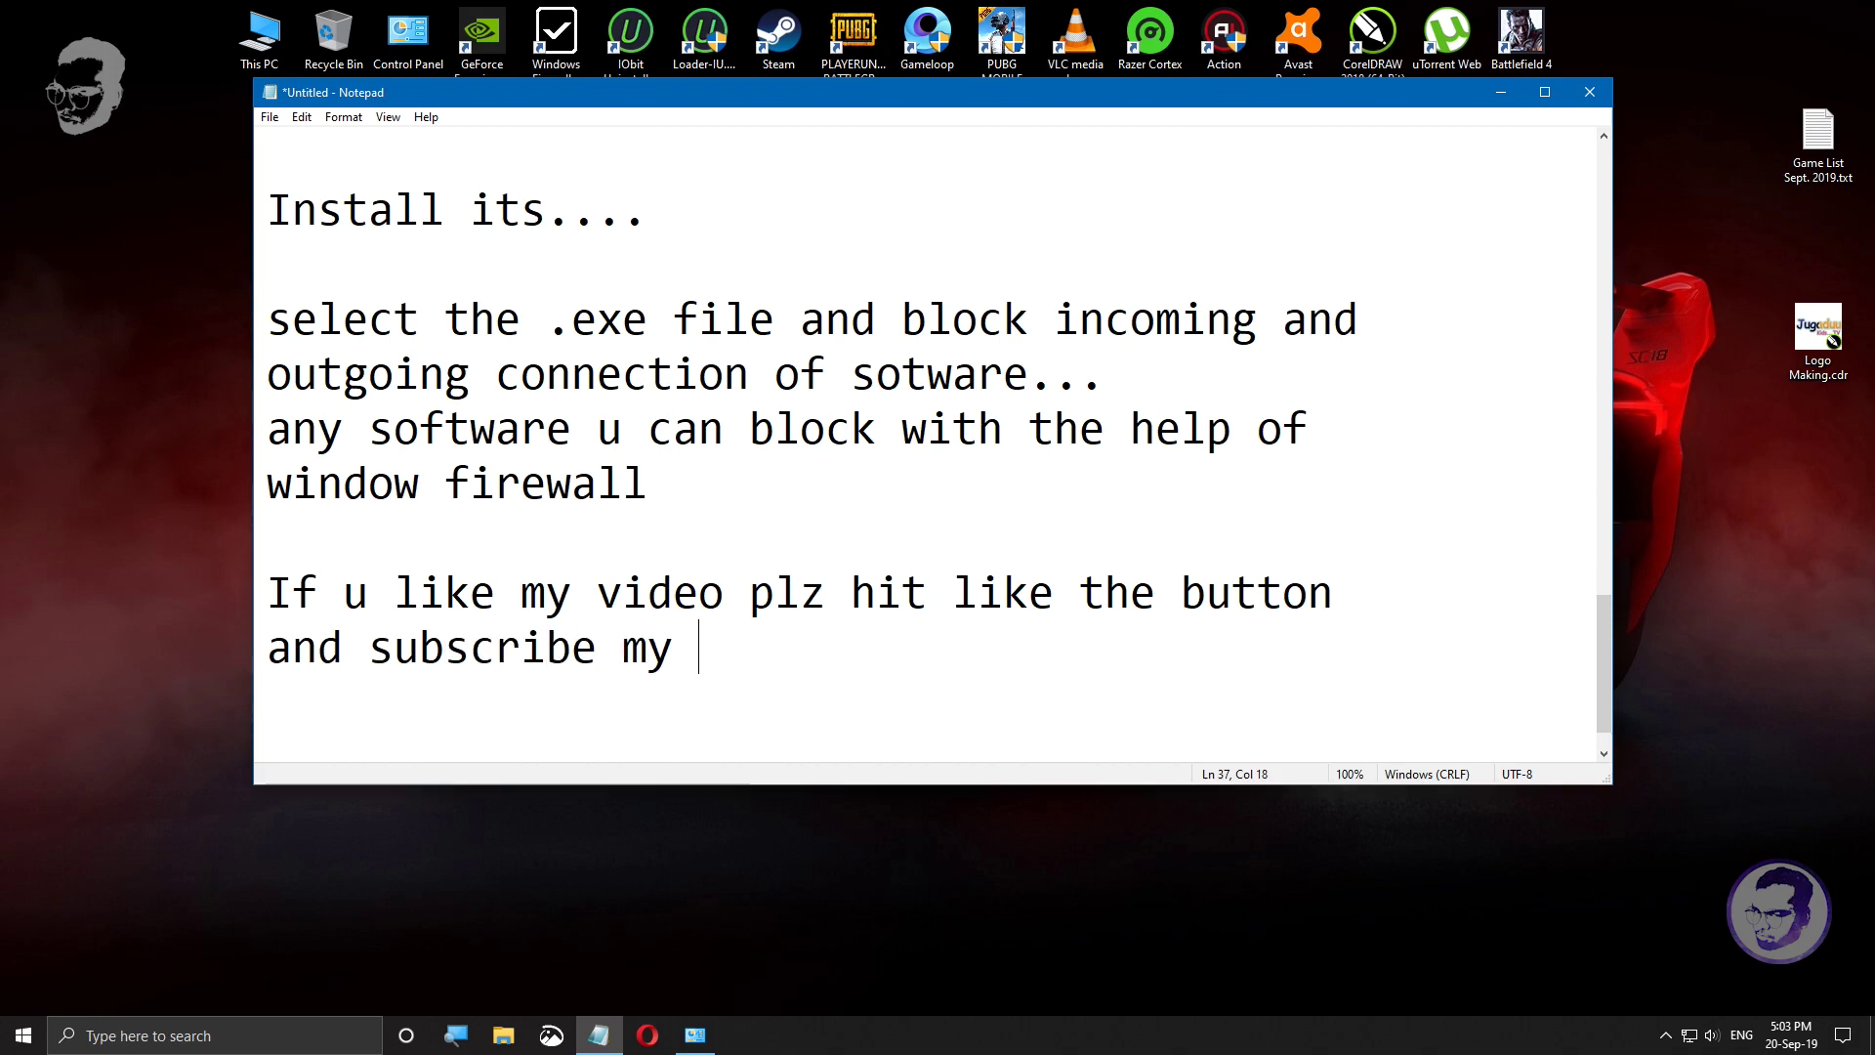
key("BackSpace")
key("BackSpace")
type("channel")
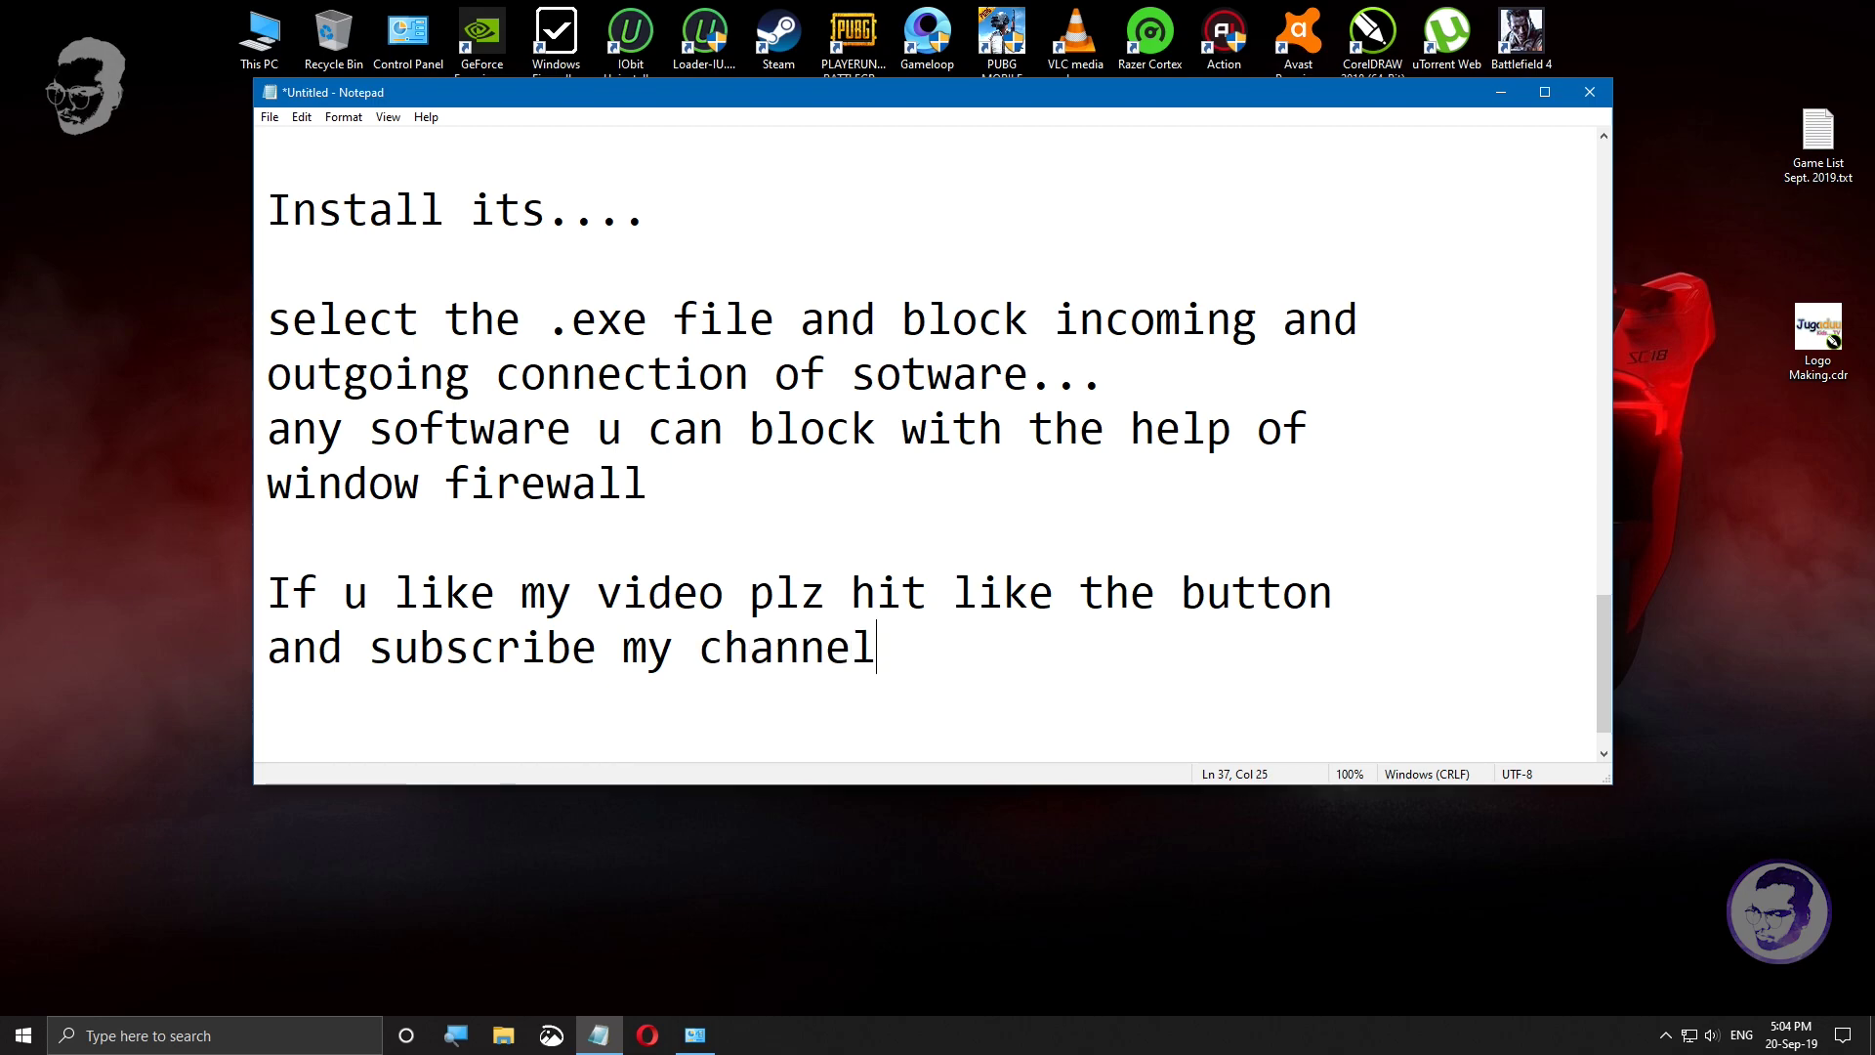
type("..")
key("Return")
key("Return")
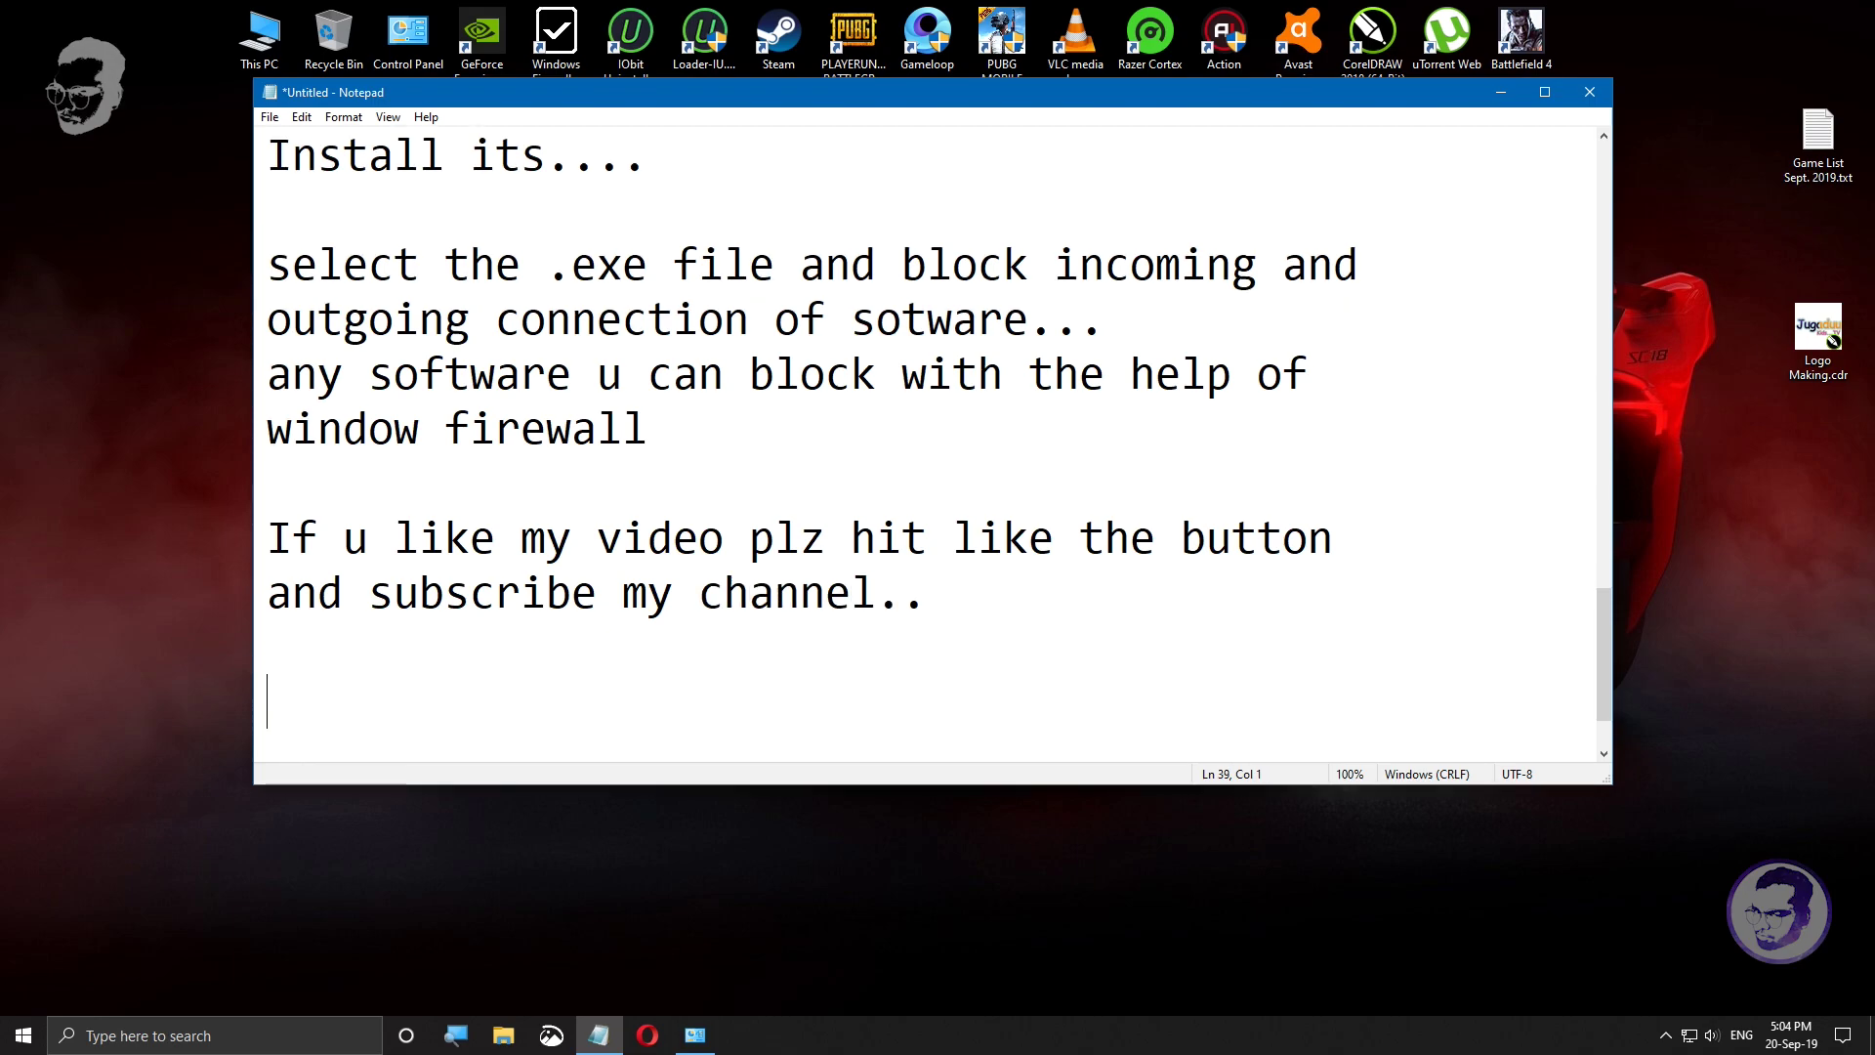